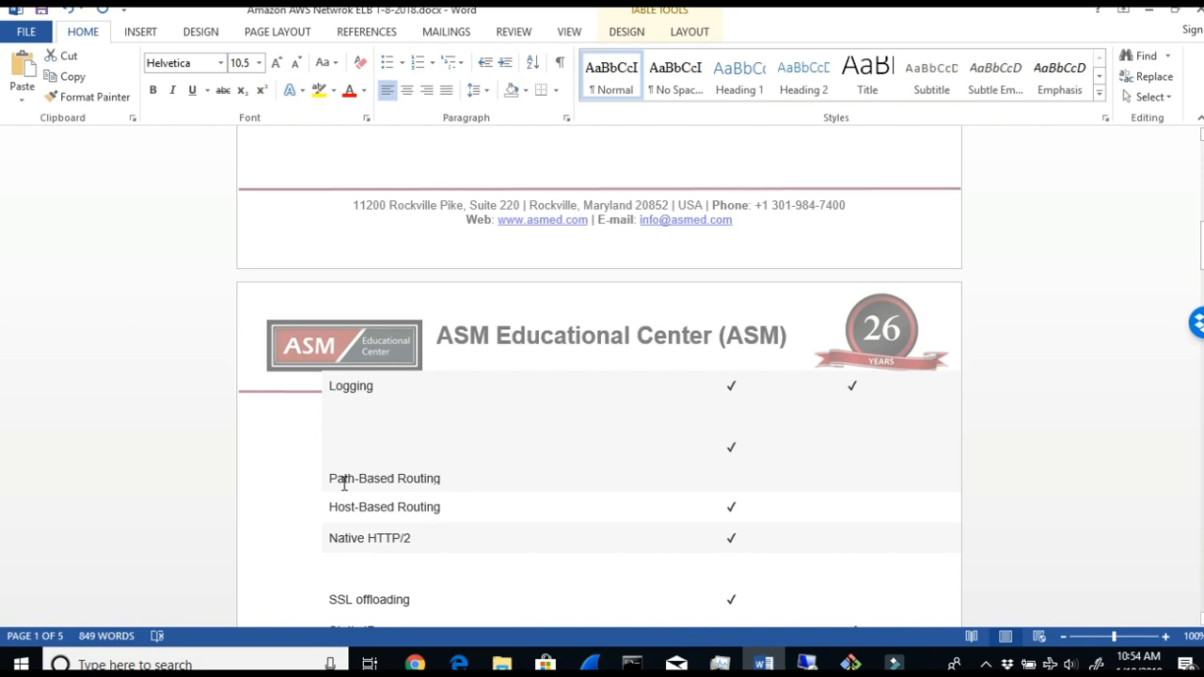
- Review the load balancer comparison table, highlighting Static IP, Elastic IP address and the Network Load Balancer heading
scroll(659, 489, "up", 5)
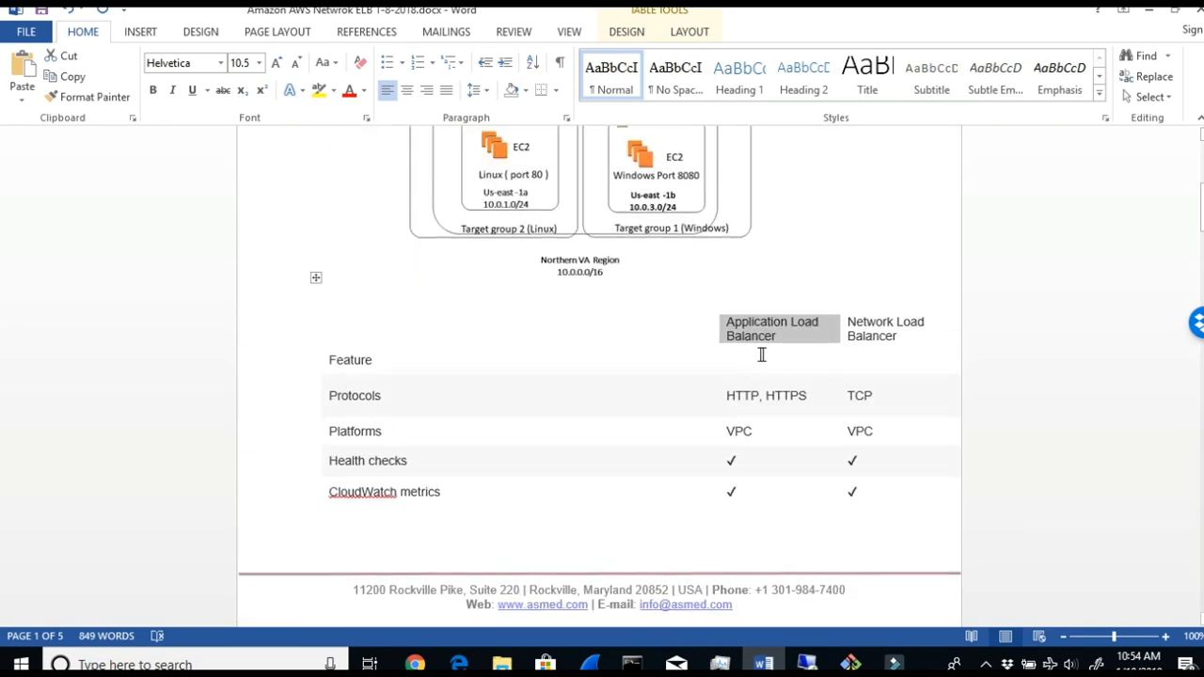
scroll(766, 395, "down", 1)
scroll(776, 439, "down", 5)
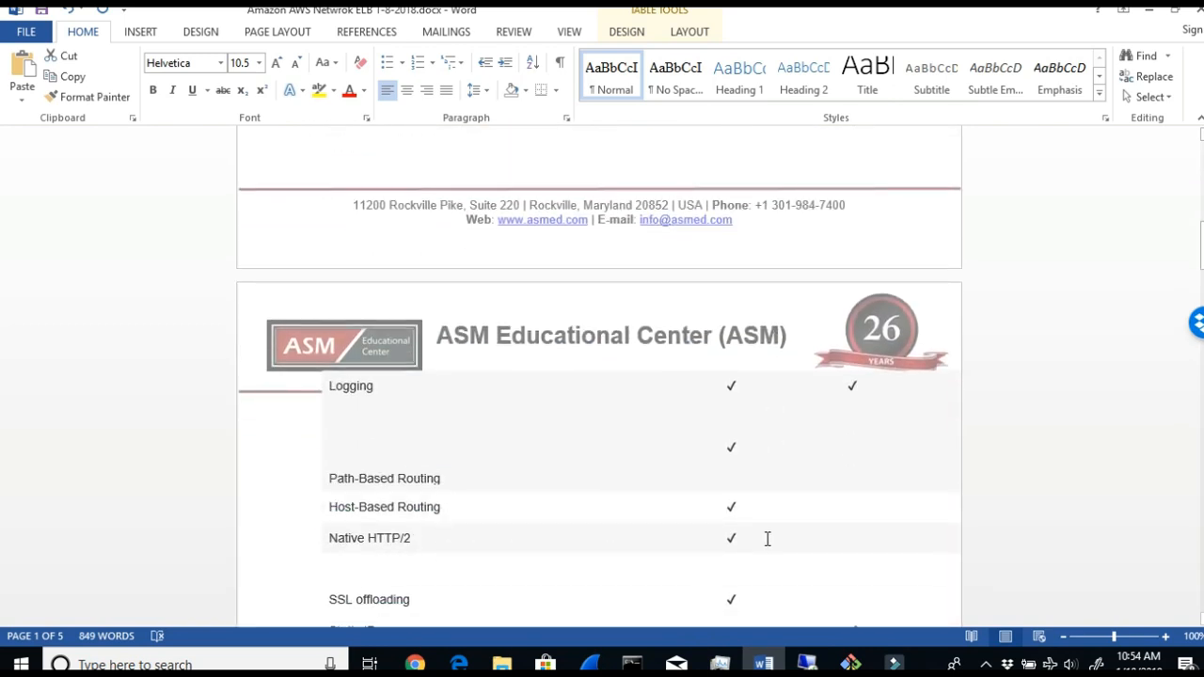
scroll(768, 538, "down", 2)
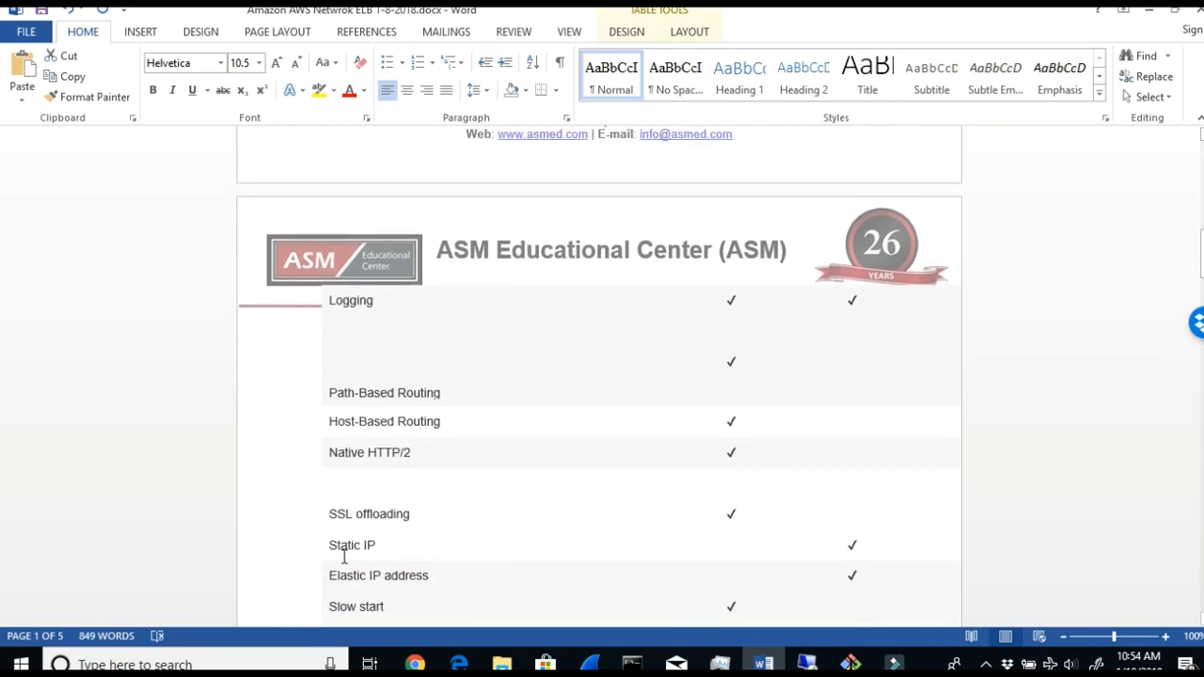
left_click_drag(381, 546, 329, 546)
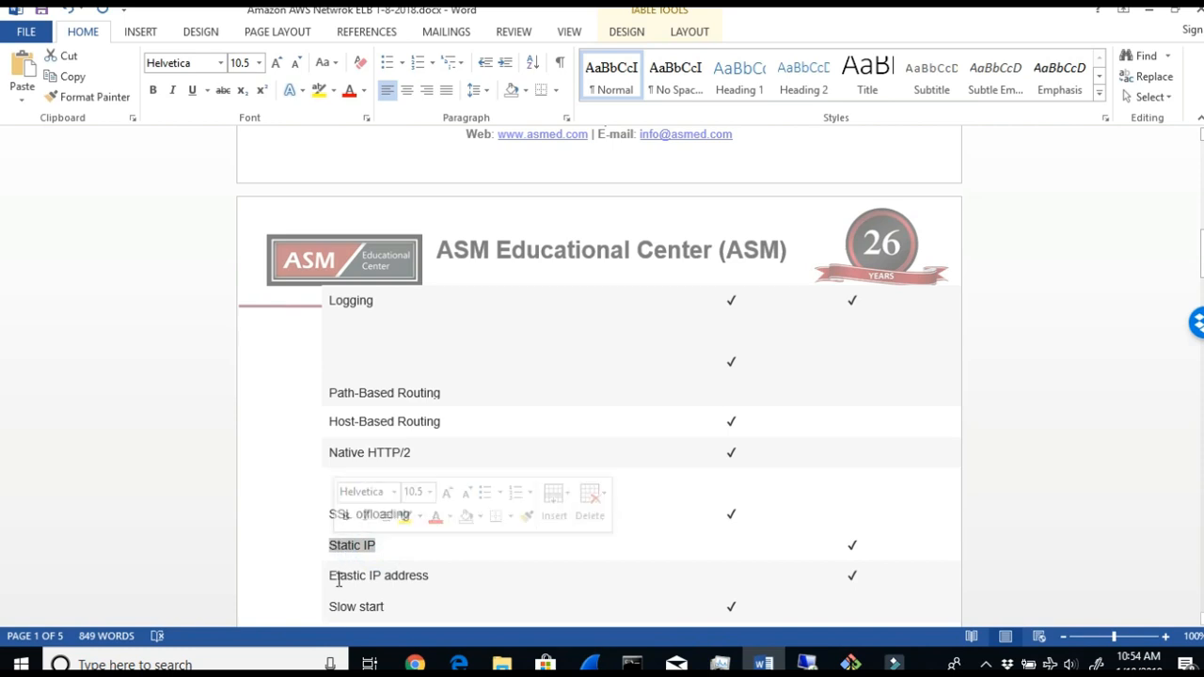
left_click(324, 577)
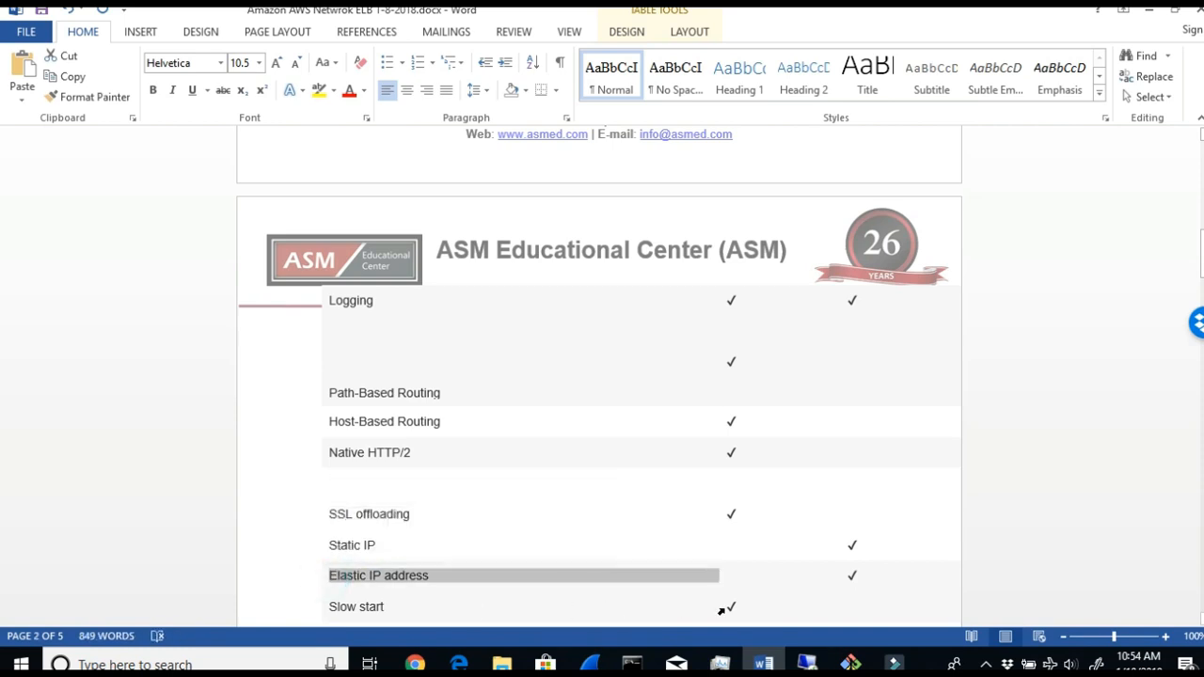
scroll(722, 610, "up", 8)
left_click_drag(849, 280, 898, 295)
scroll(885, 514, "down", 2)
scroll(889, 519, "down", 7)
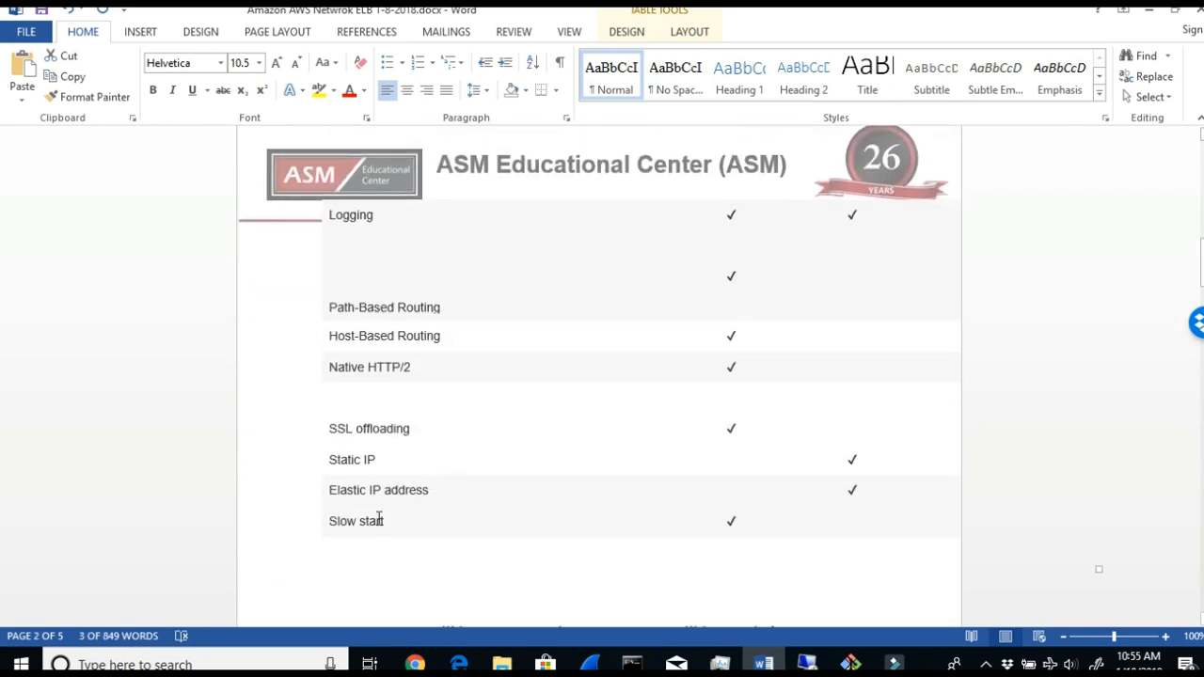
- Compare the protocols of both load balancers, highlighting TCP and HTTP, HTTPS, and check the Path-Based Routing row
scroll(851, 528, "up", 10)
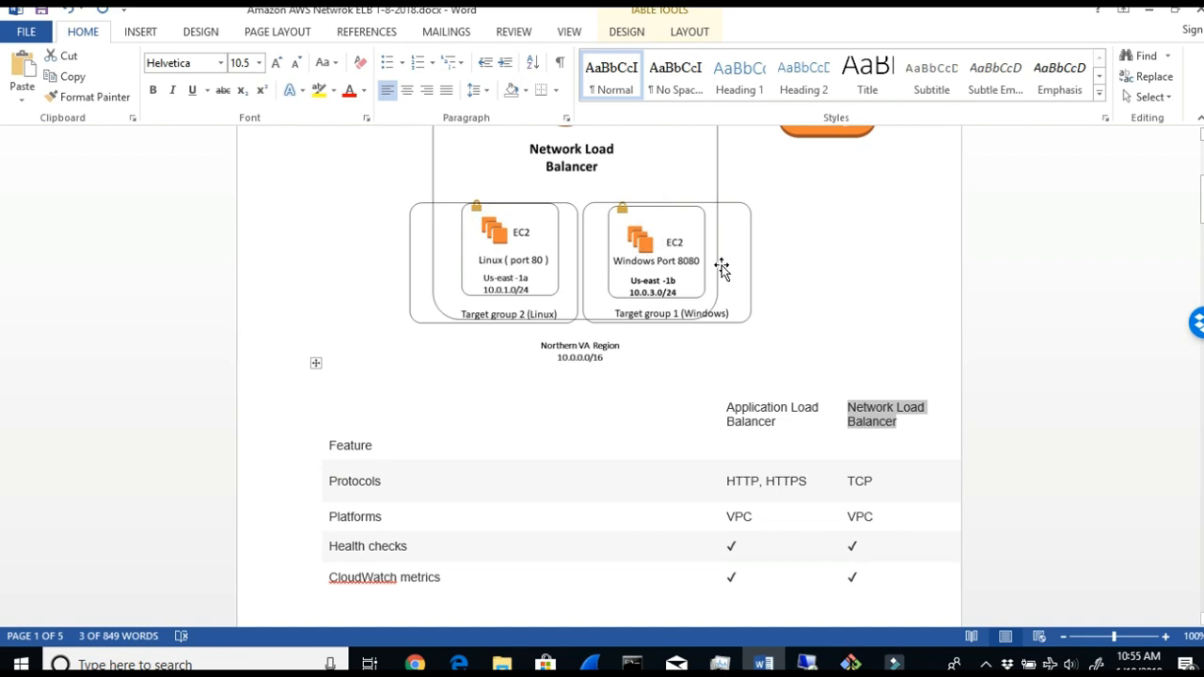
left_click_drag(850, 480, 876, 481)
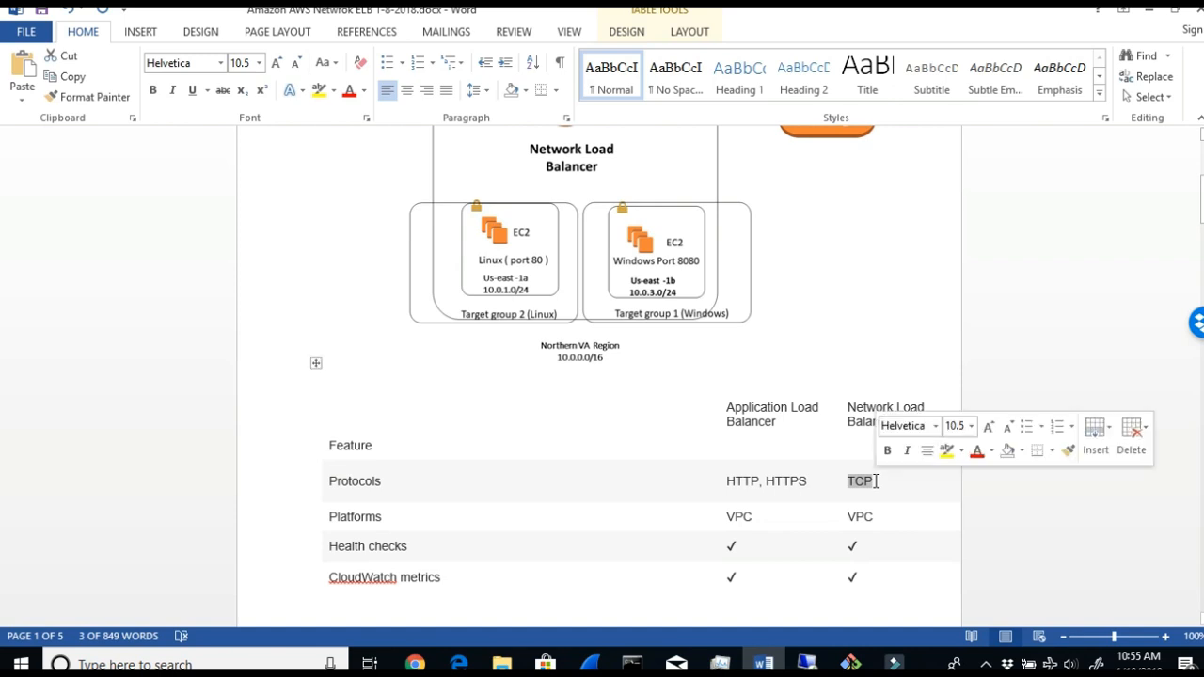
left_click(806, 481)
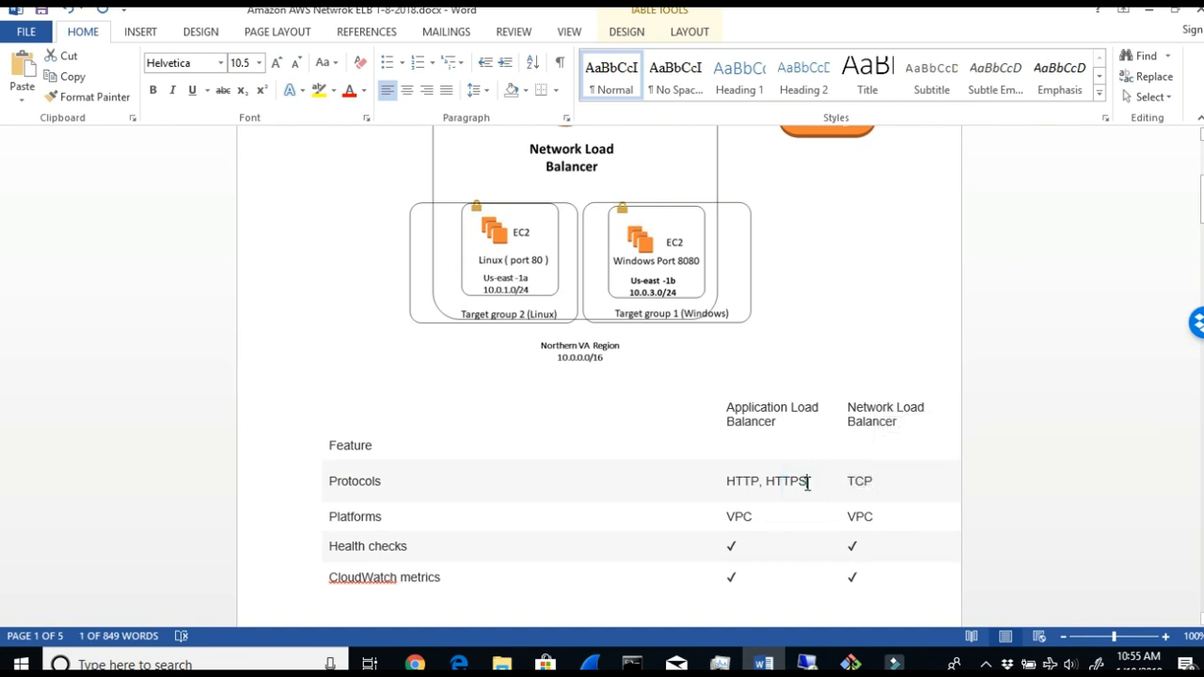
left_click_drag(807, 483, 727, 472)
scroll(729, 475, "down", 6)
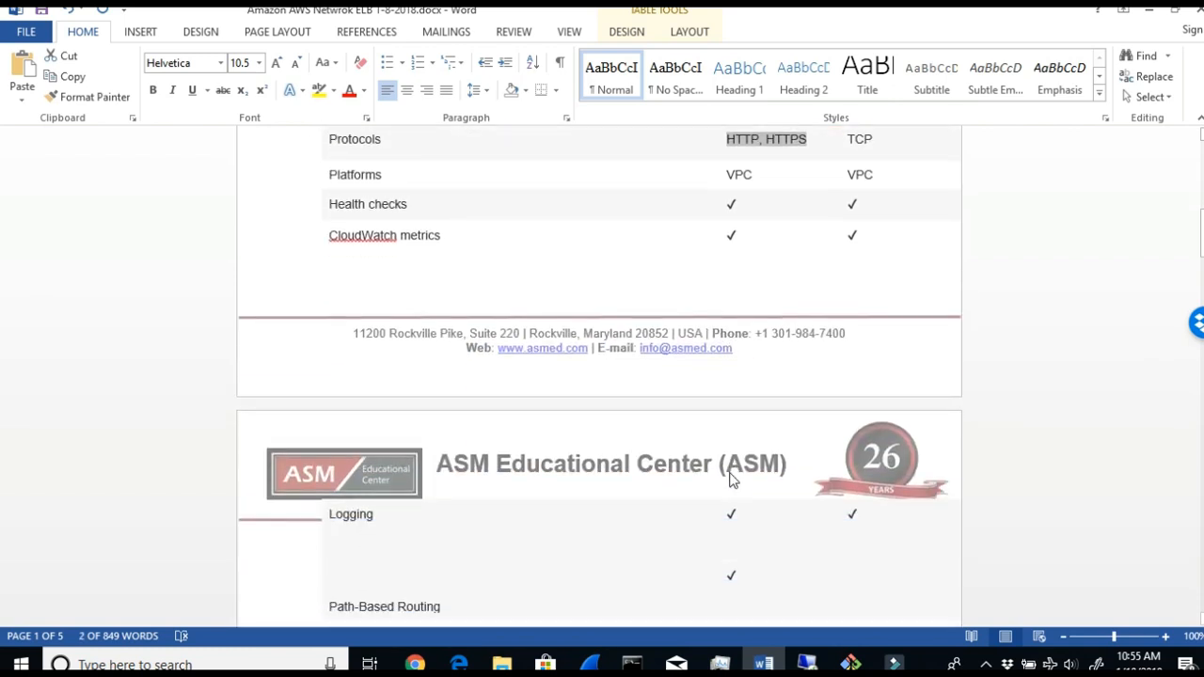
scroll(730, 480, "up", 2)
scroll(730, 475, "down", 6)
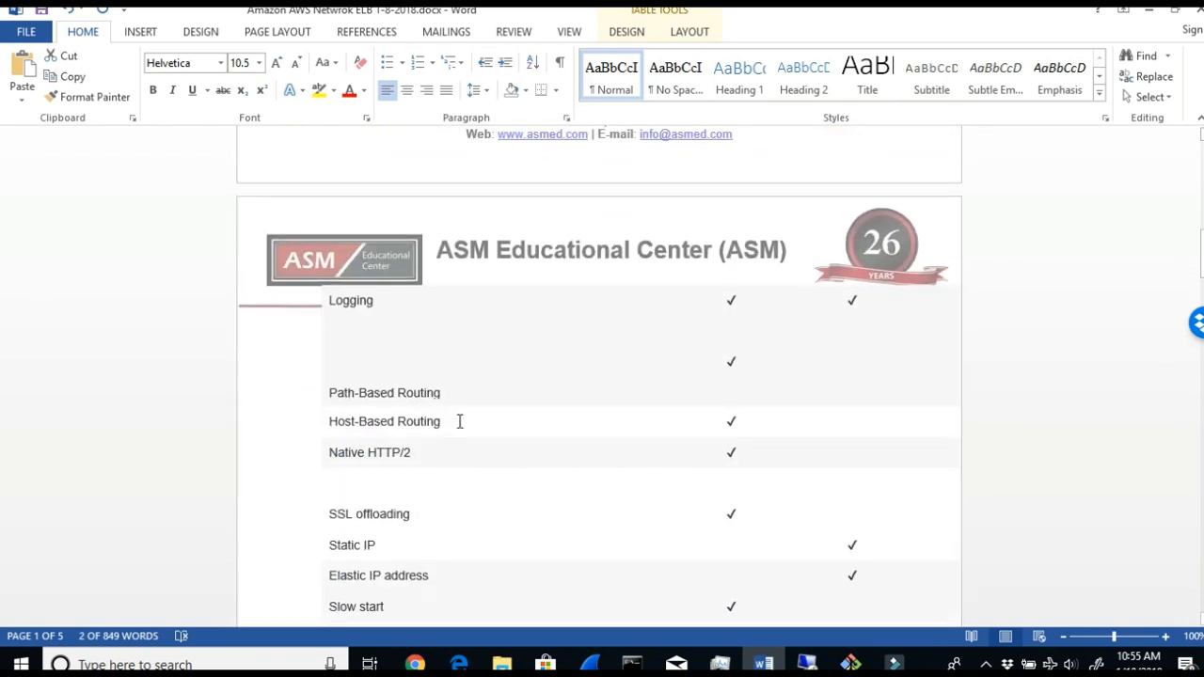
left_click_drag(744, 364, 731, 371)
- Read Pre-Step 1 and Step 1 below the table, highlighting the two EC2 instances and the website ports 80 and 8080
scroll(893, 421, "down", 5)
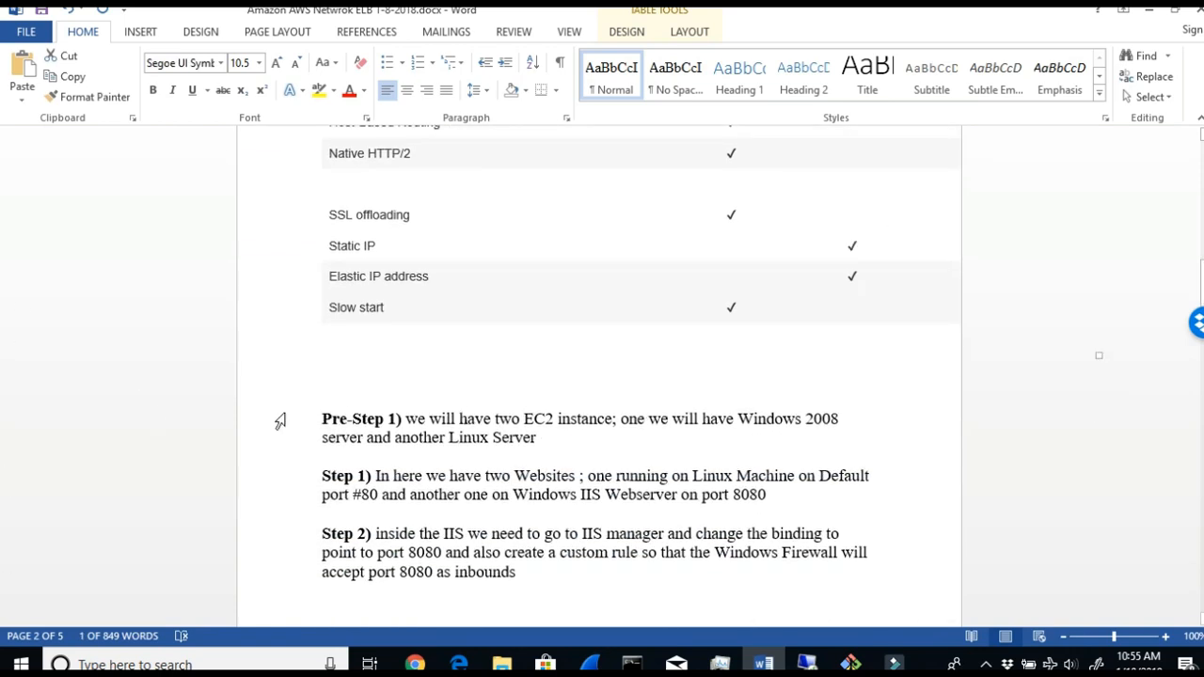
left_click_drag(405, 418, 832, 437)
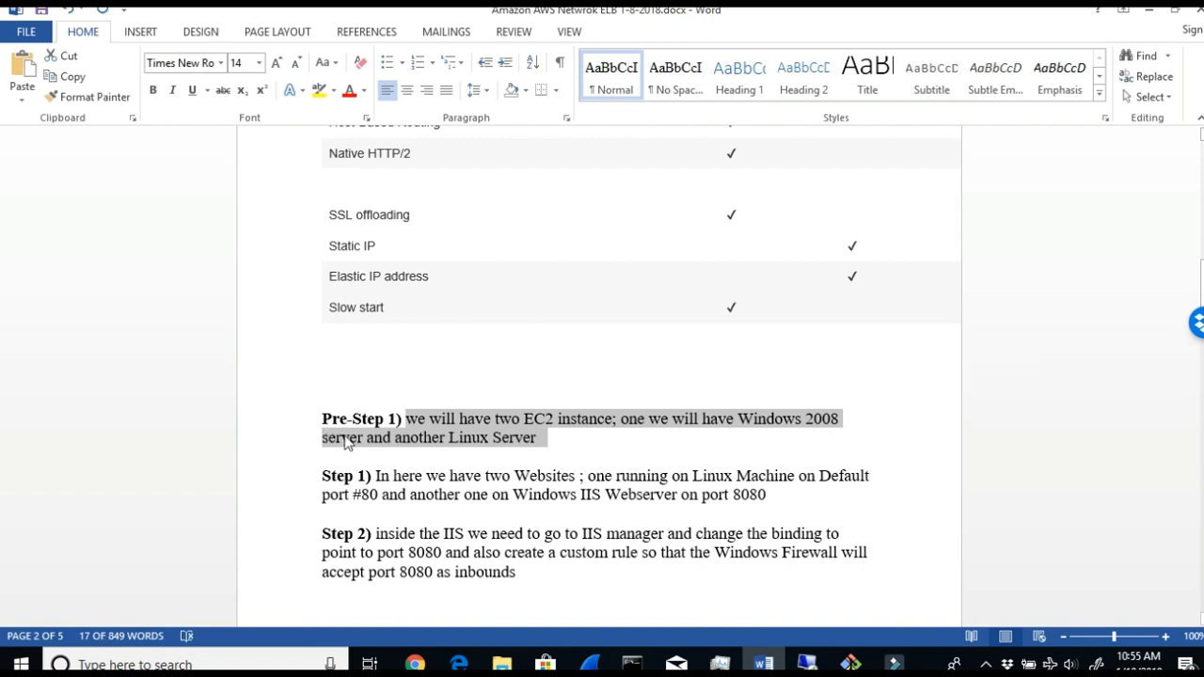
left_click_drag(450, 477, 699, 495)
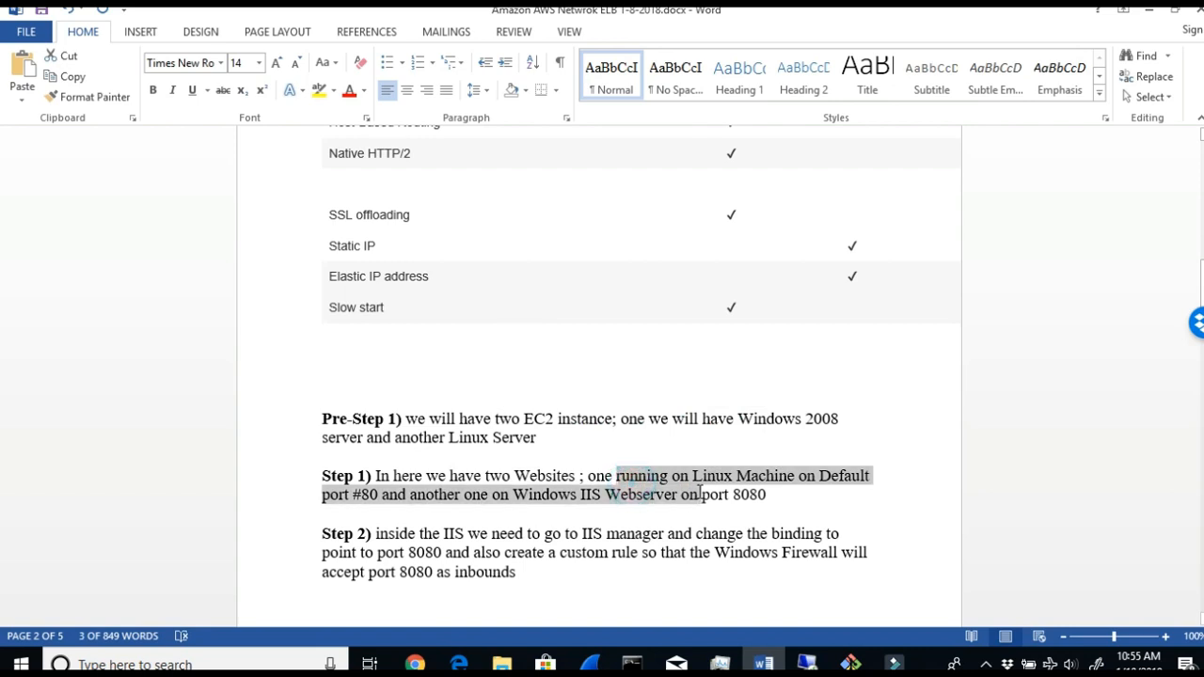
left_click(376, 494)
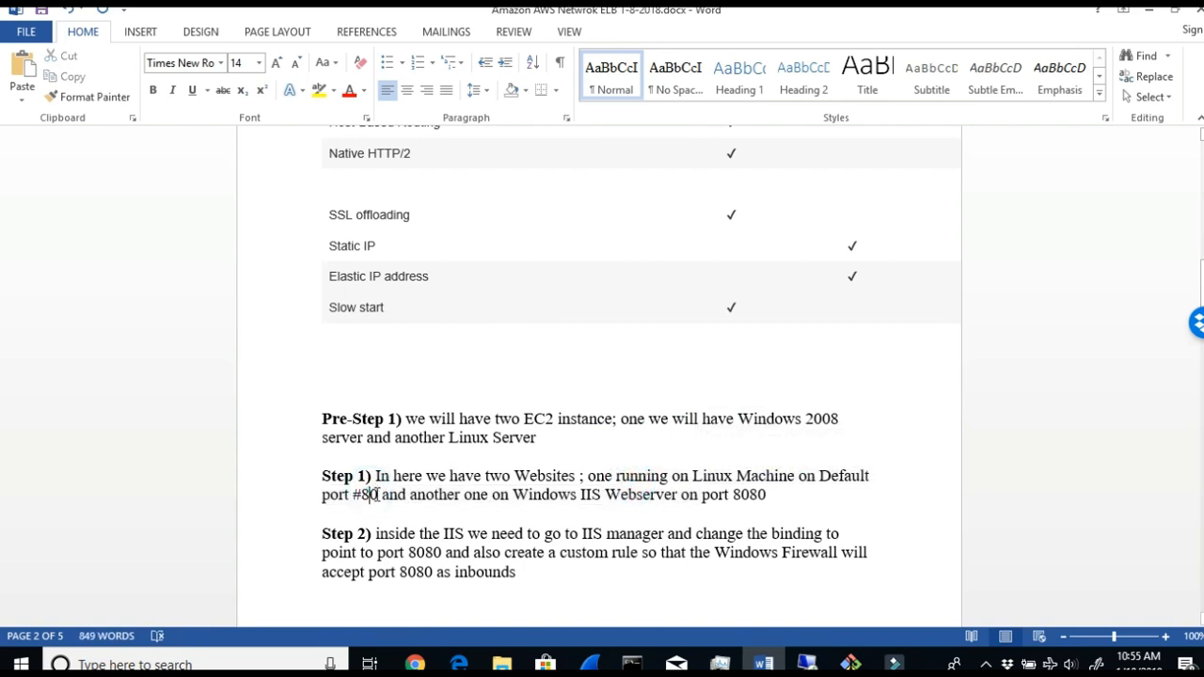
left_click_drag(403, 494, 636, 508)
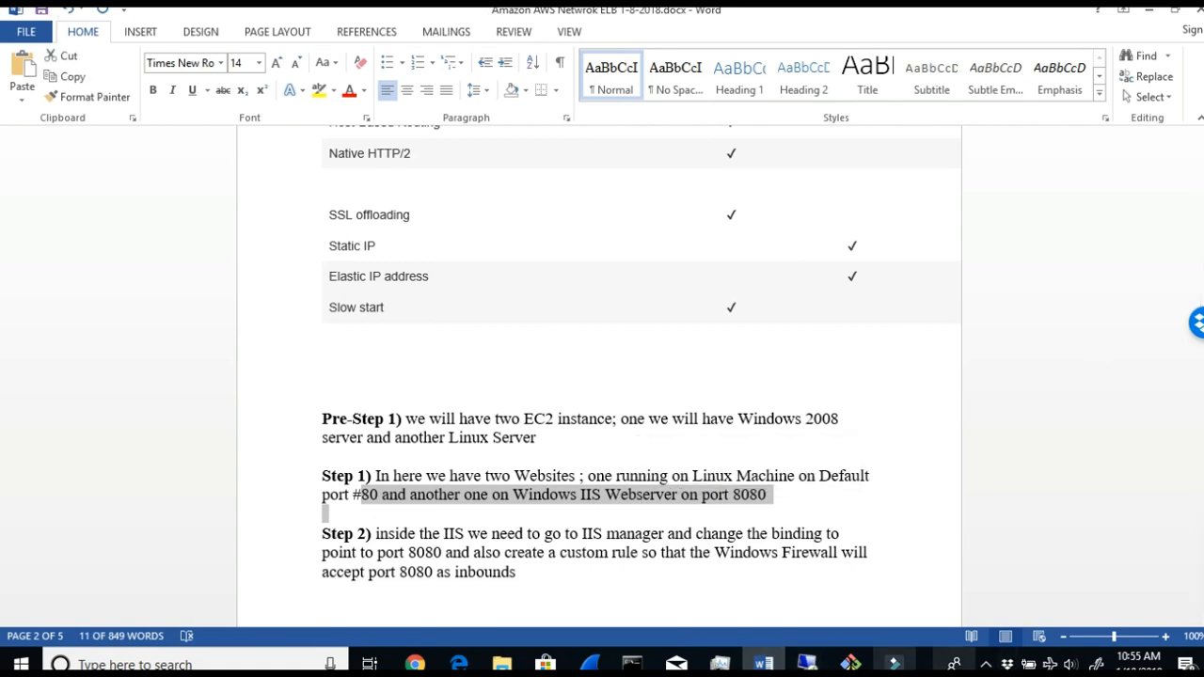
- Switch to the EC2 console in Chrome, select the VAlinux instance and highlight its availability zone
left_click(415, 664)
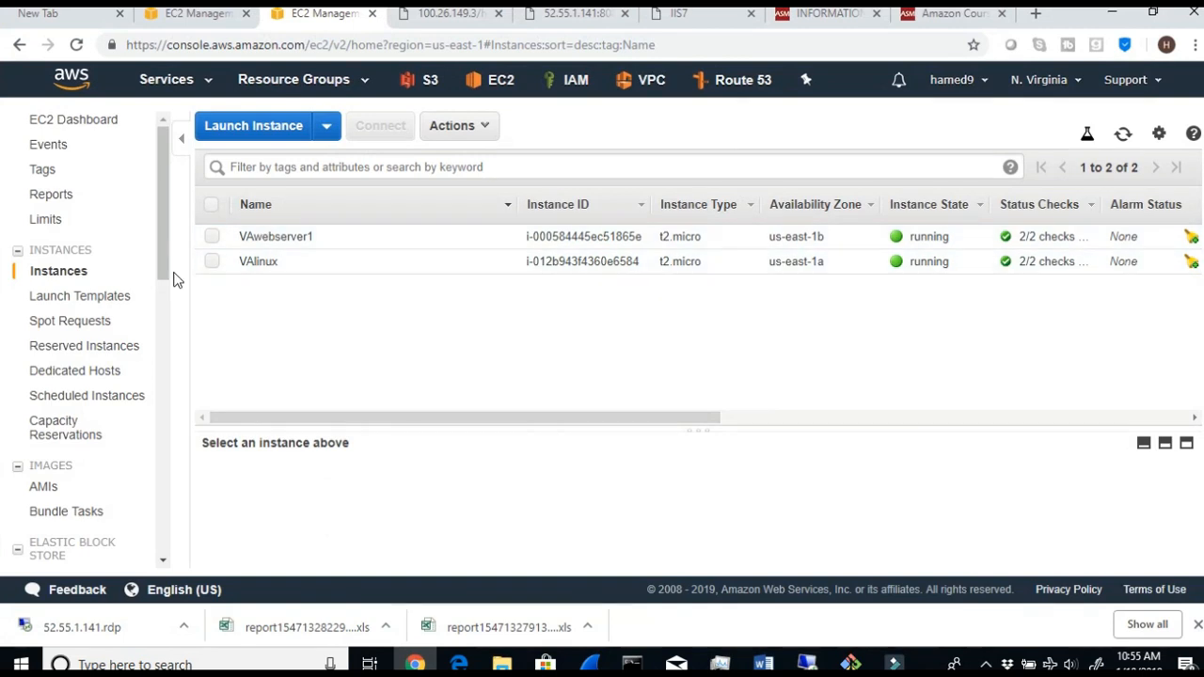
left_click(210, 263)
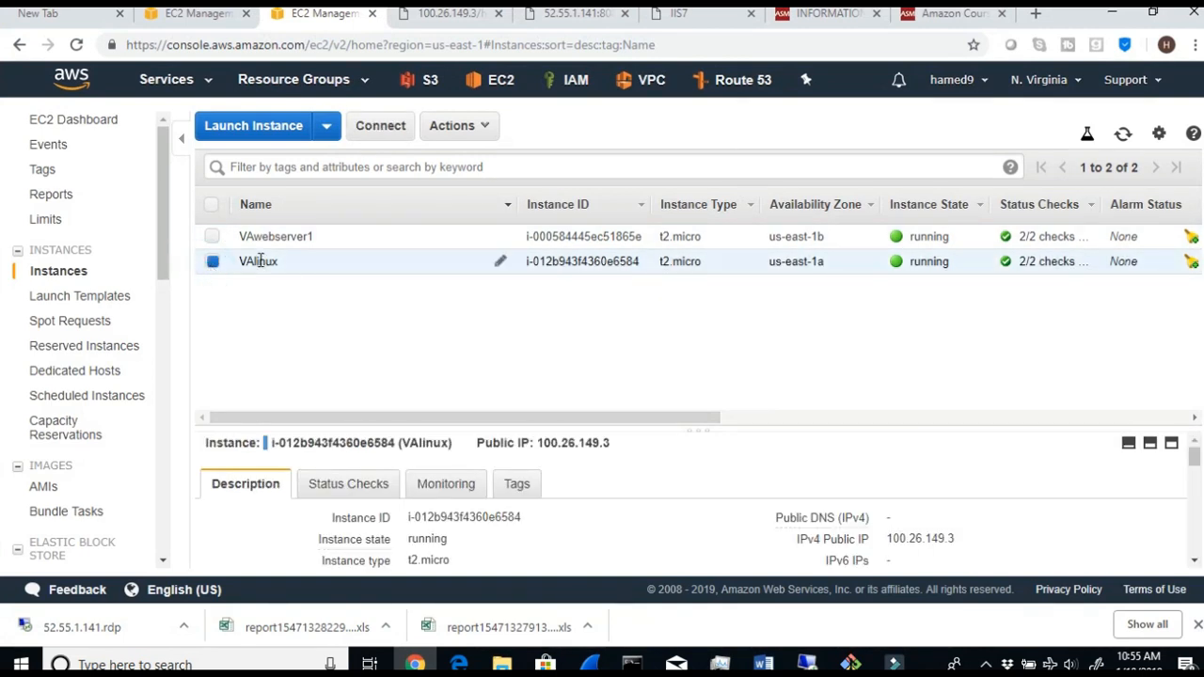
left_click_drag(832, 267, 772, 263)
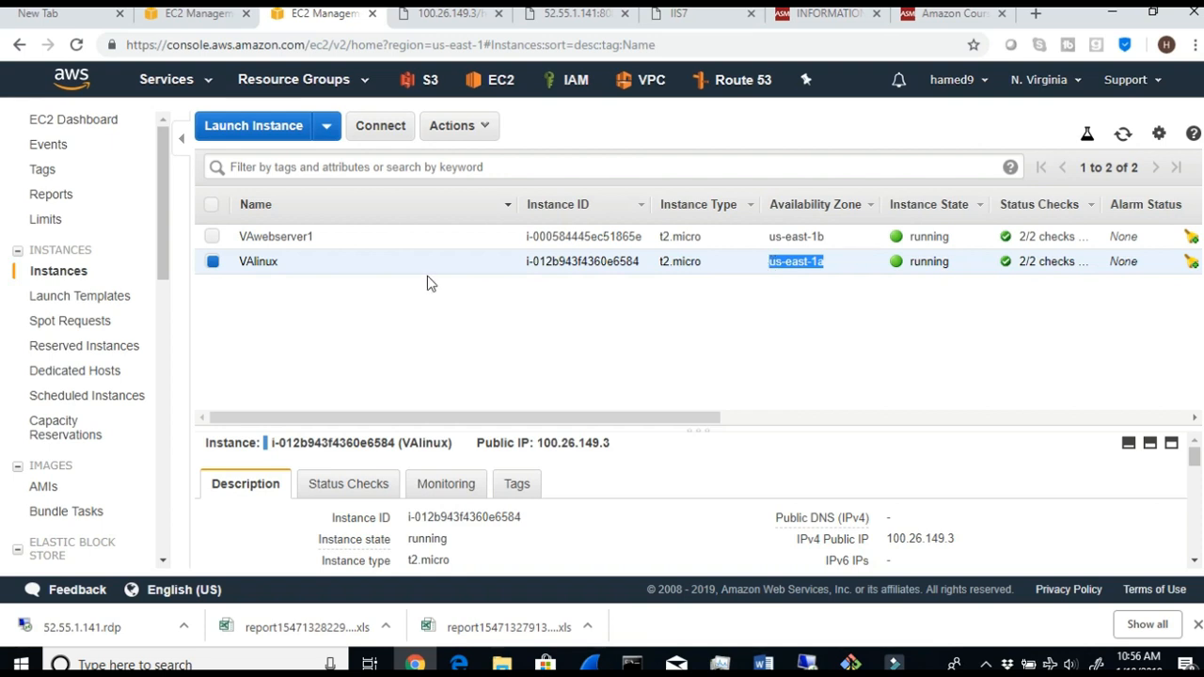
- Select only the VAwebserver1 instance and check its AMI in the instance description
left_click(211, 237)
left_click(213, 263)
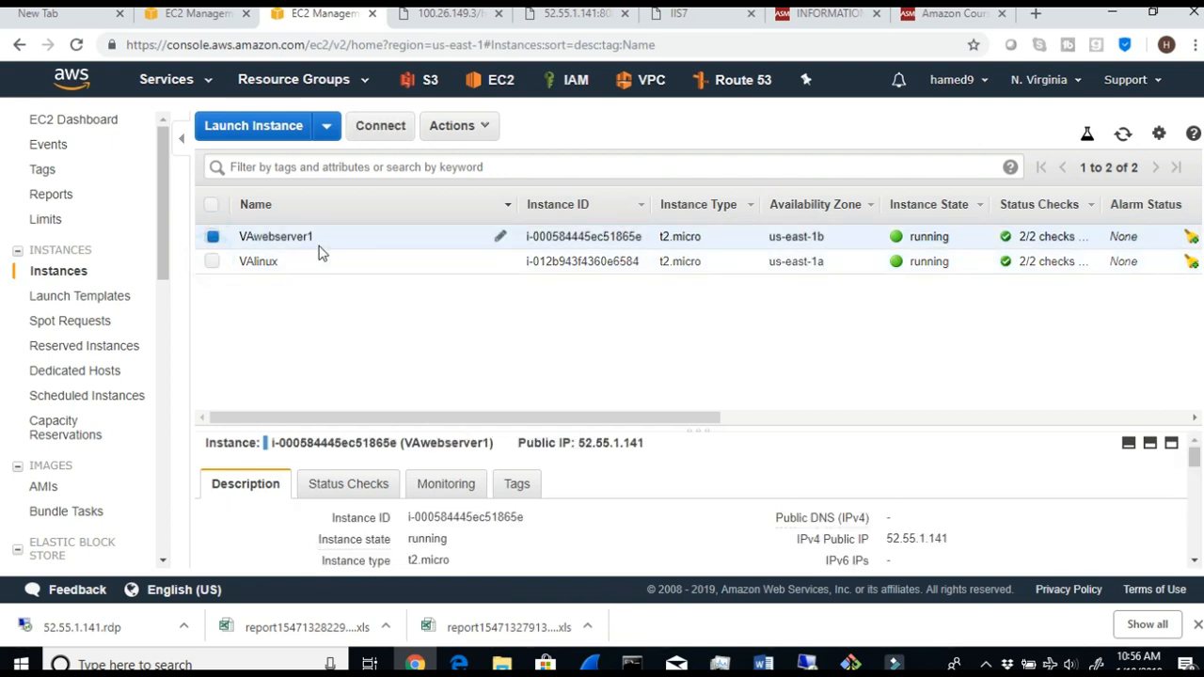
scroll(479, 510, "down", 3)
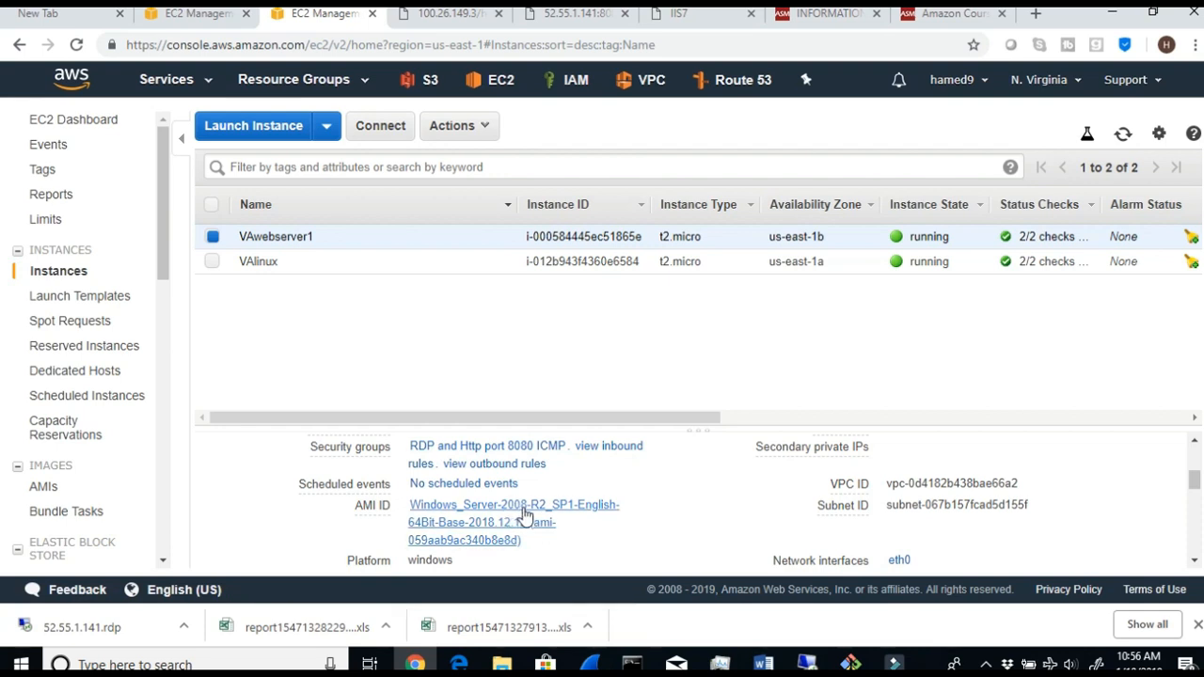
scroll(526, 512, "up", 5)
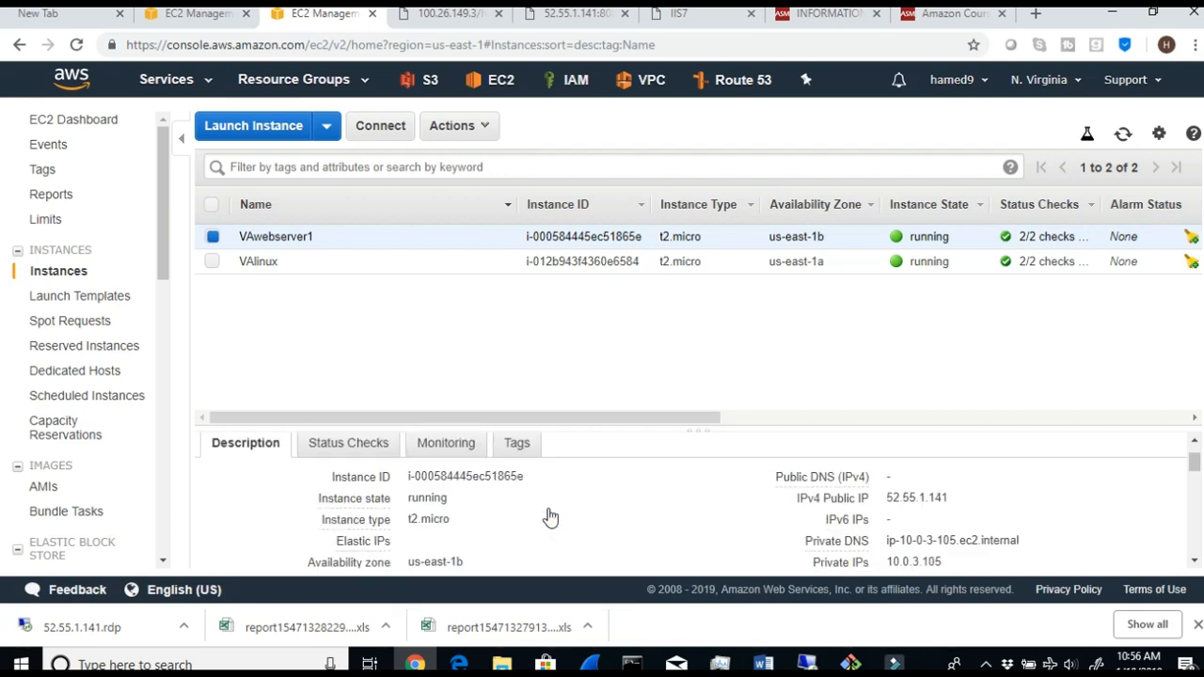
- Select only the VAlinux instance and check its AMI in the instance description
left_click(212, 261)
left_click(213, 236)
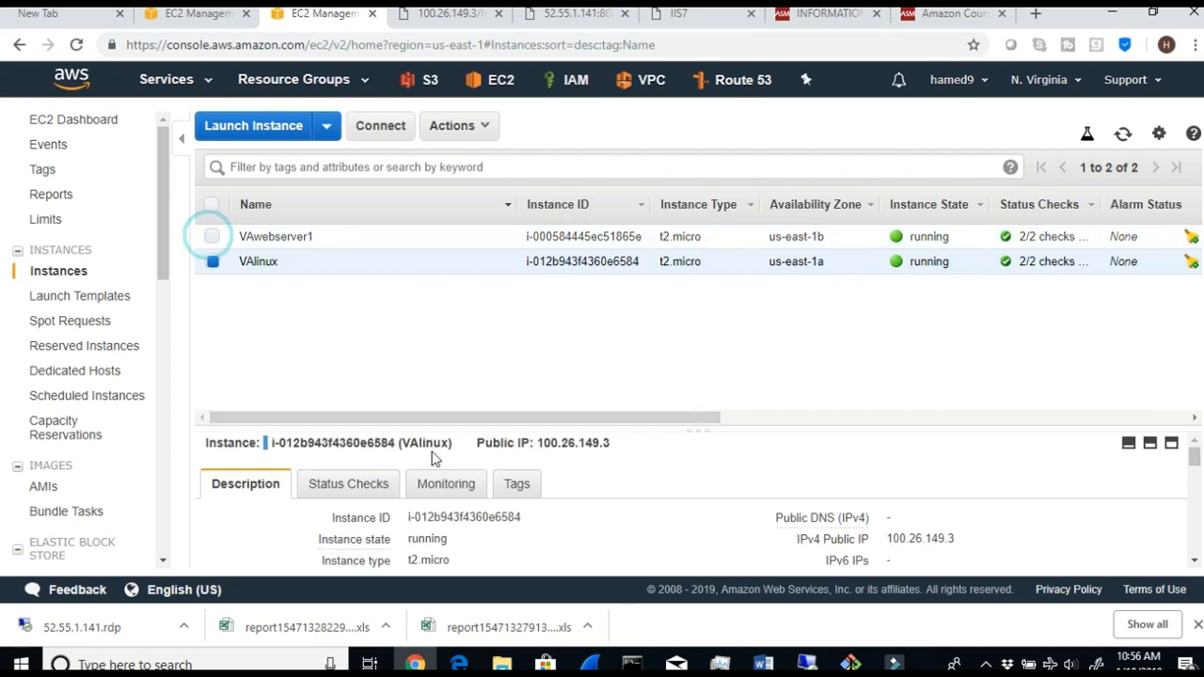
scroll(475, 503, "down", 3)
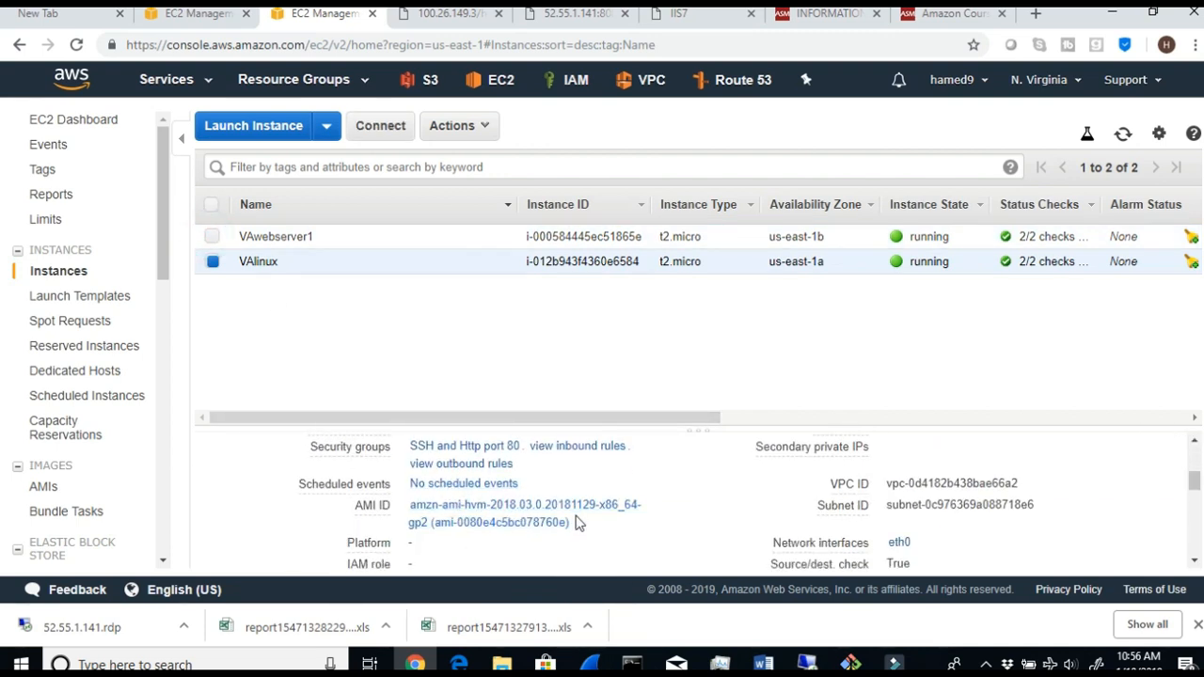
scroll(580, 523, "up", 3)
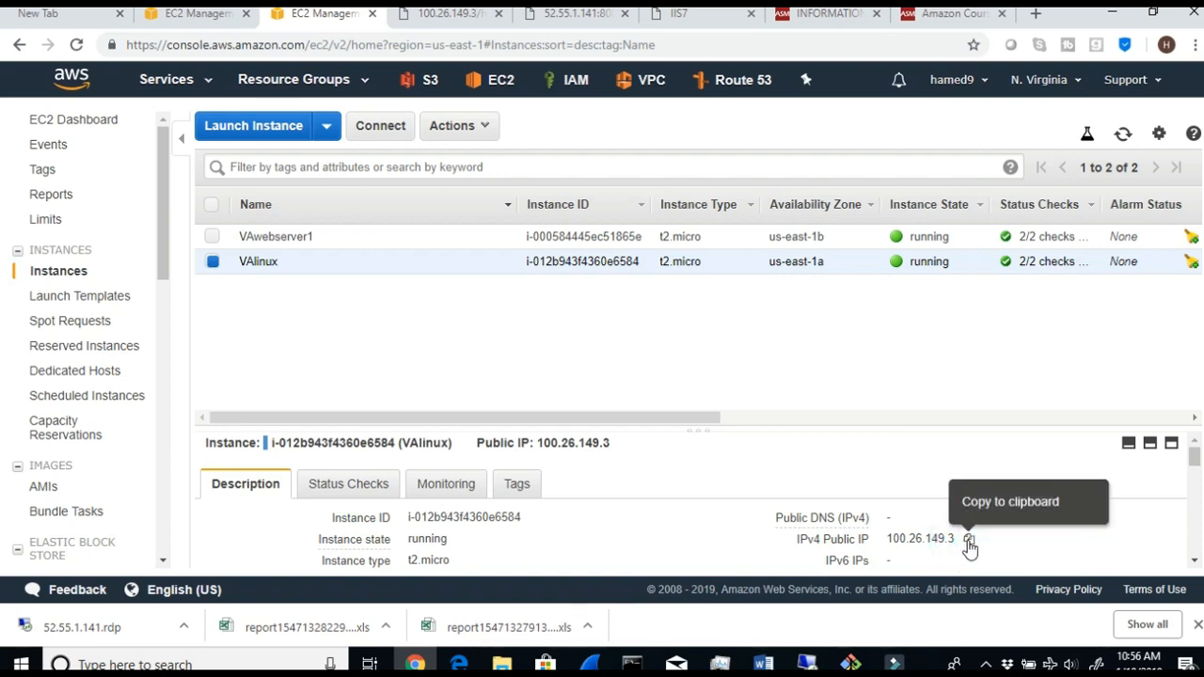
- Copy VAlinux's IPv4 public IP, glance at its terminal session, and open the copied address in a new browser tab
left_click(968, 541)
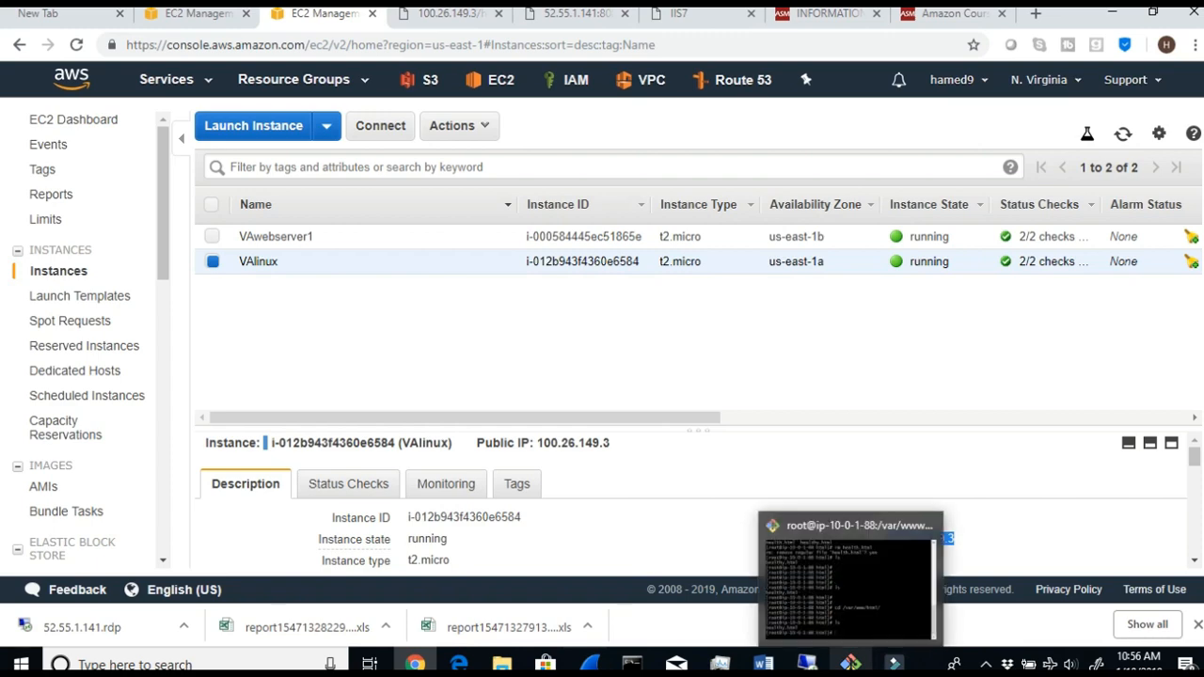
left_click(850, 664)
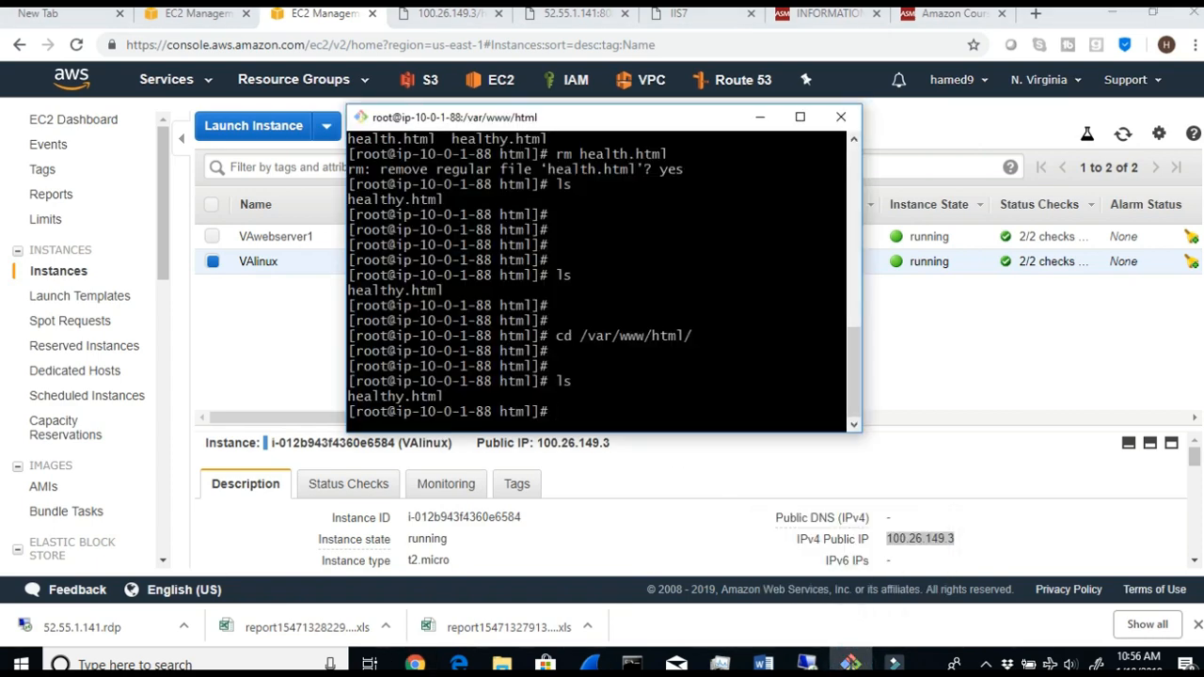
left_click(760, 117)
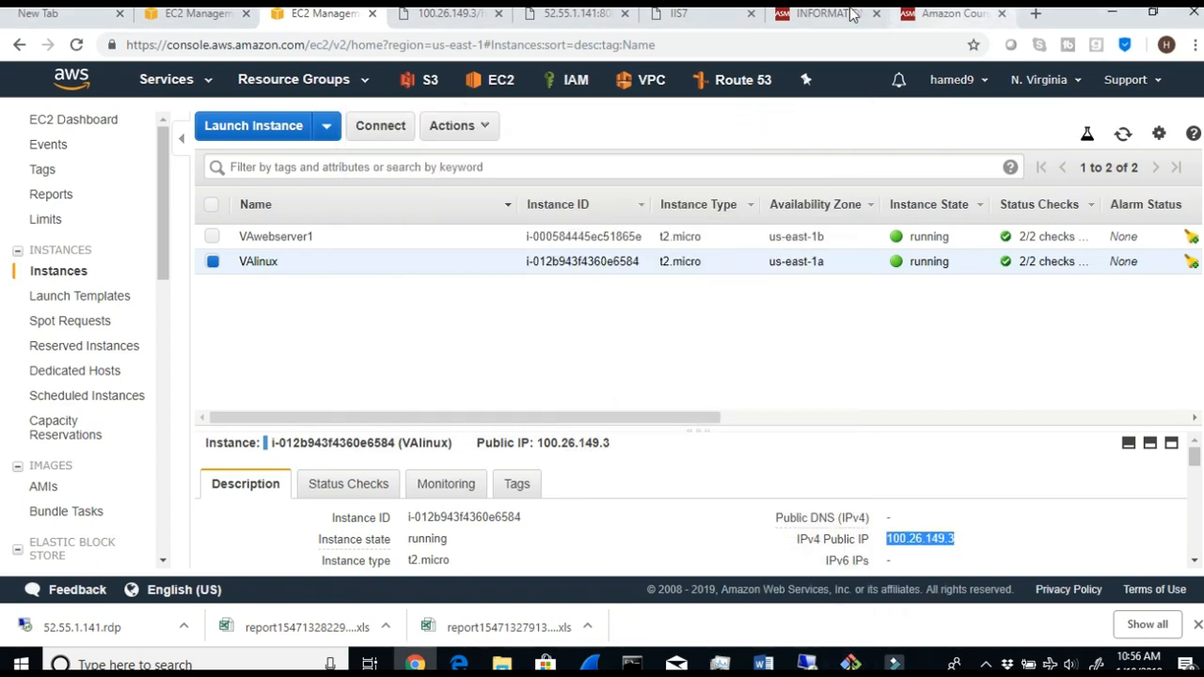
left_click(1035, 14)
left_click(532, 54)
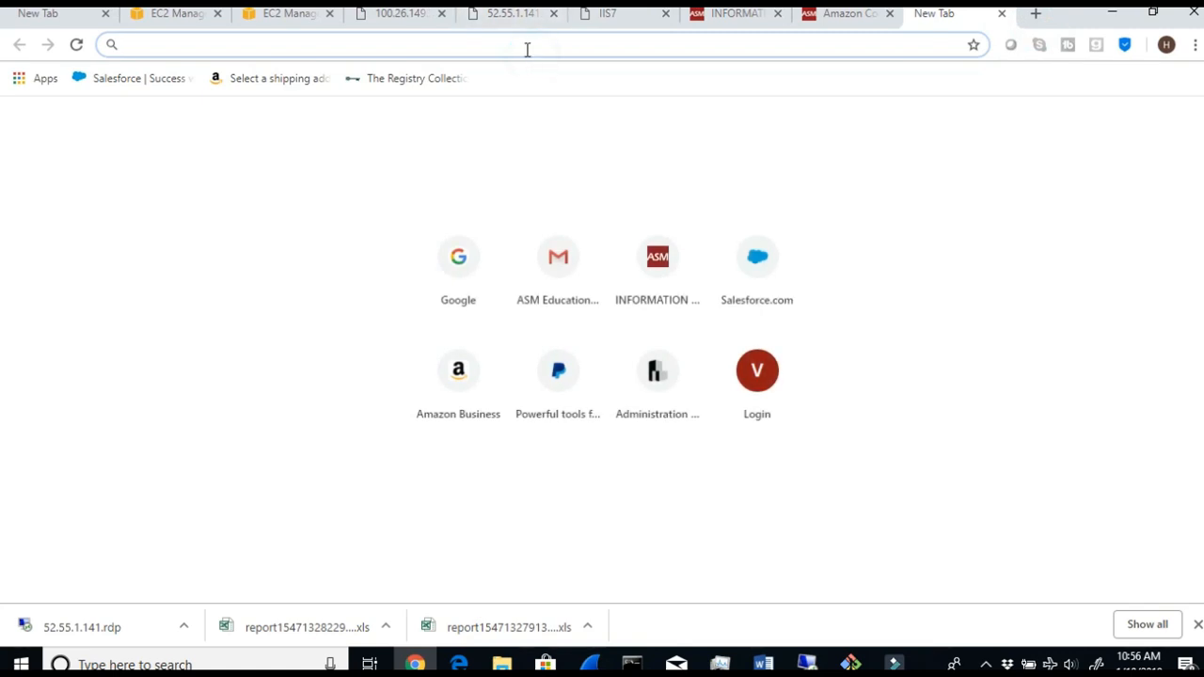
right_click(525, 45)
left_click(587, 196)
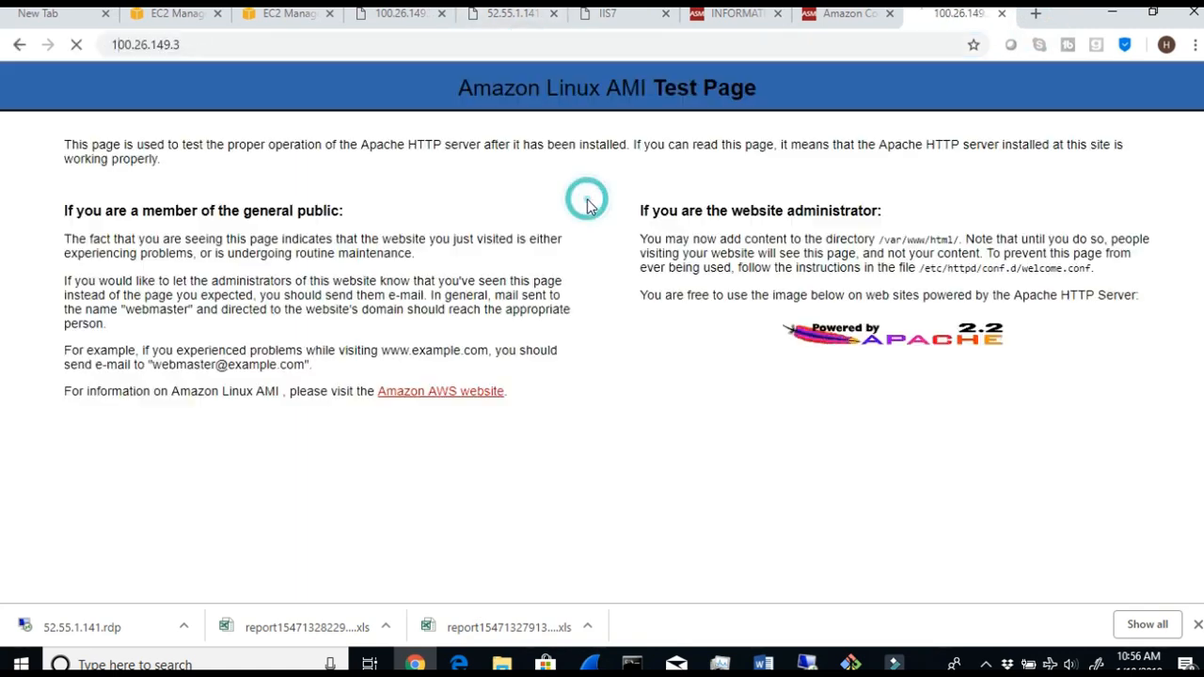
- Append :80 to the Linux server's address and load the page again
left_click(308, 45)
left_click(307, 45)
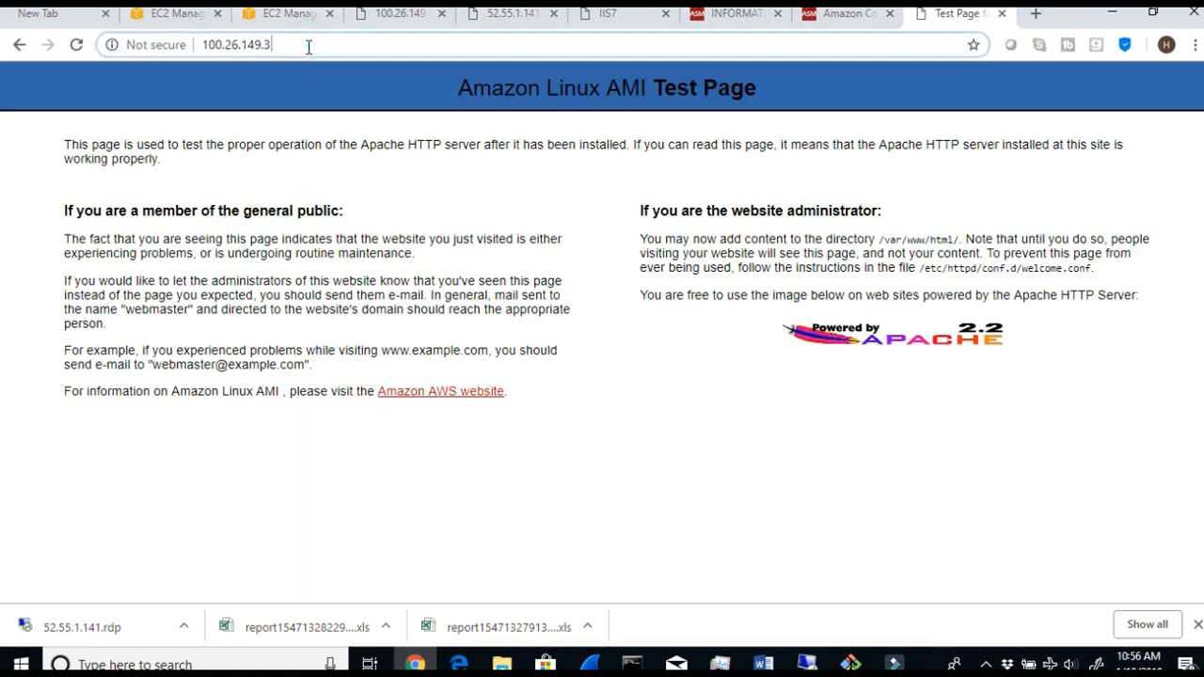
type(":80")
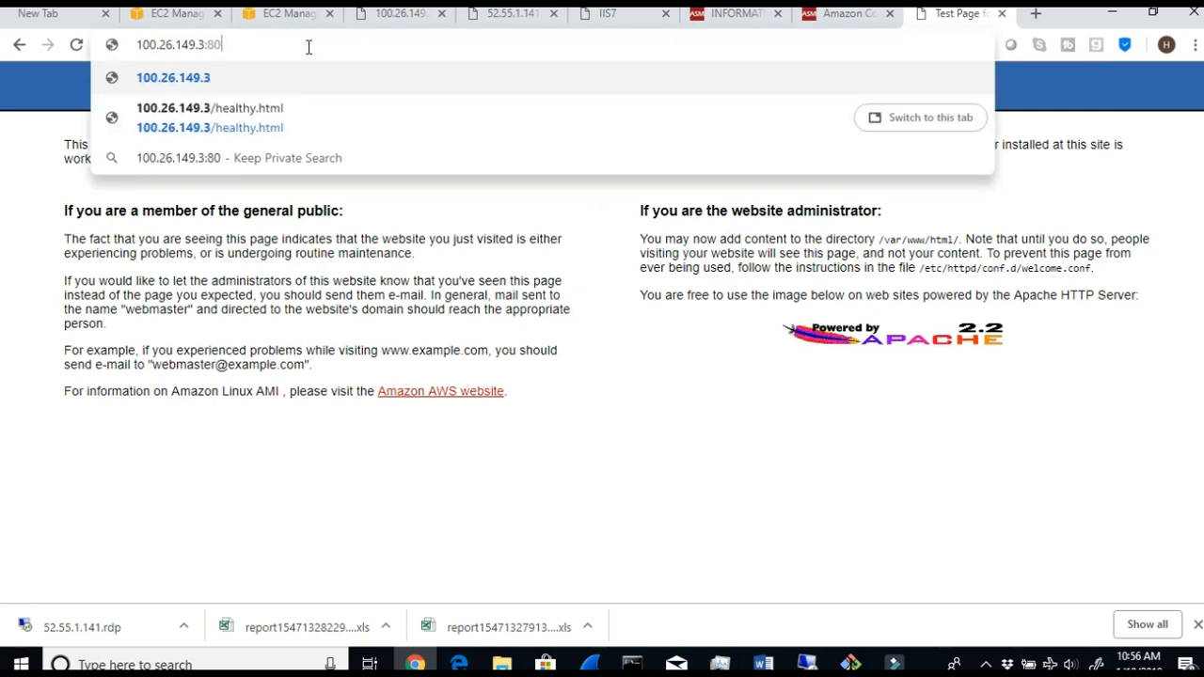
key("Return")
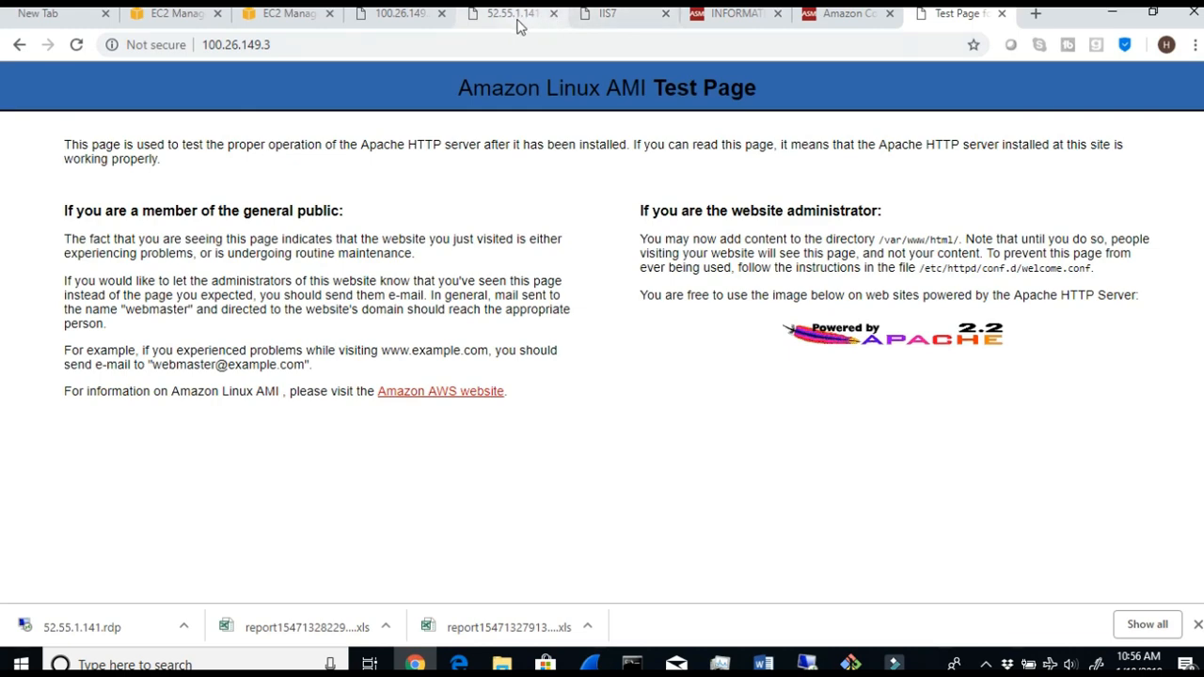
- In the EC2 console, select only the VAwebserver1 instance and copy its IPv4 public IP
left_click(179, 13)
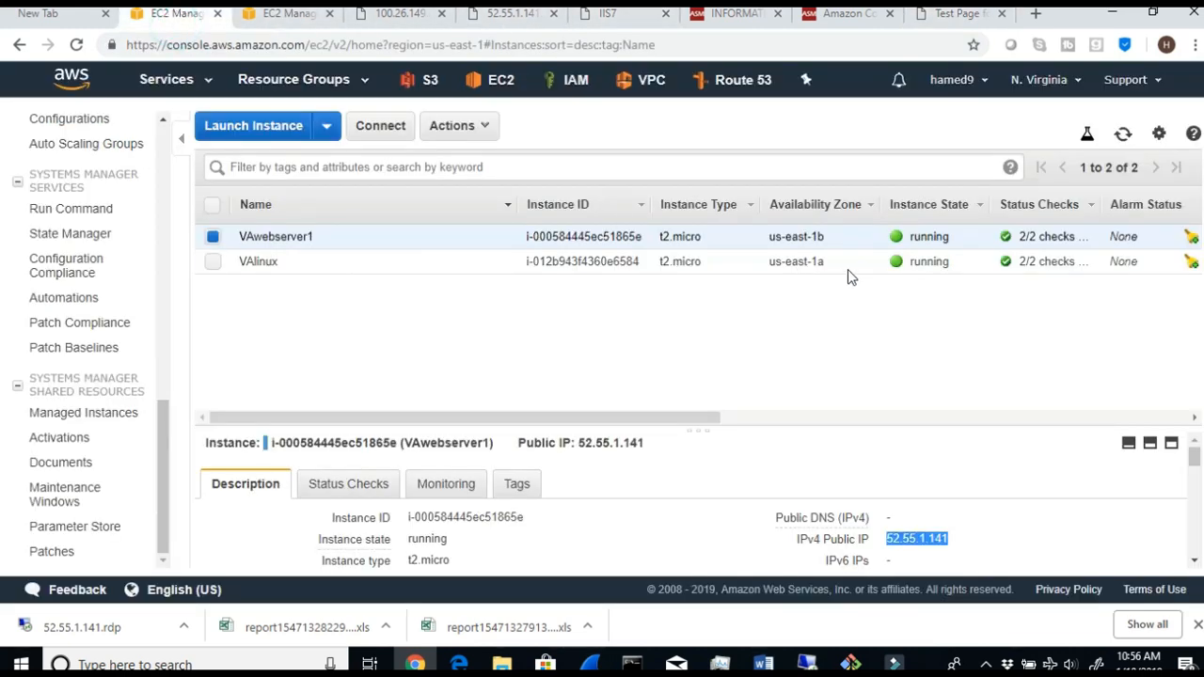
left_click(213, 263)
left_click(213, 237)
left_click(213, 237)
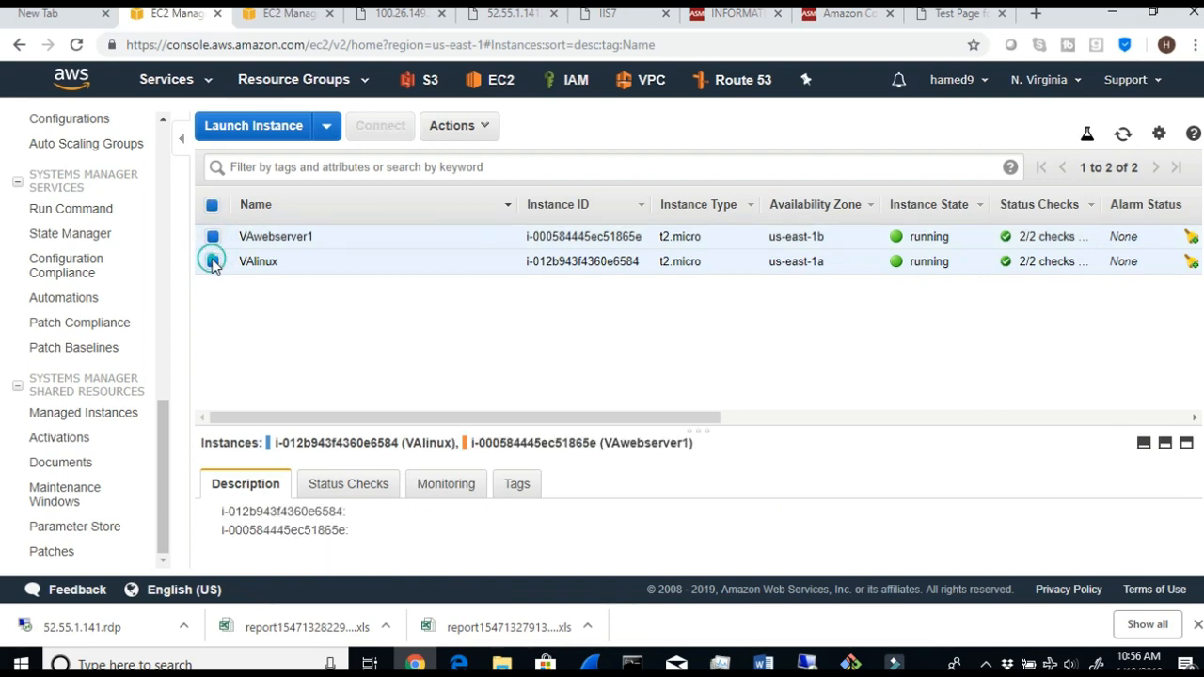
left_click(213, 262)
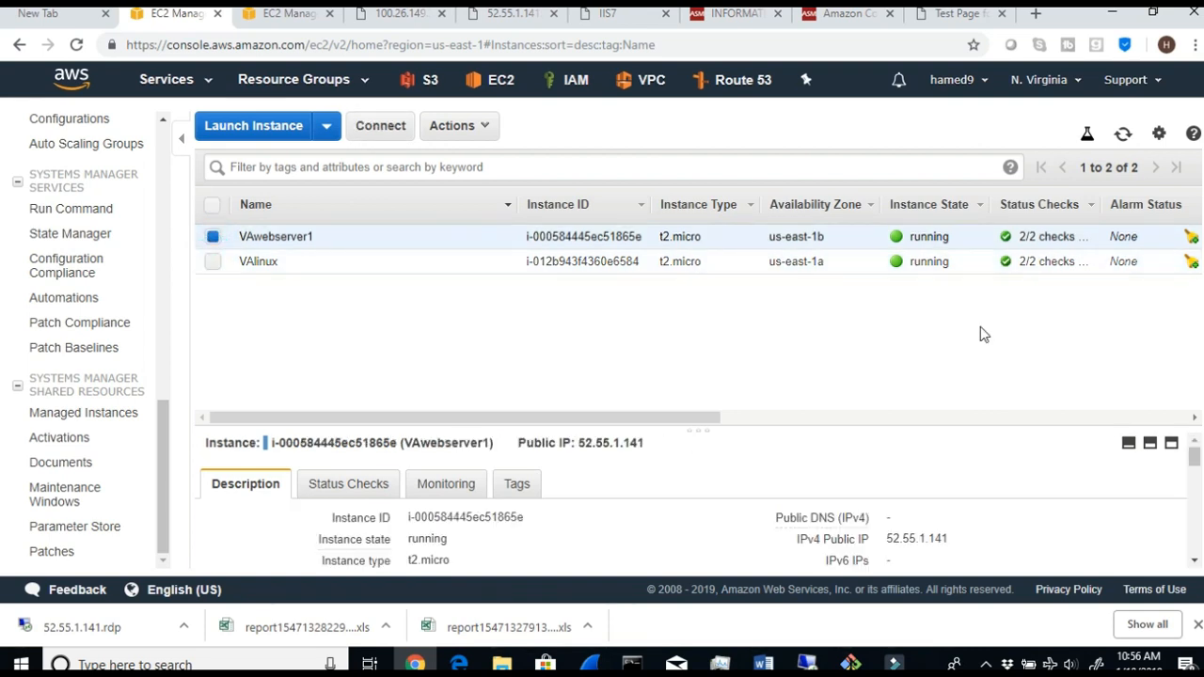
left_click(961, 541)
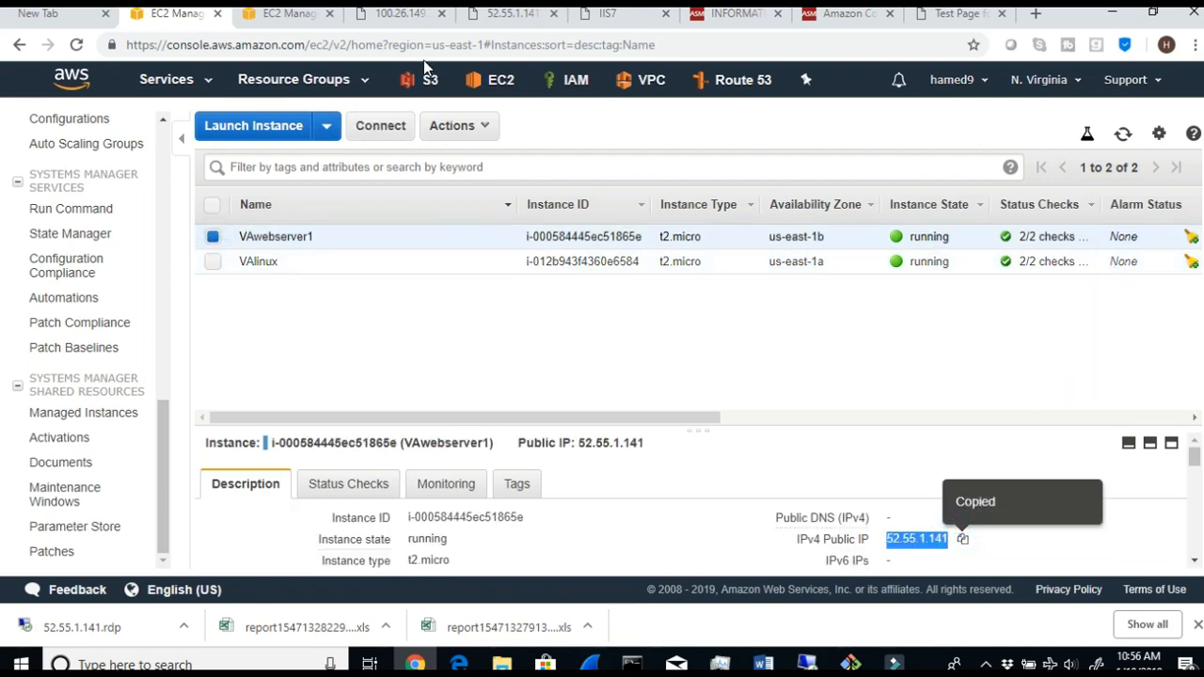
- Open the copied VAwebserver1 address in a new browser tab
left_click(1034, 15)
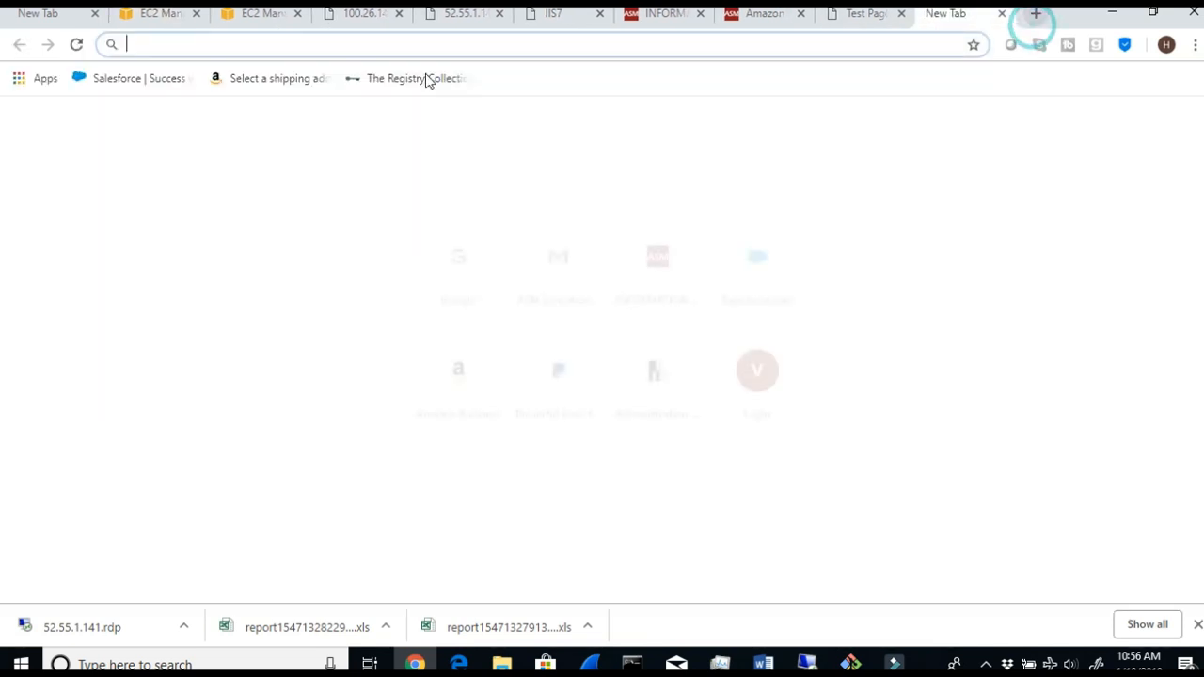
right_click(422, 48)
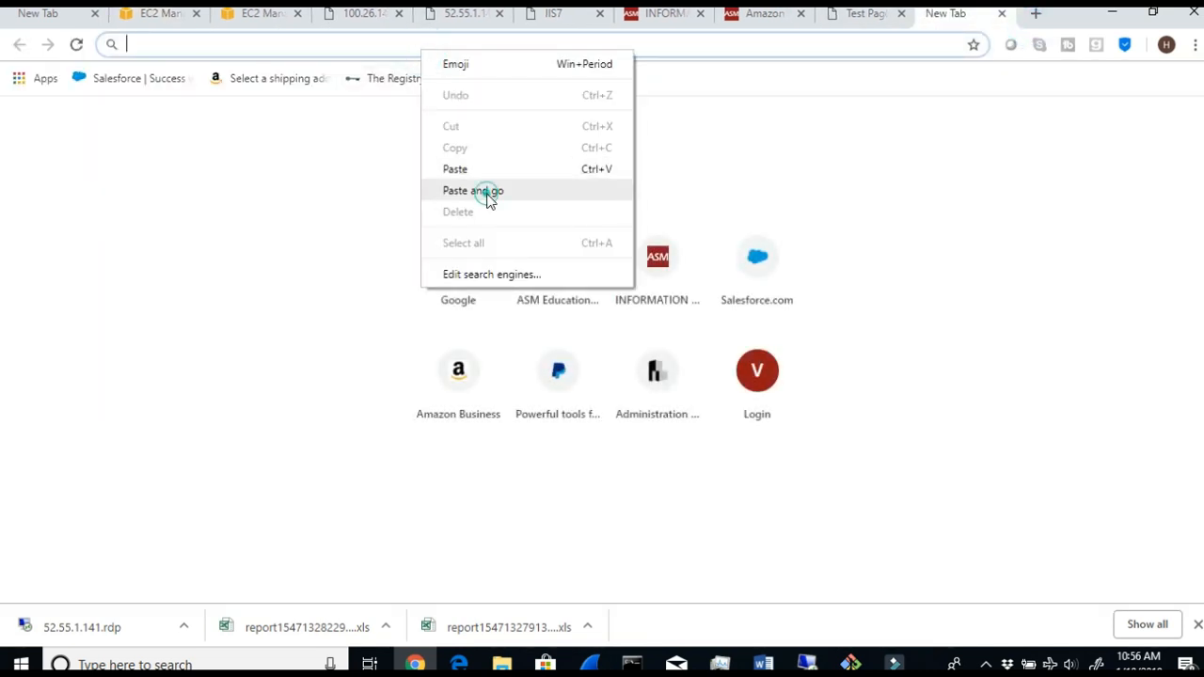
left_click(473, 191)
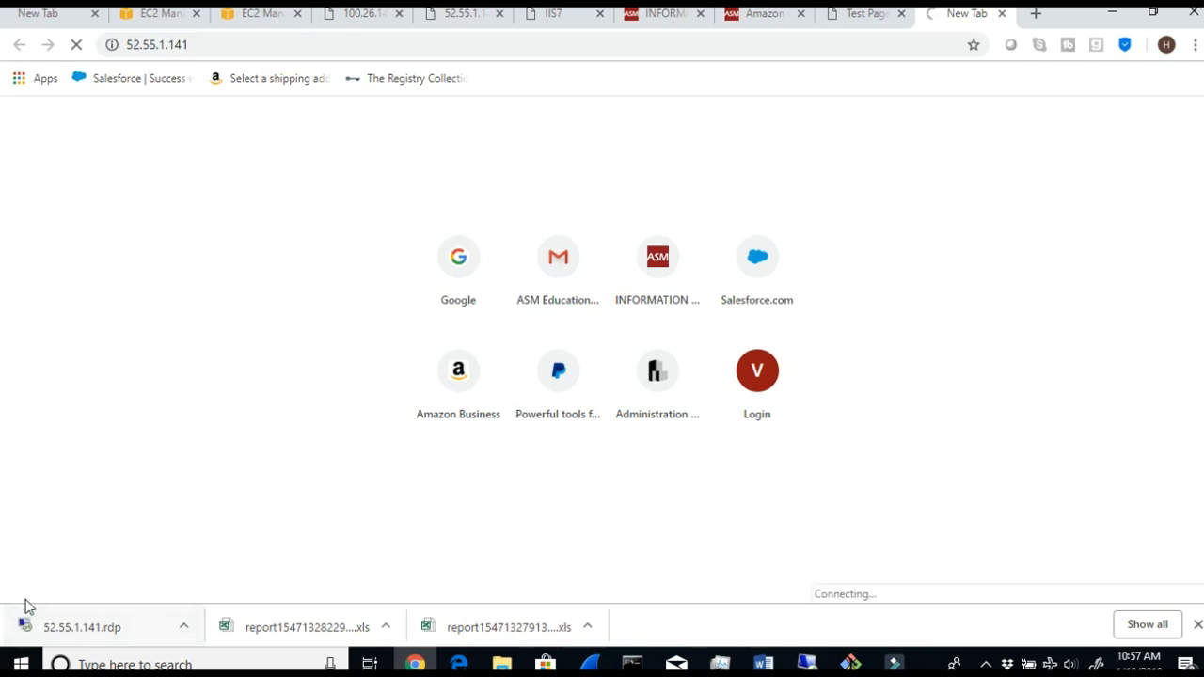
- Append :8080 to the Windows server's address, load the page, and highlight the full address
left_click(218, 47)
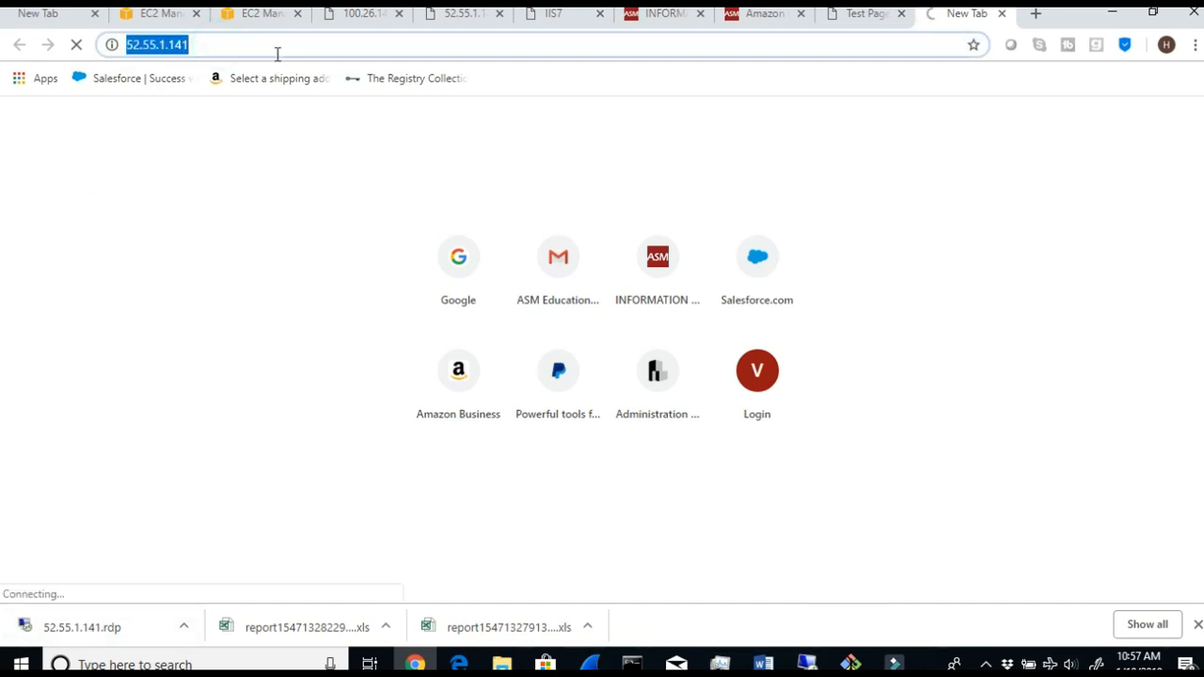
left_click(257, 41)
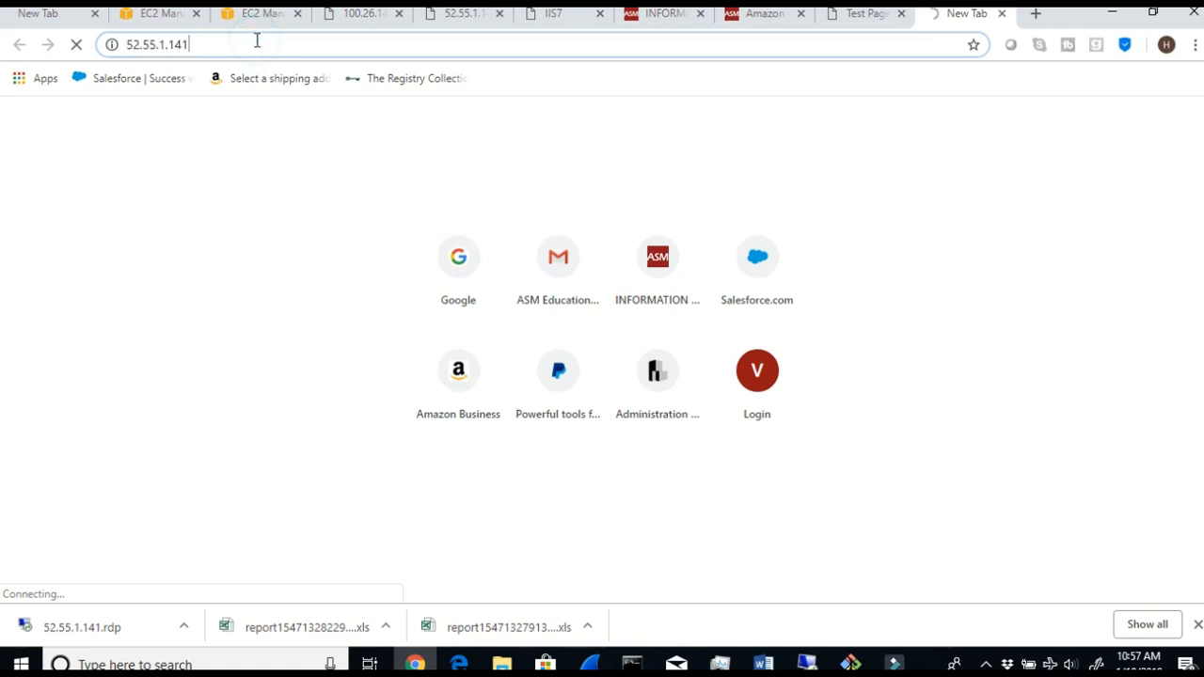
type(":8080")
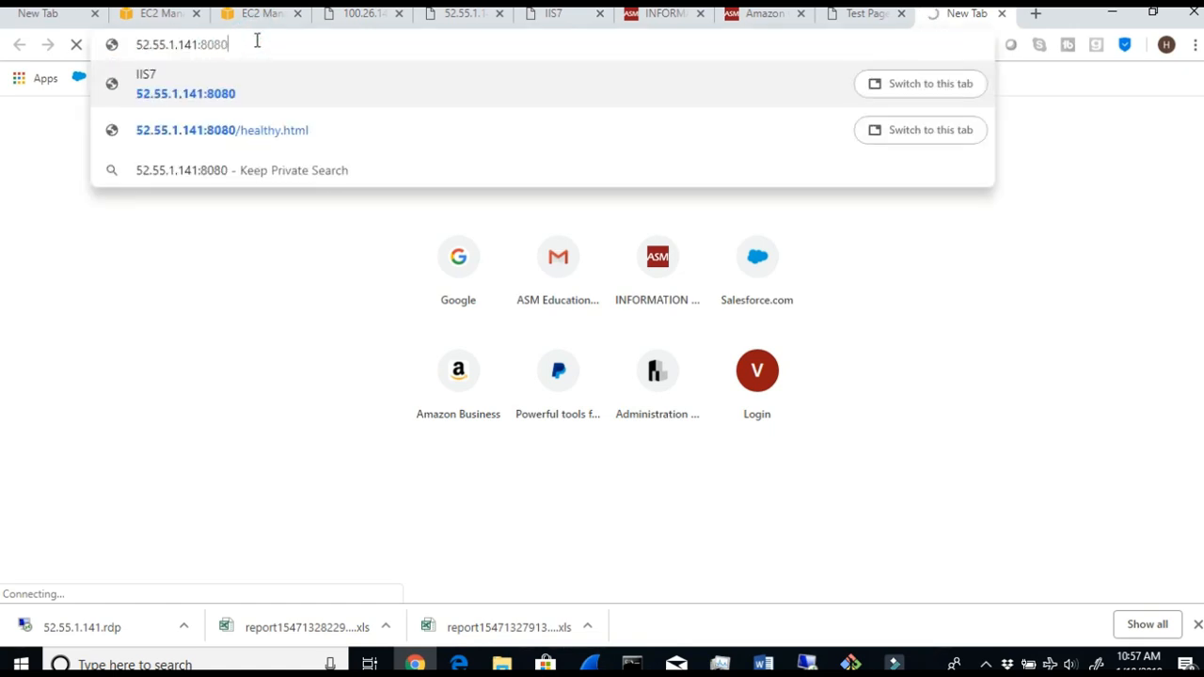
key("Return")
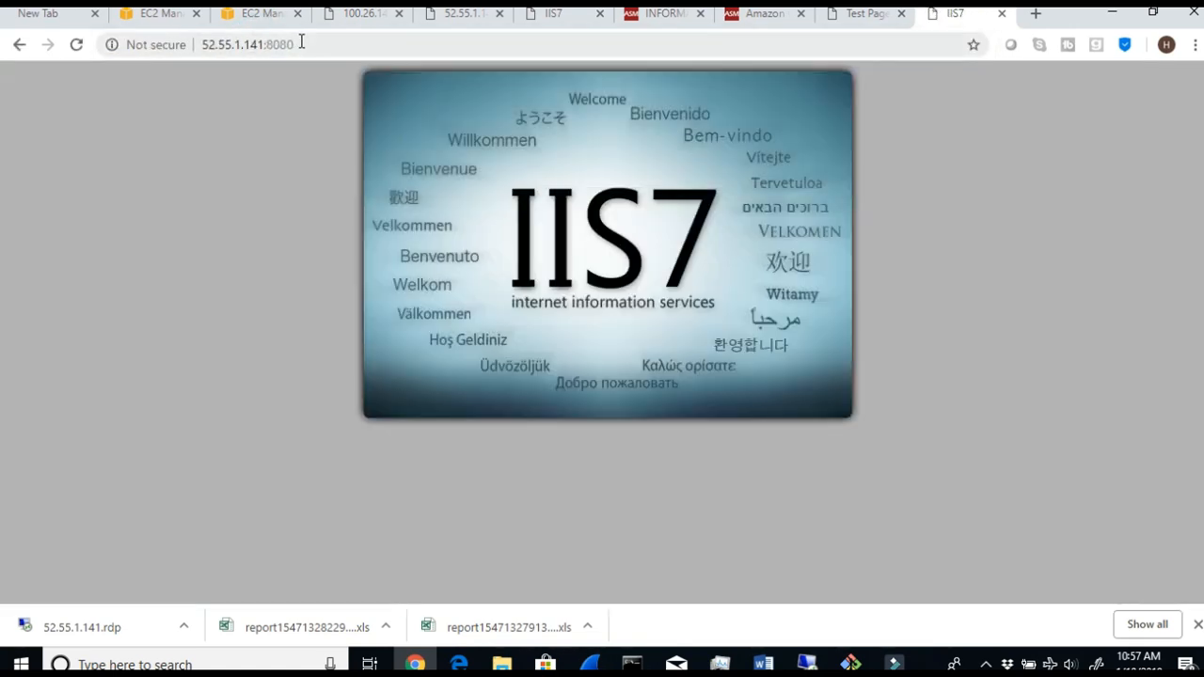
left_click_drag(296, 45, 213, 47)
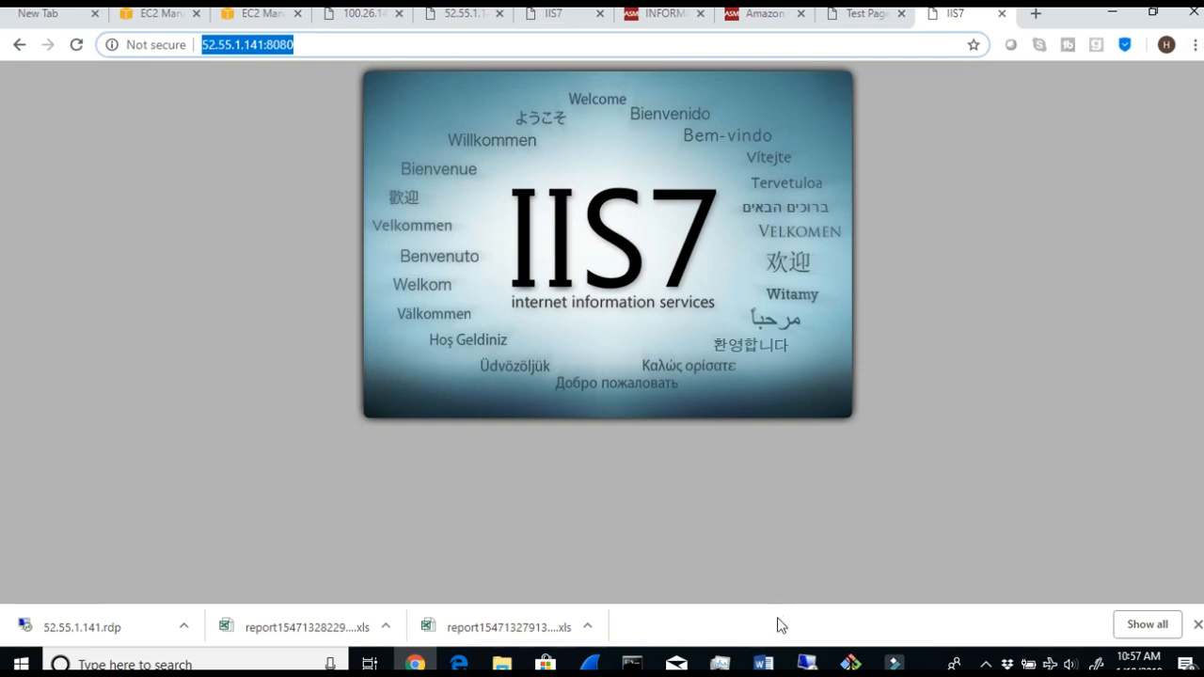
- Switch to the Word lab document, review the Network Load Balancer diagram and feature table, and highlight its TCP protocol entry
left_click(761, 663)
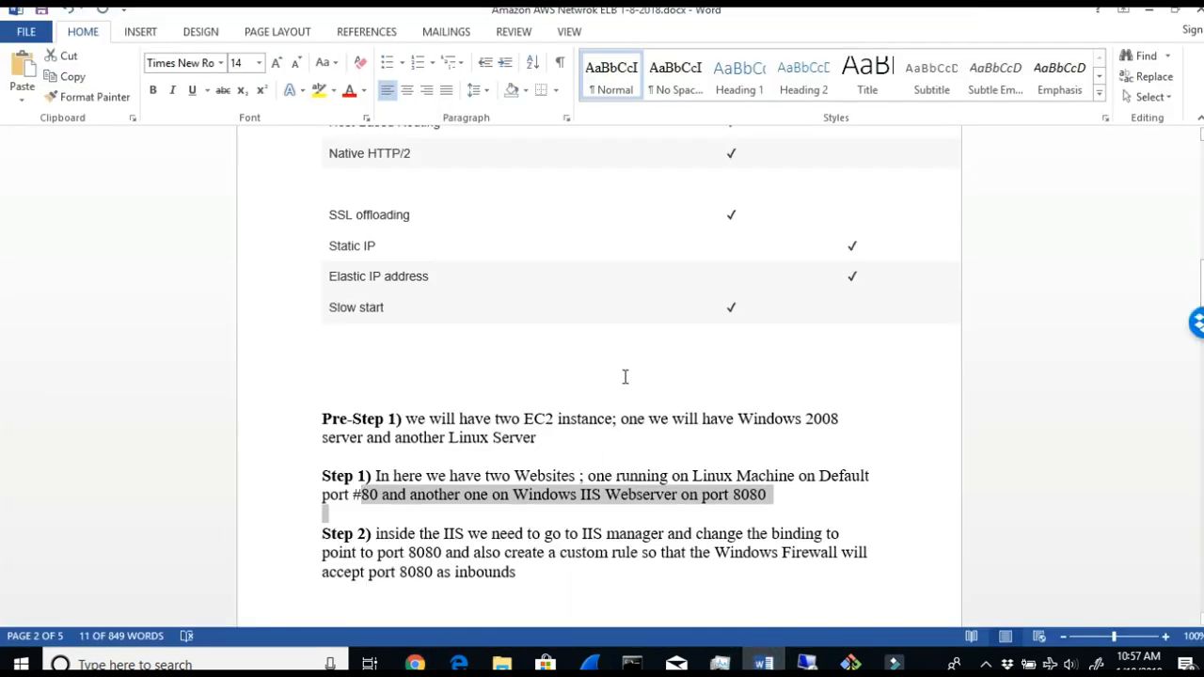
scroll(625, 377, "up", 15)
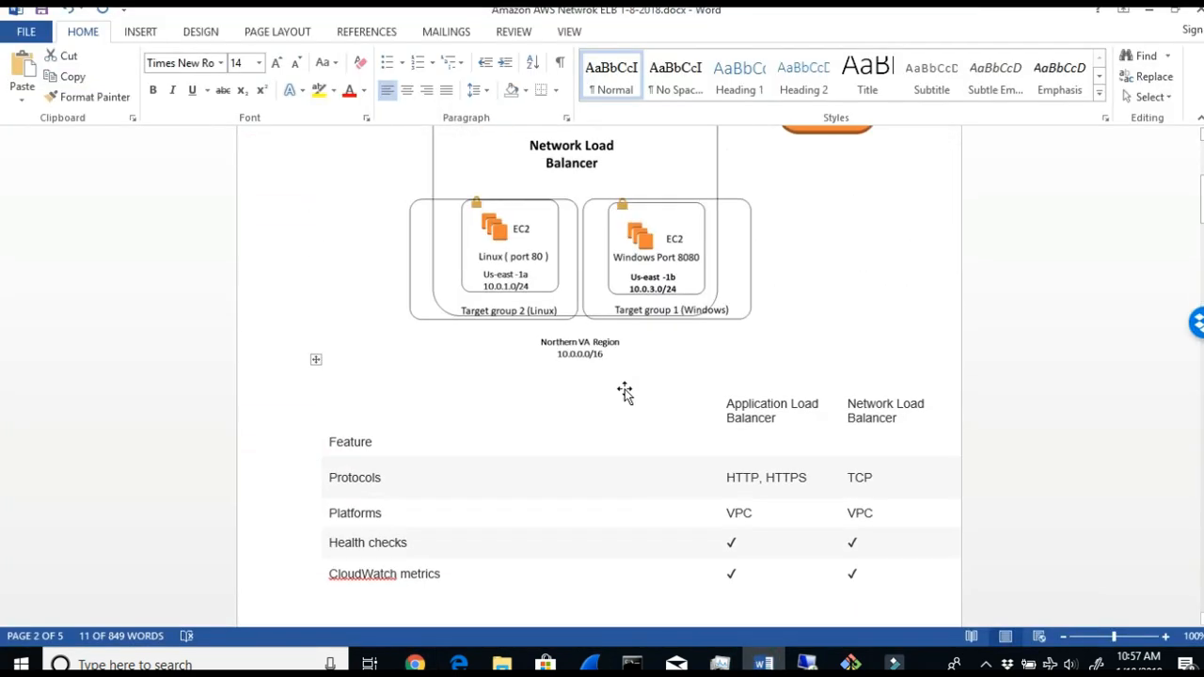
scroll(625, 393, "up", 3)
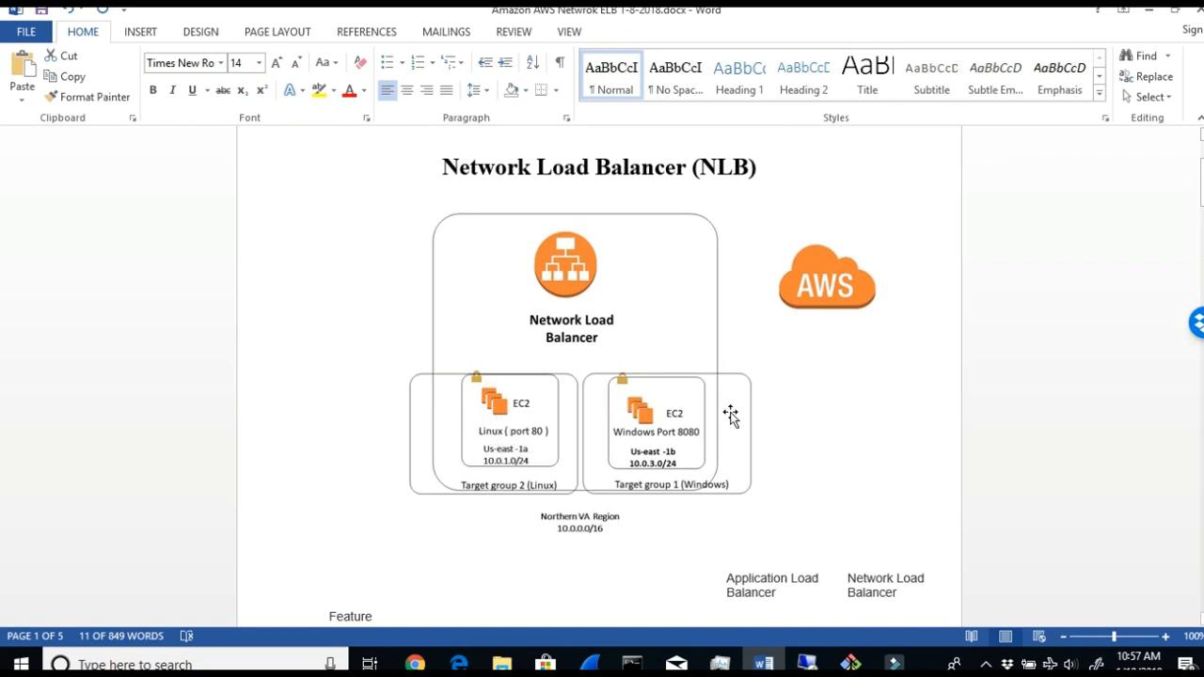
scroll(854, 463, "down", 2)
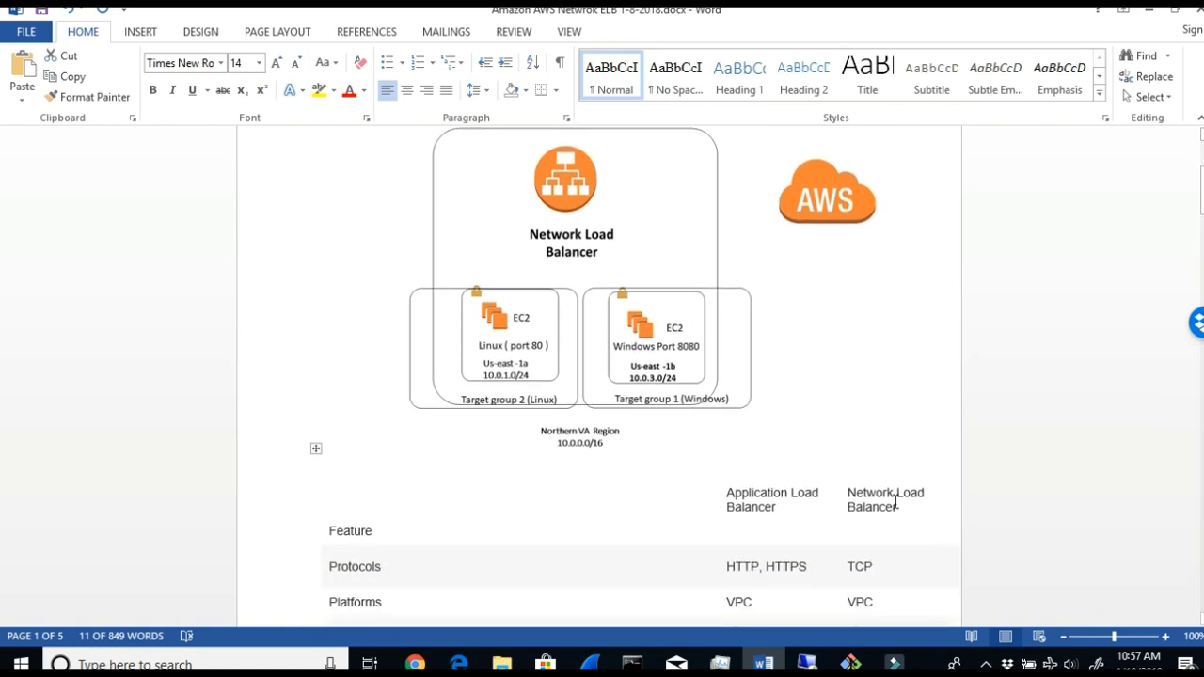
scroll(913, 510, "down", 1)
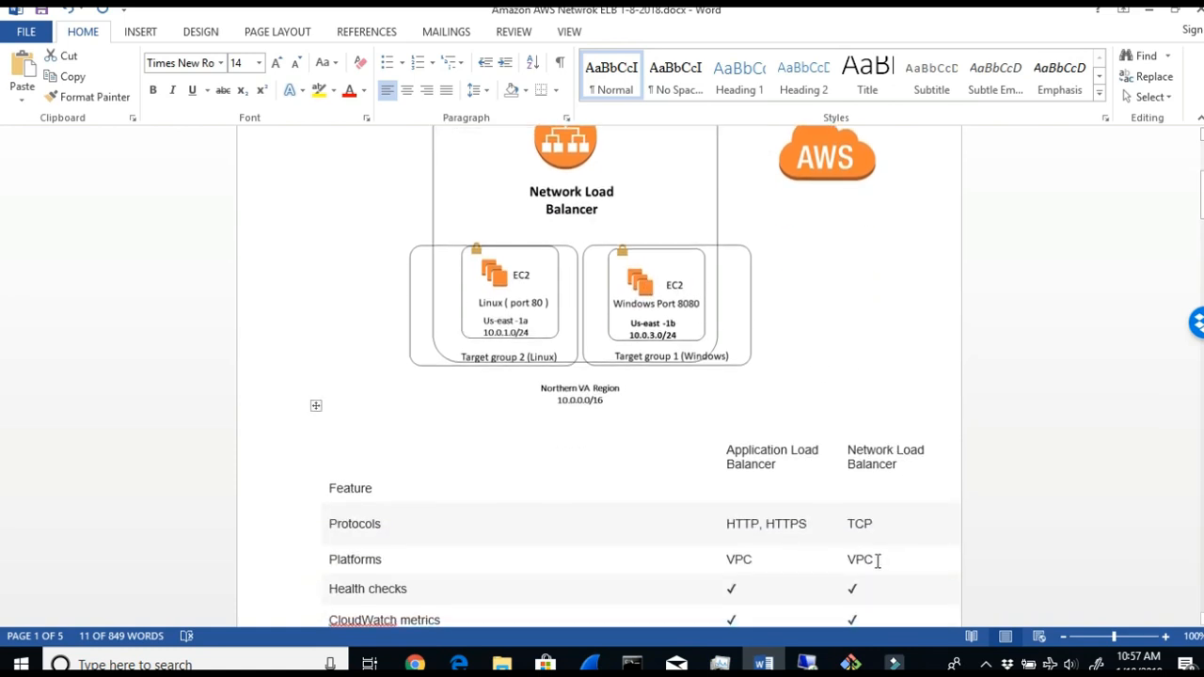
left_click(849, 556)
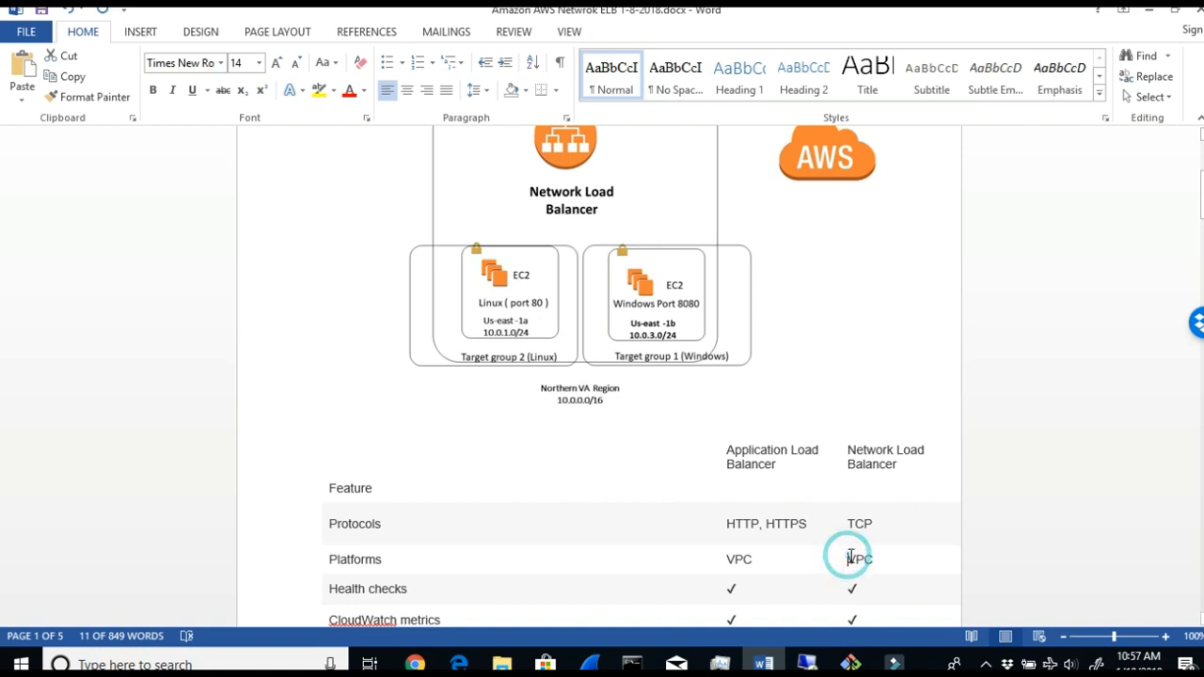
double_click(851, 524)
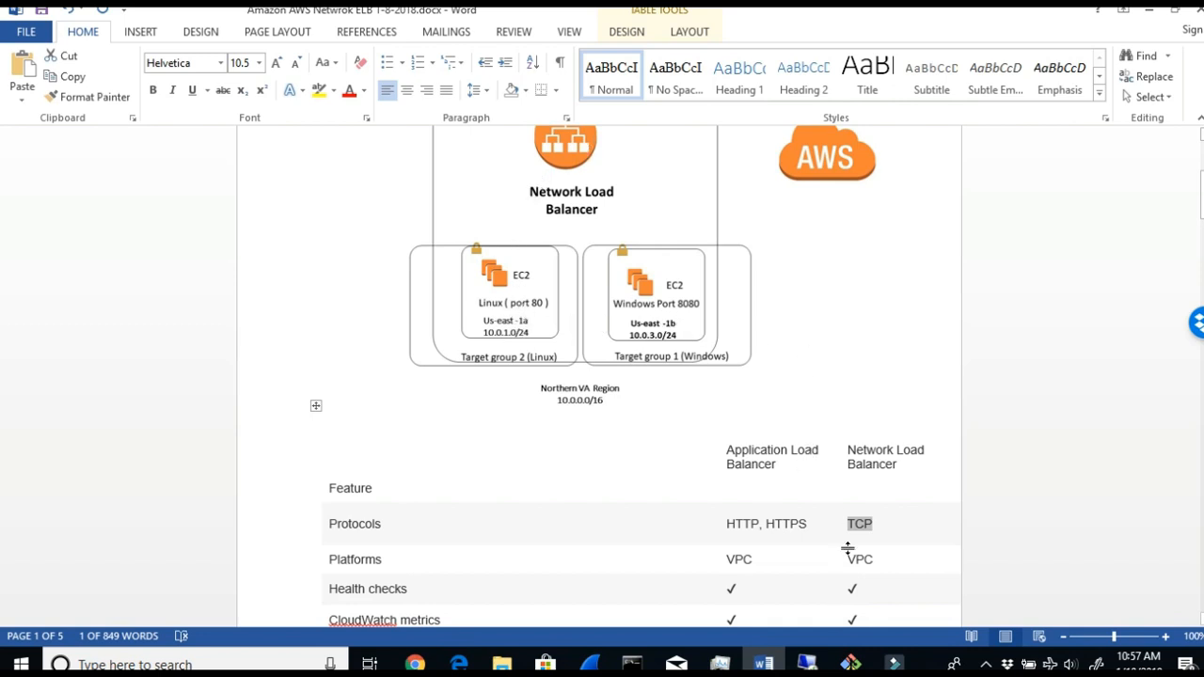
- Switch to the VAwebserver1 remote desktop session, browse to Local Disk (C:), and select the inetpub folder
left_click(806, 663)
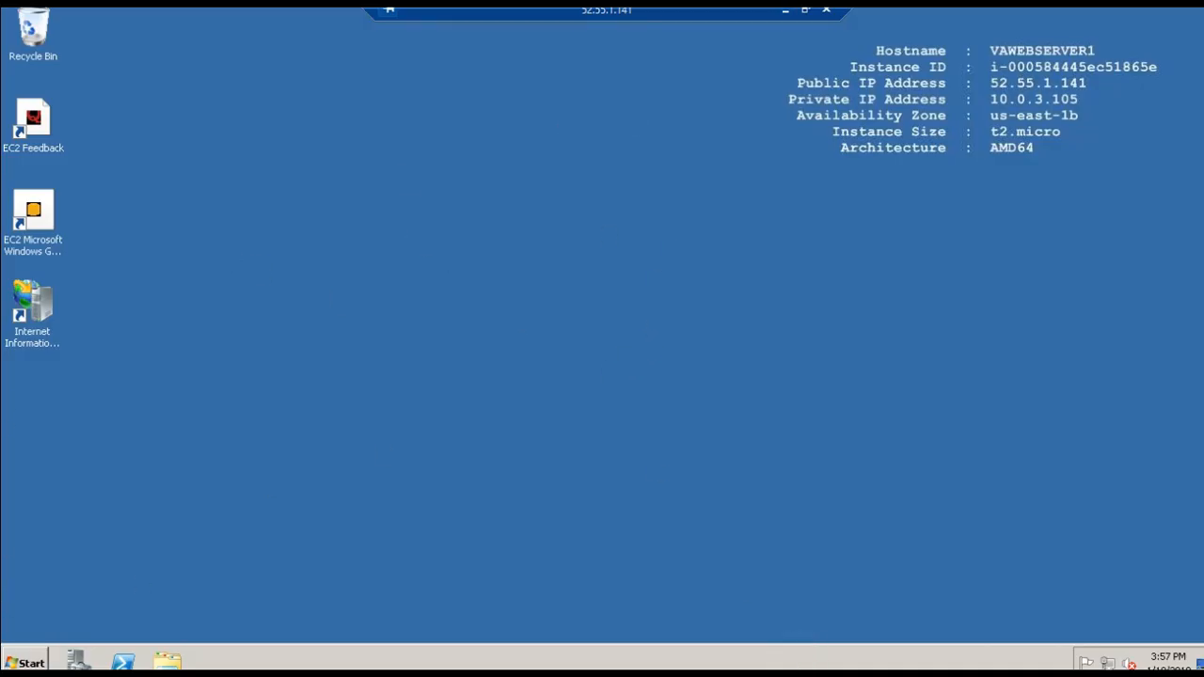
left_click(167, 663)
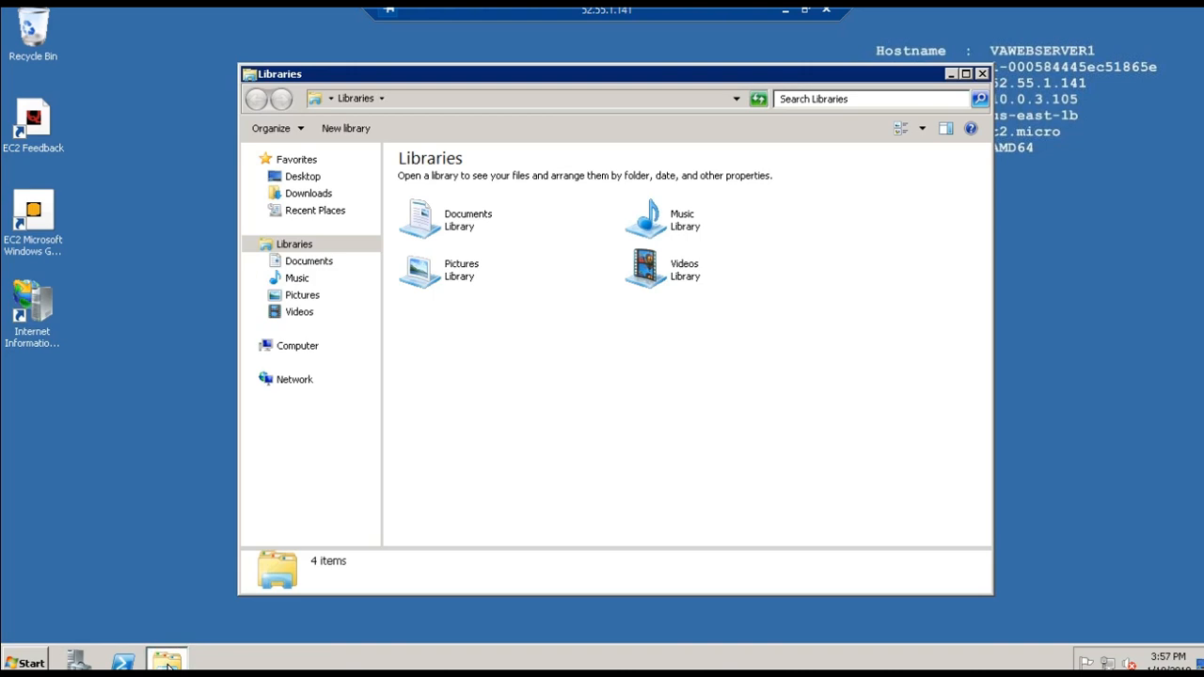
left_click(290, 347)
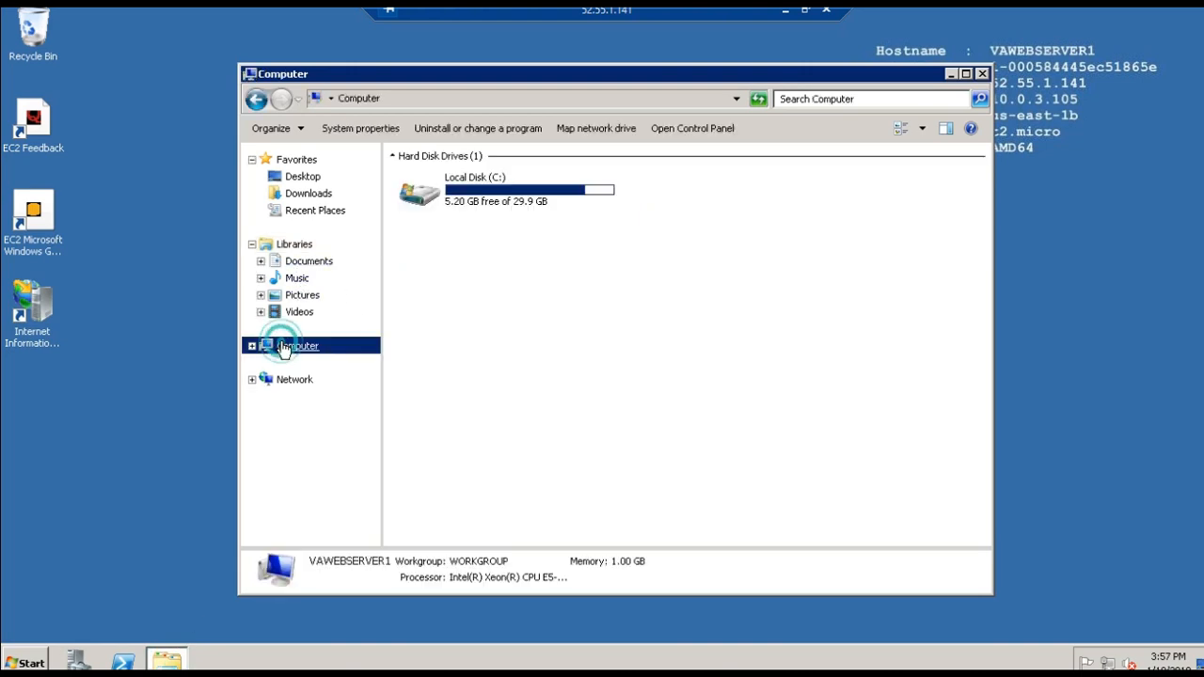
double_click(432, 201)
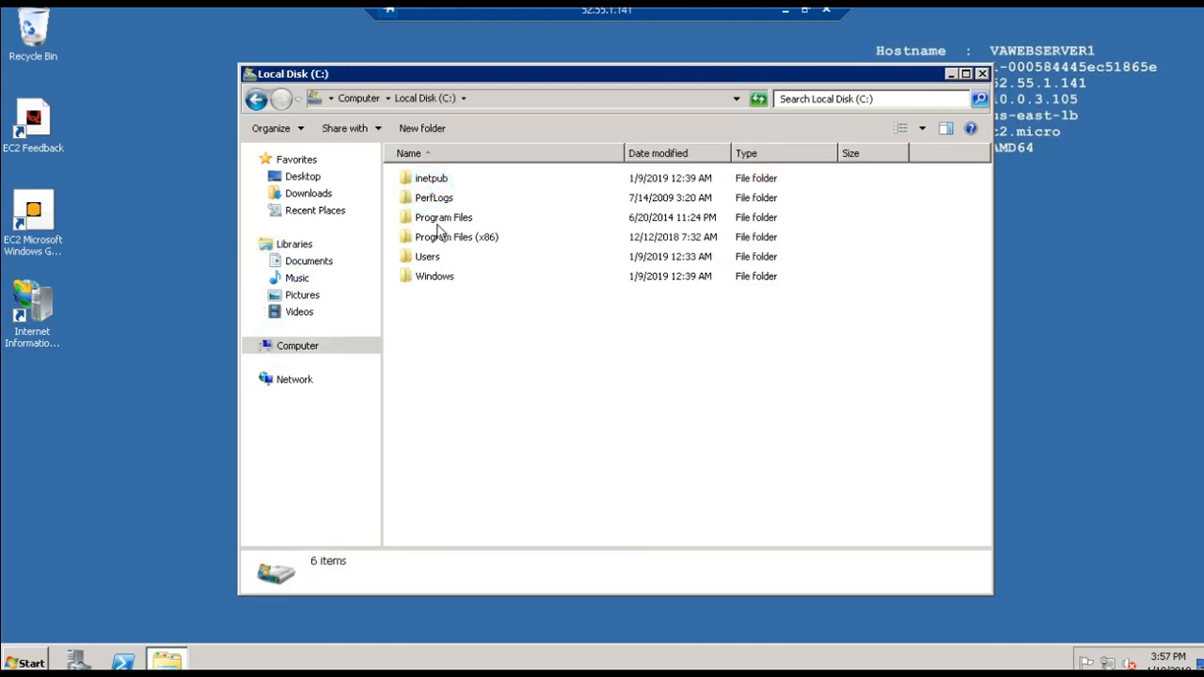
left_click(422, 179)
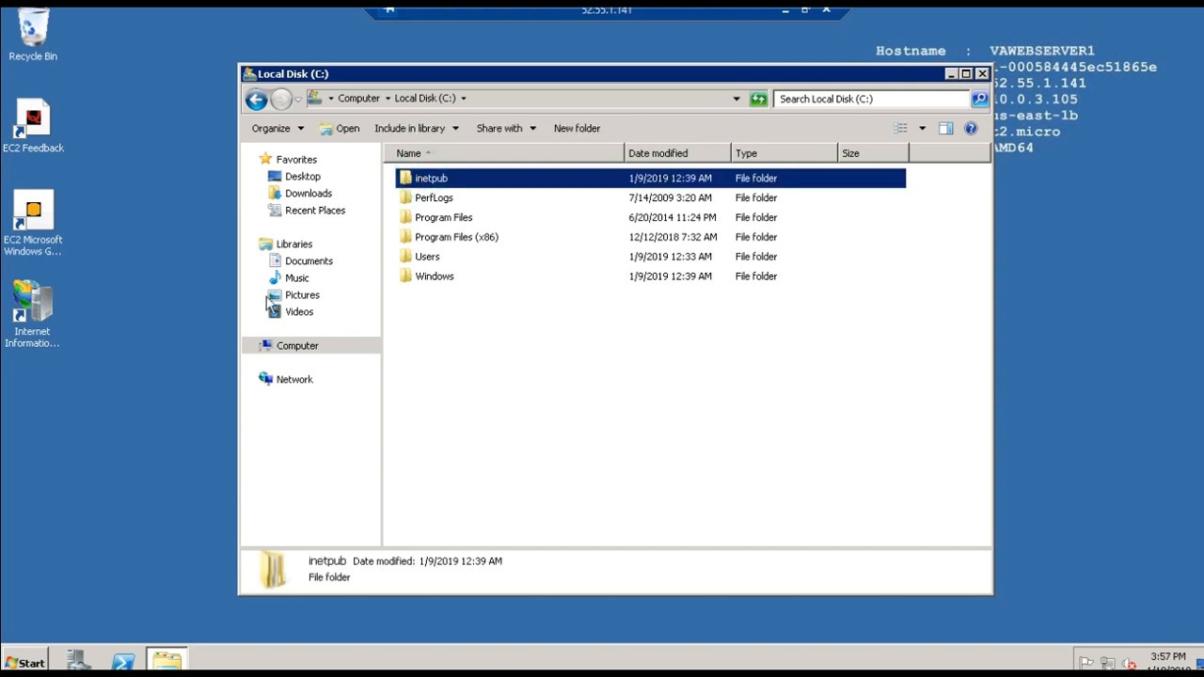
- Check the installed roles in Server Manager, view the Add Roles wizard's server roles list, cancel the wizard, and dismiss the Server Manager window
left_click(31, 660)
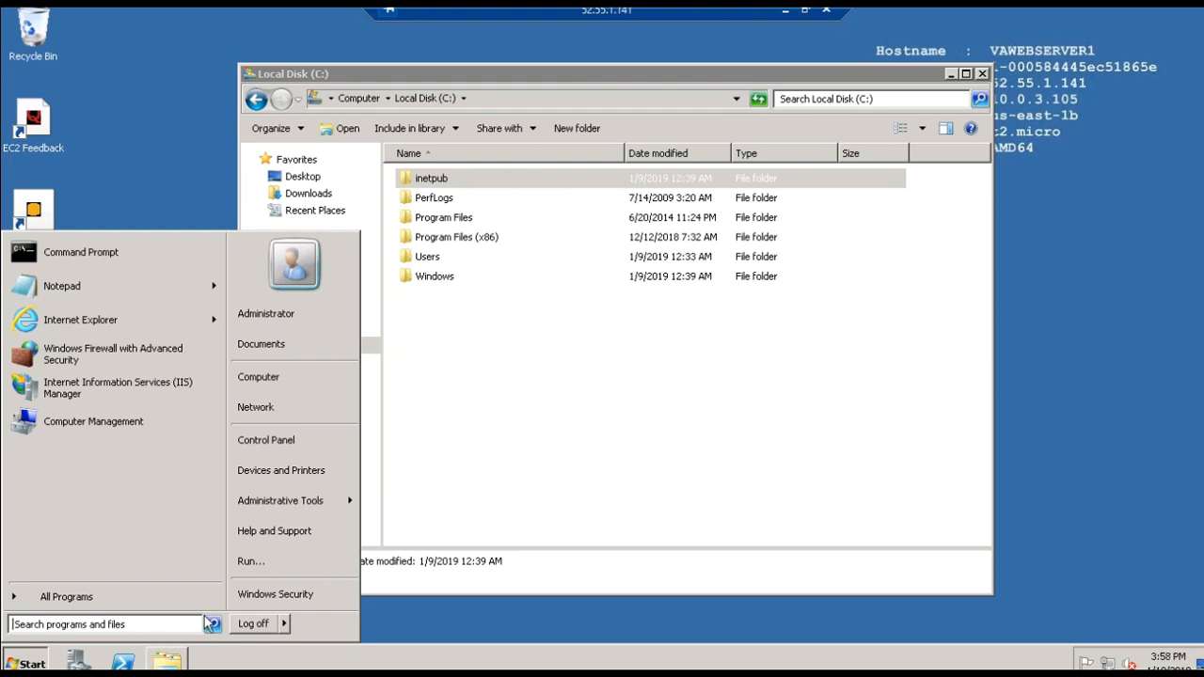
left_click(76, 662)
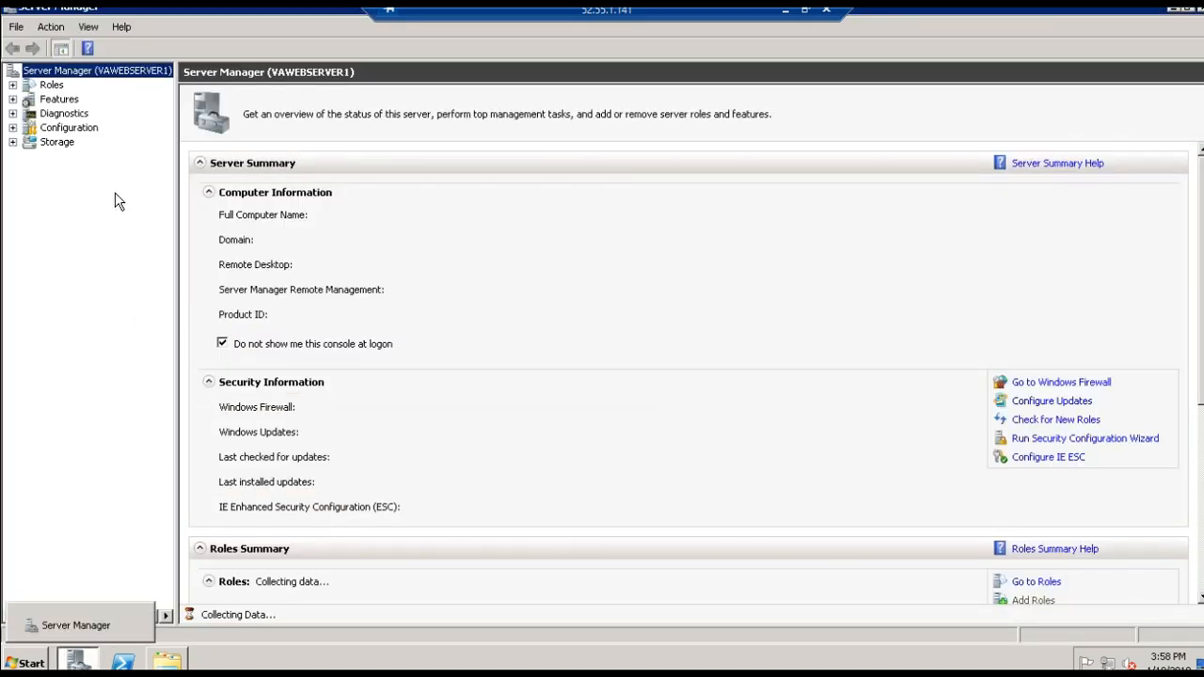
left_click(50, 85)
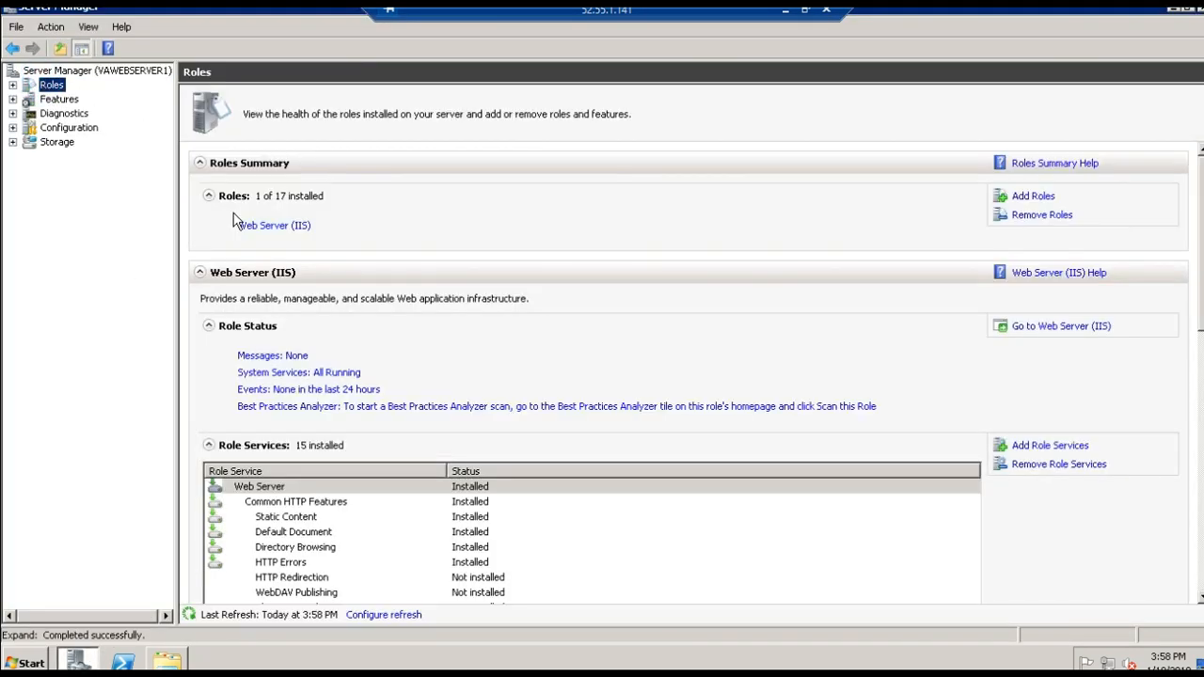
left_click(1029, 195)
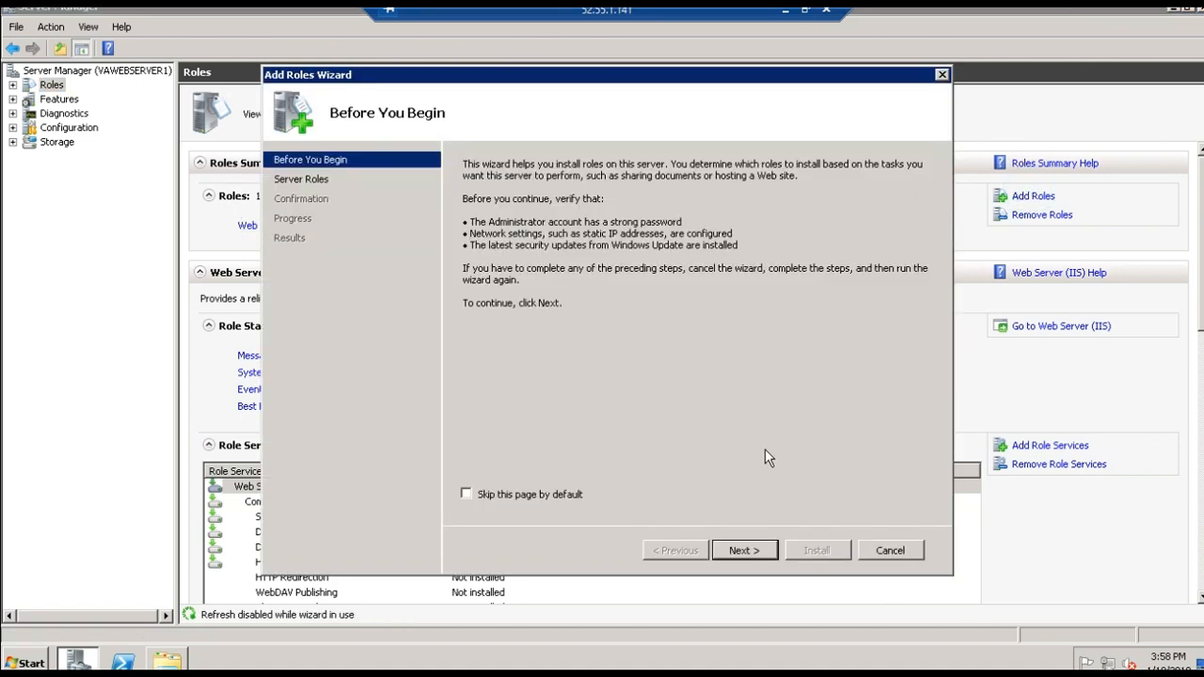
left_click(743, 550)
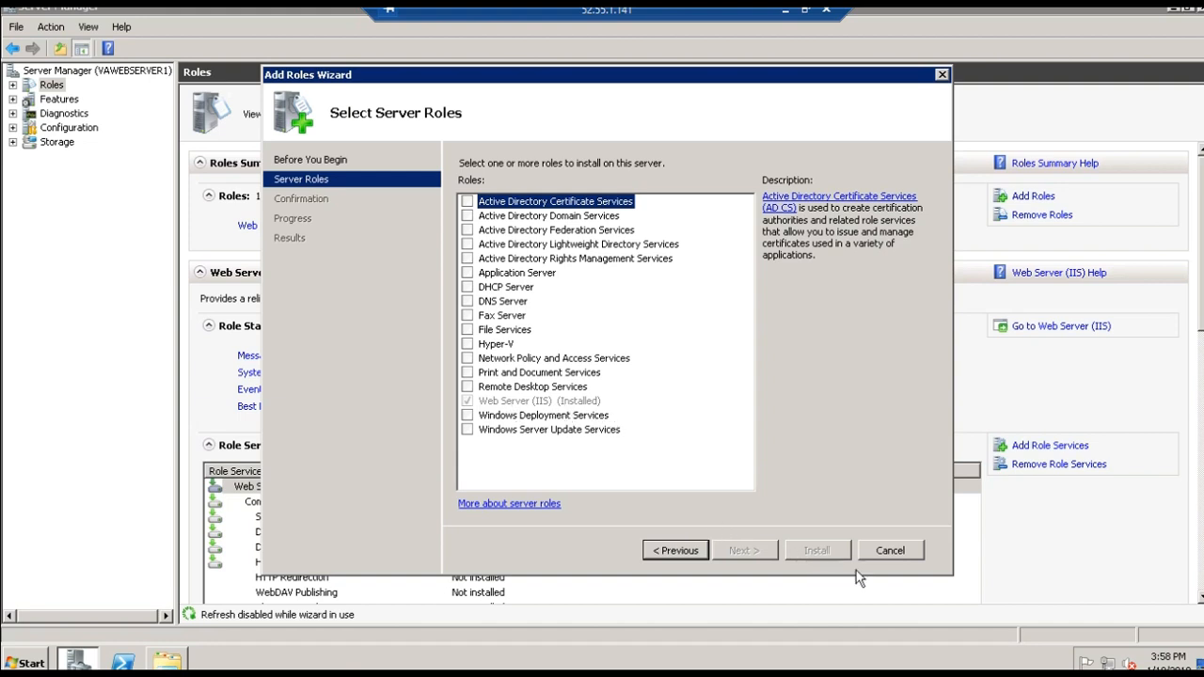
left_click(890, 552)
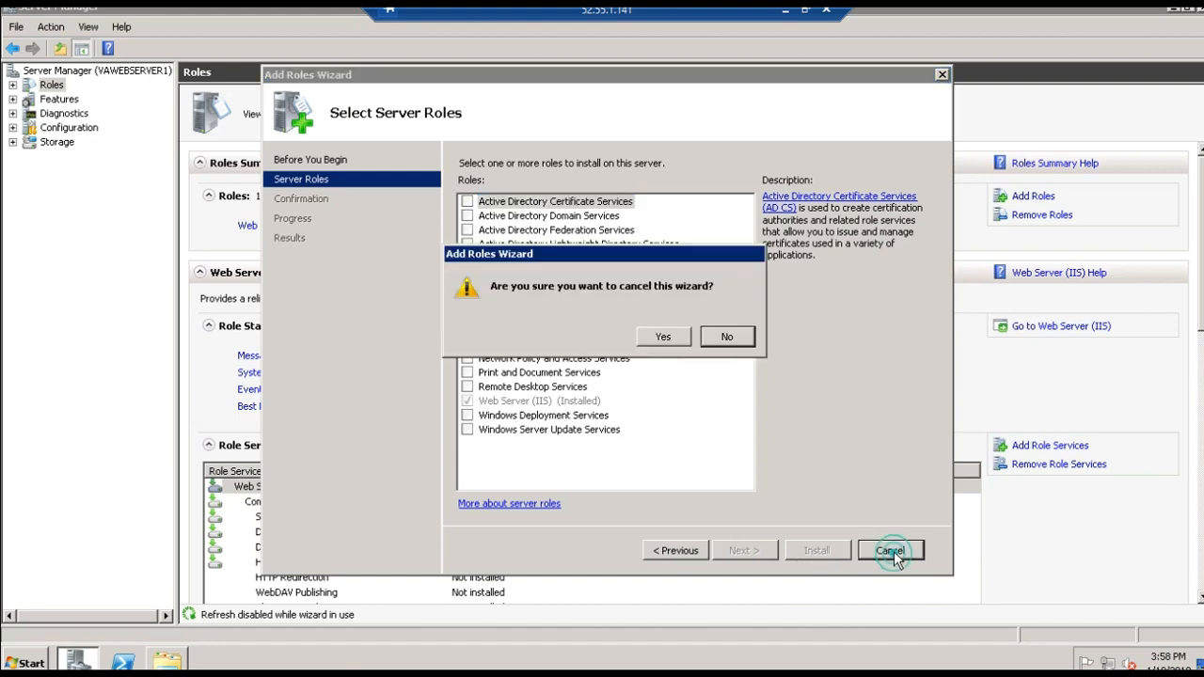
left_click(640, 336)
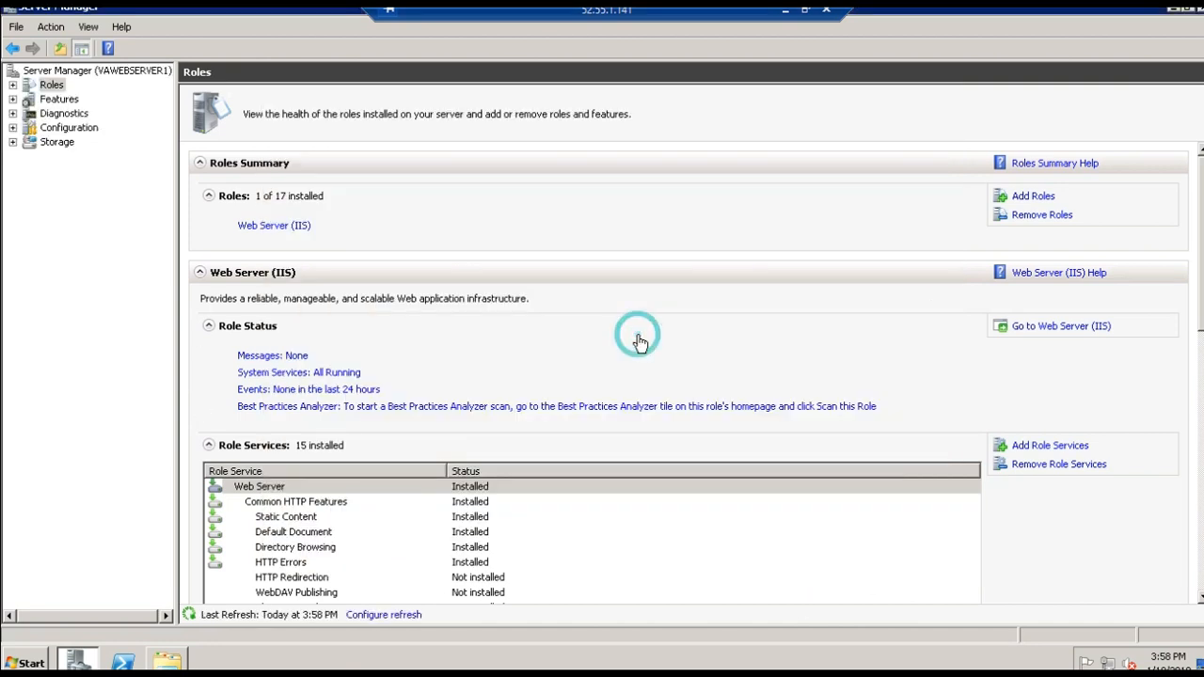
left_click(1172, 16)
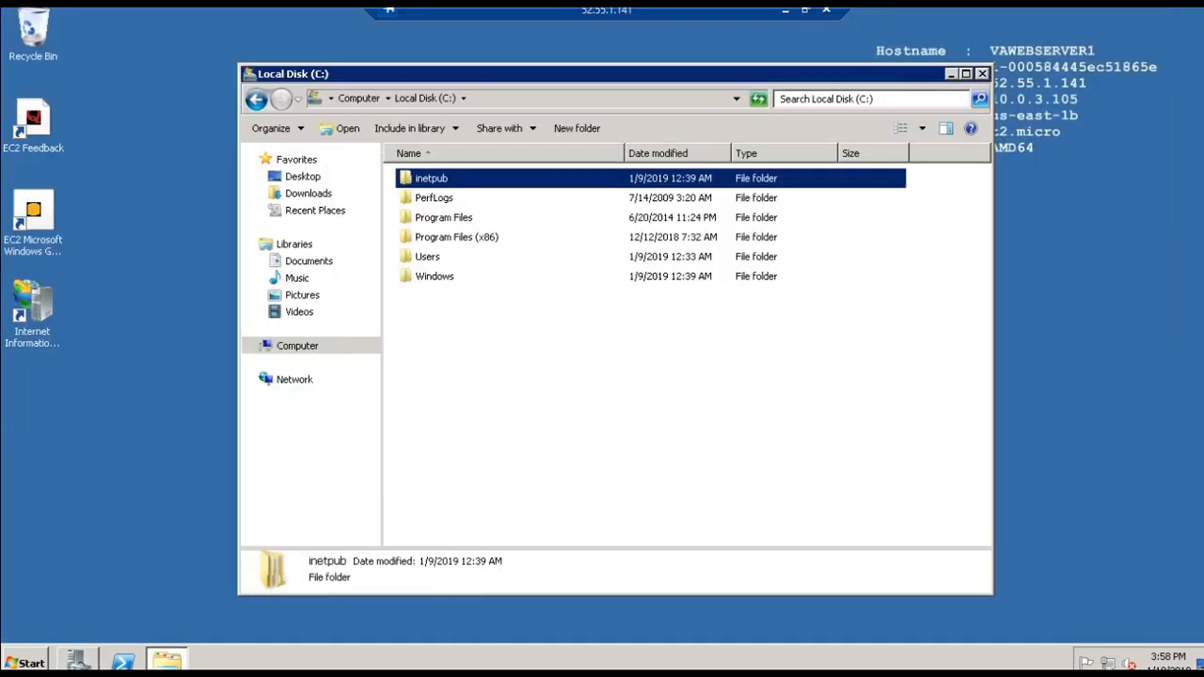
- Browse into the inetpub\wwwroot folder and select healthy.html
double_click(414, 179)
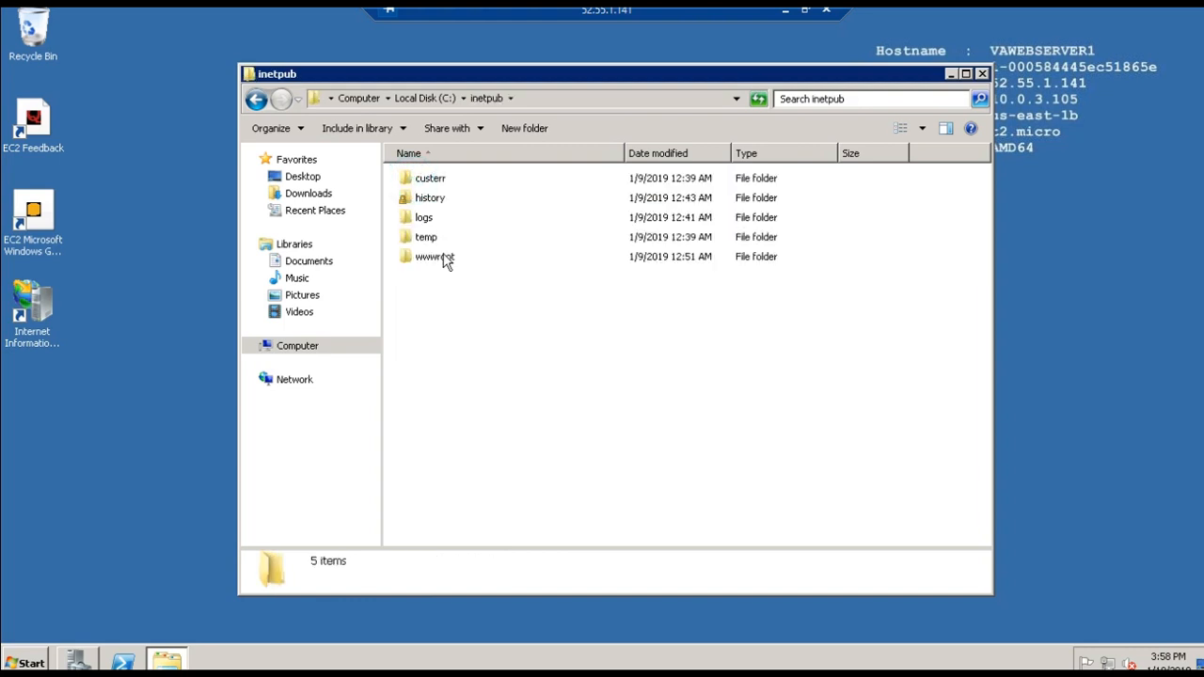
double_click(443, 257)
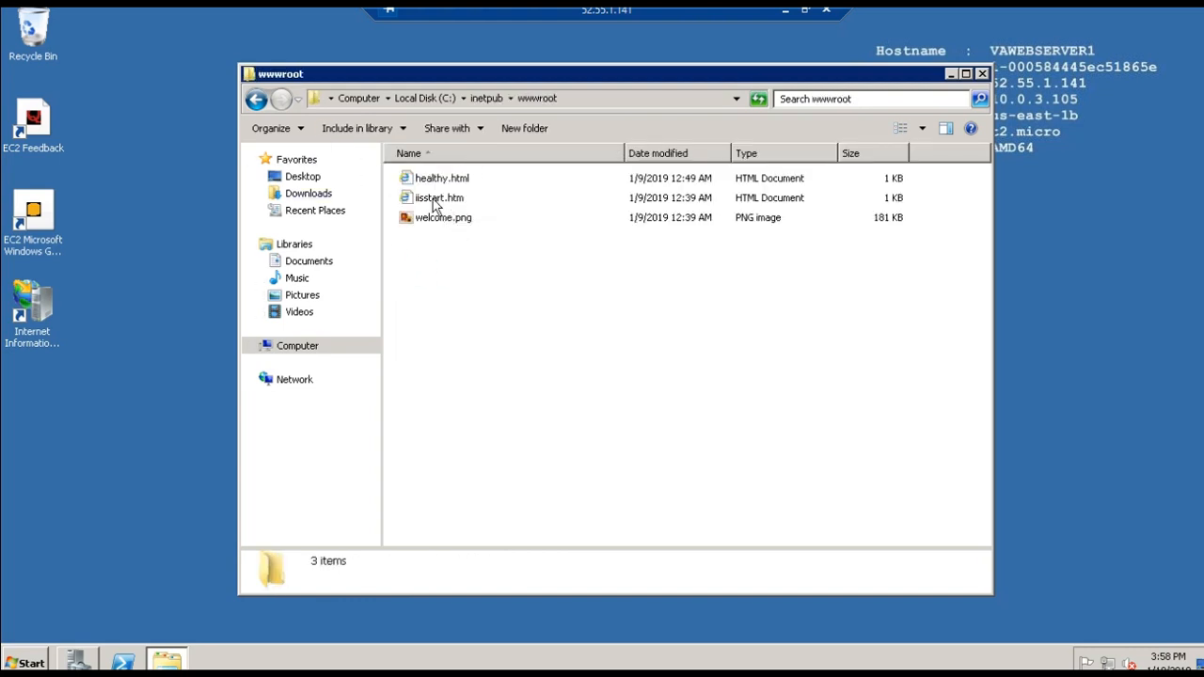
left_click(435, 181)
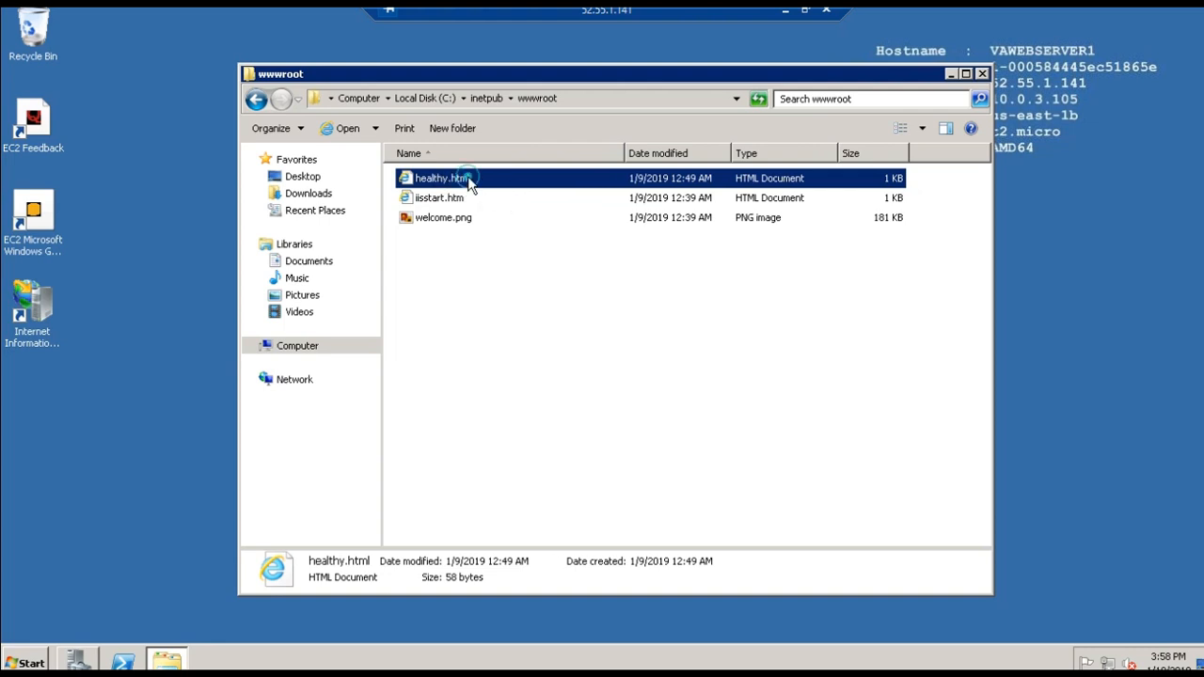
- Open healthy.html in Internet Explorer, postpone the browser setup, highlight the page text, and close the browser and the wwwroot folder
right_click(468, 176)
left_click(477, 184)
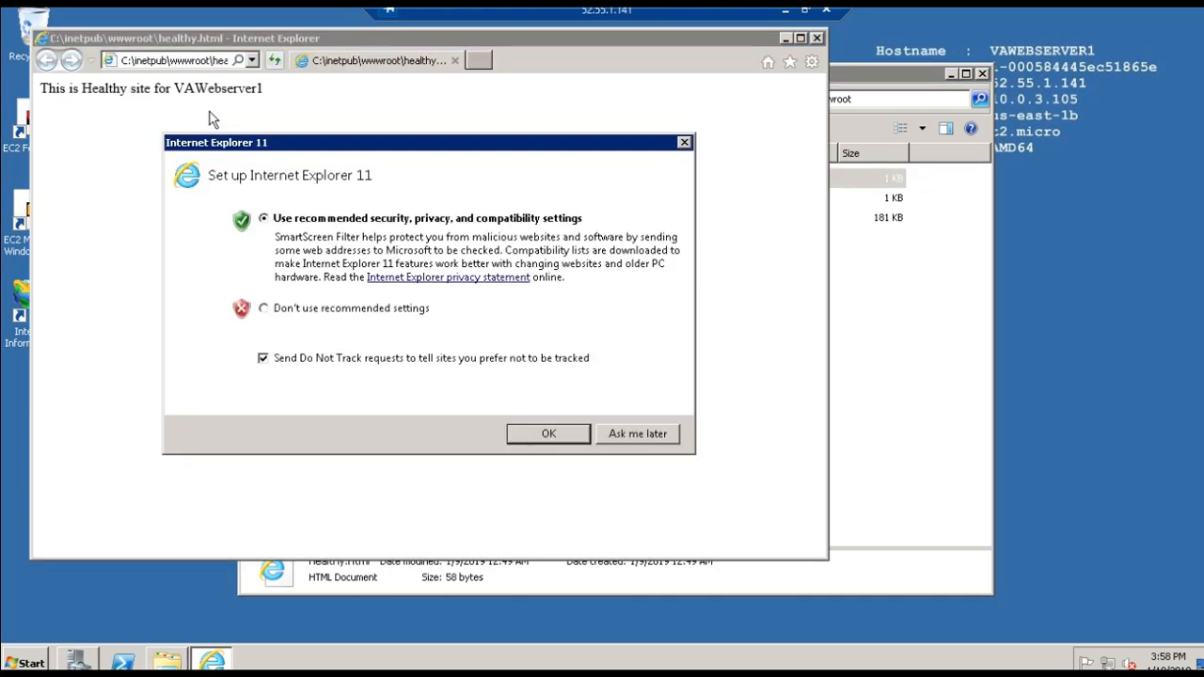
left_click(629, 434)
left_click(285, 81)
left_click_drag(188, 89, 28, 94)
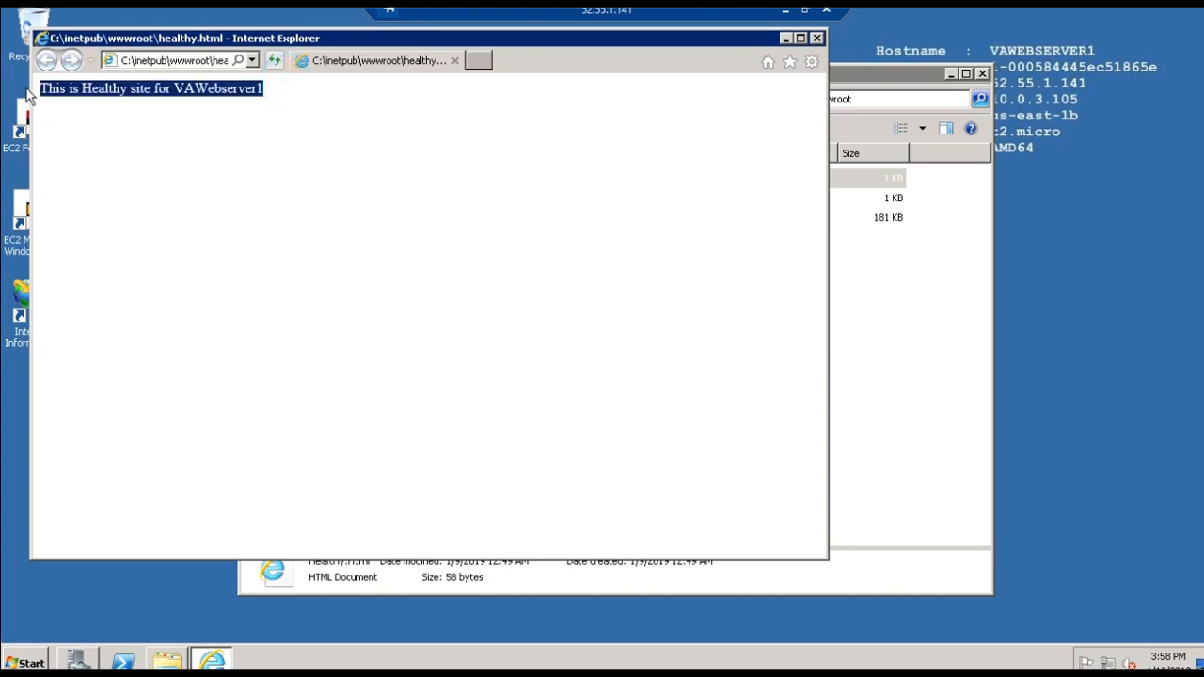
left_click(815, 40)
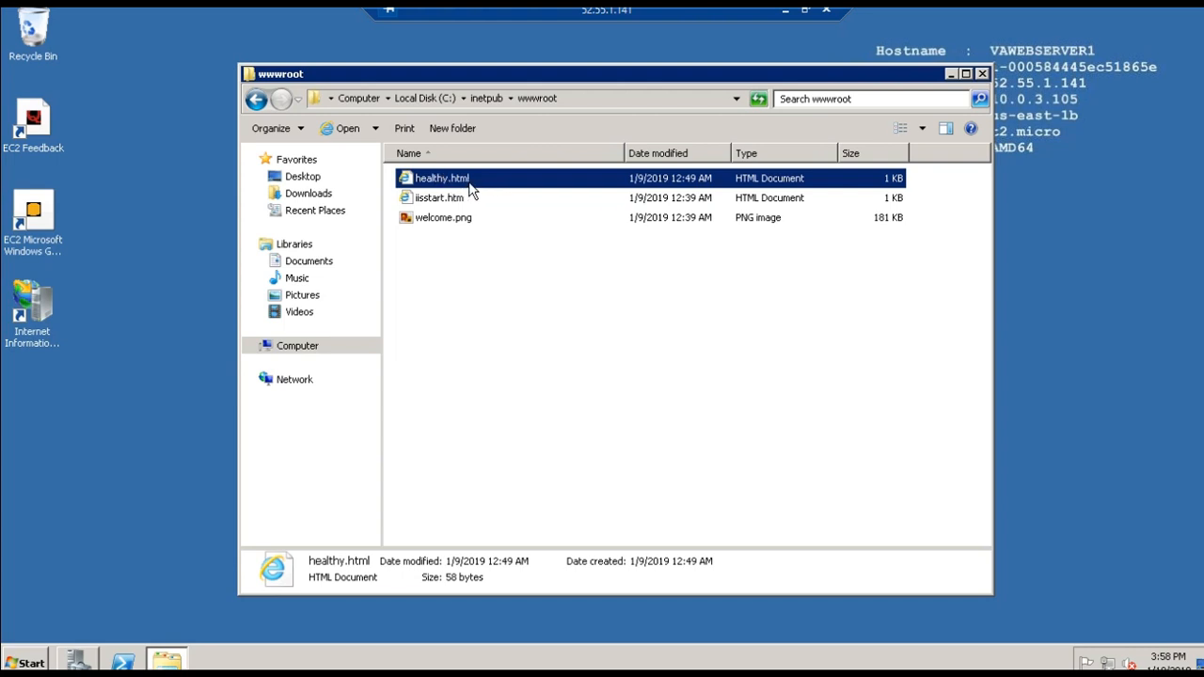
left_click(983, 74)
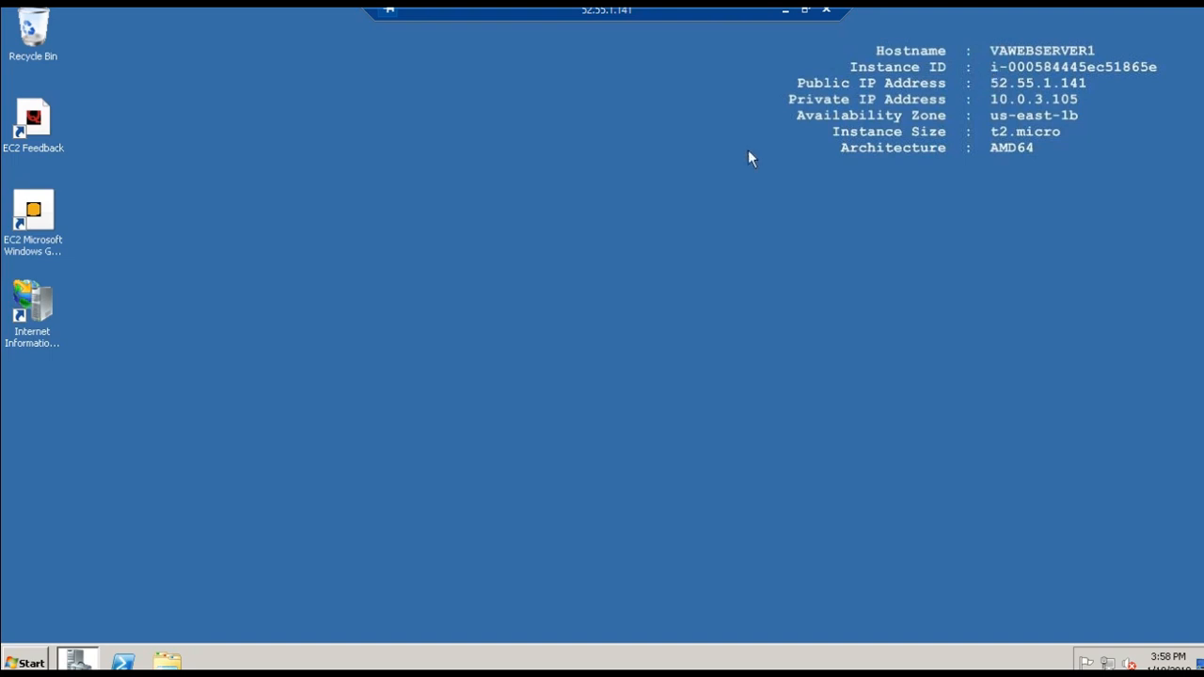
left_click(41, 348)
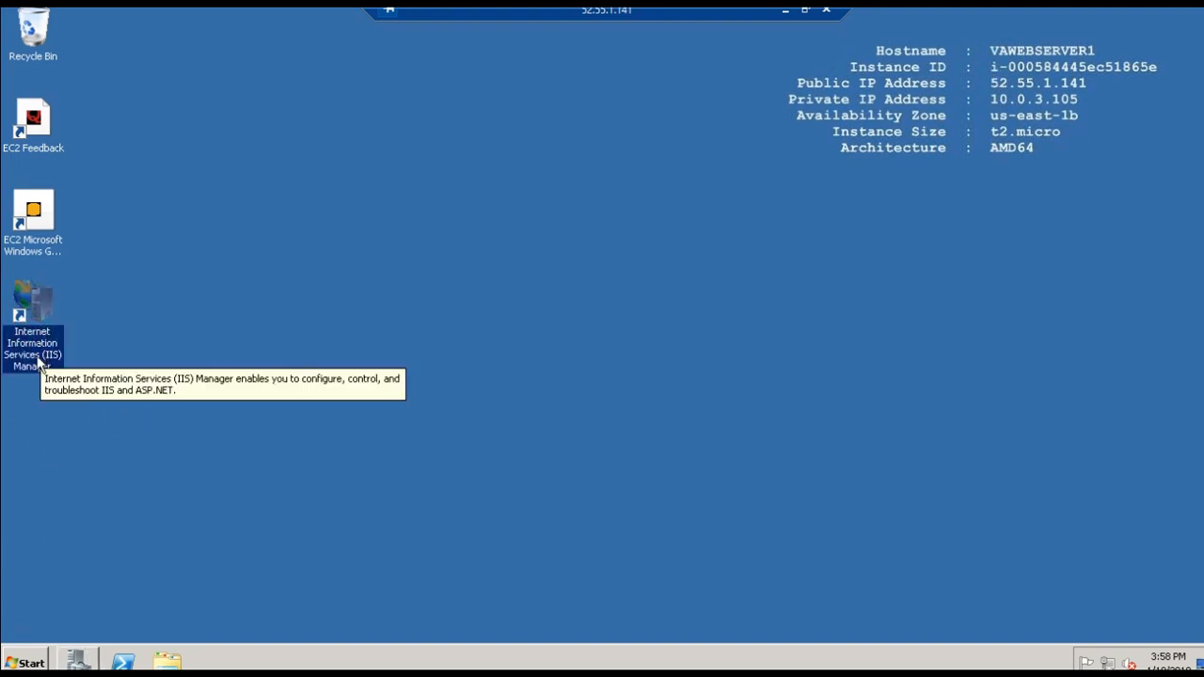
key("super")
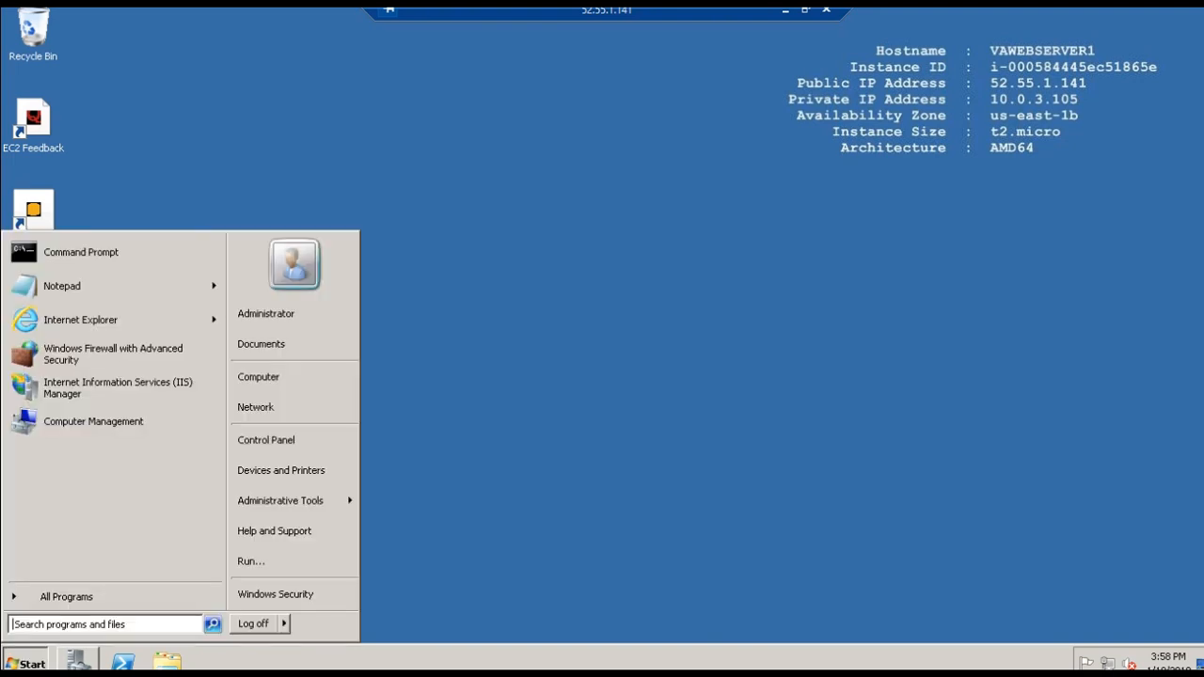
left_click(275, 316)
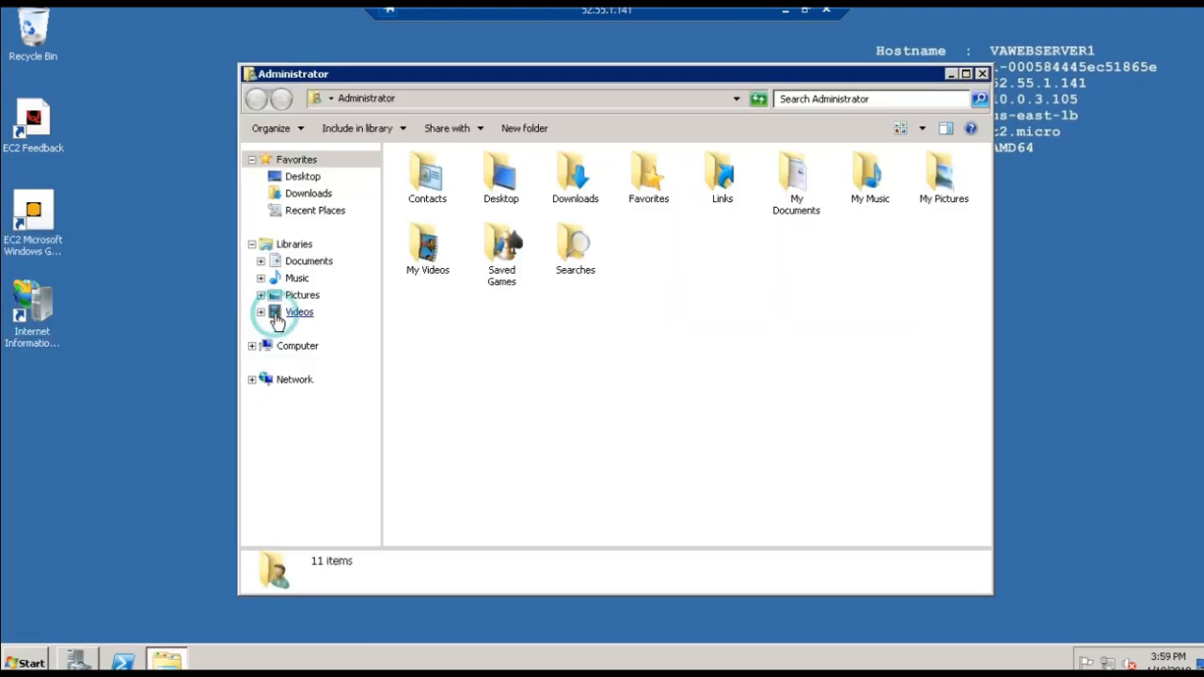
left_click(980, 74)
- Locate the Desktop (create shortcut) option for Internet Information Services (IIS) Manager in Administrative Tools and dismiss the Start menu
left_click(15, 661)
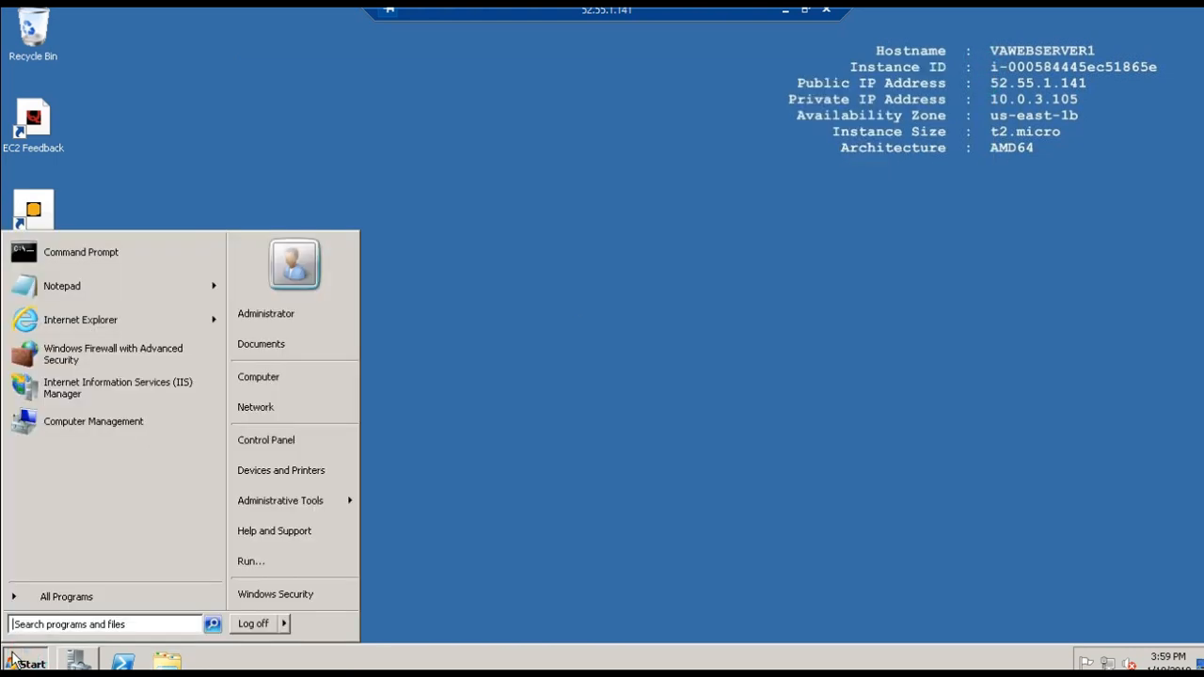
left_click(281, 501)
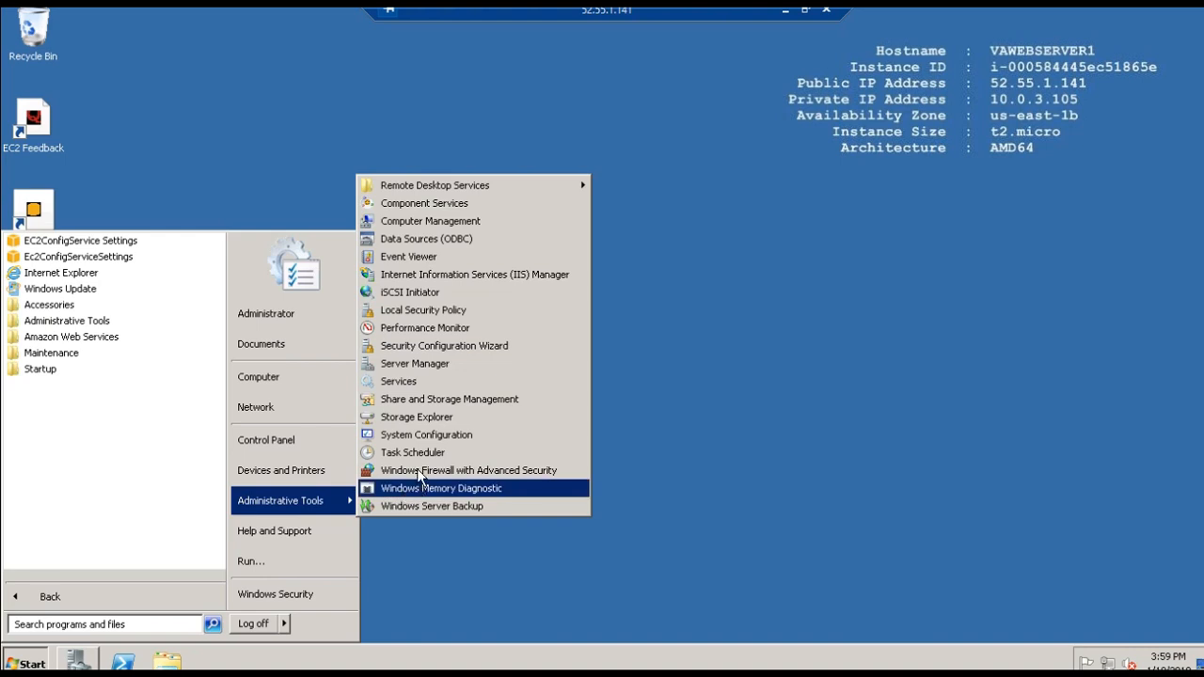
right_click(435, 276)
mouse_move(497, 390)
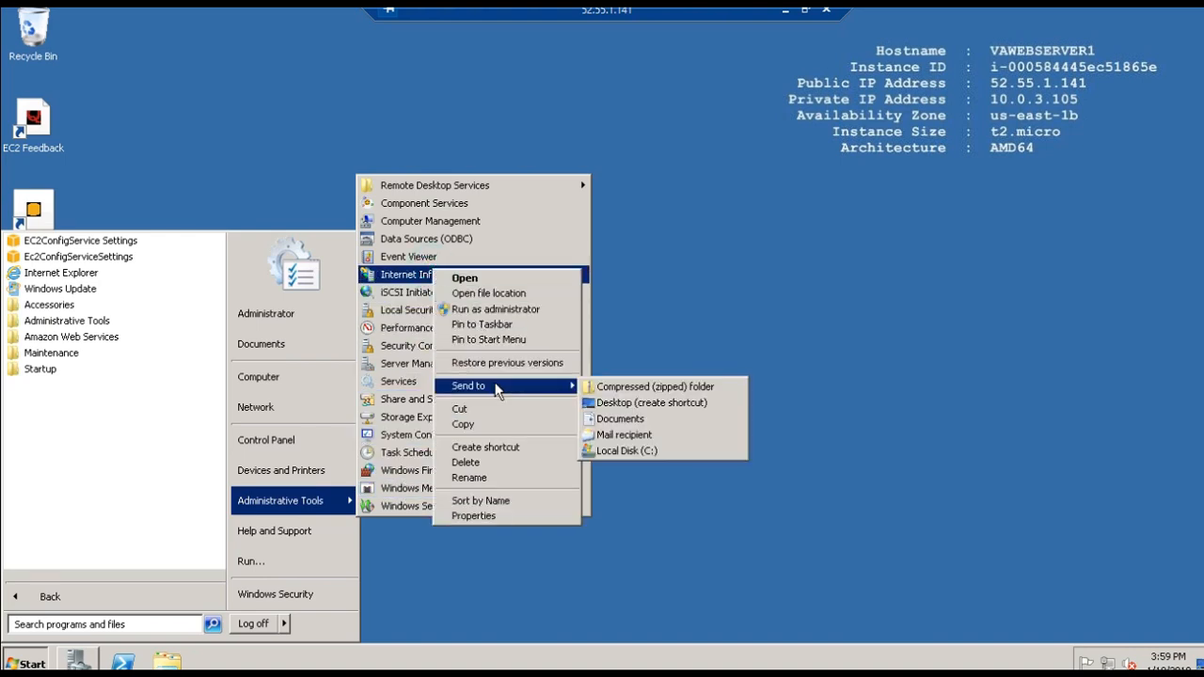
left_click(651, 403)
left_click(647, 167)
- Launch Internet Information Services (IIS) Manager and select the Default Web Site under VAWEBSERVER1's sites
double_click(26, 331)
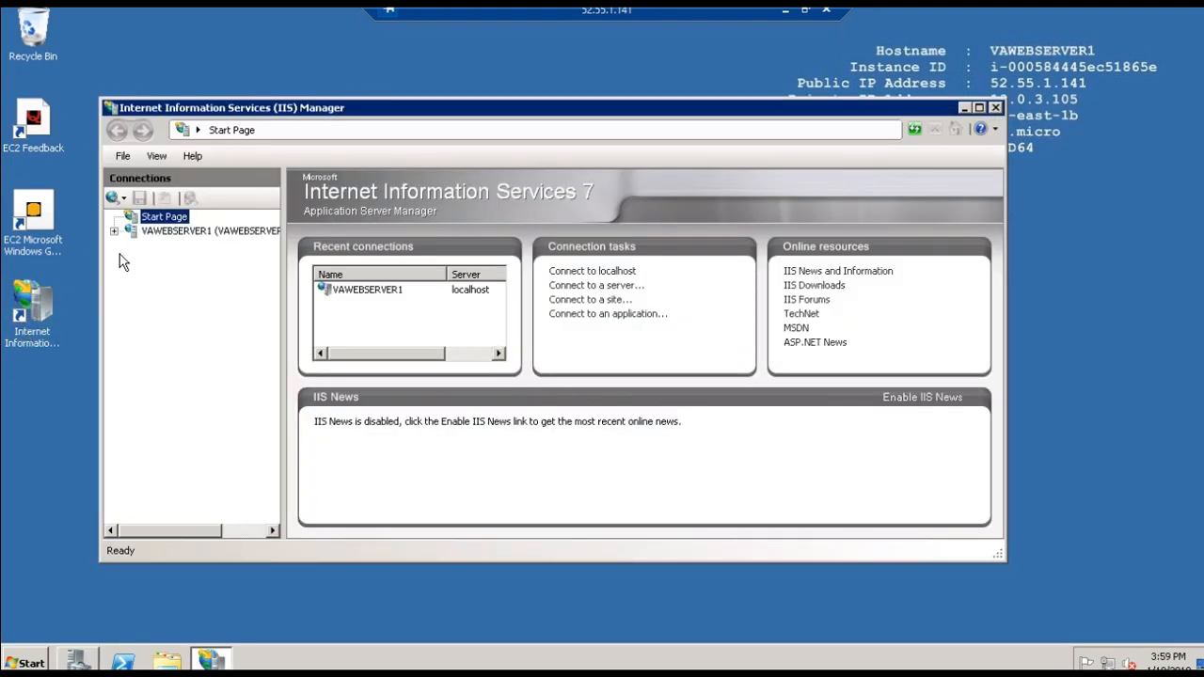
left_click(114, 231)
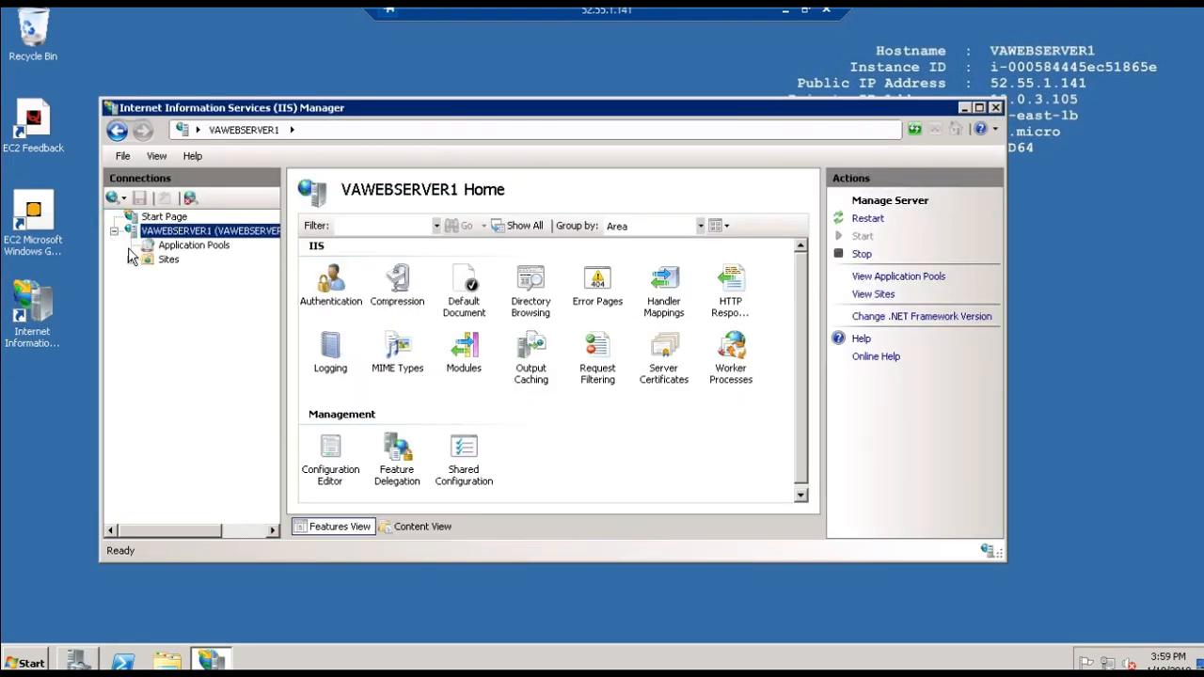
left_click(130, 260)
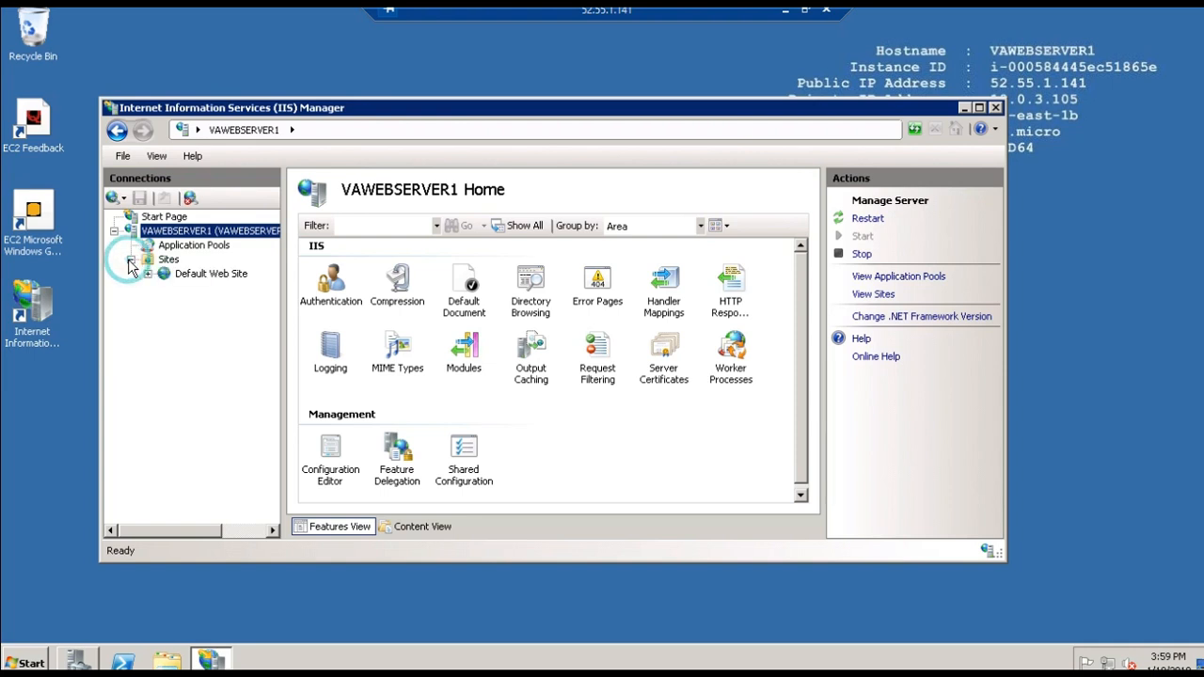
left_click(181, 274)
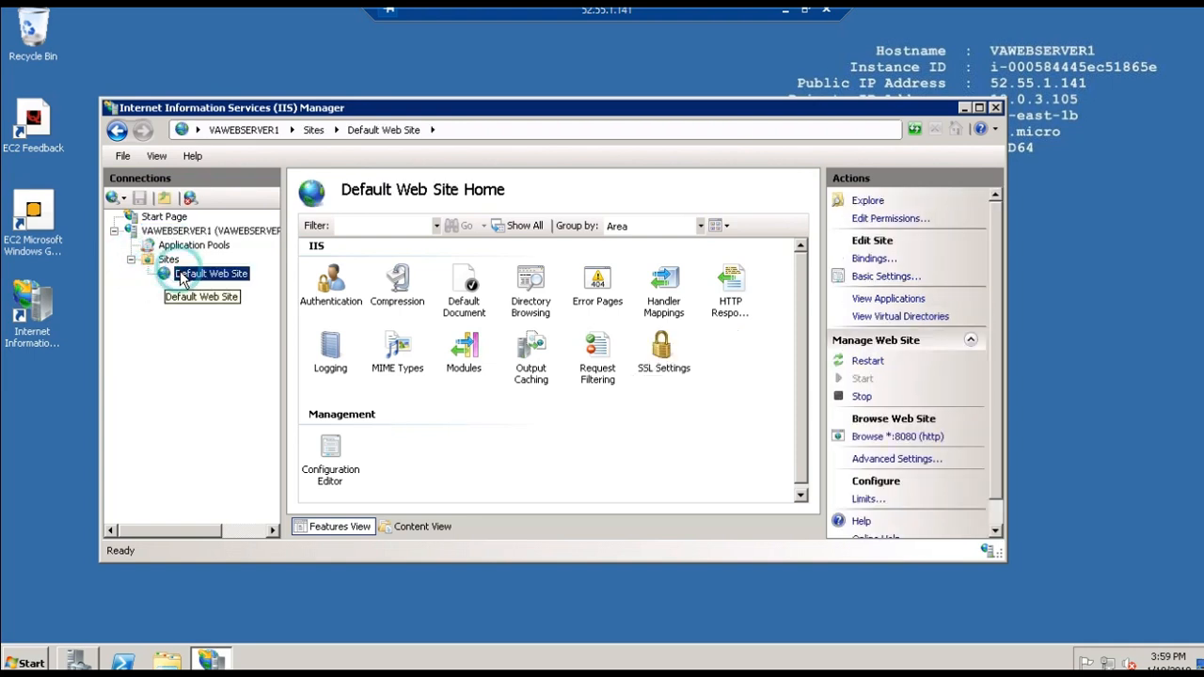
- Inspect the port in the Default Web Site's http binding, cancel the edit, and close IIS Manager
left_click(871, 263)
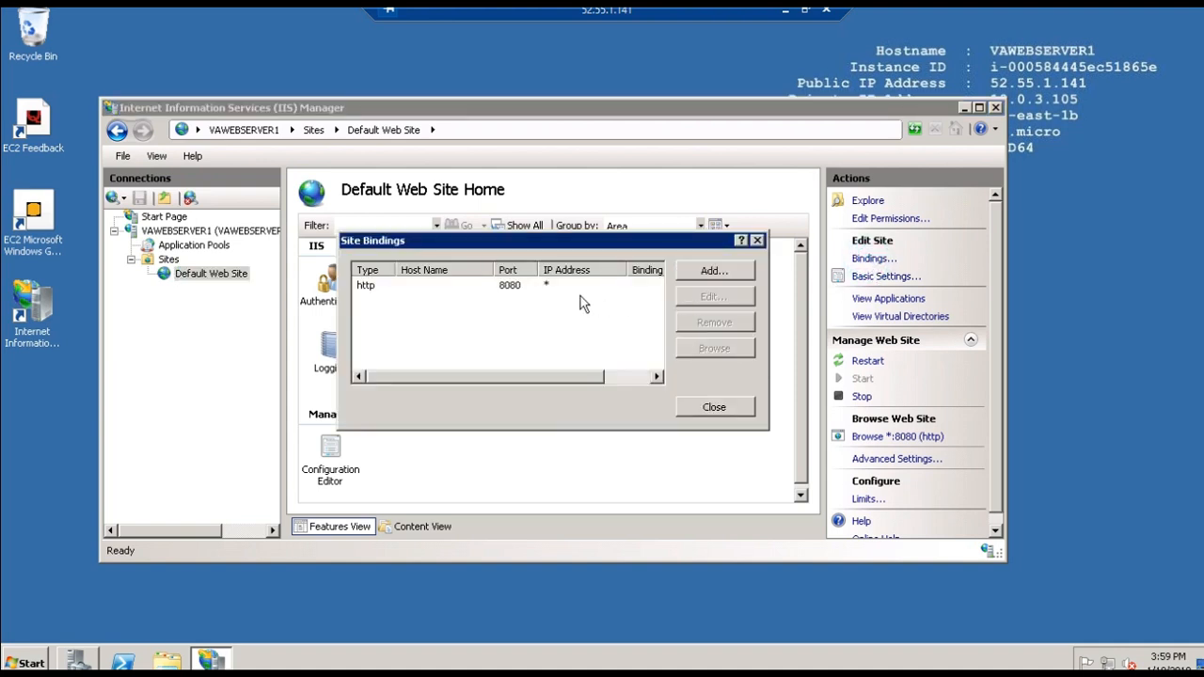
left_click(504, 287)
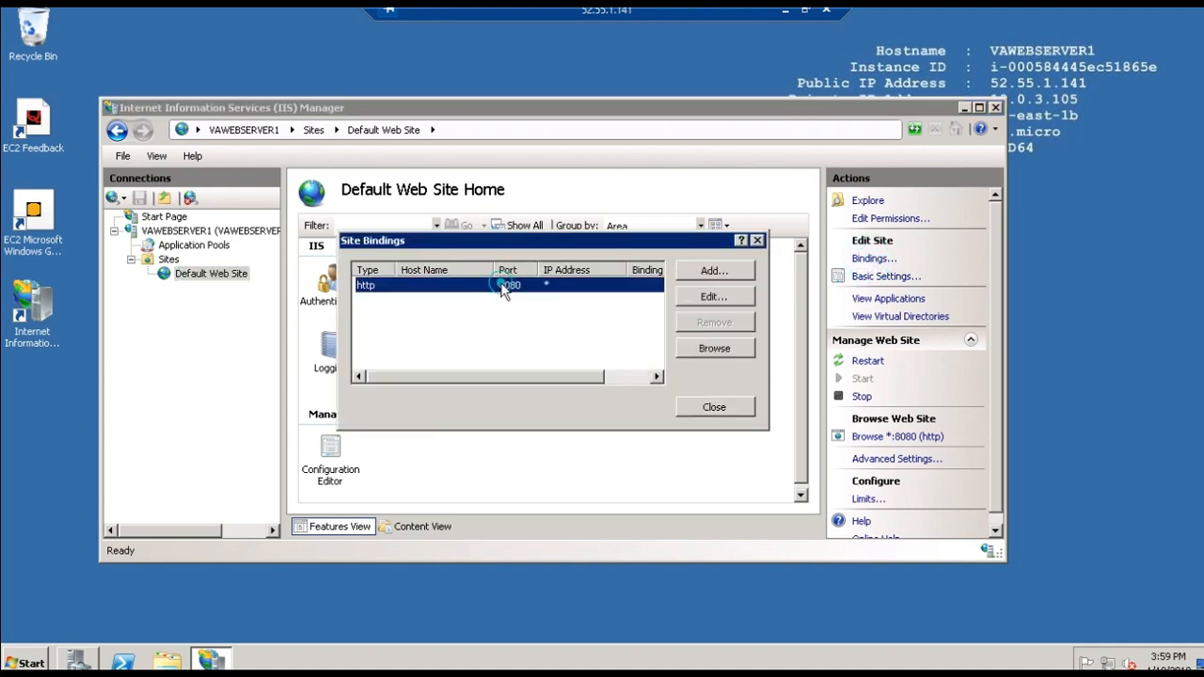
left_click(710, 298)
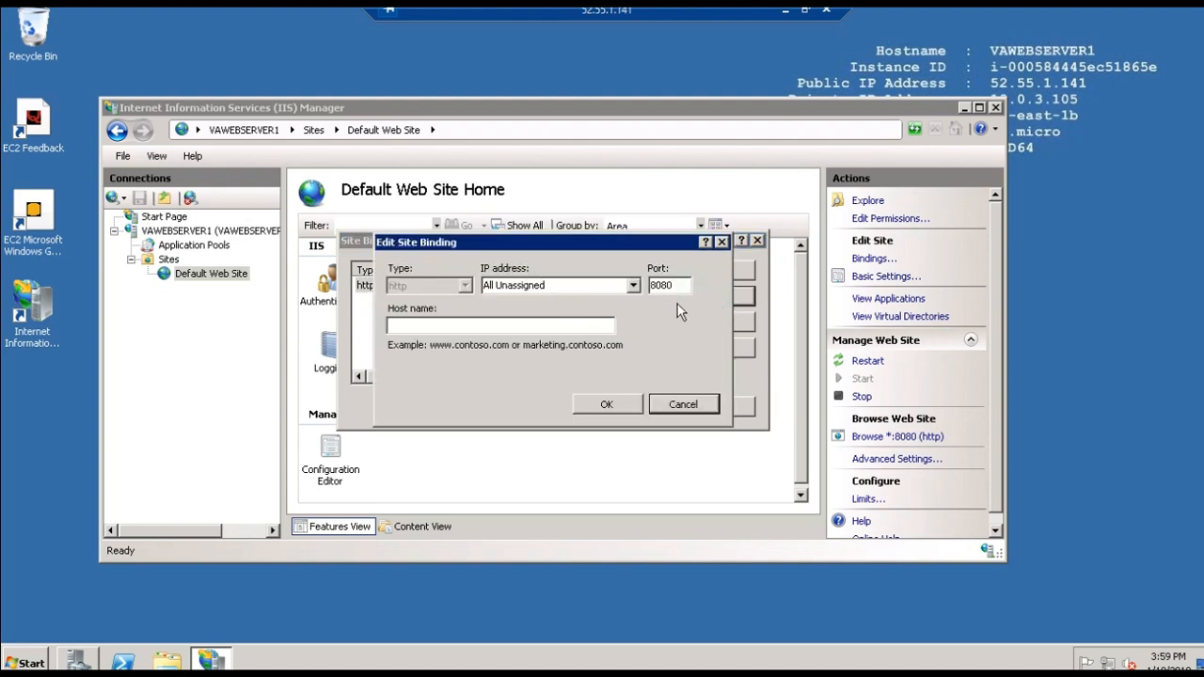
left_click_drag(679, 288, 651, 287)
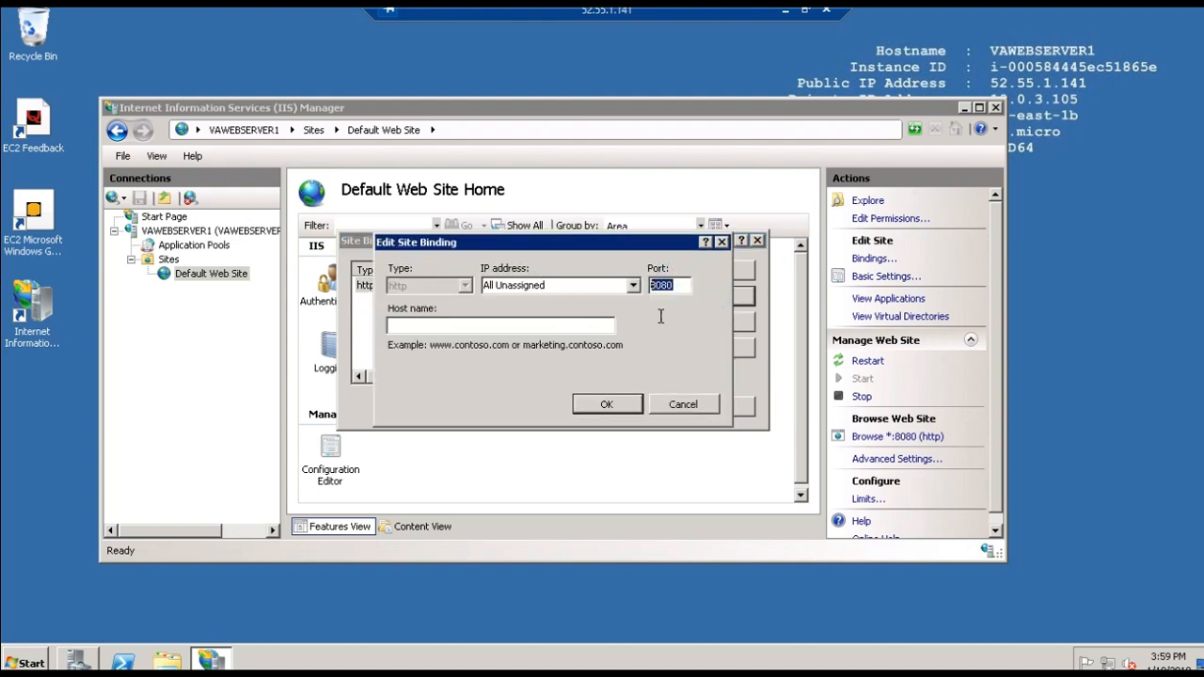
left_click(700, 406)
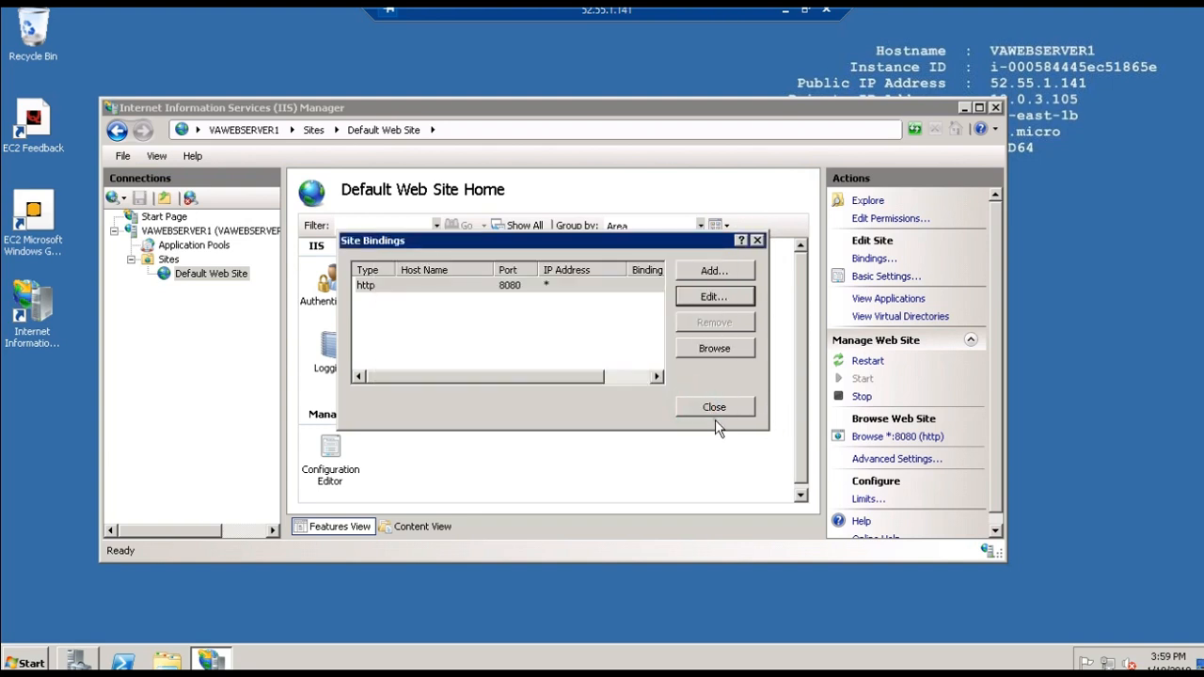
left_click(713, 409)
left_click(995, 108)
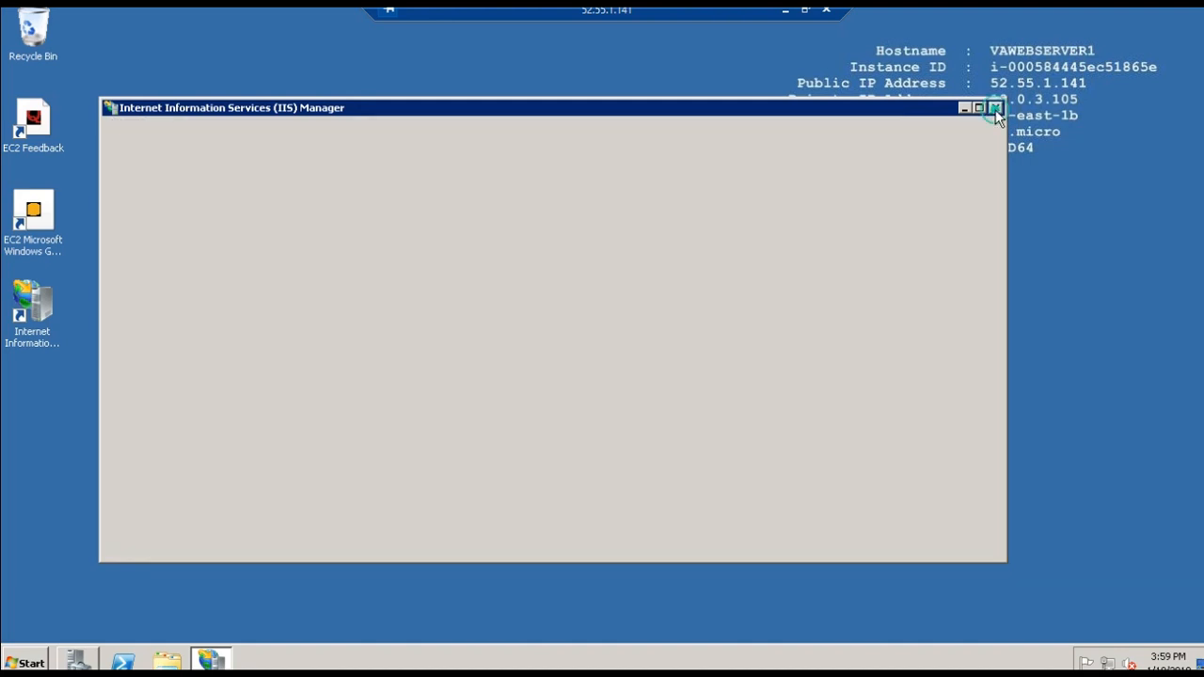
- Open Windows Firewall with Advanced Security and select the custom port 8080 rule among the inbound rules
key("super")
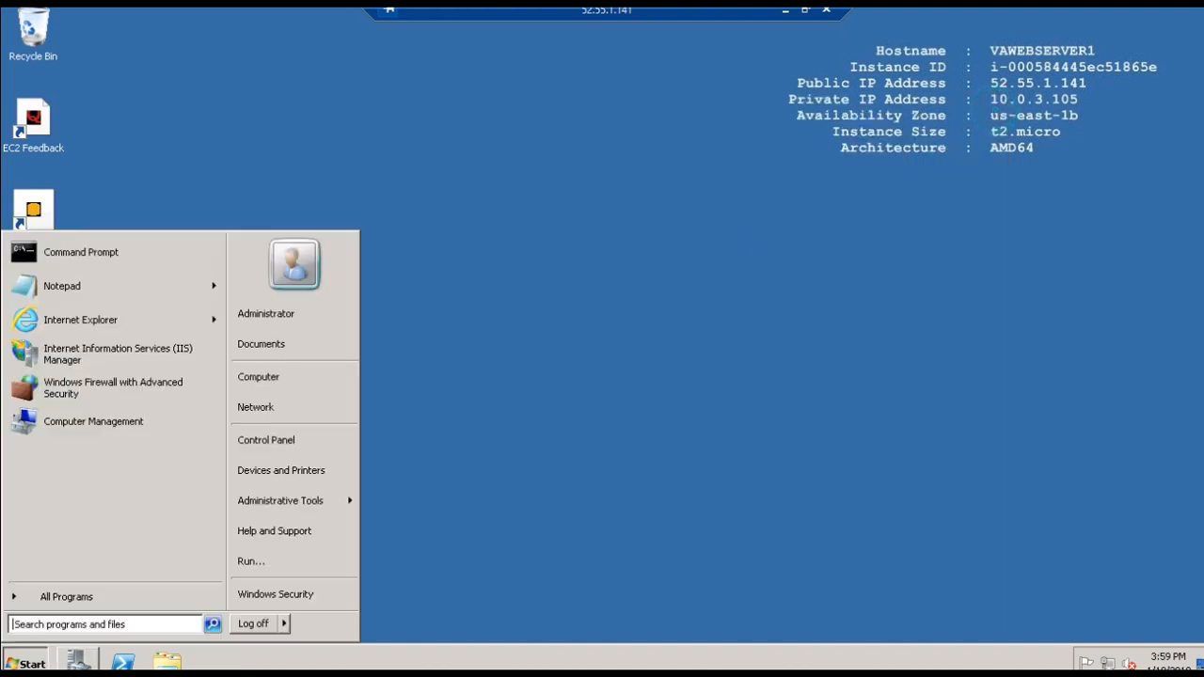
left_click(58, 394)
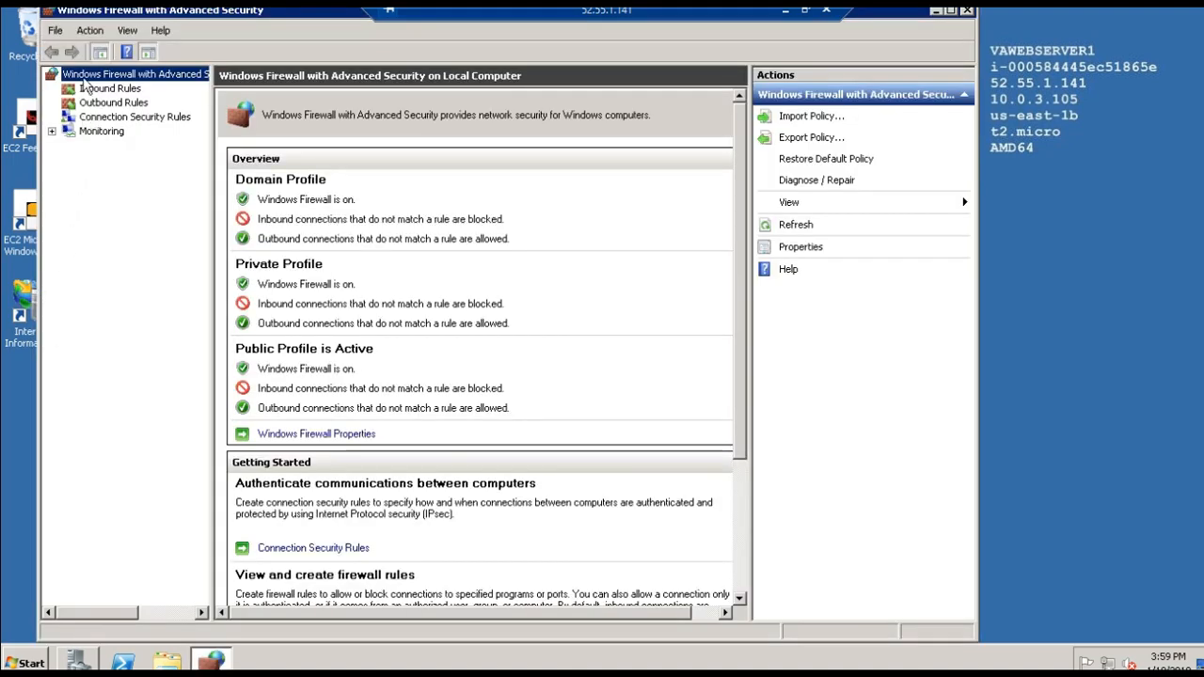
left_click(98, 90)
left_click(249, 125)
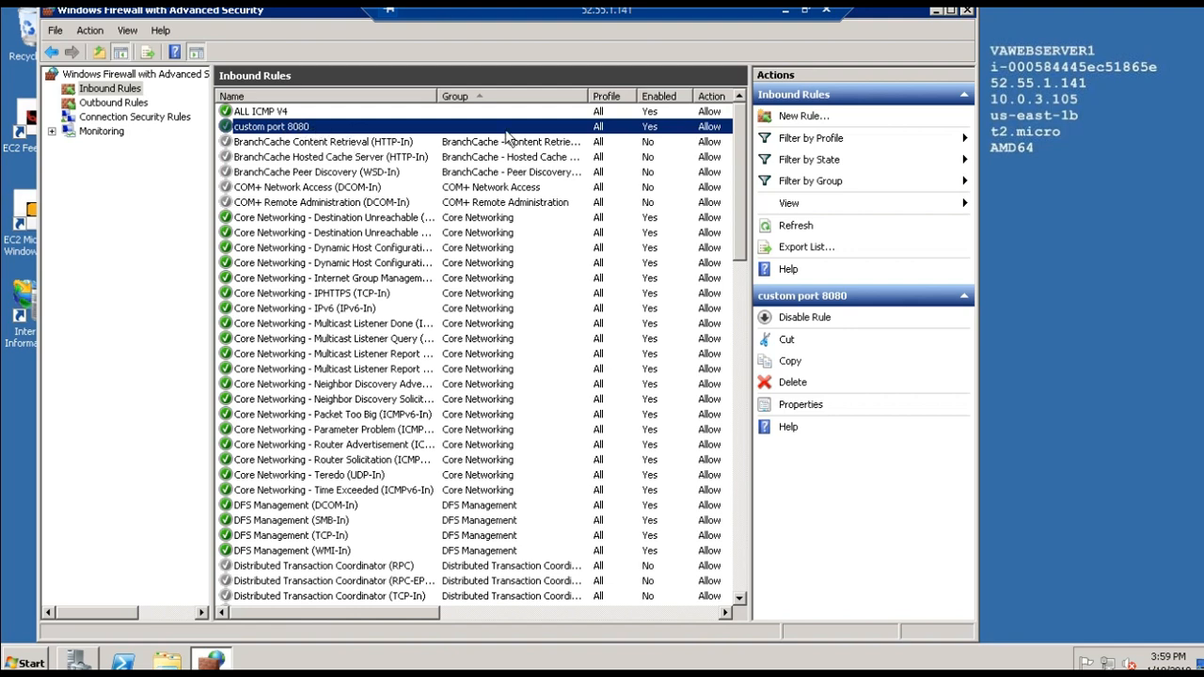
- Walk through a new inbound port rule for TCP port 8080 that allows the connection, and cancel it at the naming stage
left_click(790, 118)
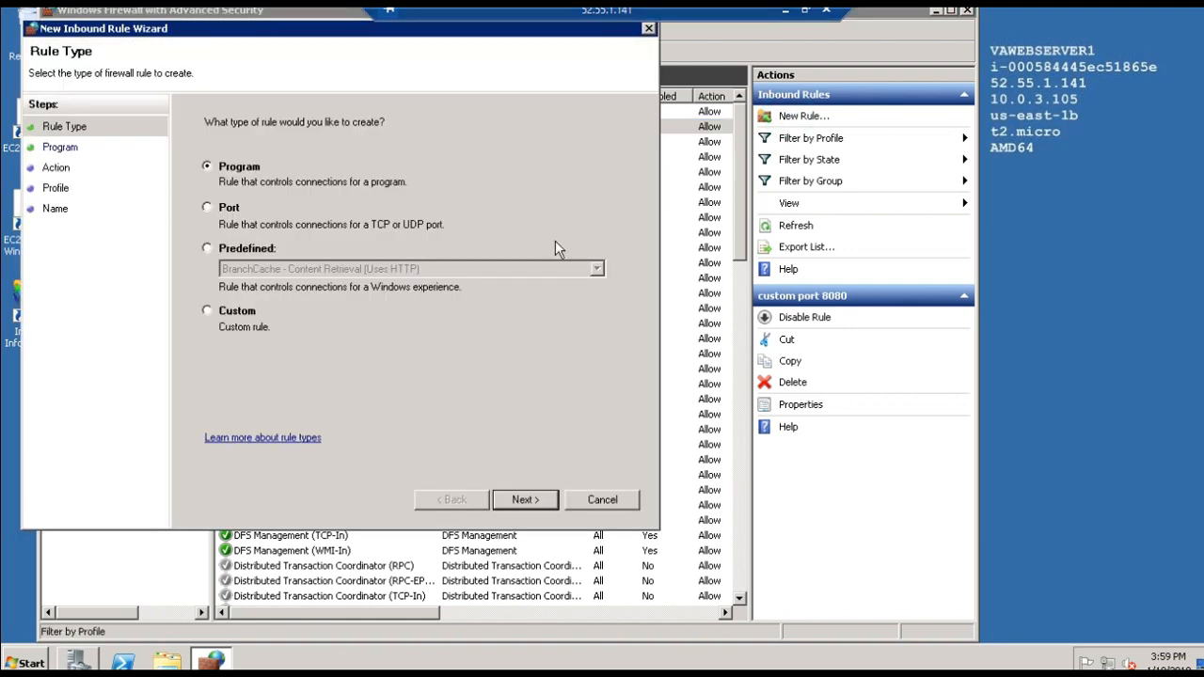
left_click(266, 212)
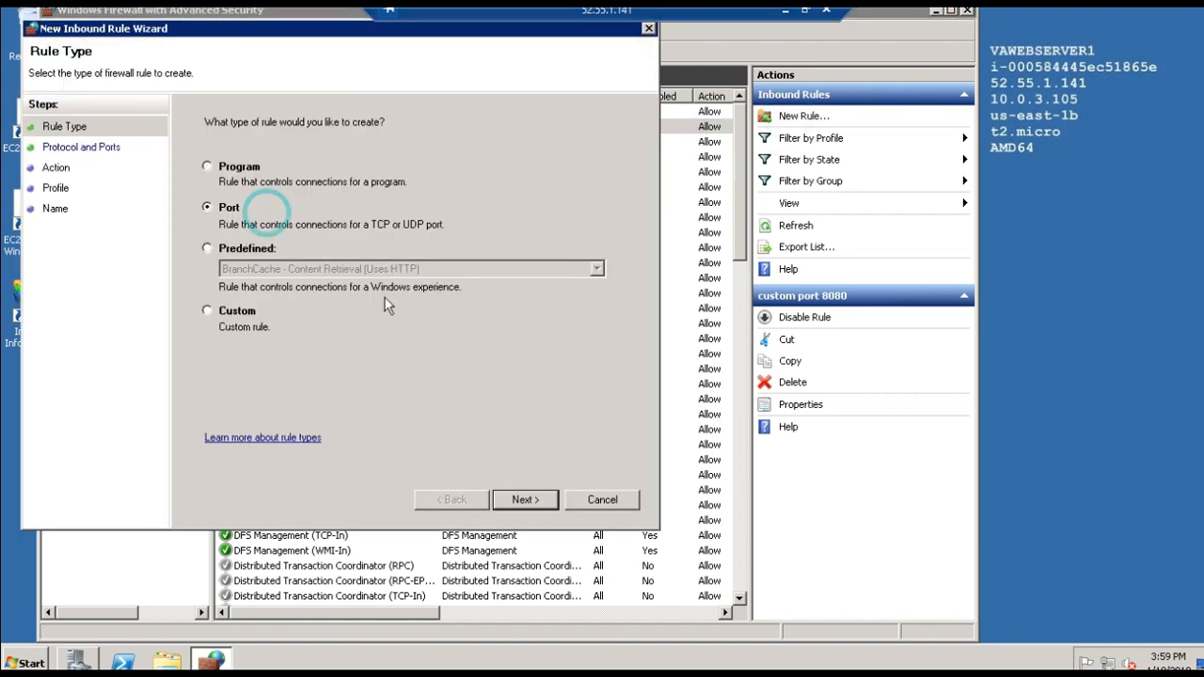
left_click(519, 499)
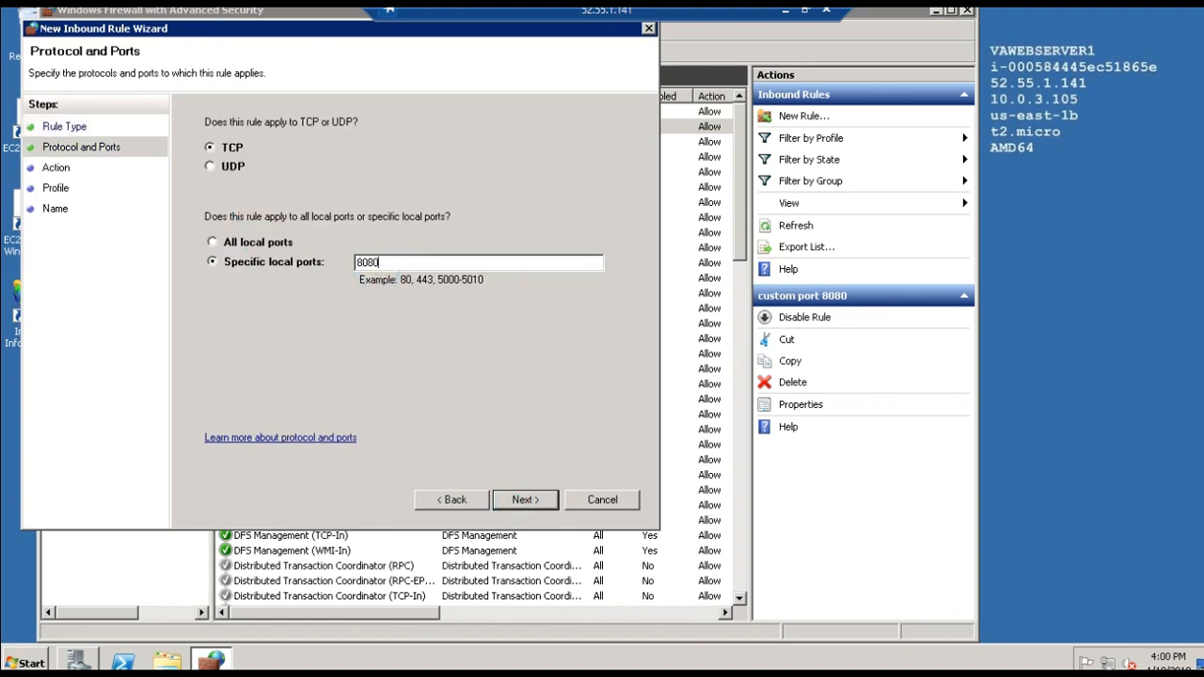
left_click(519, 501)
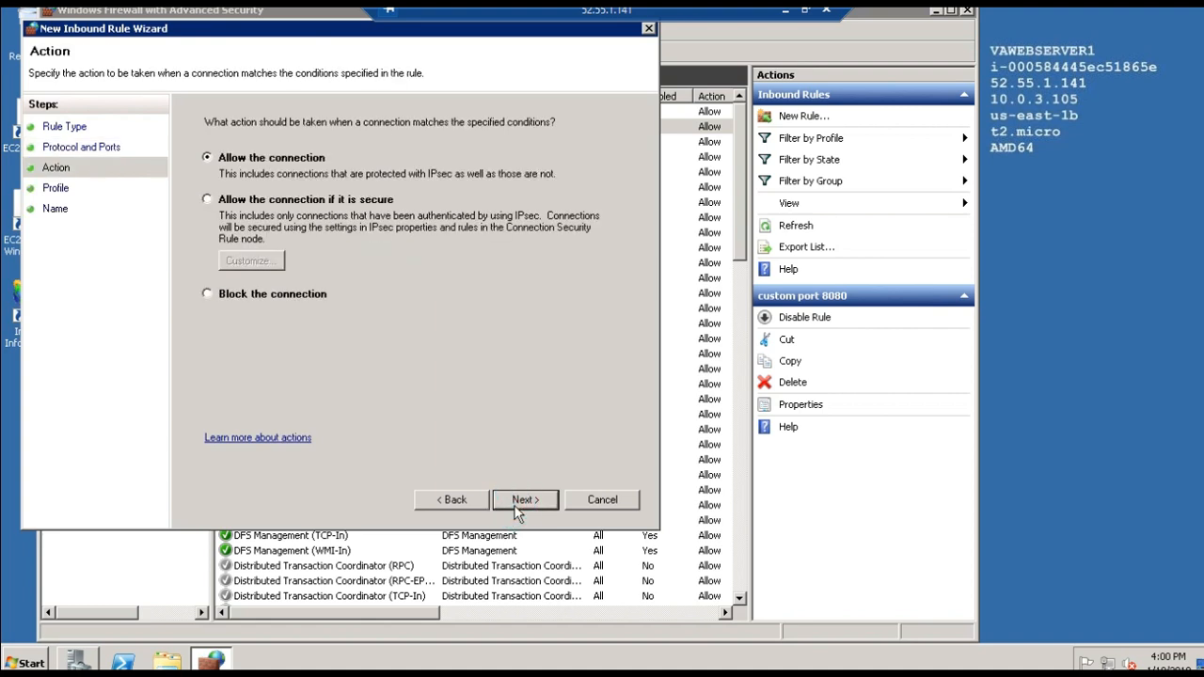
left_click(522, 493)
left_click(540, 499)
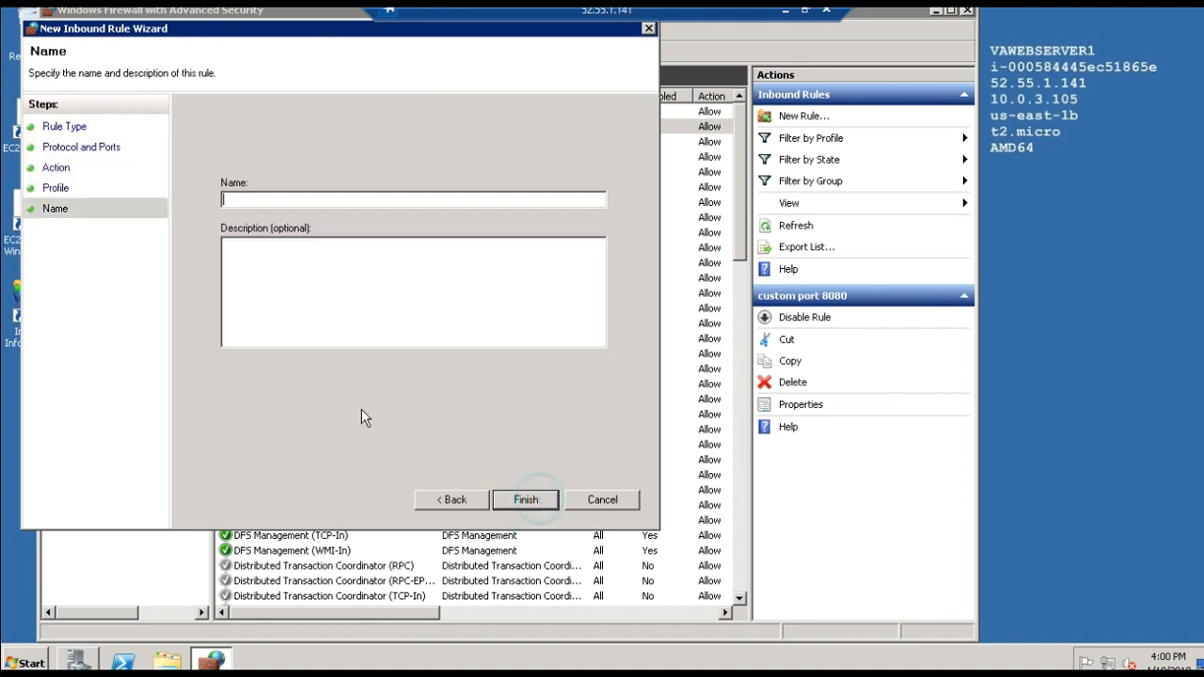
left_click(592, 503)
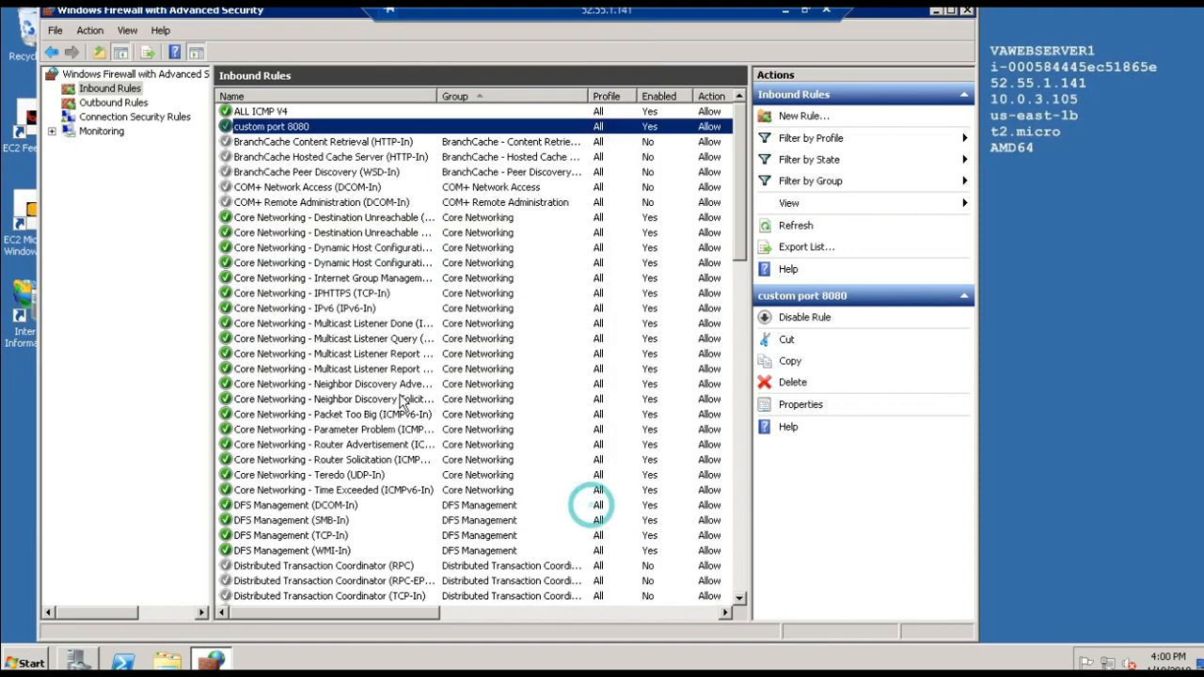
- Check the ALL ICMP V4 and custom port 8080 inbound rules, and minimize the remote desktop session
left_click(248, 112)
left_click(248, 126)
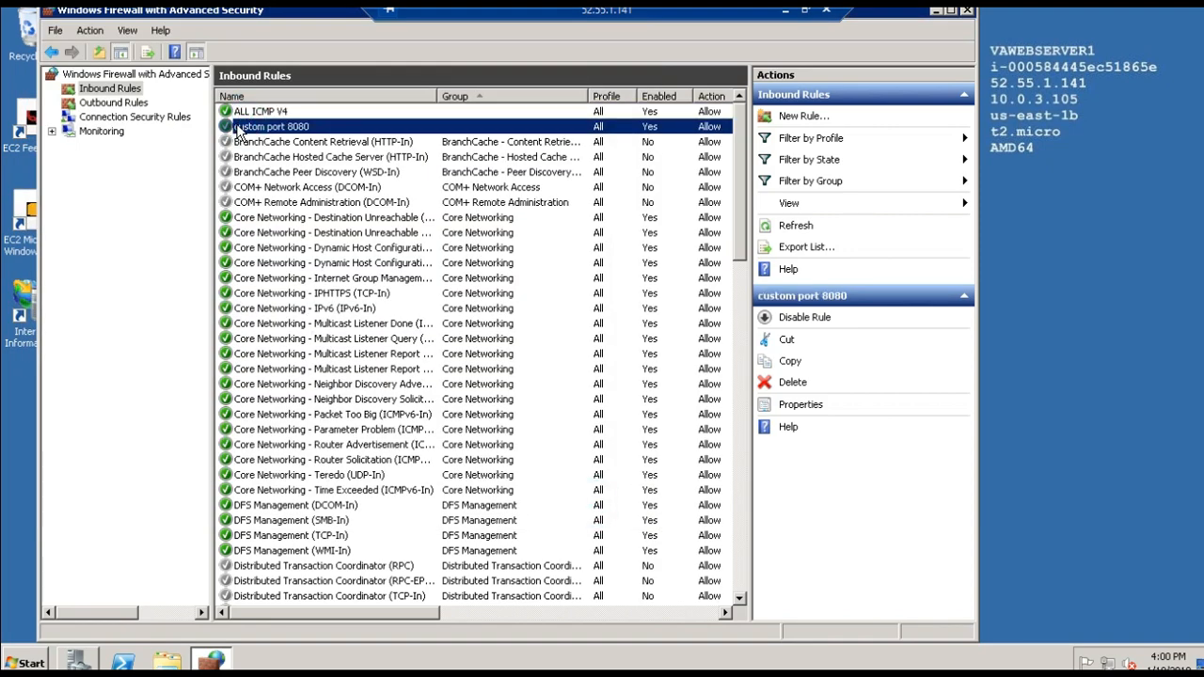
left_click(784, 11)
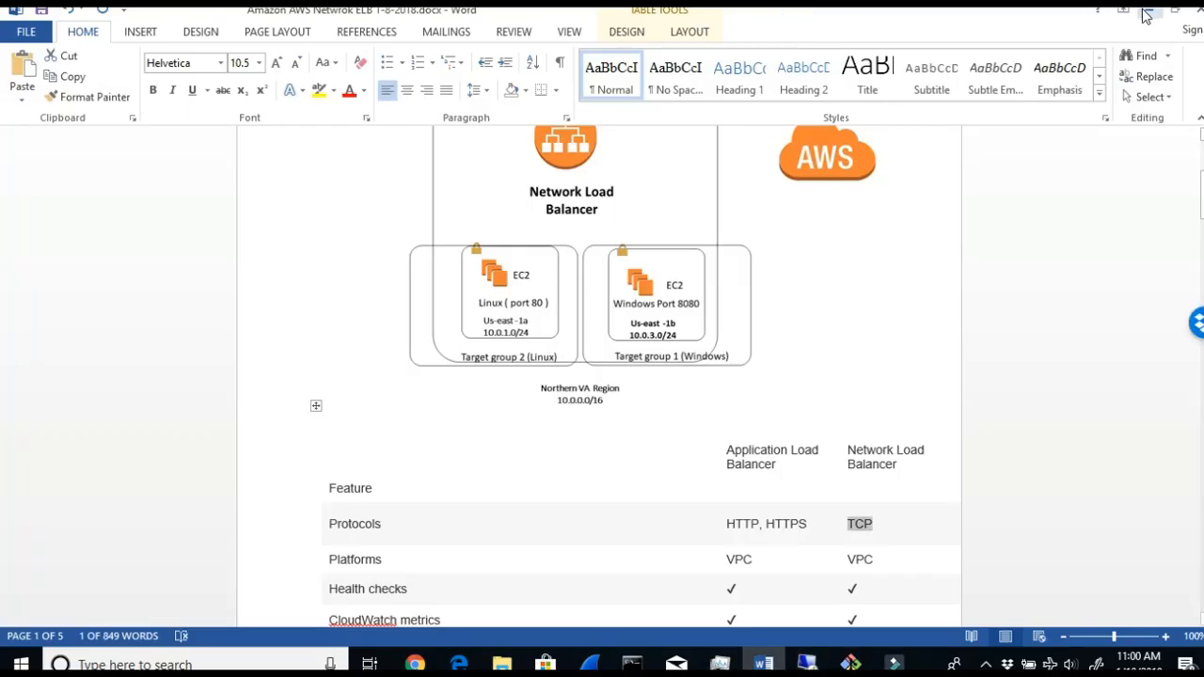
- Switch to the EC2 console in the browser and view the inbound rules of VAwebserver1's security group
left_click(1142, 11)
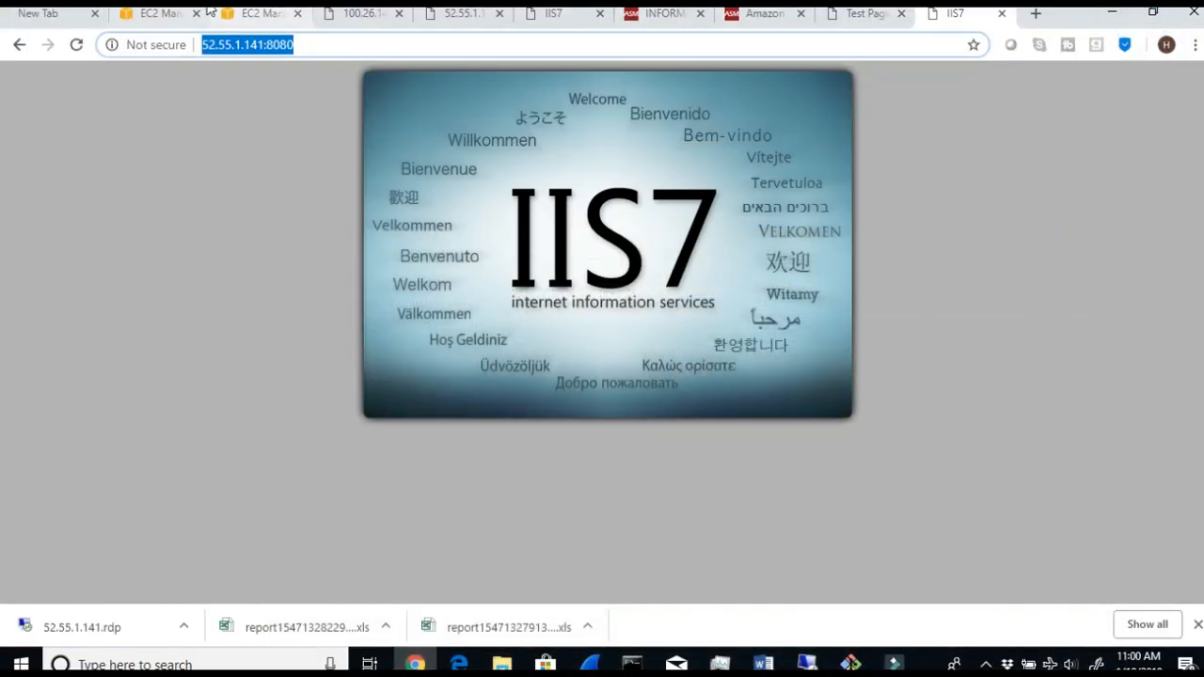
left_click(174, 21)
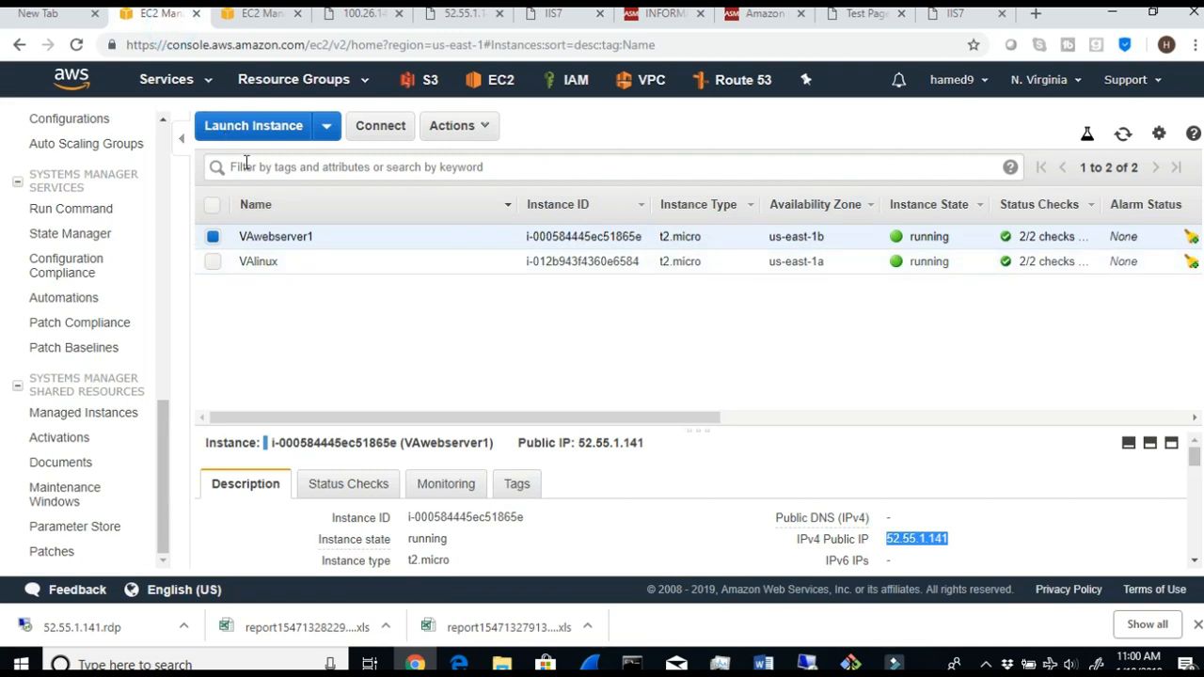
scroll(471, 452, "down", 2)
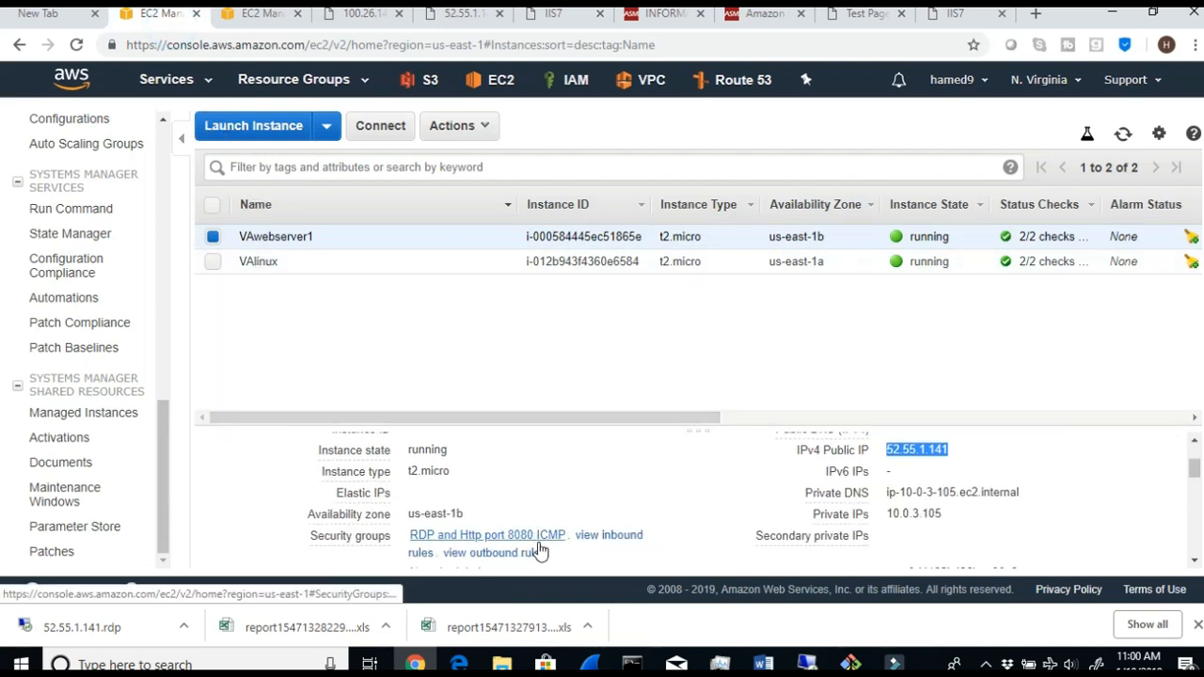
left_click(588, 540)
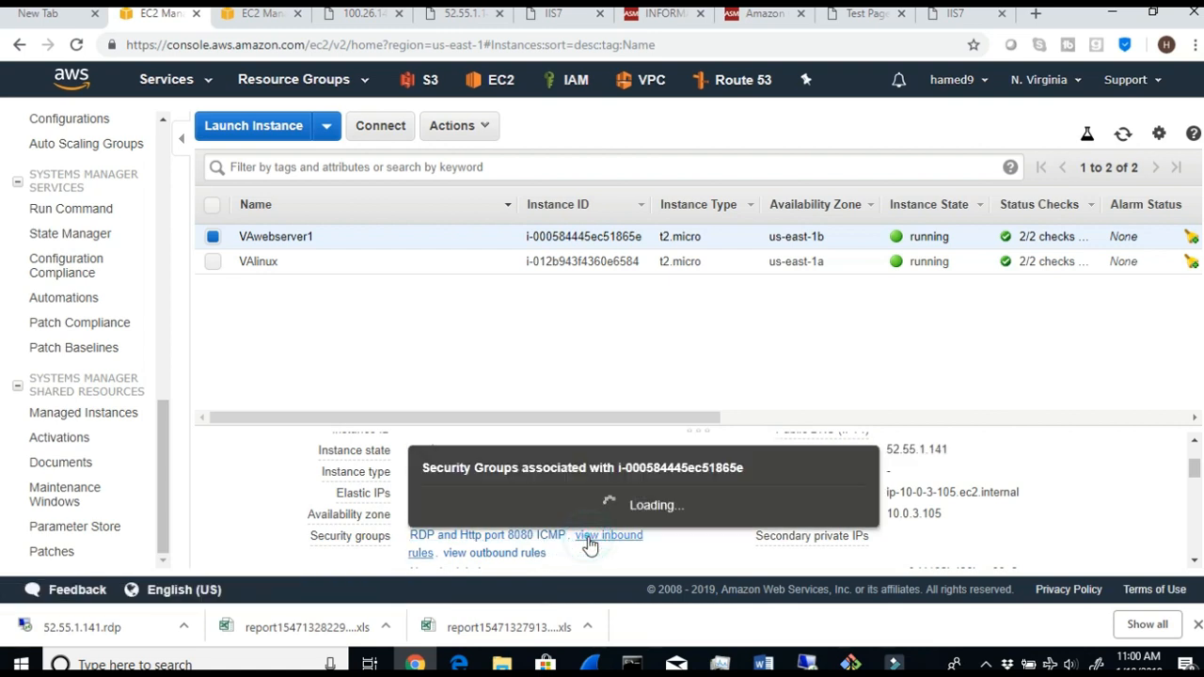
- Check ports 8080 and 3389 in VAwebserver1's inbound rules, and check ports 80 and 22 in the inbound rules of VAlinux's security group
left_click_drag(460, 527, 442, 526)
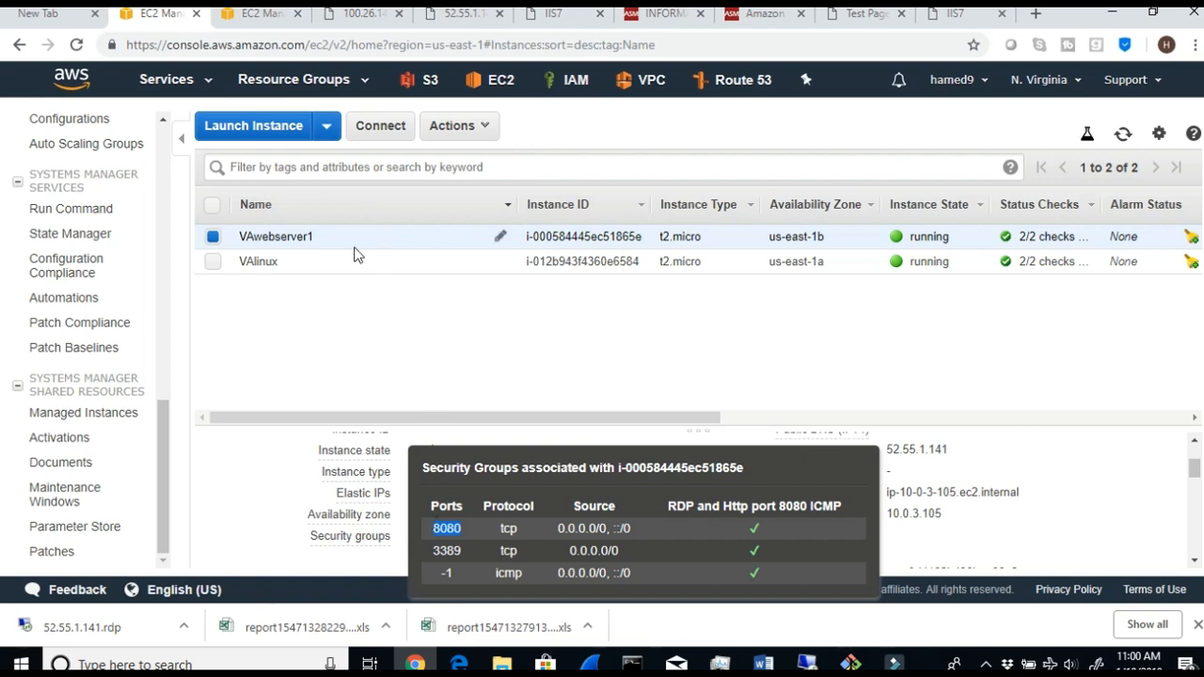
left_click(462, 551)
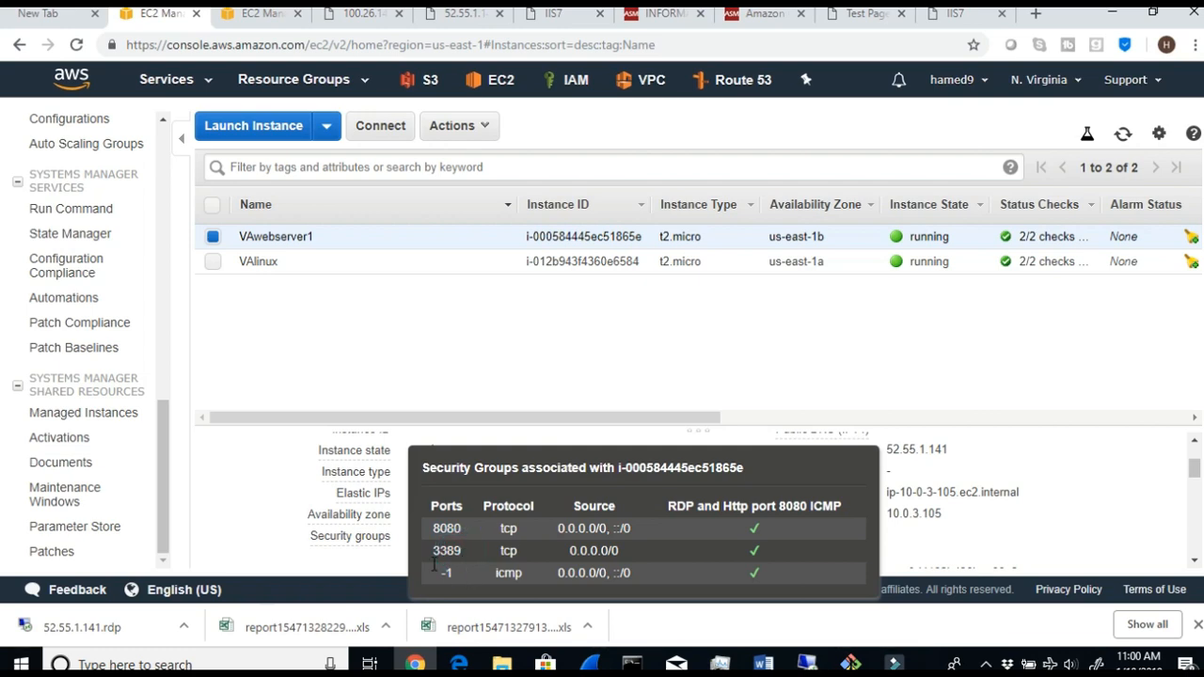
left_click(212, 261)
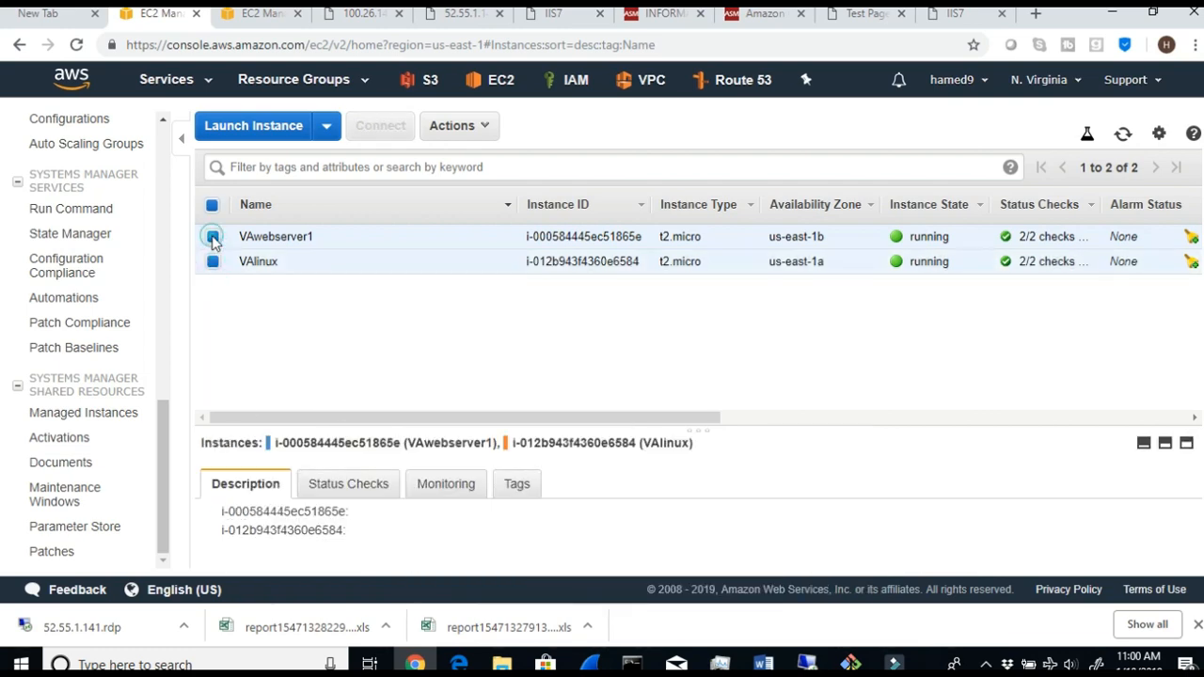
left_click(213, 237)
scroll(494, 569, "down", 1)
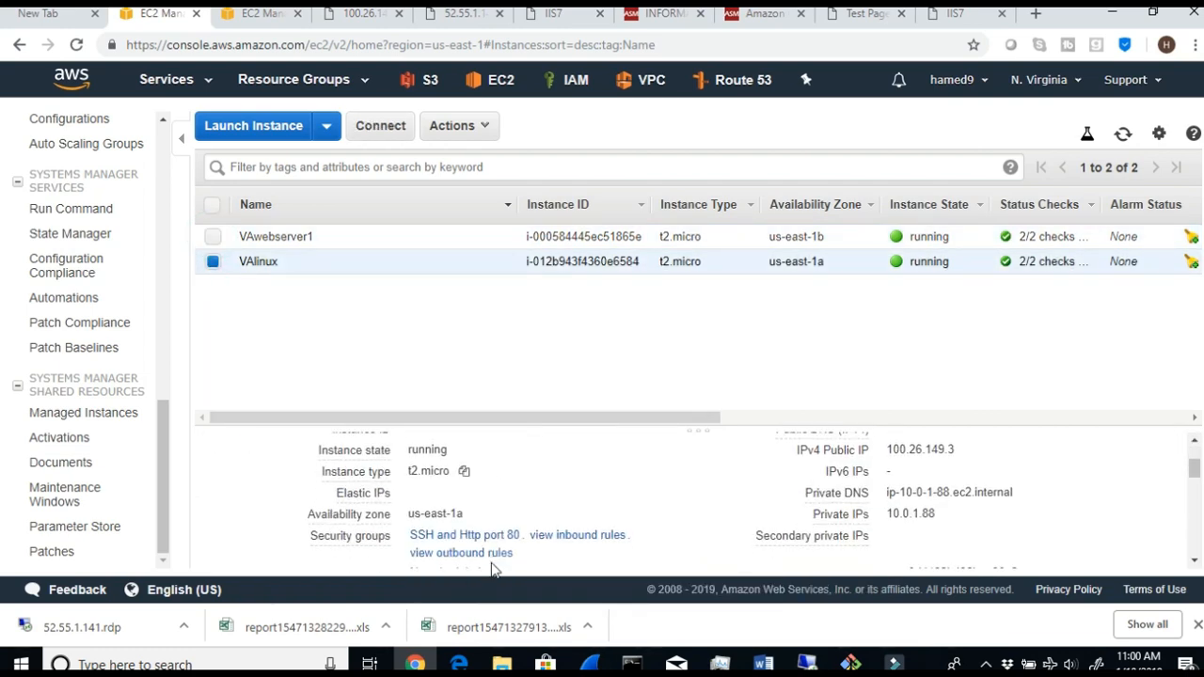
left_click(582, 532)
double_click(571, 529)
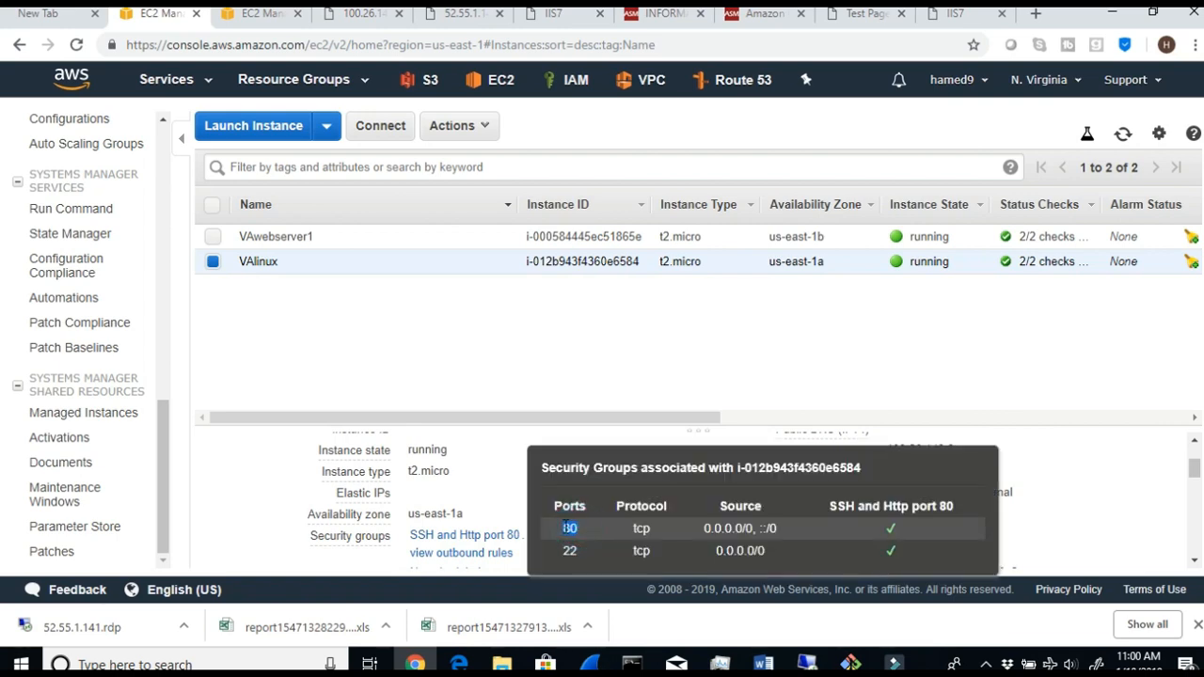
double_click(571, 551)
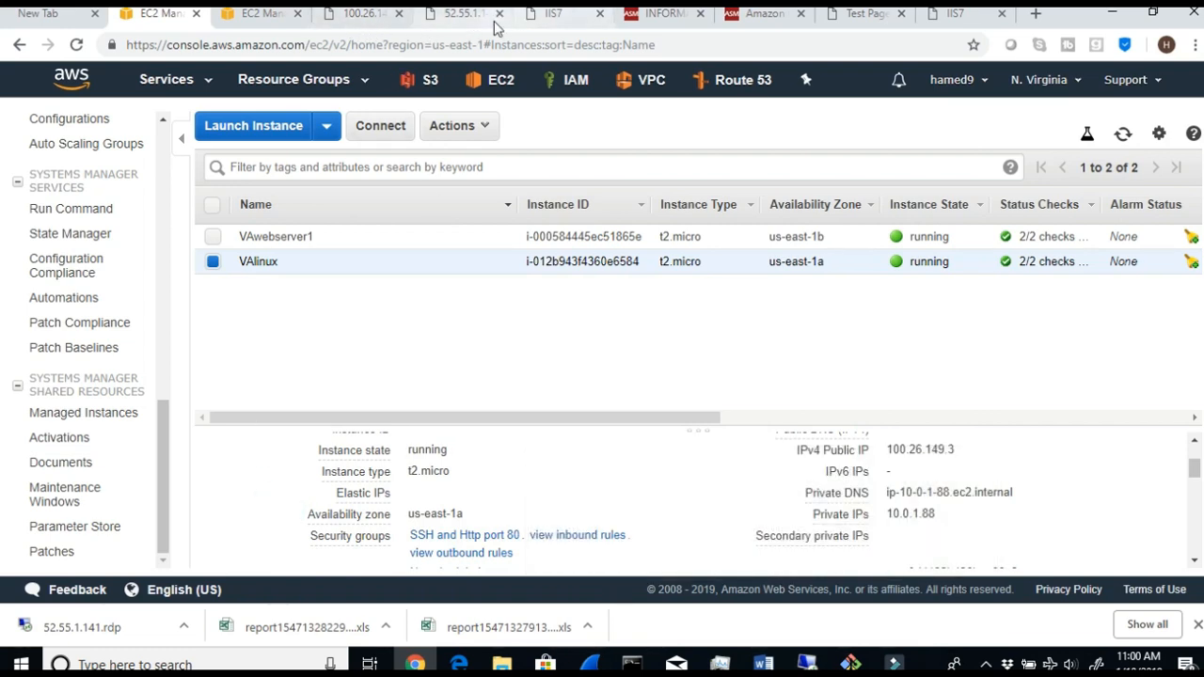
- Load the Windows IIS site again at 52.55.1.141:8080 in its existing browser tab
left_click(552, 24)
left_click(354, 43)
left_click_drag(353, 41, 198, 51)
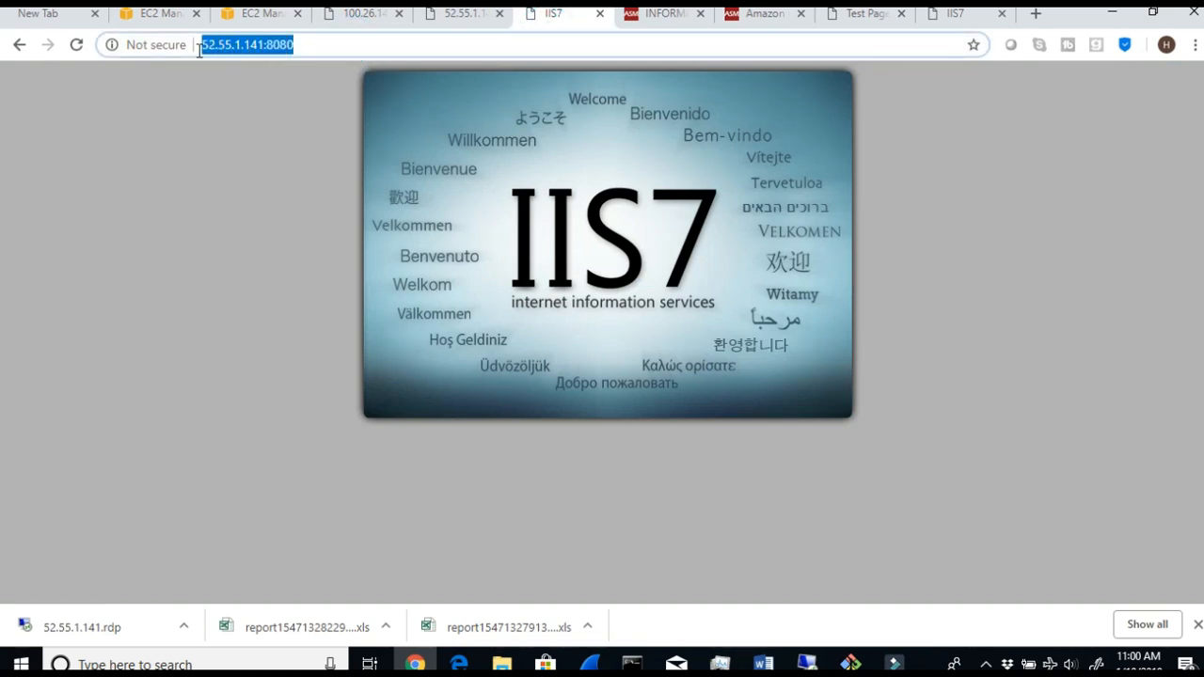
left_click(310, 44)
key("BackSpace")
key("BackSpace")
key("BackSpace")
key("BackSpace")
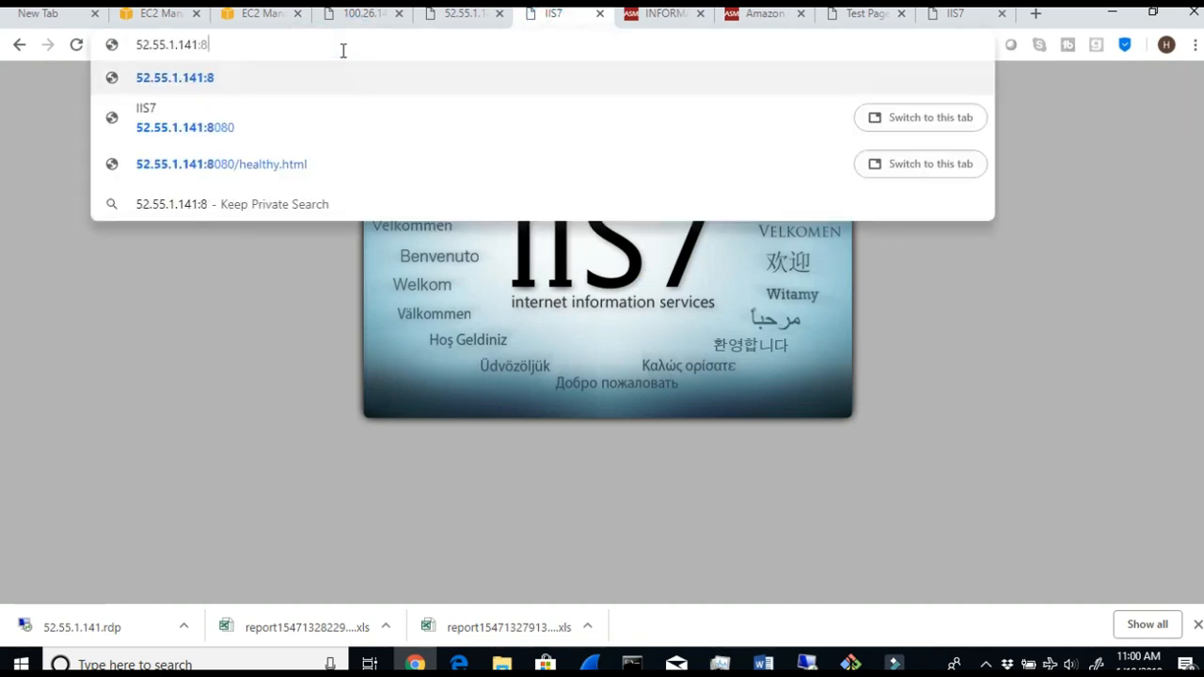
type("8080")
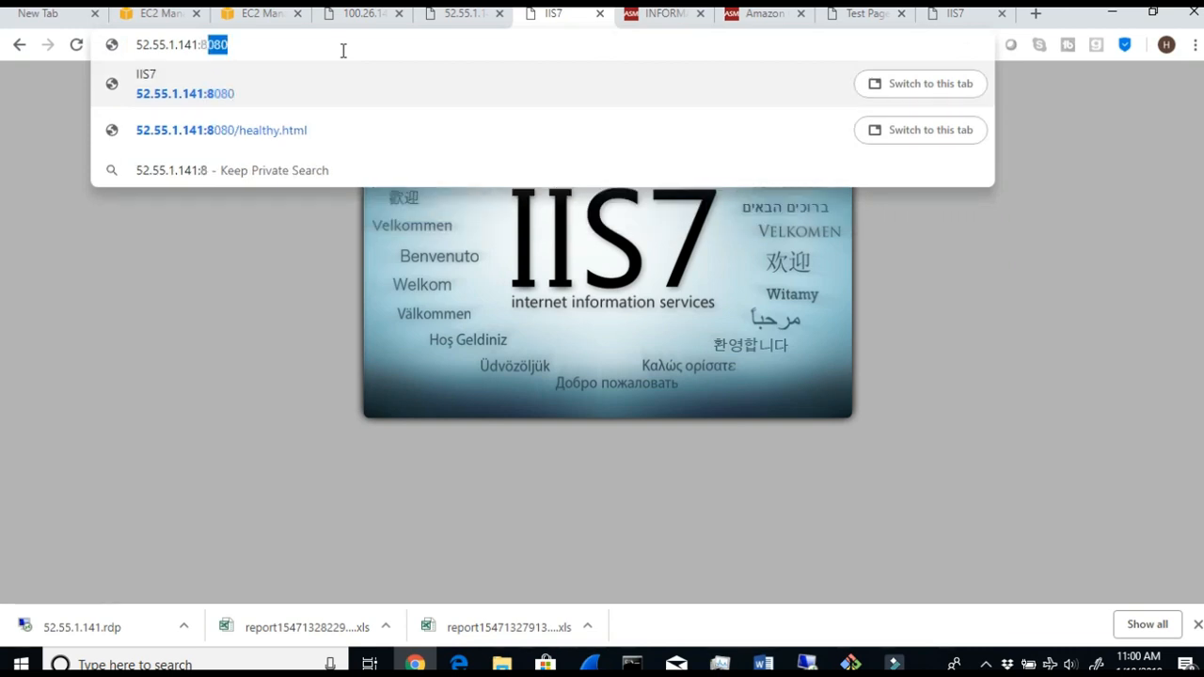
key("Return")
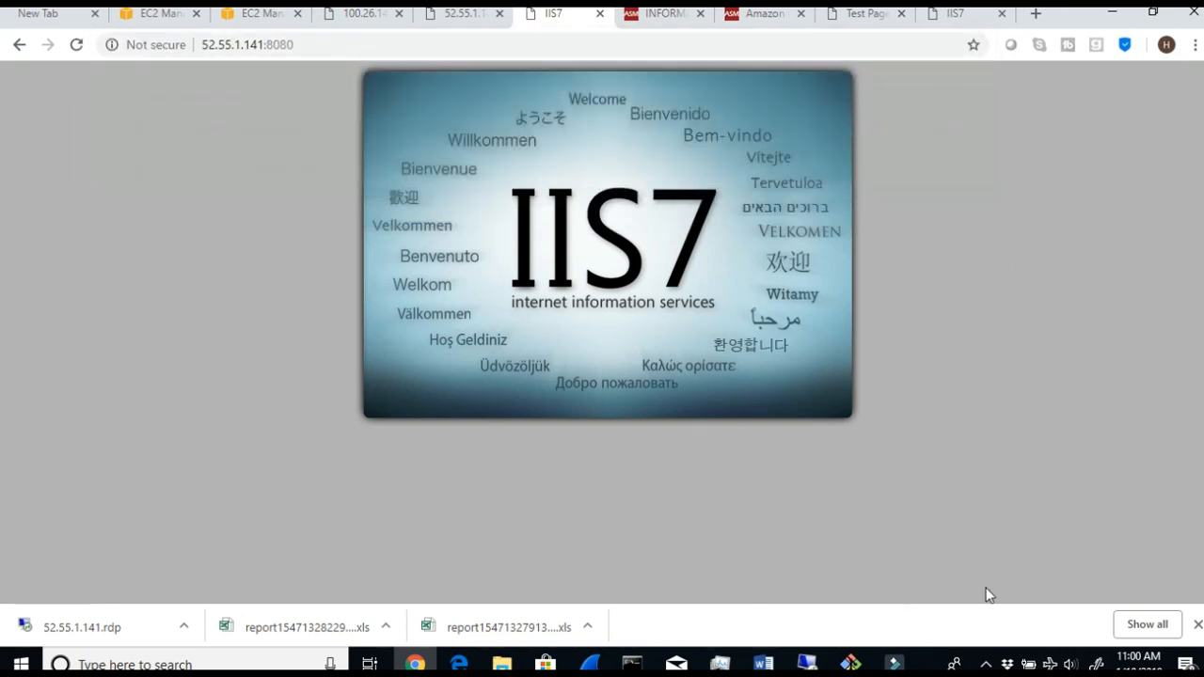
- View the Linux server's health page and its Apache test page at 100.26.149.3 in the tabs already open
left_click(354, 15)
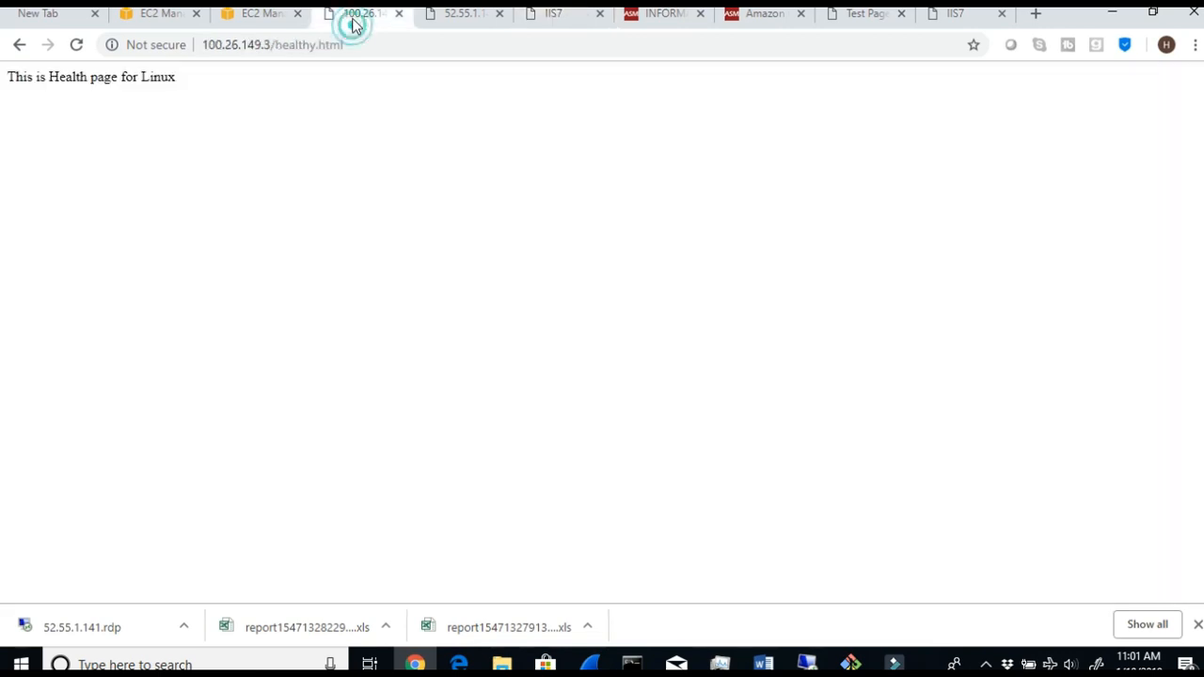
left_click(837, 15)
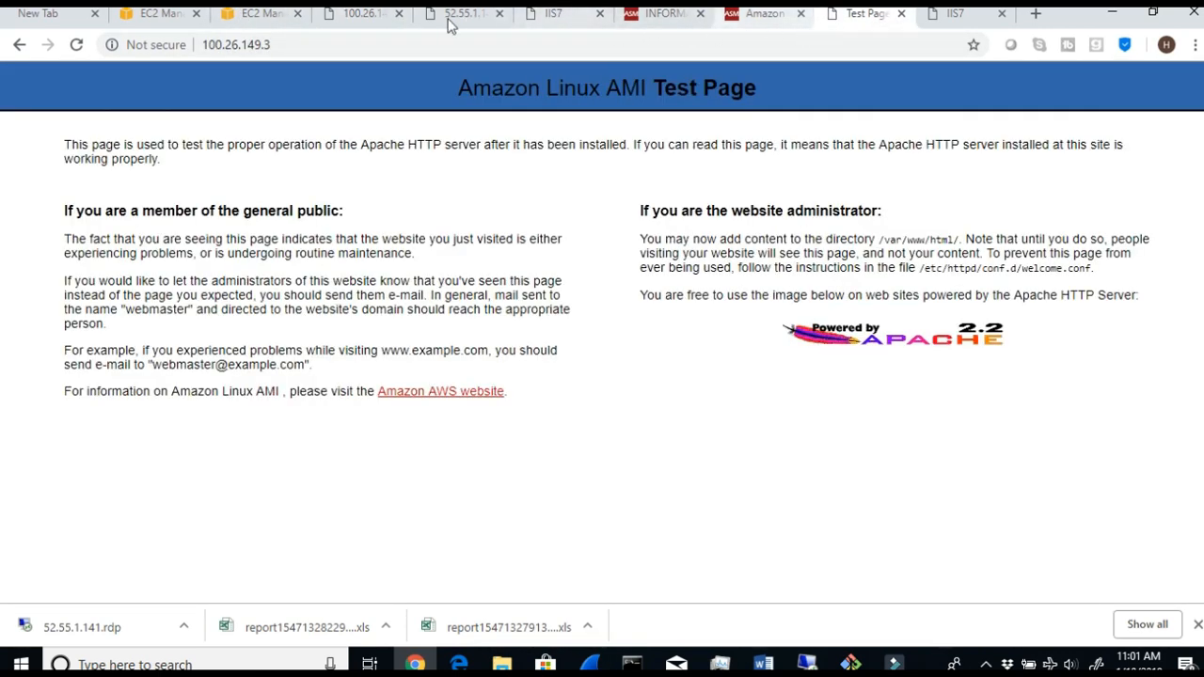
left_click(224, 43)
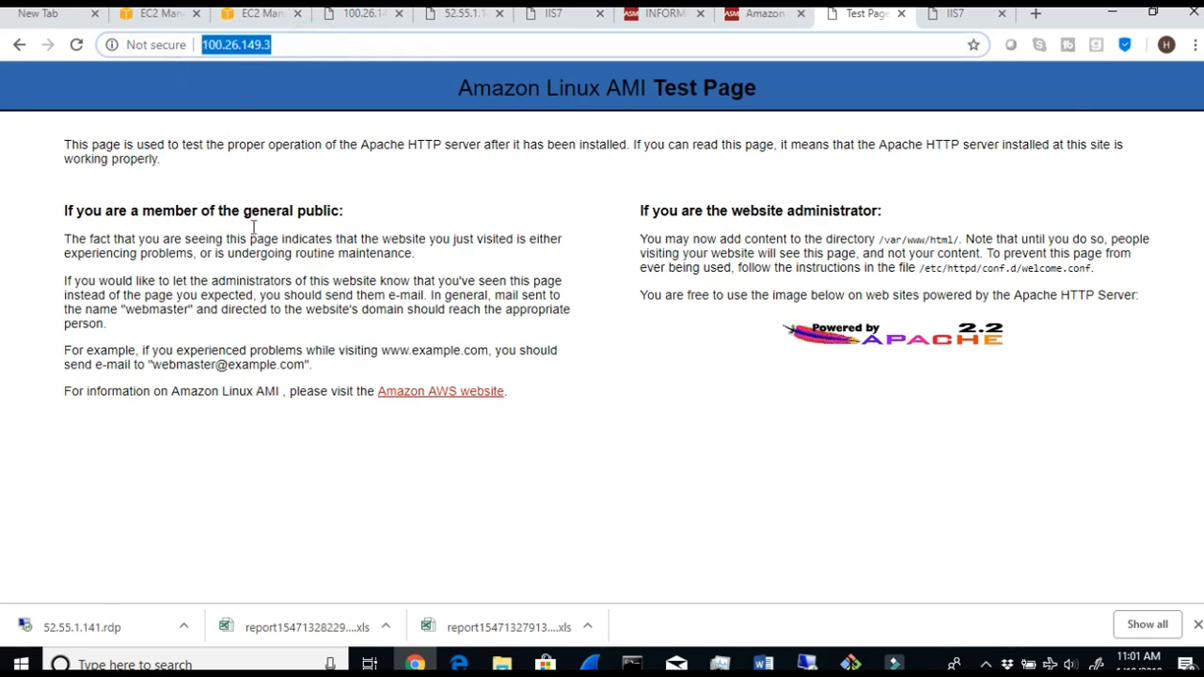
- Copy VAlinux's IPv4 public IP from the EC2 console and open it in a new browser tab
left_click(145, 14)
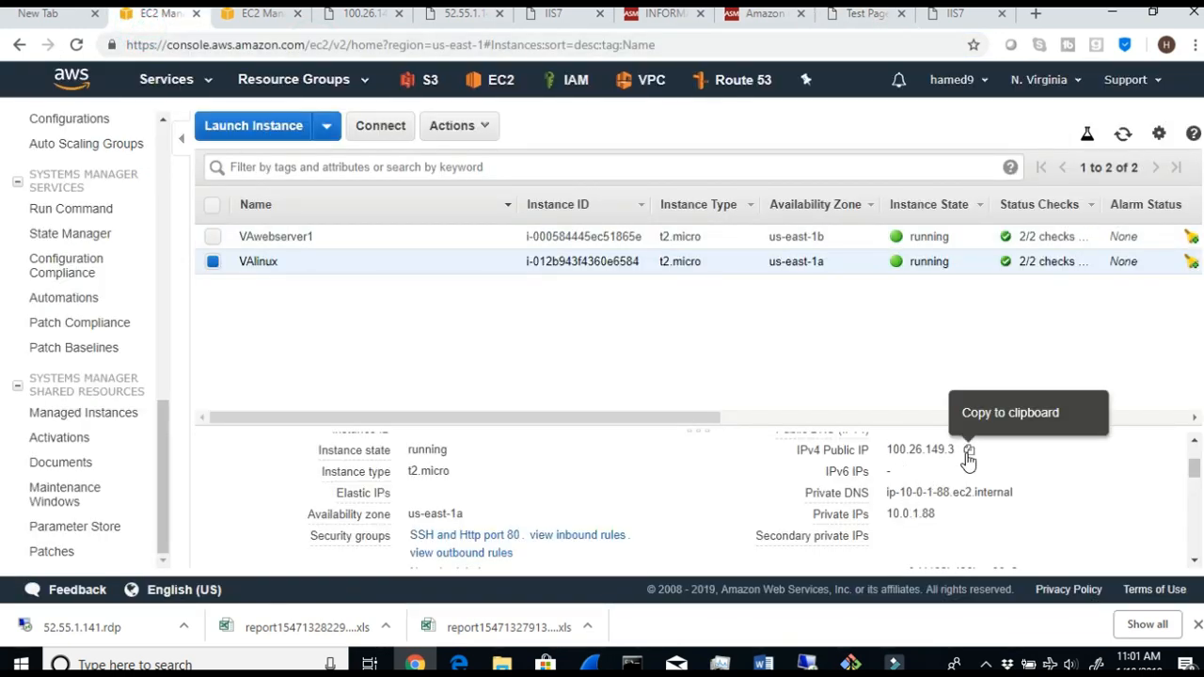
left_click(968, 449)
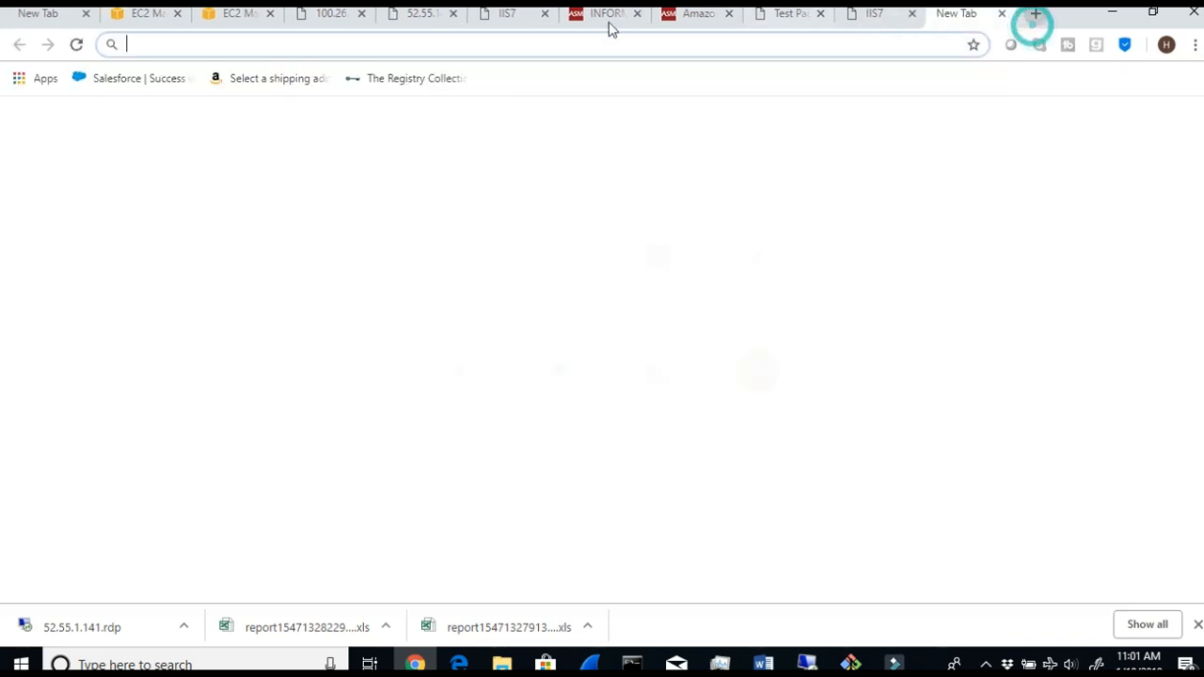
left_click(1035, 13)
right_click(487, 44)
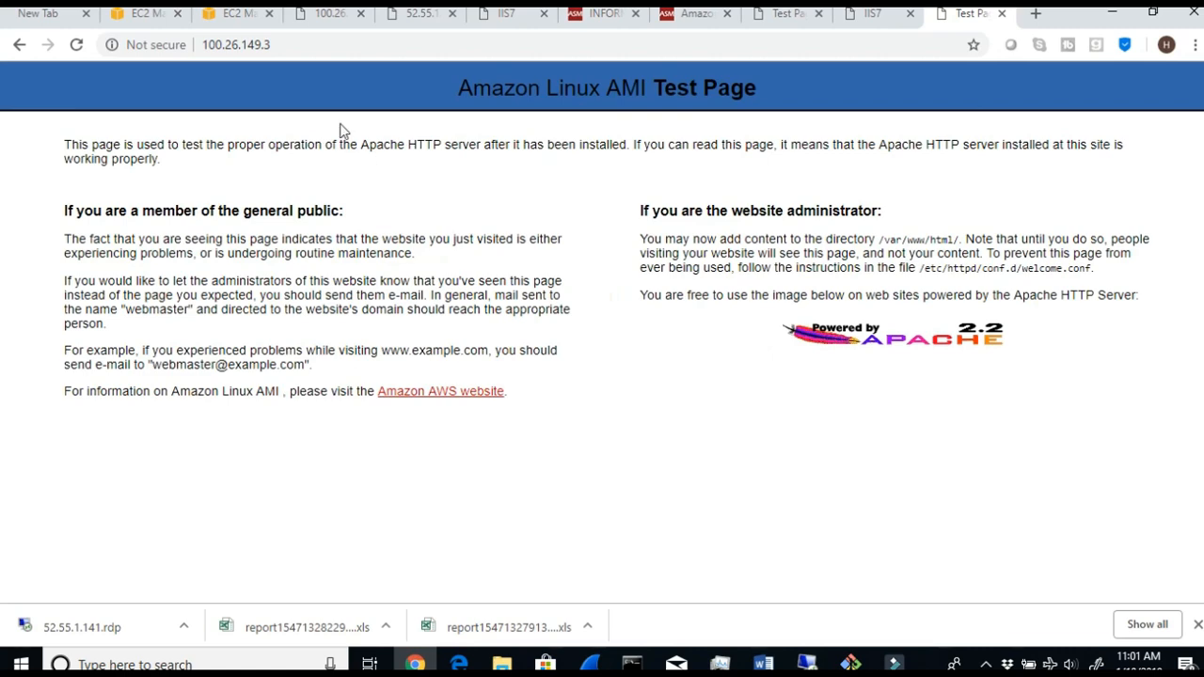
left_click(320, 47)
left_click(320, 47)
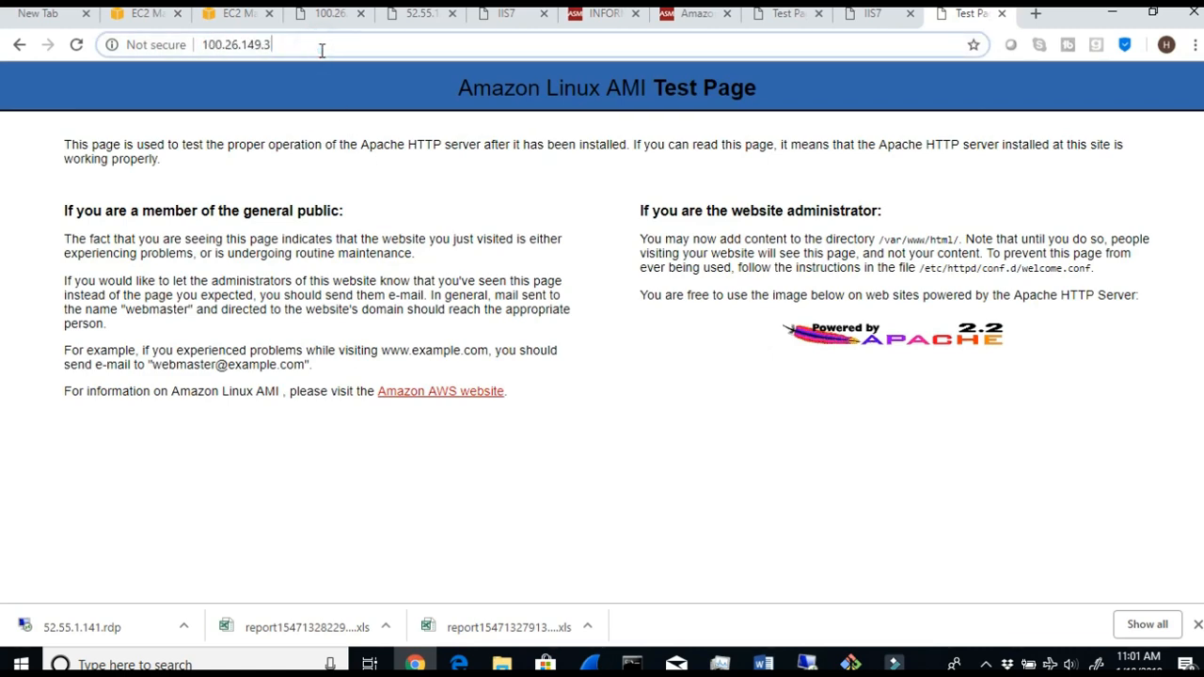
- Switch to the Linux server's terminal and review the /var/www/html/ directory command and its file listing
left_click(850, 664)
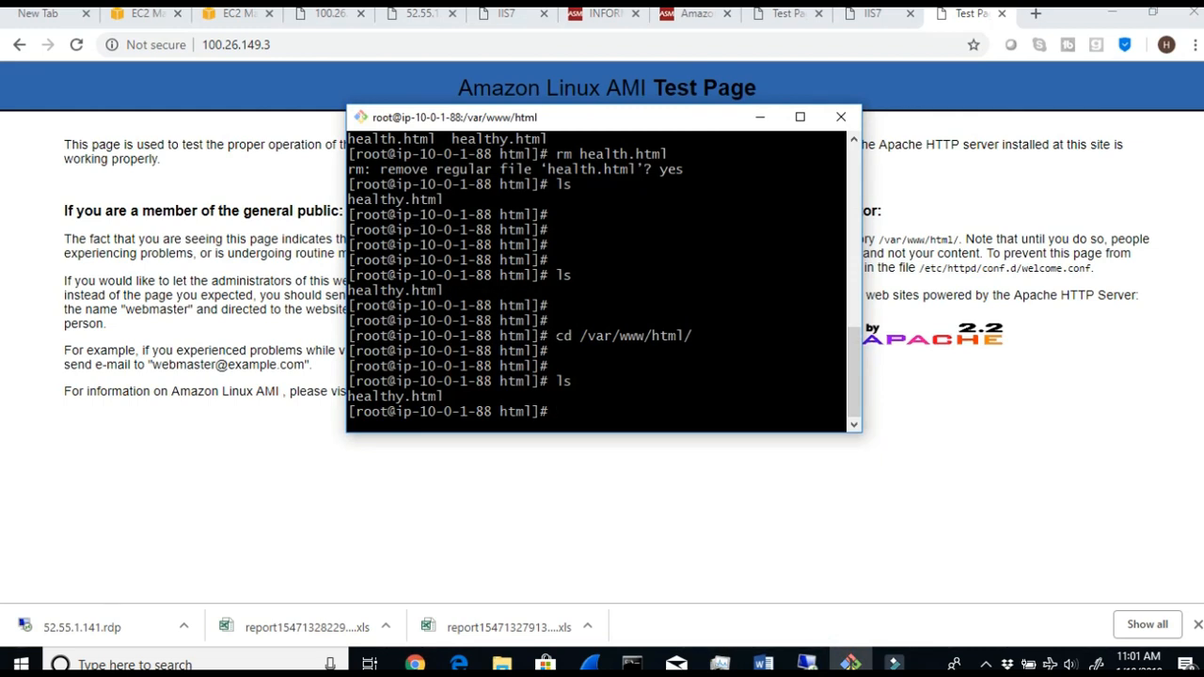
left_click_drag(551, 334, 656, 336)
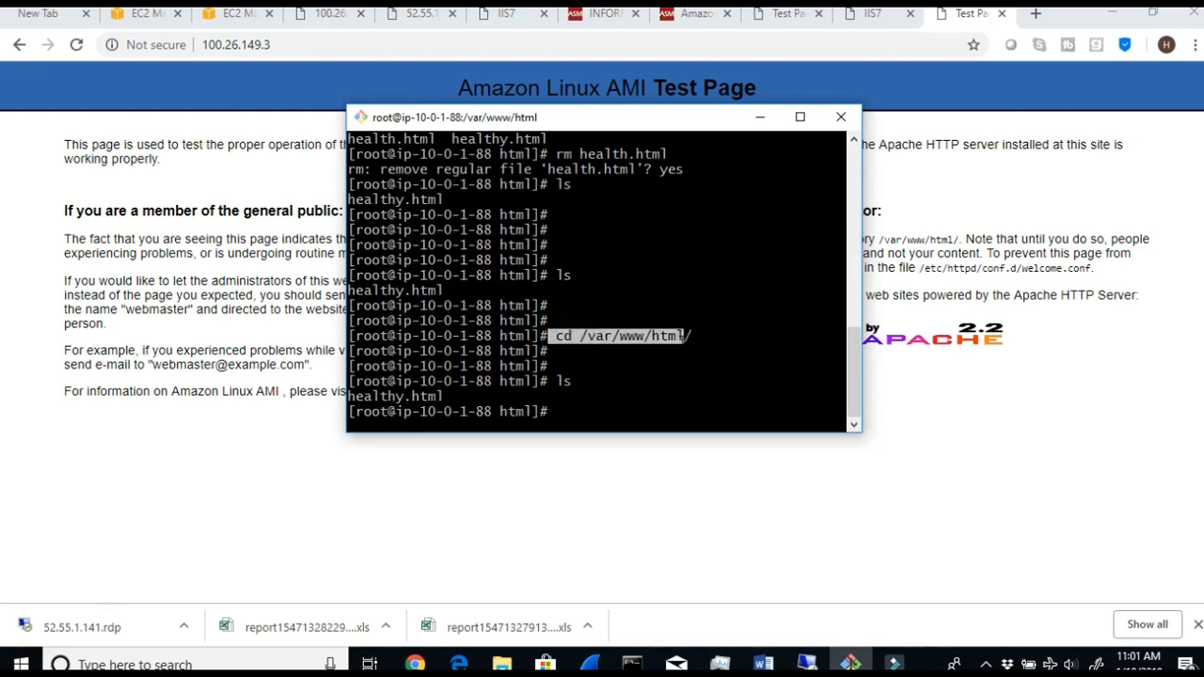
left_click_drag(584, 379, 315, 399)
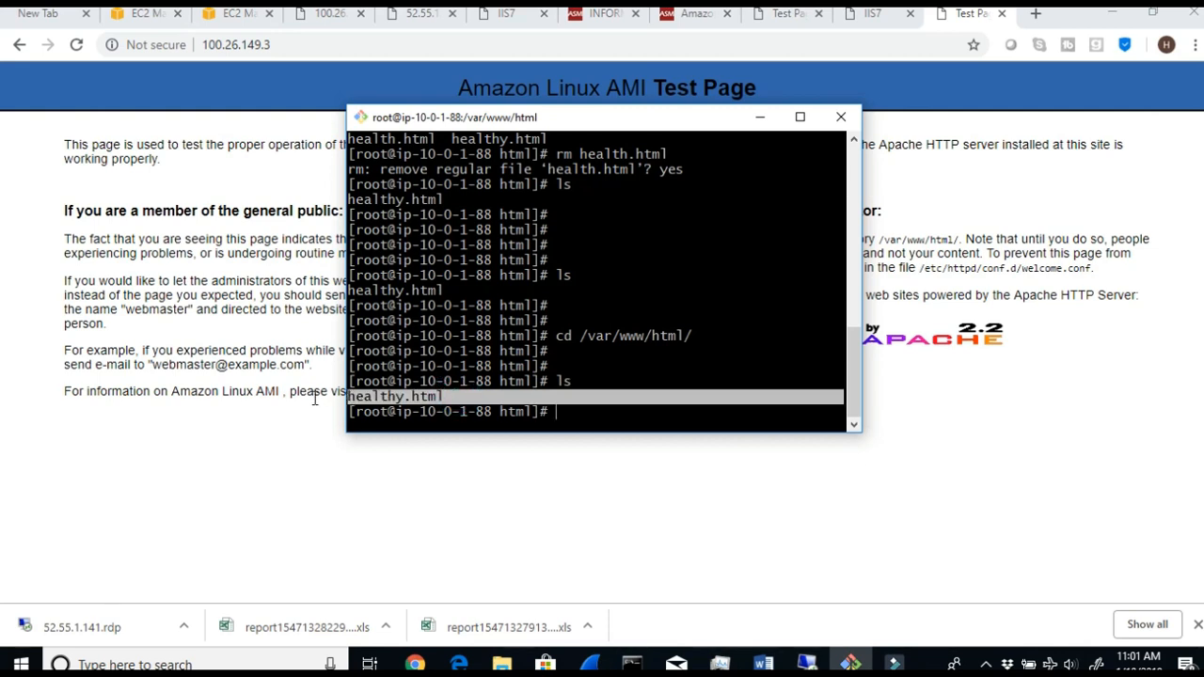
- Open the Linux health page at 100.26.149.3/healthy.html in the browser and highlight its text and address
left_click(332, 59)
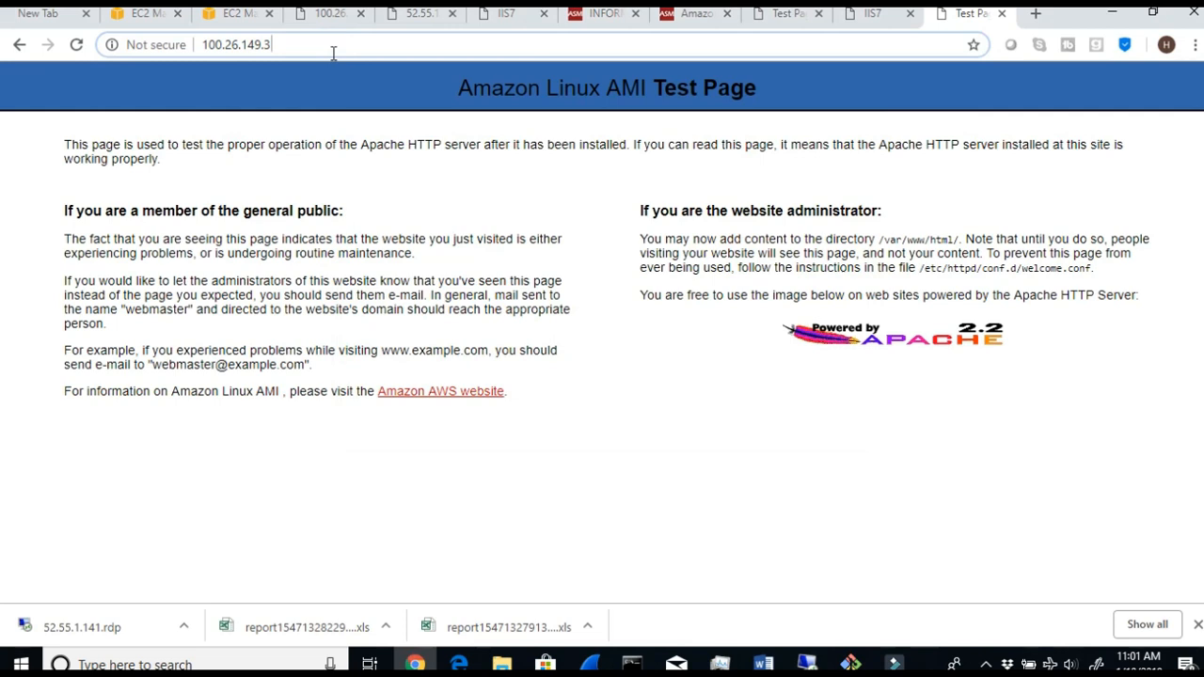
type("/")
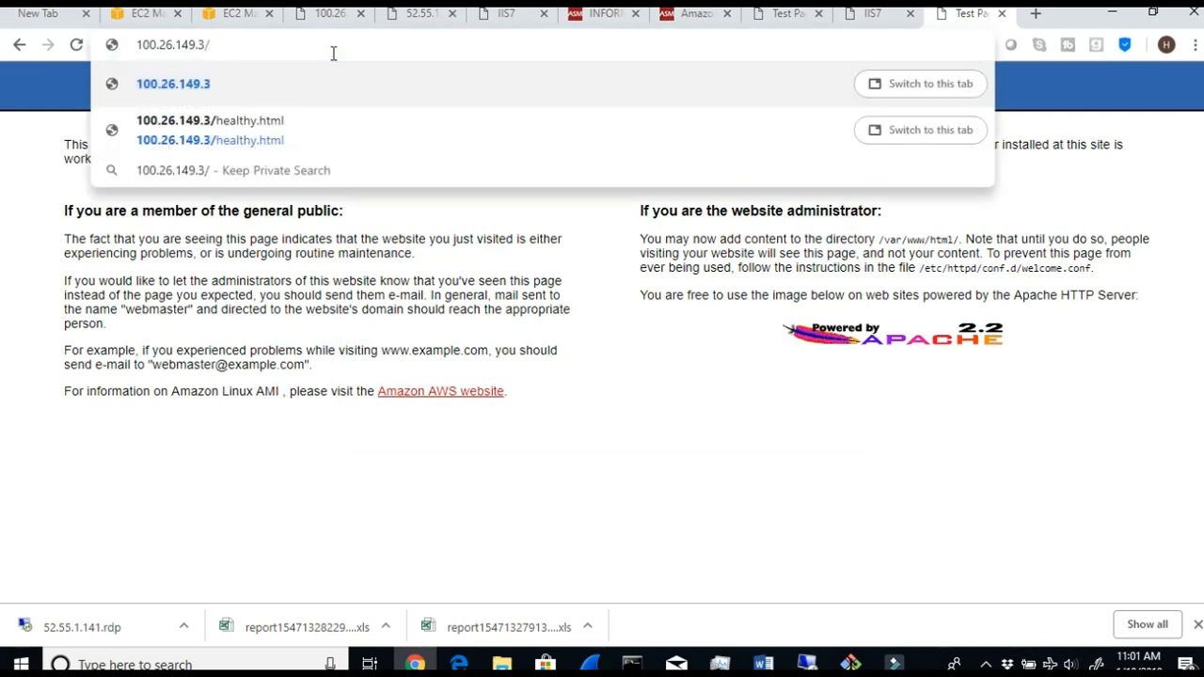
left_click(294, 121)
left_click_drag(208, 73, 11, 75)
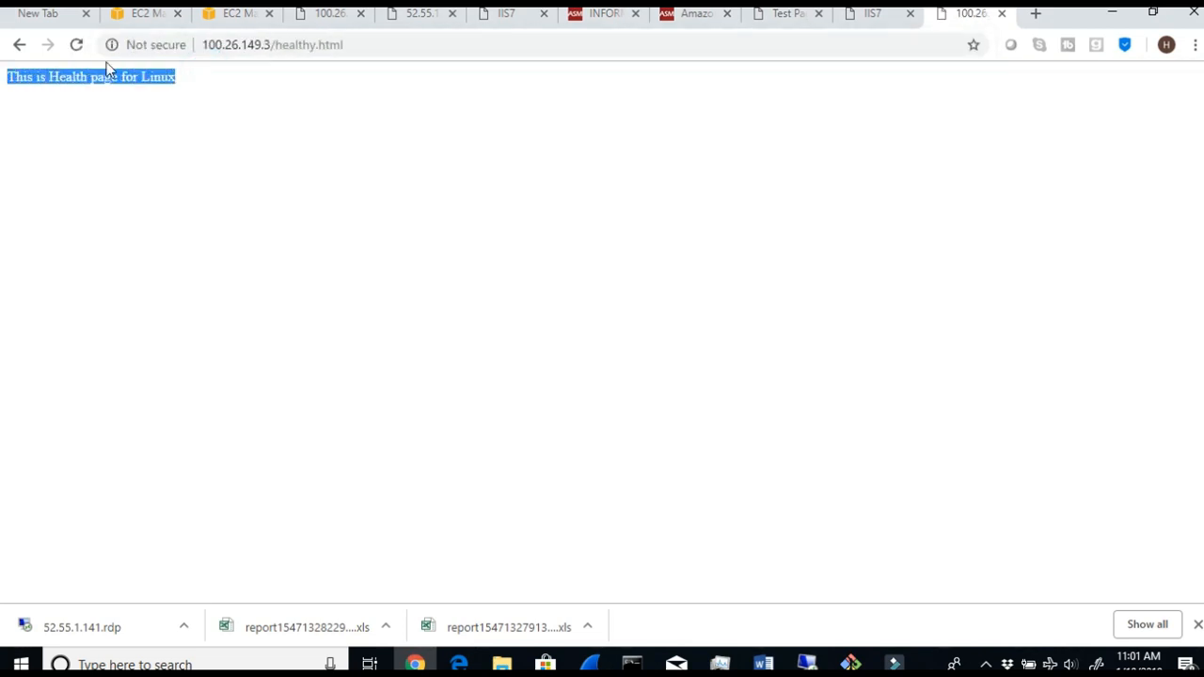
left_click(349, 46)
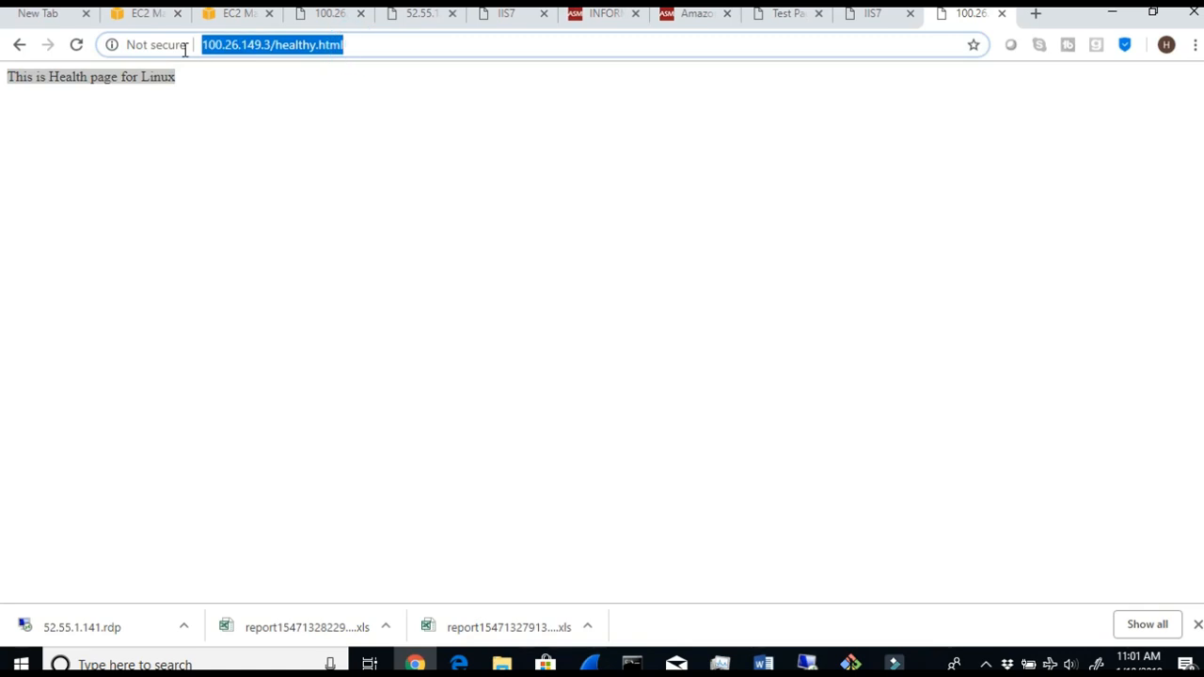
- Open the Windows health page at 52.55.1.141:8080/healthy.html in the IIS7 tab and select its address
left_click(492, 19)
left_click(307, 42)
left_click(308, 43)
type("/he")
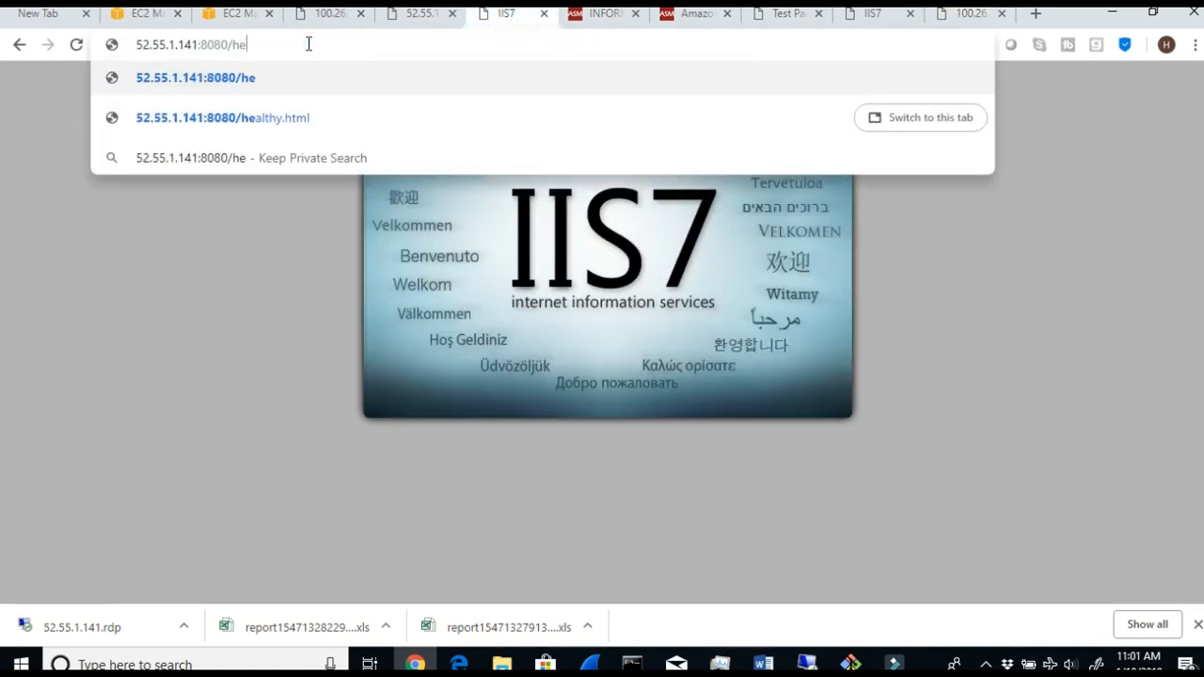
left_click(299, 118)
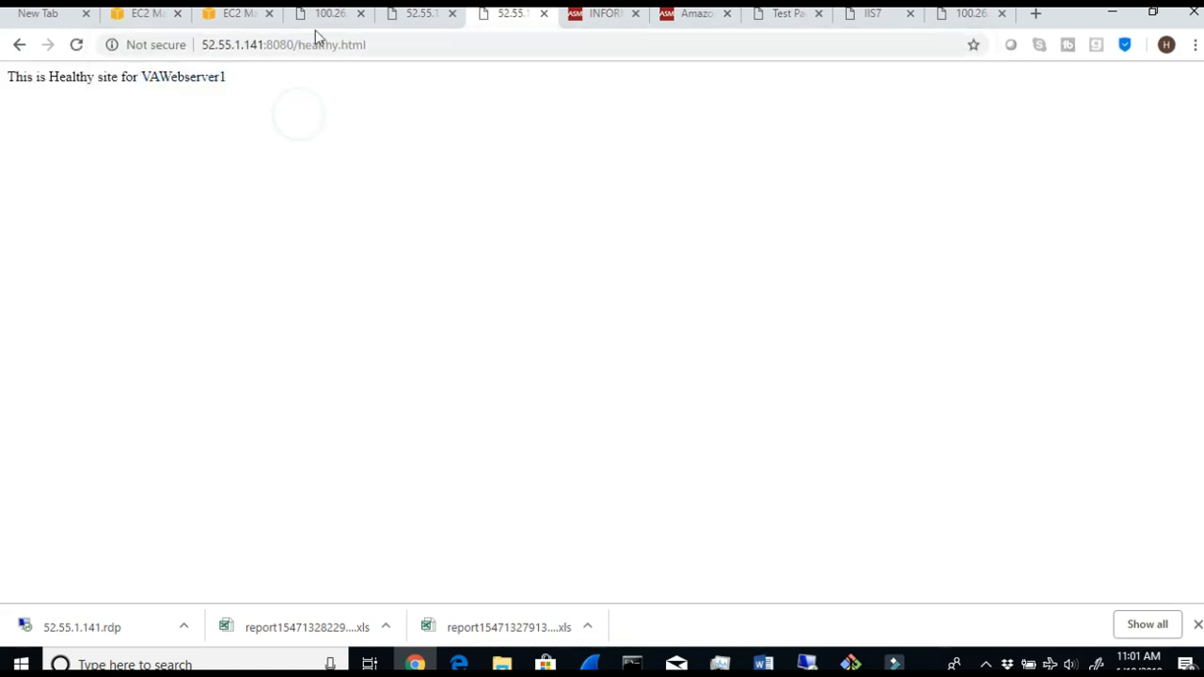
left_click(401, 45)
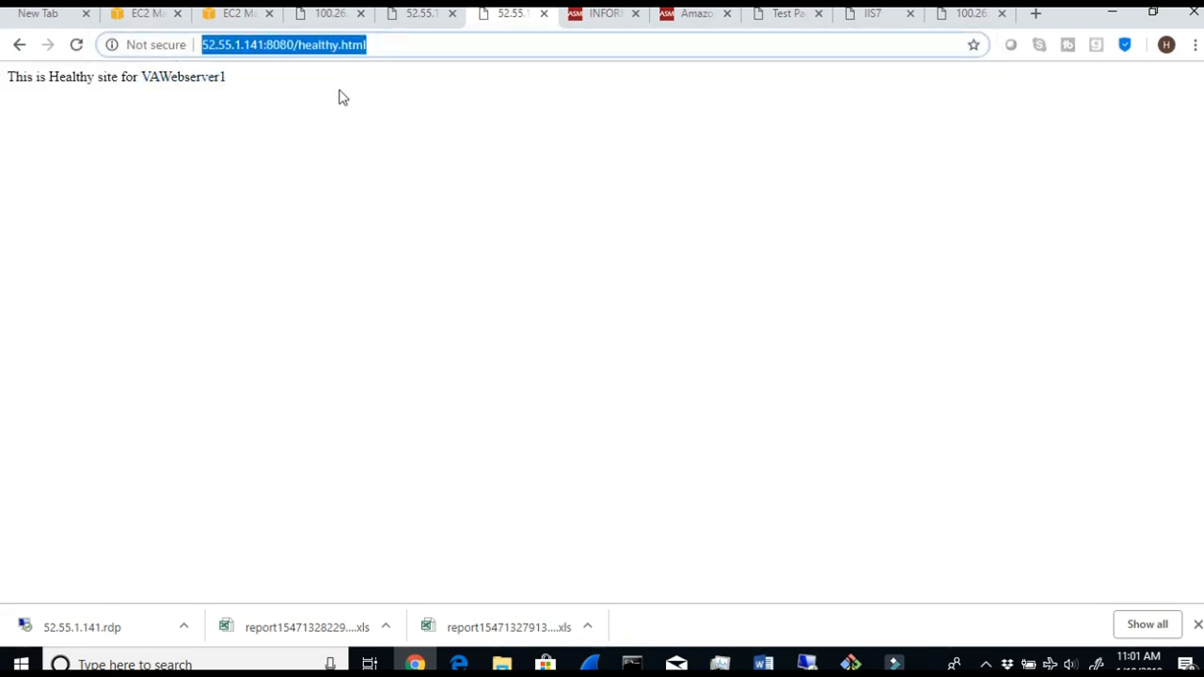
- Minimize the browser, switch to the Word lab document, and review Step 1 and Step 2 below the feature comparison table
left_click(1109, 13)
left_click(763, 663)
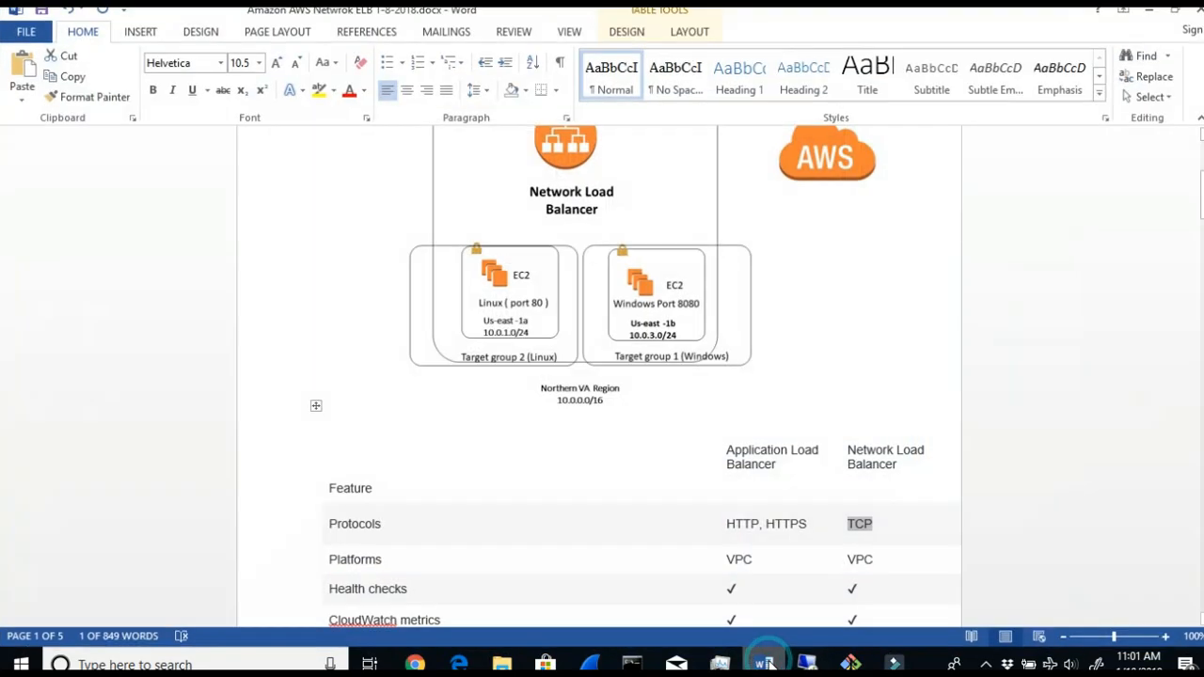
scroll(499, 485, "down", 15)
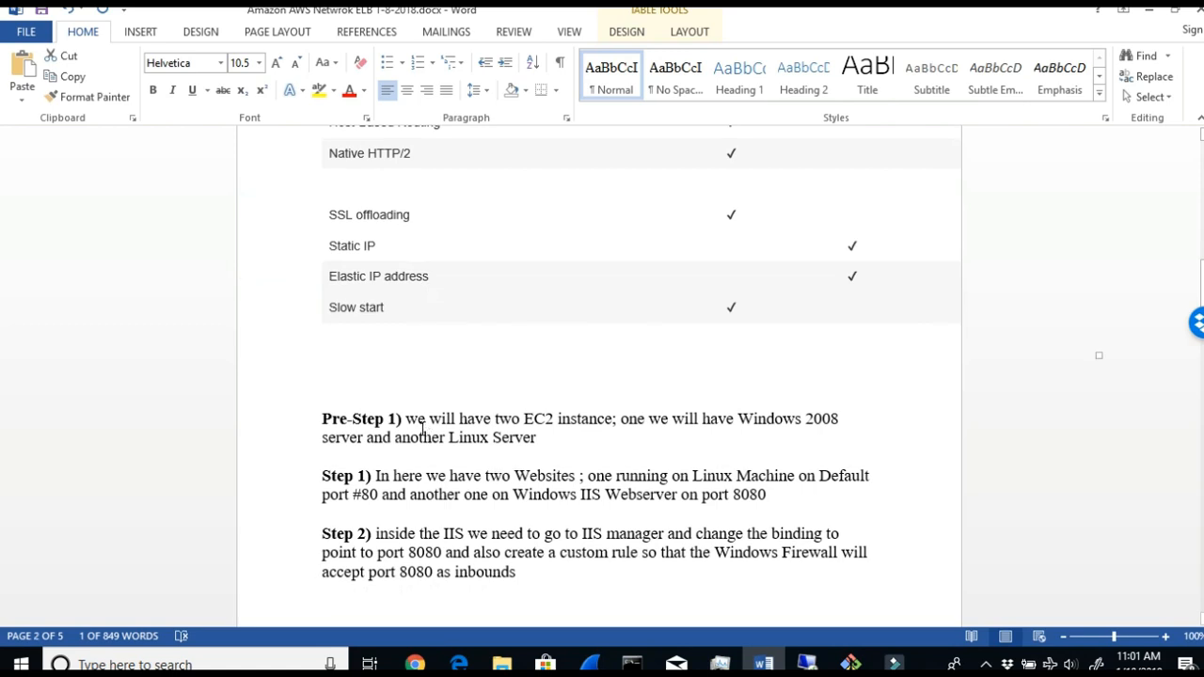
left_click_drag(404, 477, 852, 488)
left_click(503, 489)
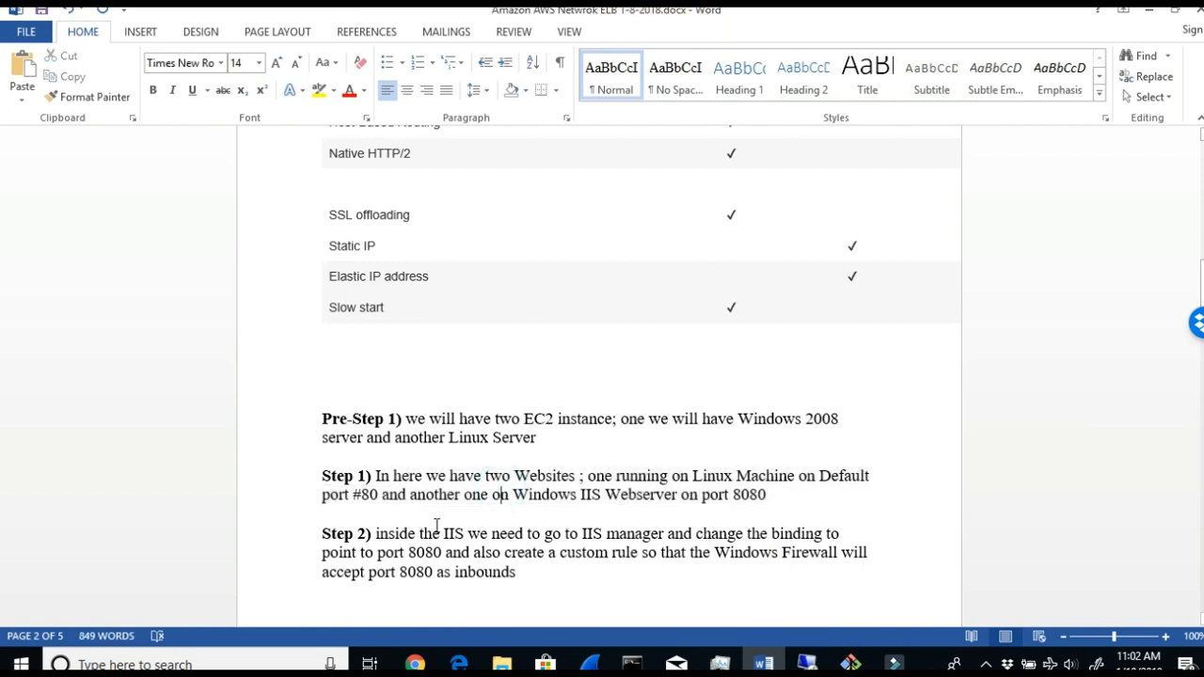
left_click_drag(413, 528, 320, 532)
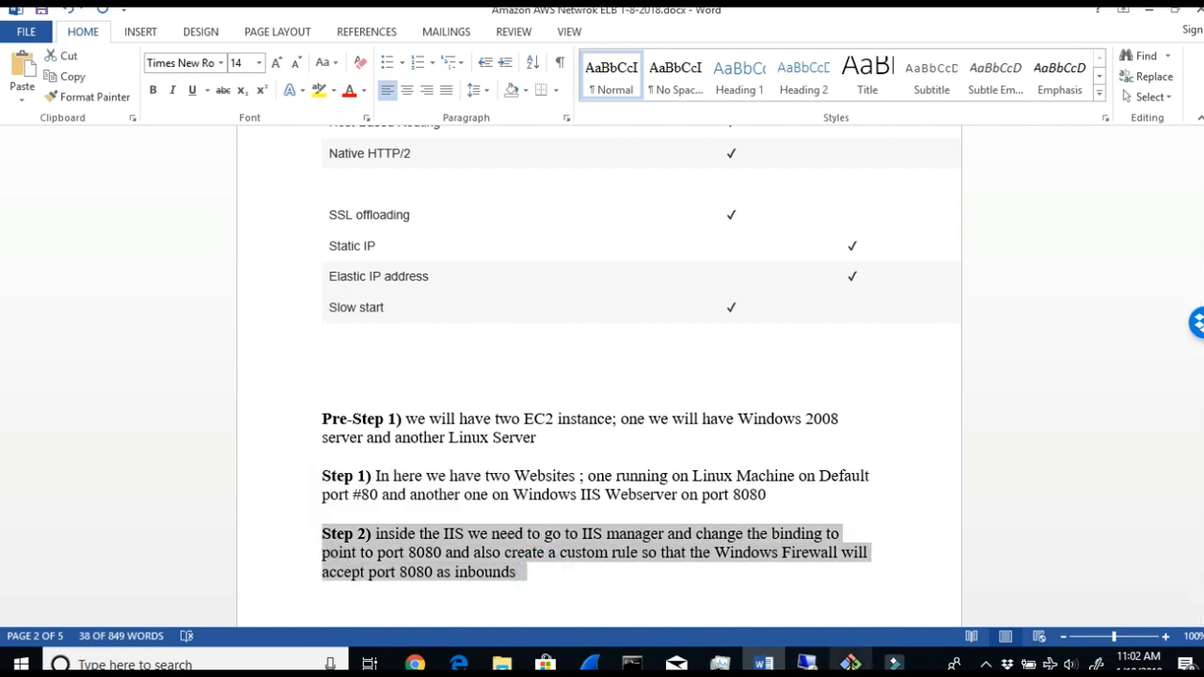
- Switch to the 52.55.1.141 remote desktop session, minimize its Windows Firewall window, and minimize the session
left_click(806, 664)
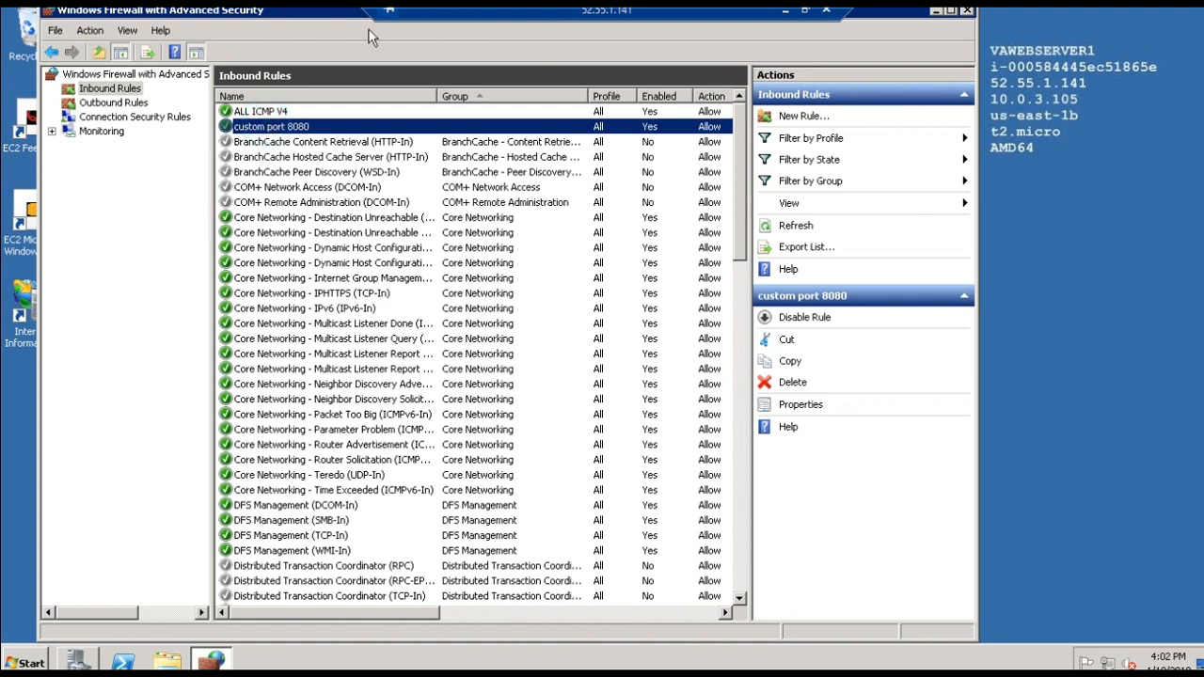
left_click(936, 11)
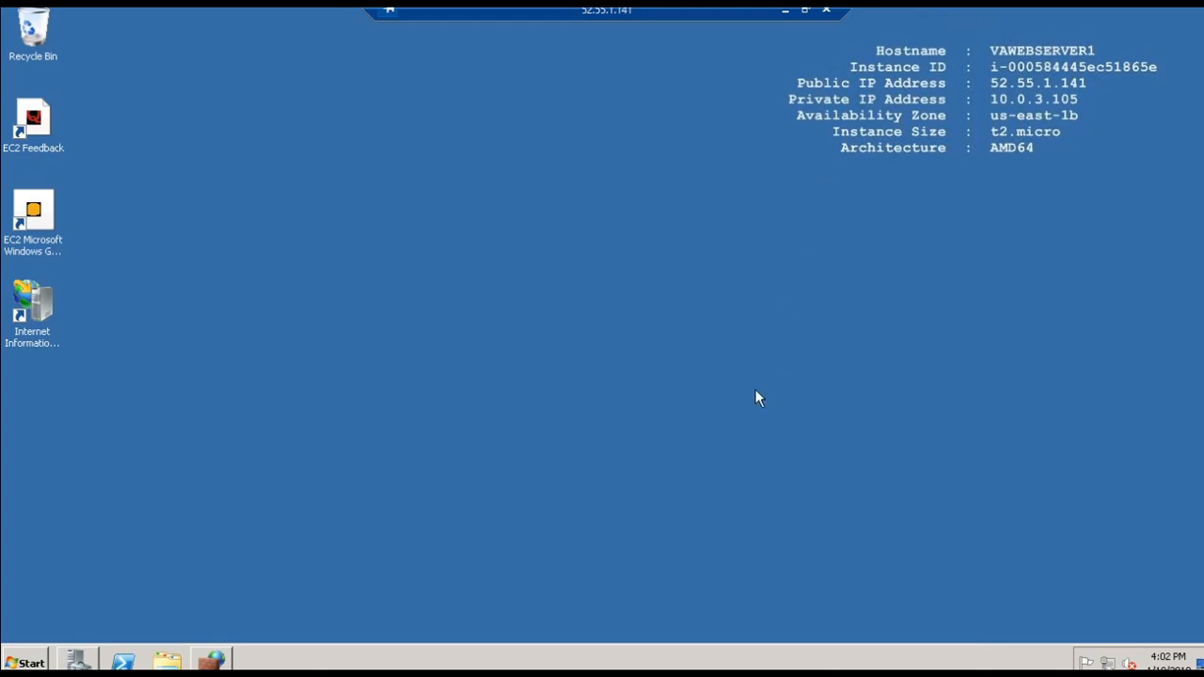
left_click(782, 14)
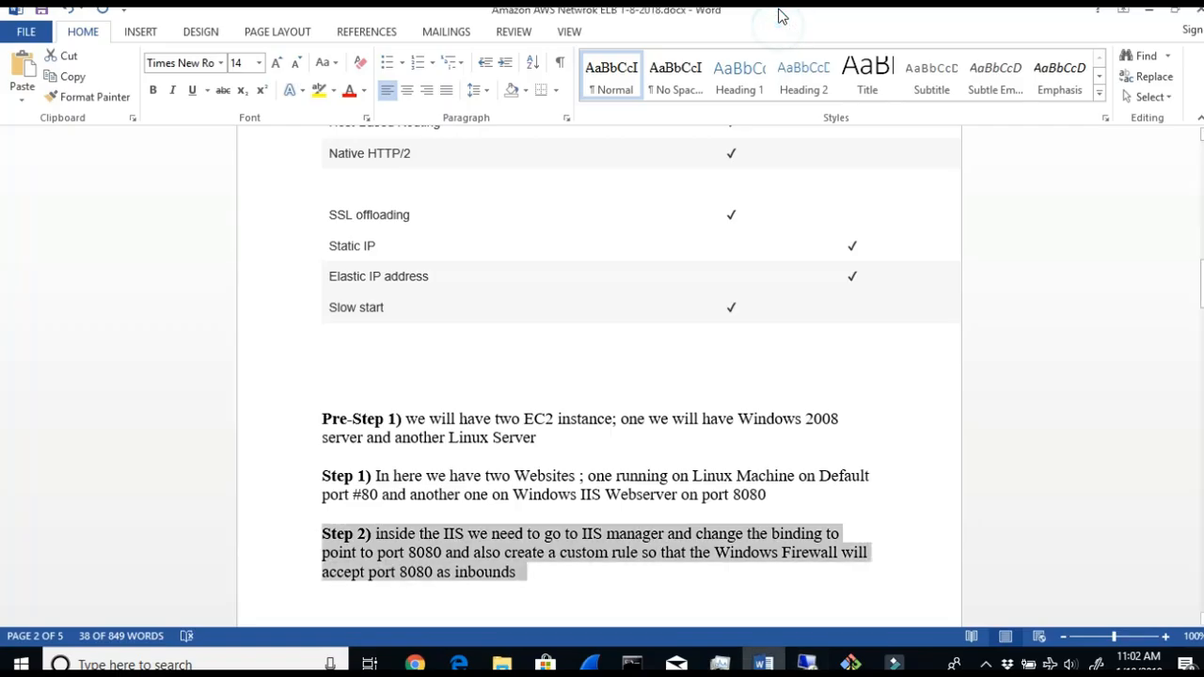
- Read Step 3 about the C:\inetpub\wwwroot folder and the instruction to create healthy.html inside it
scroll(494, 587, "down", 3)
left_click_drag(420, 478, 771, 486)
left_click_drag(481, 503, 305, 486)
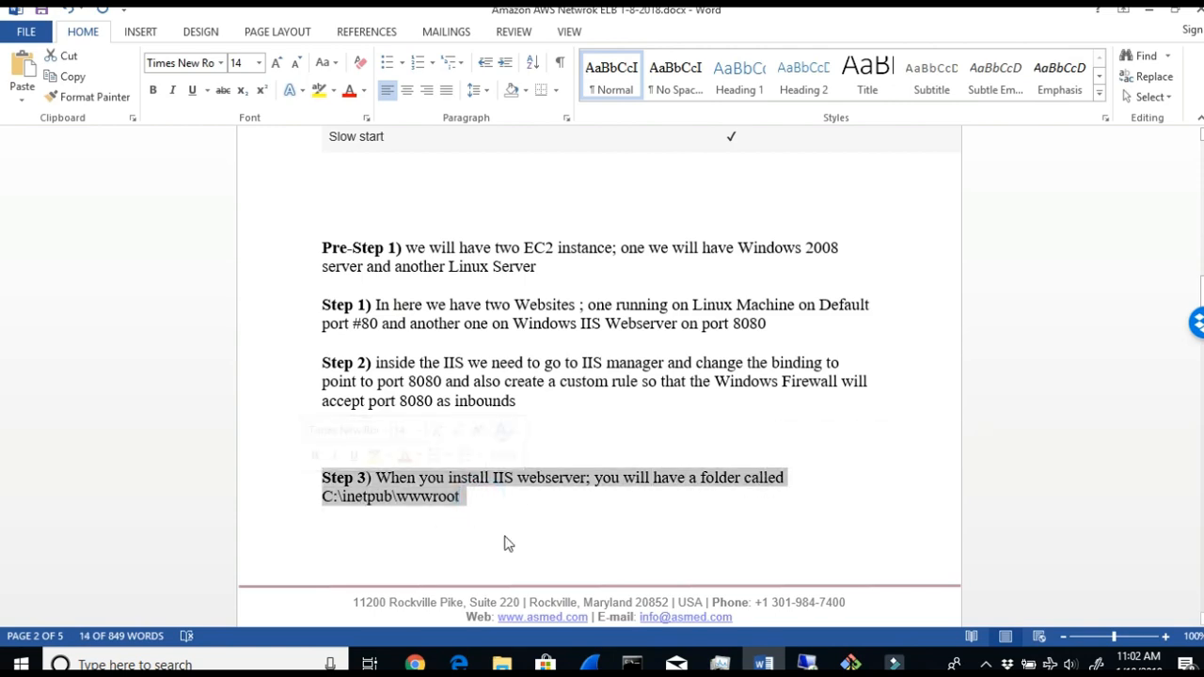
scroll(379, 565, "down", 5)
left_click_drag(373, 559, 858, 557)
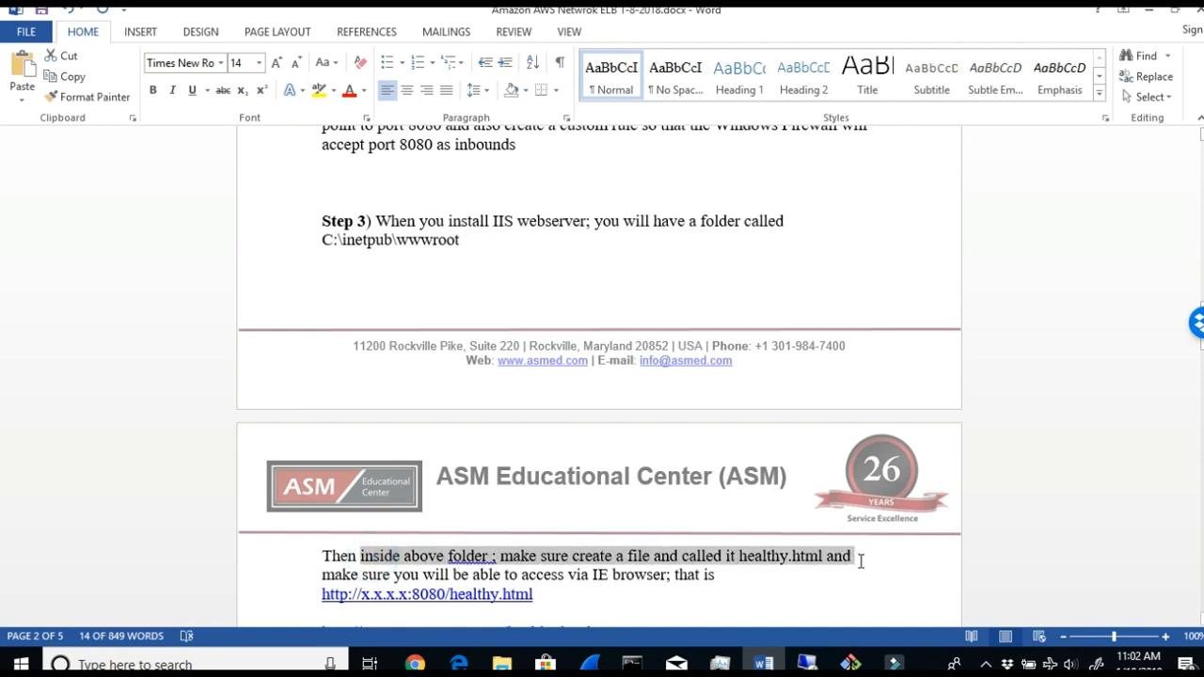
- Switch to the 52.55.1.141 remote desktop session, open C:\inetpub\wwwroot in the file explorer and select healthy.html
left_click_drag(322, 575, 700, 578)
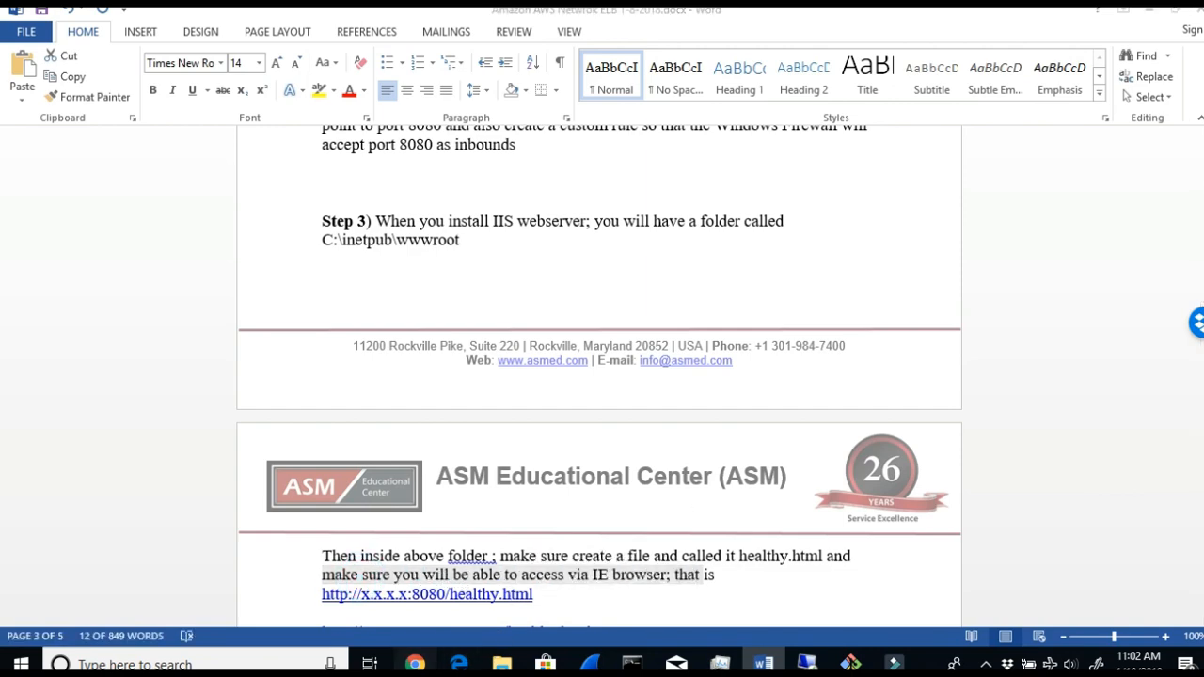
left_click(414, 664)
left_click(807, 663)
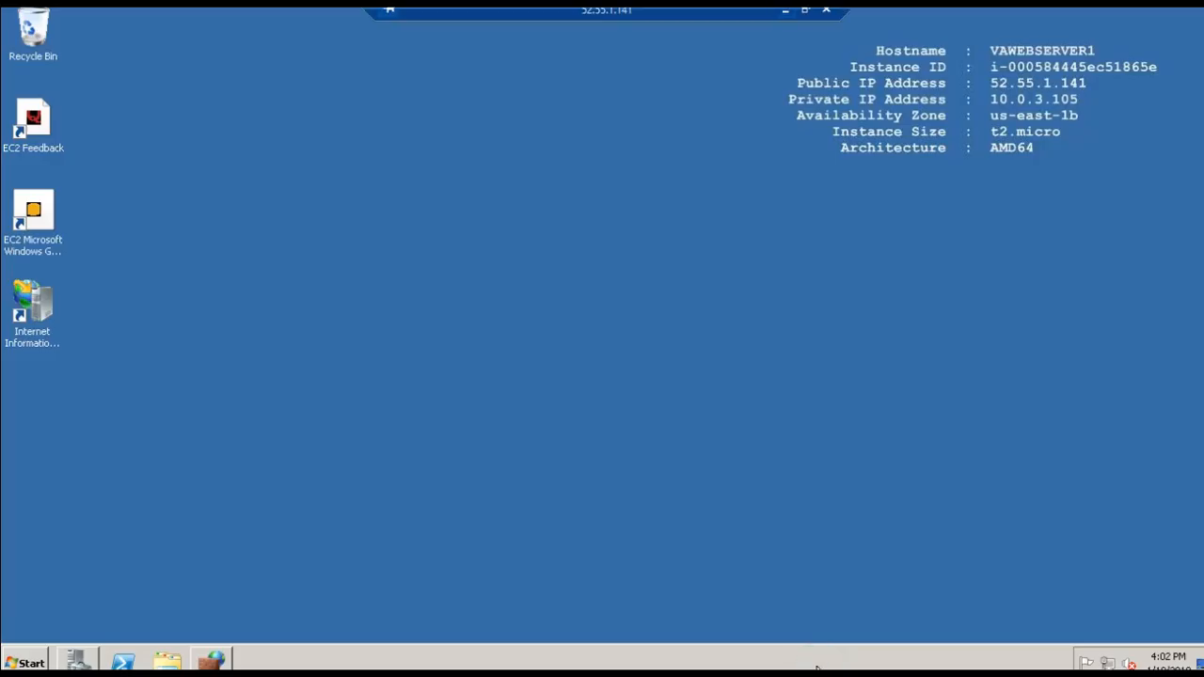
left_click(164, 660)
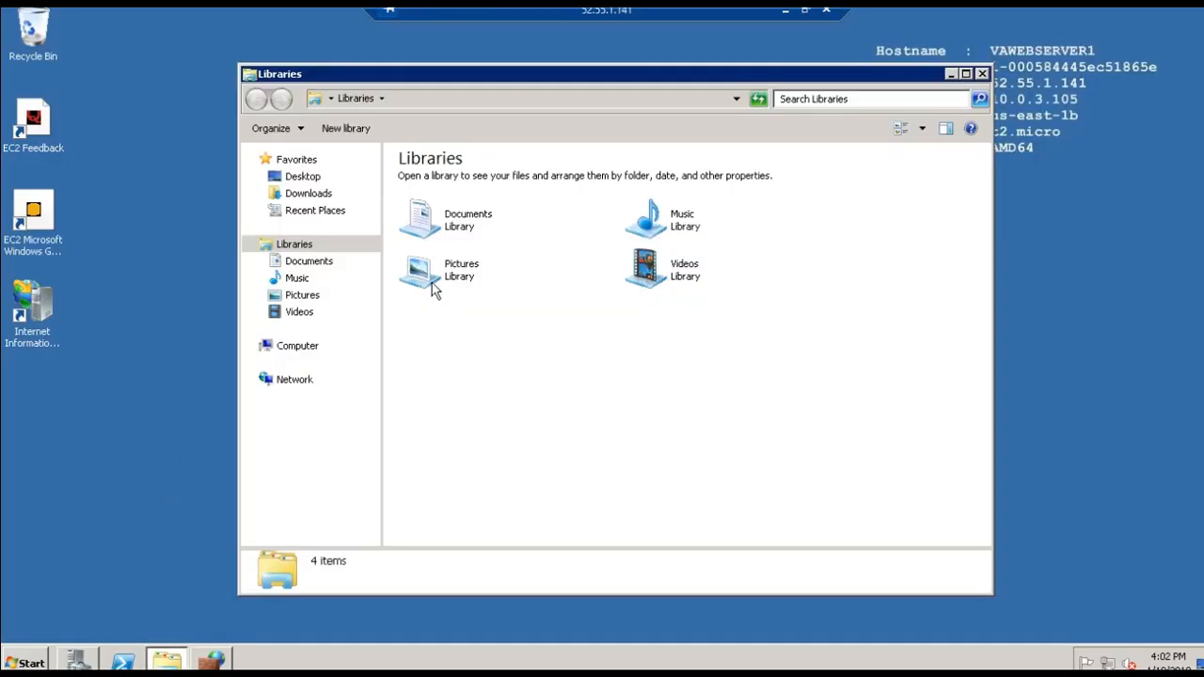
left_click(278, 348)
double_click(459, 196)
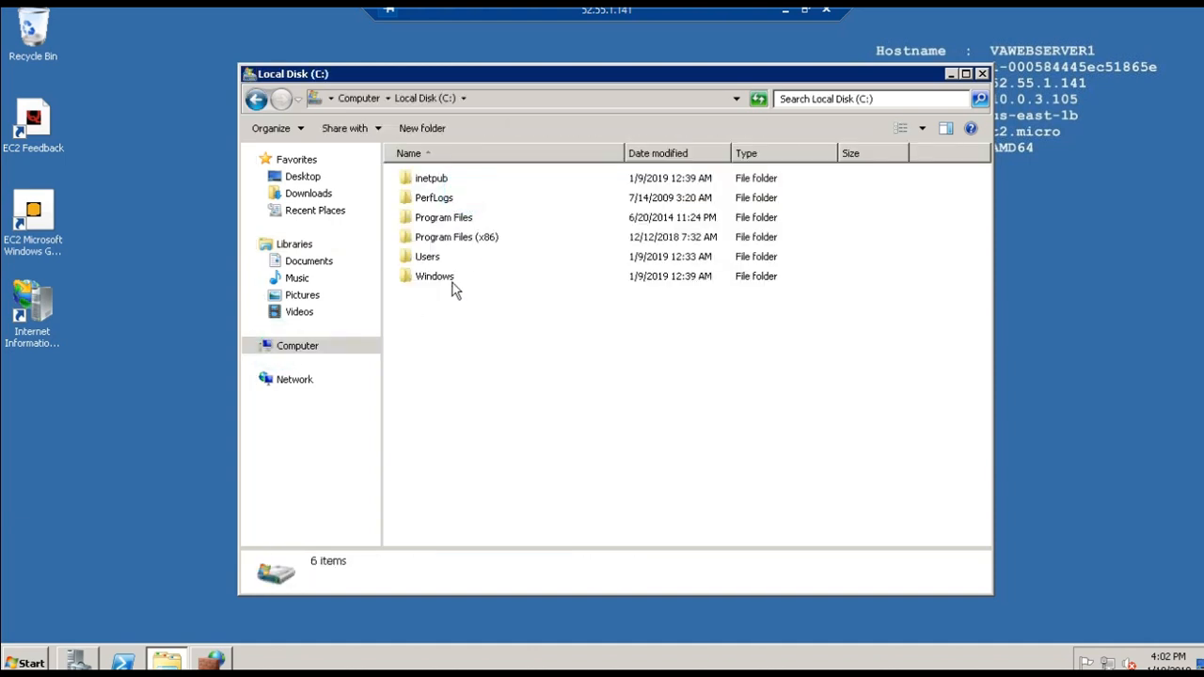
double_click(431, 180)
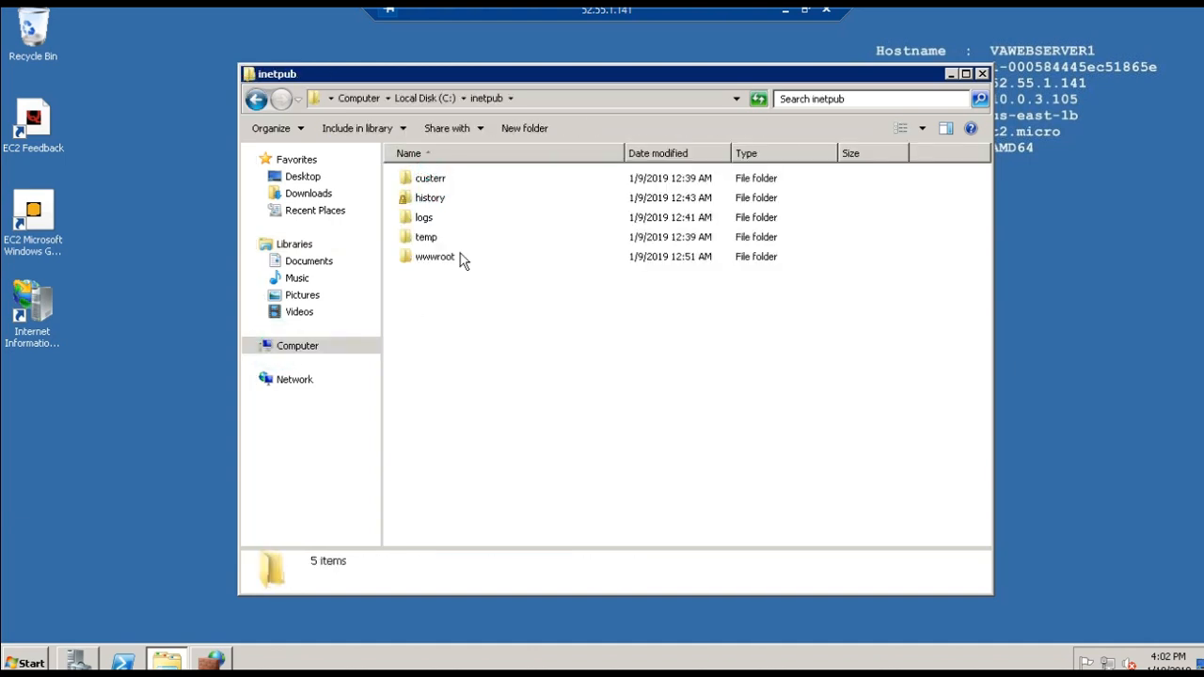
double_click(459, 264)
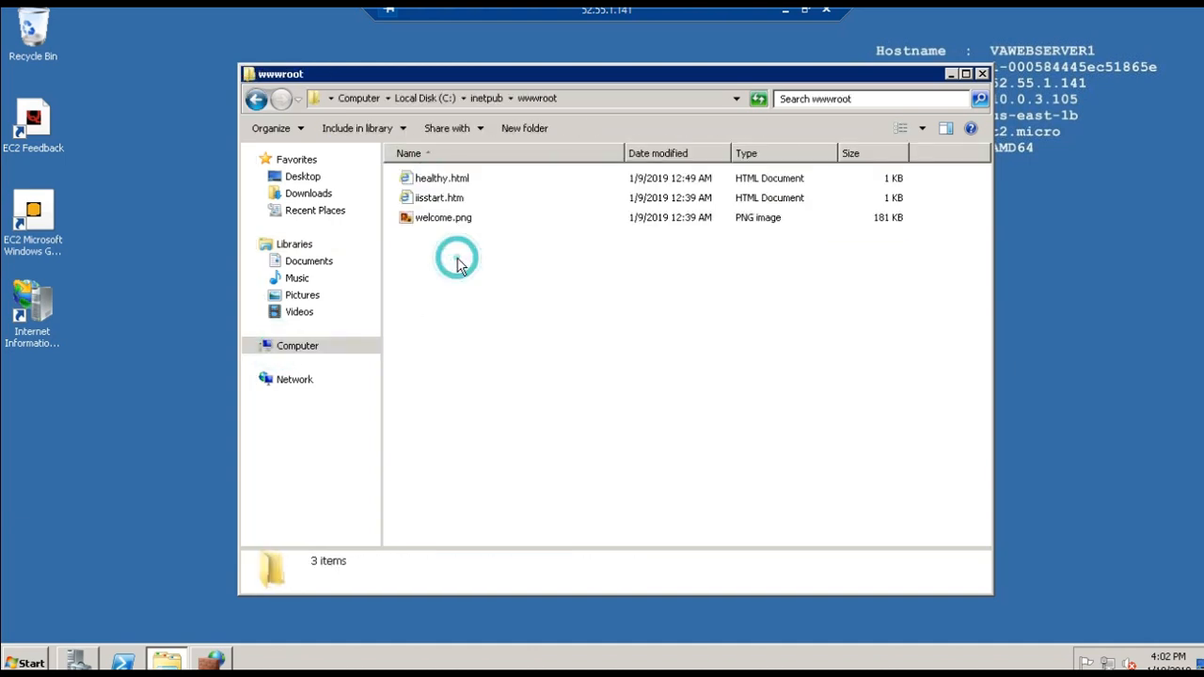
left_click(438, 179)
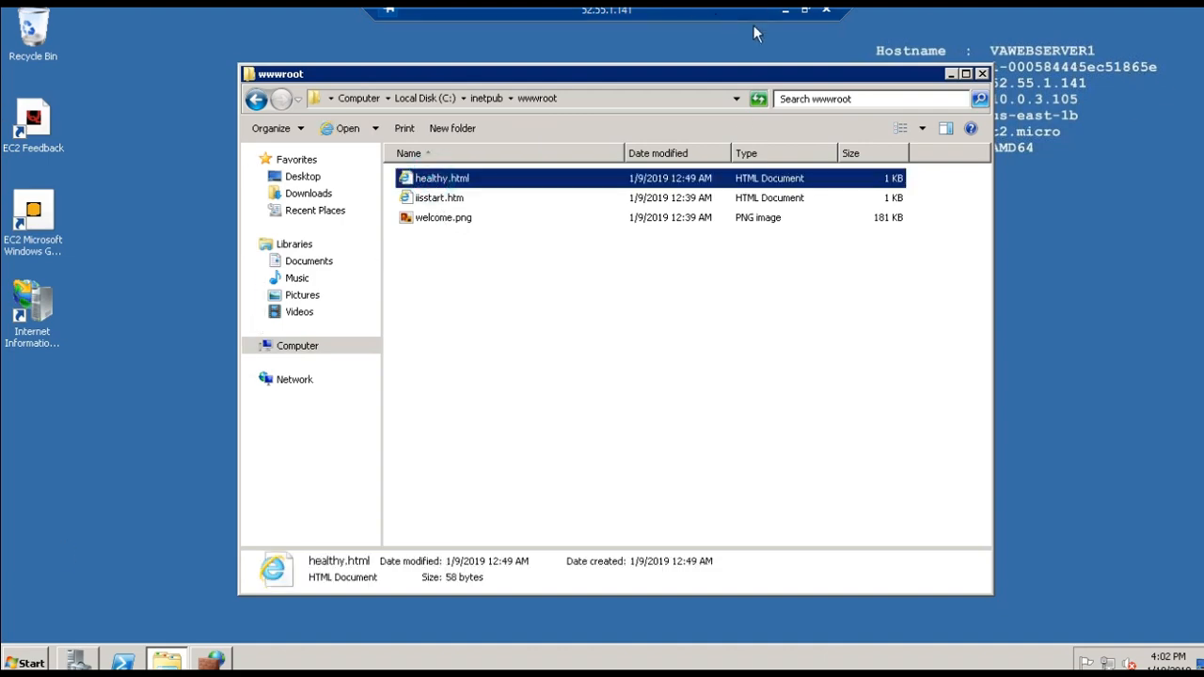
- Minimize the remote session, return to the Word lab document, and read Step 4 about healthy.html in the Linux /var/www/html folder
left_click(787, 13)
left_click_drag(395, 37, 157, 25)
left_click(763, 664)
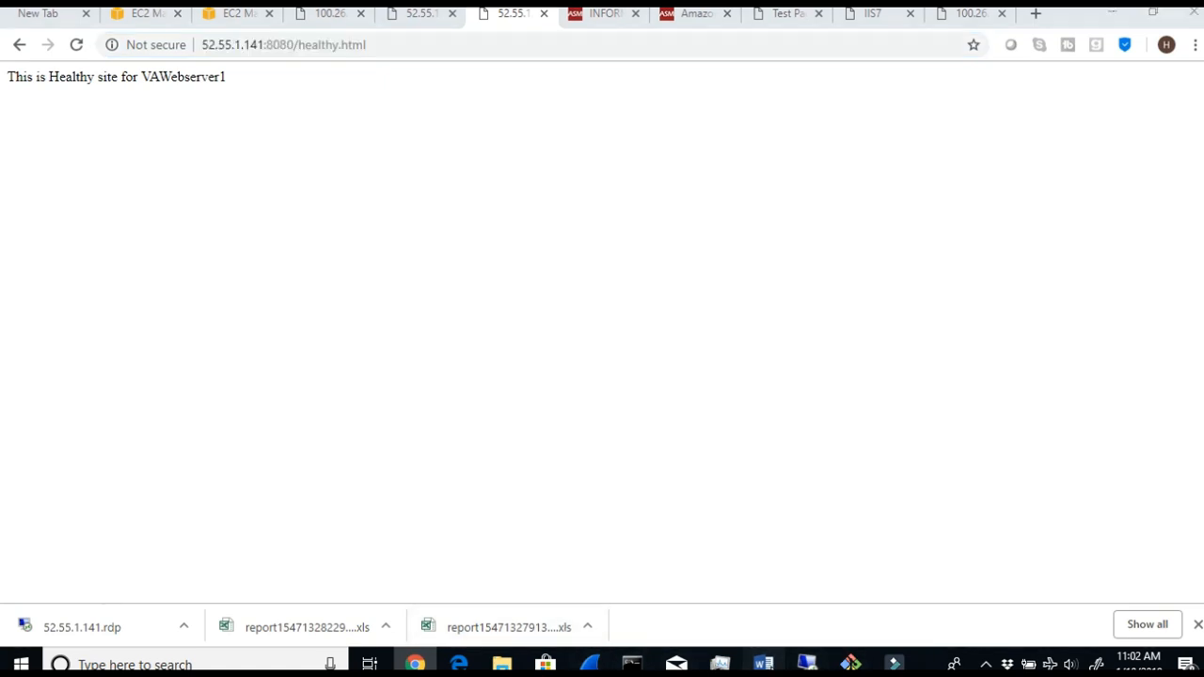
scroll(580, 547, "down", 1)
scroll(580, 547, "down", 2)
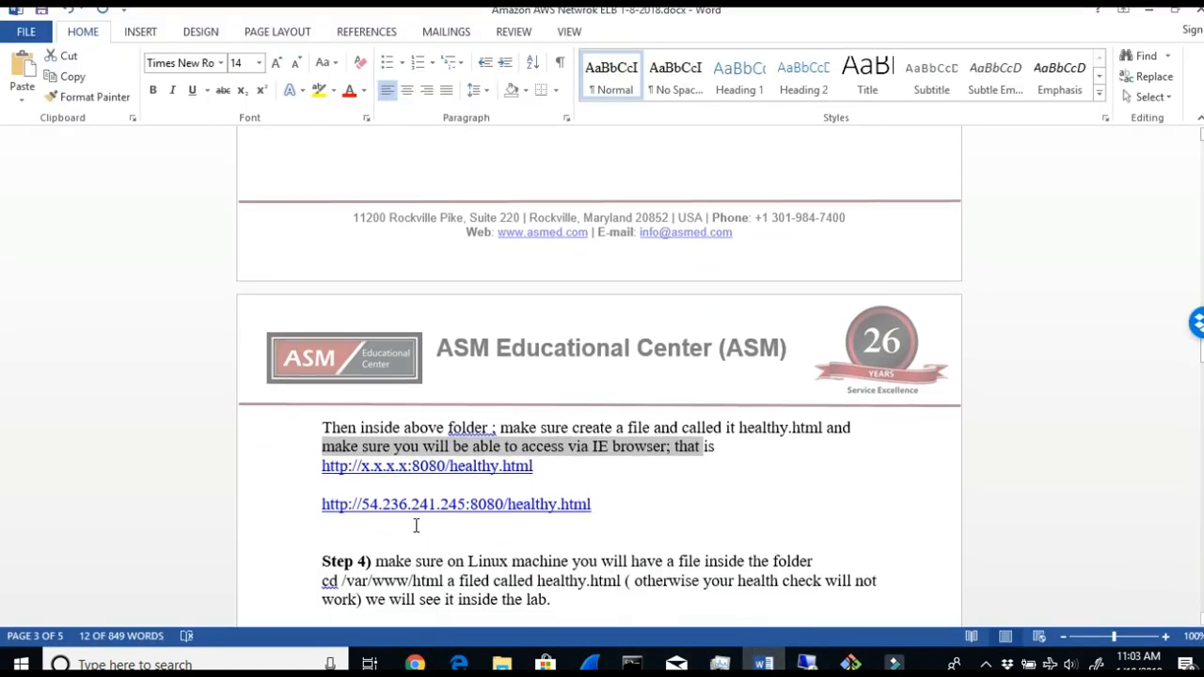
scroll(594, 504, "down", 2)
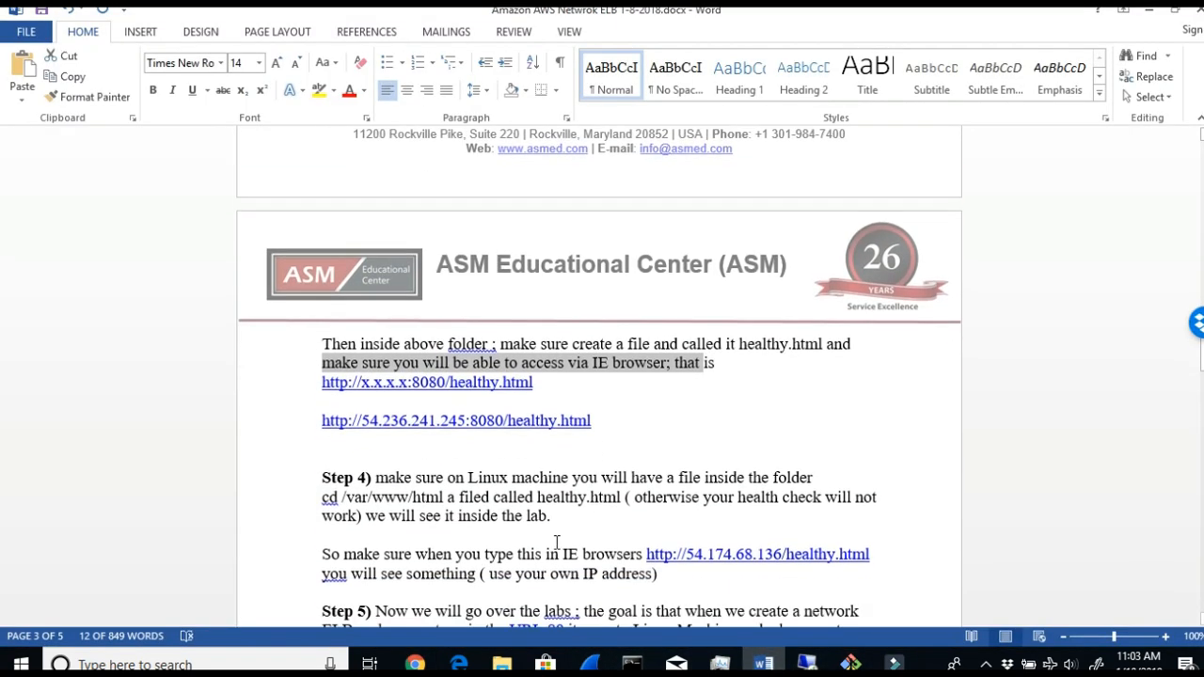
left_click_drag(435, 476, 747, 476)
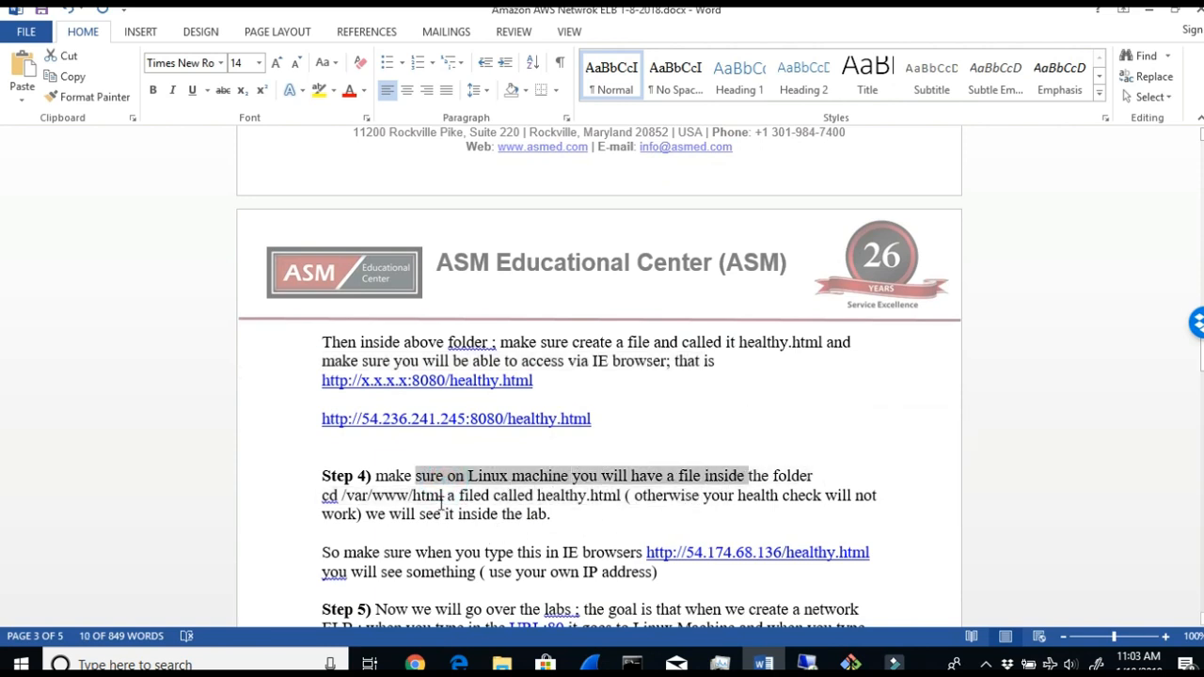
double_click(611, 496)
left_click_drag(704, 496, 859, 508)
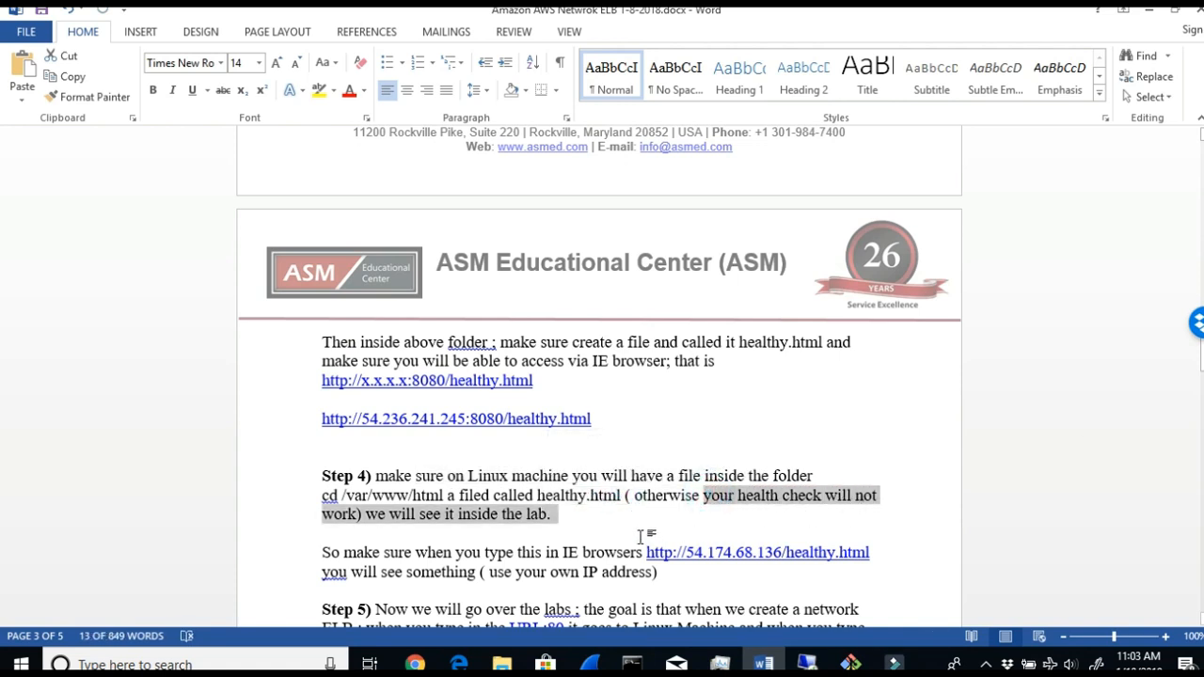
mouse_move(416, 555)
left_mouse_down()
mouse_move(515, 555)
mouse_move(324, 536)
mouse_move(788, 567)
mouse_move(713, 564)
left_mouse_up()
left_click(867, 580)
scroll(855, 574, "down", 2)
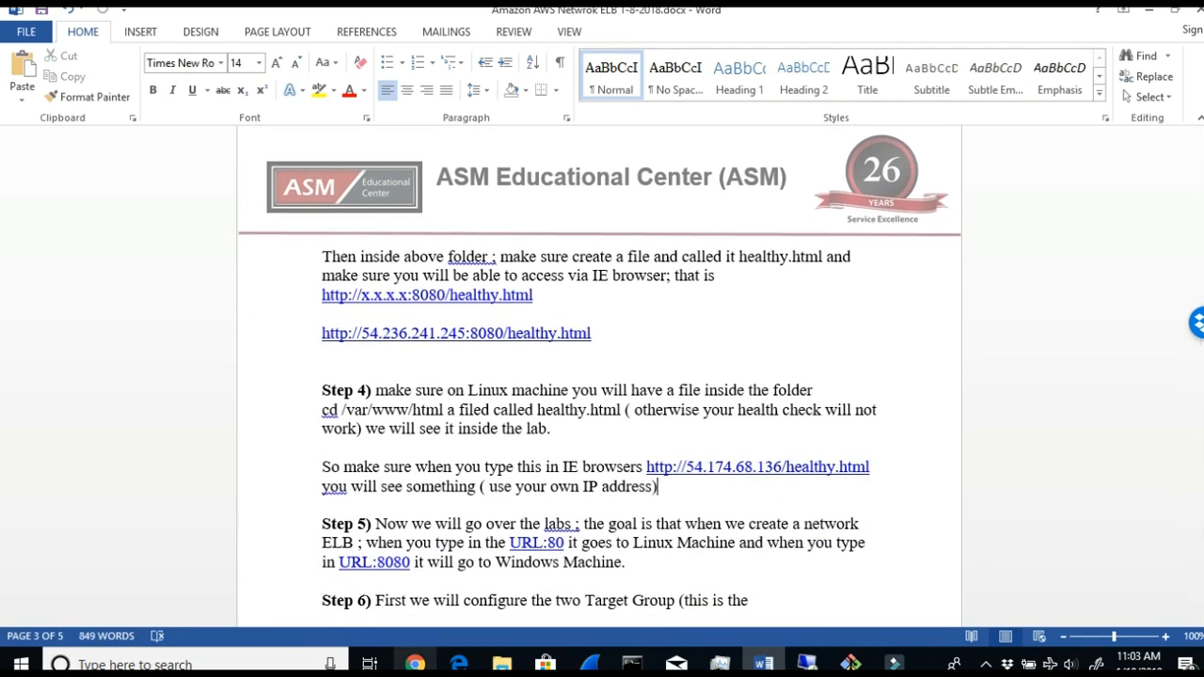
- Switch to the browser's Linux health page tab and load the server's root page at 100.26.149.3
left_click(415, 664)
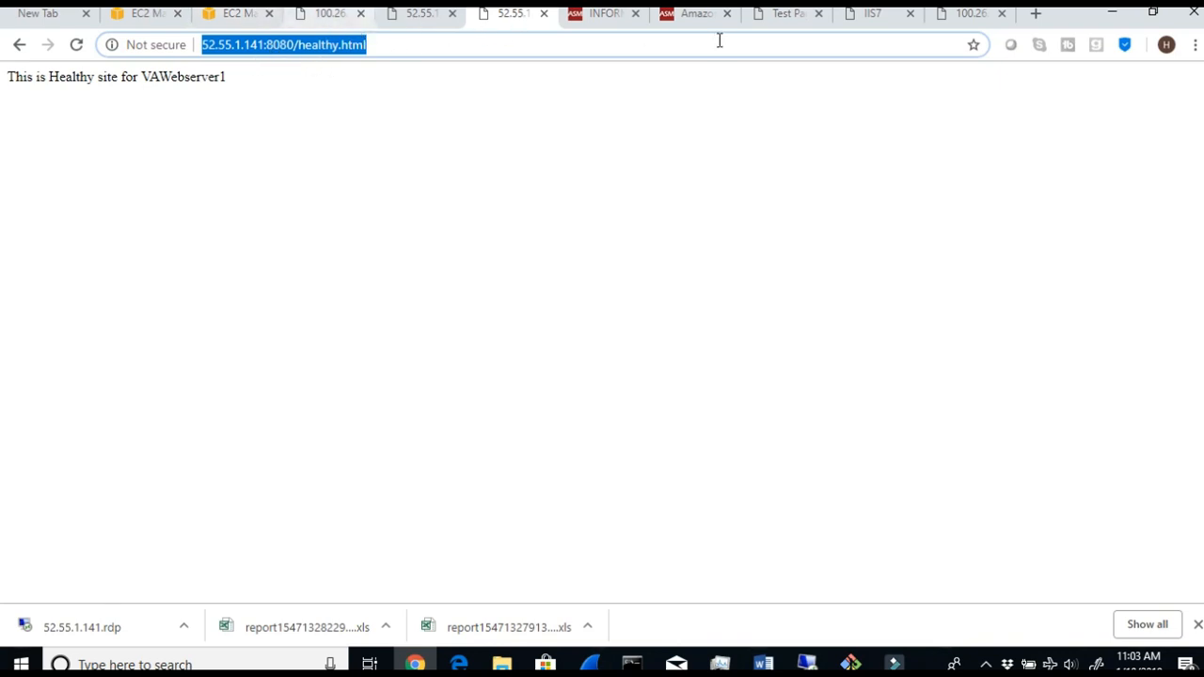
left_click(930, 19)
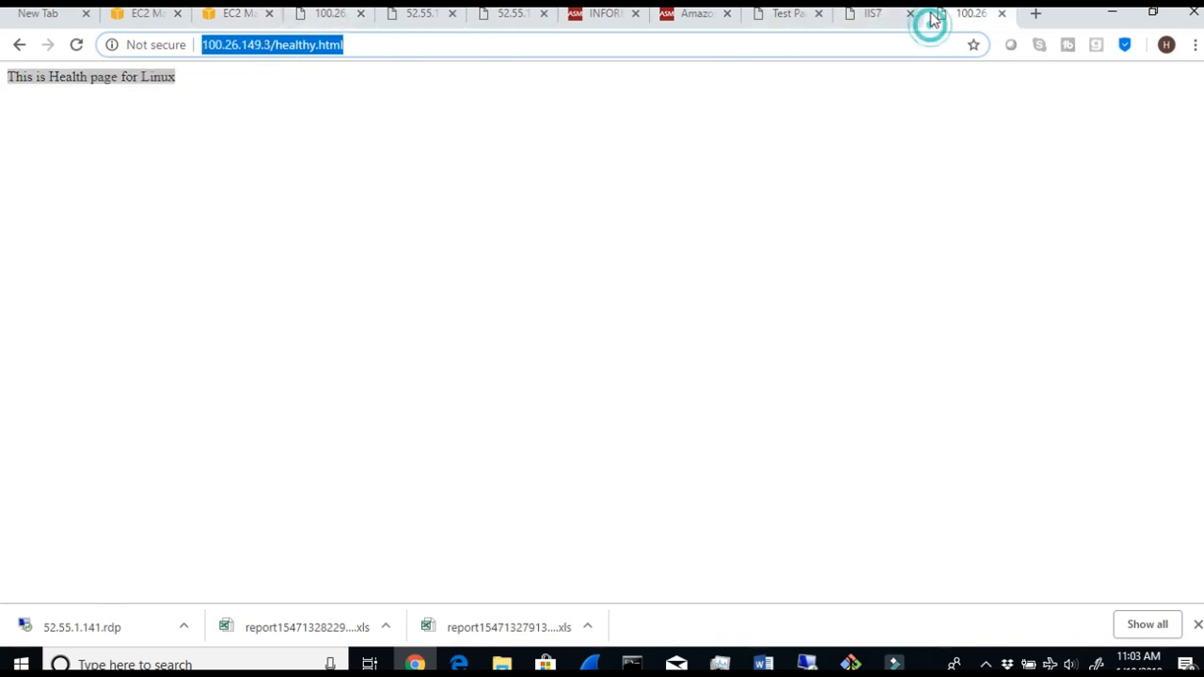
left_click(364, 46)
key("BackSpace")
key("BackSpace")
key("BackSpace")
key("BackSpace")
key("BackSpace")
key("BackSpace")
key("BackSpace")
key("BackSpace")
key("BackSpace")
key("BackSpace")
key("BackSpace")
key("BackSpace")
key("BackSpace")
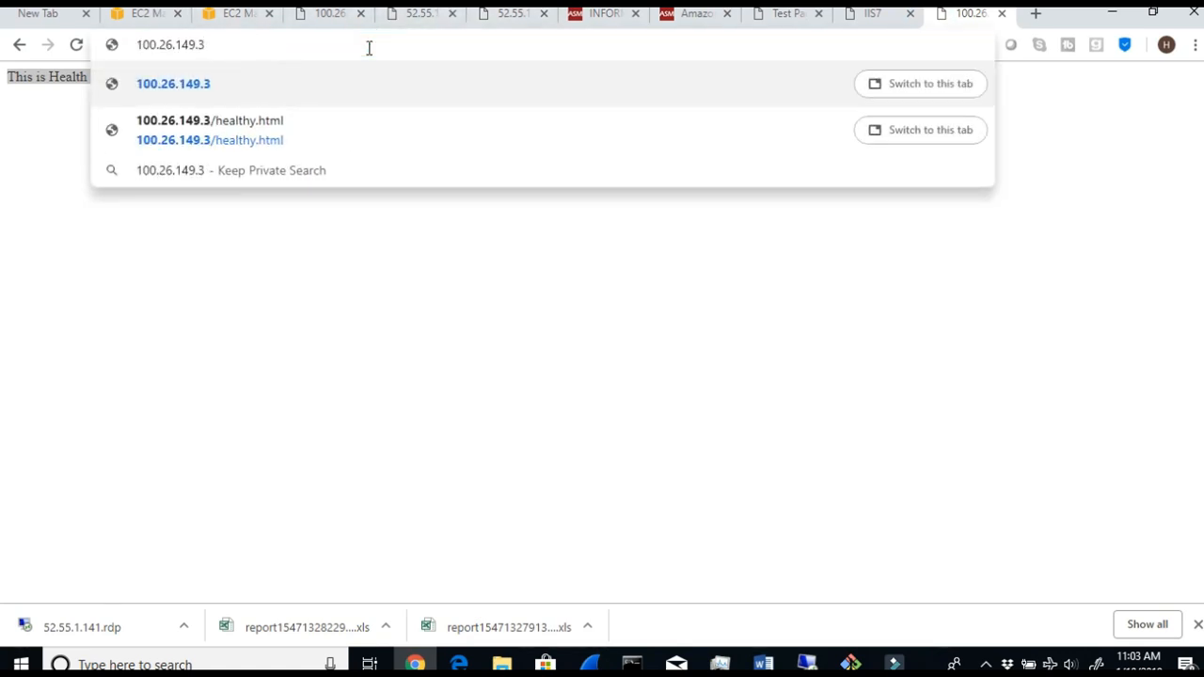
key("Return")
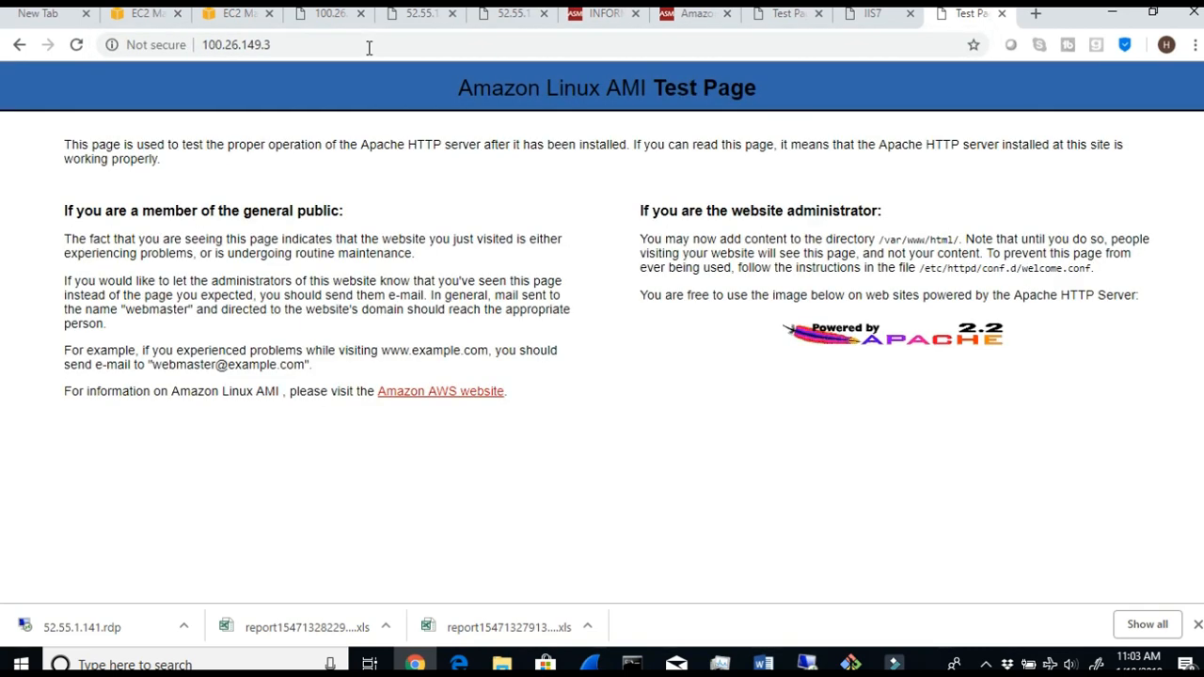
- Load the Linux health page at 100.26.149.3/healthy.html and select its text
left_click(369, 46)
left_click(339, 44)
type("/h")
left_click(310, 83)
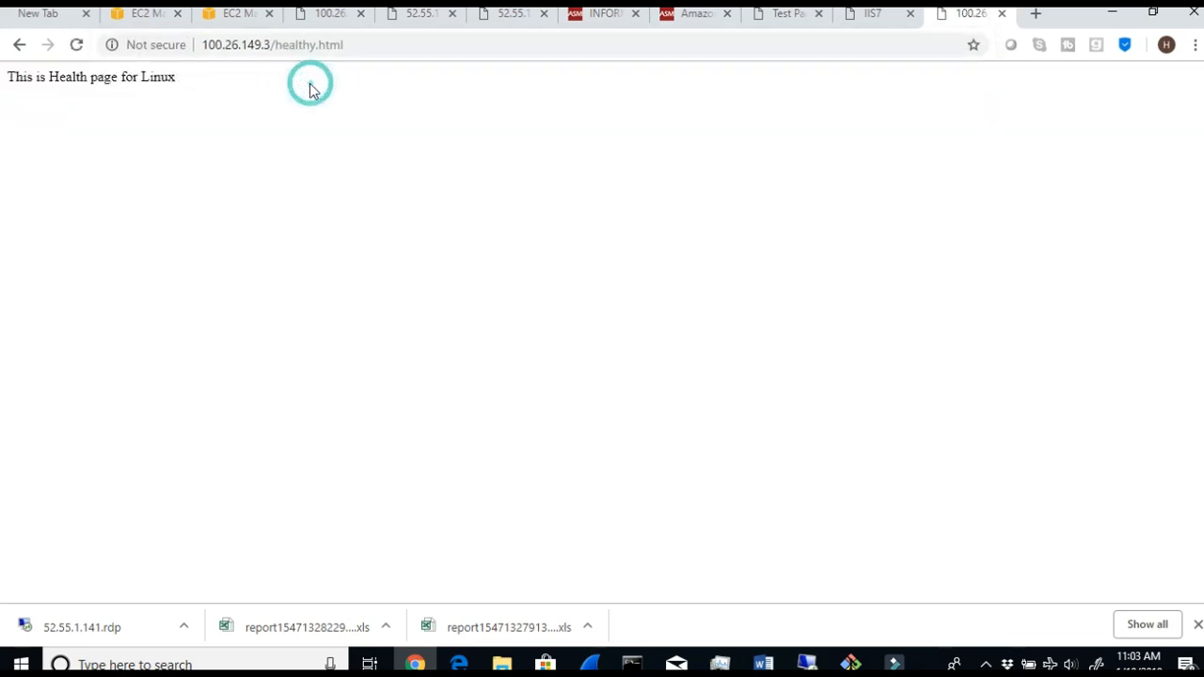
left_click_drag(230, 77, 11, 71)
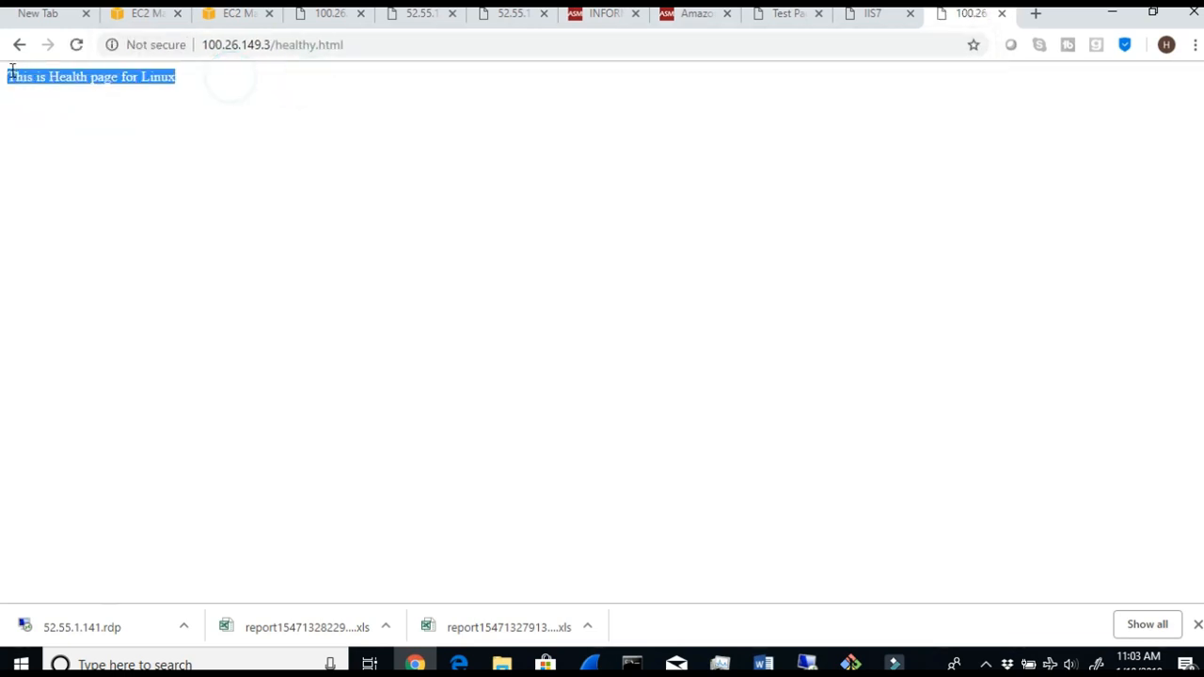
- Minimize the browser and read Step 6 in the Word document about configuring two target groups before creating the Network ELB
left_click(1110, 13)
scroll(533, 570, "down", 1)
scroll(533, 571, "down", 1)
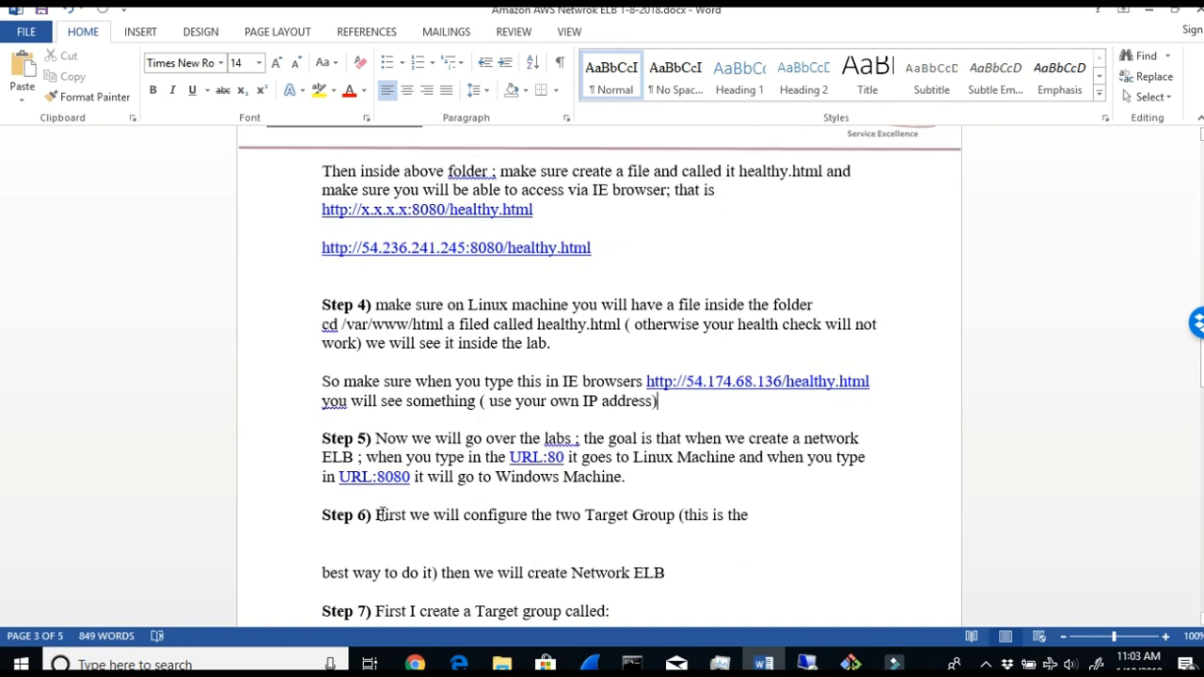
left_click_drag(376, 515, 618, 529)
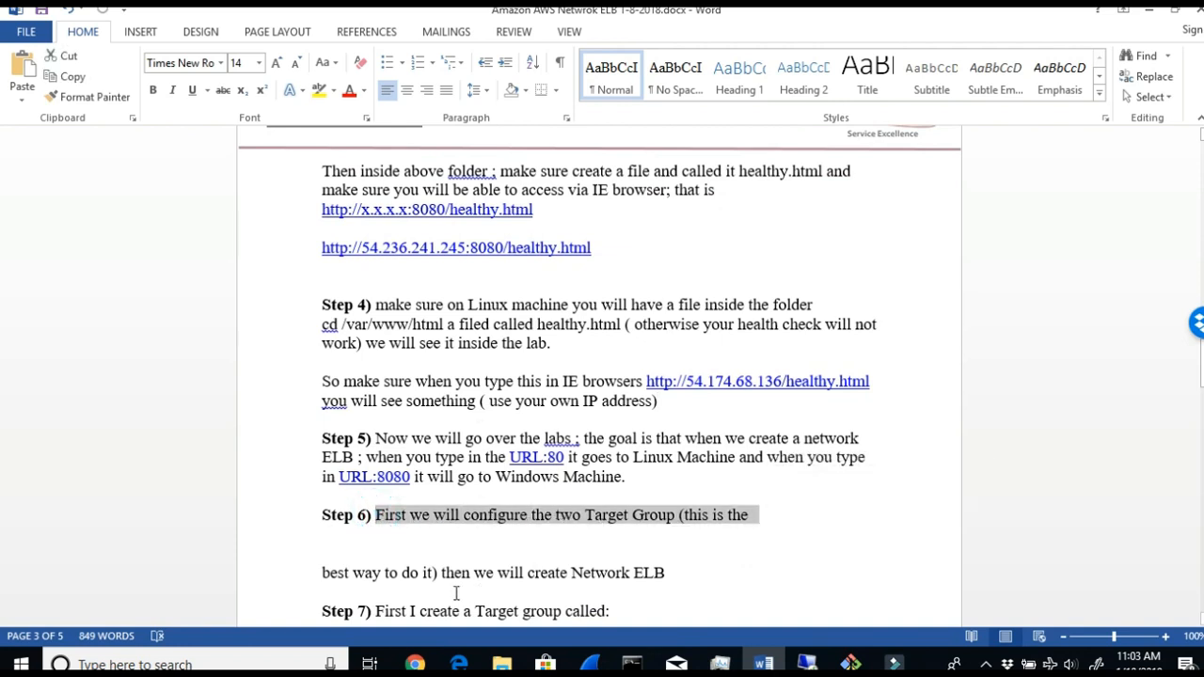
left_click_drag(433, 572, 693, 575)
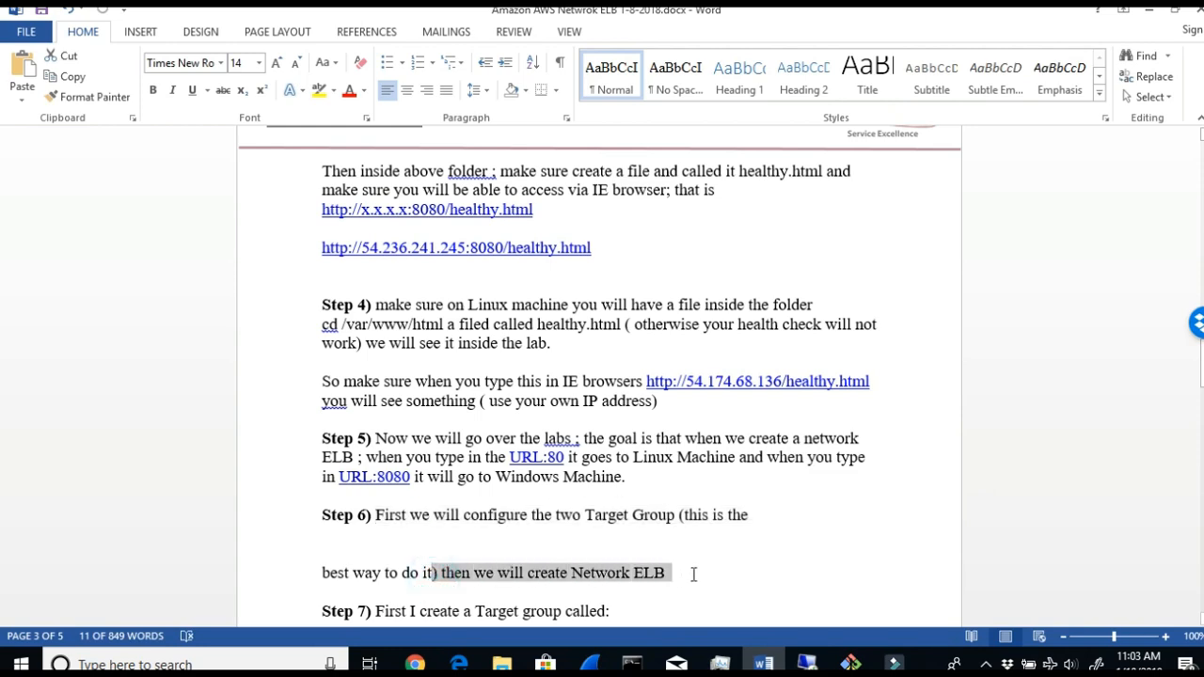
- Switch to the EC2 console, view the Load Balancers and Target Groups pages, and look at the load balancer types before going back
left_click(415, 664)
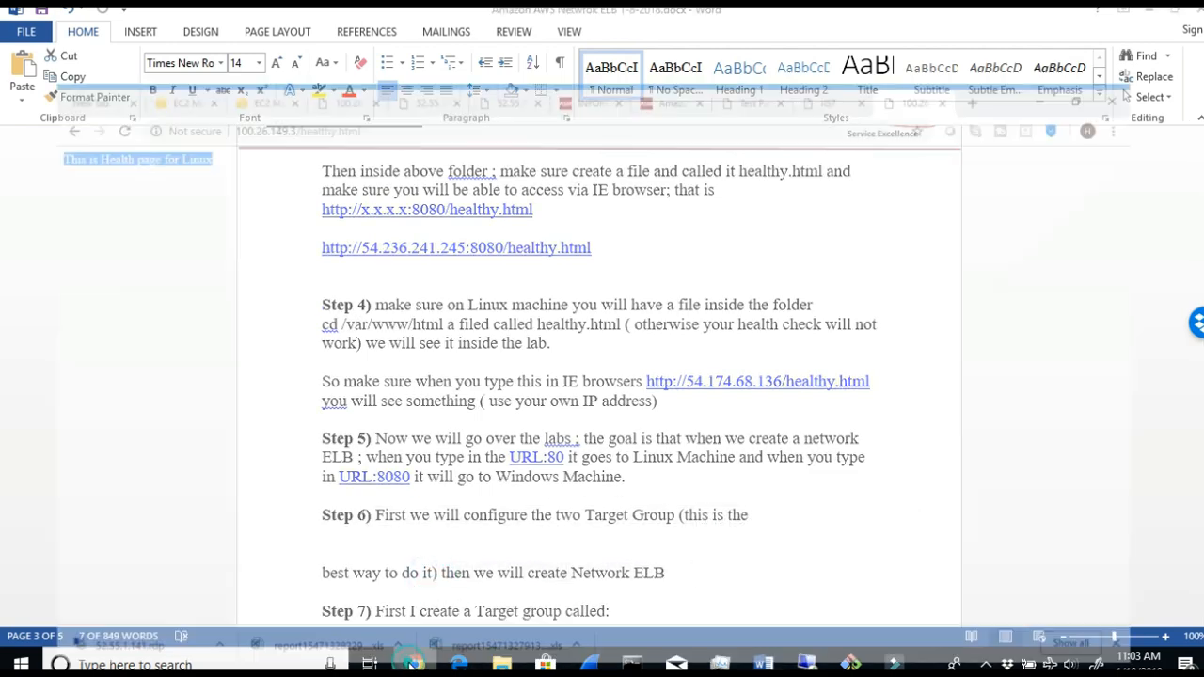
left_click(152, 14)
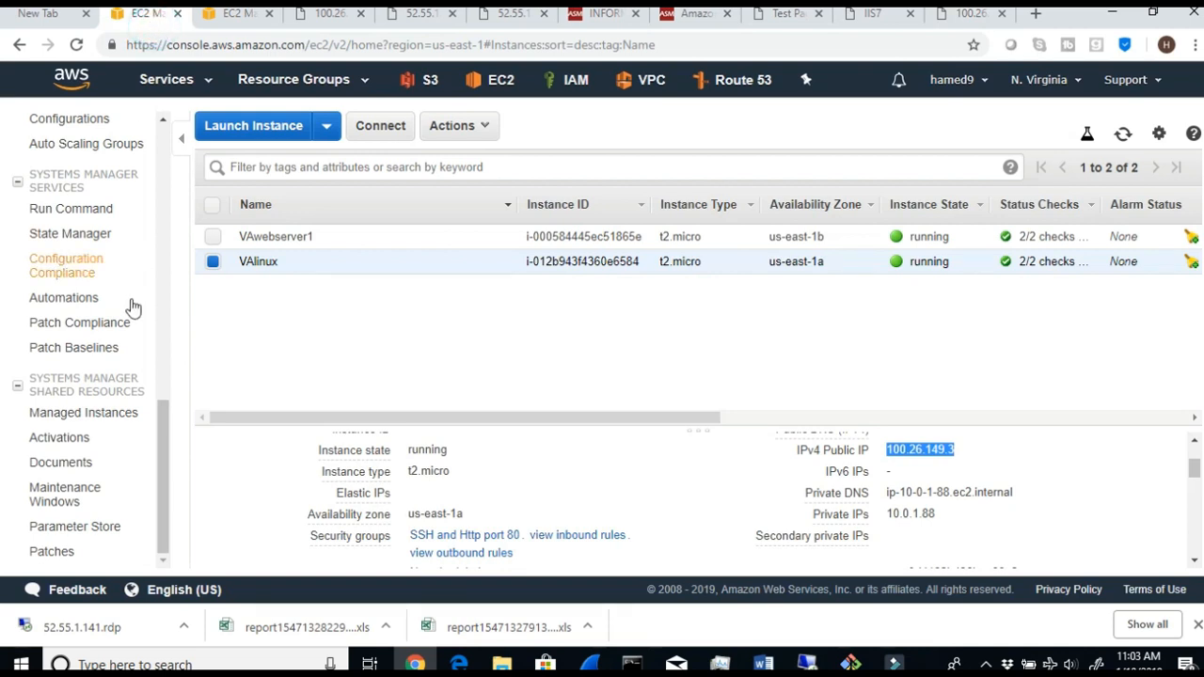
left_click_drag(161, 513, 155, 423)
left_click(76, 273)
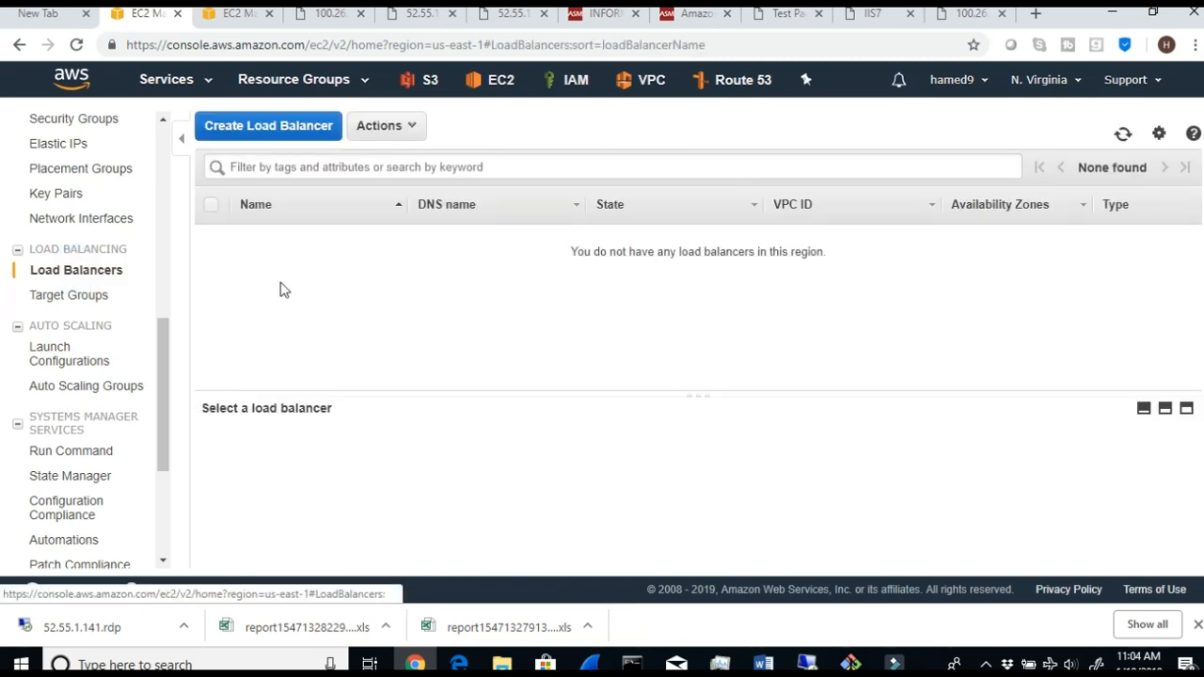
left_click(84, 296)
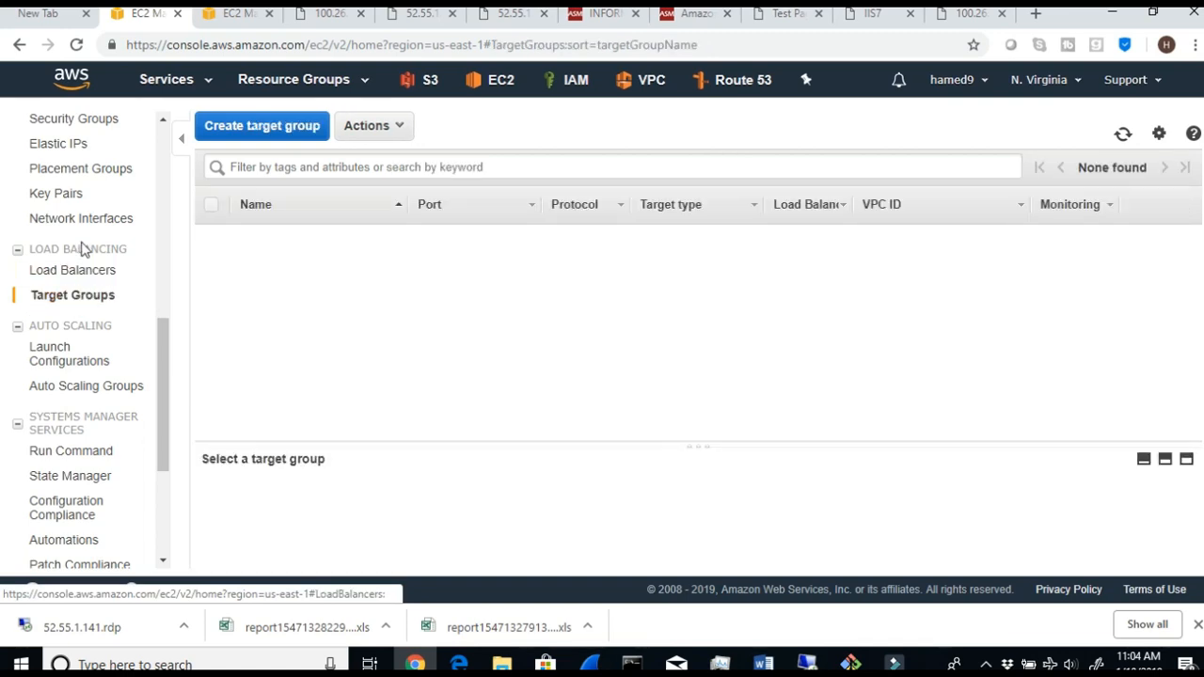
left_click(81, 271)
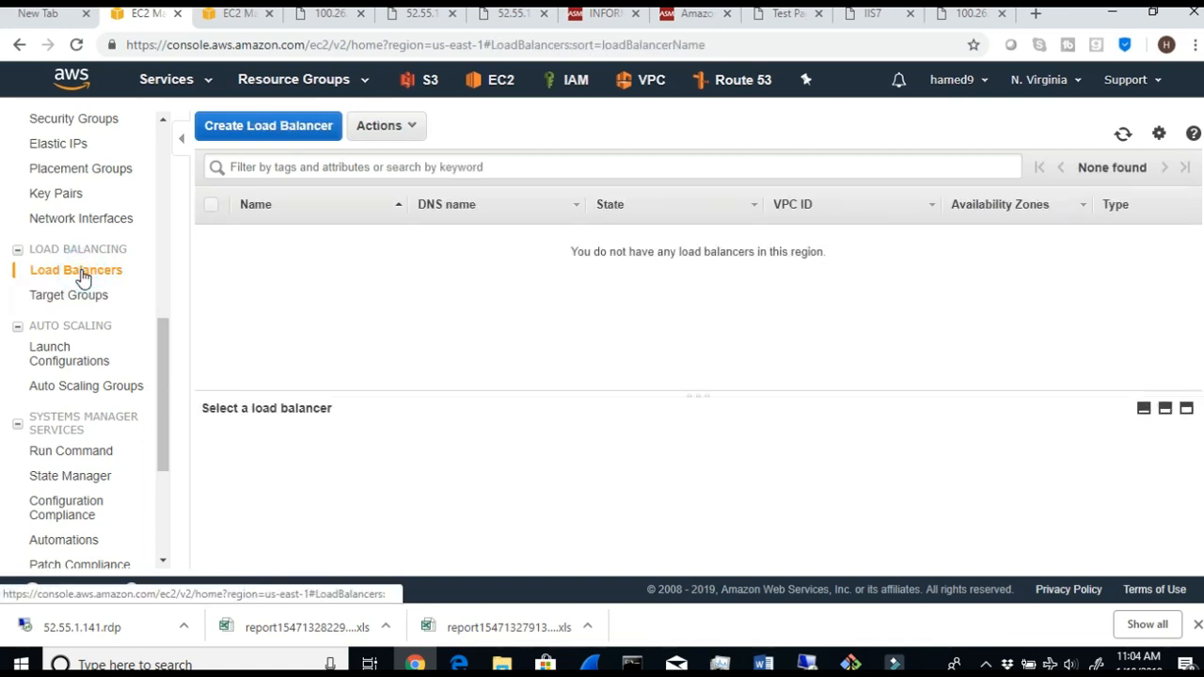
left_click(268, 125)
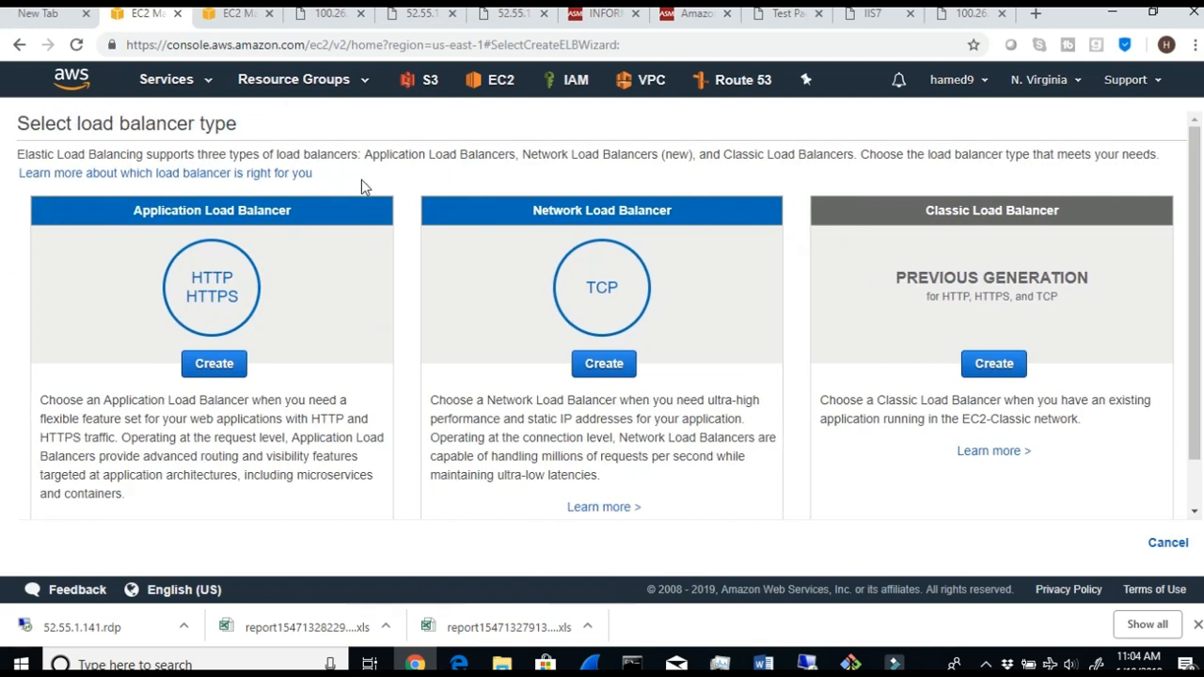
left_click(18, 46)
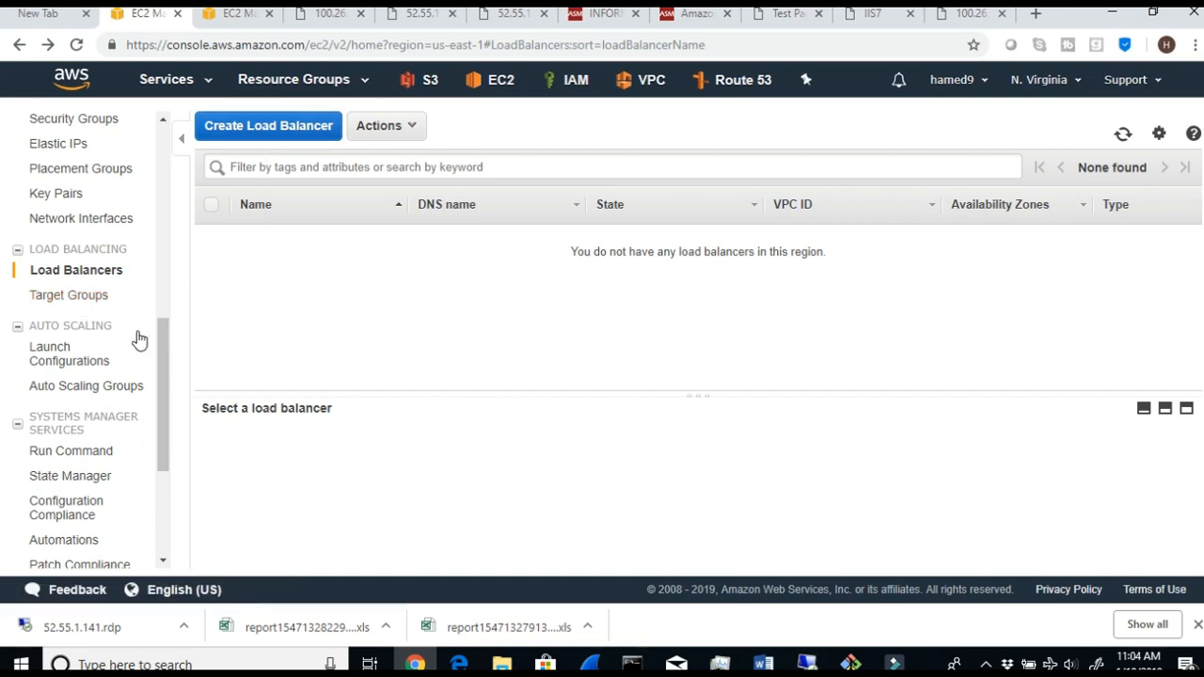
- Start creating a target group from the Target Groups page and activate its name field
left_click(43, 297)
left_click(256, 128)
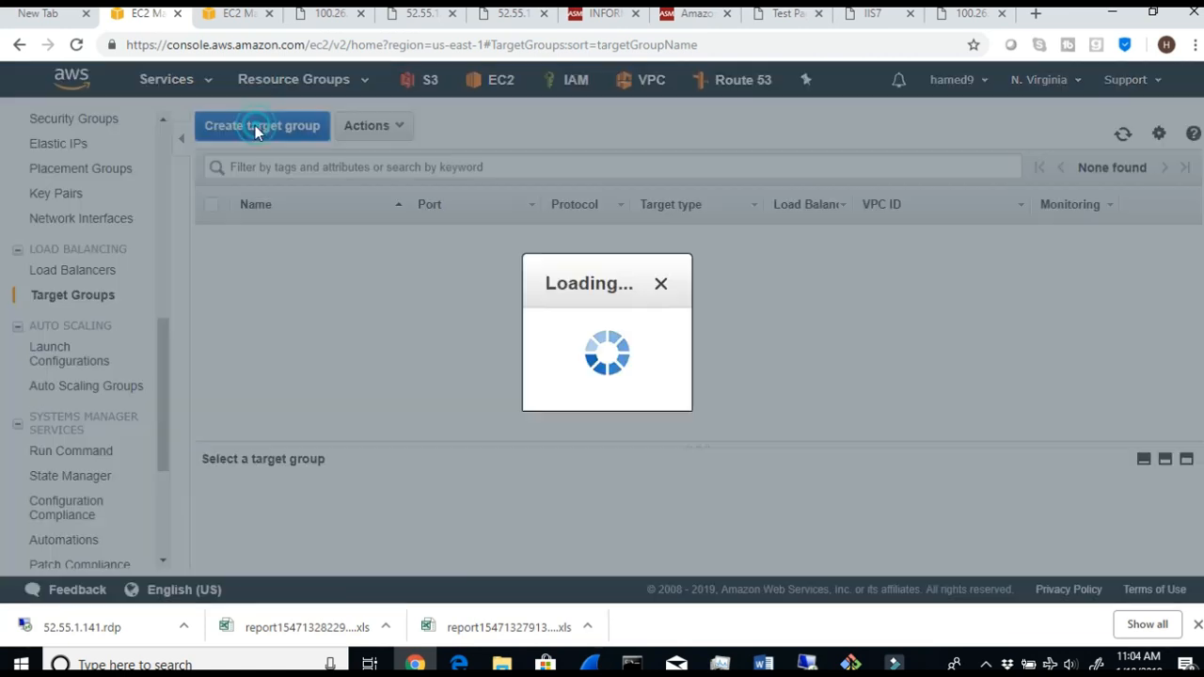
left_click(294, 185)
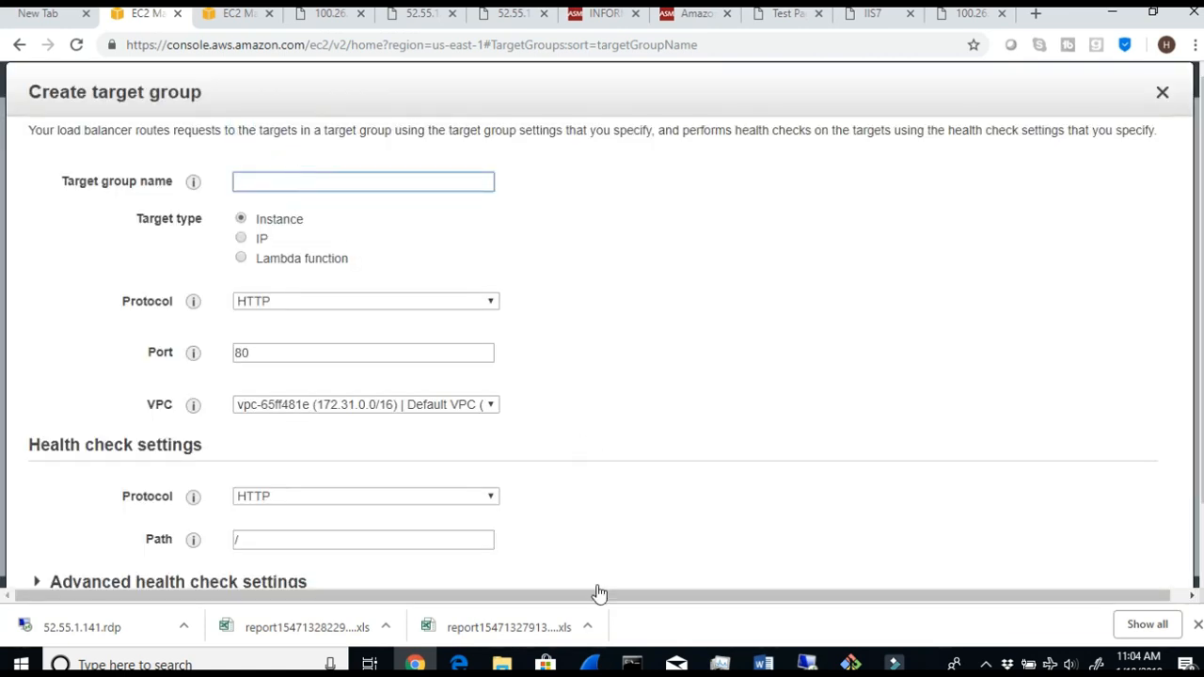
- Switch to the Word lab document and read the target group names and ports in Step 7 and the health check instructions in Step 8
left_click(762, 664)
scroll(512, 515, "down", 3)
left_click_drag(363, 477, 446, 479)
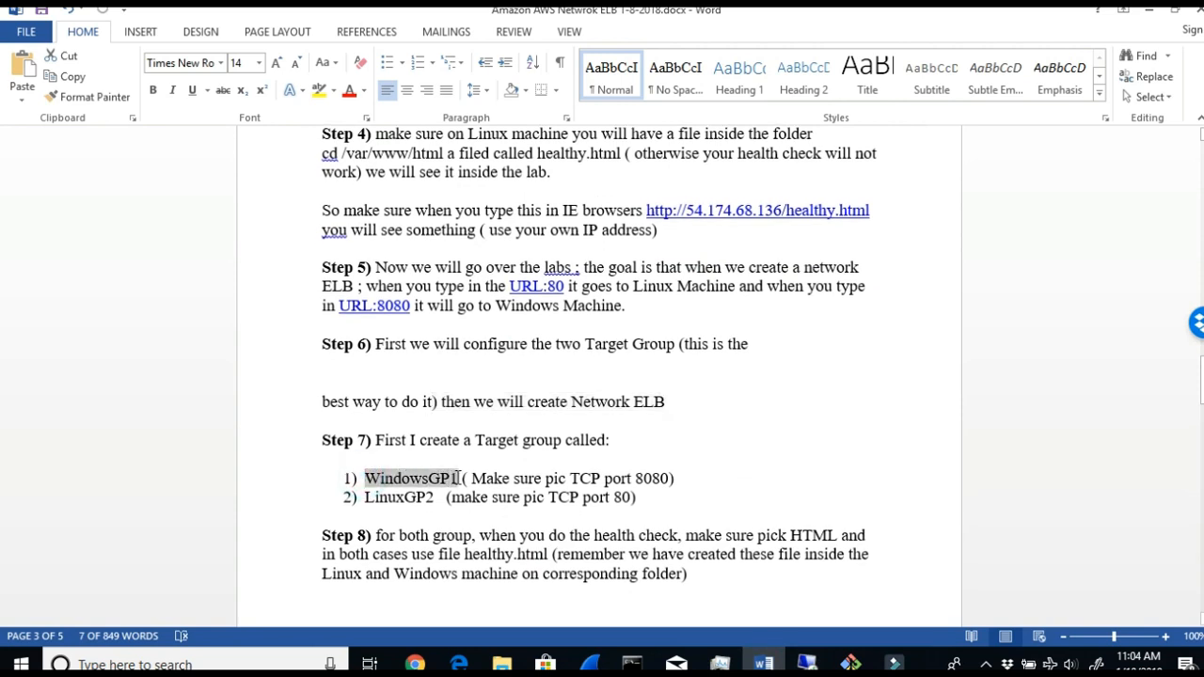
left_click_drag(465, 478, 703, 479)
left_click_drag(366, 496, 524, 511)
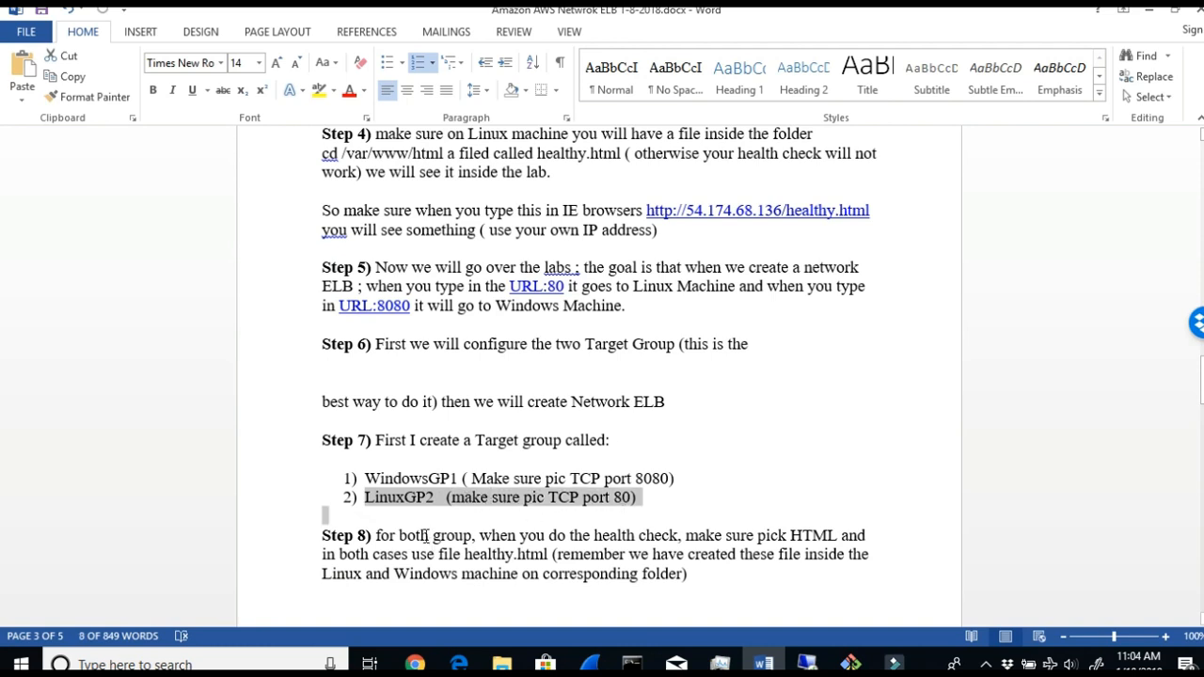
left_click_drag(399, 536, 477, 536)
left_click_drag(551, 536, 637, 536)
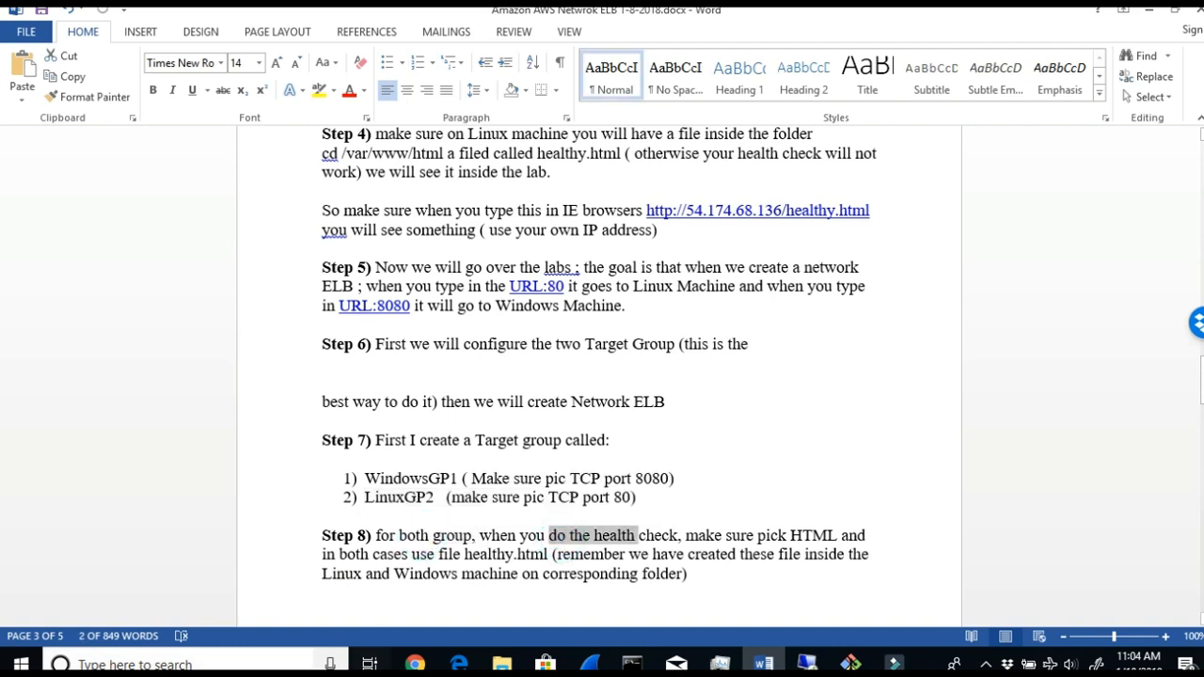
left_click_drag(752, 535, 854, 535)
mouse_move(418, 555)
left_mouse_down()
mouse_move(498, 572)
mouse_move(683, 557)
mouse_move(709, 567)
mouse_move(699, 578)
left_mouse_up()
left_click(467, 557)
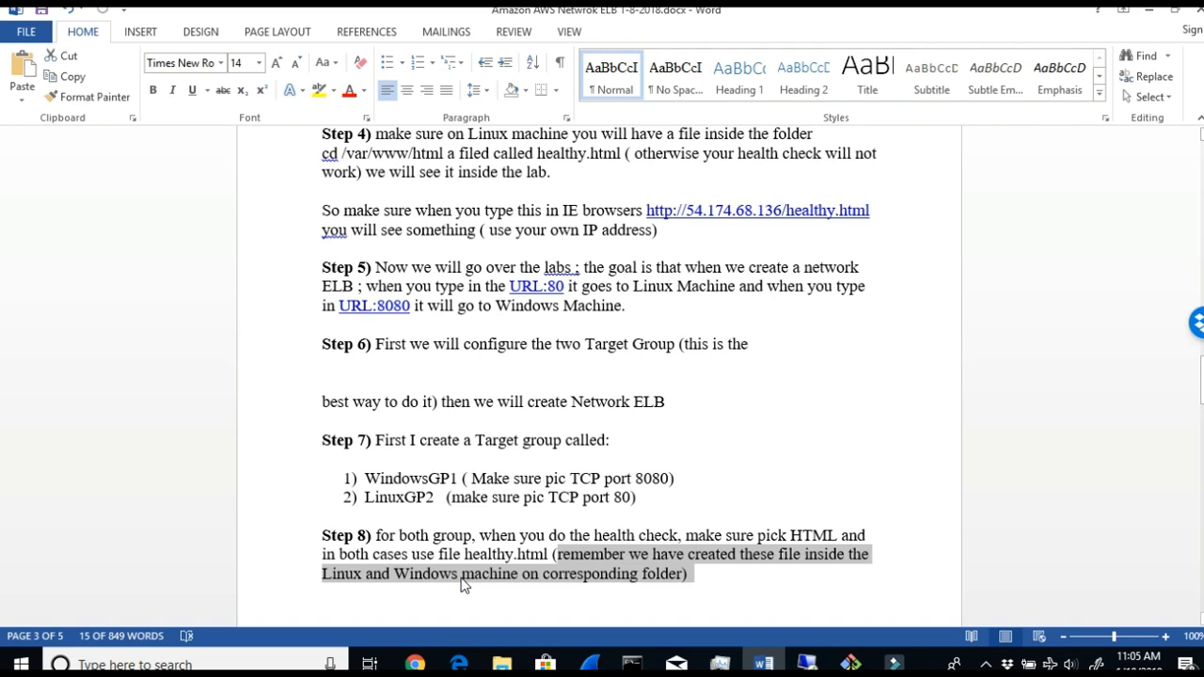
- Copy the name WindowsGP1 from Step 7 of the Word lab document and enter it as the target group name in the EC2 console
scroll(462, 583, "down", 1)
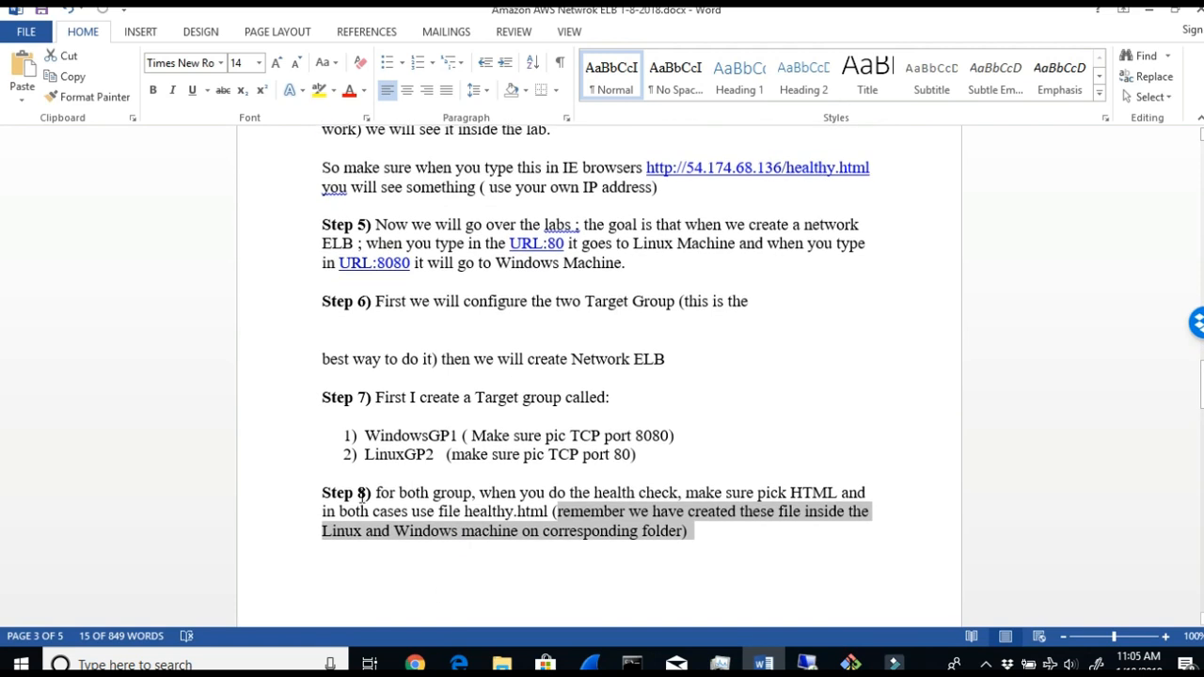
left_click_drag(365, 432, 458, 435)
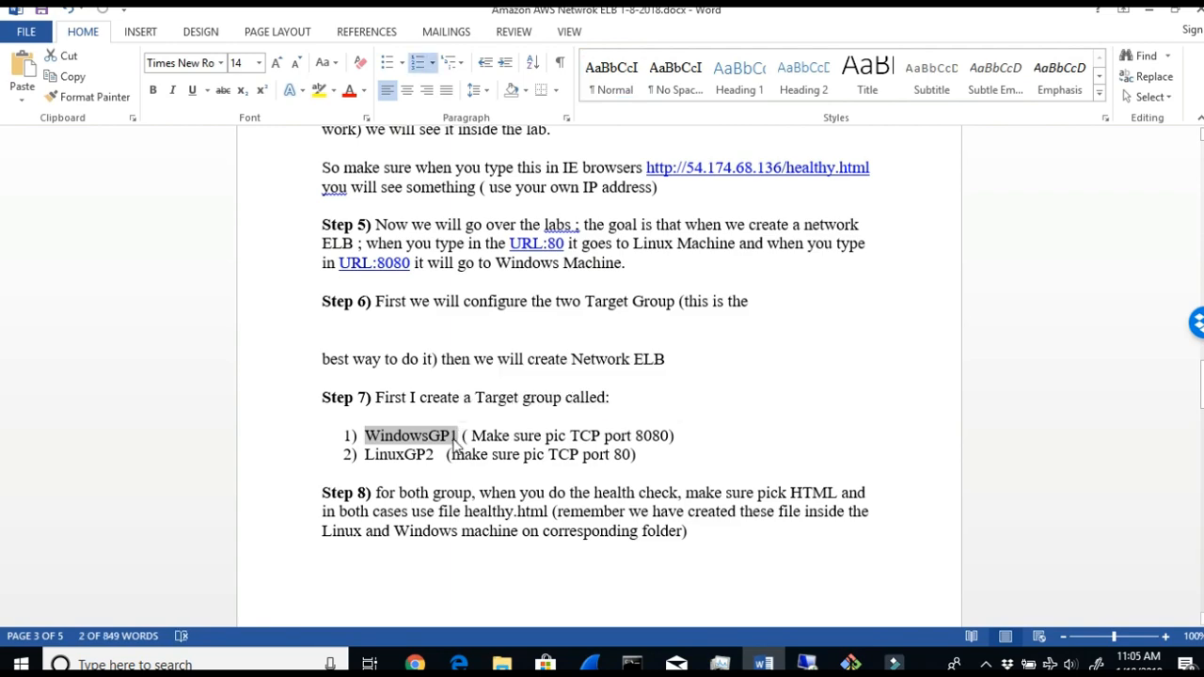
left_click(414, 662)
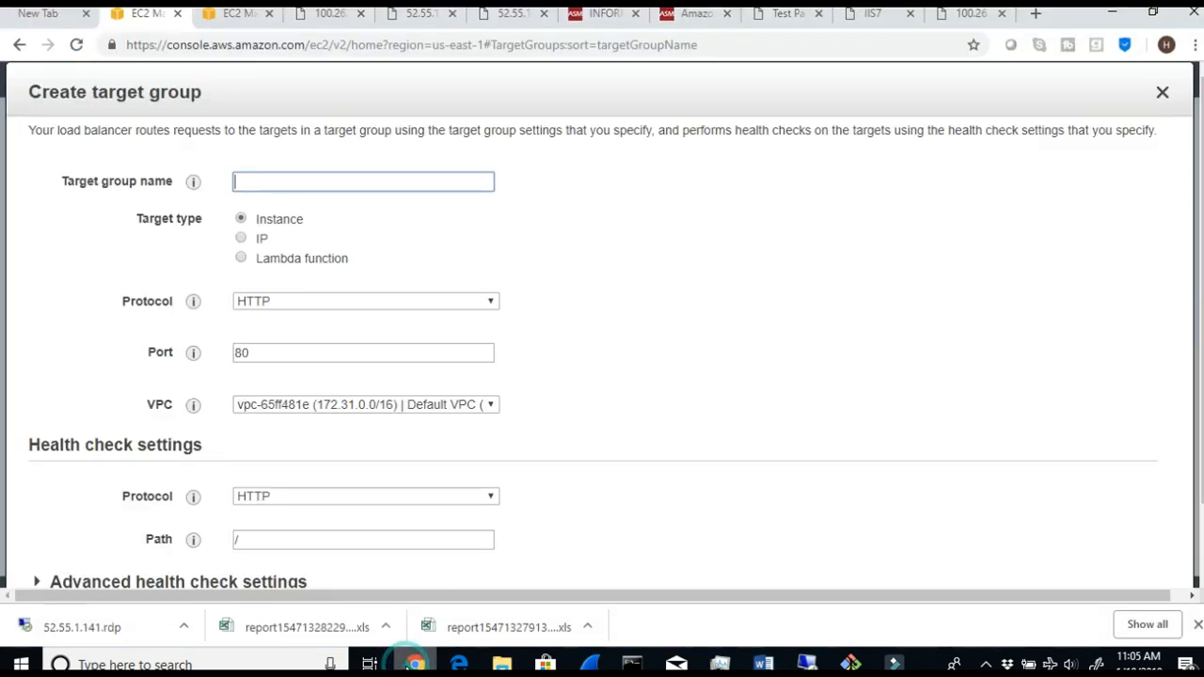
right_click(270, 175)
left_click(343, 320)
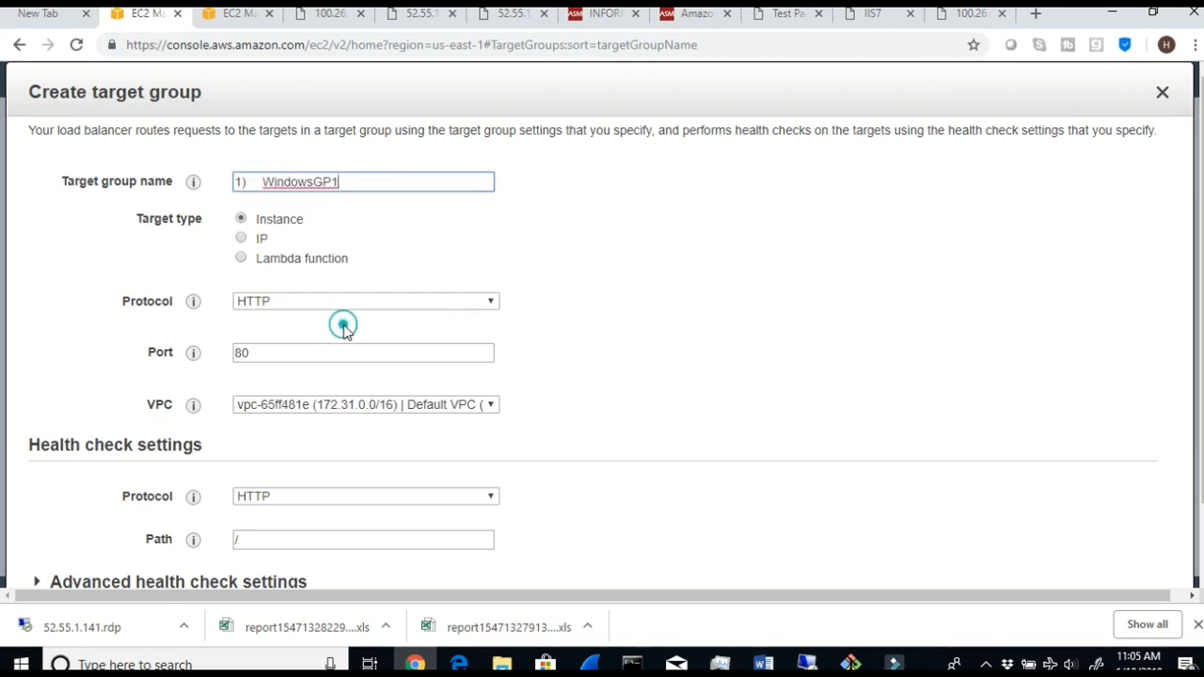
left_click(265, 184)
key("BackSpace")
key("BackSpace")
key("BackSpace")
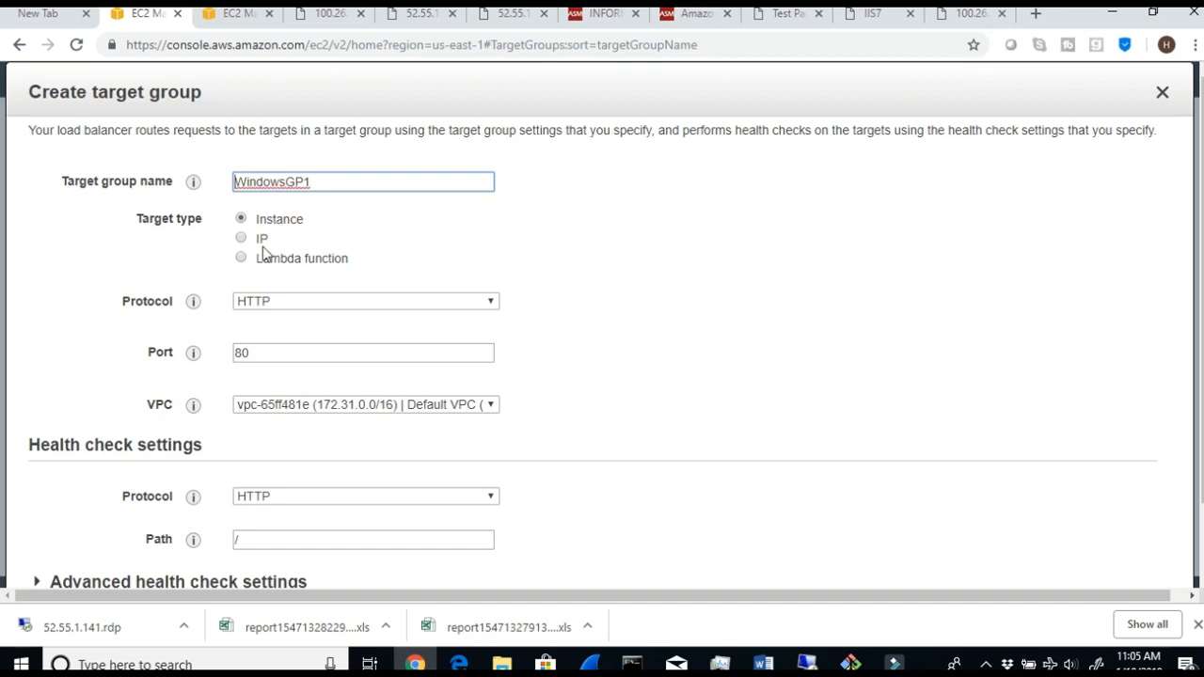
- Set the WindowsGP1 target group's protocol to TCP, its port to 8080 and its VPC to ASM VPC 10.0.0.0/16
left_click(273, 301)
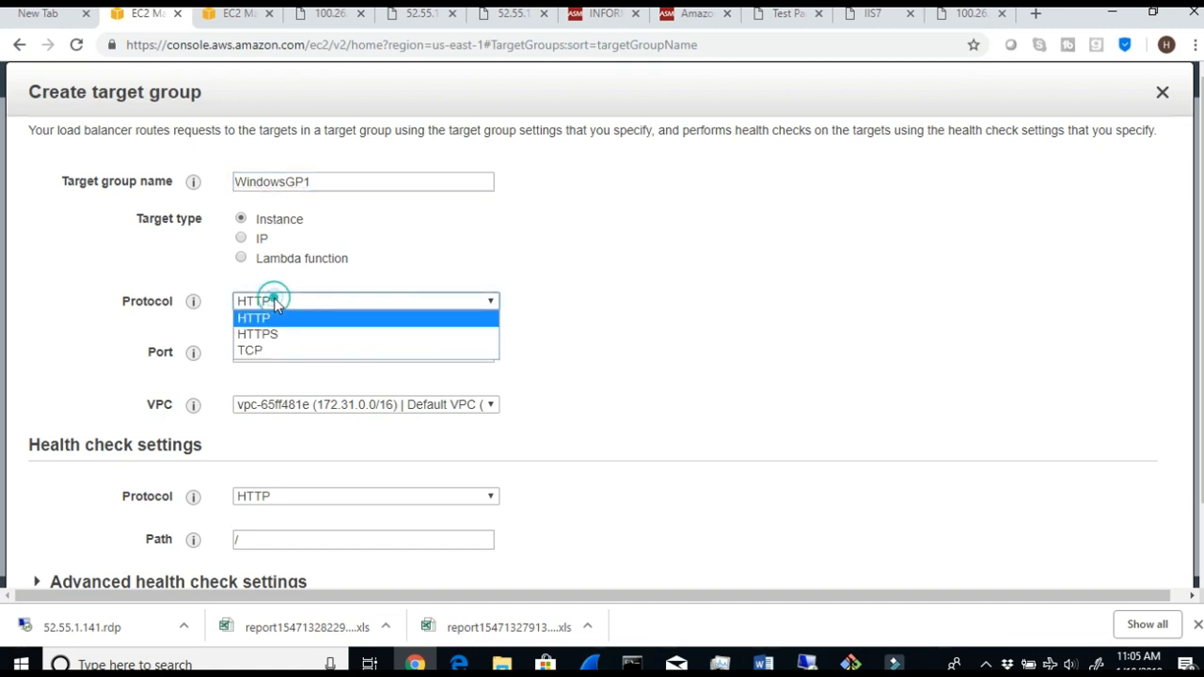
left_click(277, 353)
left_click(325, 179)
left_click(314, 352)
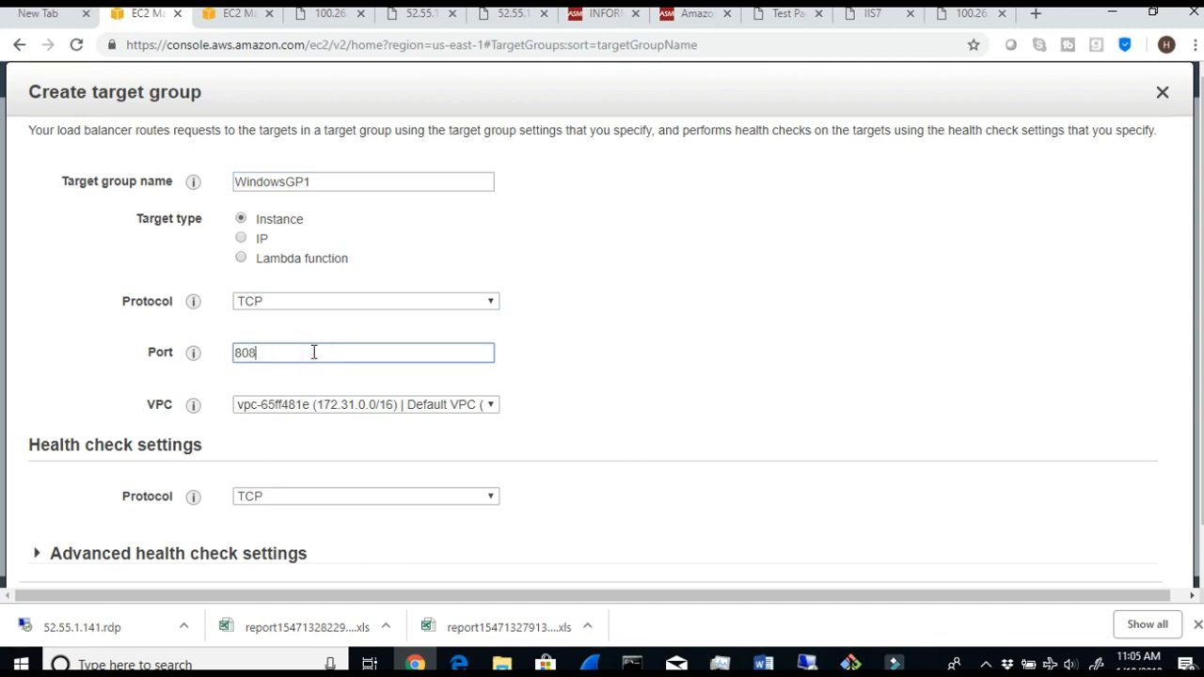
left_click(489, 404)
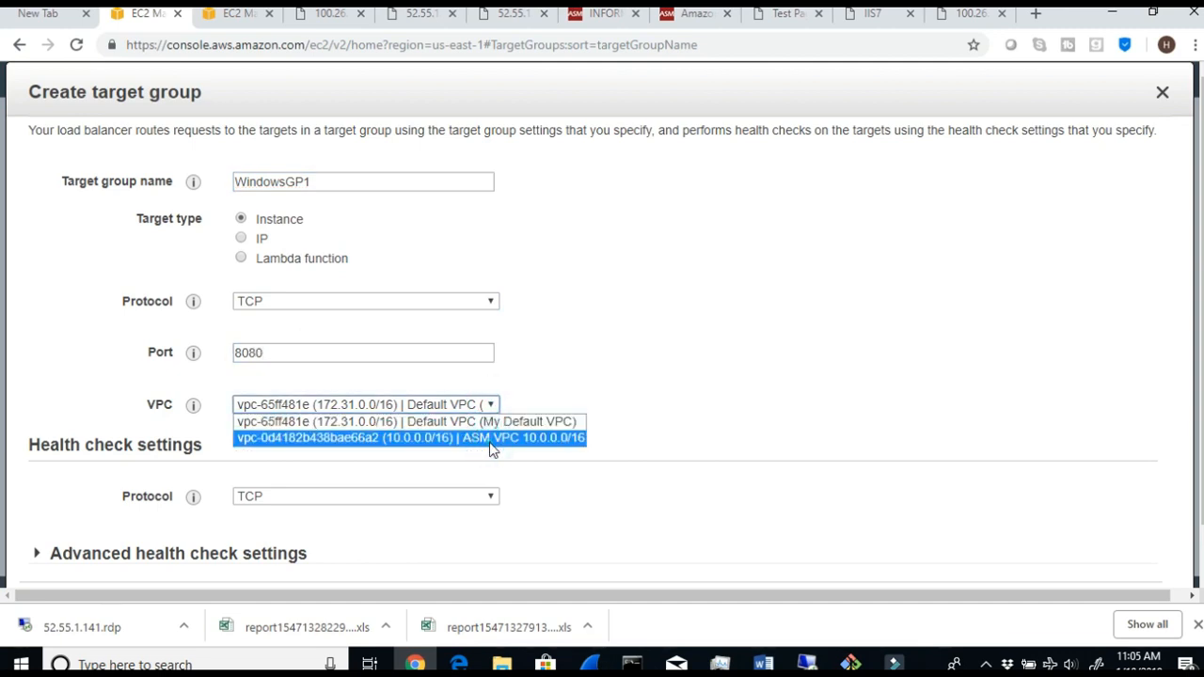
left_click(490, 438)
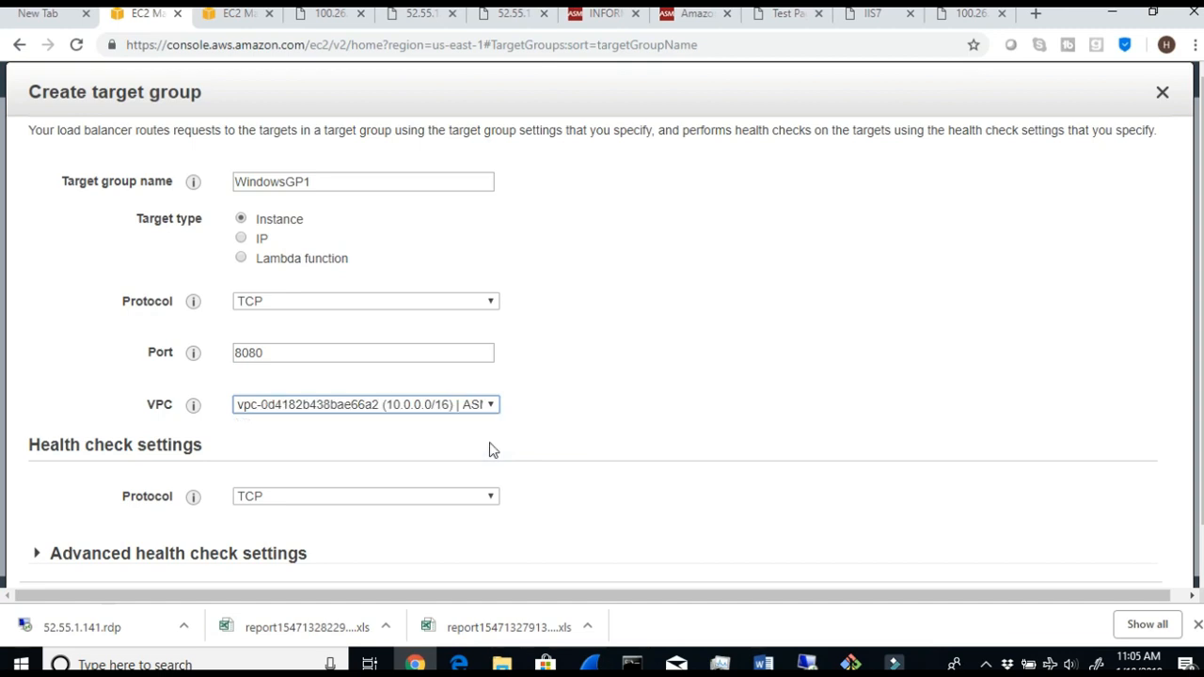
- Expand the advanced health check settings and set the healthy threshold to 2
left_click(493, 497)
left_click(552, 505)
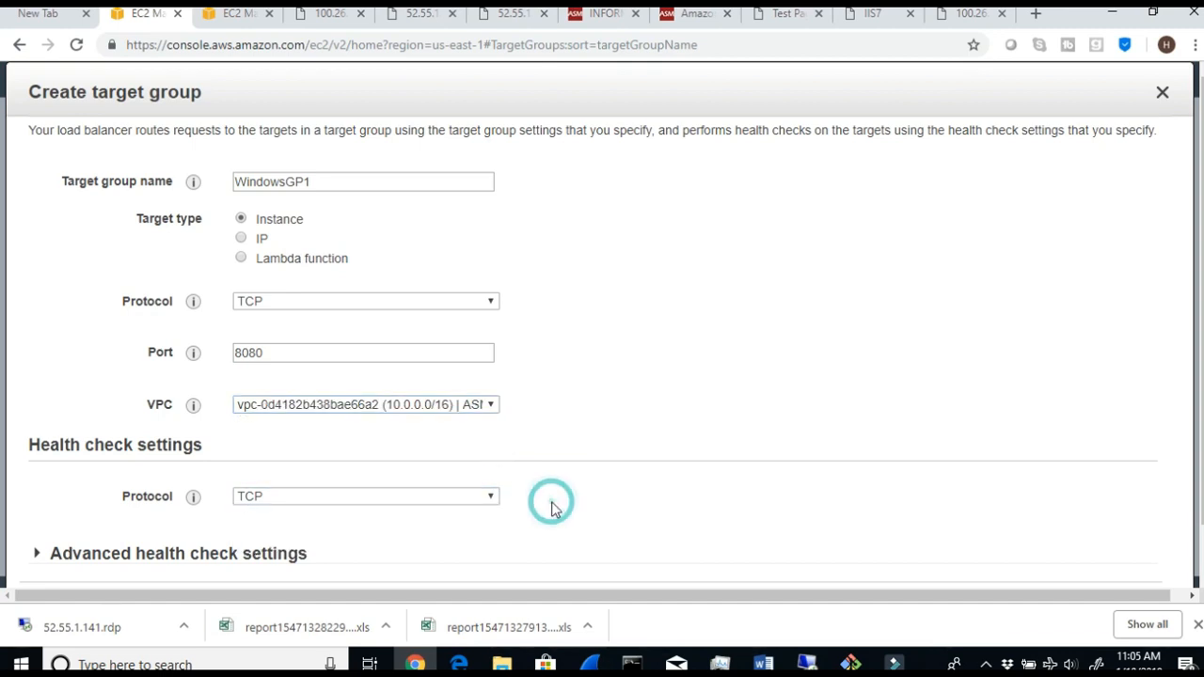
scroll(555, 508, "down", 1)
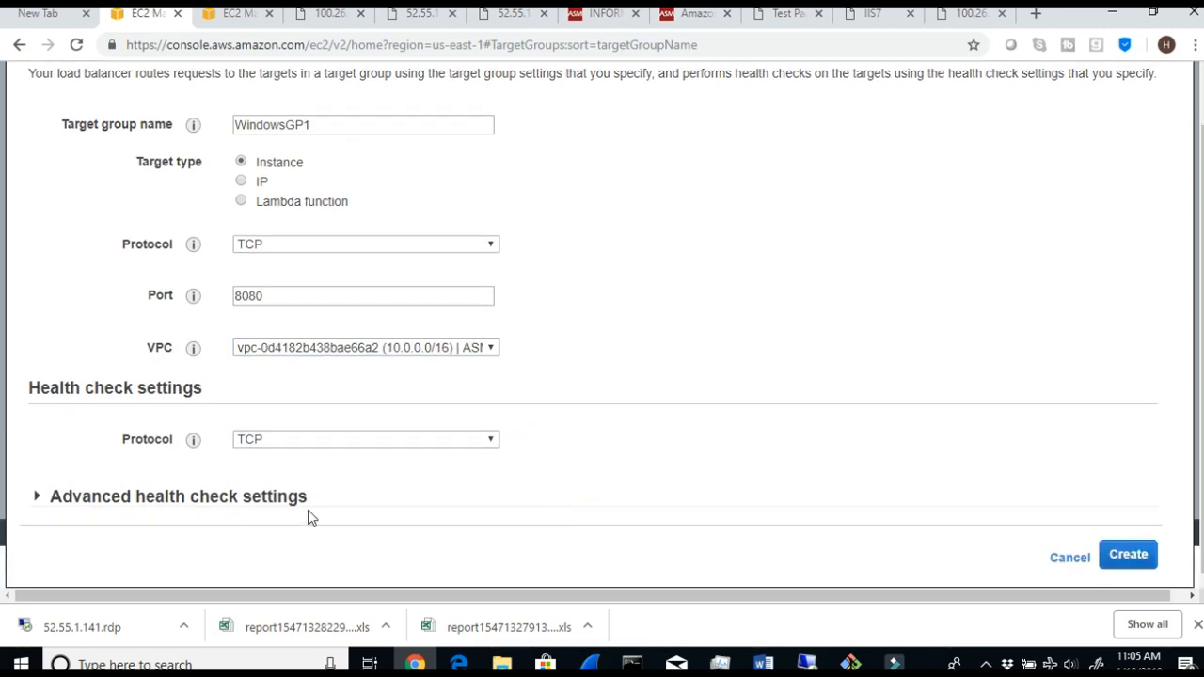
left_click(34, 498)
scroll(185, 525, "down", 3)
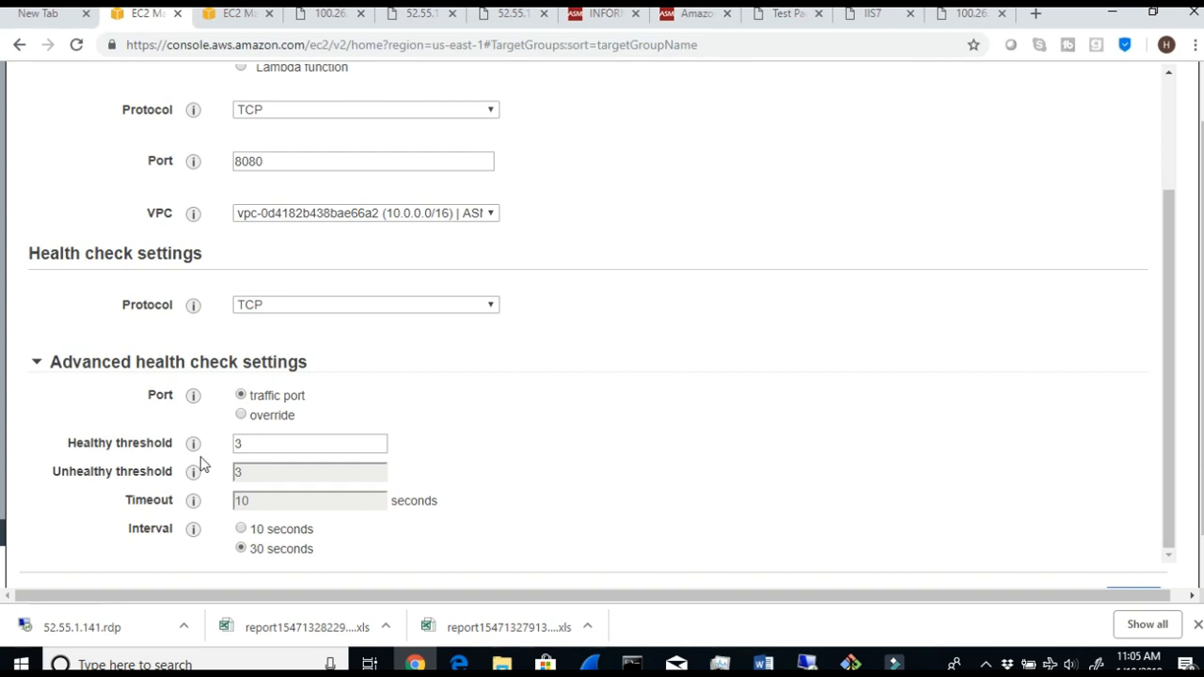
mouse_move(195, 450)
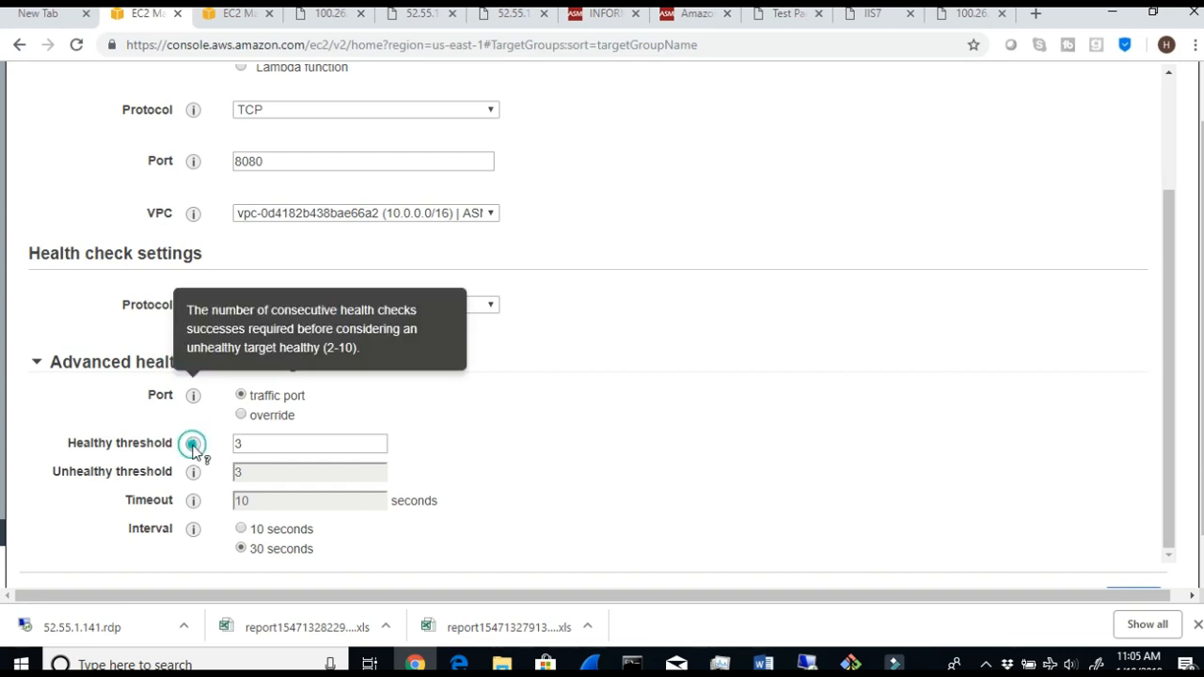
double_click(240, 444)
type("2")
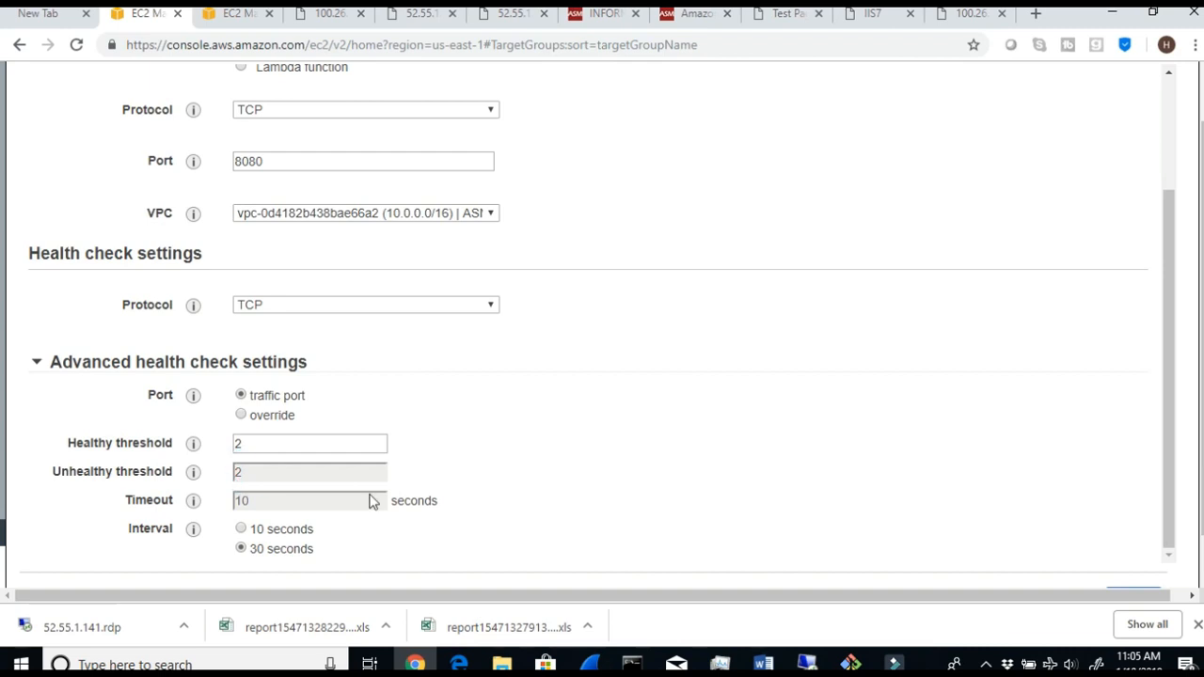
- Reread Step 8 in the Word document, then set the health check protocol to HTTP with the path /healthy.html
scroll(373, 499, "down", 1)
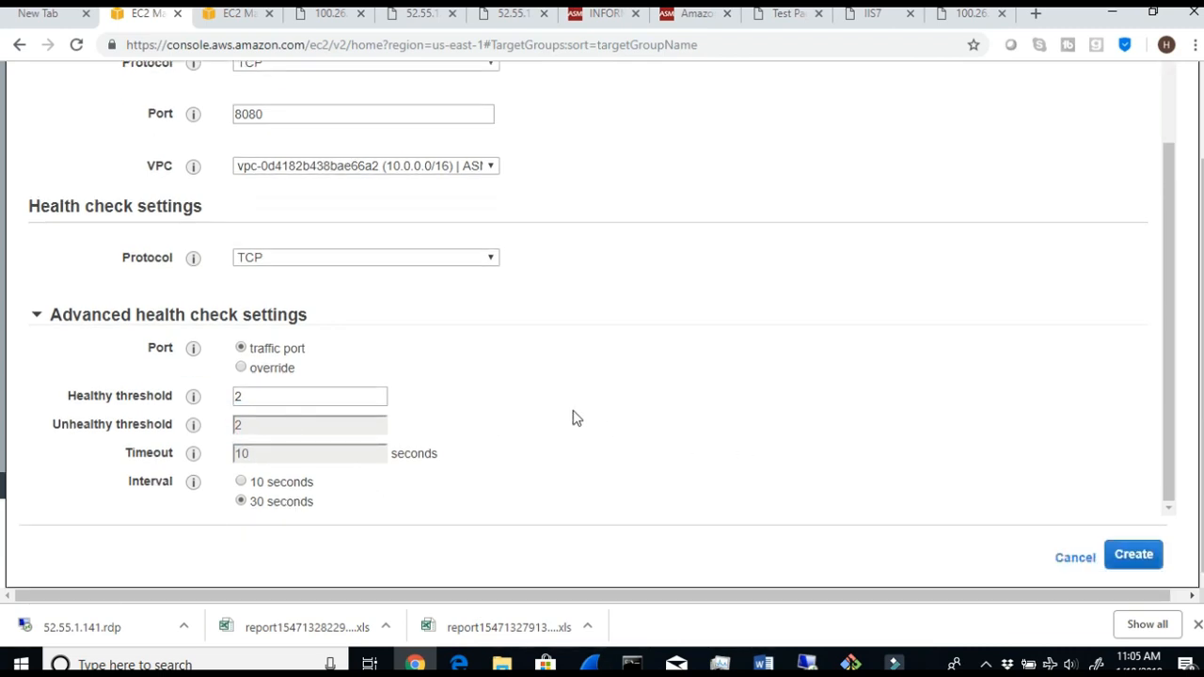
scroll(573, 417, "up", 2)
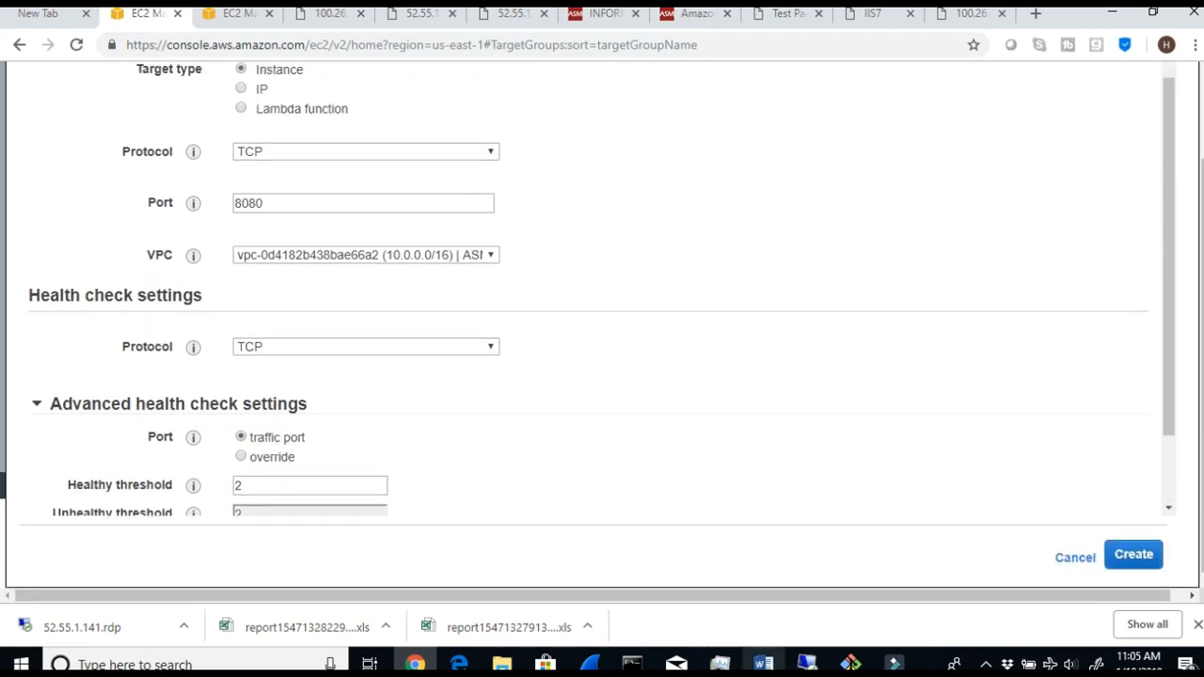
left_click(763, 664)
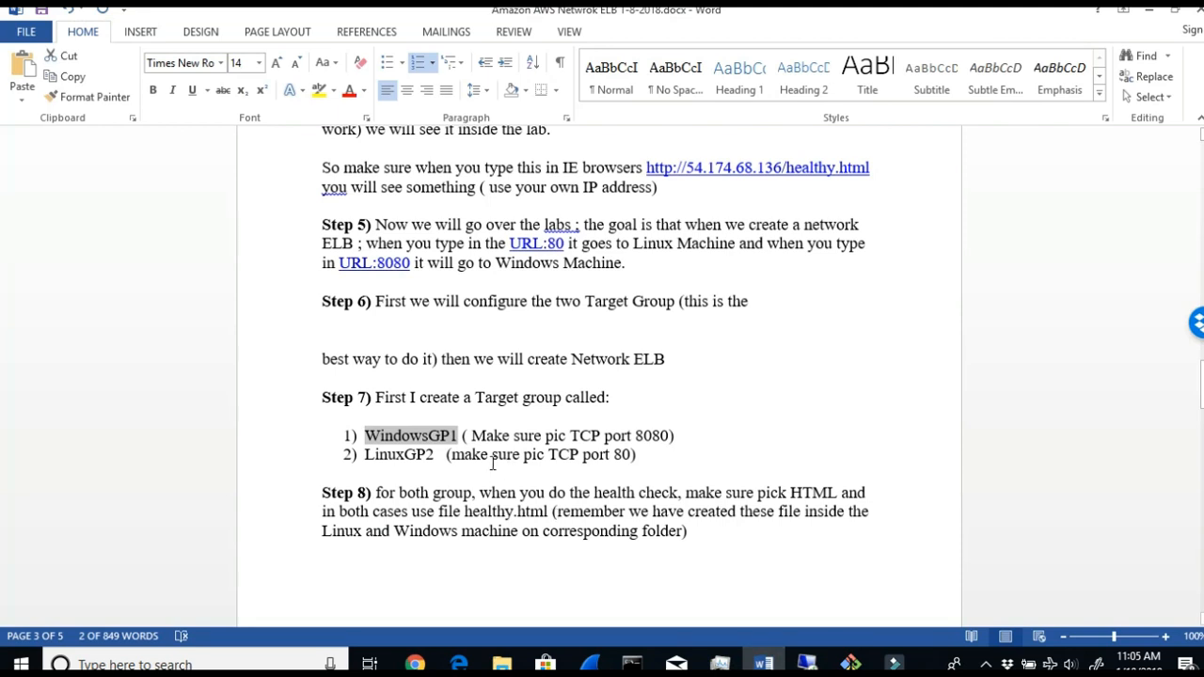
left_click_drag(456, 491, 639, 491)
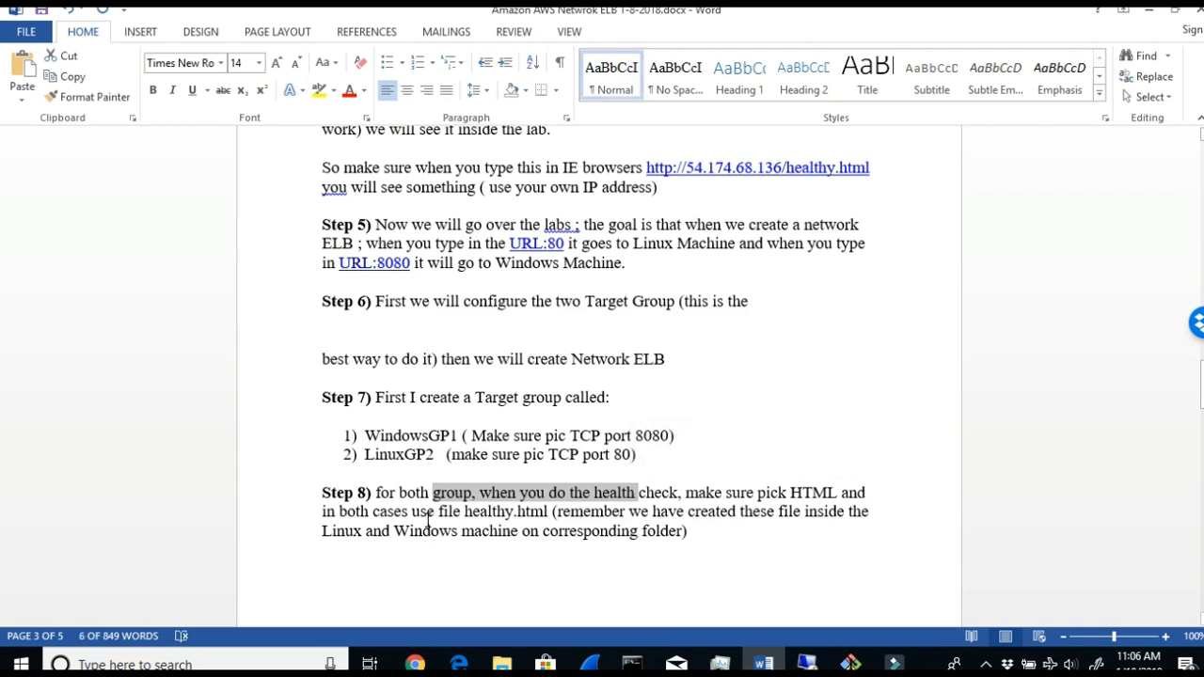
left_click(1147, 19)
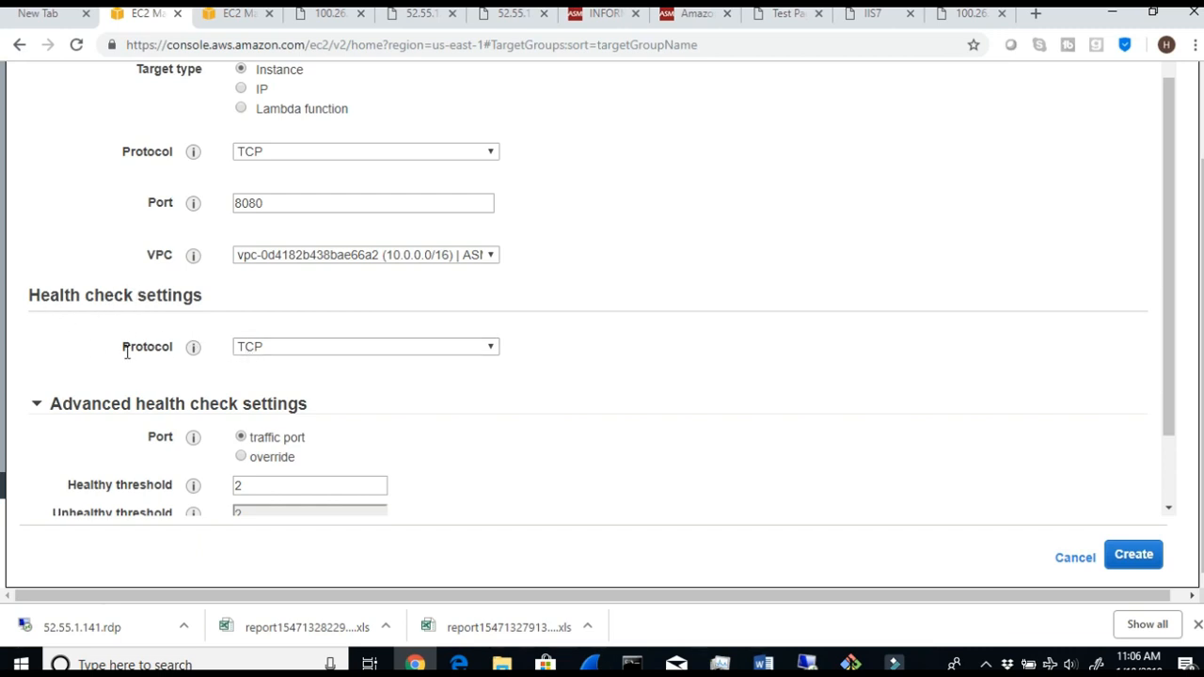
left_click(490, 346)
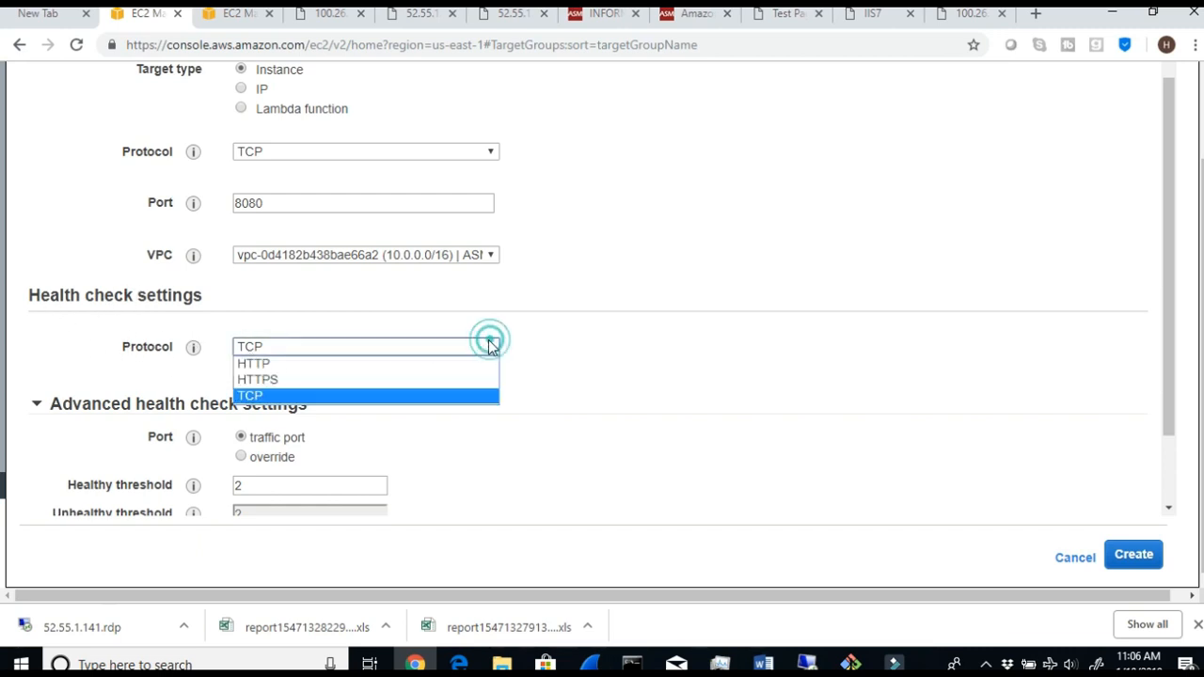
left_click(330, 369)
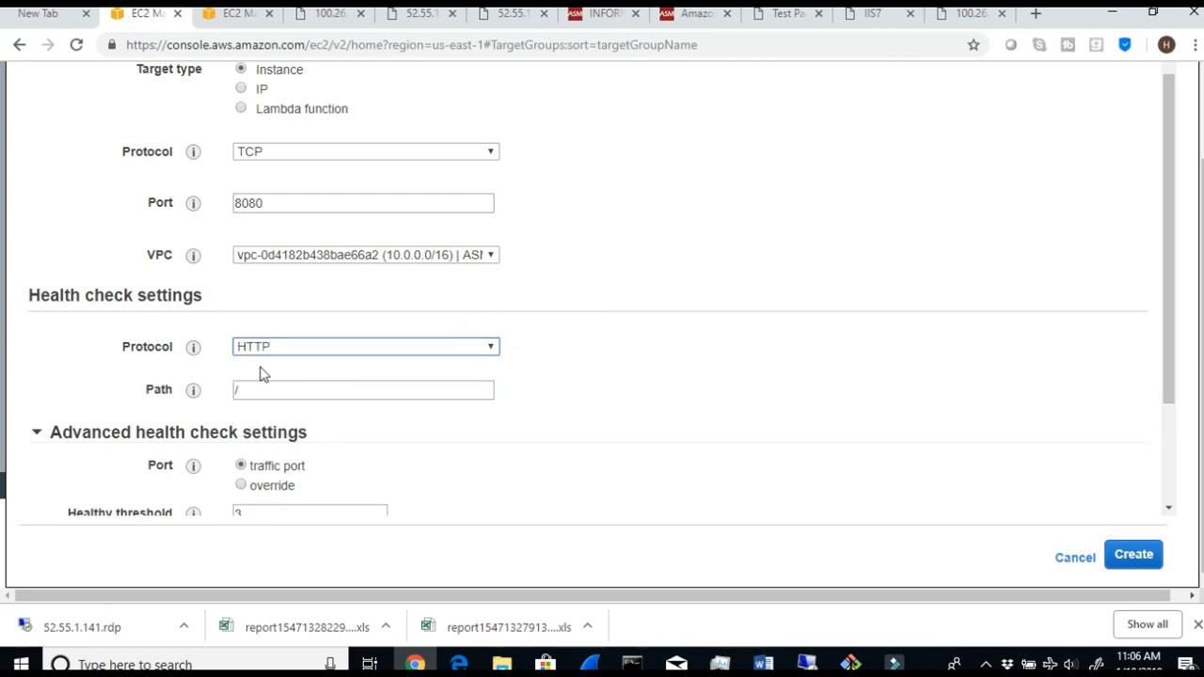
left_click(262, 393)
type("healthy.html")
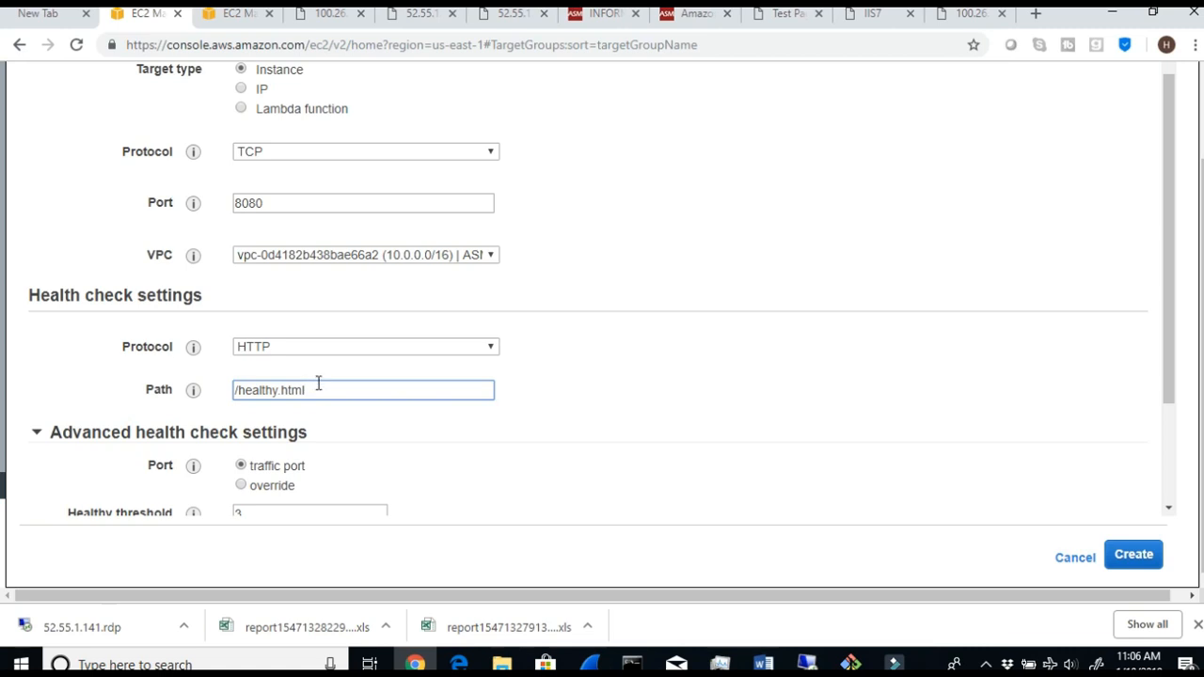
- Compare the health check path with the files in the Windows server's wwwroot folder in the remote desktop session, and return to the console
left_click_drag(316, 382, 208, 394)
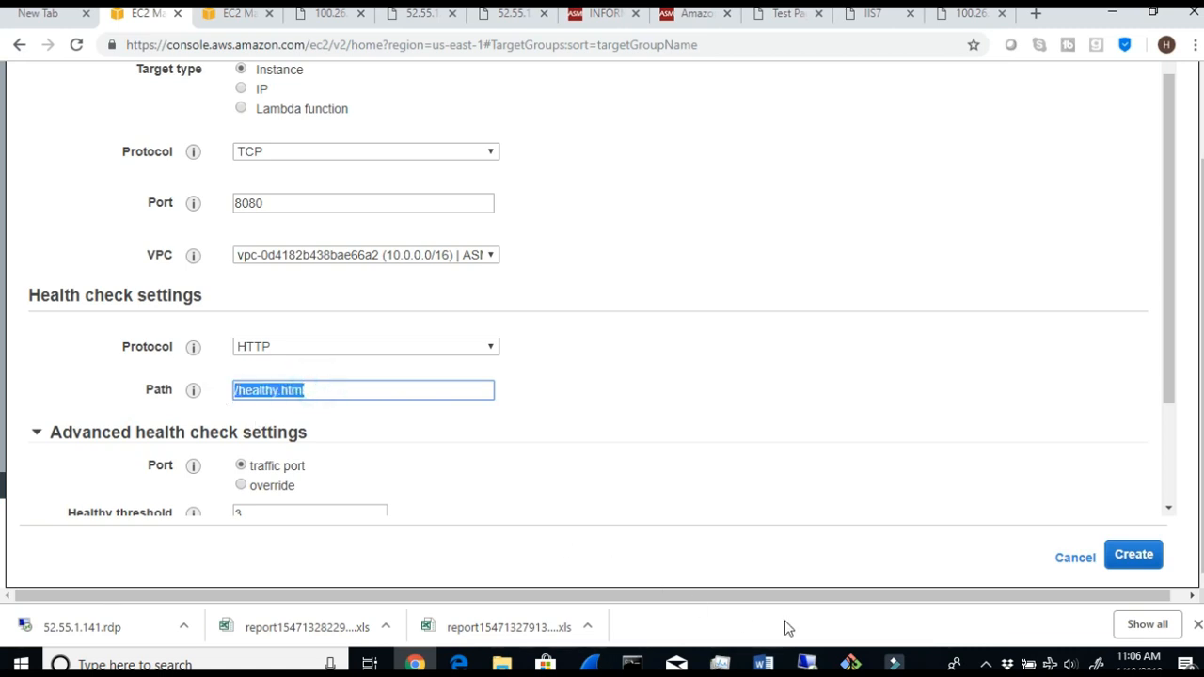
left_click(807, 664)
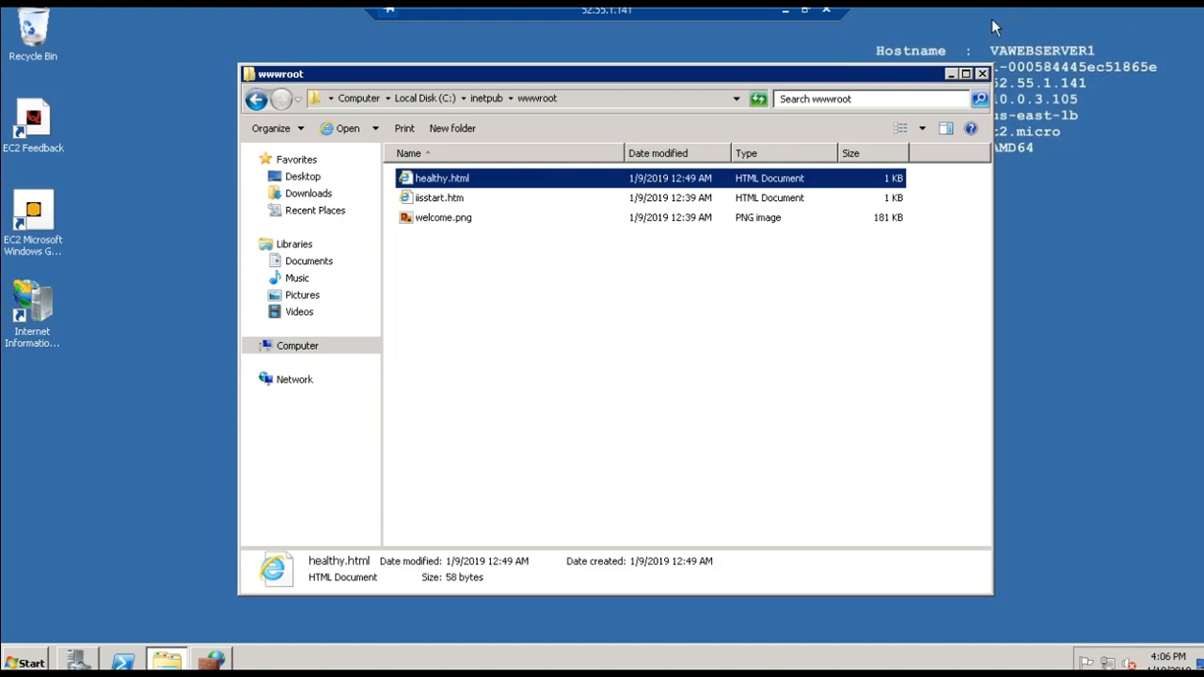
left_click(787, 12)
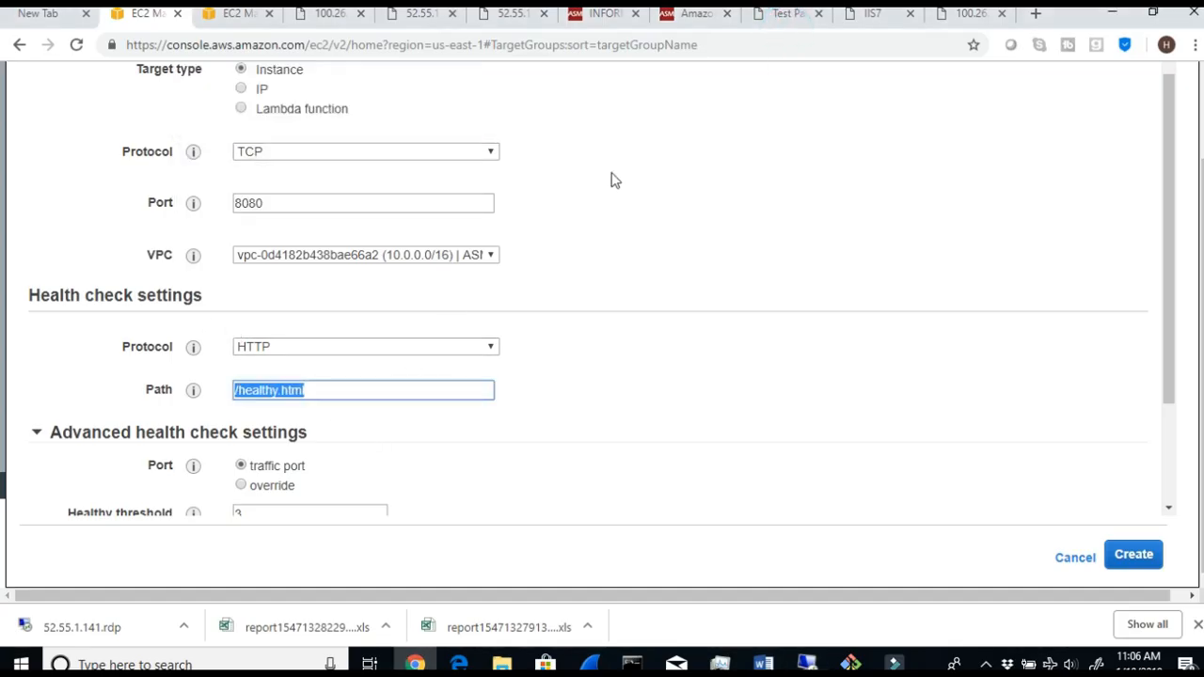
- Create the WindowsGP1 target group and close the confirmation dialog
scroll(578, 199, "up", 1)
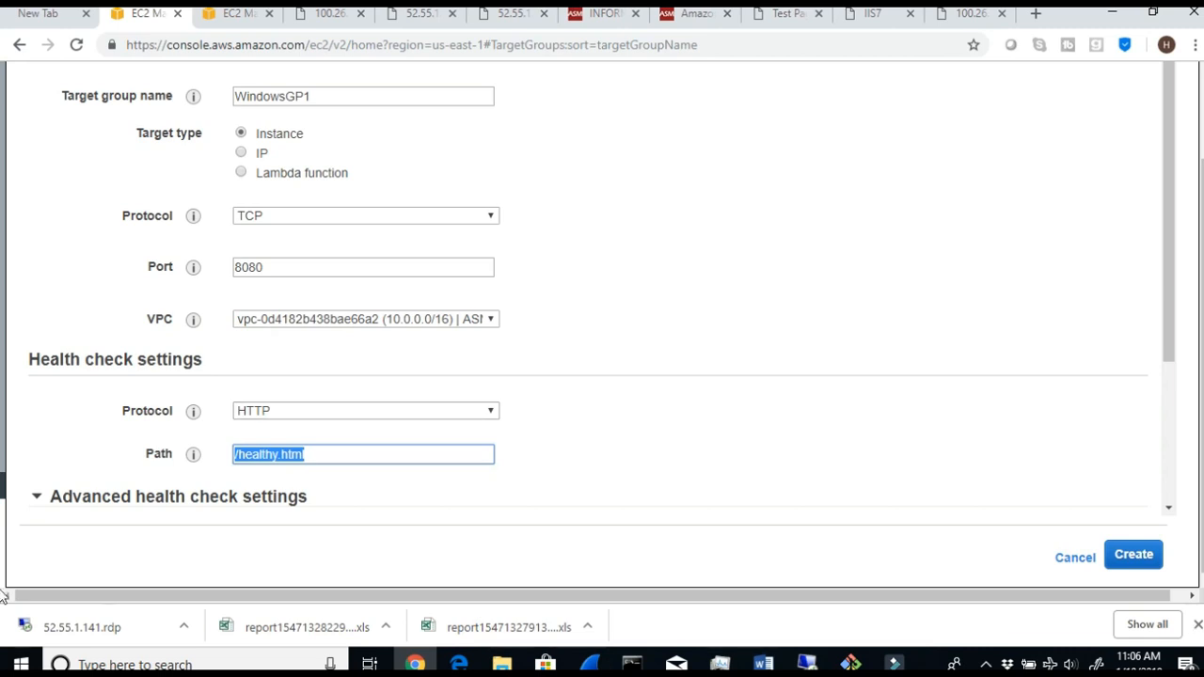
left_click(1131, 552)
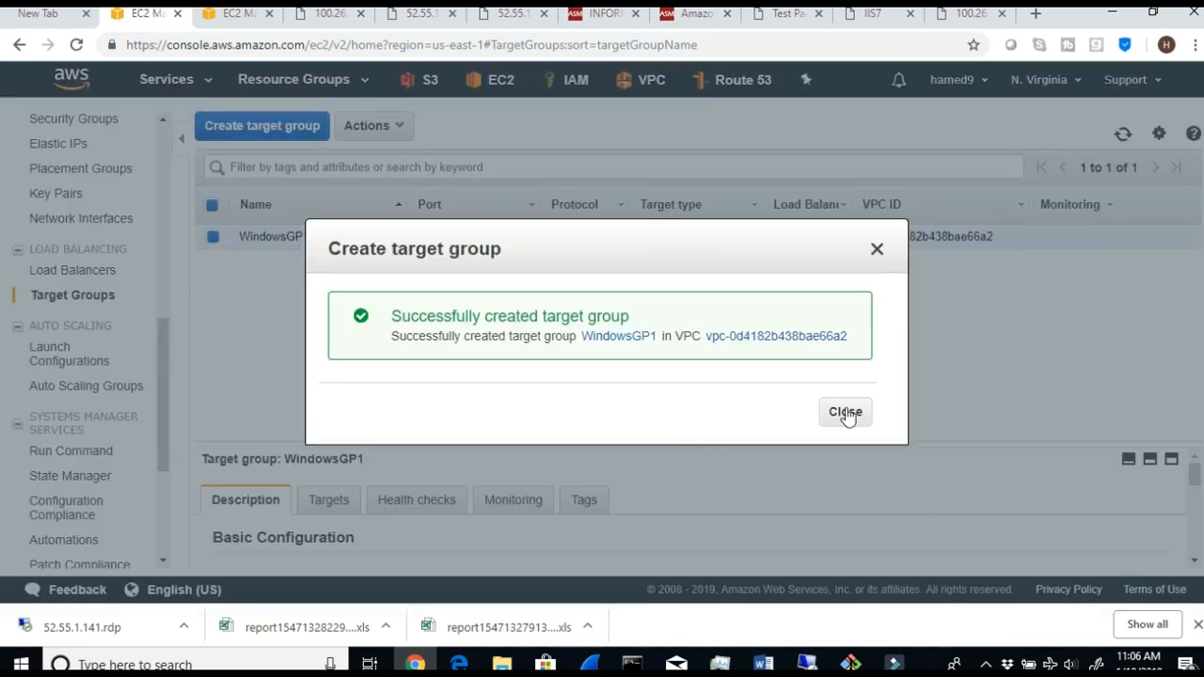
left_click(842, 414)
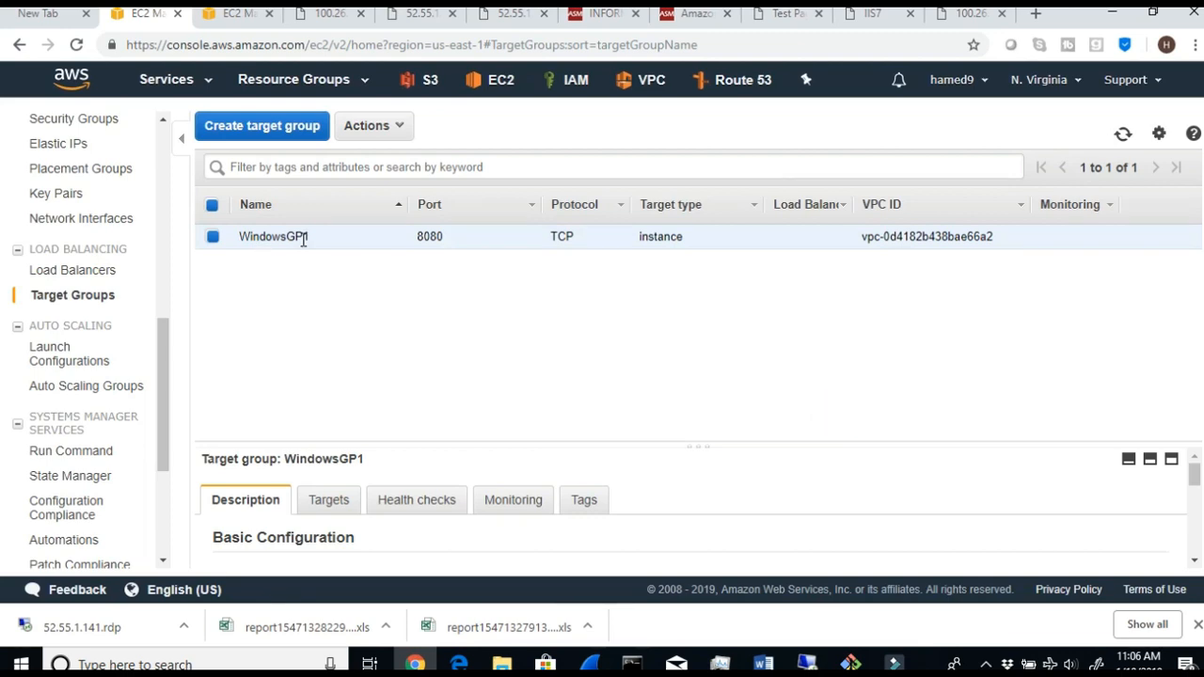
- Start another target group and name it LinuxGP2, copying the name from Step 7 of the Word document
left_click(288, 125)
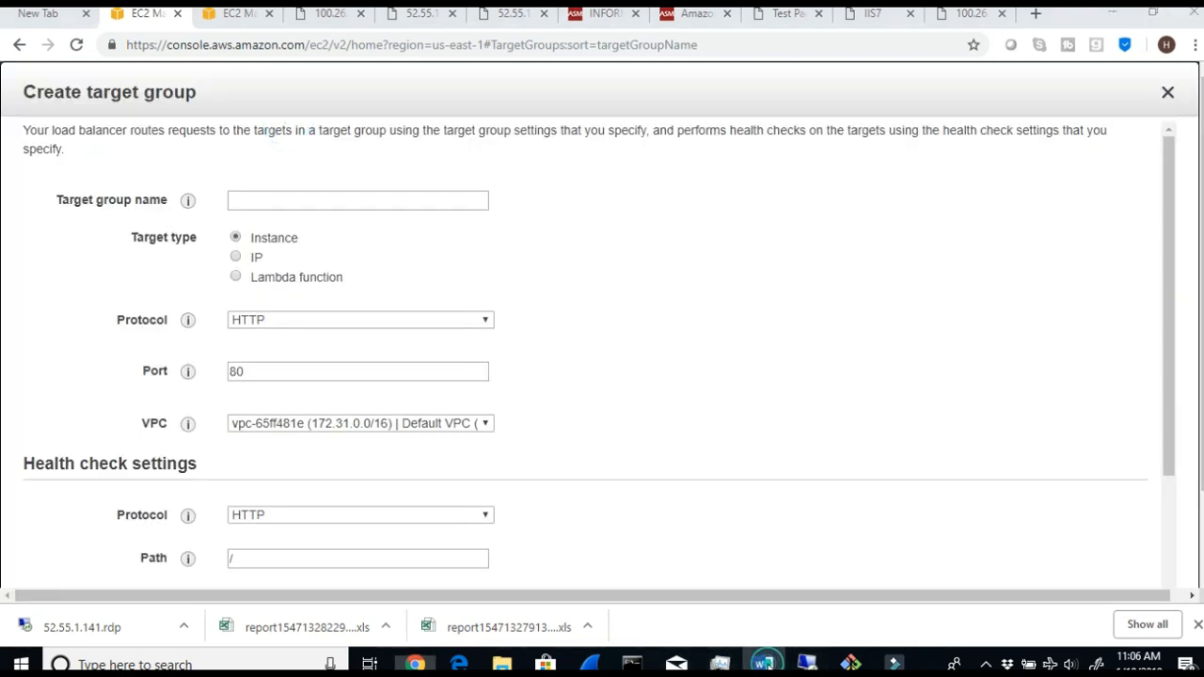
left_click(763, 664)
left_click_drag(434, 452, 367, 460)
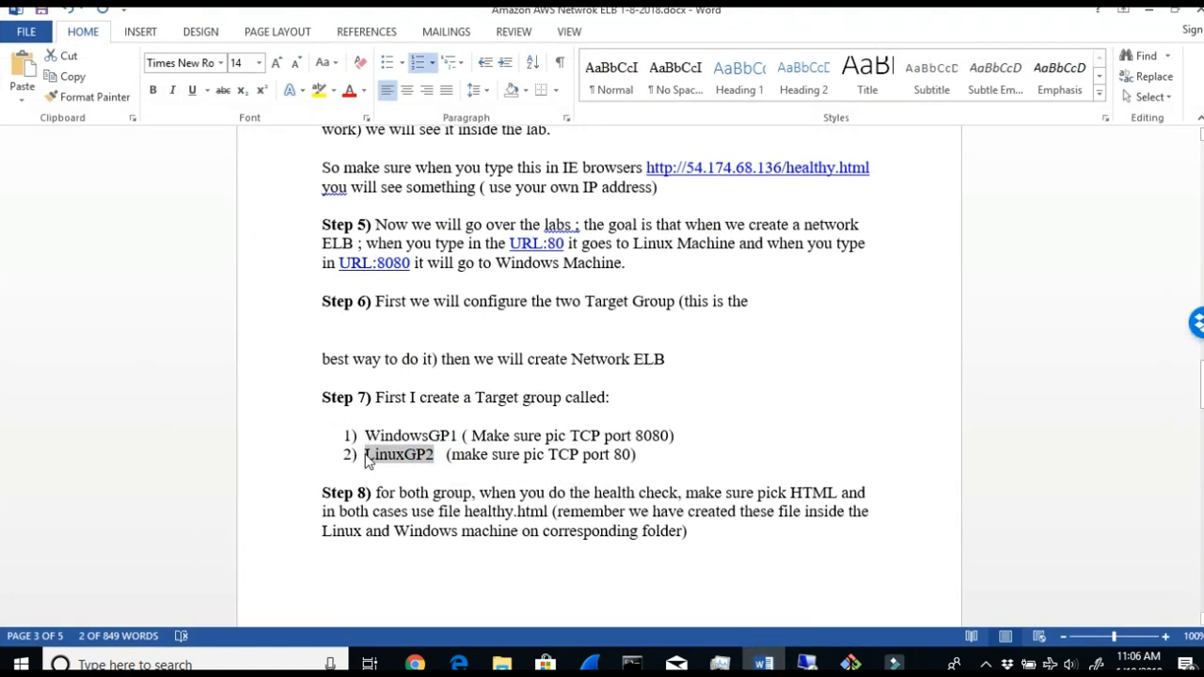
left_click(415, 664)
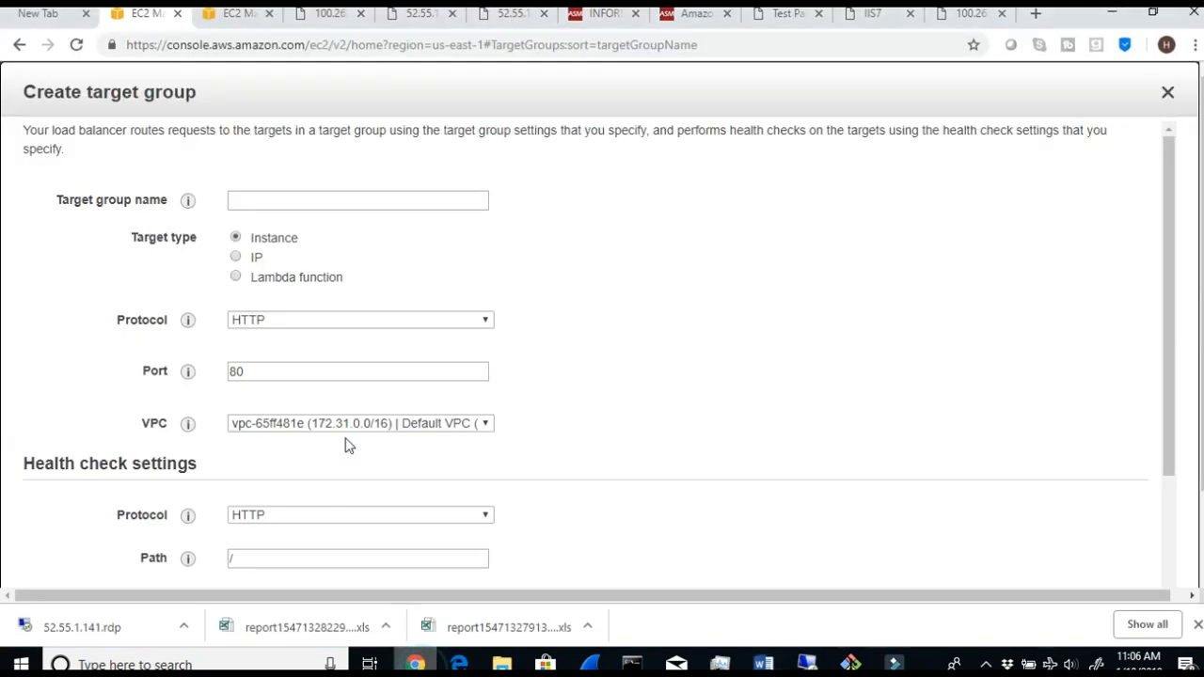
left_click(272, 201)
right_click(271, 201)
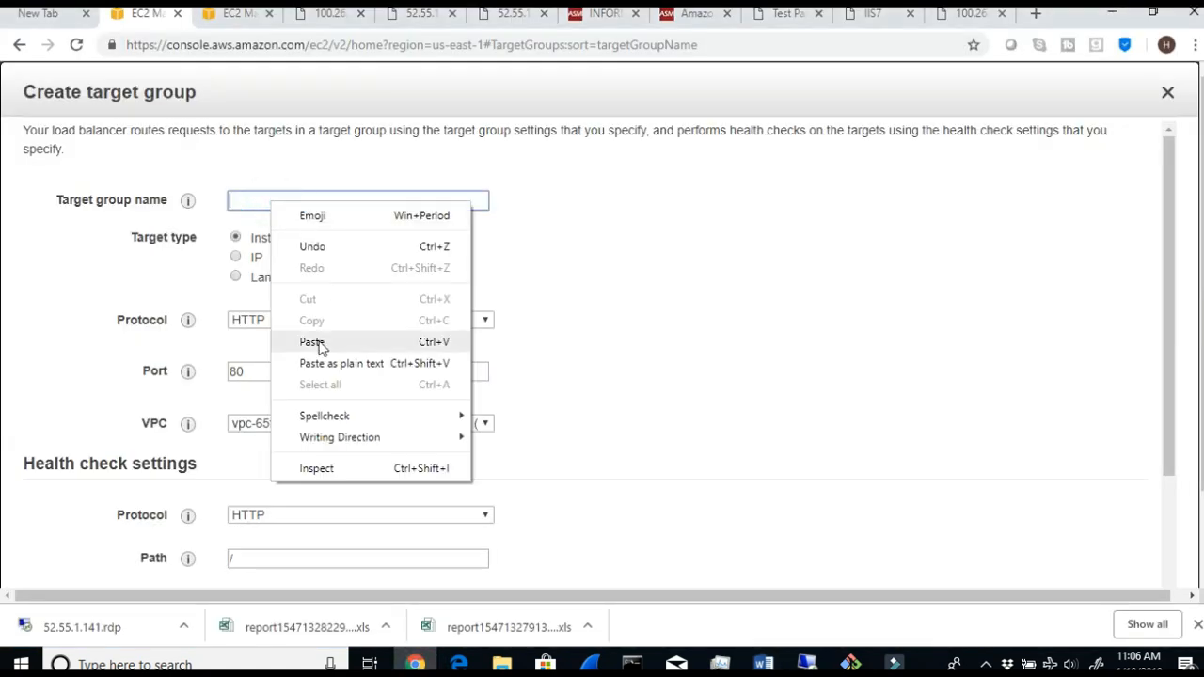
left_click(318, 343)
left_click(261, 201)
key("BackSpace")
key("BackSpace")
key("BackSpace")
key("BackSpace")
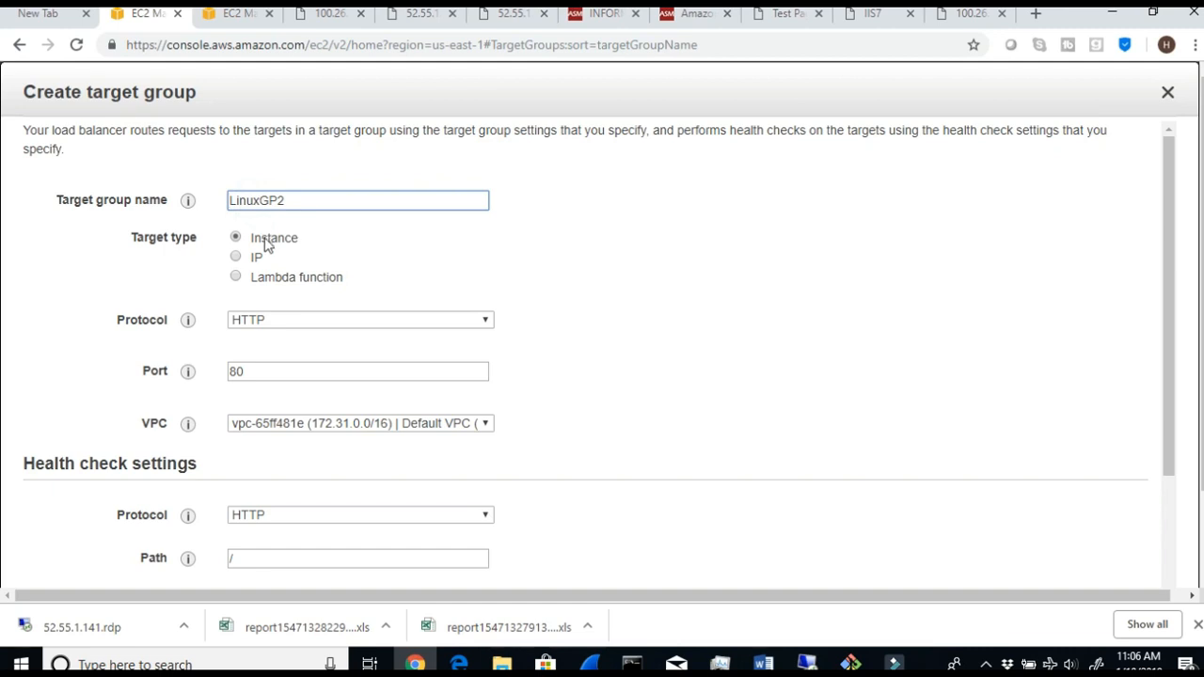
- Configure the LinuxGP2 target group with protocol TCP, port 80 and the ASM VPC 10.0.0.0/16
left_click(261, 320)
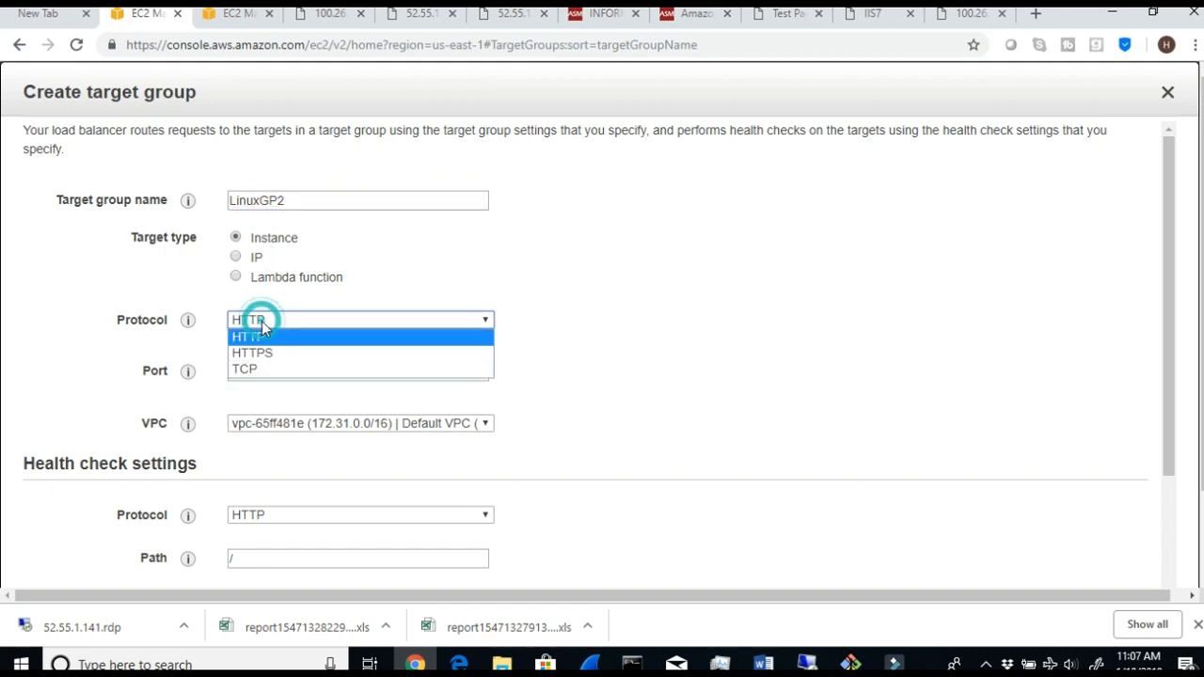
left_click(270, 370)
double_click(265, 371)
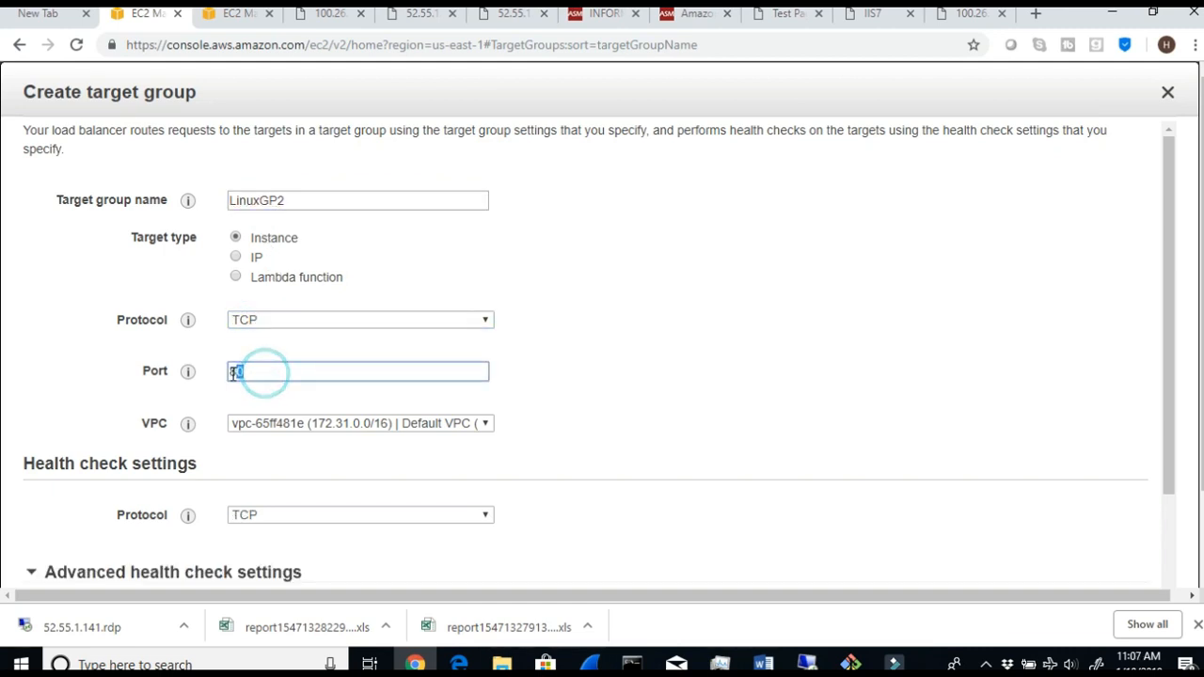
left_click(286, 425)
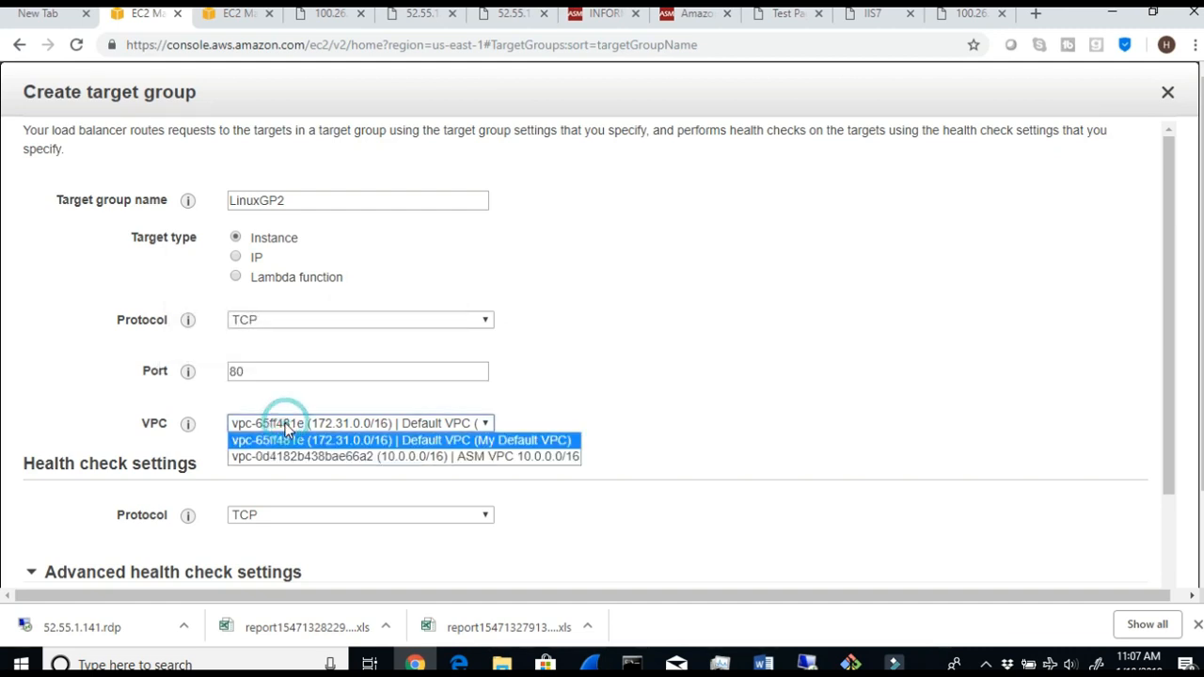
left_click(292, 457)
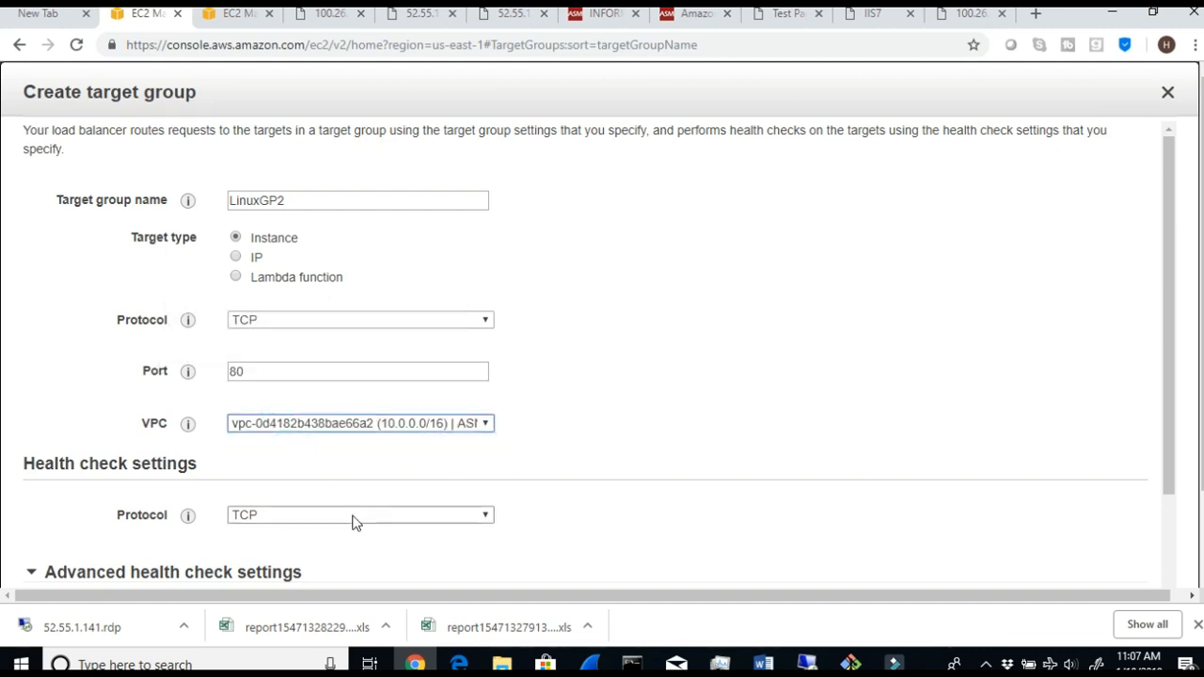
- Set the LinuxGP2 health check to protocol HTTP with the path /health.html
left_click(354, 514)
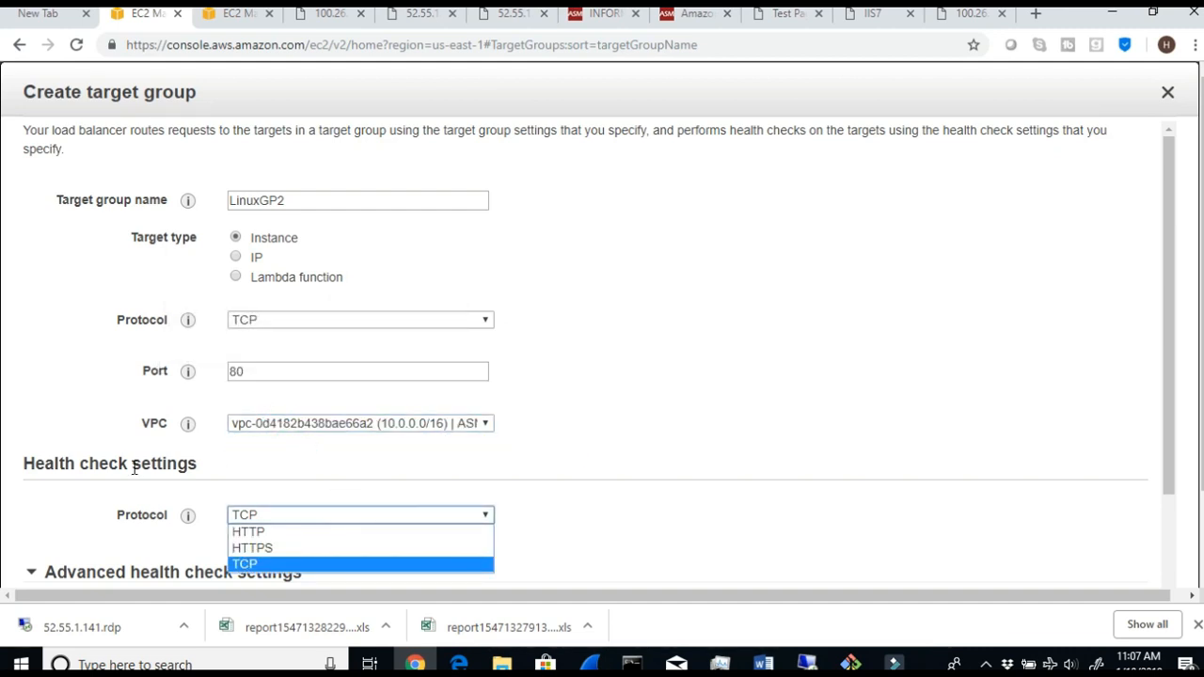
left_click(293, 533)
left_click(254, 557)
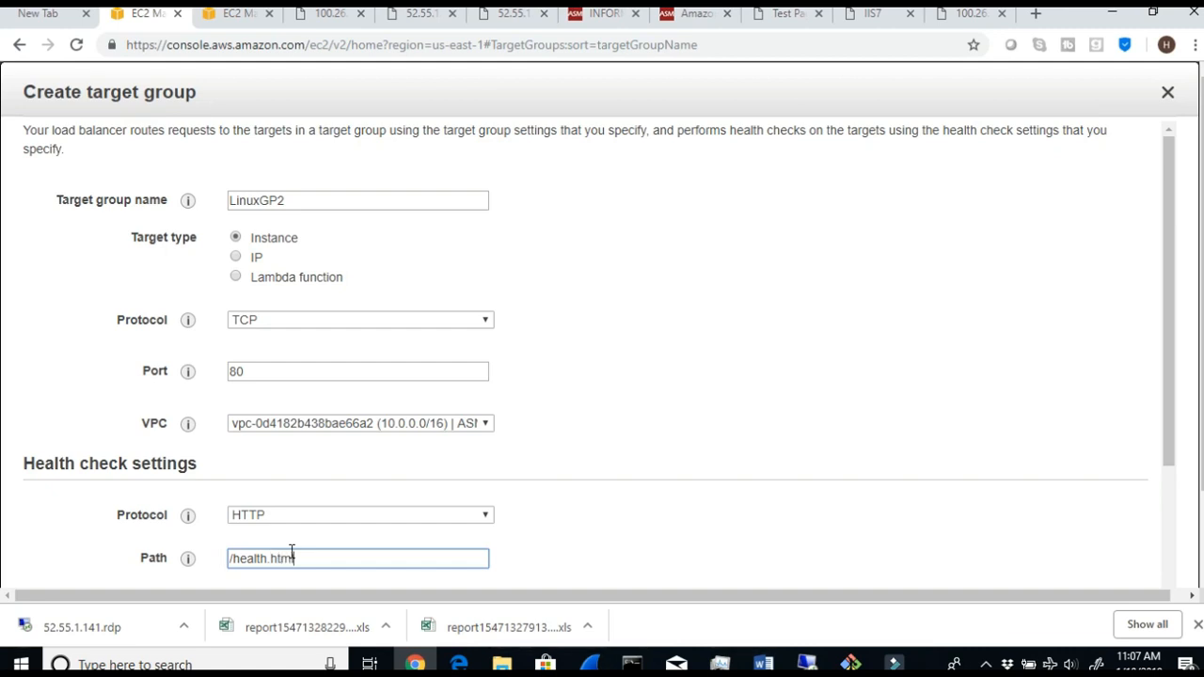
triple_click(329, 562)
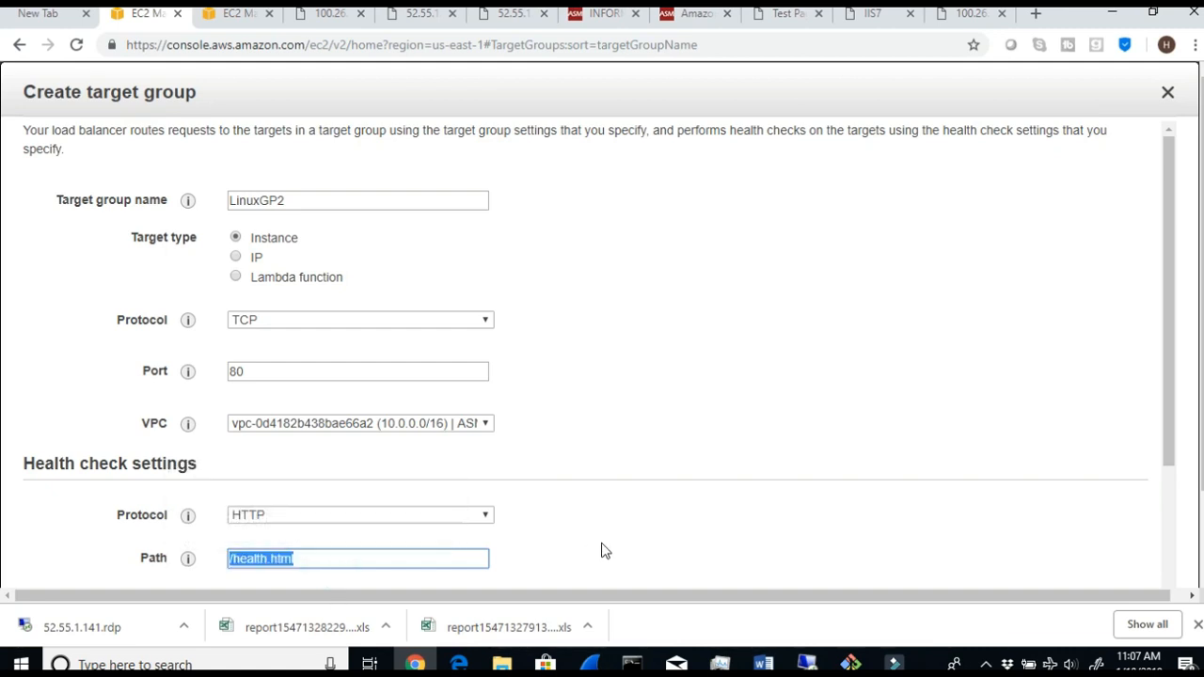
- Create the LinuxGP2 target group with the default advanced health check settings and close the confirmation dialog
scroll(602, 551, "down", 2)
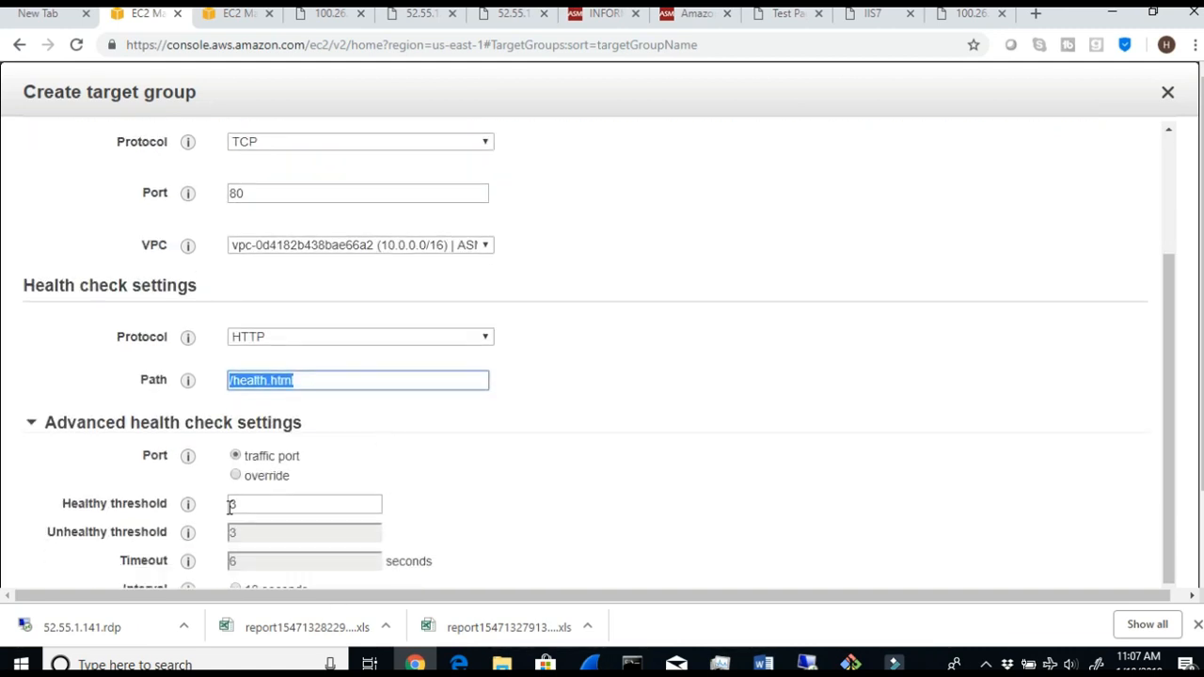
scroll(273, 510, "down", 1)
scroll(809, 508, "down", 2)
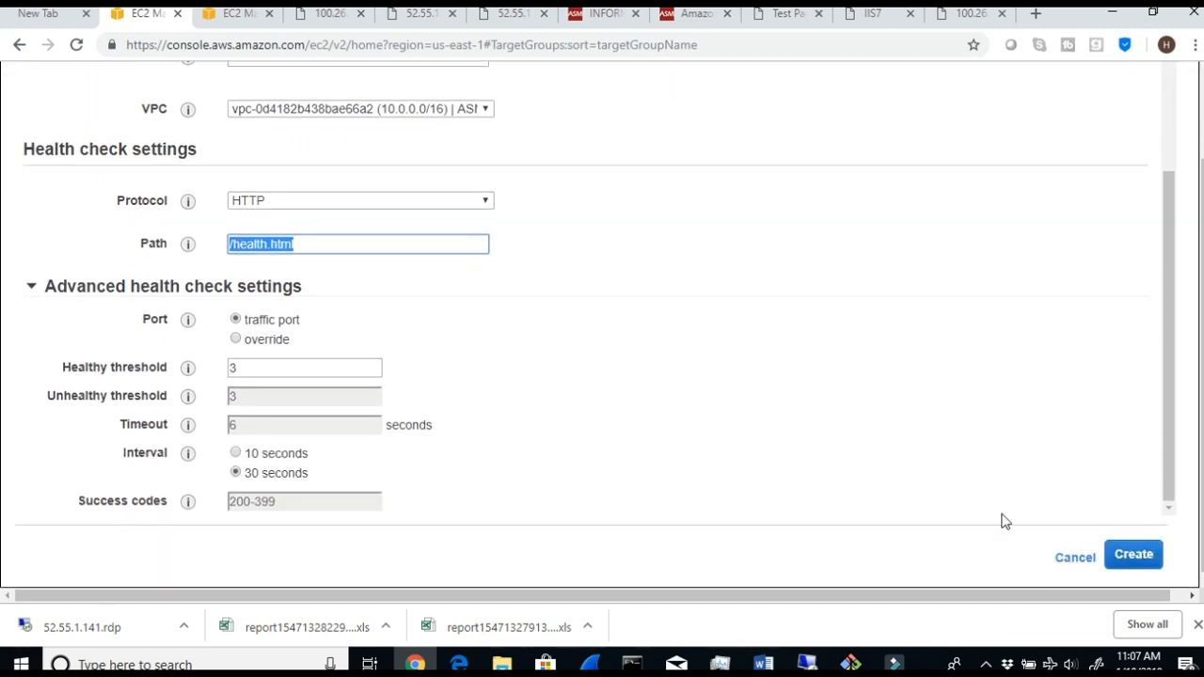
left_click(1149, 558)
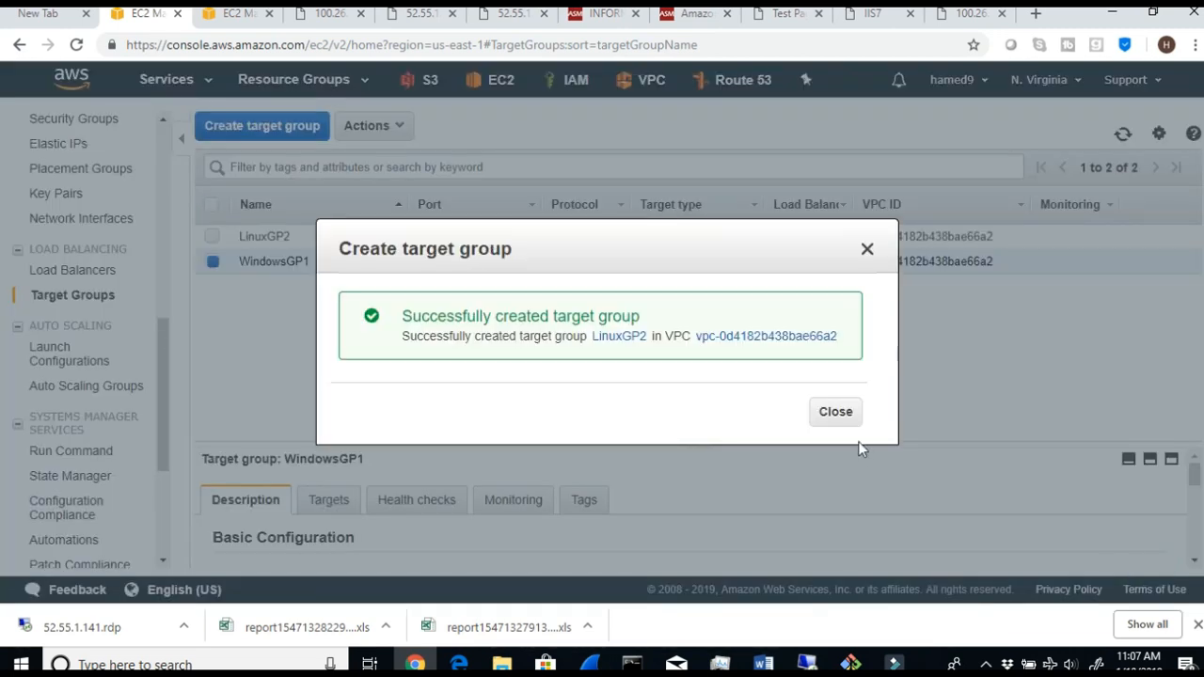
left_click(848, 418)
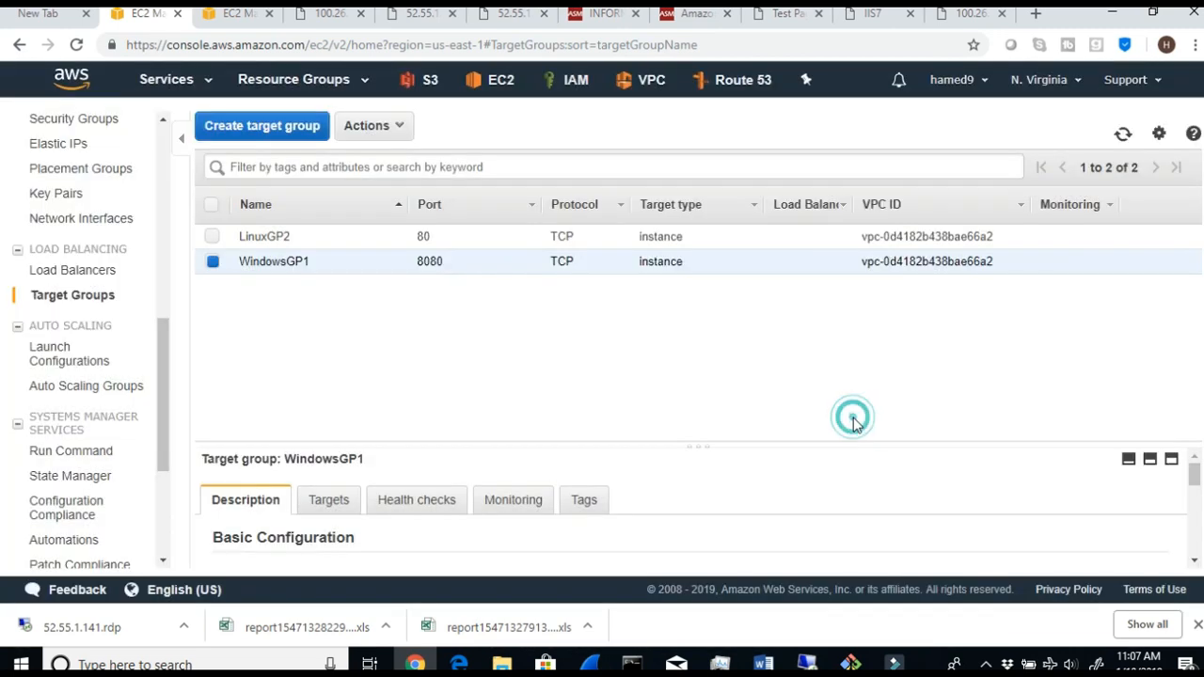
- Examine the registered targets and availability zones of the WindowsGP1 target group
left_click(210, 236)
left_click(213, 262)
left_click(213, 261)
left_click(212, 236)
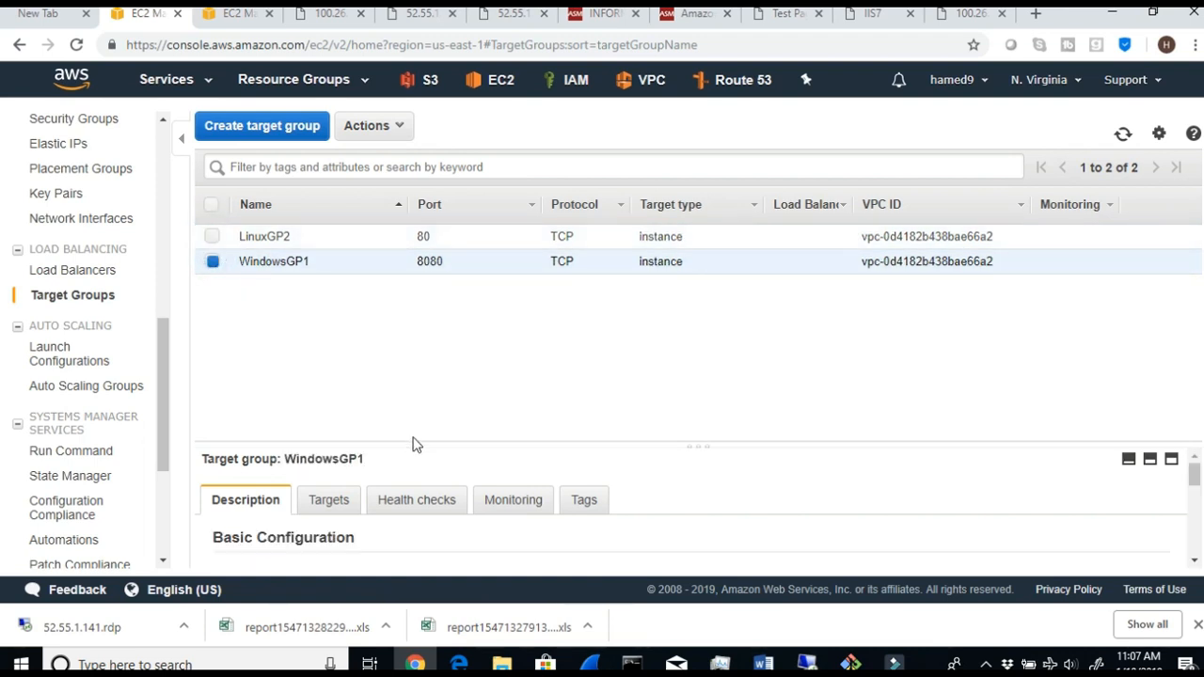
left_click(326, 499)
scroll(505, 511, "down", 3)
scroll(505, 511, "up", 1)
scroll(404, 515, "up", 1)
scroll(329, 495, "down", 3)
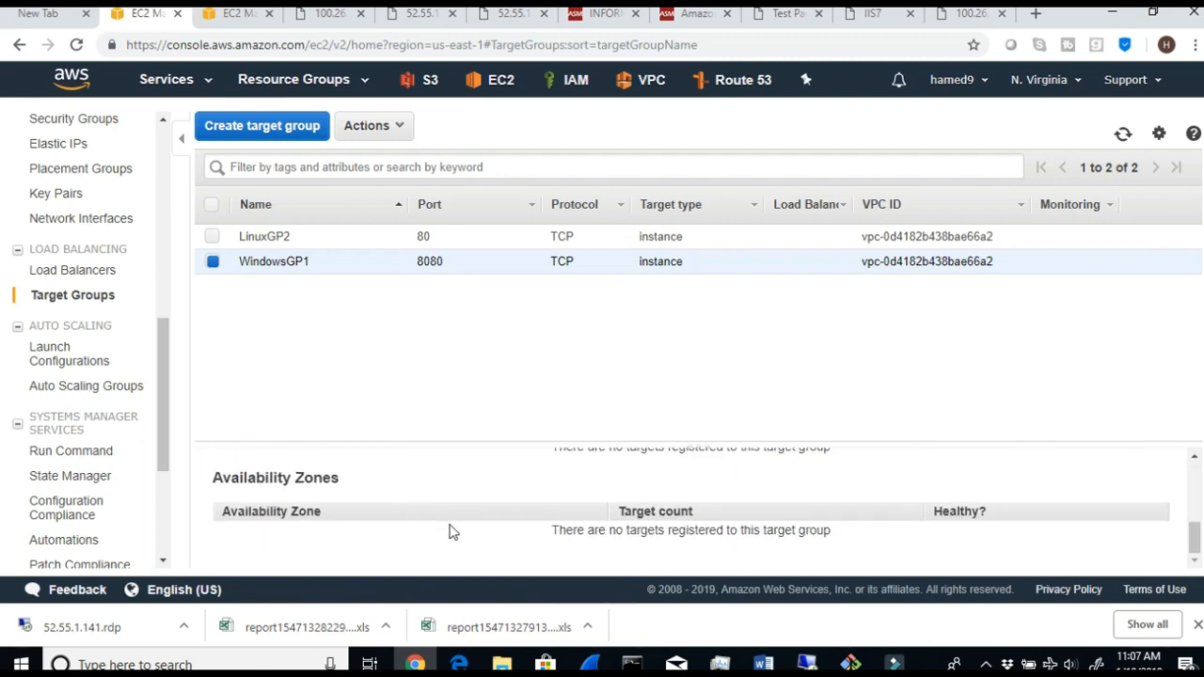
scroll(450, 531, "up", 5)
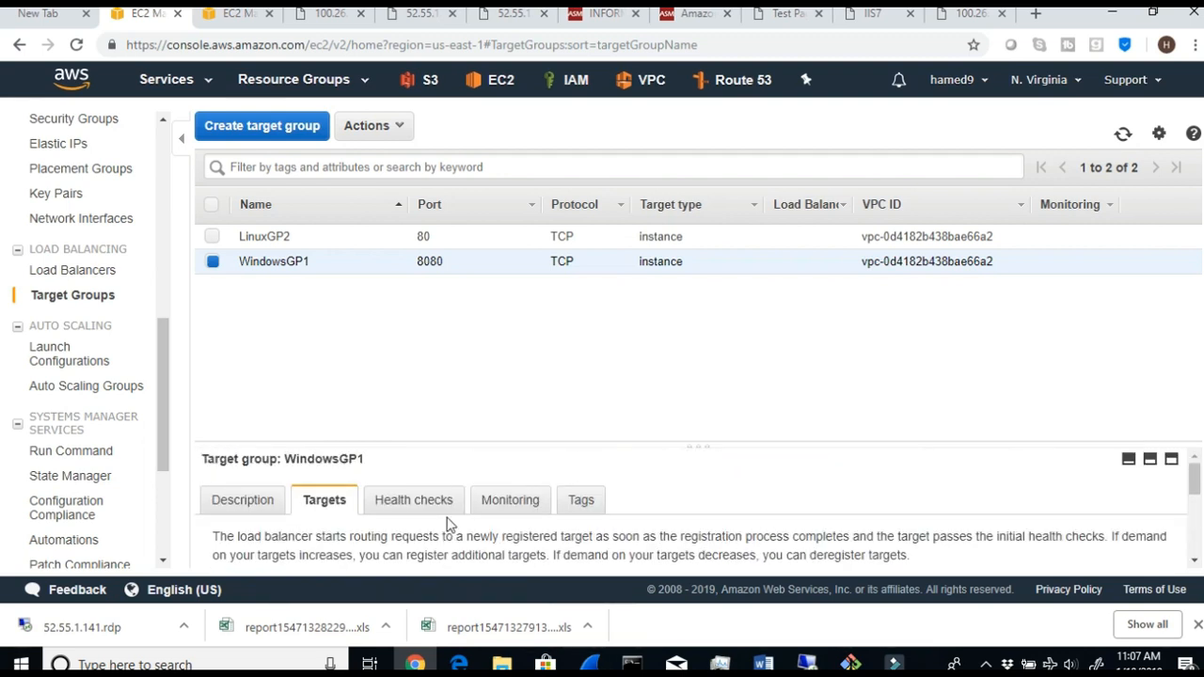
- Review the WindowsGP1 health check settings, including protocol, path, port, thresholds, timeout and interval
left_click(423, 508)
scroll(505, 529, "down", 4)
scroll(580, 540, "up", 2)
scroll(580, 540, "up", 2)
scroll(581, 540, "down", 4)
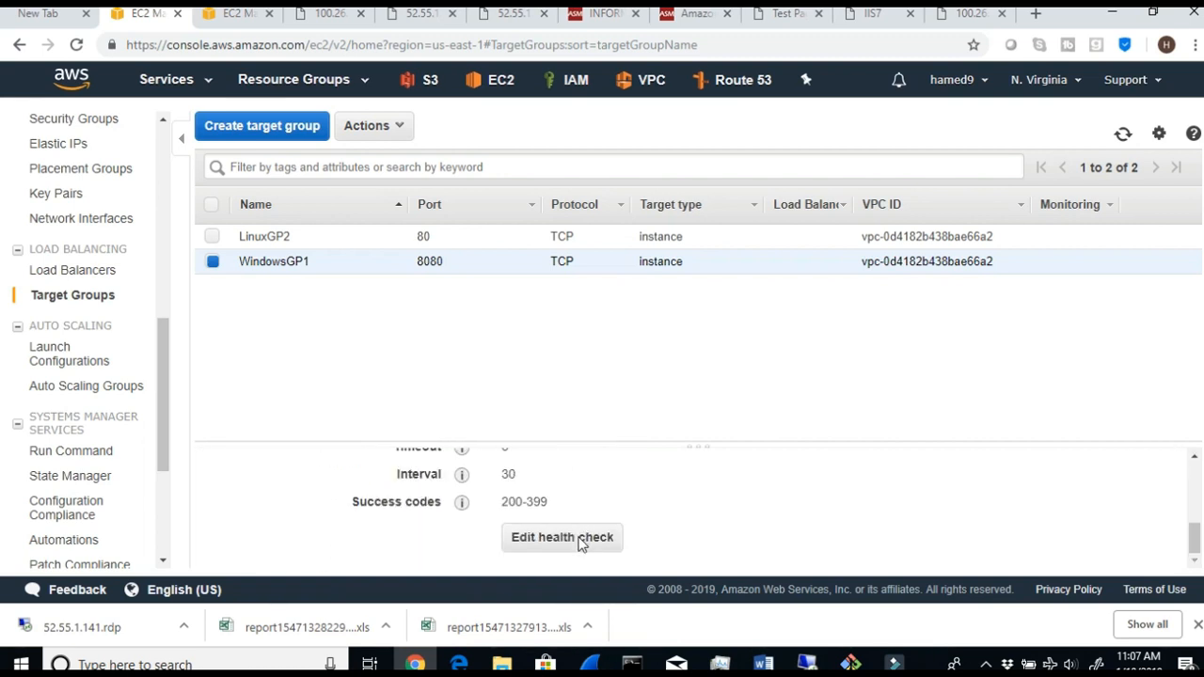
scroll(636, 565, "up", 4)
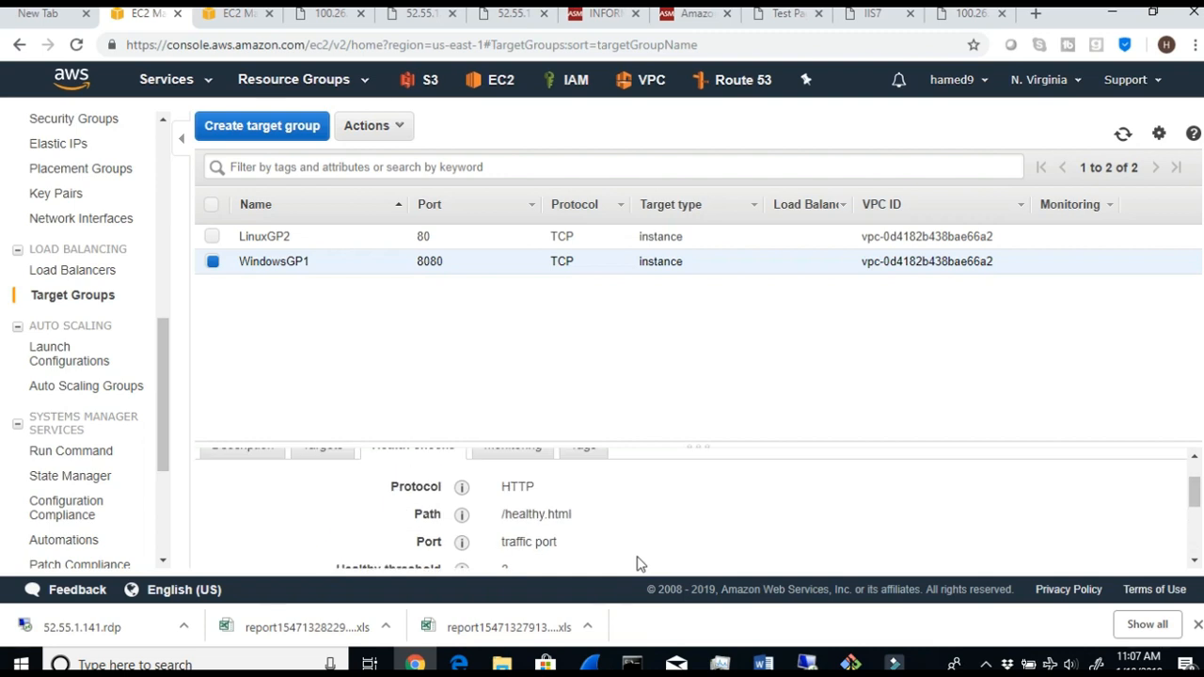
scroll(580, 535, "down", 2)
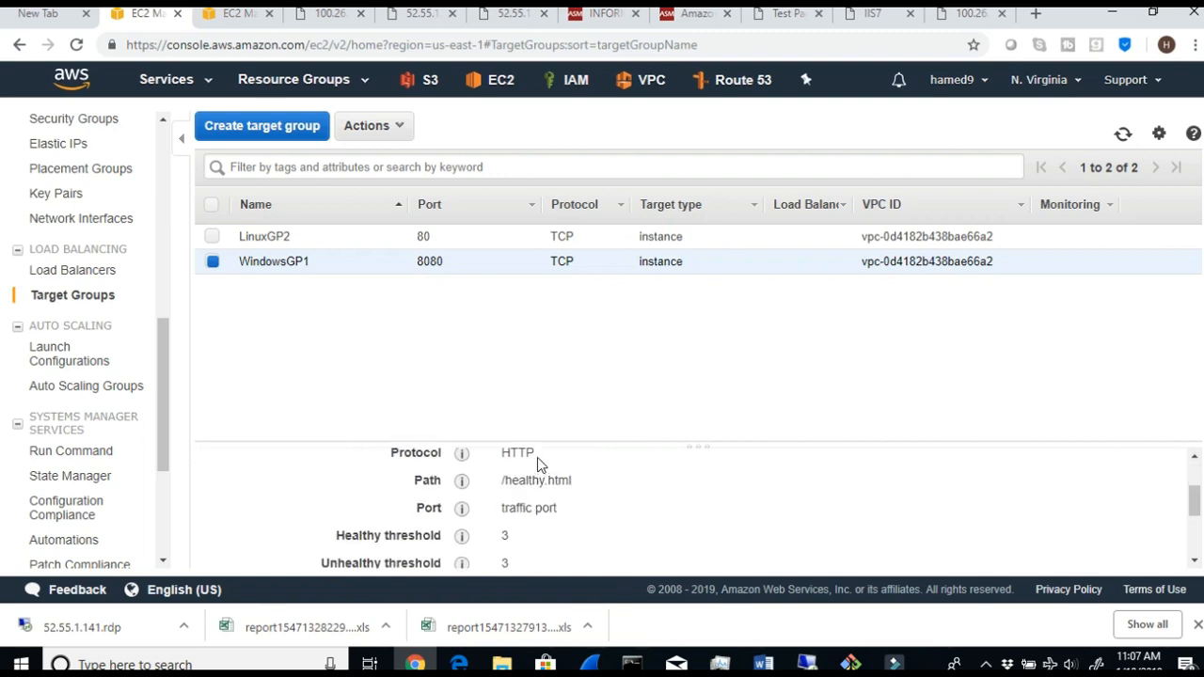
left_click_drag(537, 459, 512, 458)
scroll(629, 537, "down", 1)
left_click(579, 500)
scroll(578, 503, "down", 2)
scroll(577, 503, "up", 2)
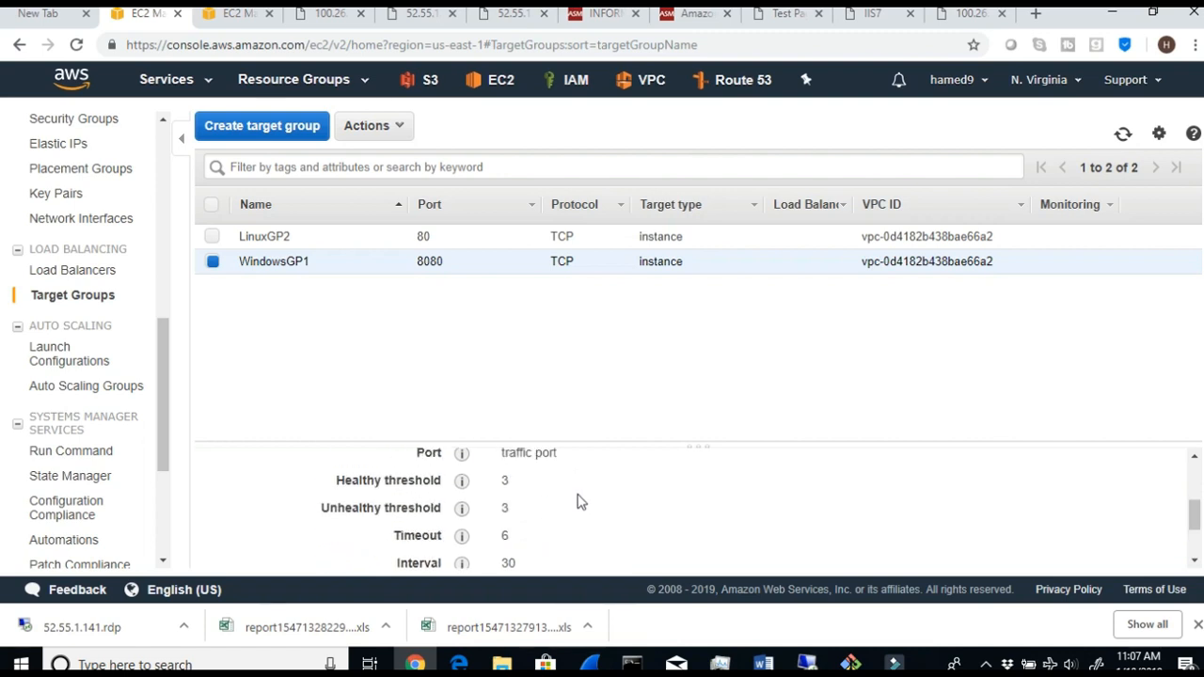
scroll(607, 508, "up", 2)
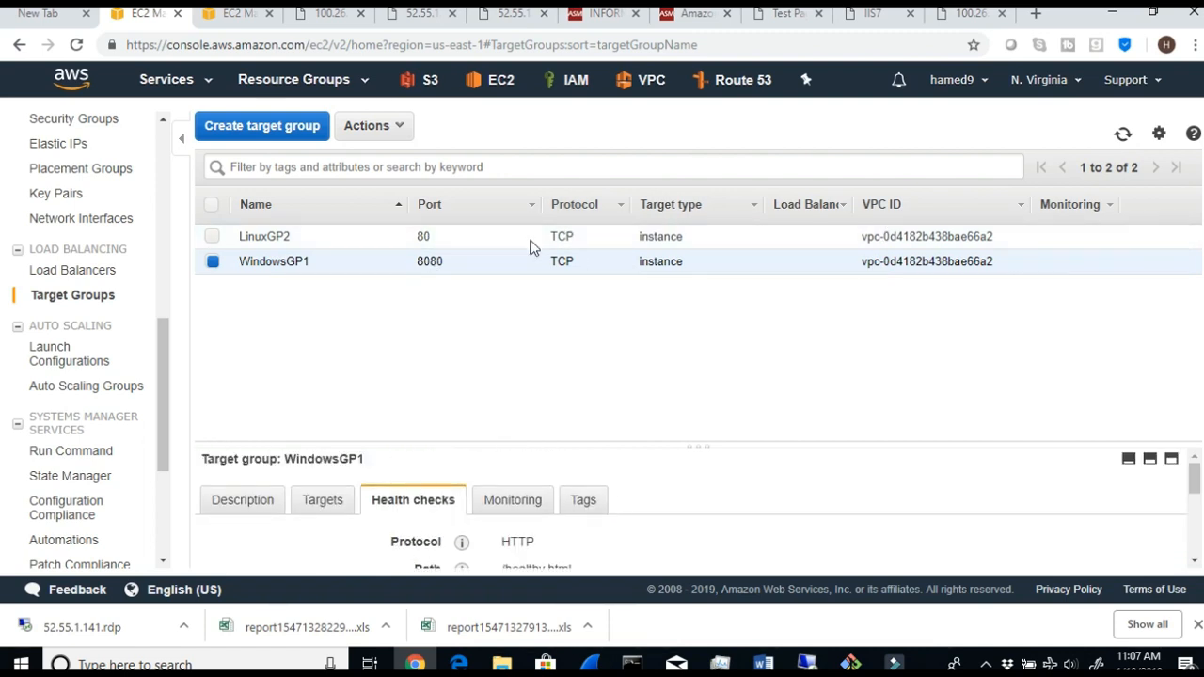
- Switch to the Word document and read the Step 9 instructions on registering EC2 instances with each target group
left_click(772, 651)
scroll(597, 508, "down", 5)
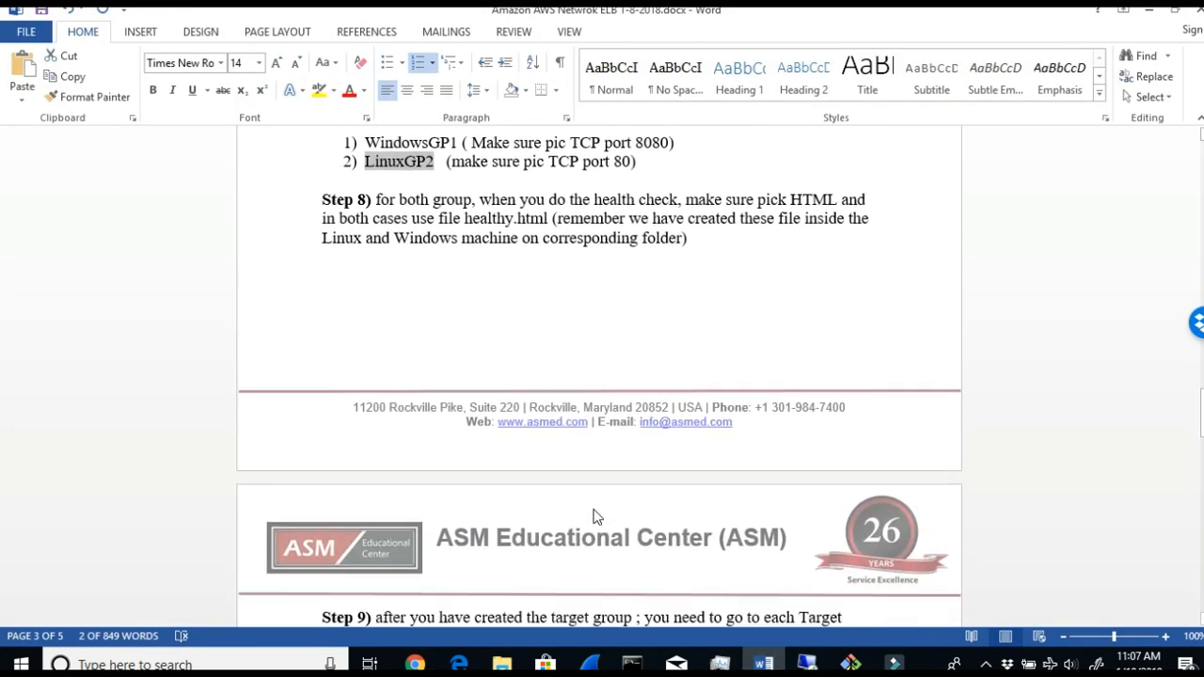
left_click_drag(443, 442, 825, 442)
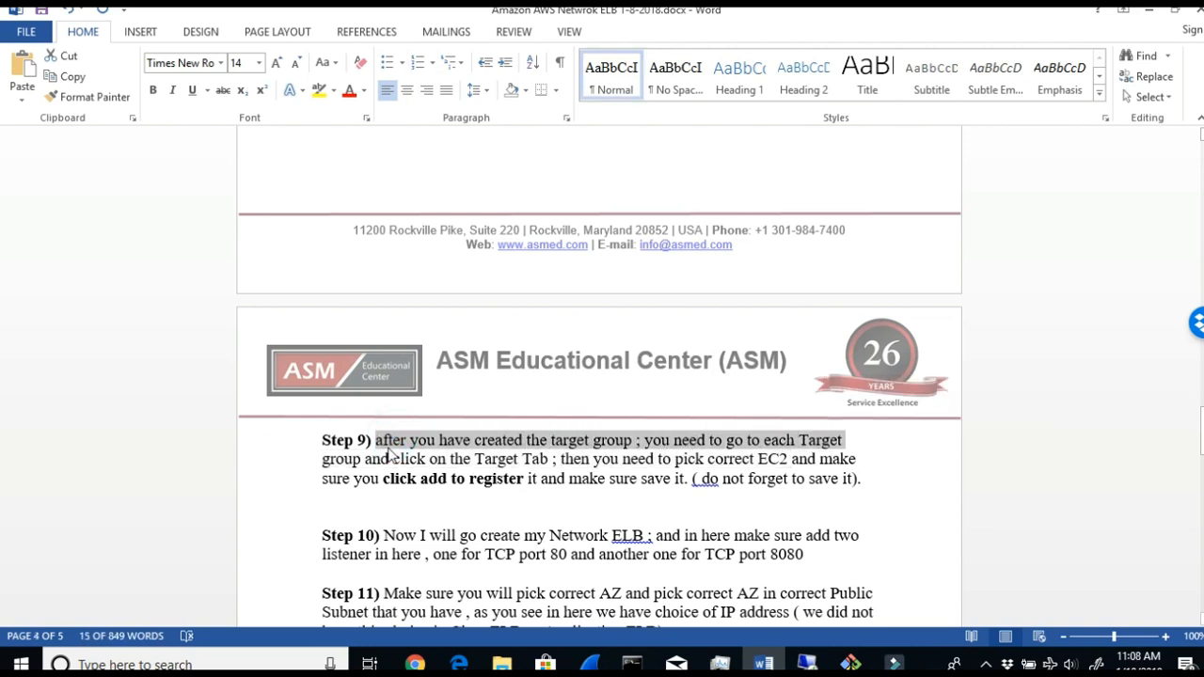
left_click_drag(391, 456, 786, 459)
left_click(559, 461)
left_click_drag(379, 481, 466, 491)
left_click(639, 489)
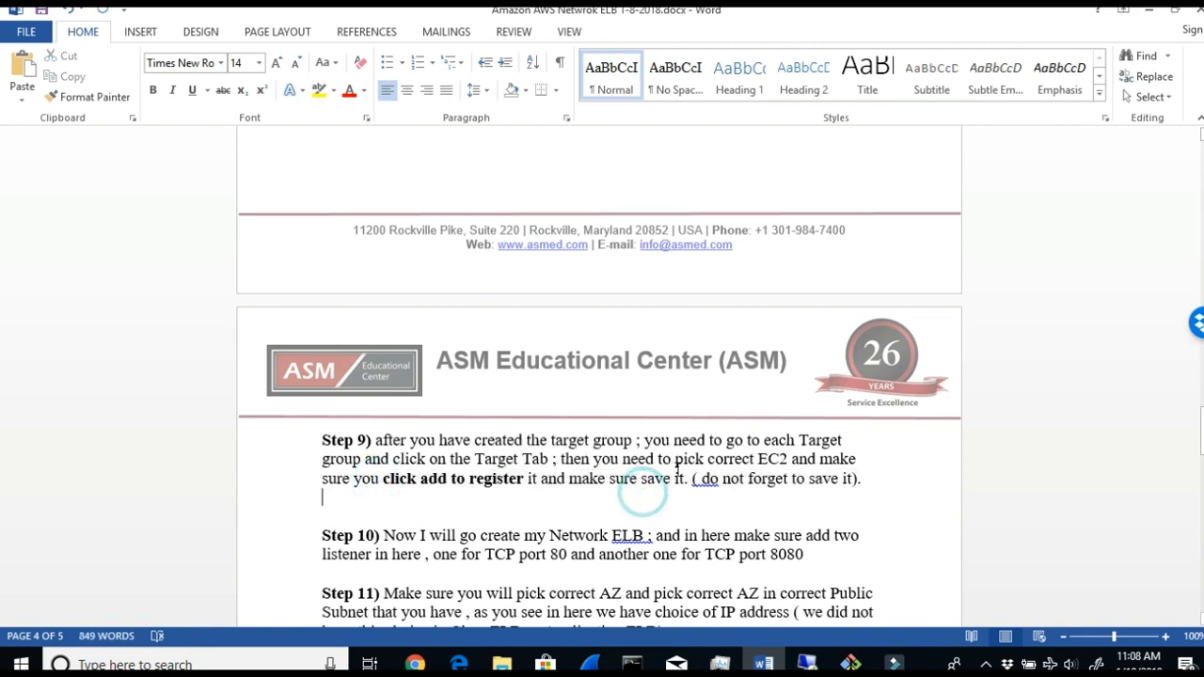
left_click_drag(693, 479, 861, 482)
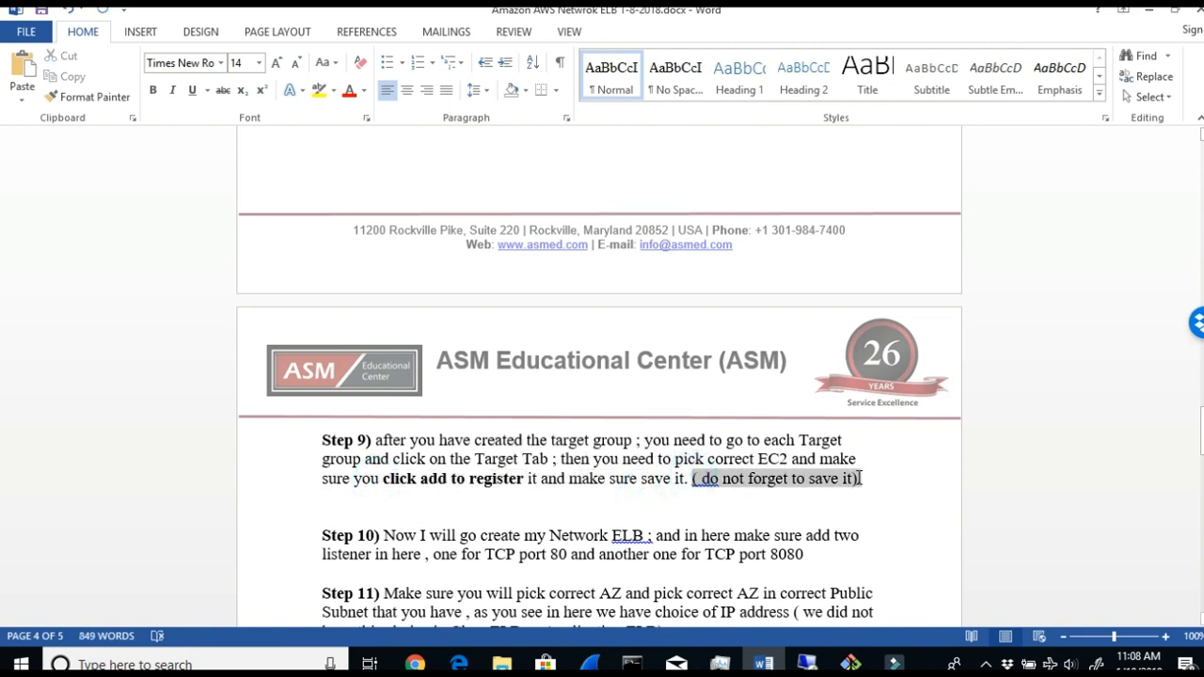
- Return to the AWS console in Chrome, select only the LinuxGP2 target group and show its targets
left_click(415, 664)
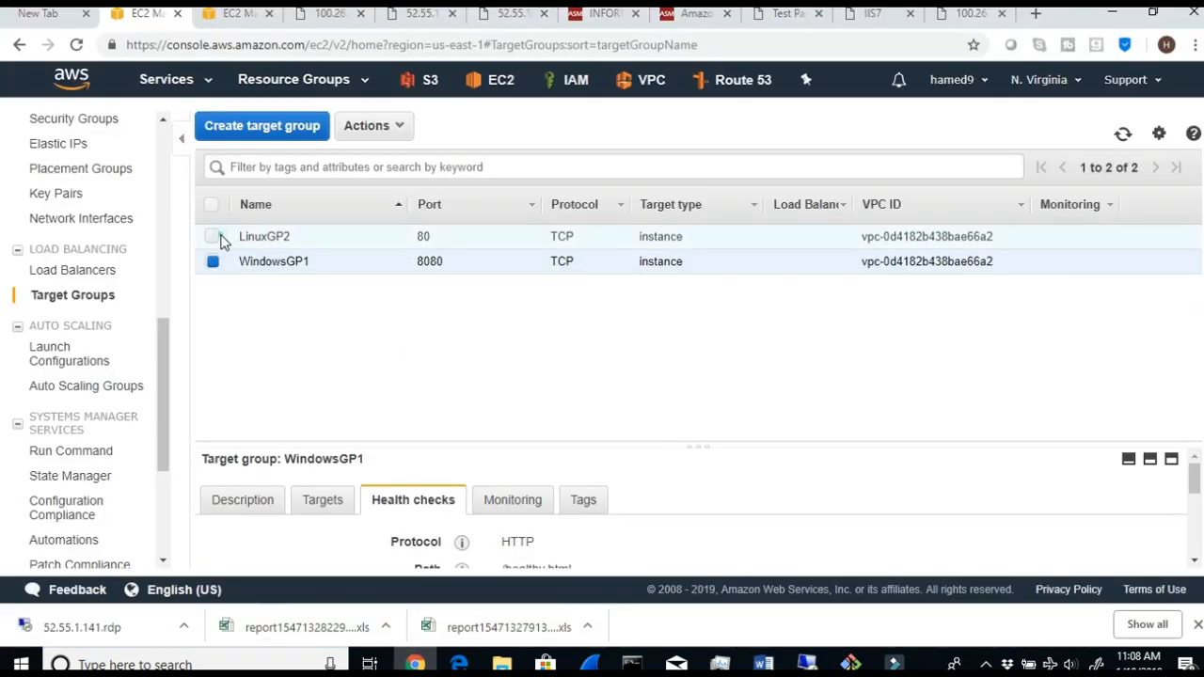
left_click(214, 237)
left_click(238, 503)
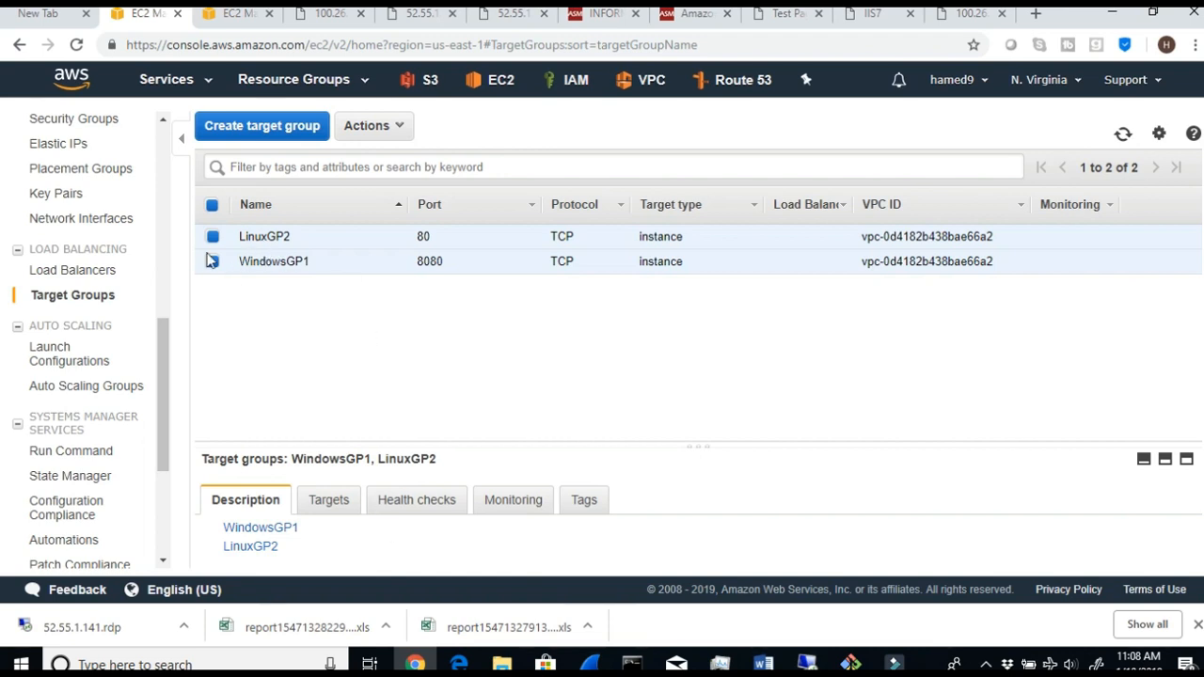
left_click(211, 261)
left_click(326, 507)
scroll(424, 508, "down", 2)
scroll(382, 534, "up", 1)
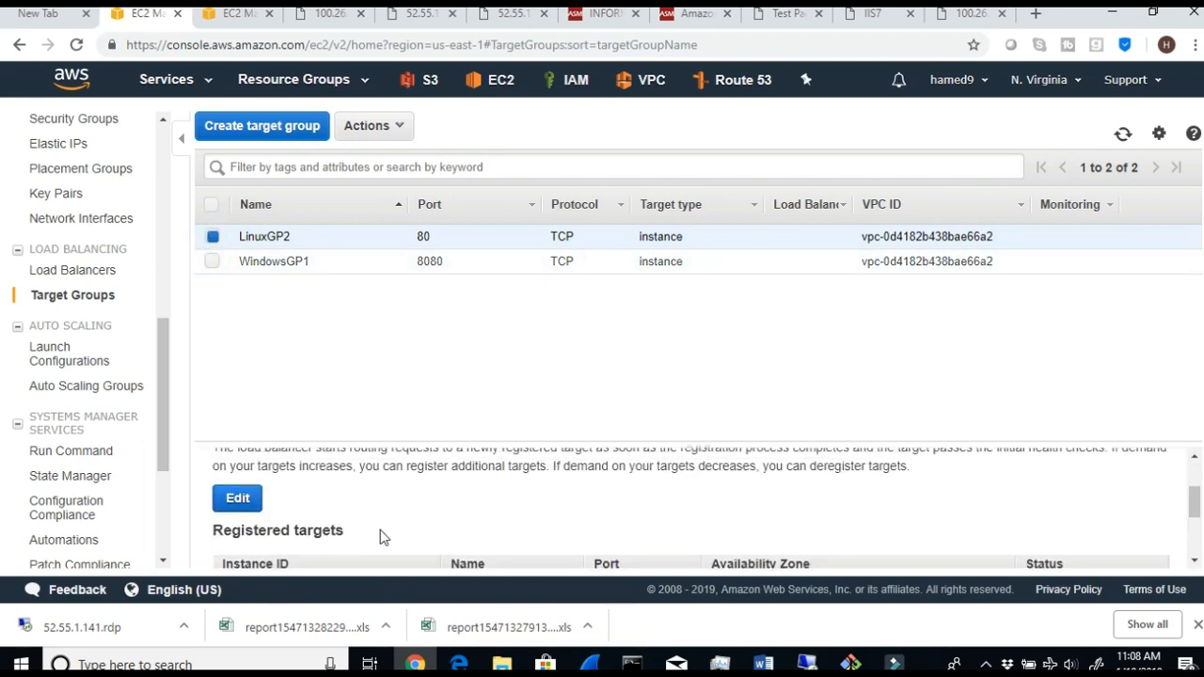
left_click(237, 498)
left_click(17, 49)
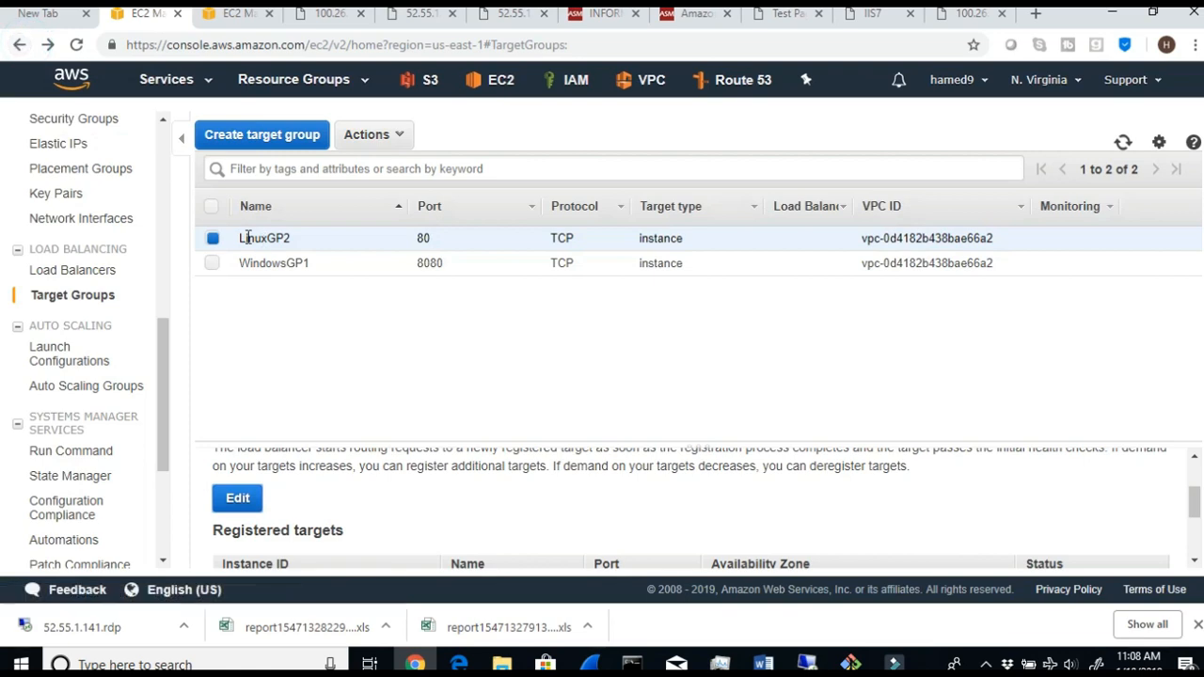
left_click_drag(313, 249, 244, 242)
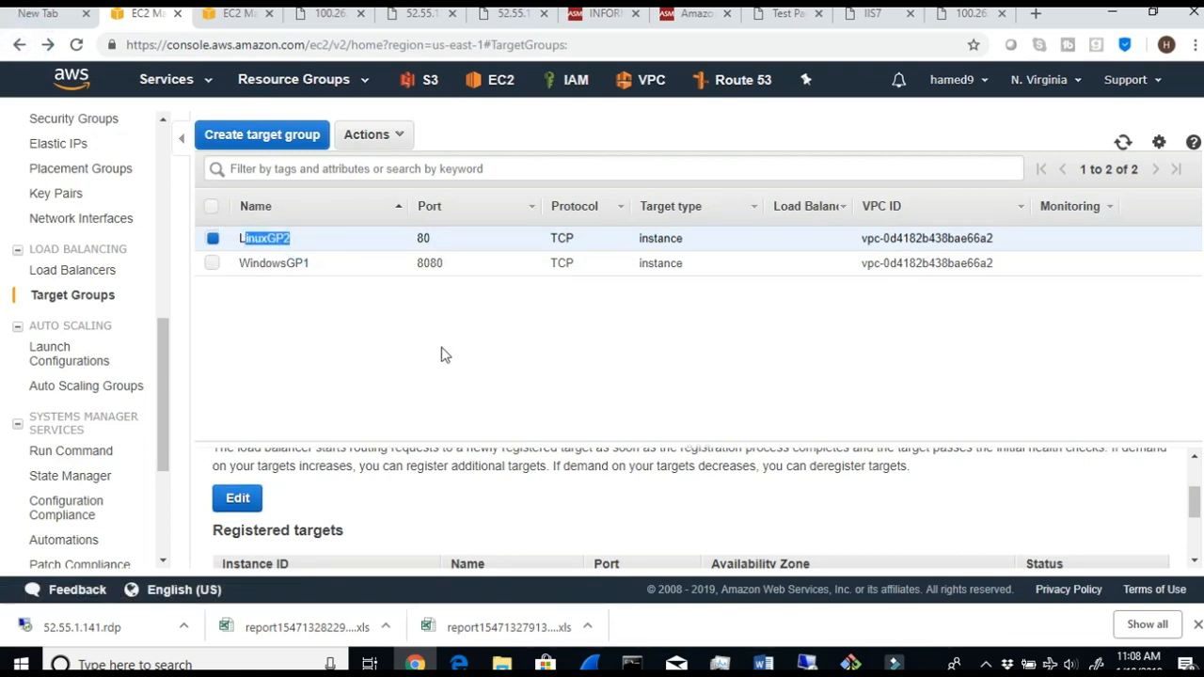
- Register the VAlinux instance on port 80 with the LinuxGP2 target group and save the registration
left_click(237, 498)
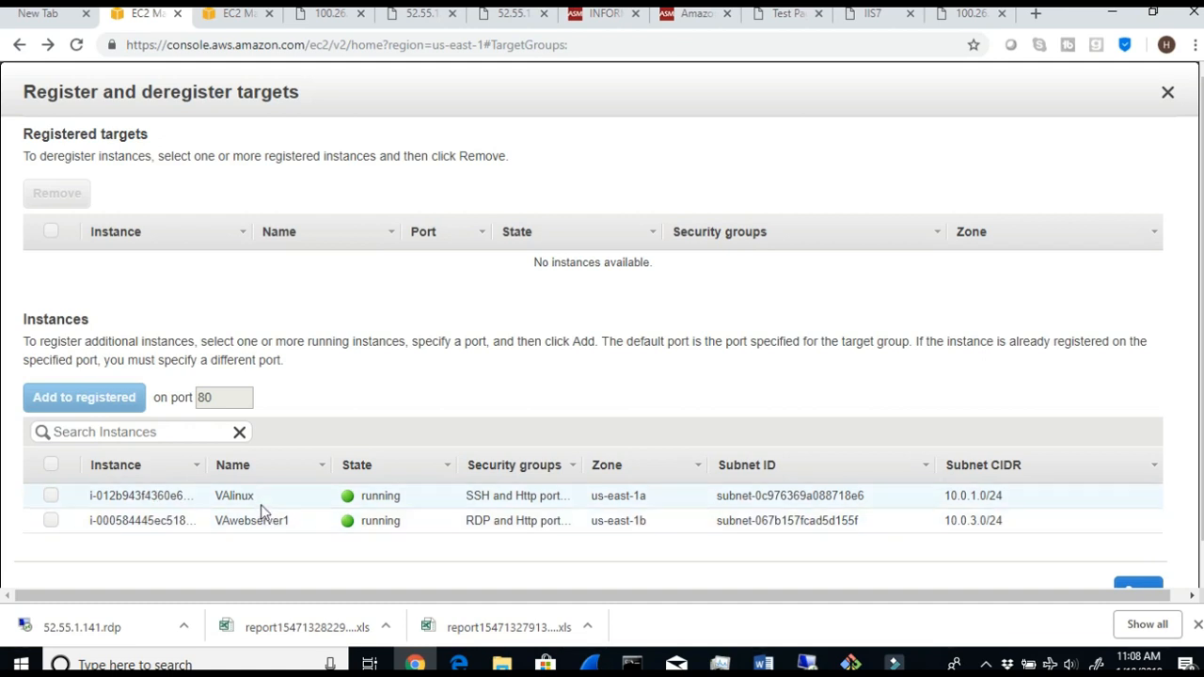
left_click_drag(255, 497, 223, 499)
left_click(52, 496)
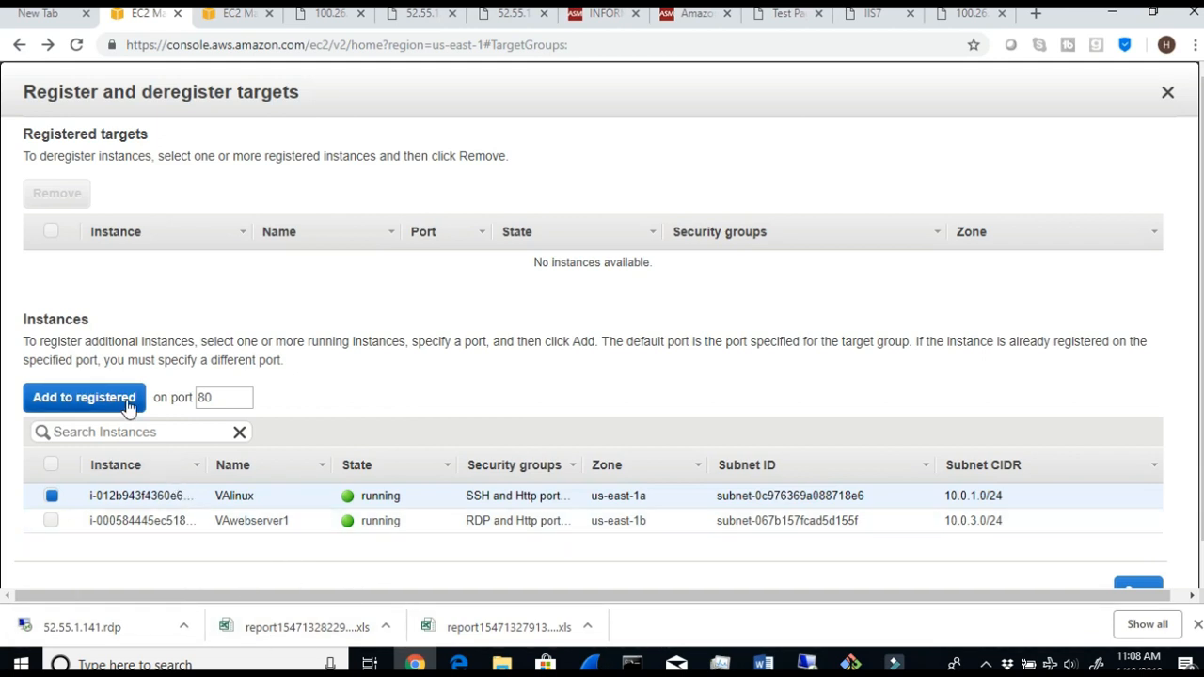
scroll(796, 473, "down", 1)
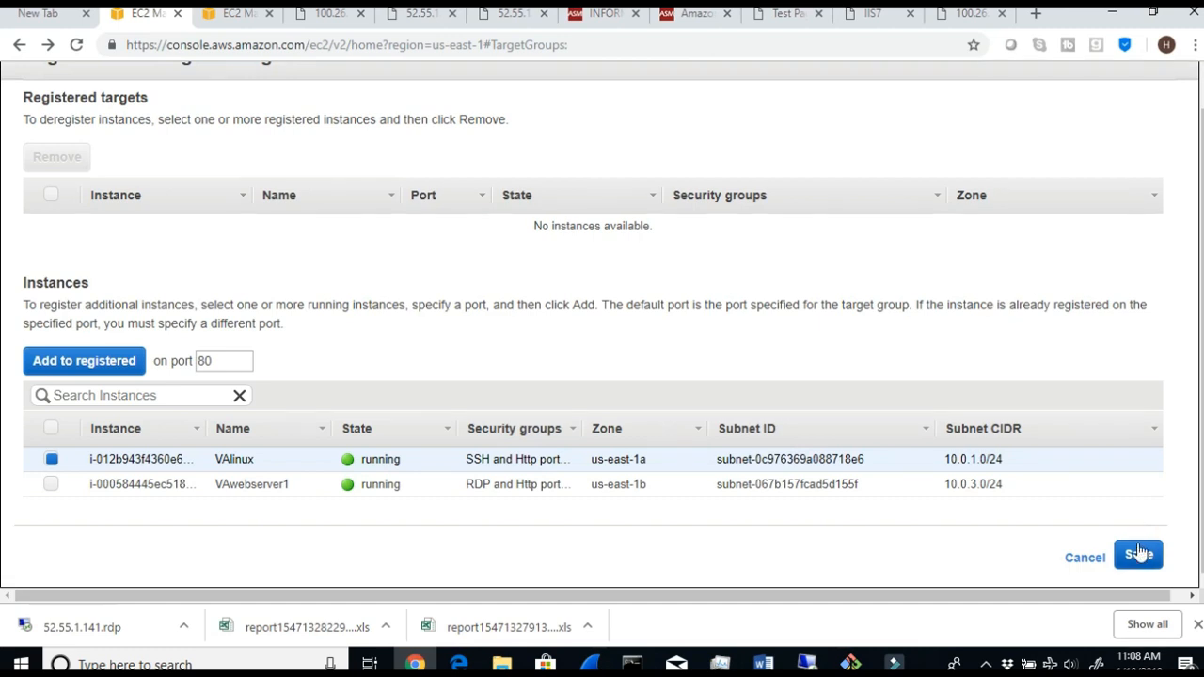
left_click(82, 365)
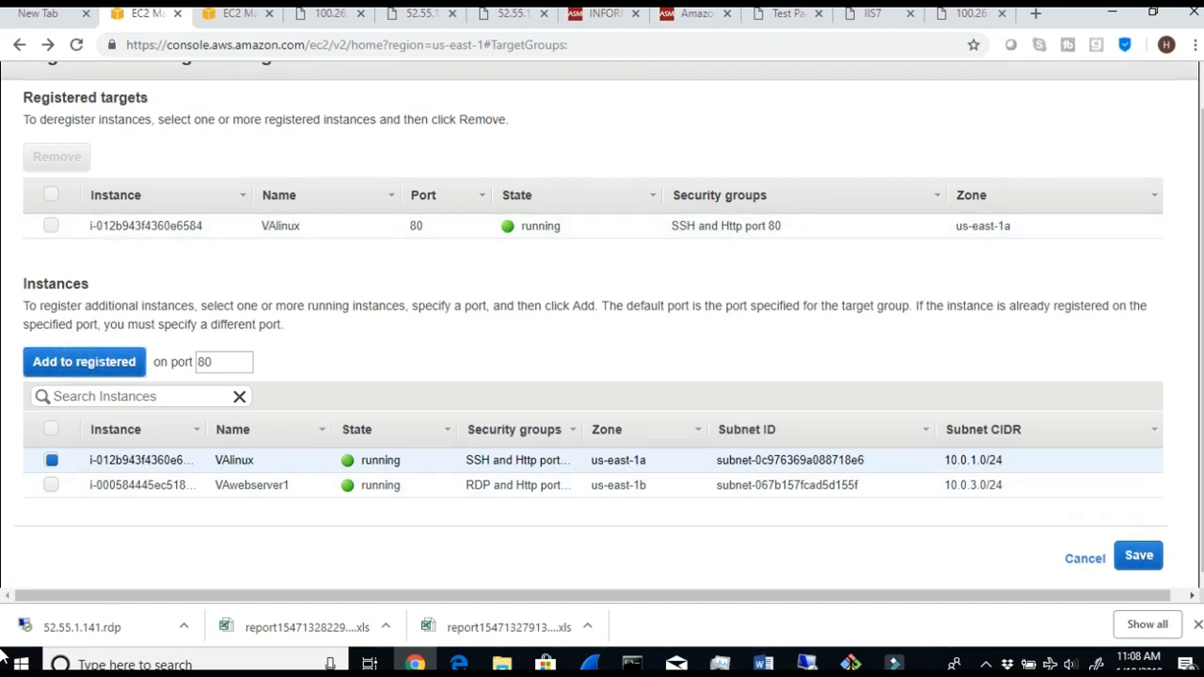
left_click(1138, 557)
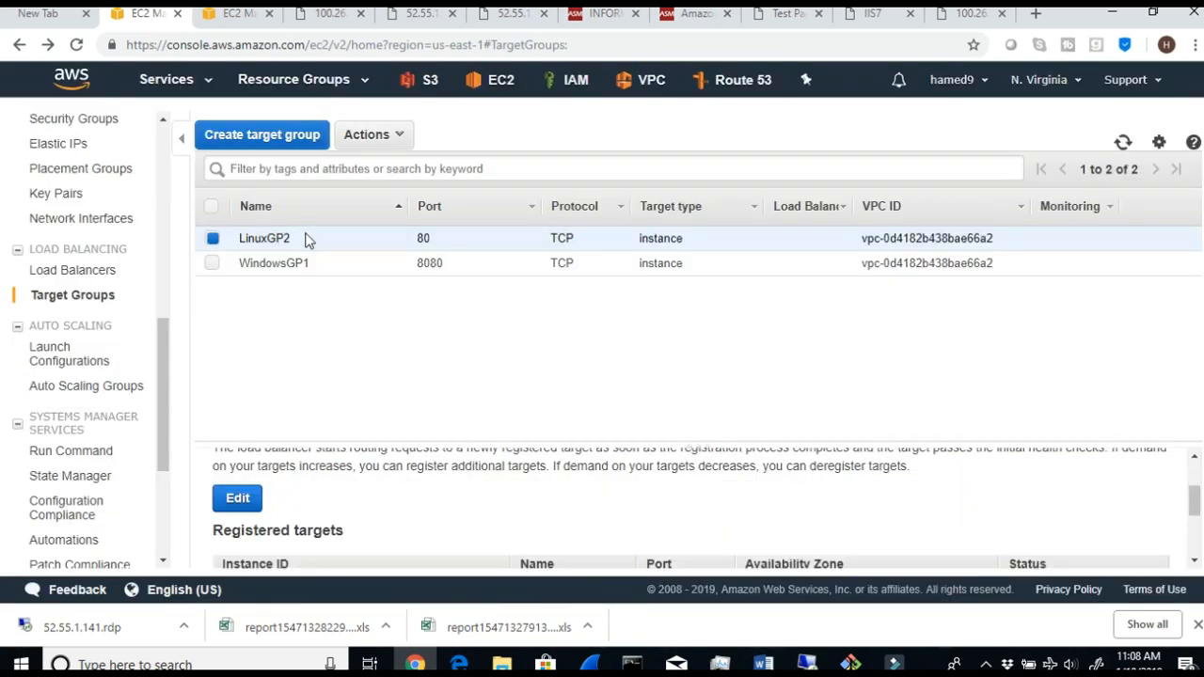
- Check the status of the VAlinux instance among LinuxGP2's registered targets
scroll(438, 553, "down", 2)
scroll(440, 558, "up", 3)
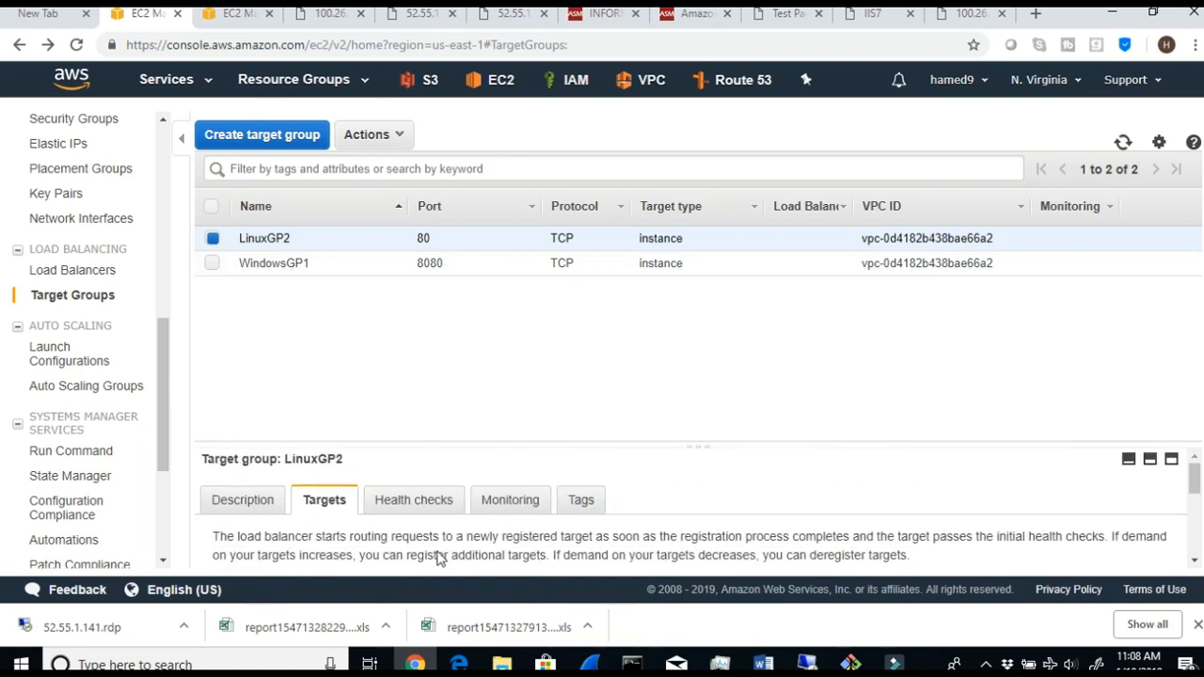
left_click(242, 501)
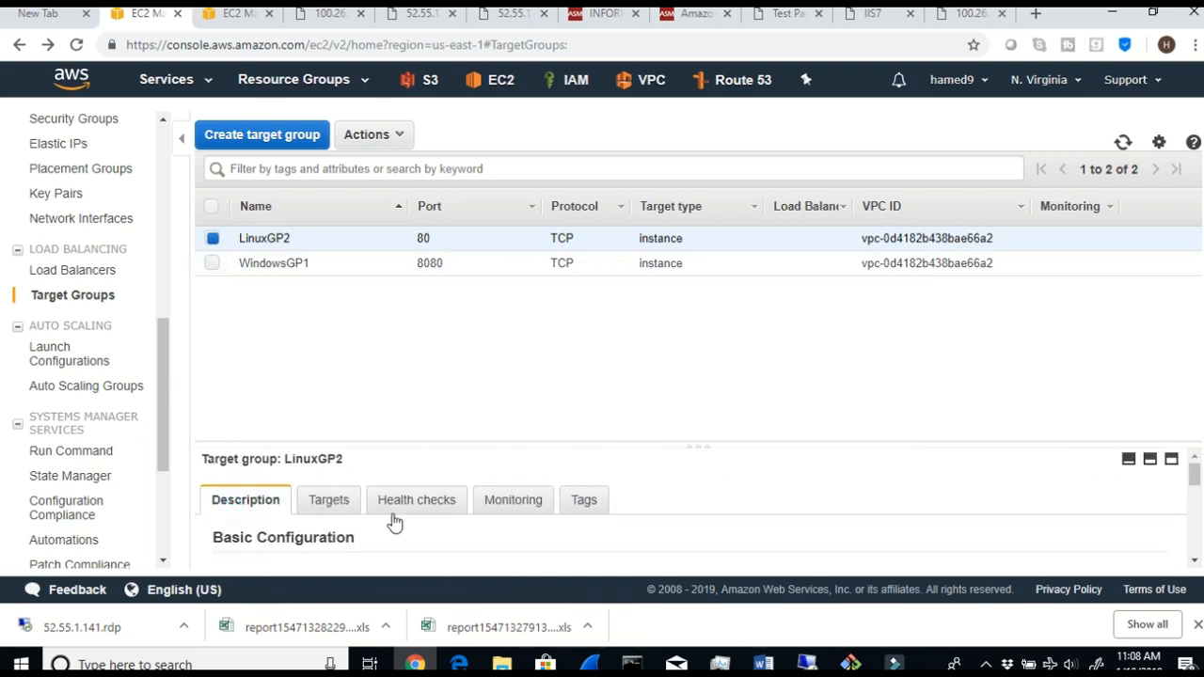
left_click(331, 499)
scroll(398, 524, "down", 3)
scroll(395, 518, "up", 2)
scroll(440, 518, "down", 3)
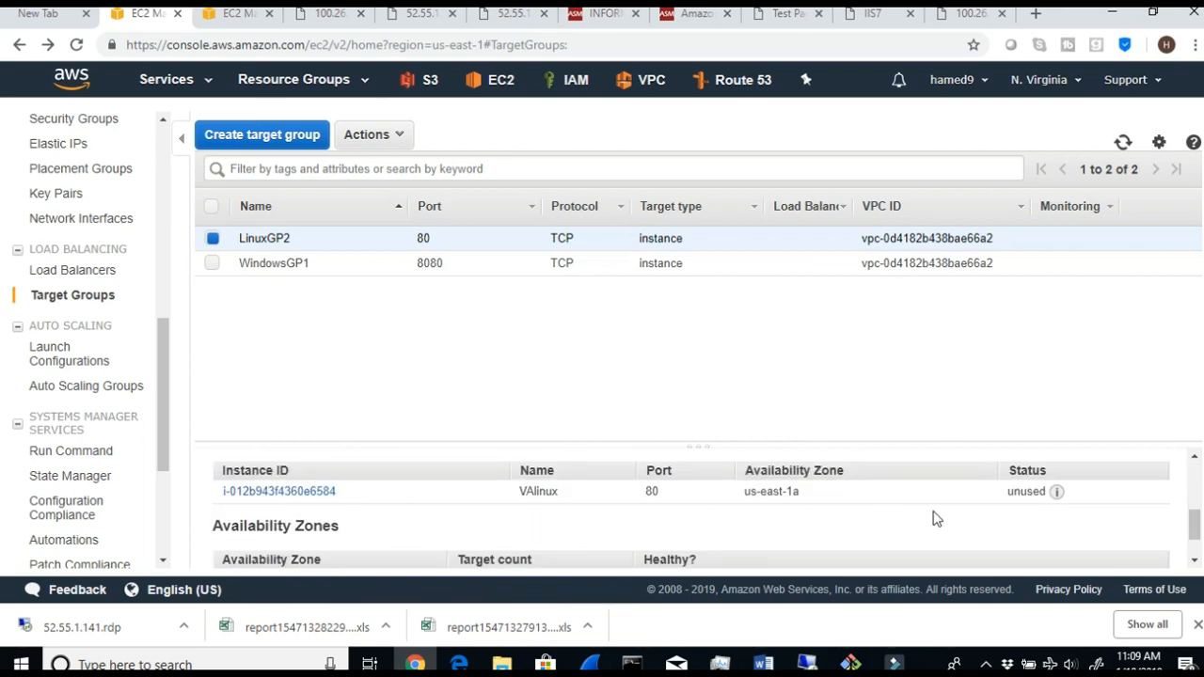
mouse_move(1054, 498)
left_click_drag(1047, 496, 1028, 497)
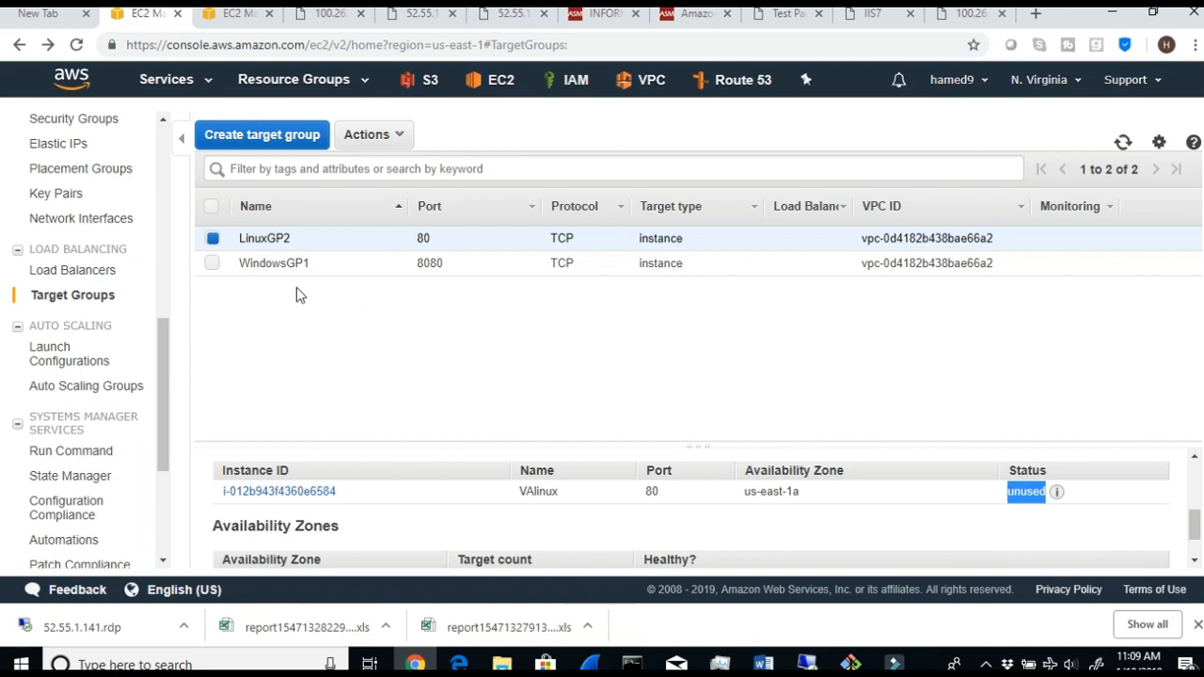
- Deselect LinuxGP2, select the WindowsGP1 target group and show its registered targets
left_click(209, 240)
left_click(212, 265)
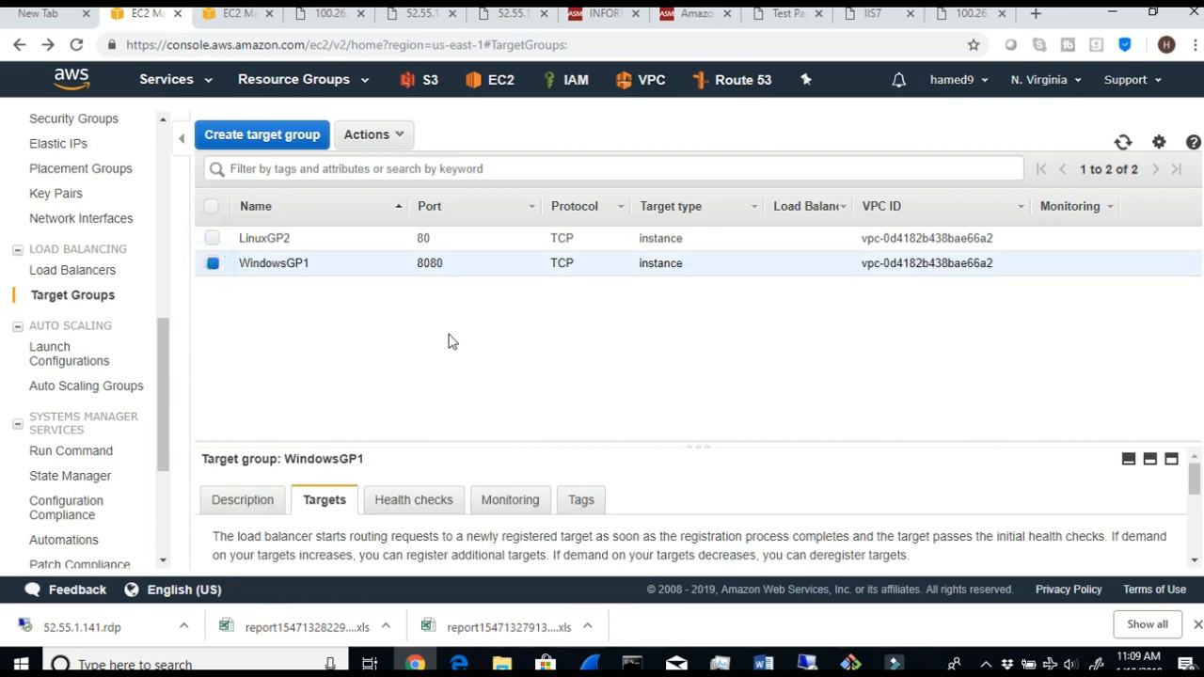
left_click(246, 499)
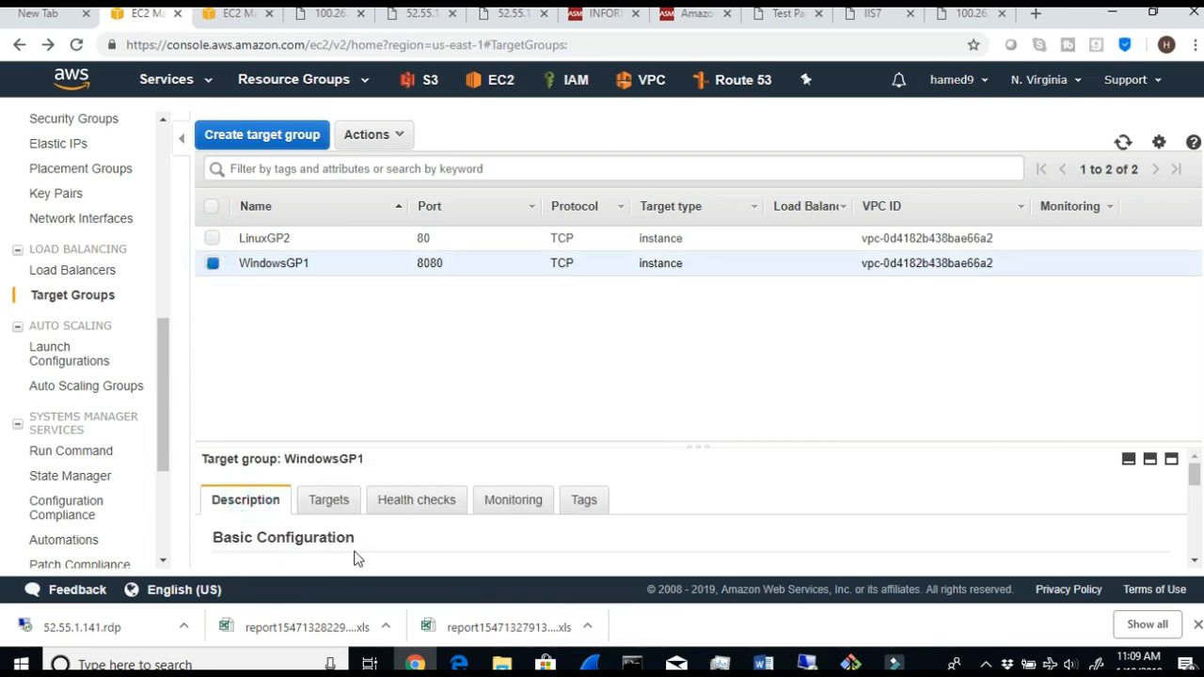
scroll(355, 556, "down", 3)
scroll(366, 508, "up", 3)
left_click(336, 502)
scroll(372, 527, "down", 2)
scroll(309, 546, "down", 3)
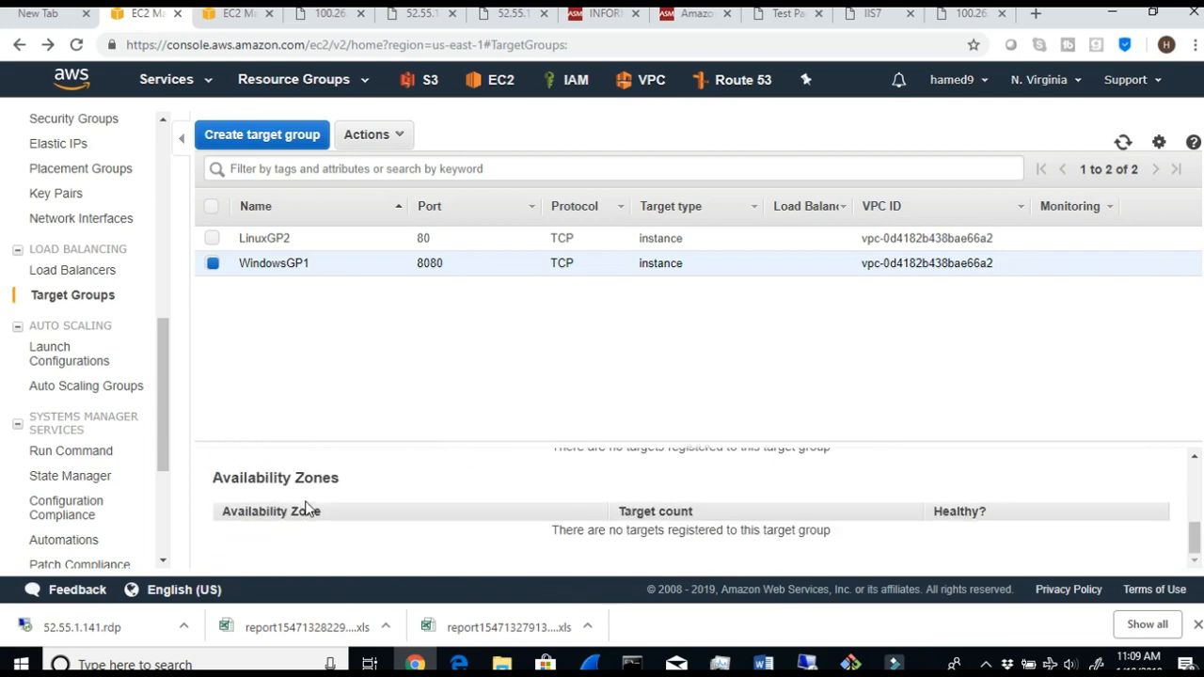
scroll(343, 519, "up", 2)
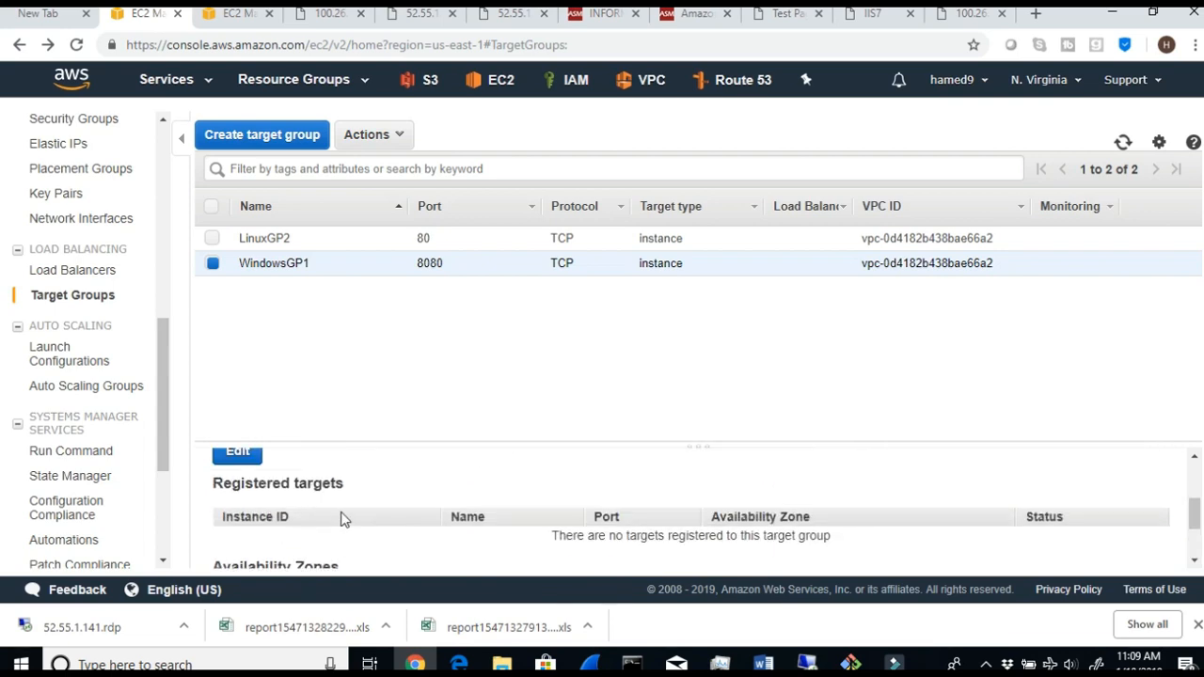
- Register the VAwebserver1 instance on port 8080 with the WindowsGP1 target group and save the registration
left_click(238, 453)
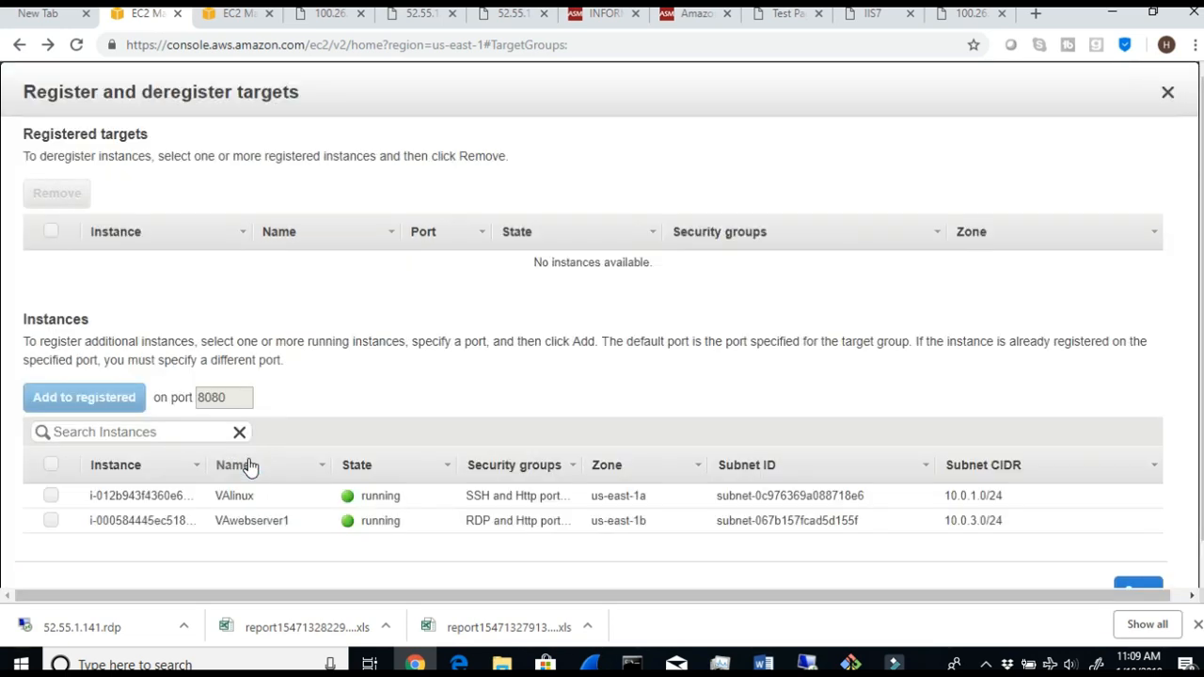
left_click(52, 522)
left_click_drag(290, 527, 223, 529)
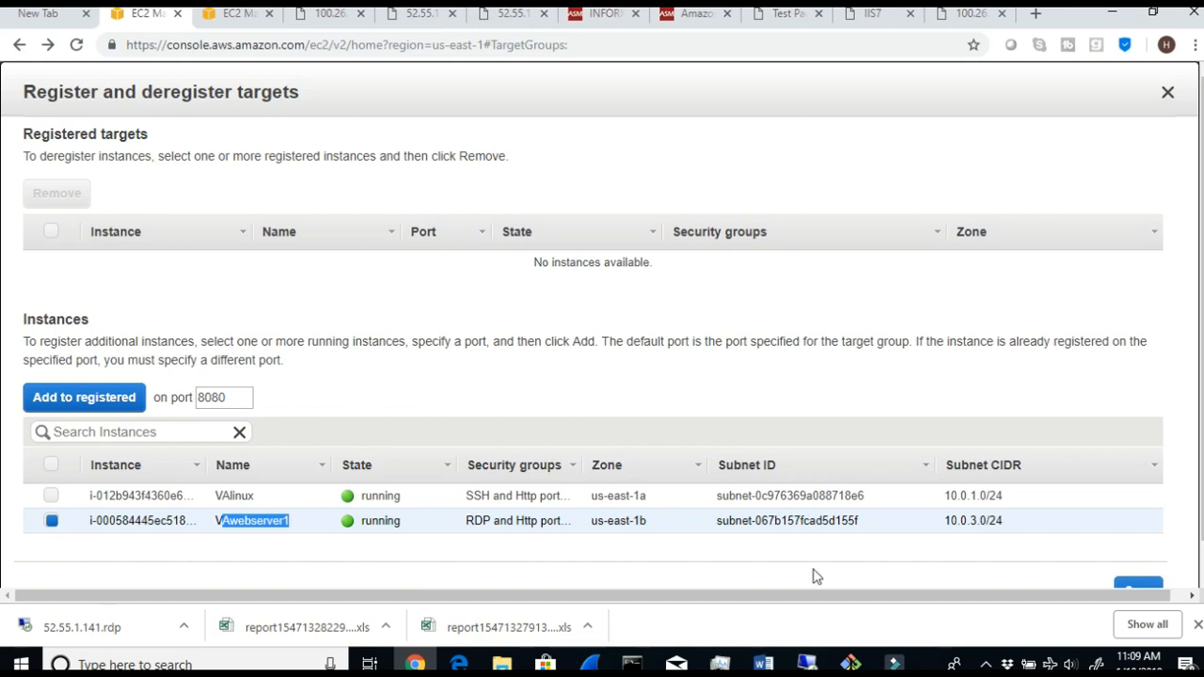
left_click(58, 407)
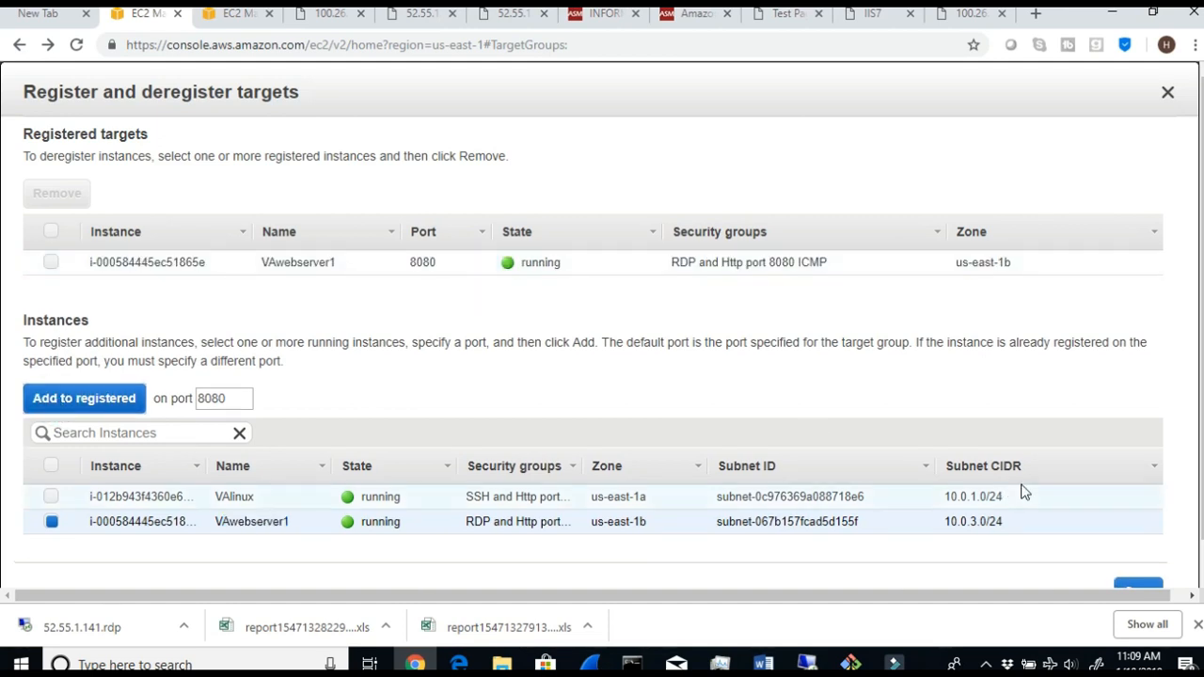
scroll(1023, 491, "down", 1)
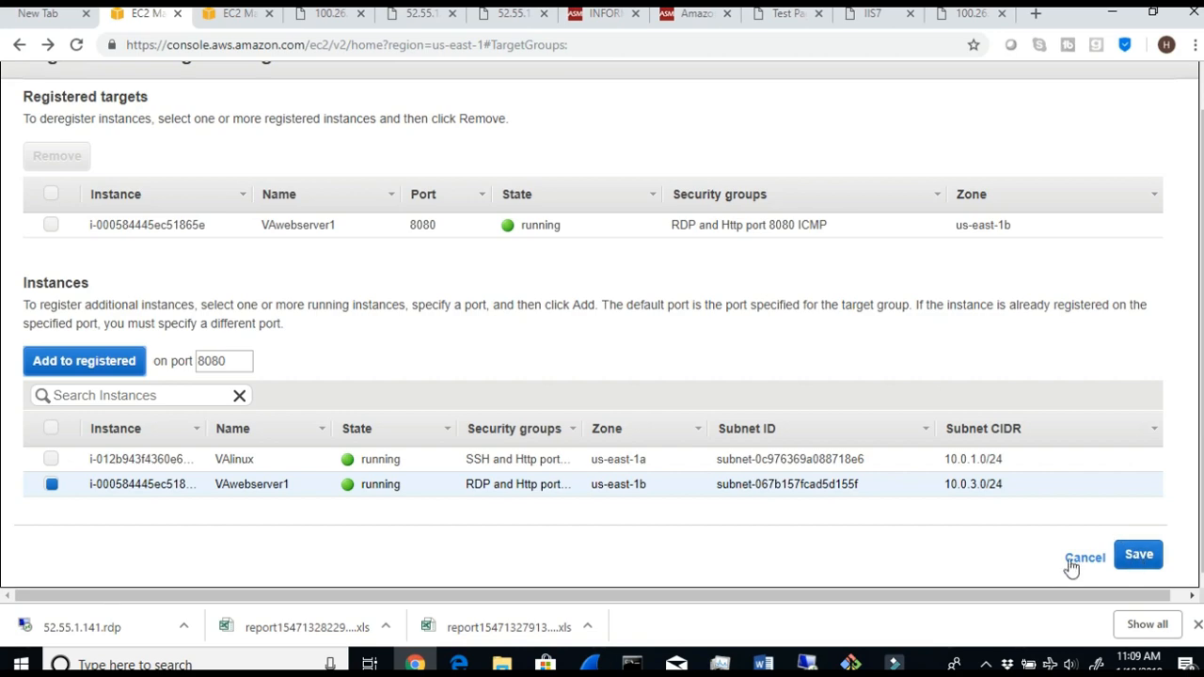
left_click(1135, 561)
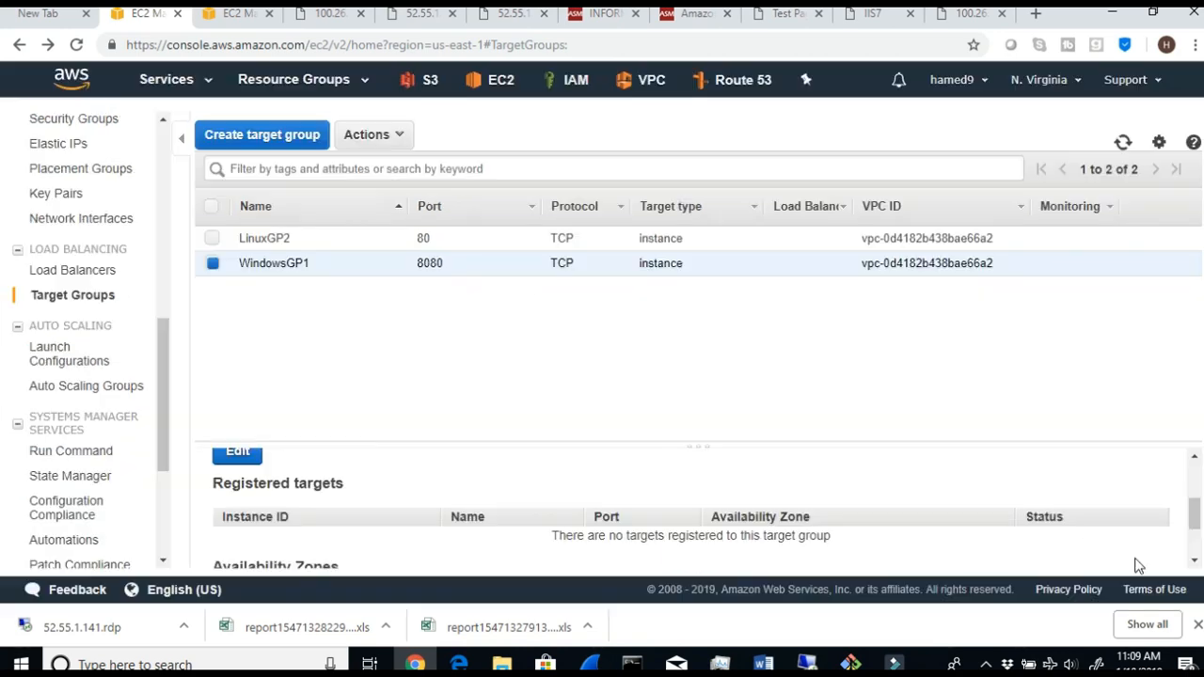
- Check the status of the VAwebserver1 instance among WindowsGP1's registered targets
scroll(528, 479, "down", 1)
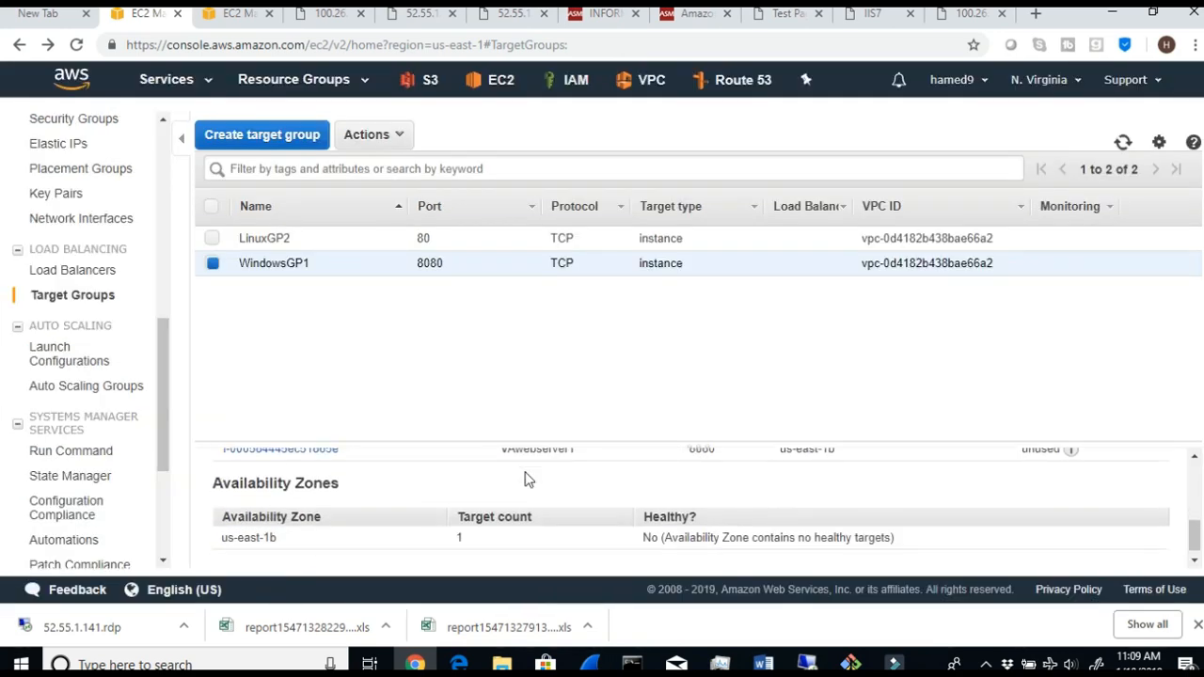
scroll(884, 492, "up", 1)
left_click_drag(1035, 541, 1027, 537)
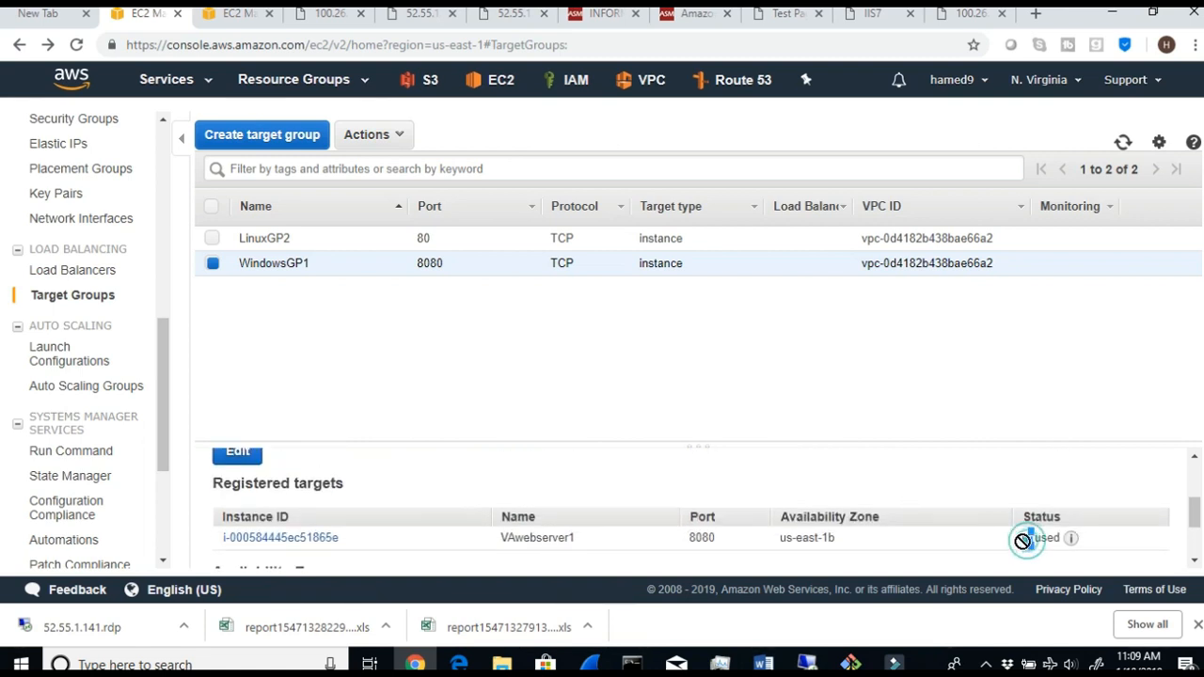
mouse_move(1072, 547)
- Switch to the Word document and read Steps 9 and 10 on registering targets and adding the Network ELB's TCP 80 and 8080 listeners
left_click(763, 664)
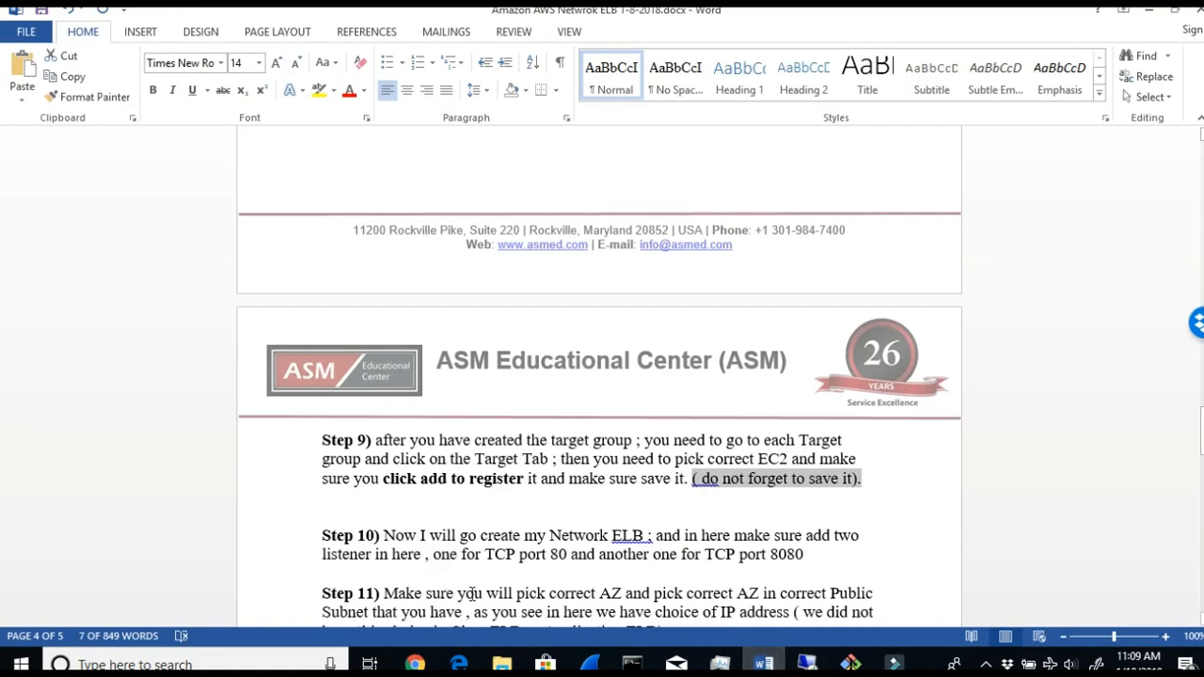
left_click_drag(484, 590, 874, 611)
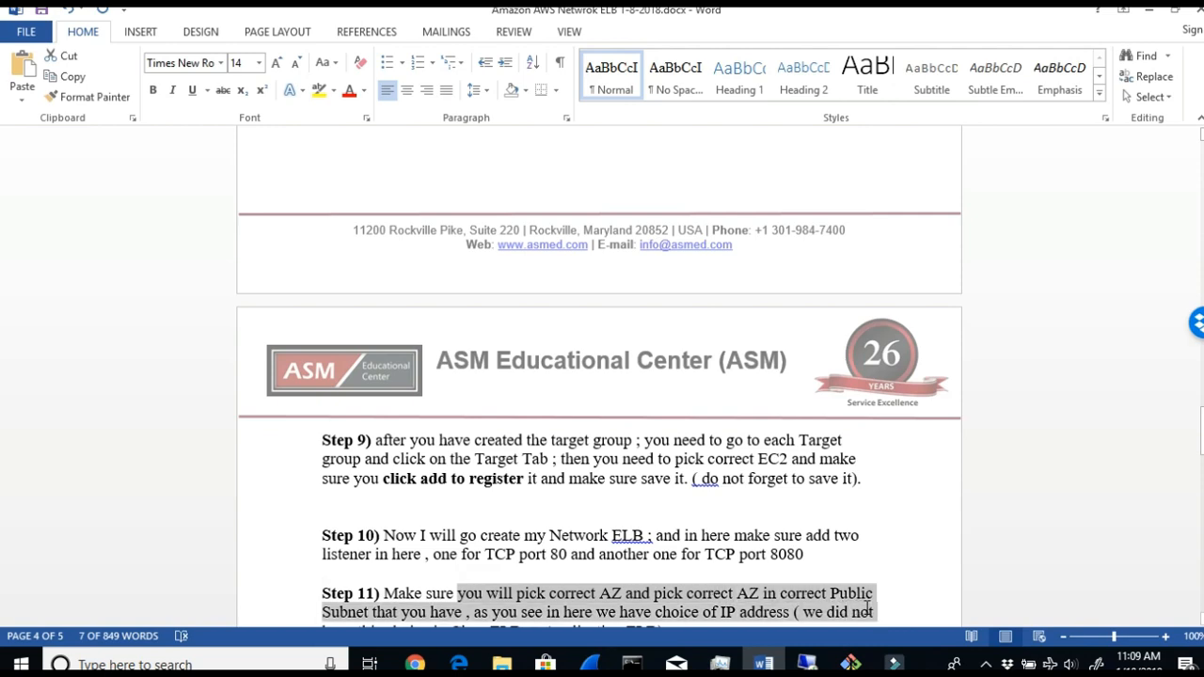
scroll(865, 604, "down", 1)
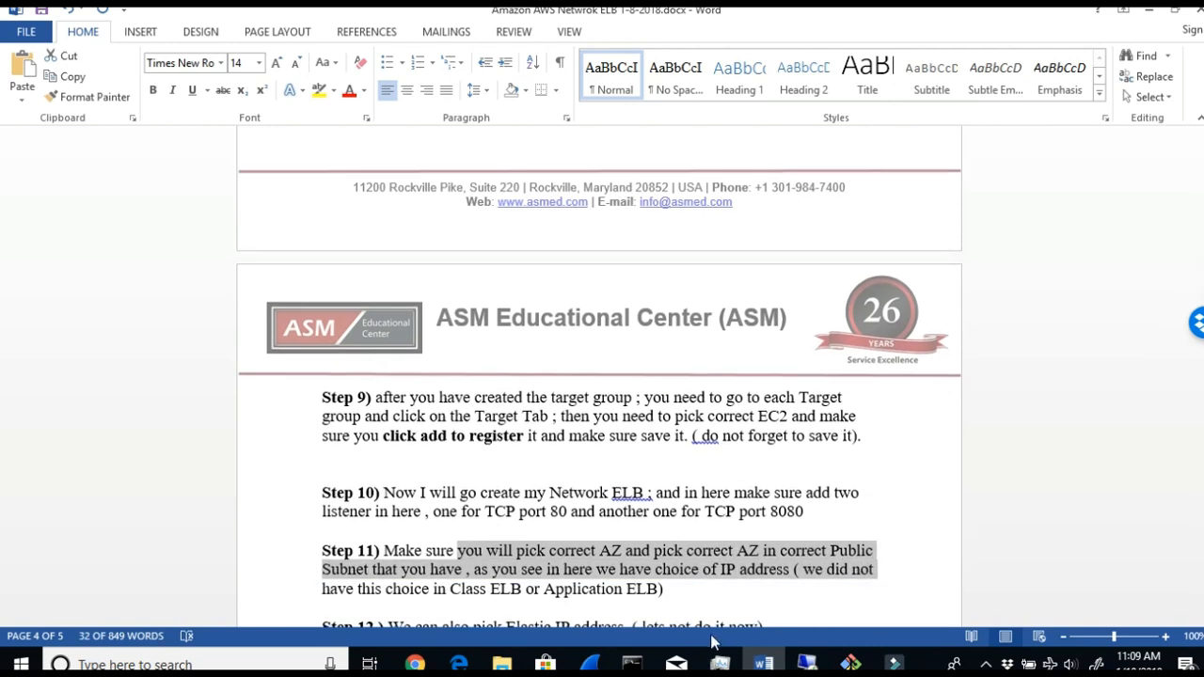
scroll(638, 537, "up", 2)
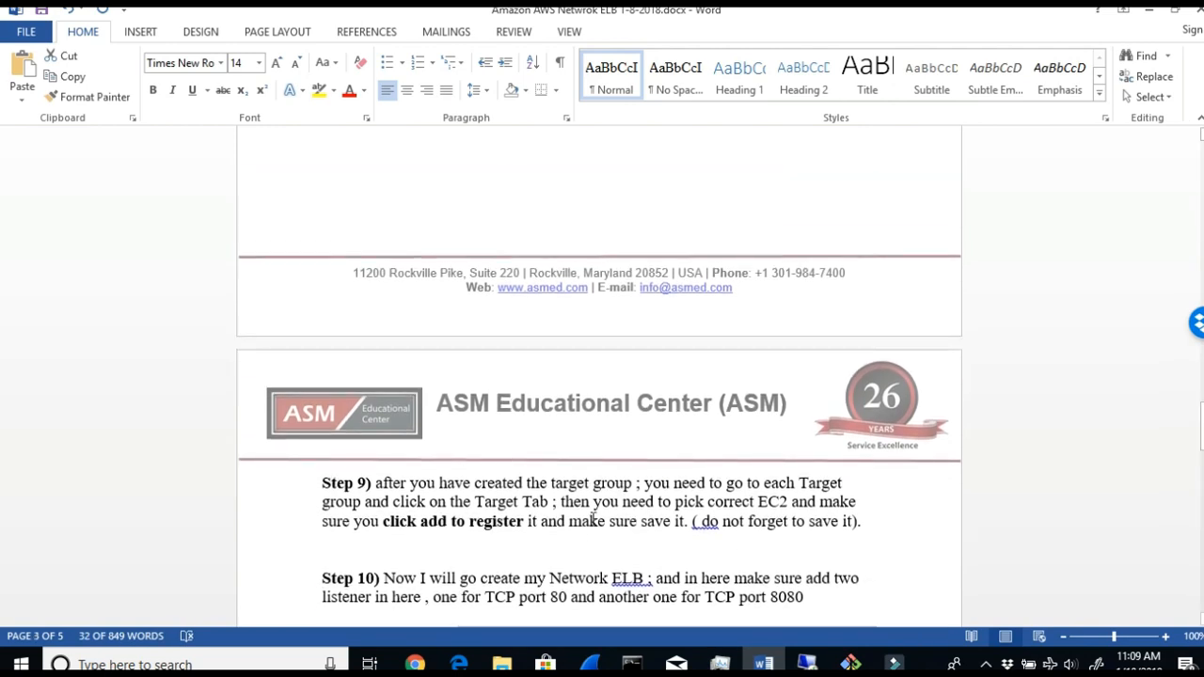
left_click_drag(523, 523, 609, 508)
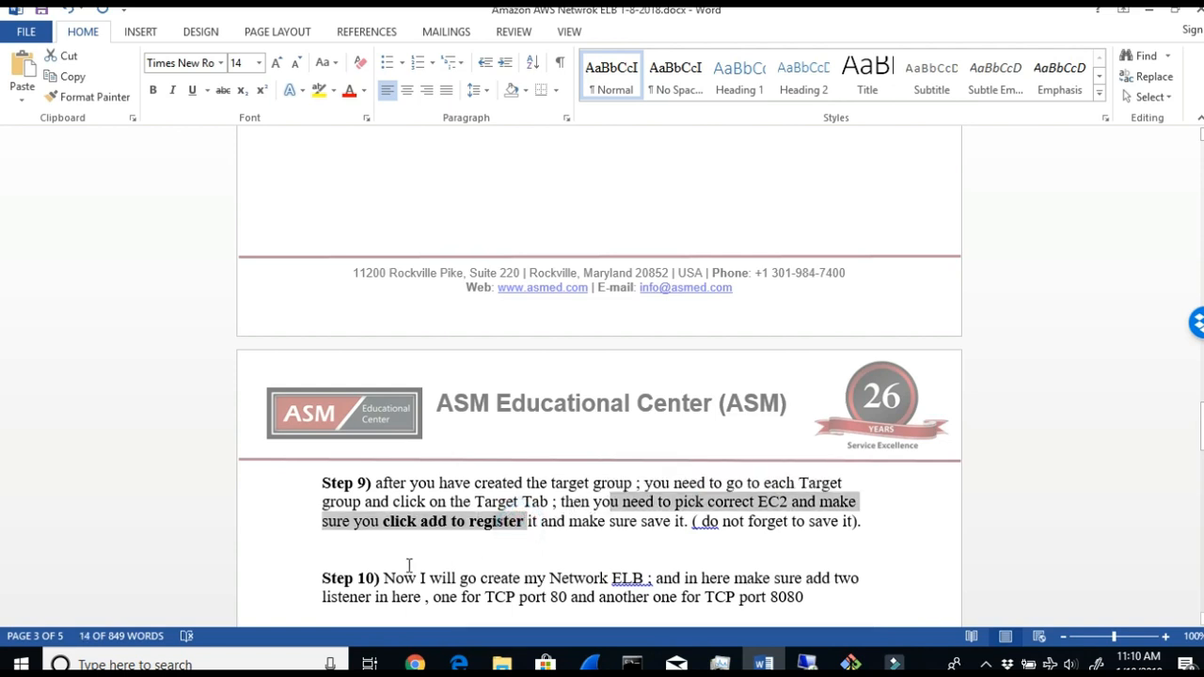
left_click_drag(413, 580, 831, 577)
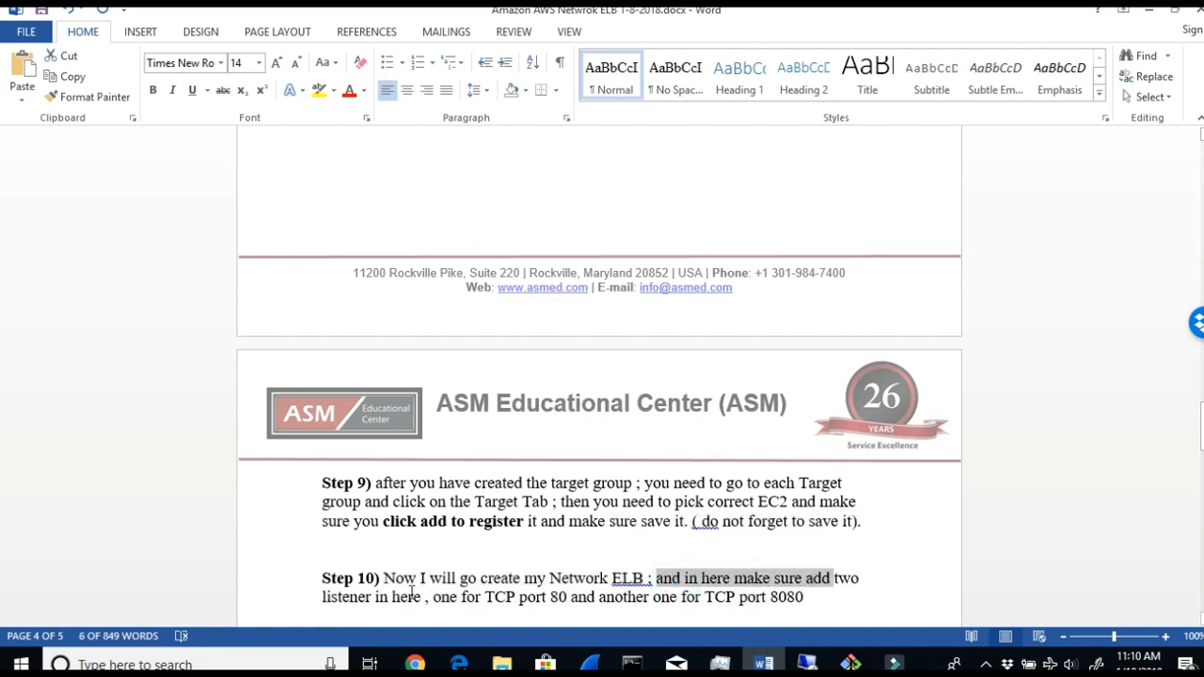
left_click(395, 595)
left_click_drag(425, 596, 626, 614)
scroll(639, 565, "down", 1)
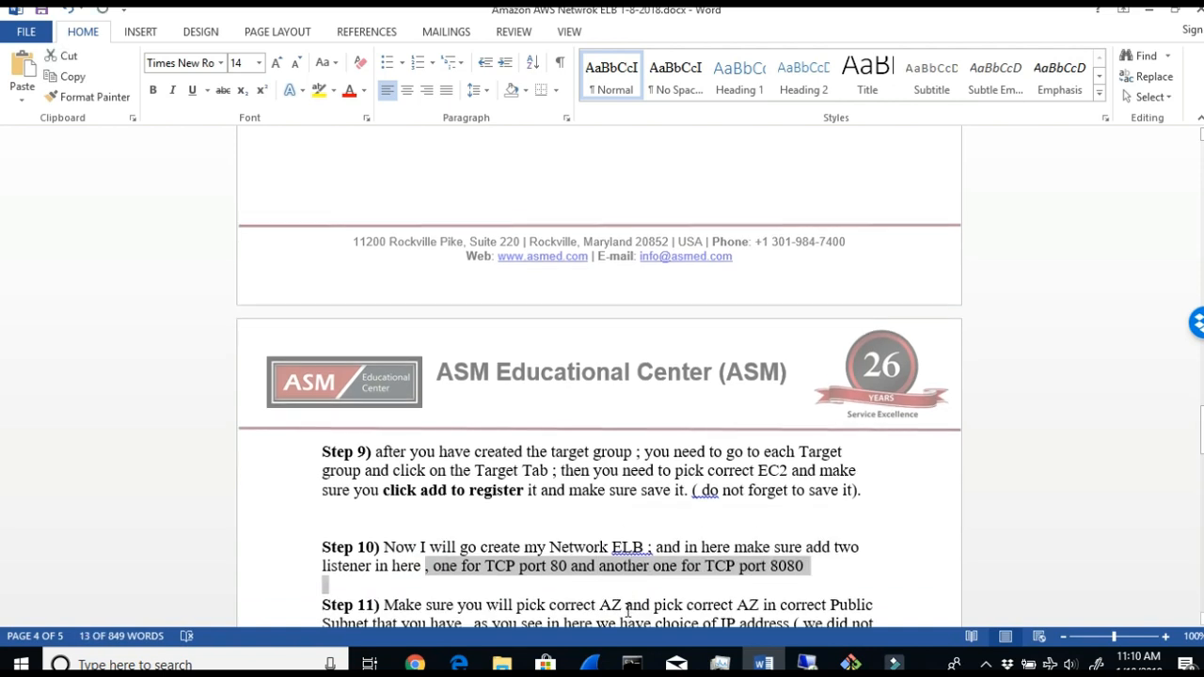
- Read Step 11 on picking the correct availability zones, public subnets and IP address option for the load balancer
scroll(646, 513, "down", 1)
left_click_drag(486, 551, 873, 569)
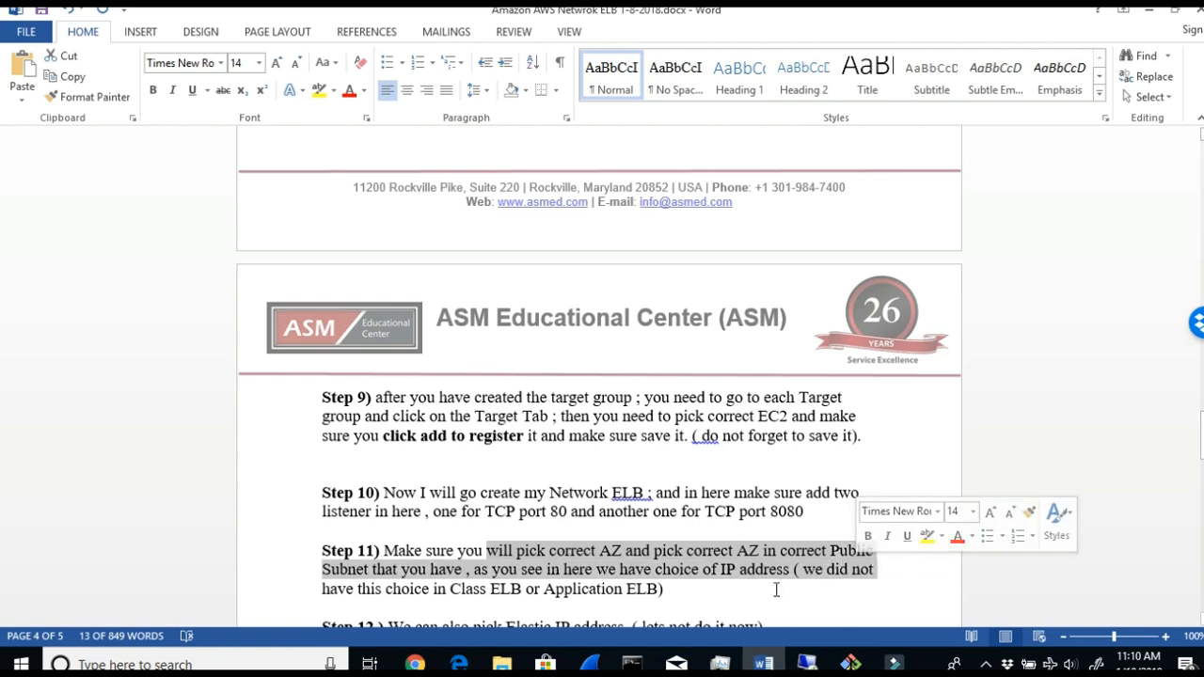
left_click(510, 583)
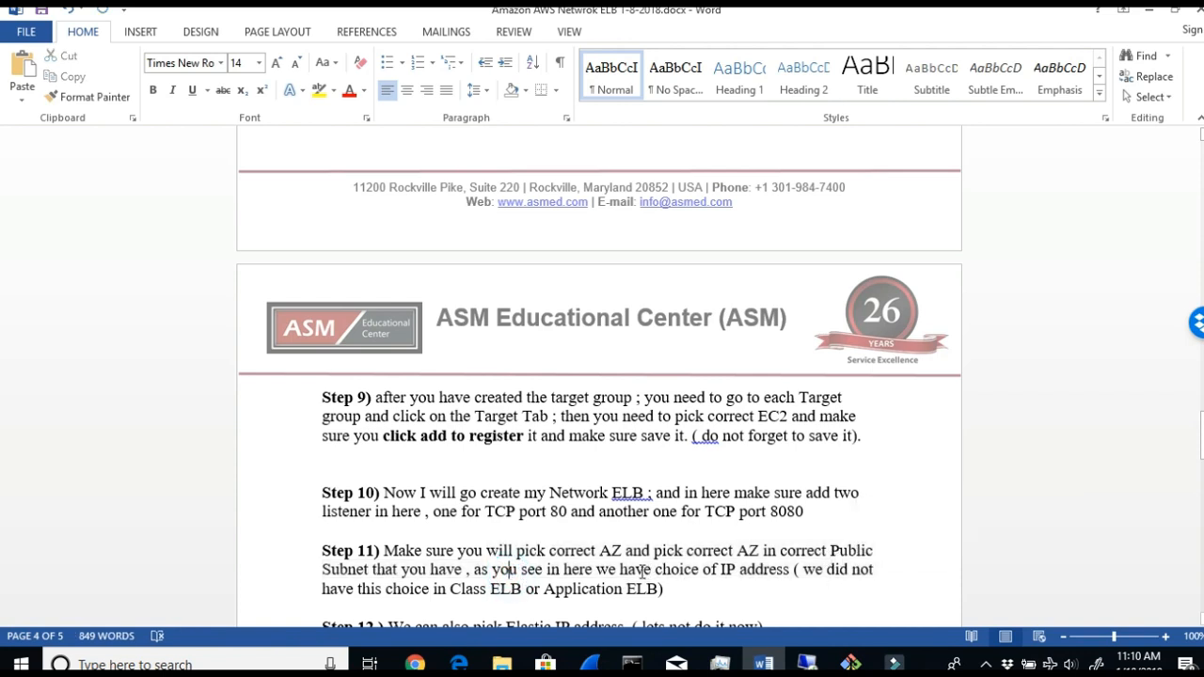
left_click_drag(640, 573, 708, 582)
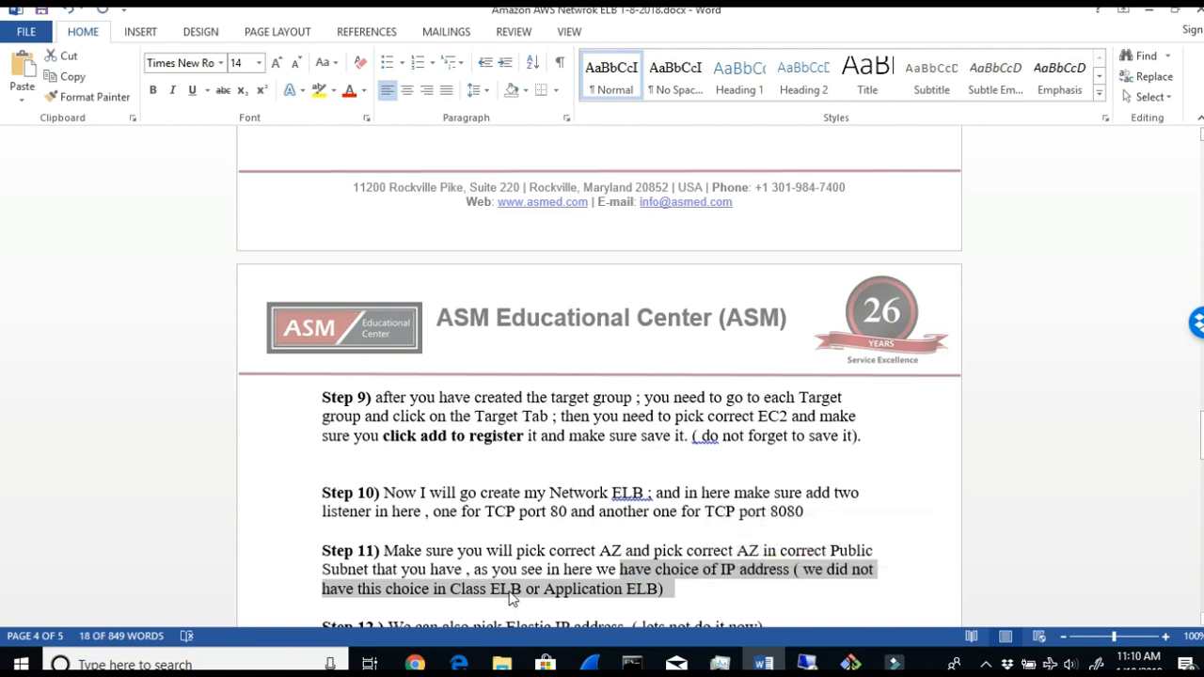
- Compare the Static IP and Elastic IP address rows for Application and Network Load Balancers in the document's feature table
scroll(654, 602, "up", 10)
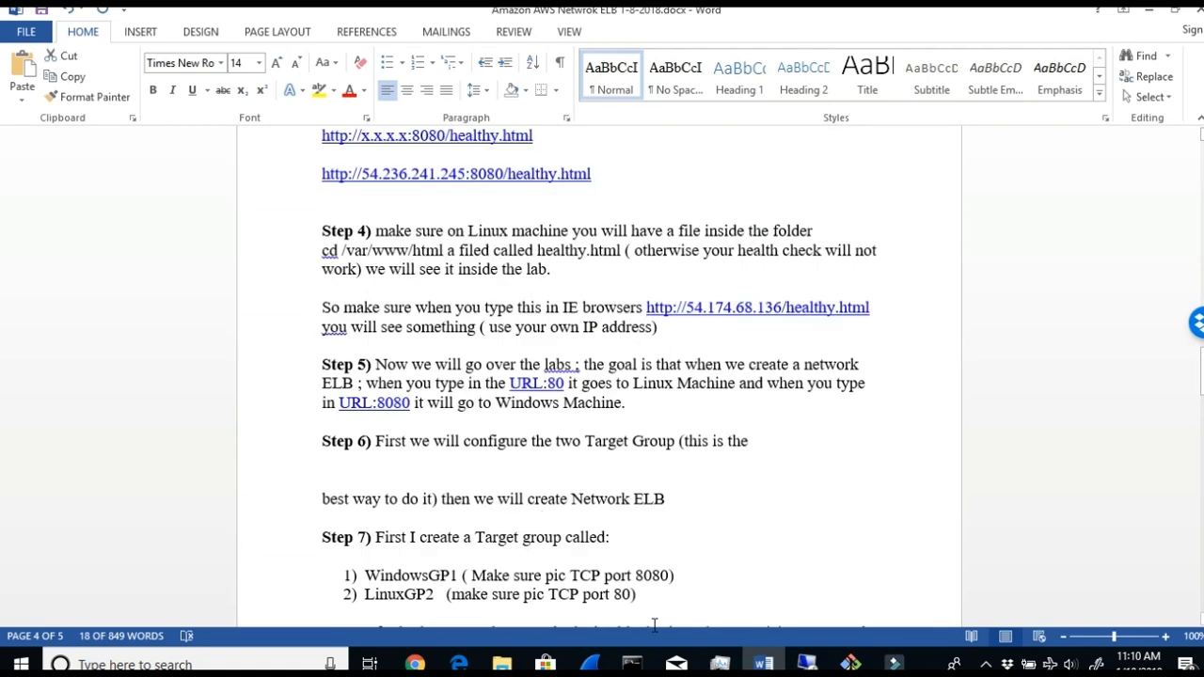
scroll(655, 626, "up", 12)
scroll(696, 526, "up", 3)
scroll(696, 528, "down", 2)
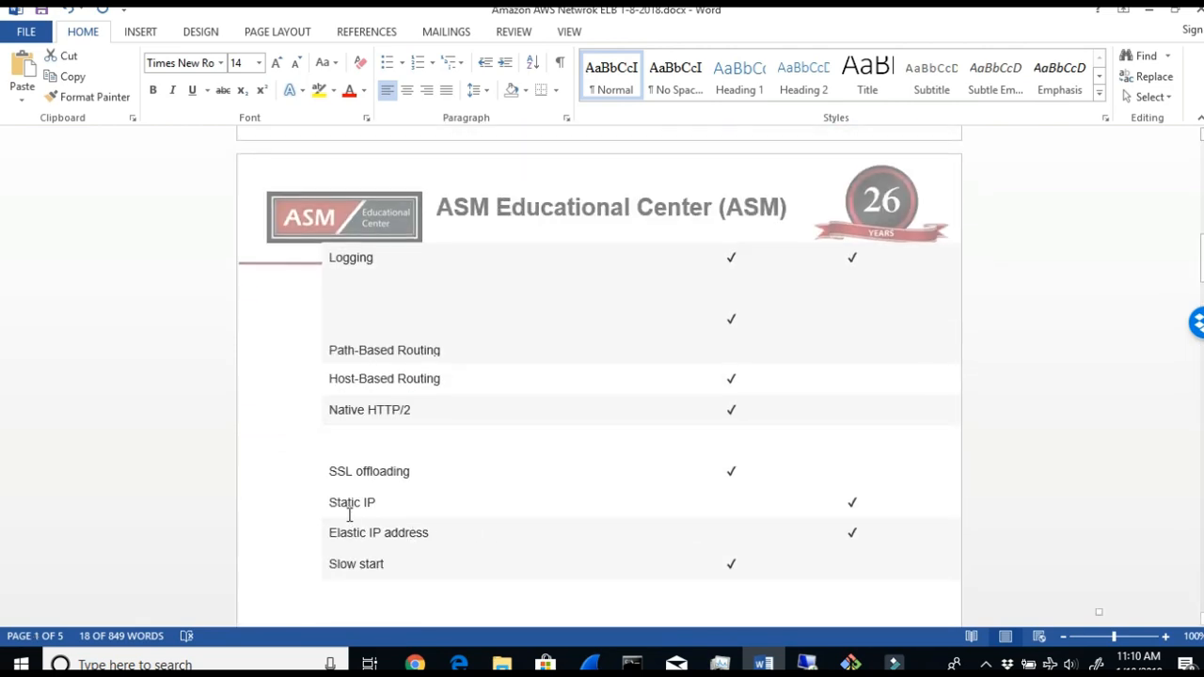
left_click_drag(331, 504, 378, 503)
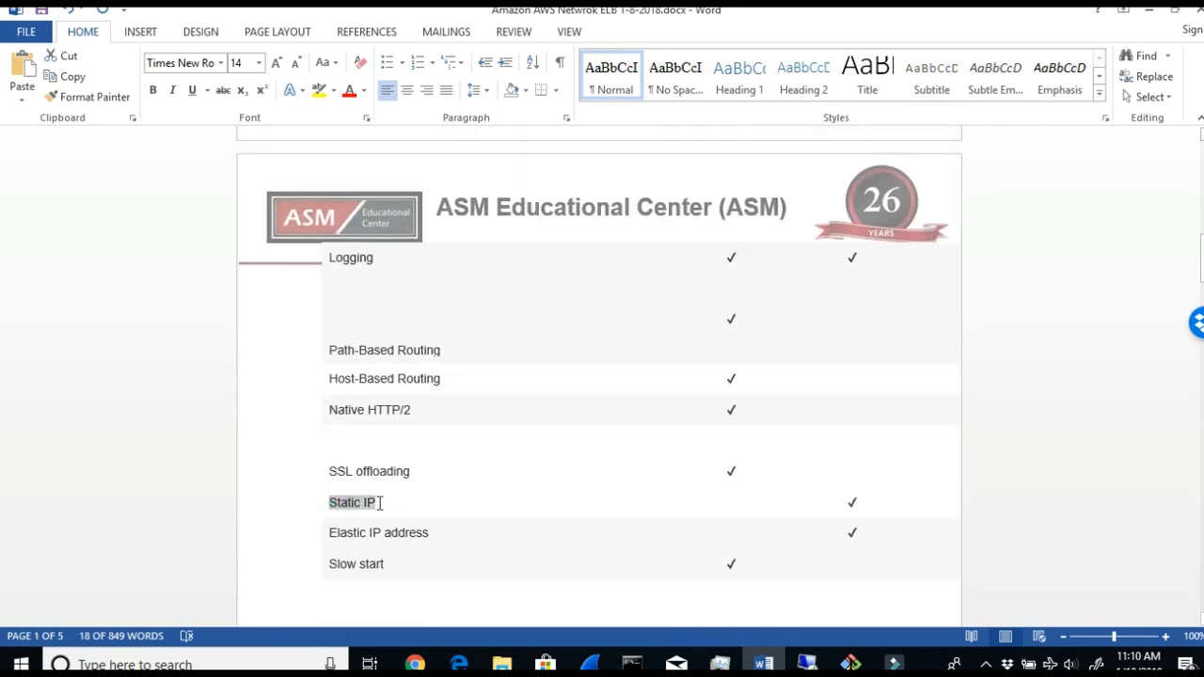
left_click(321, 534)
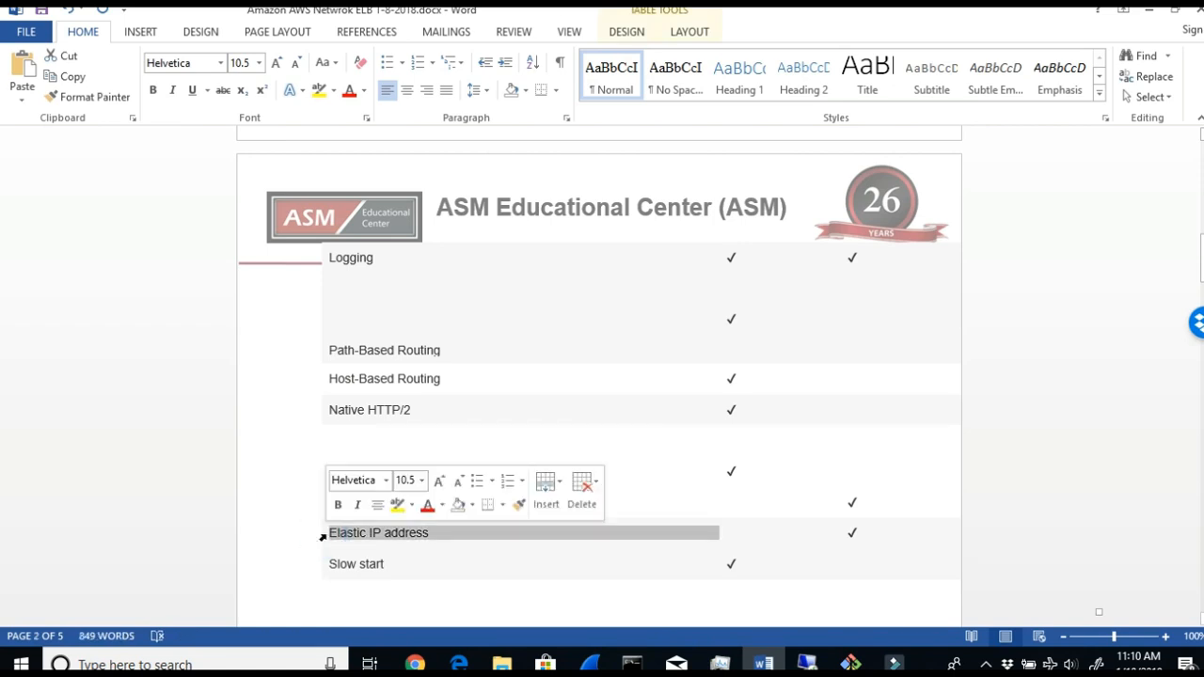
scroll(852, 536, "up", 5)
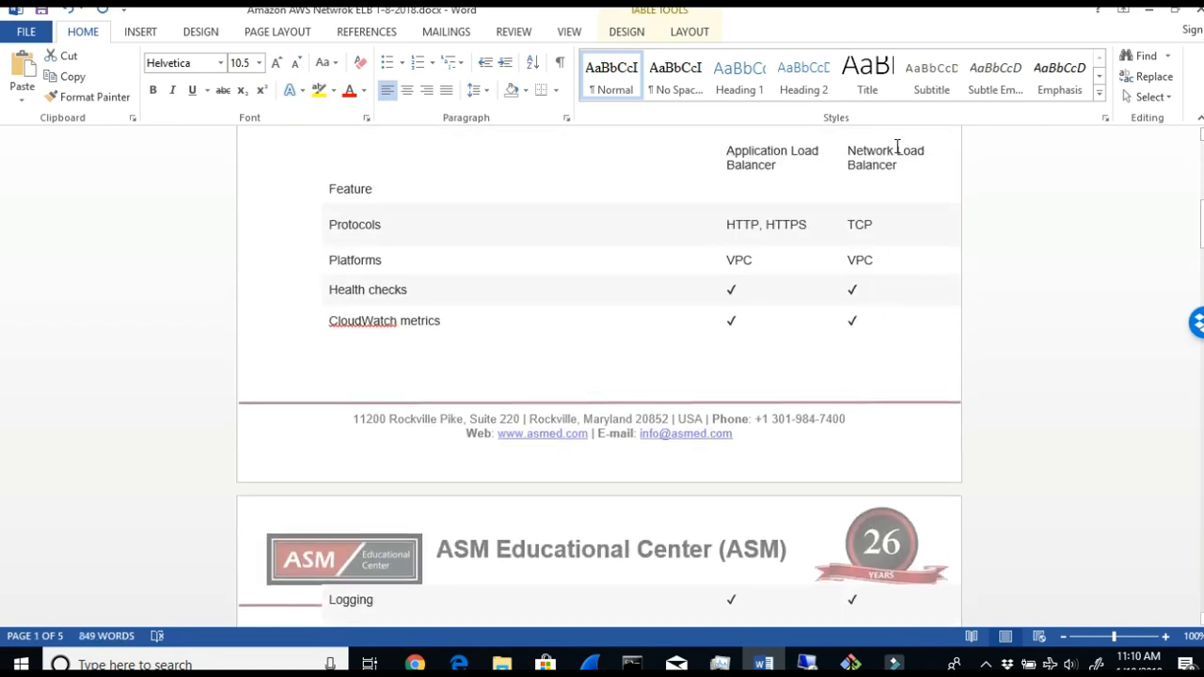
scroll(650, 602, "down", 5)
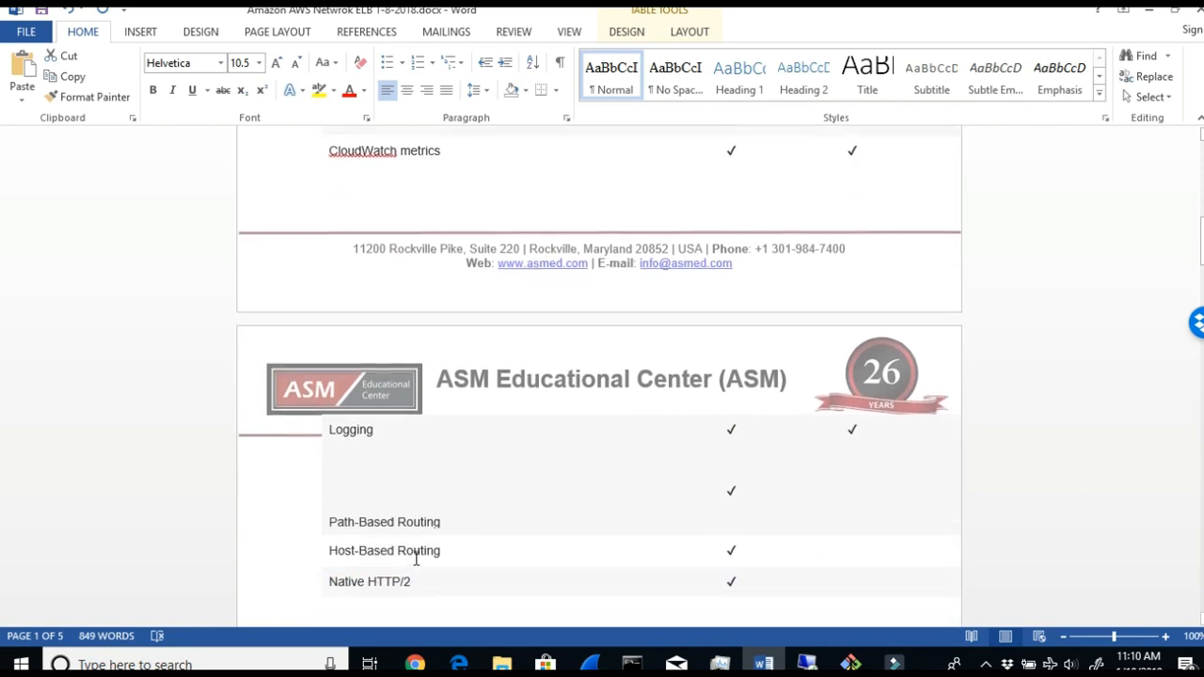
scroll(420, 588, "down", 1)
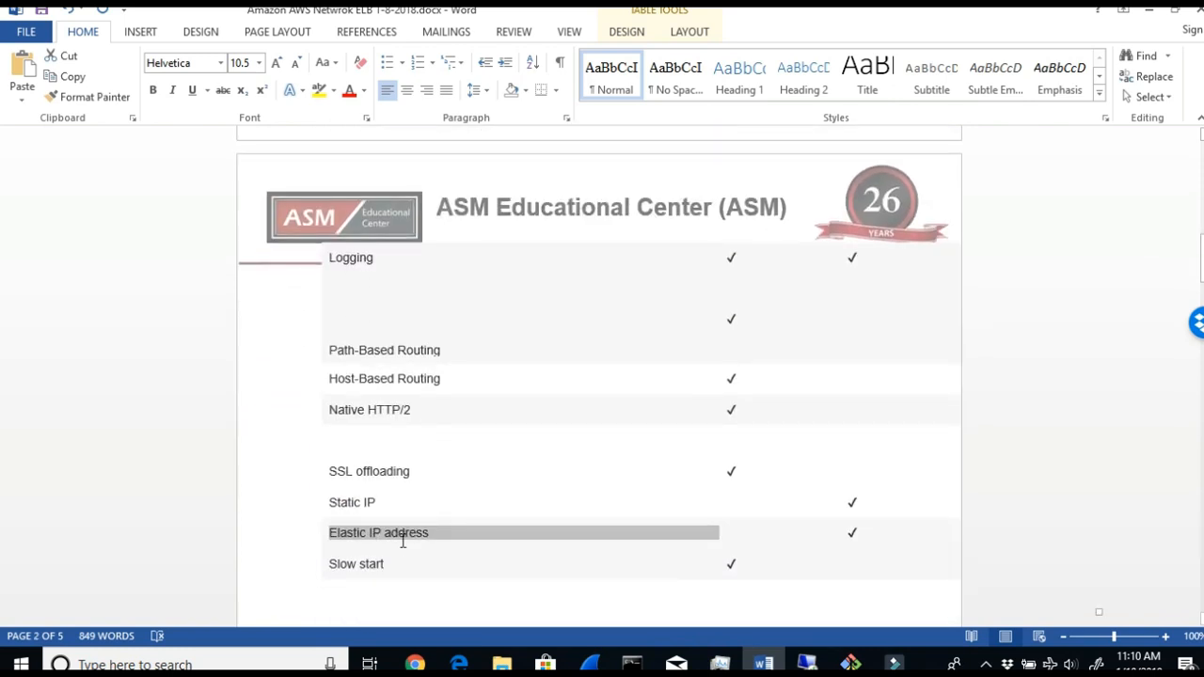
scroll(678, 556, "up", 7)
scroll(752, 223, "down", 2)
scroll(788, 639, "down", 1)
left_click(763, 664)
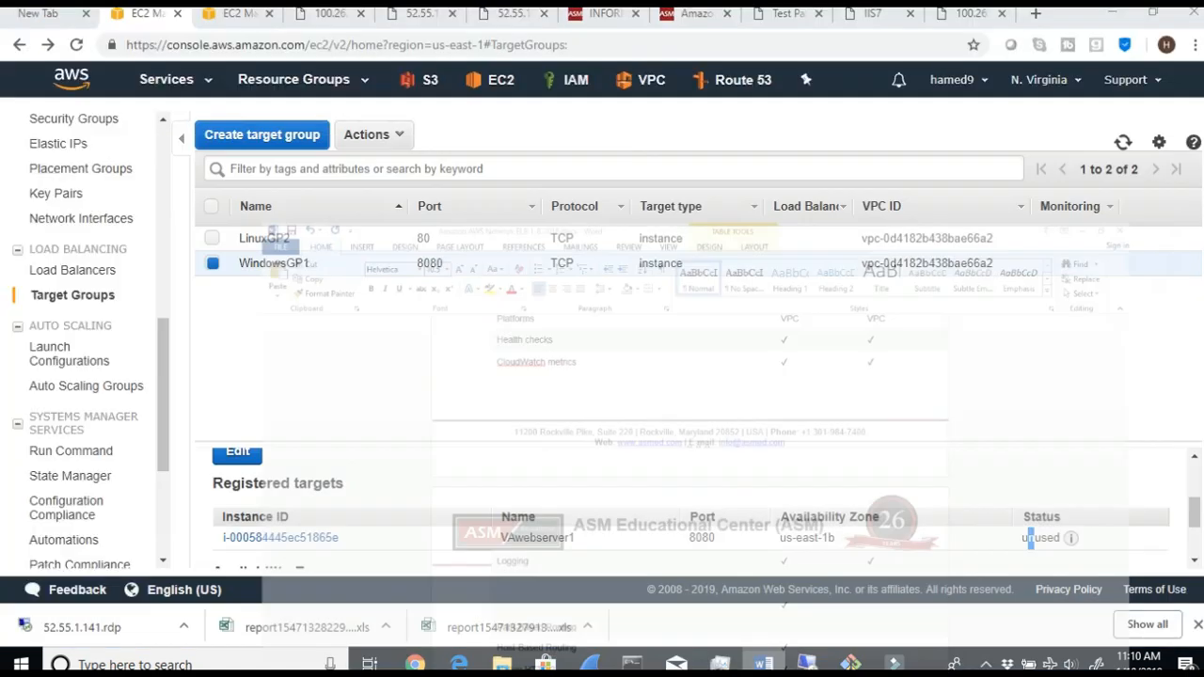
key("alt+Tab")
- Go back down to the lab instructions and review Steps 9 and 10 on target registration and creating the Network ELB
scroll(634, 495, "down", 5)
scroll(649, 514, "down", 15)
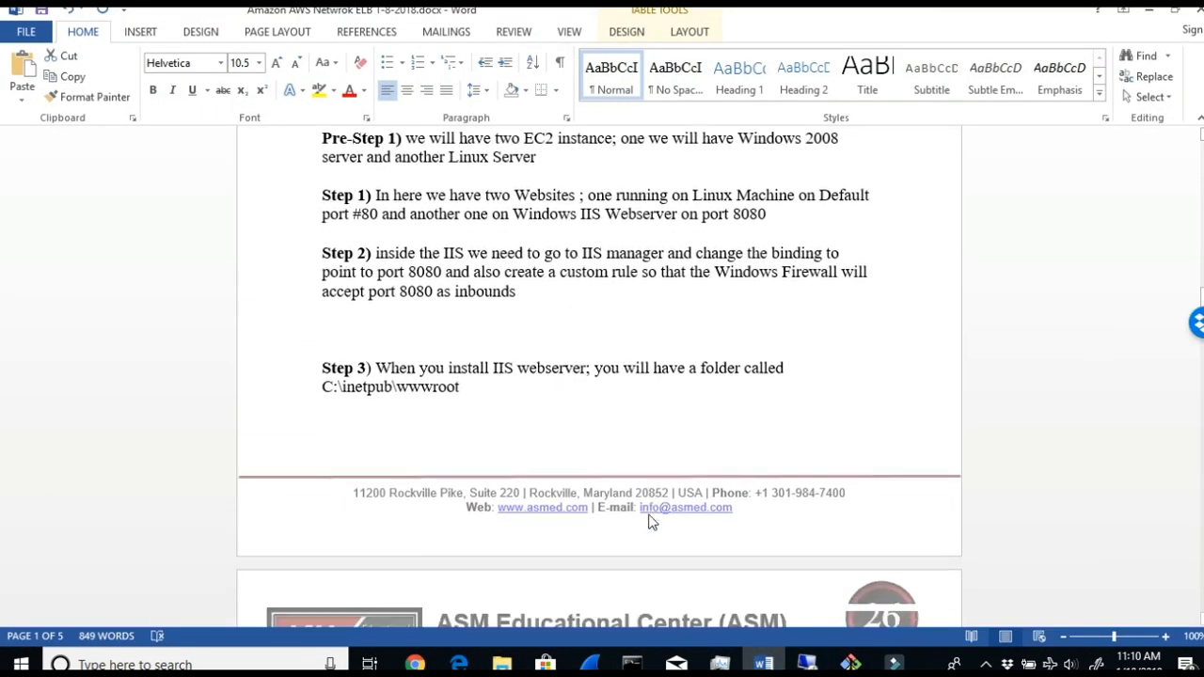
scroll(649, 514, "down", 5)
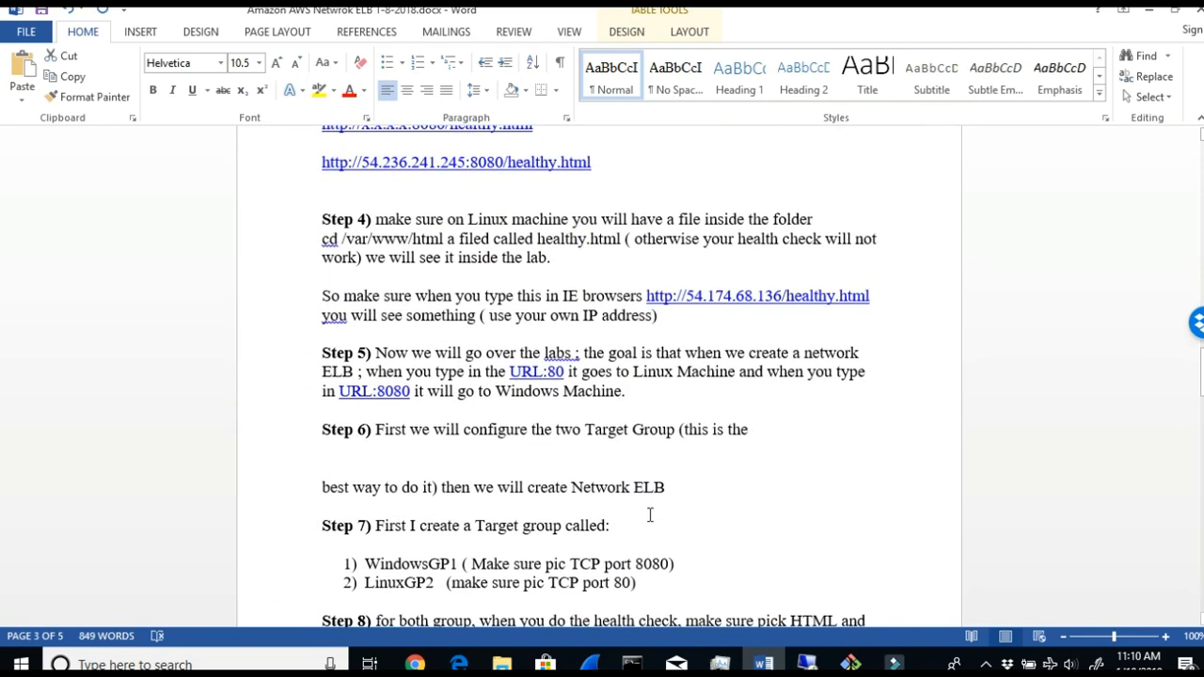
scroll(648, 515, "down", 7)
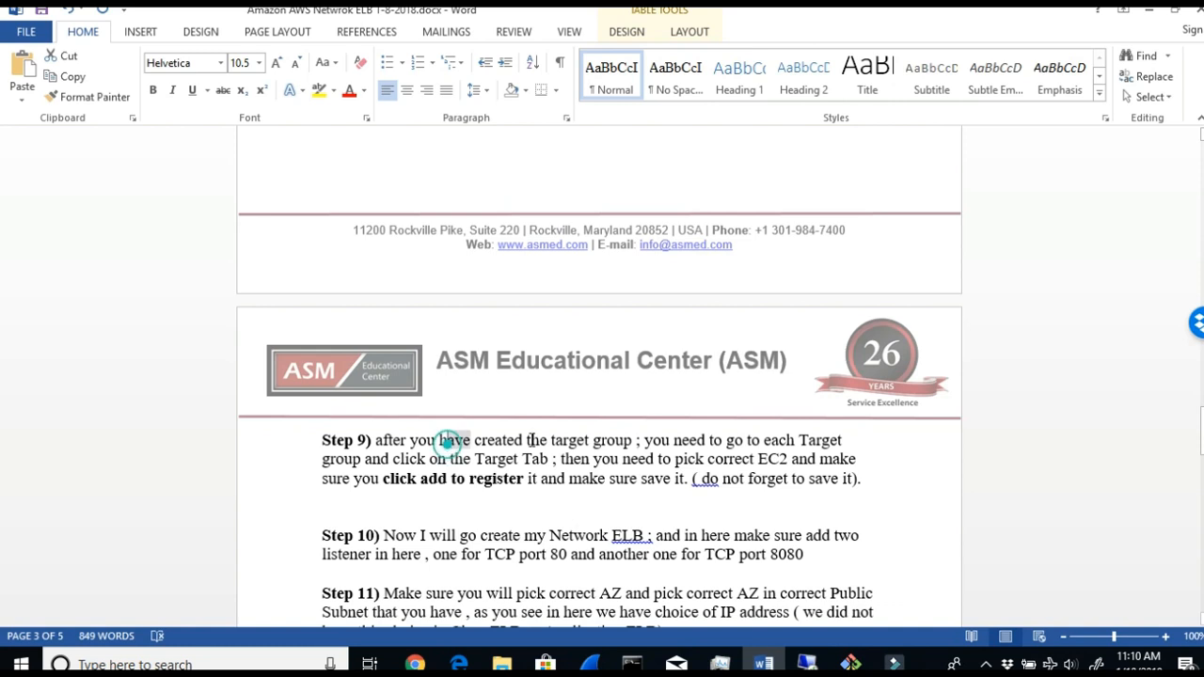
left_click_drag(439, 439, 605, 445)
left_click_drag(726, 444, 844, 442)
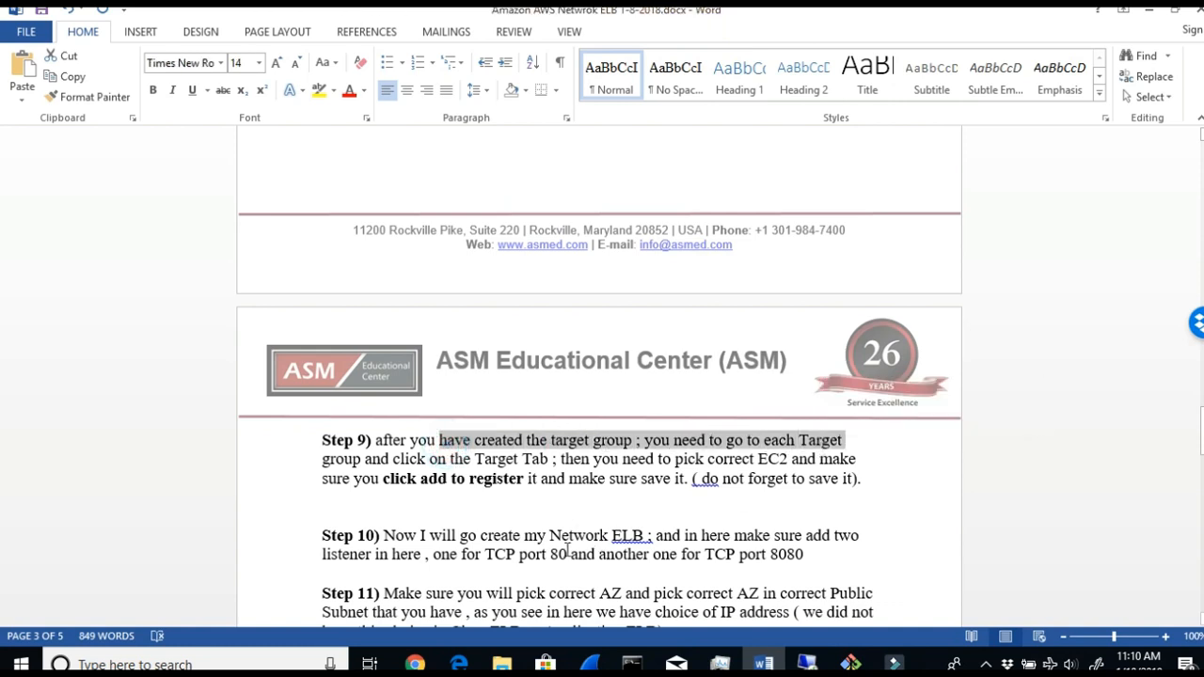
scroll(373, 517, "down", 1)
left_click_drag(455, 499, 666, 498)
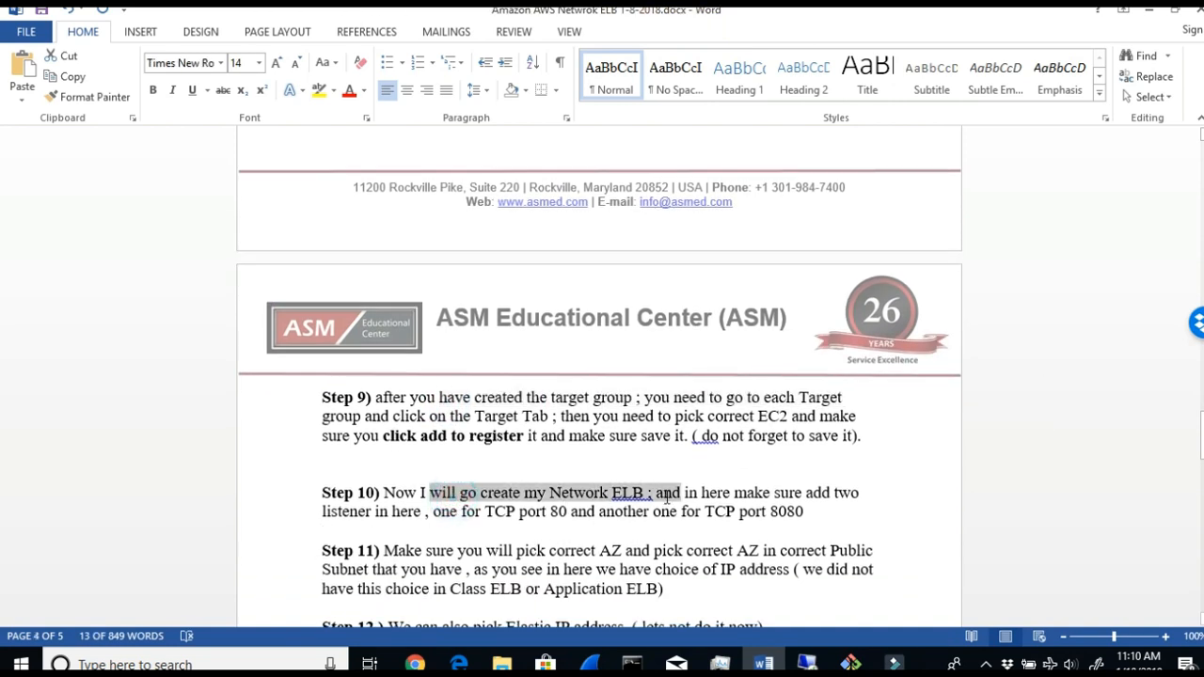
scroll(668, 500, "down", 2)
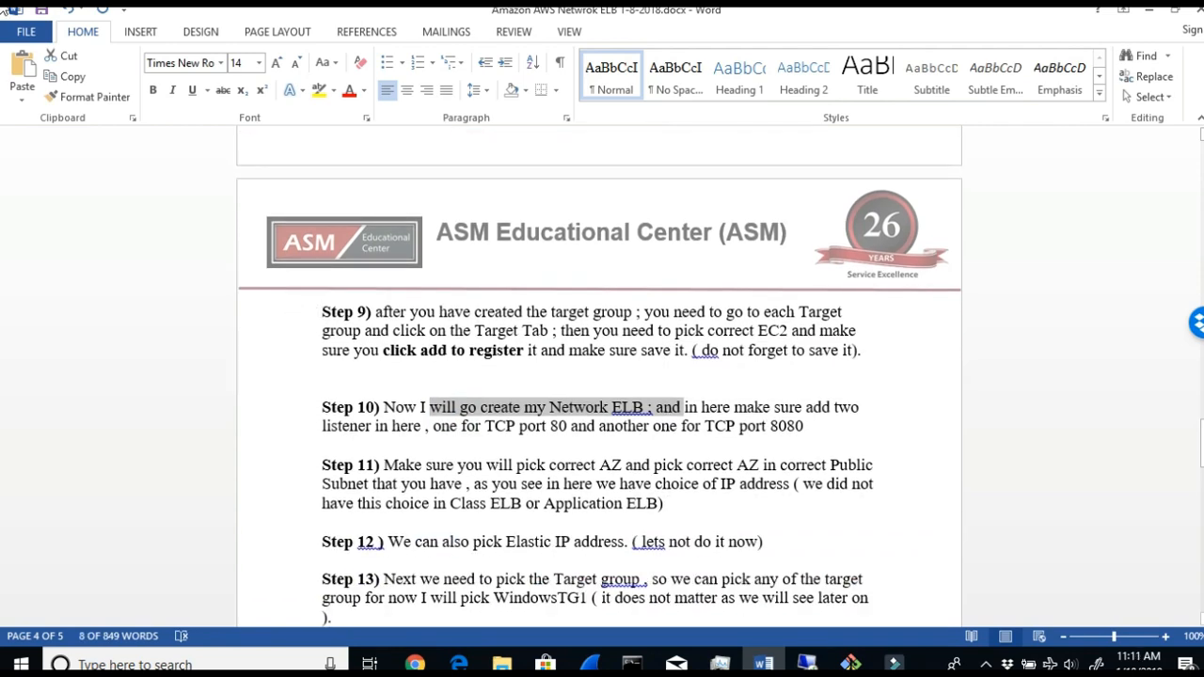
- Return to the AWS console in the browser and start creating a load balancer from the Load Balancers page
left_click(1148, 11)
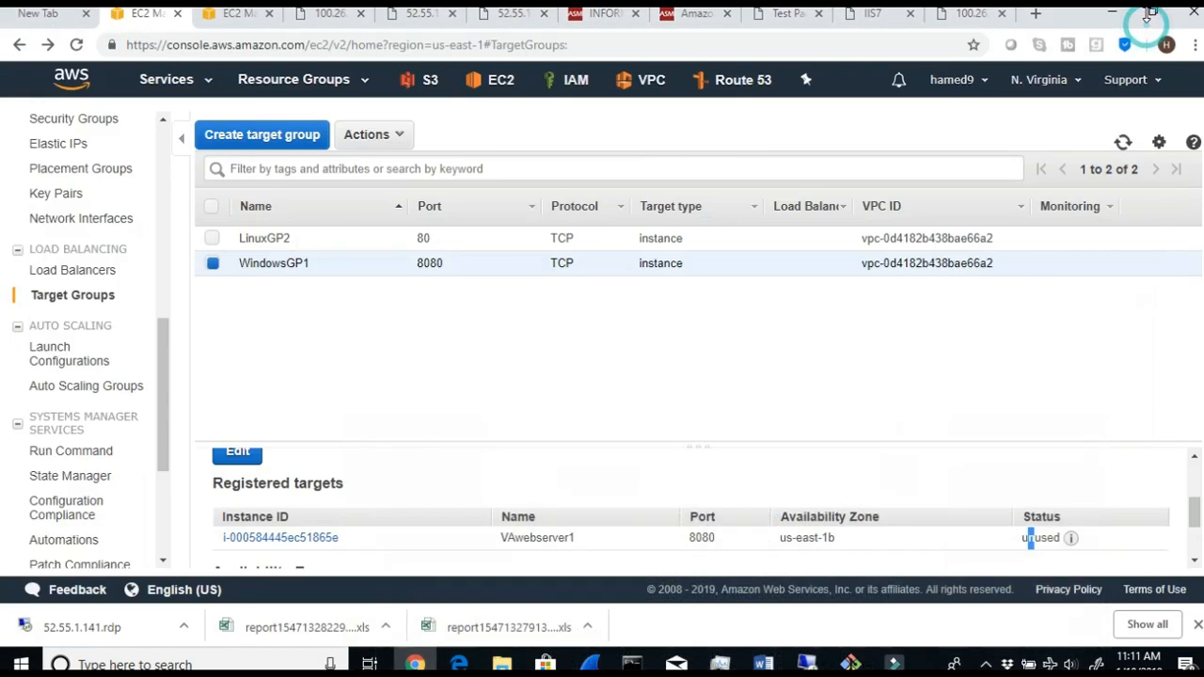
left_click(56, 273)
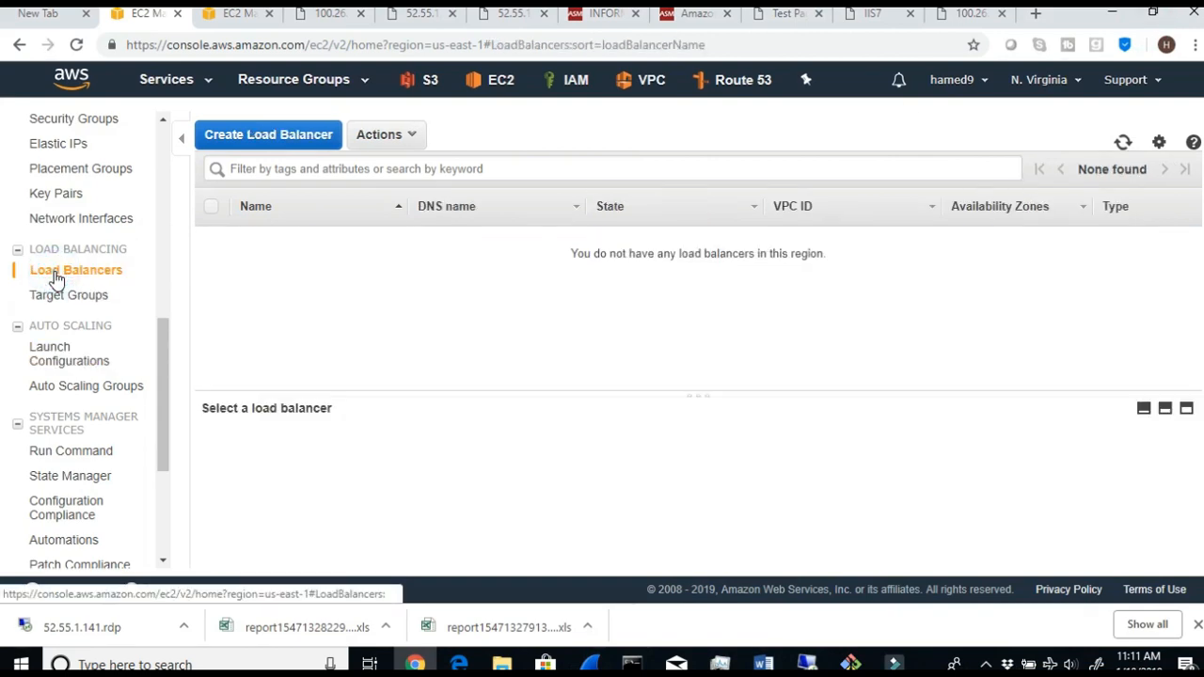
left_click(269, 135)
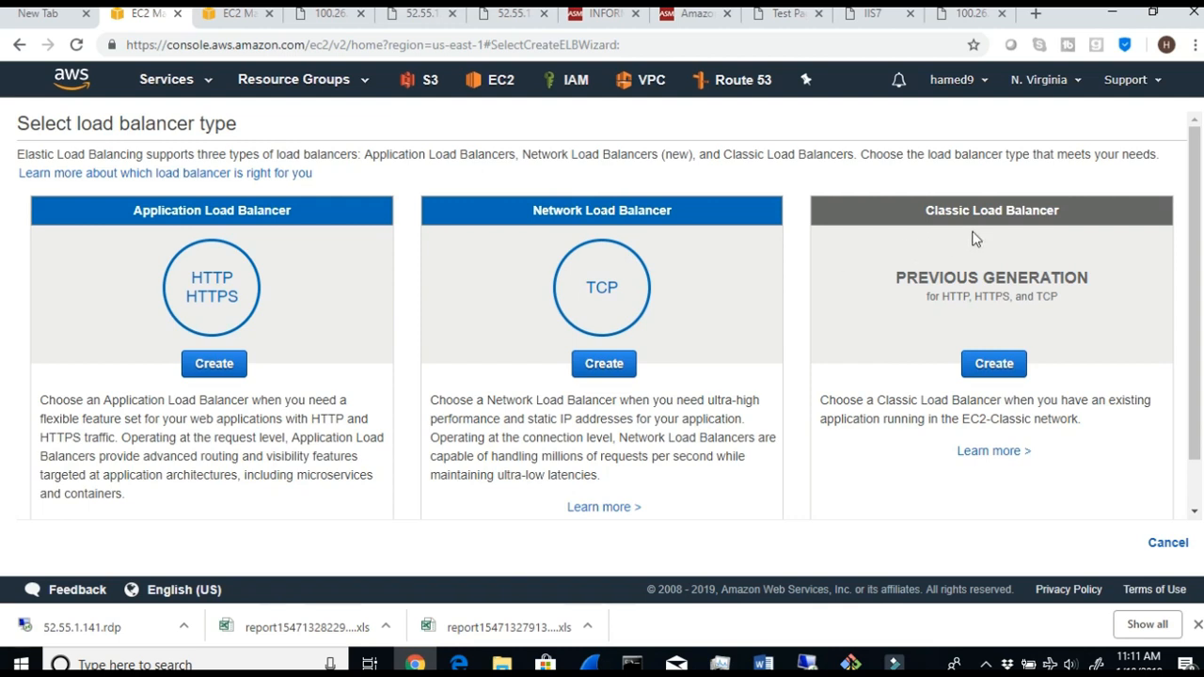
- Compare the load balancer types and read the Network Load Balancer description on static IP addresses, connection level and request handling
left_click_drag(925, 203, 1059, 208)
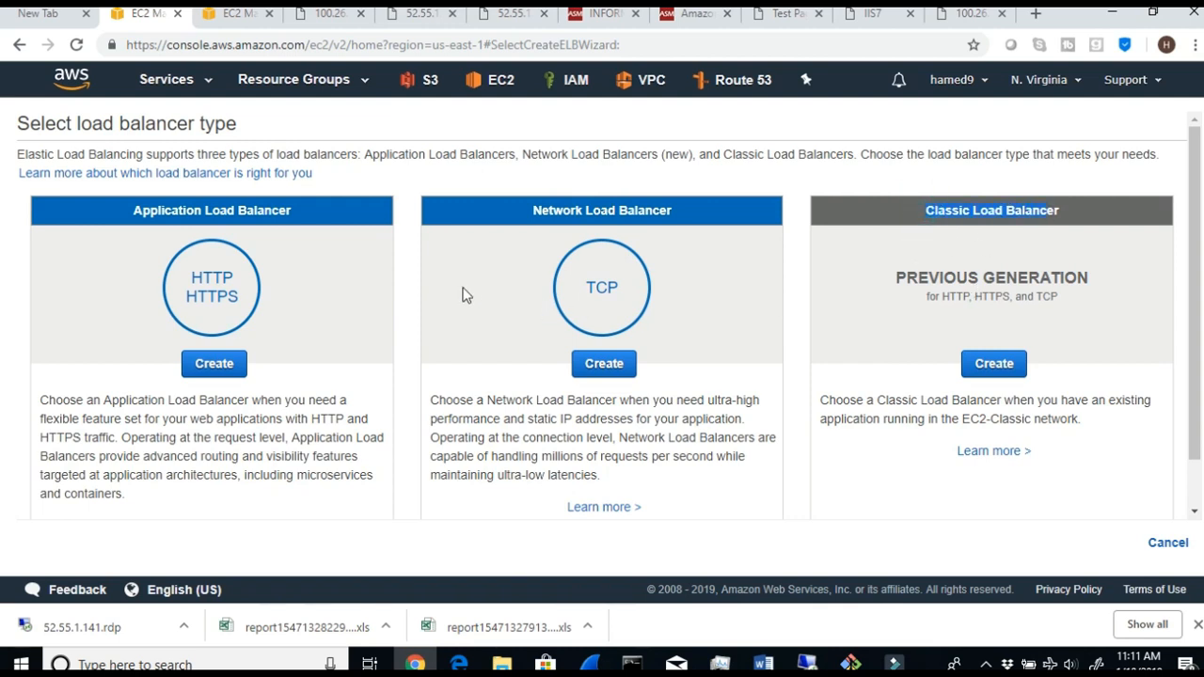
left_click(137, 211)
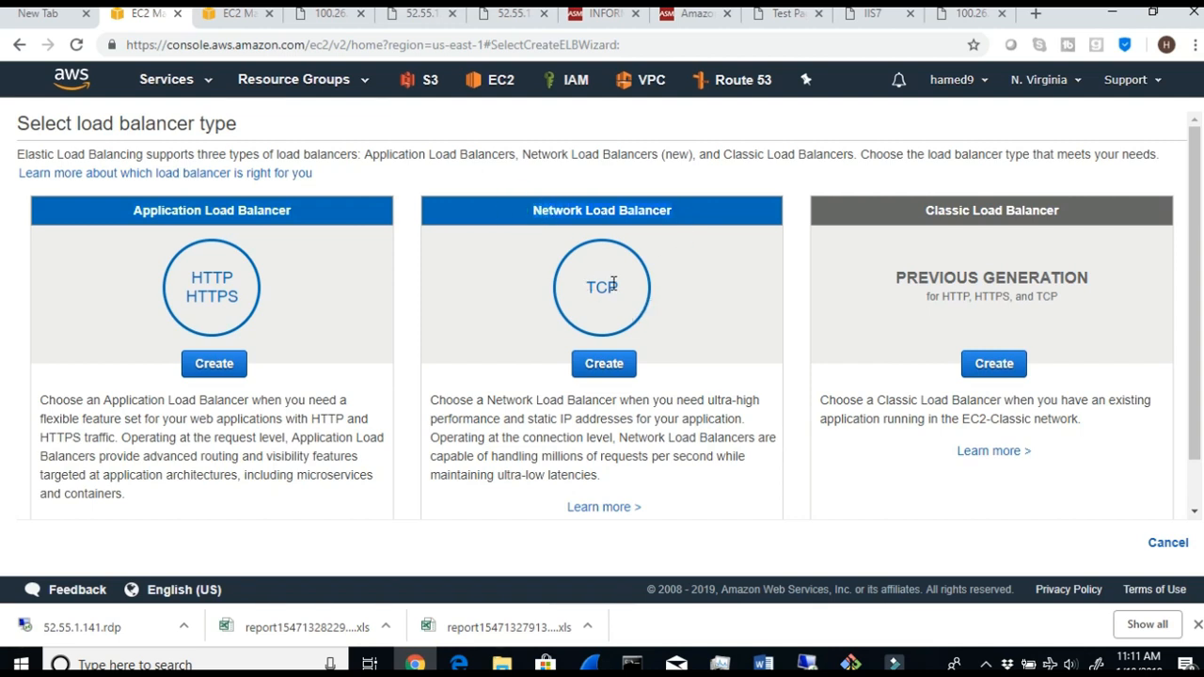
left_click_drag(484, 400, 728, 422)
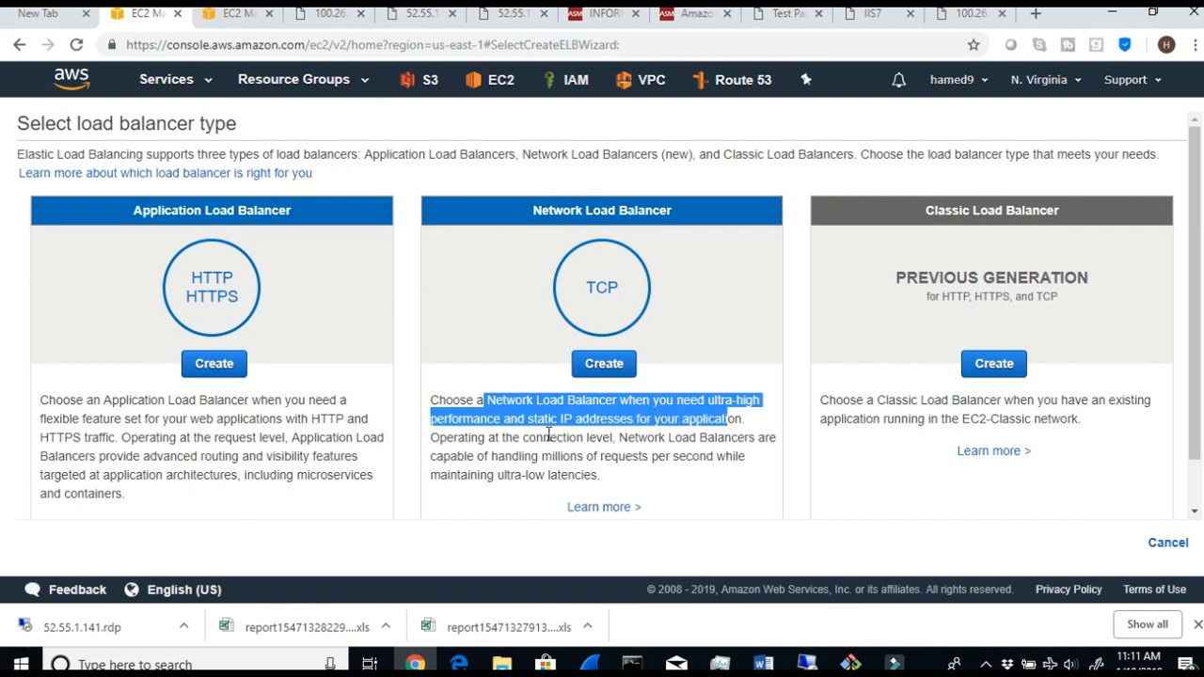
left_click_drag(607, 439, 525, 431)
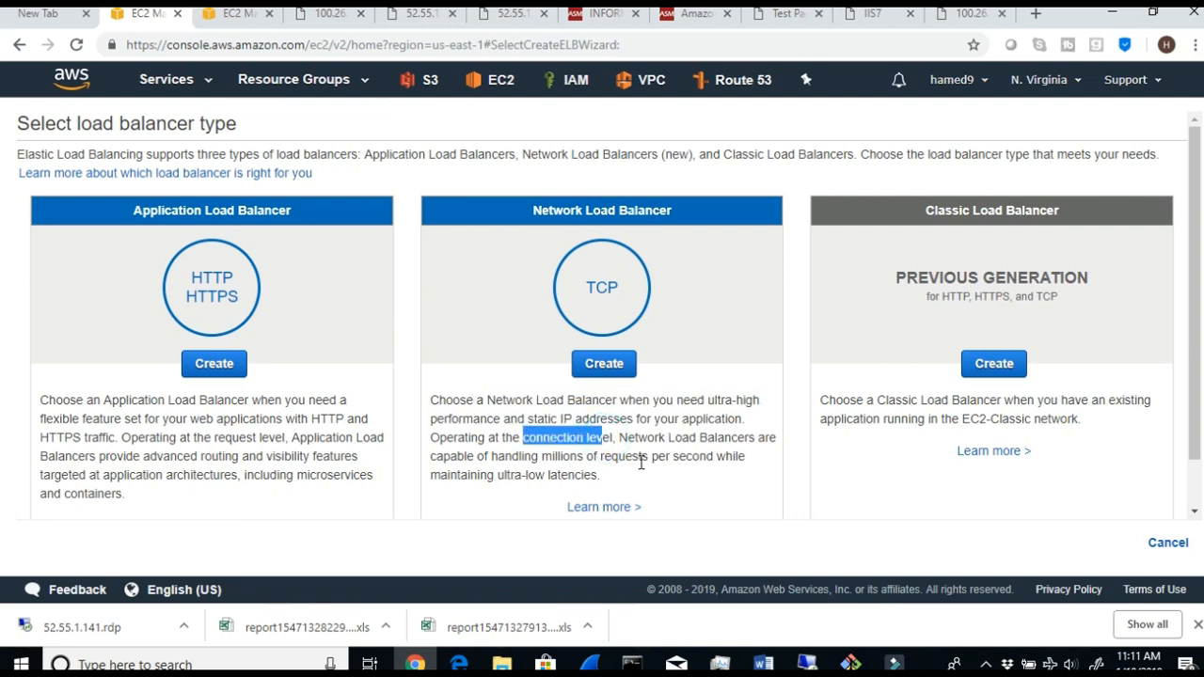
left_click(618, 439)
left_click_drag(618, 439, 698, 472)
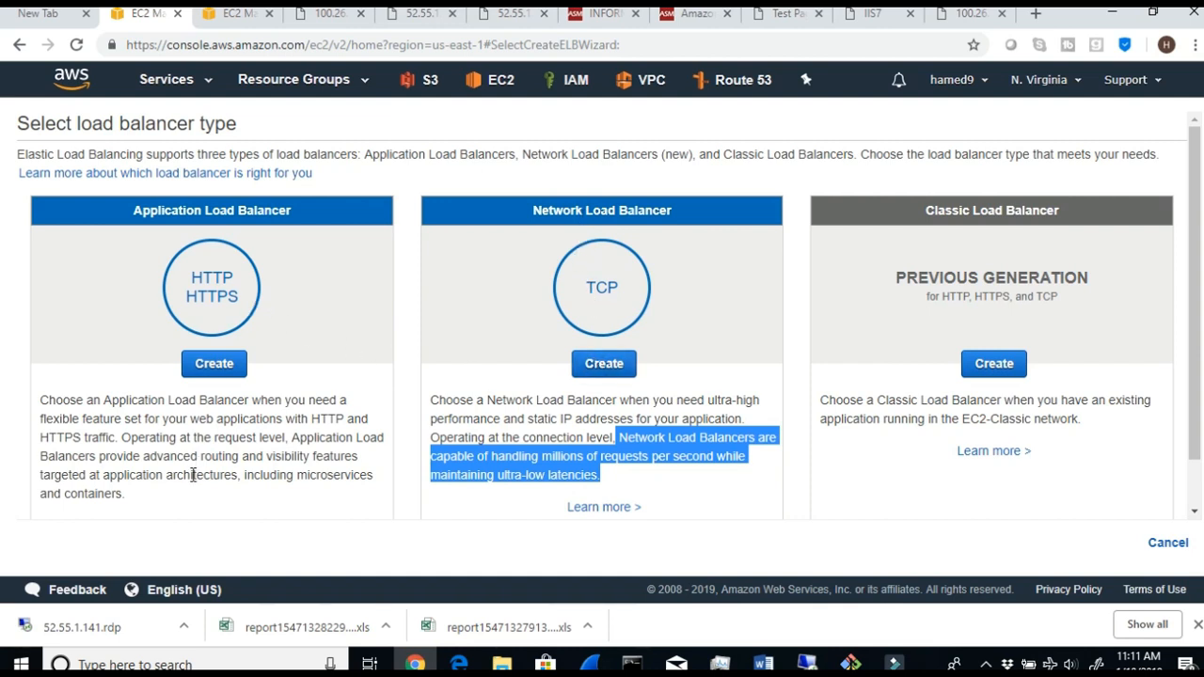
- Start creating a Network Load Balancer and name it ASMNLB
left_click_drag(320, 421, 350, 435)
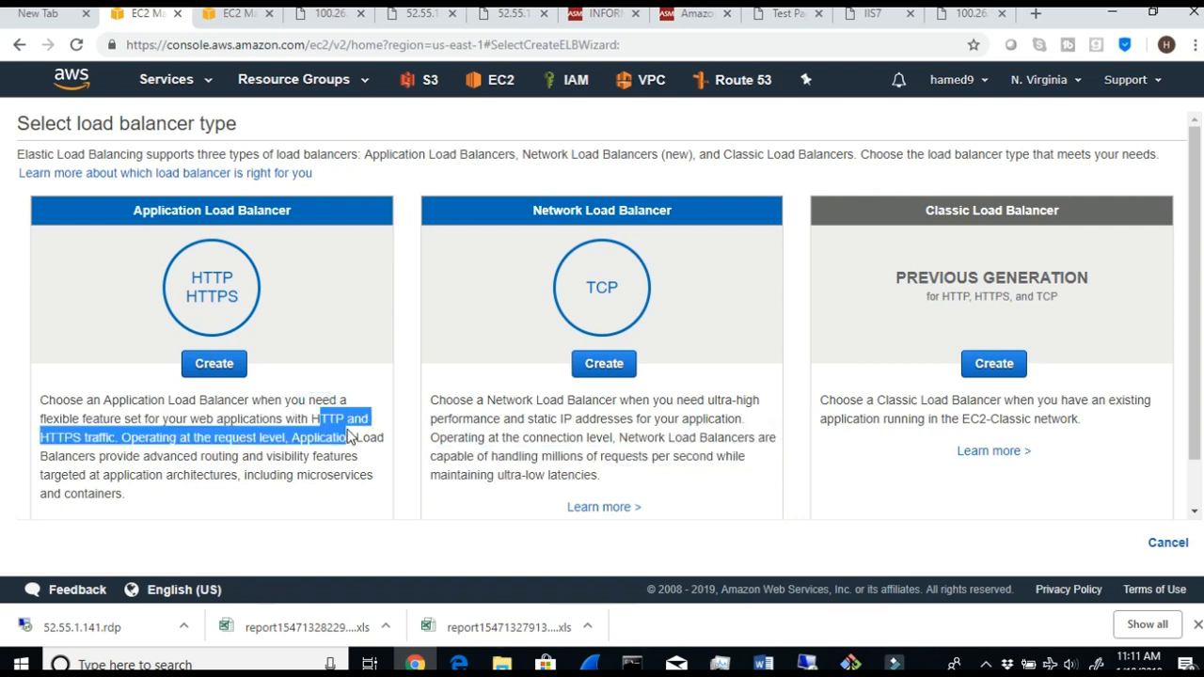
left_click(588, 365)
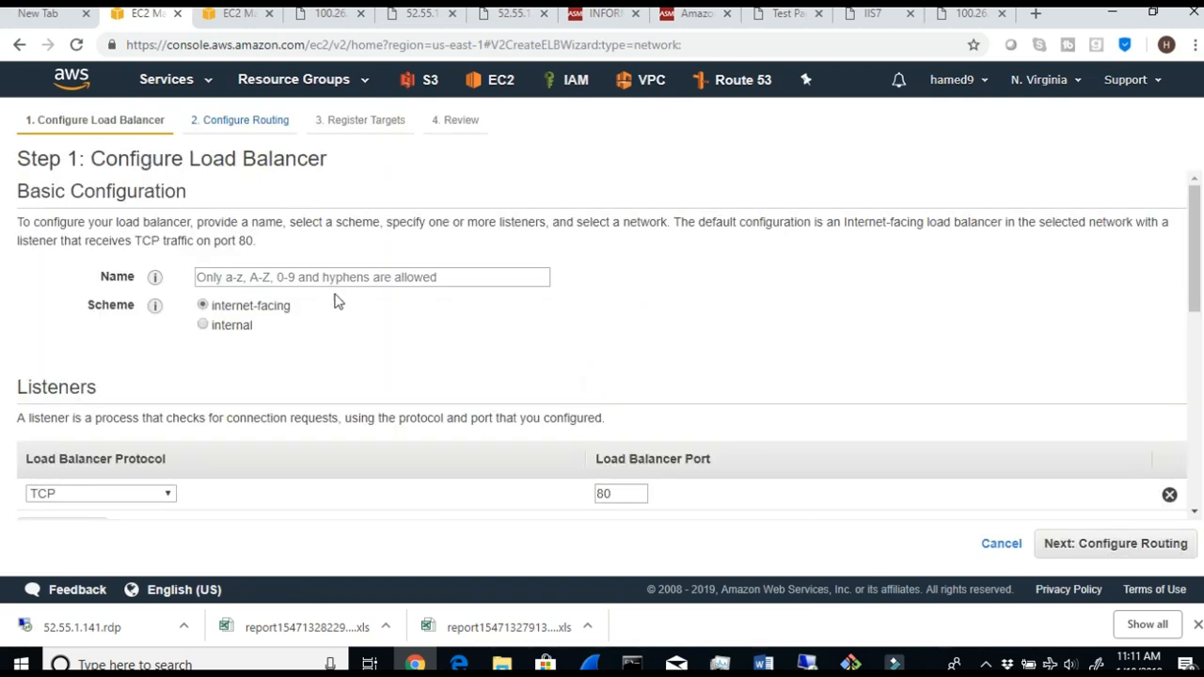
left_click(310, 277)
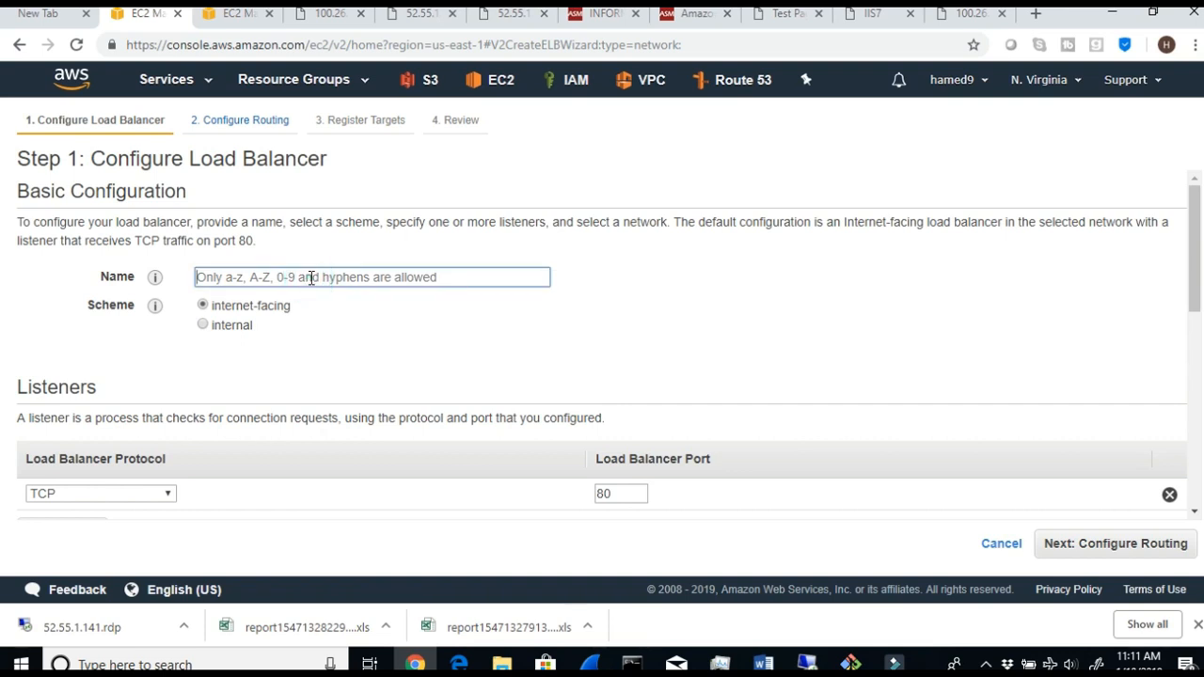
type("ASMNLB")
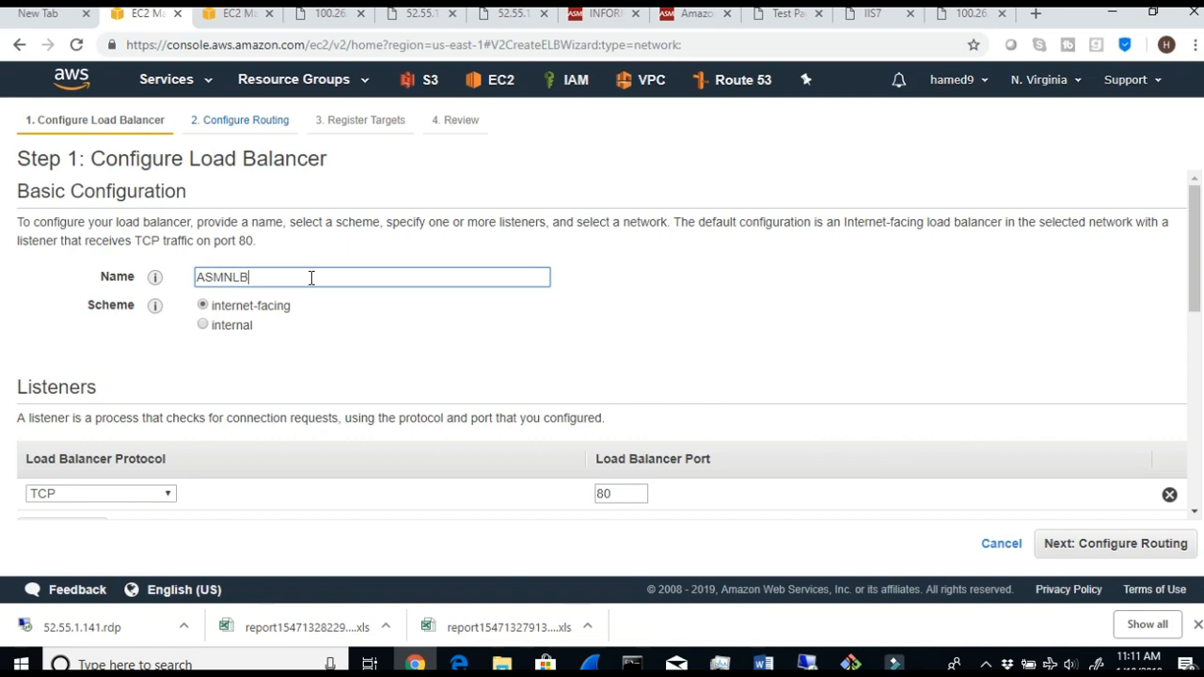
- Add a second TCP listener on port 8080 alongside the existing listener on port 80
scroll(216, 420, "down", 2)
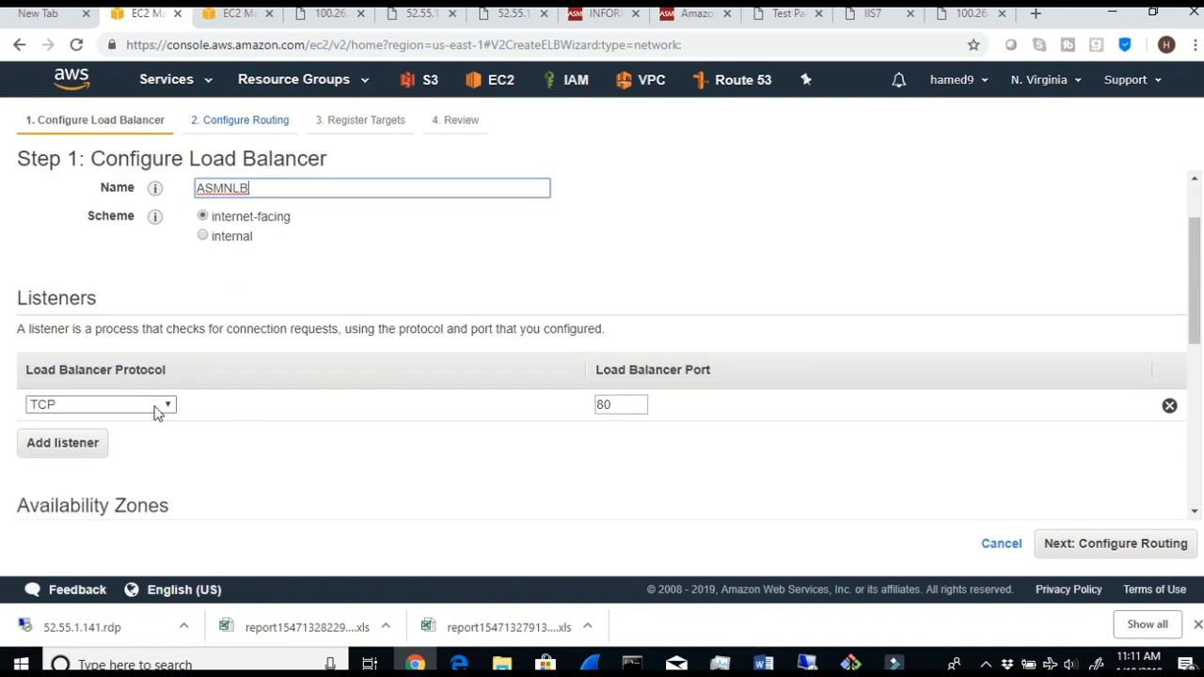
left_click_drag(627, 404, 572, 414)
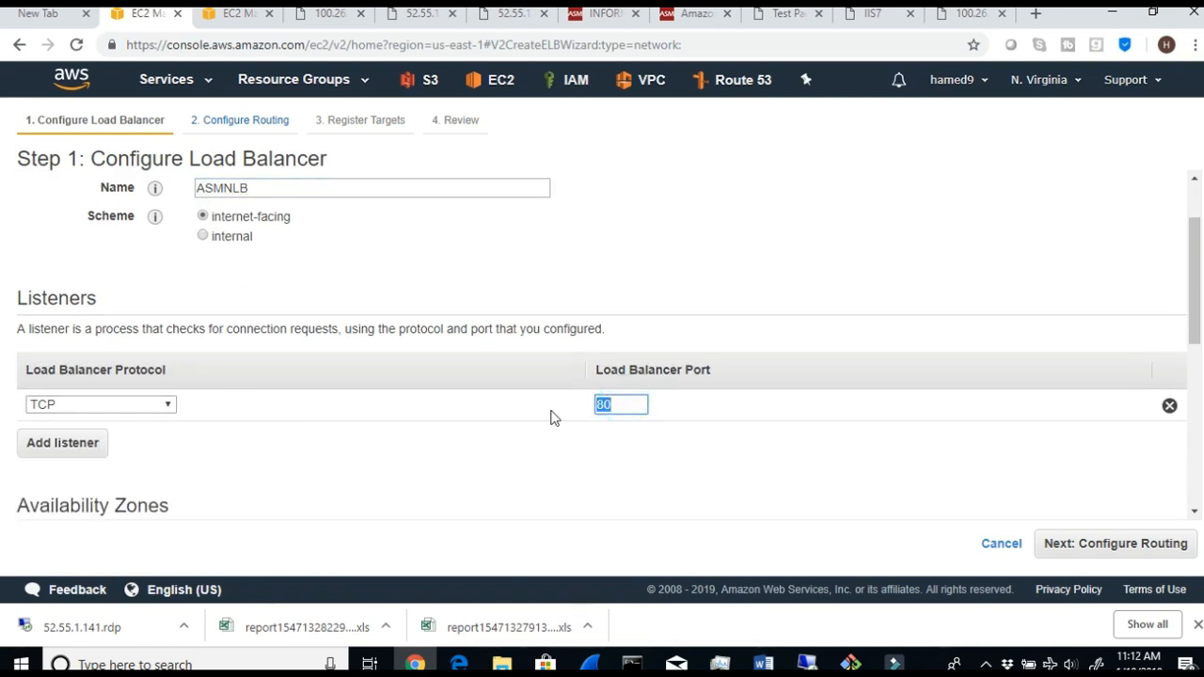
left_click(91, 455)
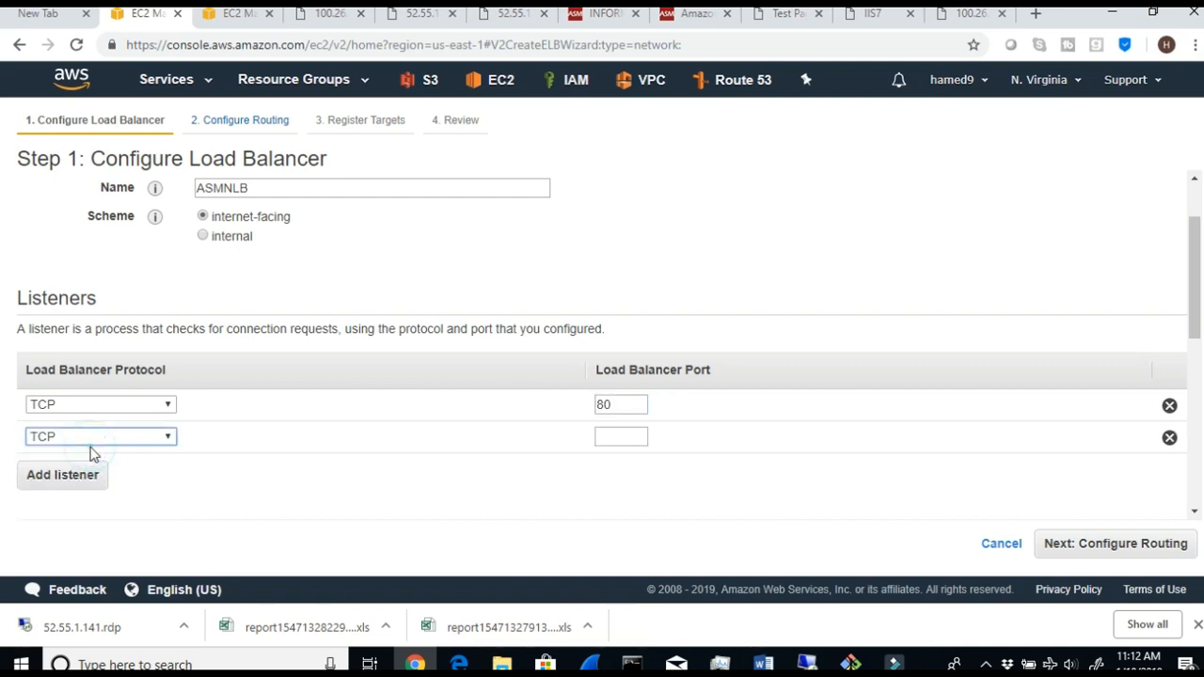
left_click(614, 439)
type("8080")
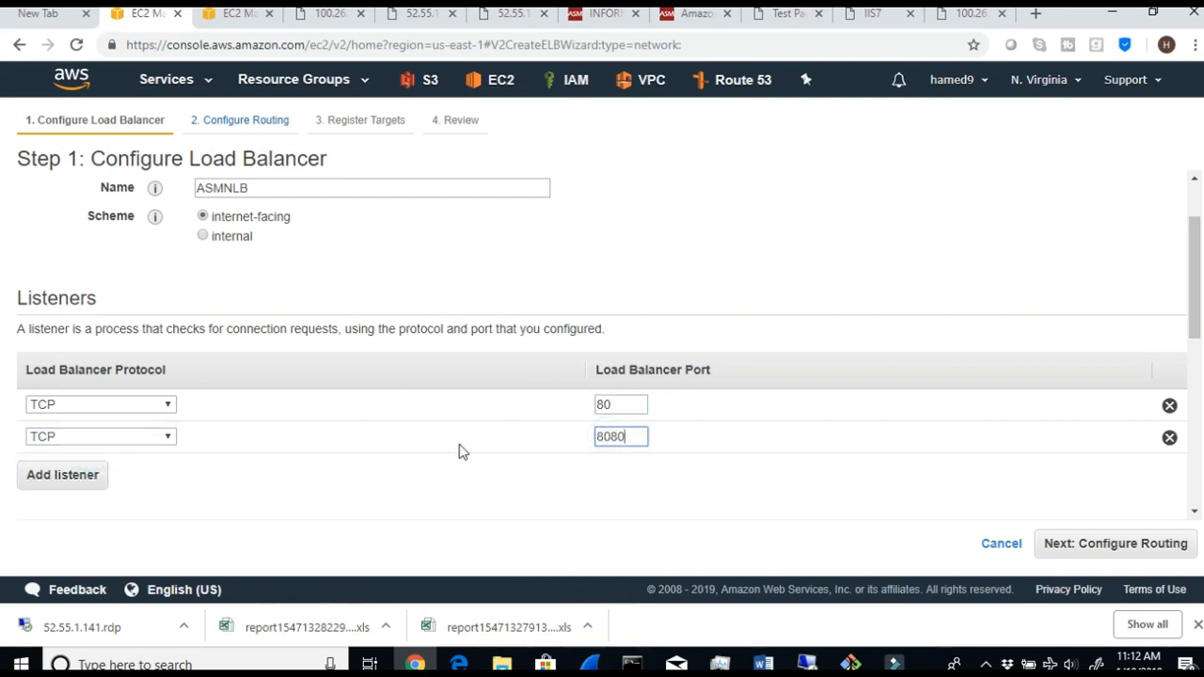
- Choose the ASM VPC 10.0.0.0/16 and enable its public subnets in us-east-1a and us-east-1b
scroll(230, 461, "down", 3)
scroll(230, 463, "down", 1)
left_click(322, 386)
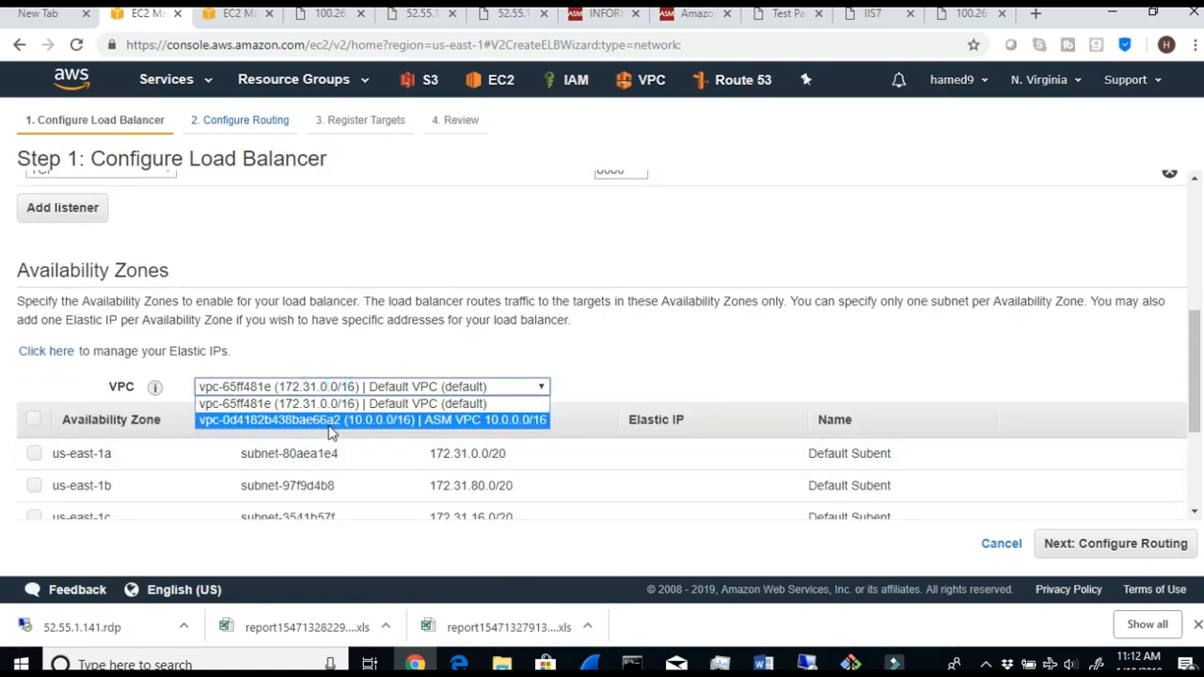
left_click(331, 425)
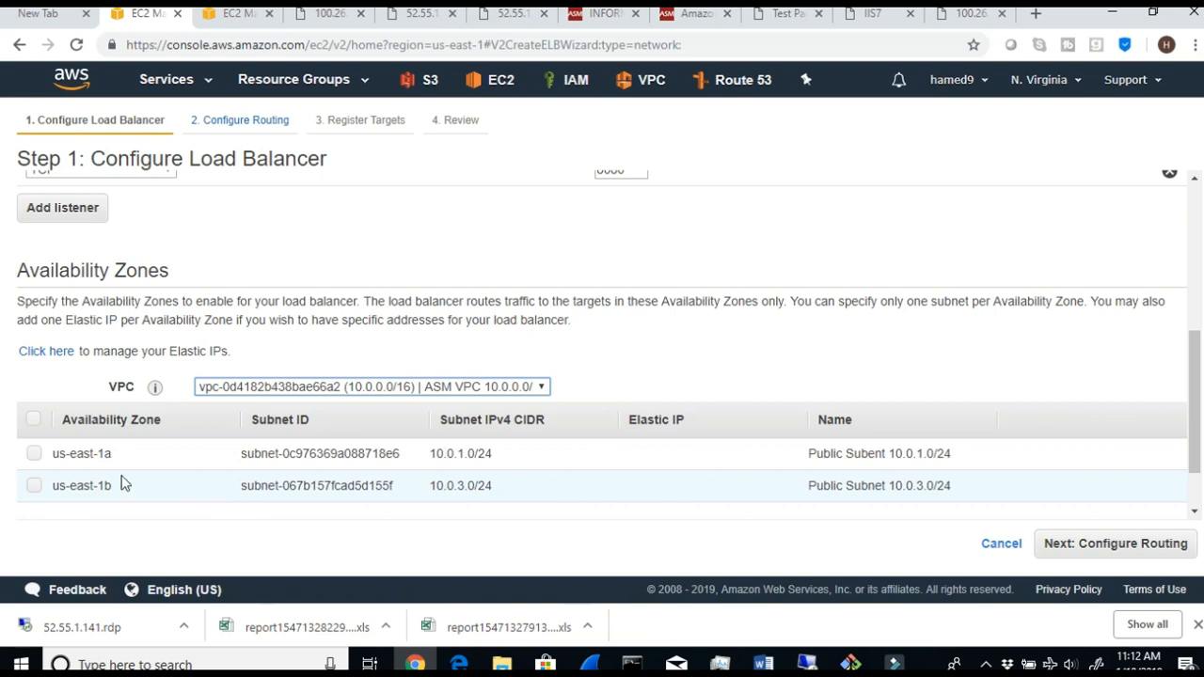
left_click(800, 456)
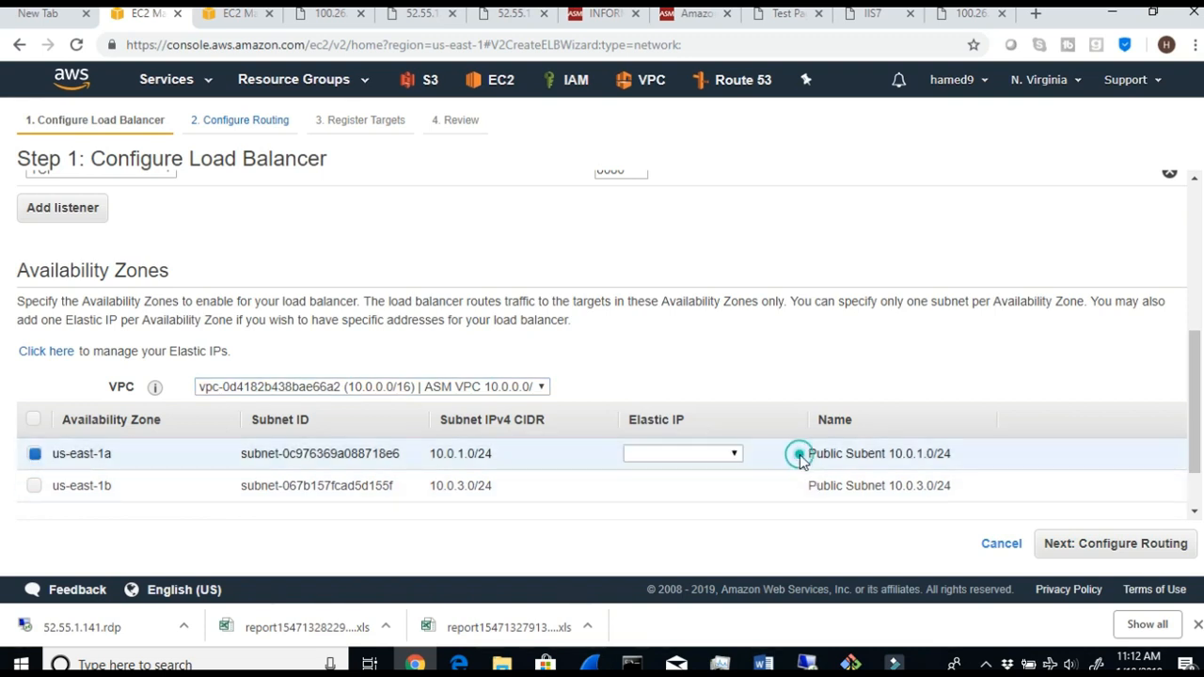
left_click(34, 485)
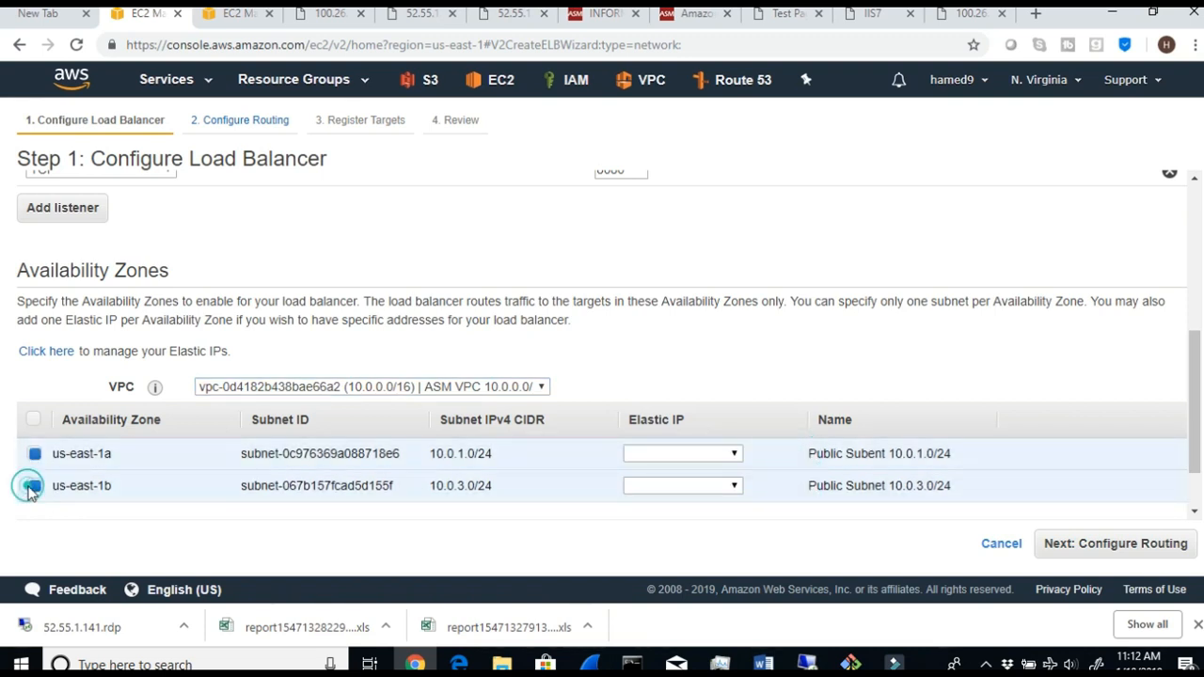
- Assign Elastic IP 35.168.254.223 to the us-east-1a subnet and 54.172.133.186 to the us-east-1b subnet
left_click(734, 455)
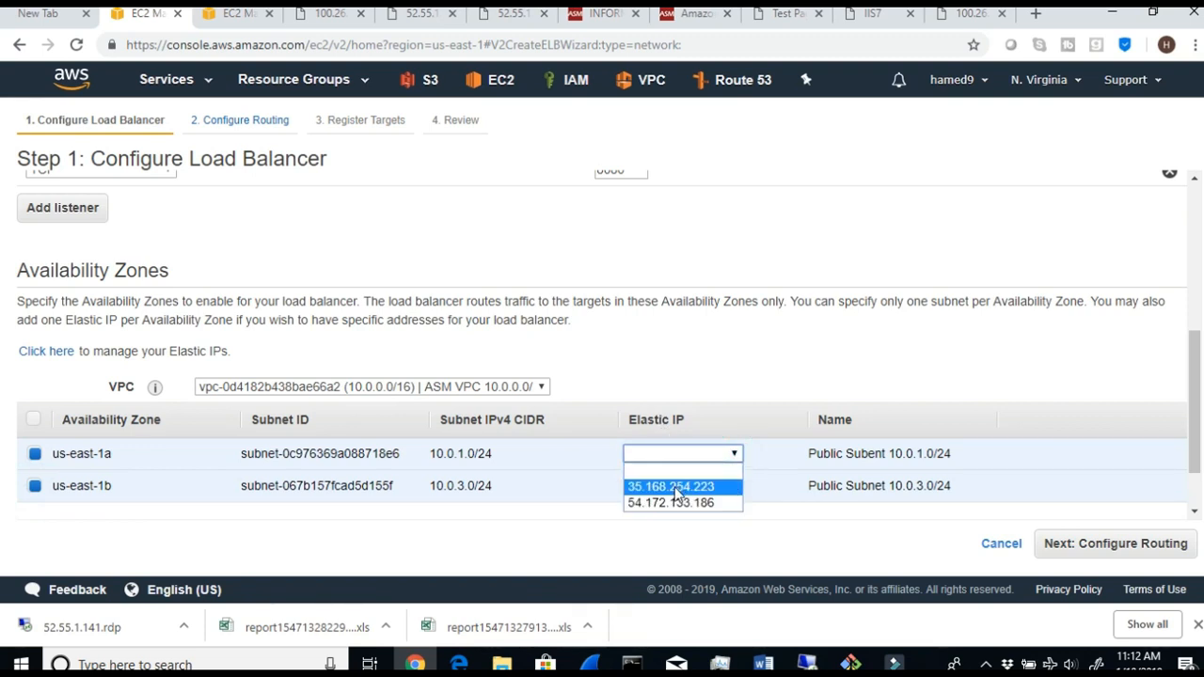
left_click(675, 487)
left_click(734, 485)
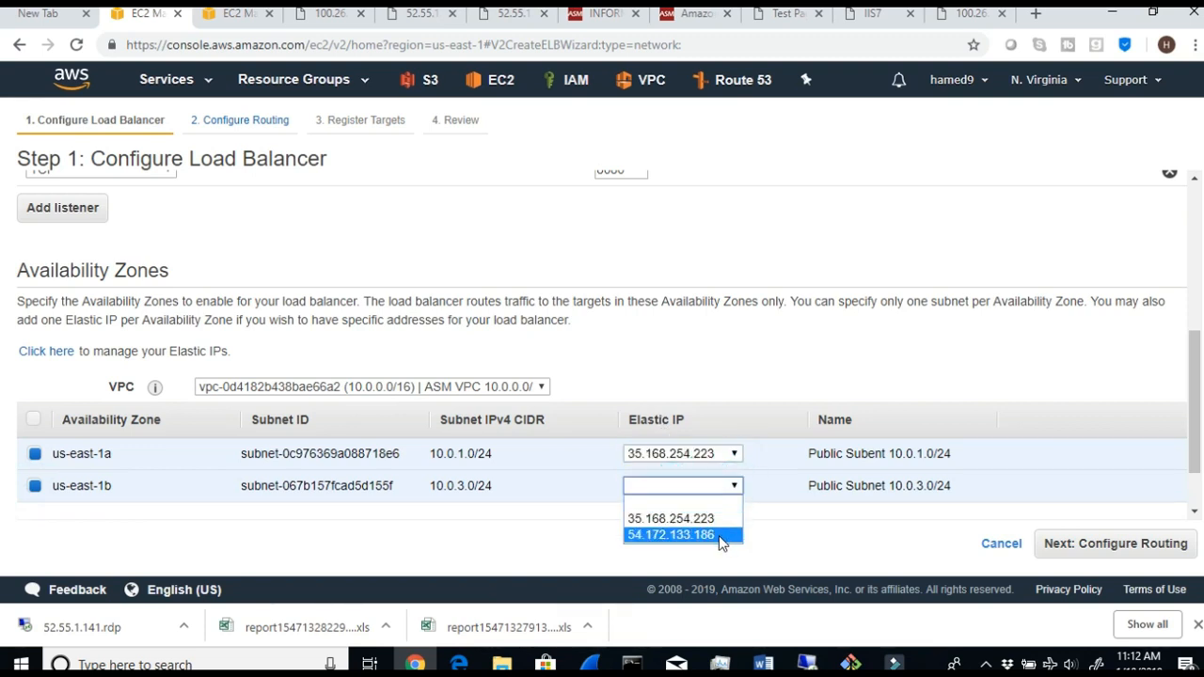
left_click(715, 534)
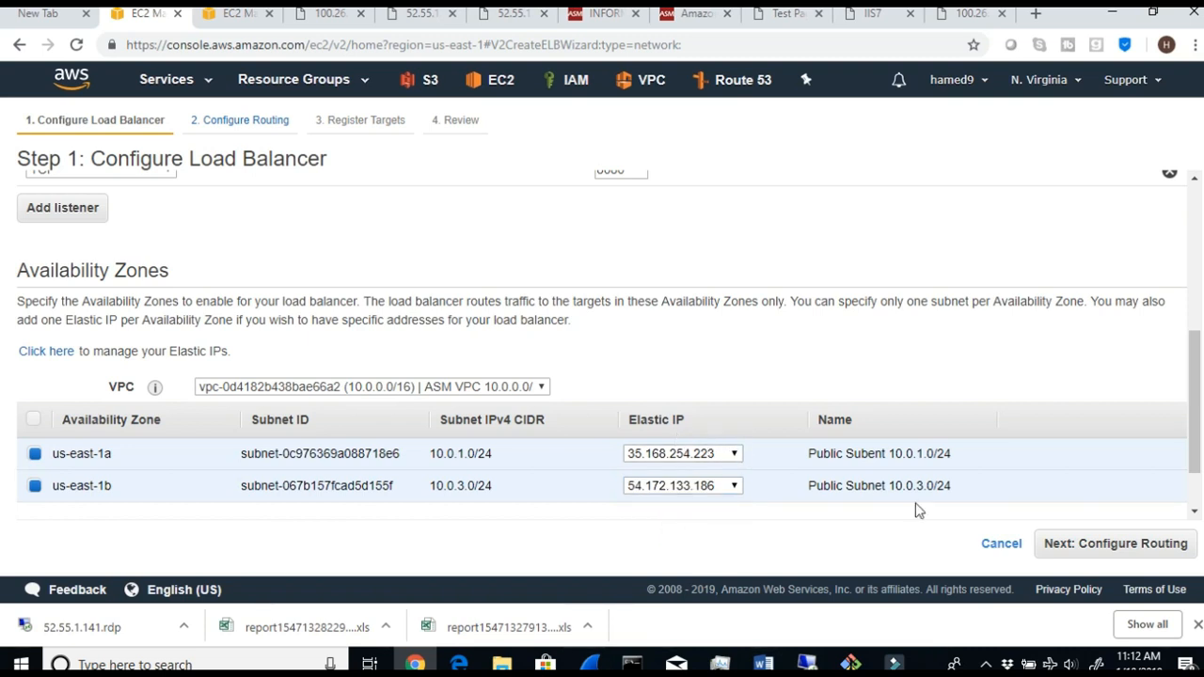
- Check the public subnet names and their Elastic IPs, and continue to the routing configuration
left_click_drag(801, 455, 953, 465)
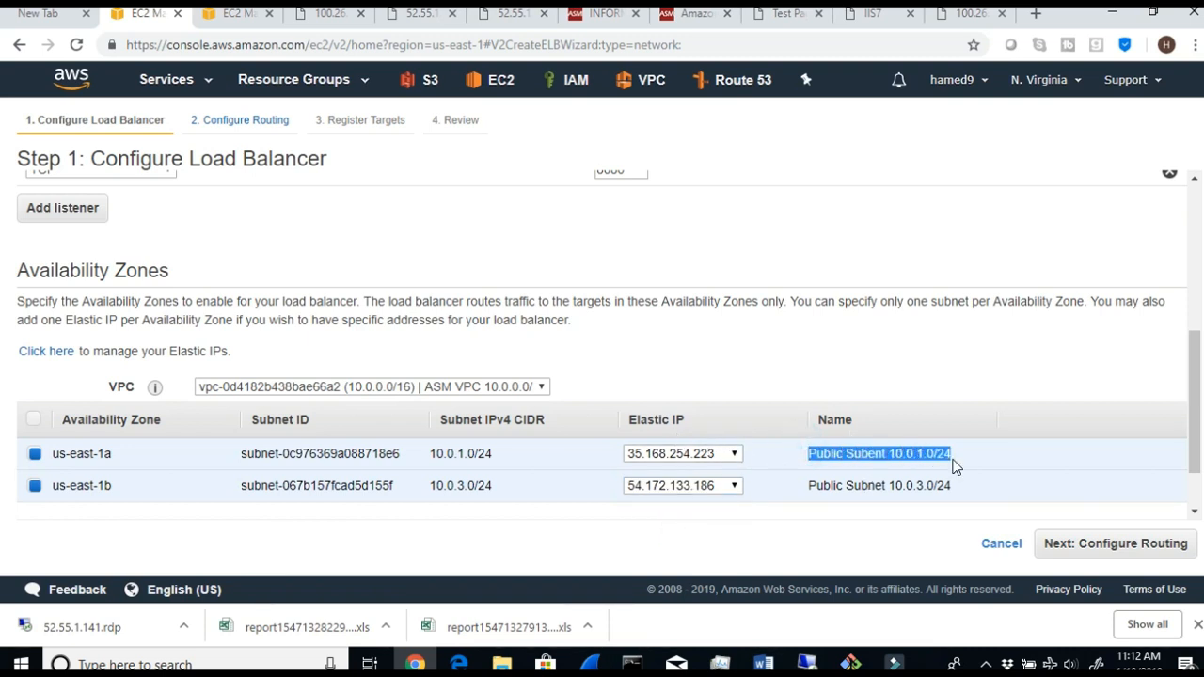
left_click(747, 483)
left_click_drag(628, 422, 745, 493)
left_click(755, 512)
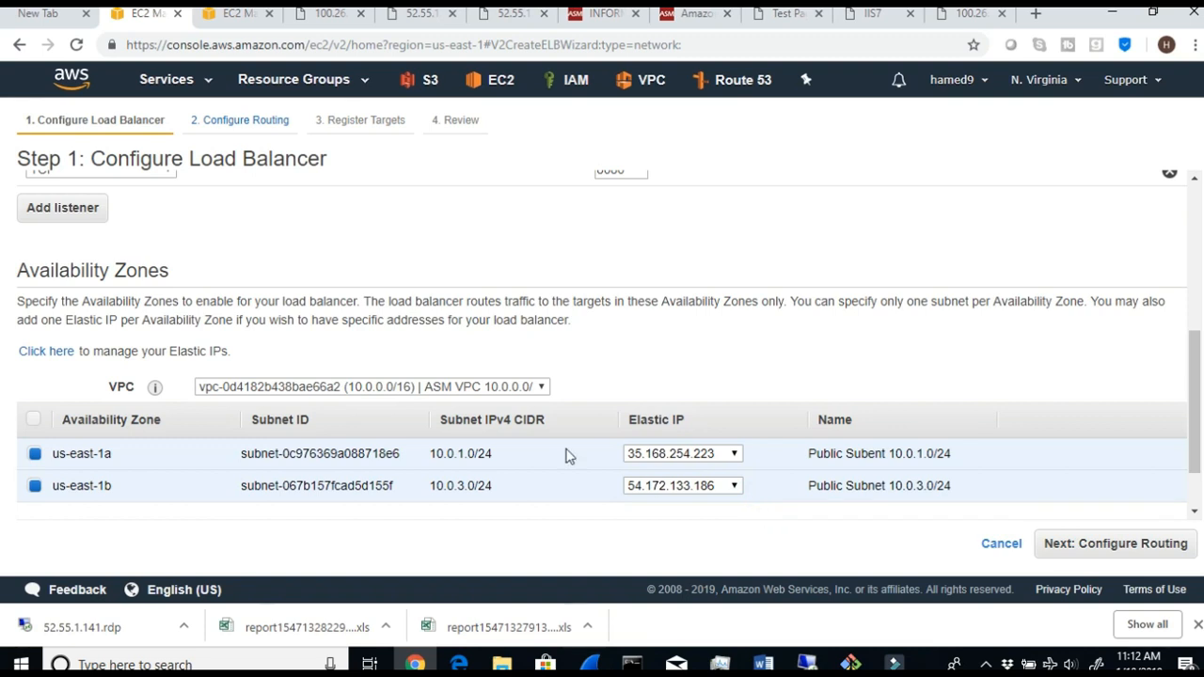
scroll(980, 499, "down", 1)
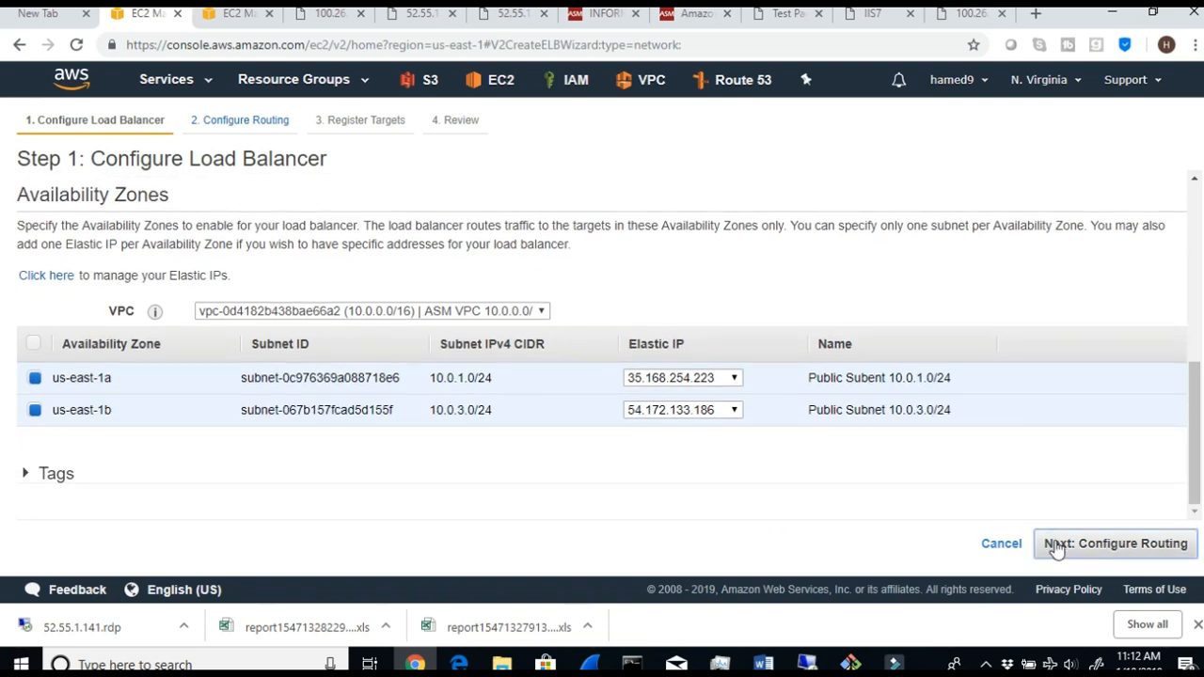
left_click(1057, 545)
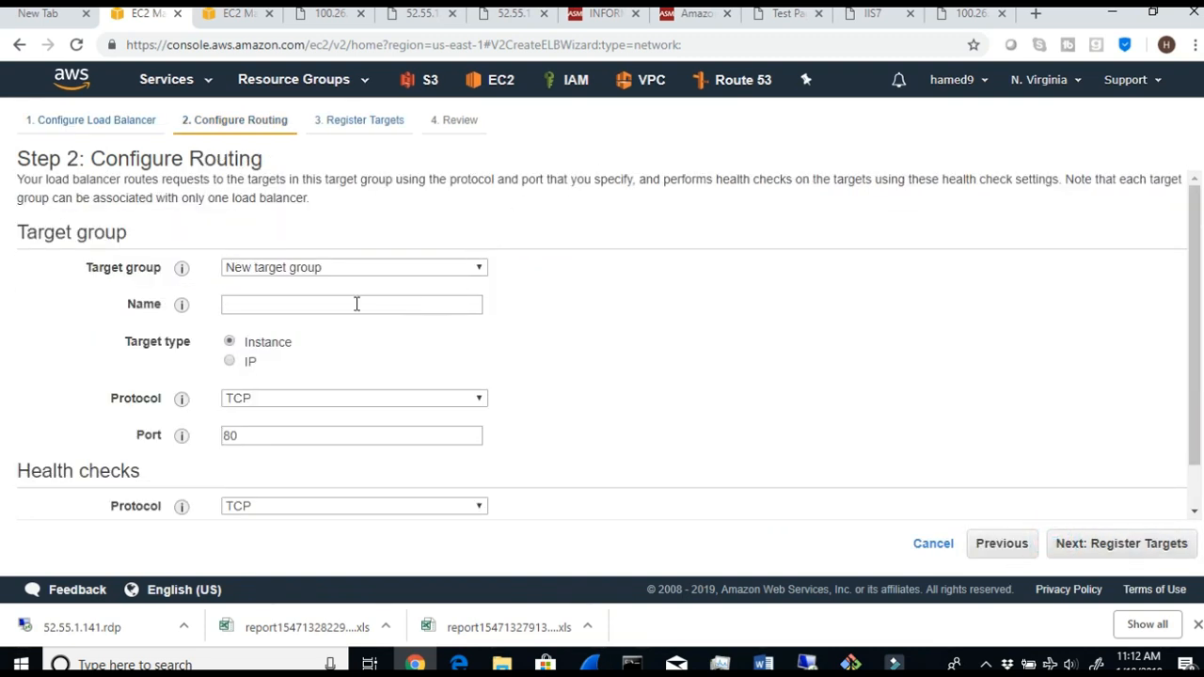
- Set the load balancer's routing to use an existing target group
left_click_drag(138, 243, 16, 245)
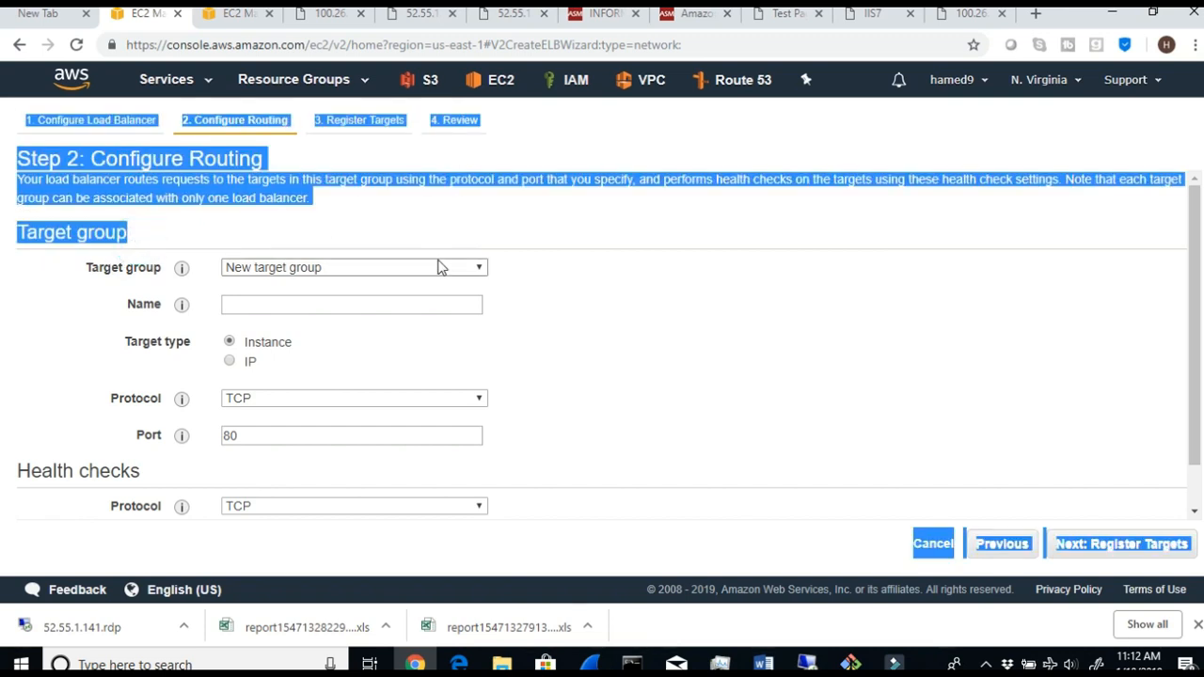
left_click(481, 269)
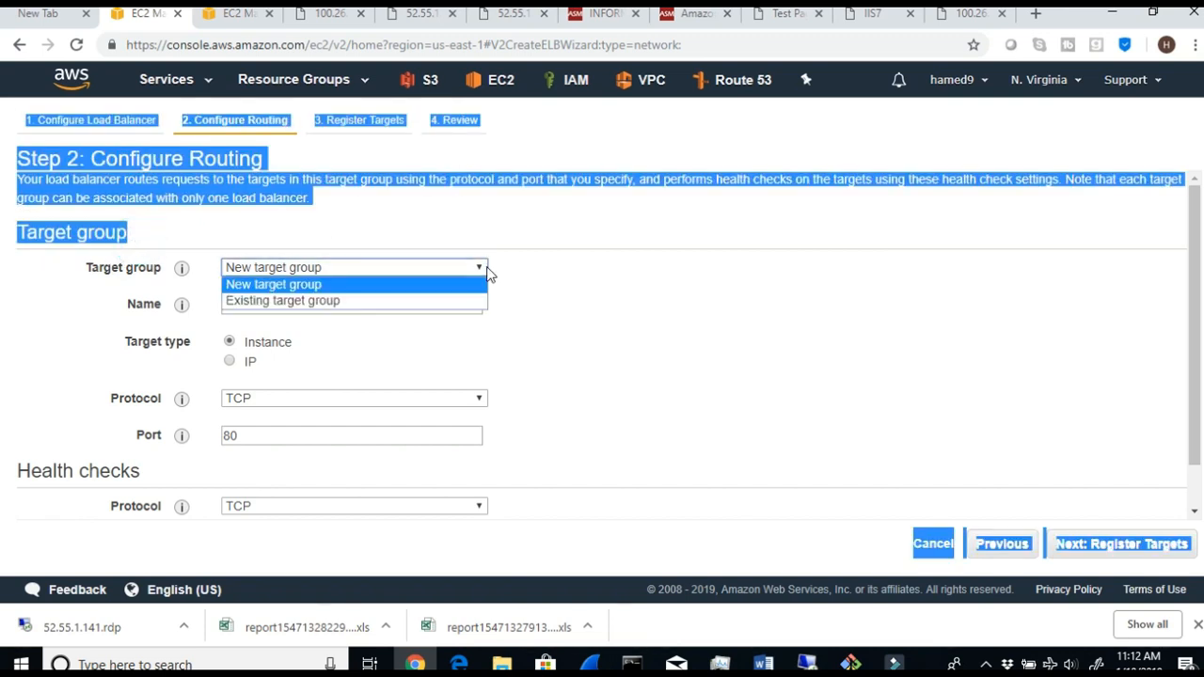
left_click(435, 301)
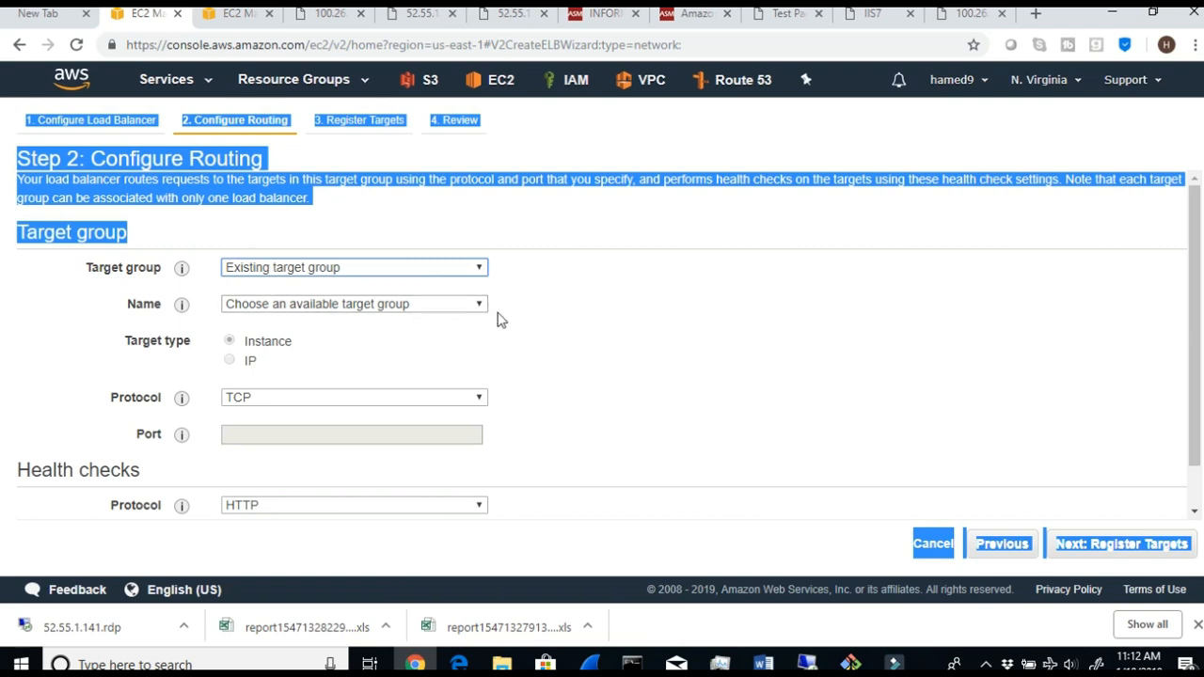
- Try the new target group option against the existing one and check the list of available target groups
left_click(460, 306)
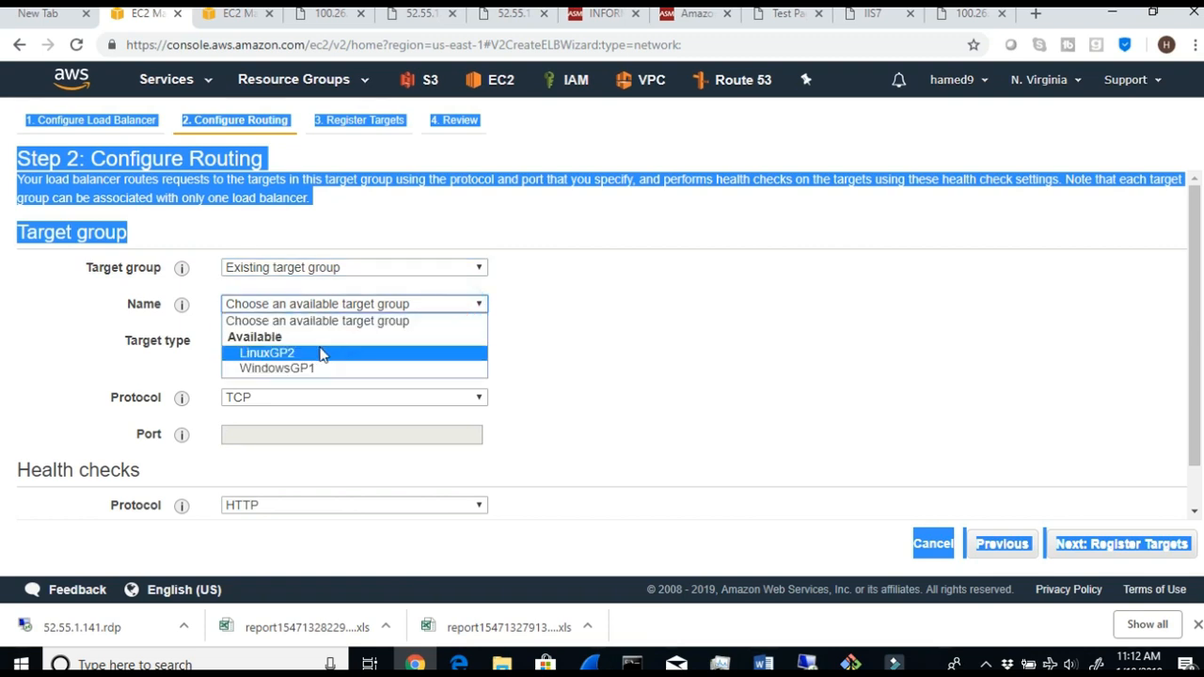
left_click(729, 366)
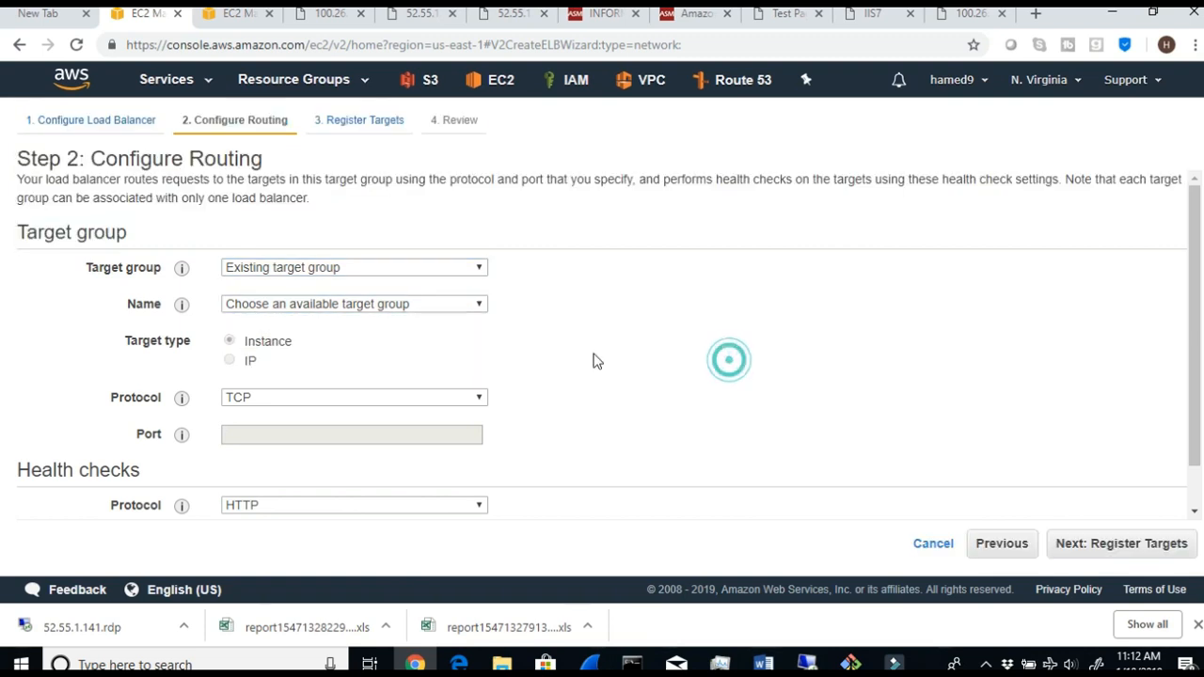
left_click(475, 267)
left_click(438, 284)
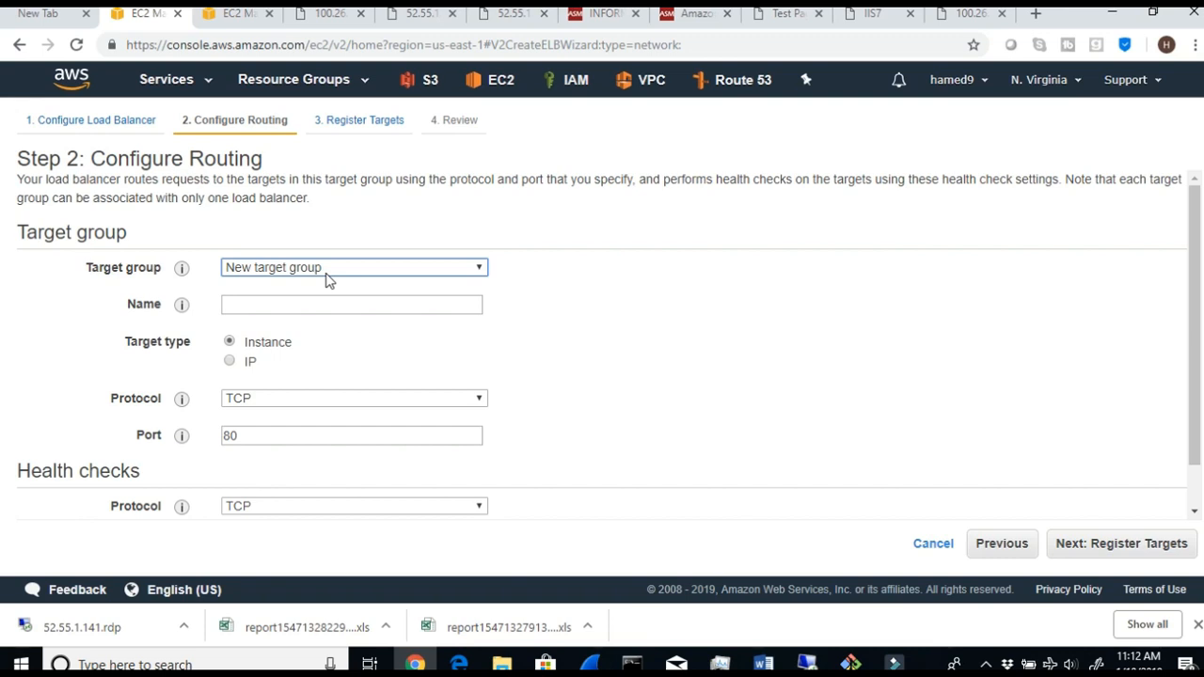
left_click(473, 268)
left_click(449, 300)
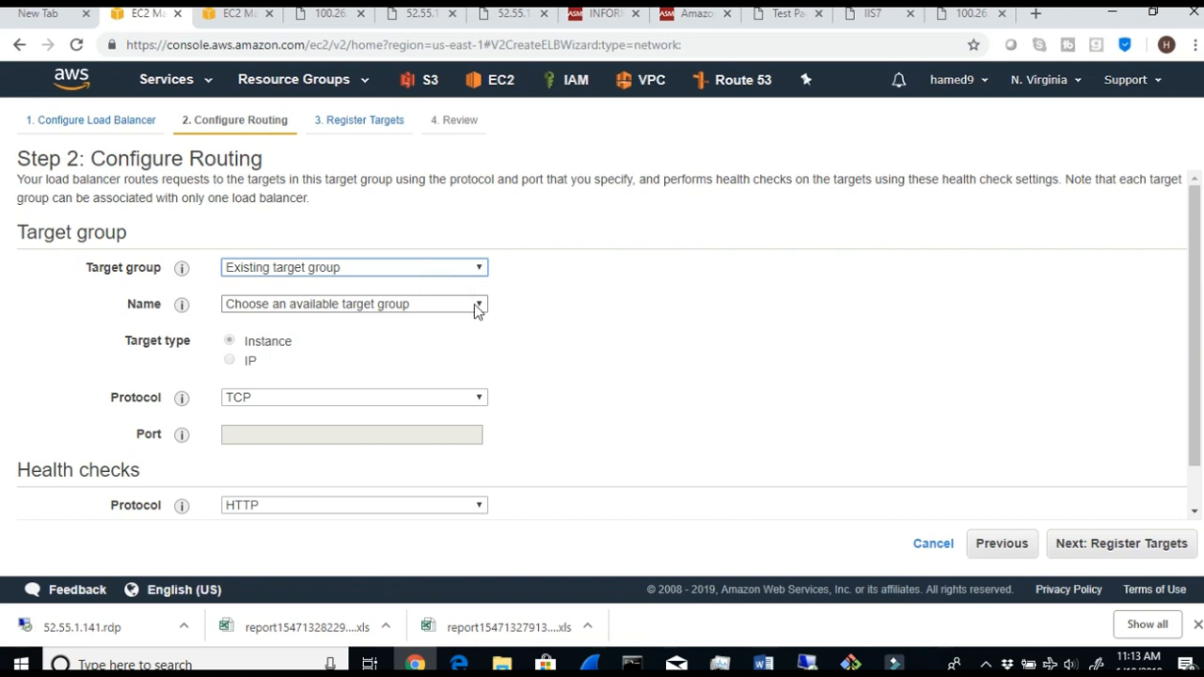
left_click(474, 303)
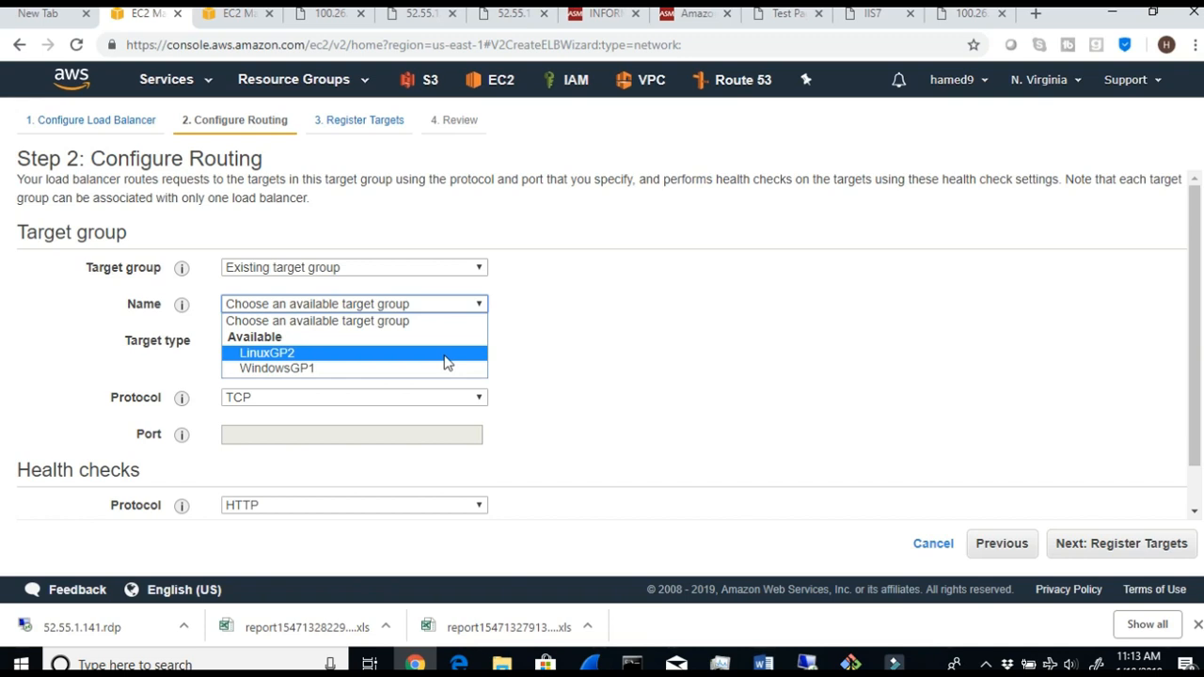
- Switch to the lab document in Word and review Steps 13 and 14 on picking the target group
left_click(767, 664)
scroll(338, 453, "down", 2)
left_click_drag(481, 492, 859, 489)
left_click(669, 491)
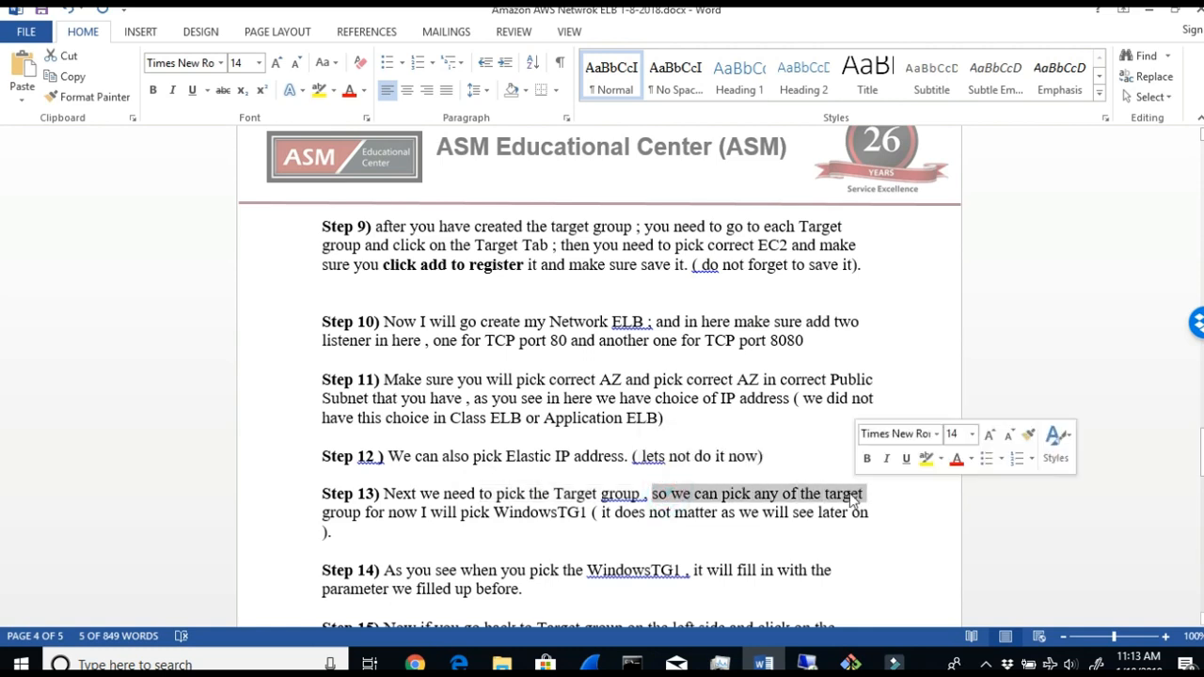
left_click_drag(461, 513, 876, 516)
left_click_drag(406, 570, 672, 573)
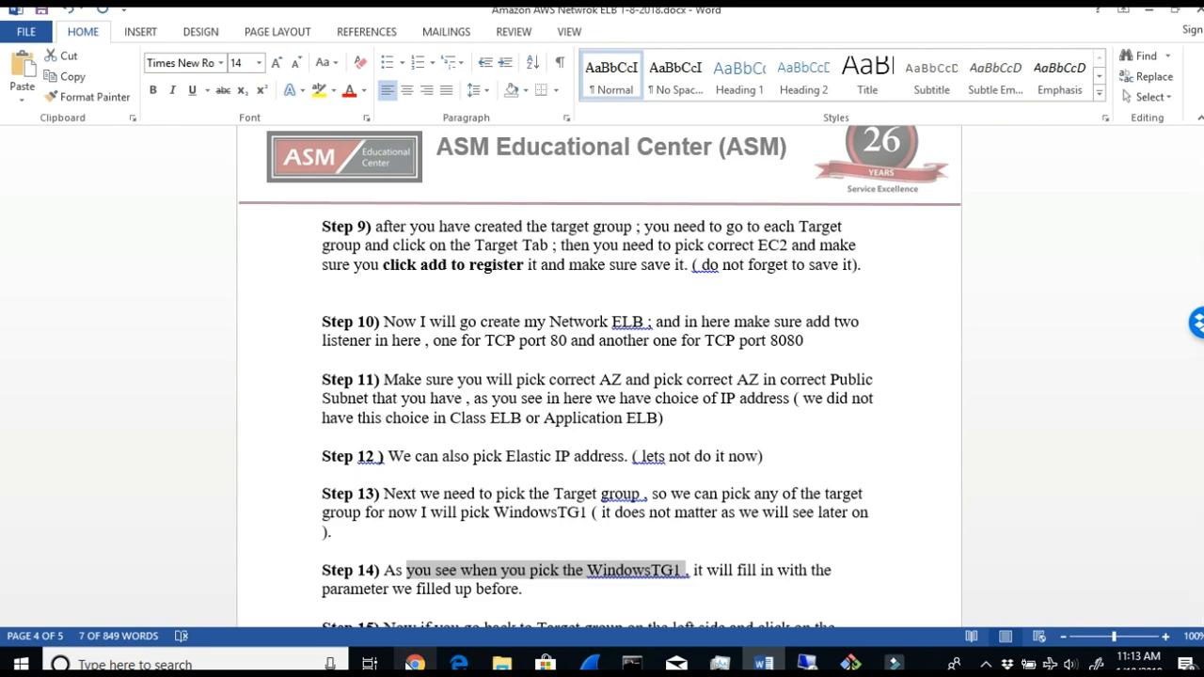
- Return to the AWS console in the browser and select WindowsGP1 as the existing target group
mouse_move(412, 659)
left_click(399, 616)
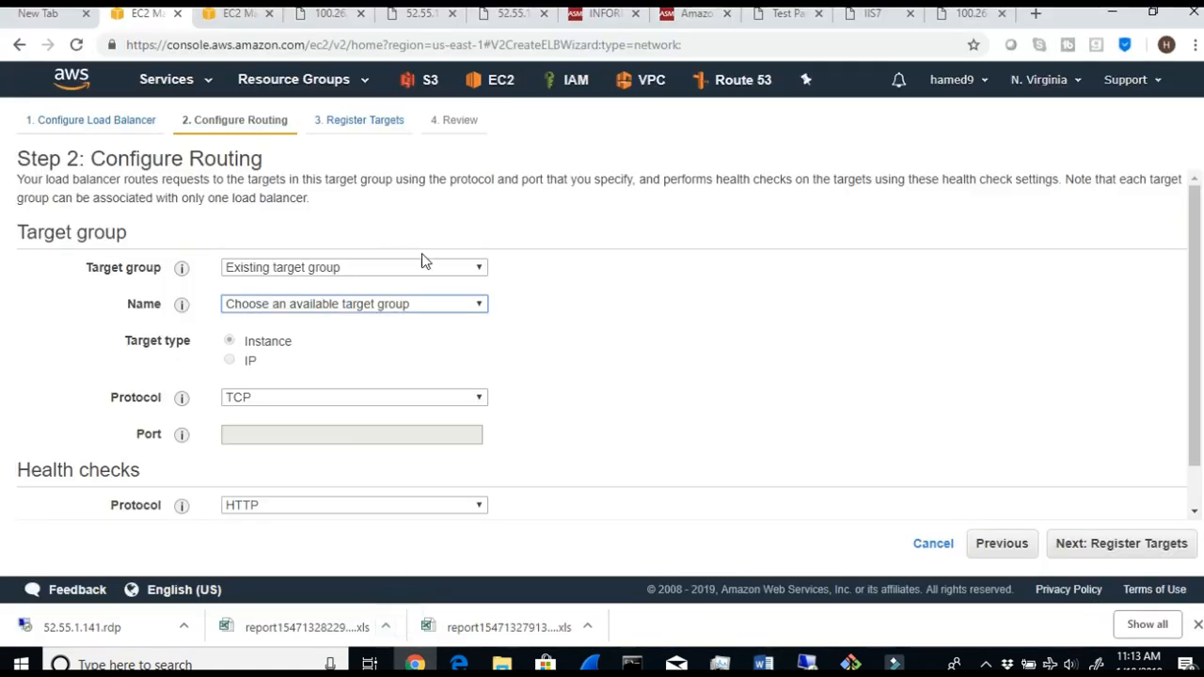
left_click(432, 310)
left_click(346, 367)
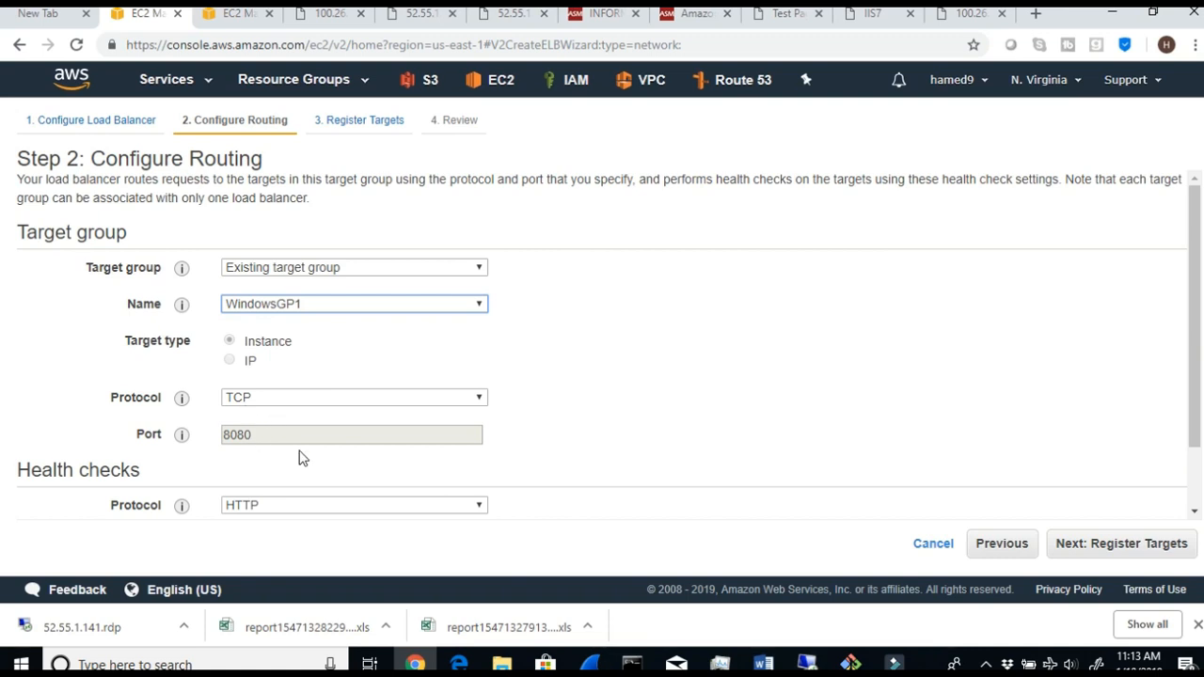
- Accept the health check settings and registered targets, review the configuration, and create the load balancer
scroll(303, 464, "down", 1)
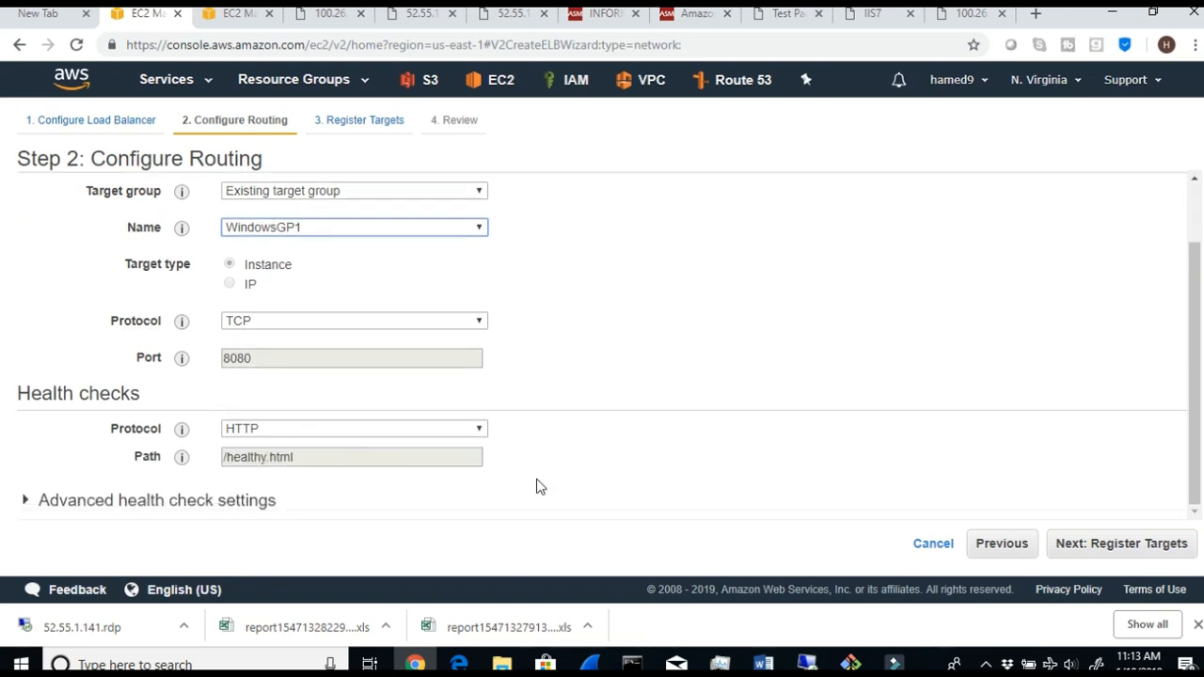
left_click(1100, 555)
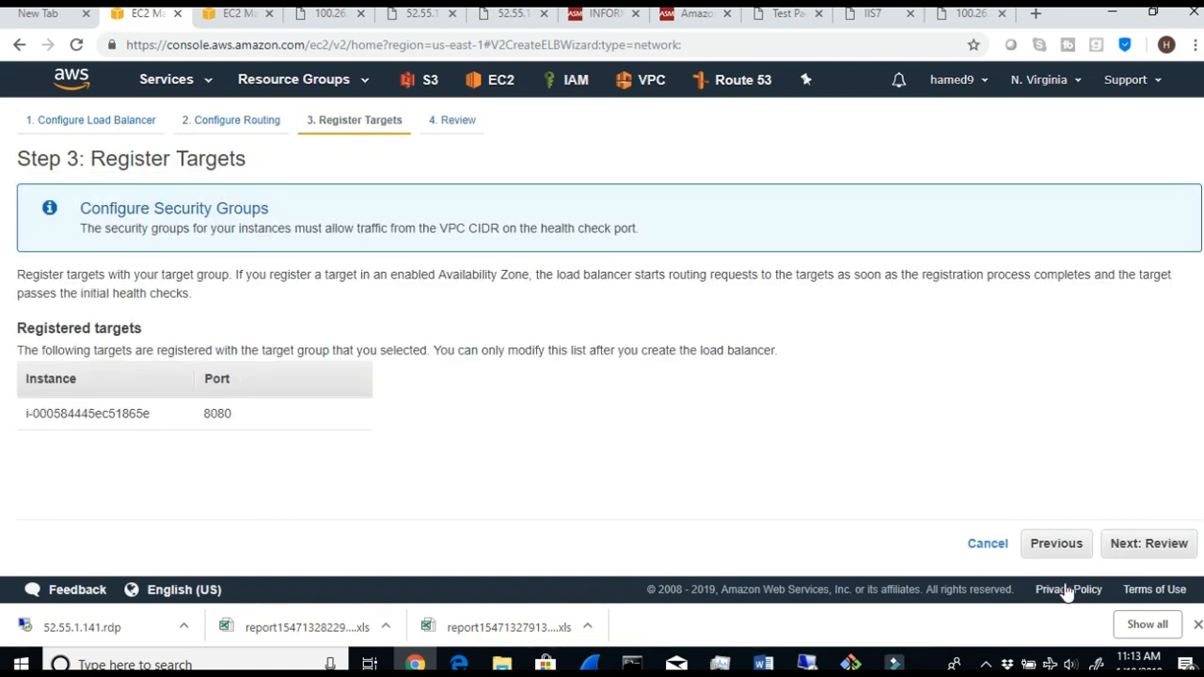
left_click(1134, 547)
scroll(621, 414, "down", 2)
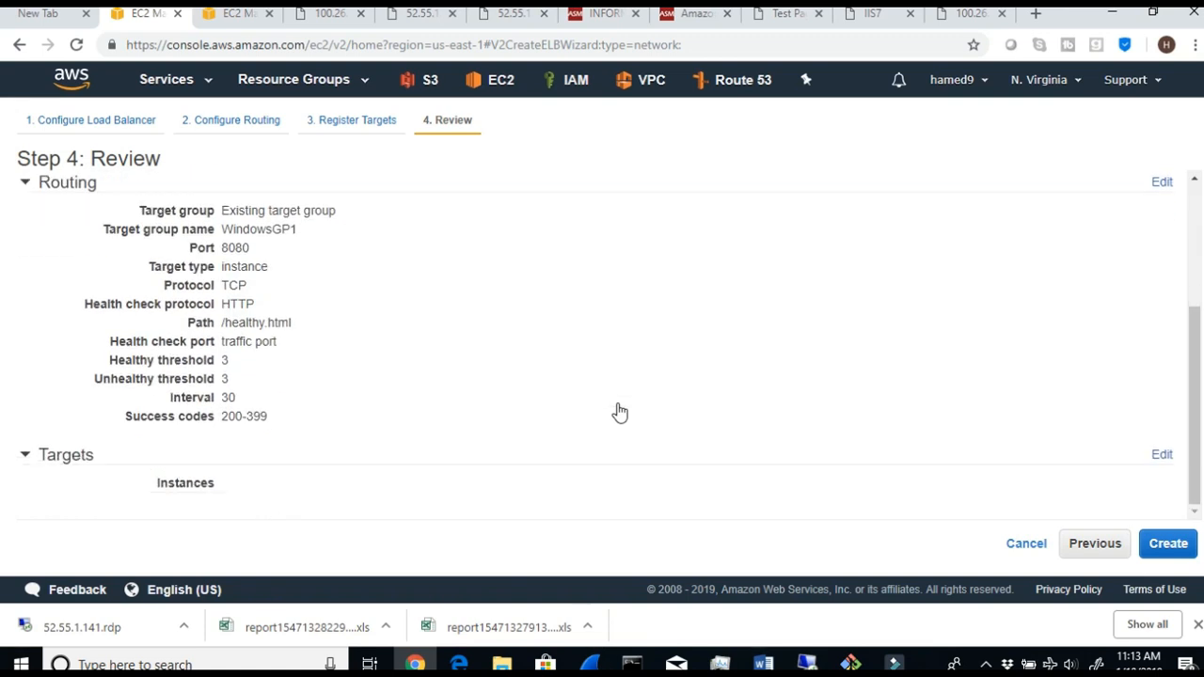
left_click(1166, 546)
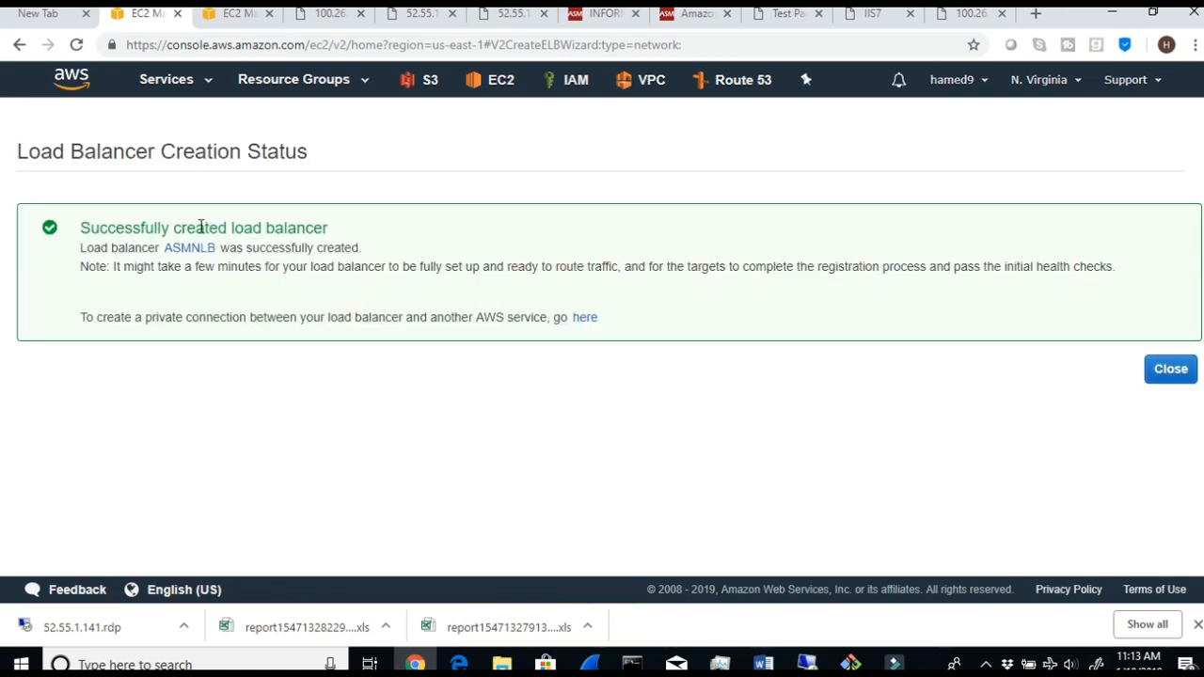
- Close the load balancer creation status and review the basic configuration in ASMNLB's description
triple_click(329, 237)
left_click(1167, 377)
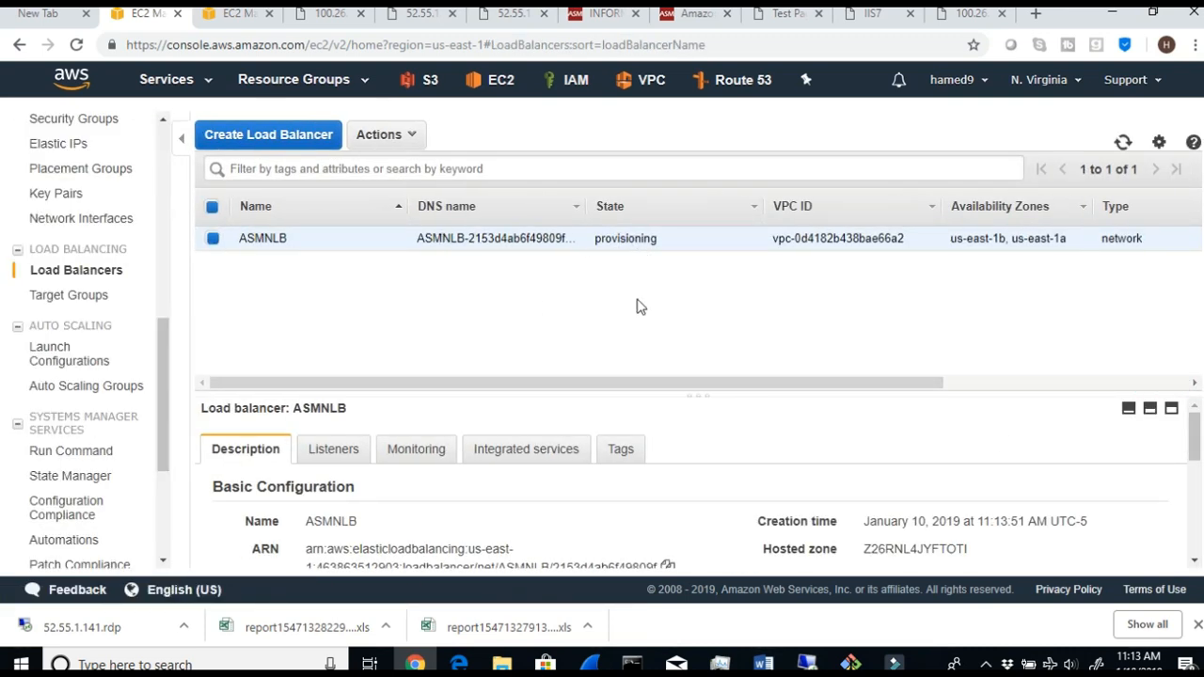
scroll(461, 461, "down", 3)
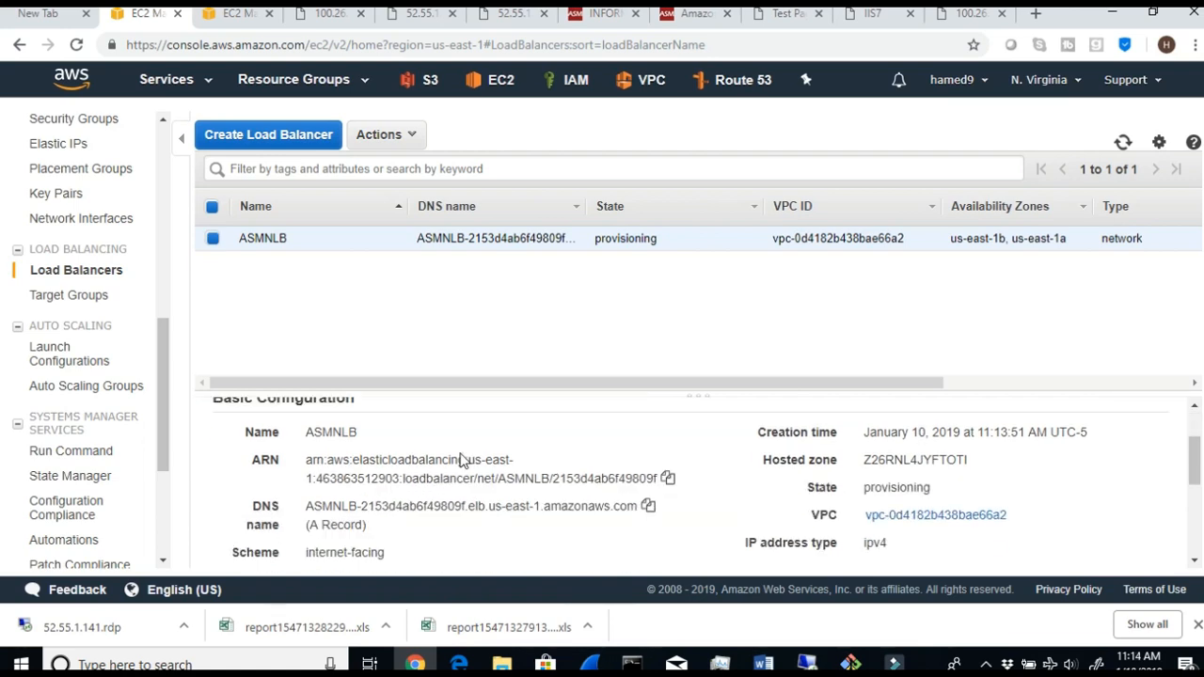
scroll(463, 458, "up", 1)
scroll(462, 458, "down", 3)
scroll(463, 458, "up", 4)
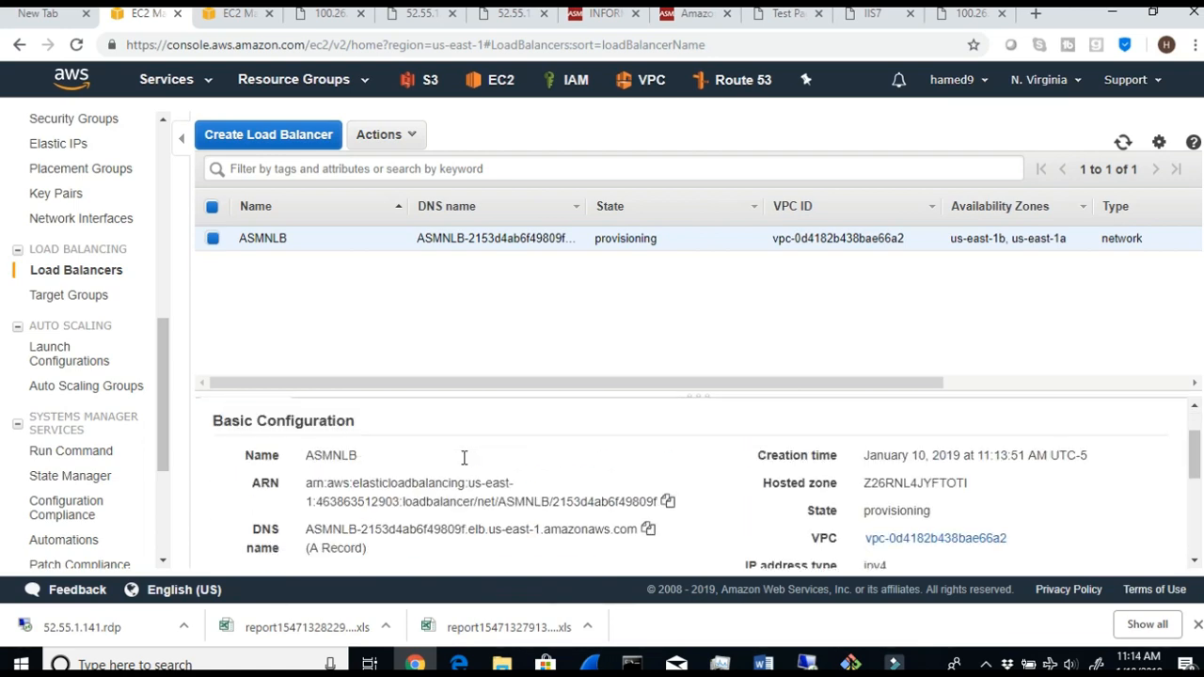
scroll(383, 463, "up", 2)
- Review the ASMNLB listeners and the target group each one forwards to
left_click(333, 449)
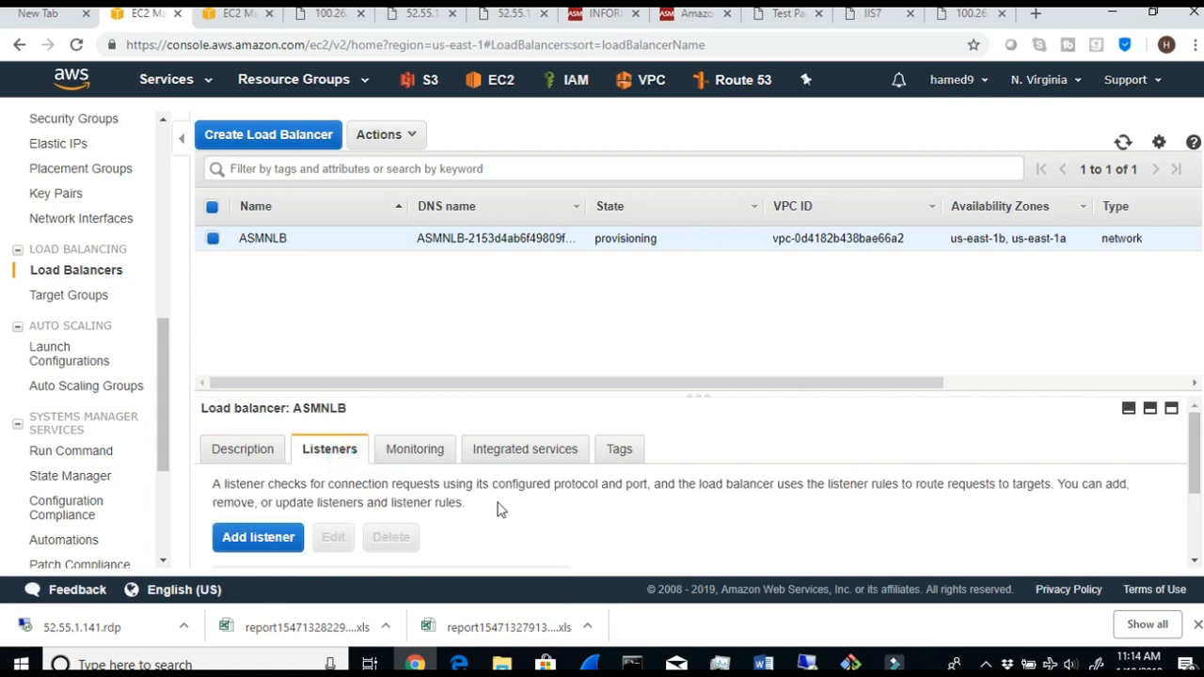
scroll(498, 505, "down", 1)
scroll(499, 509, "down", 2)
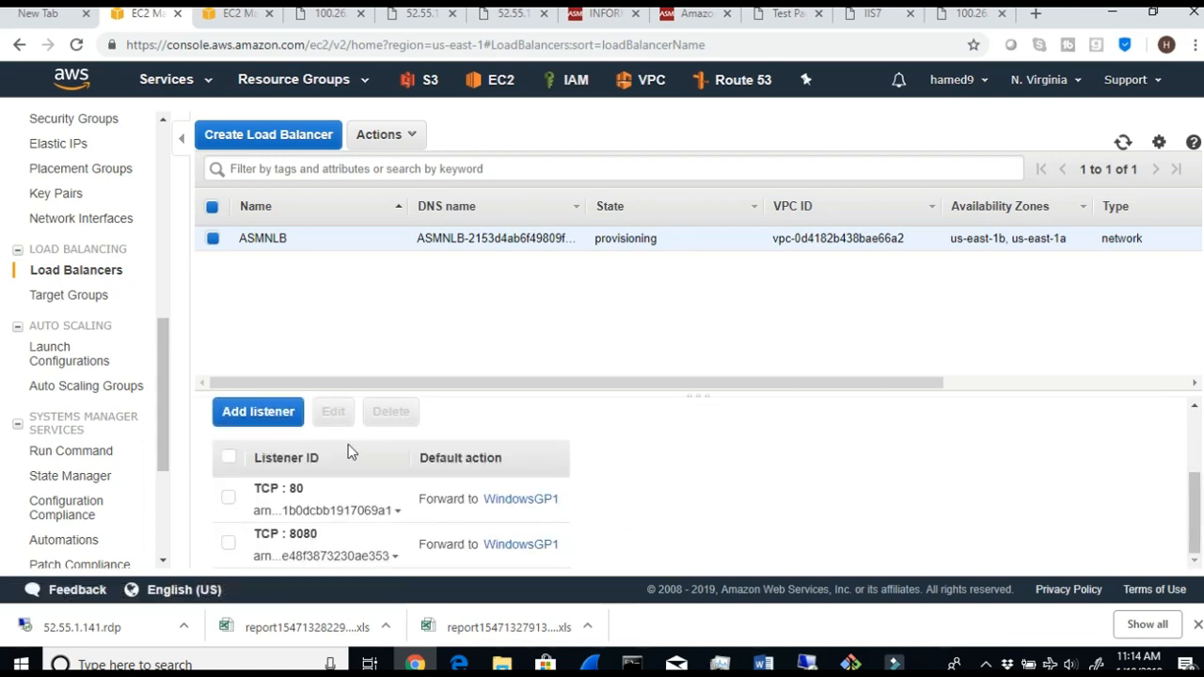
scroll(390, 499, "up", 2)
- Return to ASMNLB's description and examine its scheme, type, and availability zone subnets with their IP addresses
left_click(240, 447)
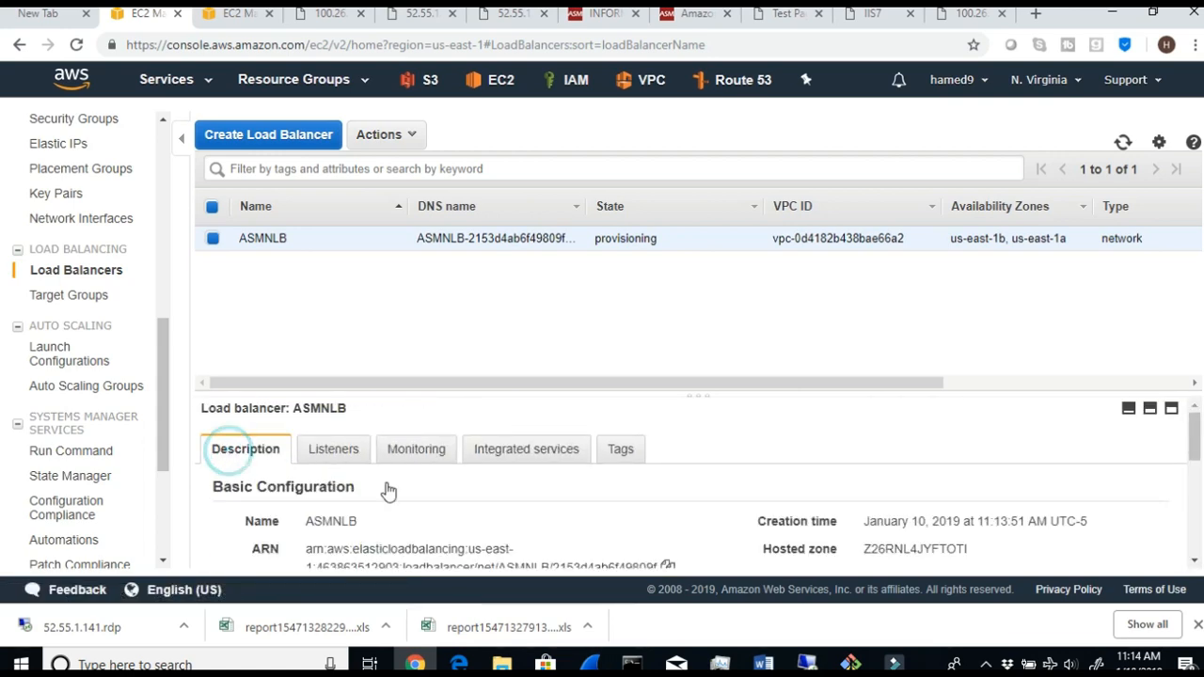
scroll(486, 511, "down", 2)
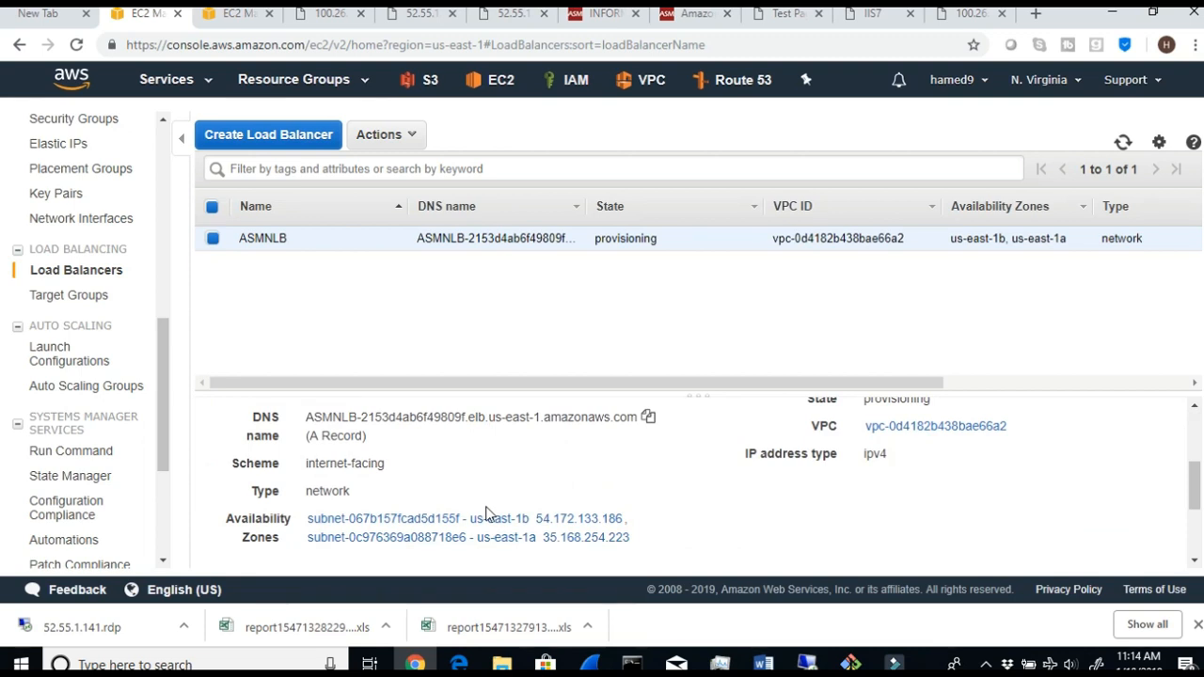
scroll(486, 513, "down", 1)
scroll(486, 513, "down", 1)
scroll(487, 514, "up", 4)
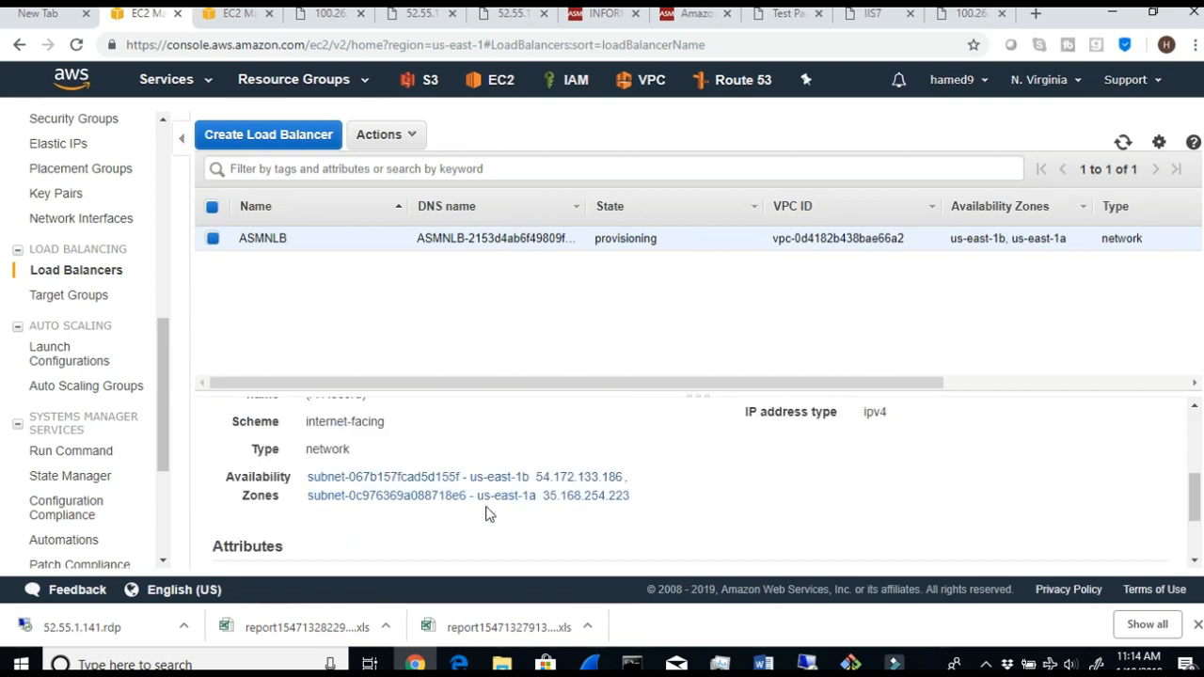
- Check ASMNLB's state and type in the load balancer list and refresh the list
left_click(666, 241)
left_click_drag(667, 242, 592, 246)
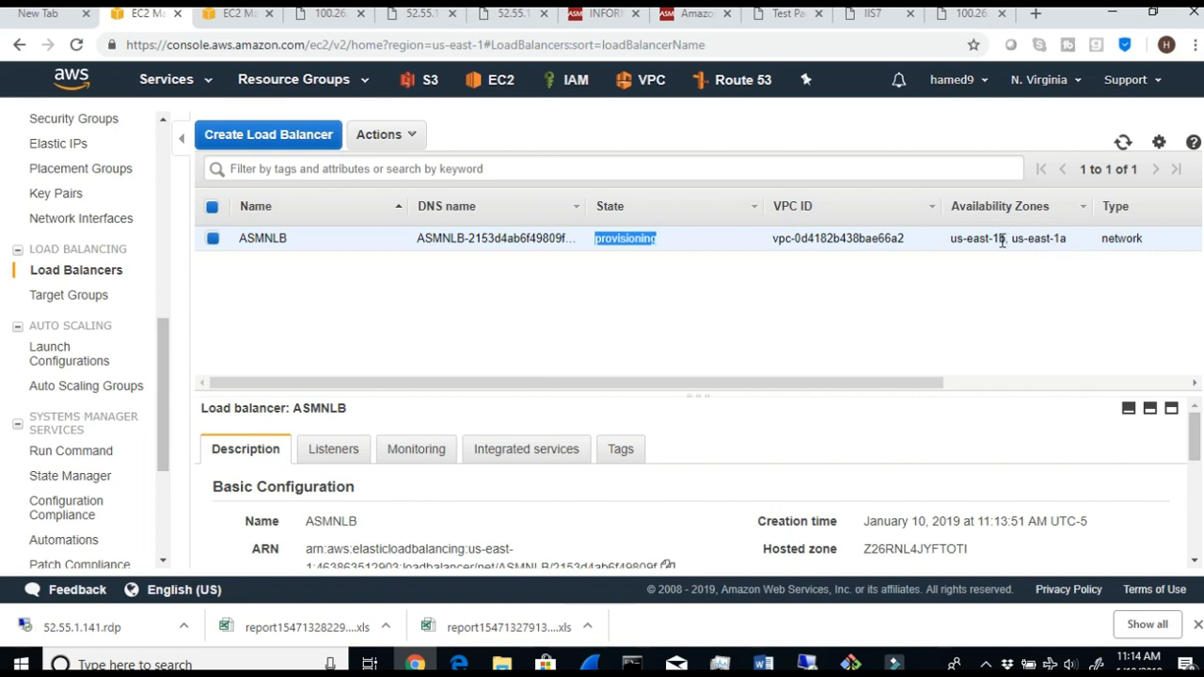
double_click(1140, 241)
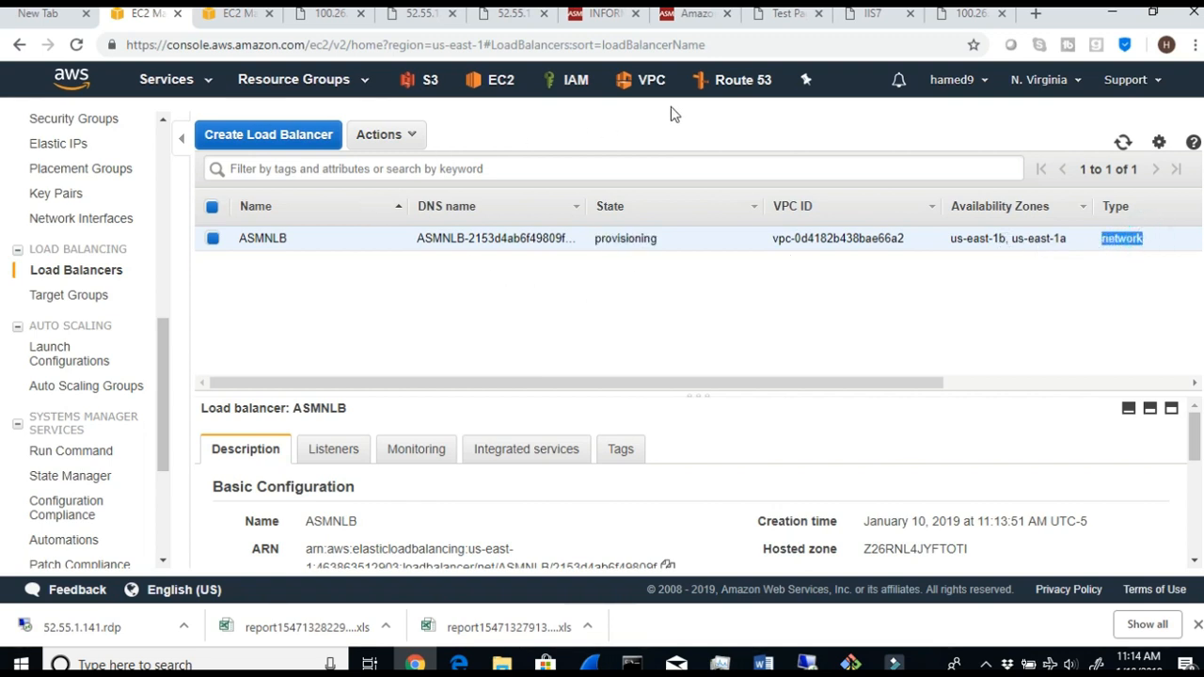
left_click(1121, 143)
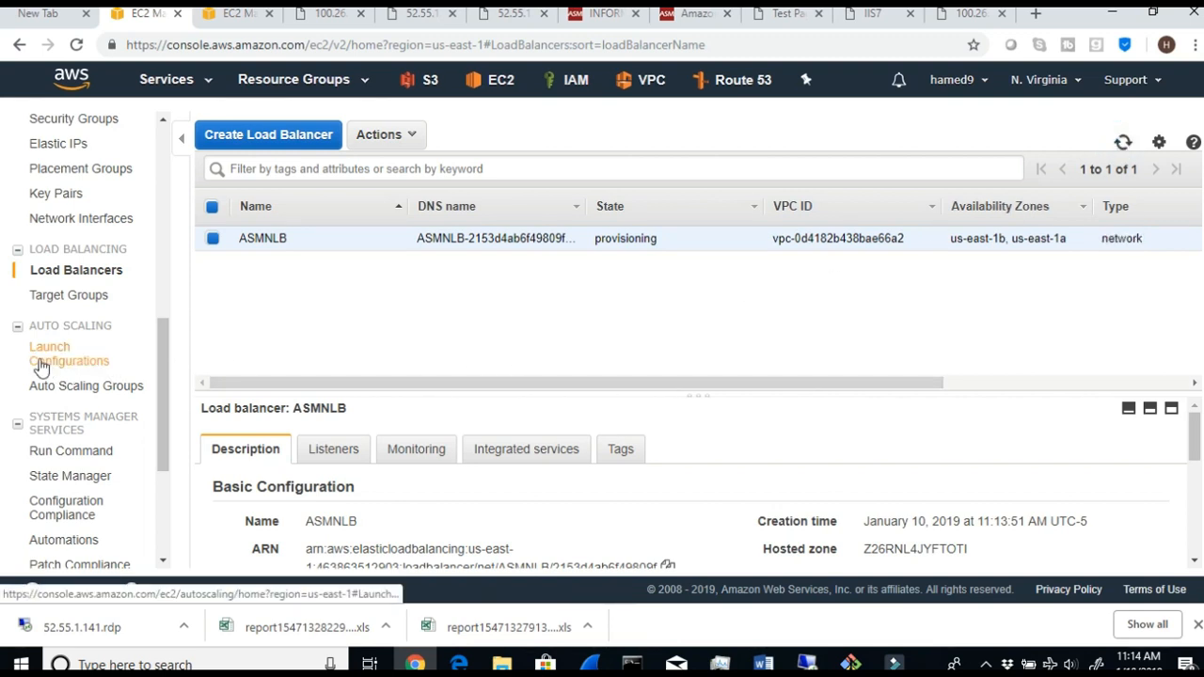
- Open the target groups and check the status of the instance registered in WindowsGP1
left_click(41, 304)
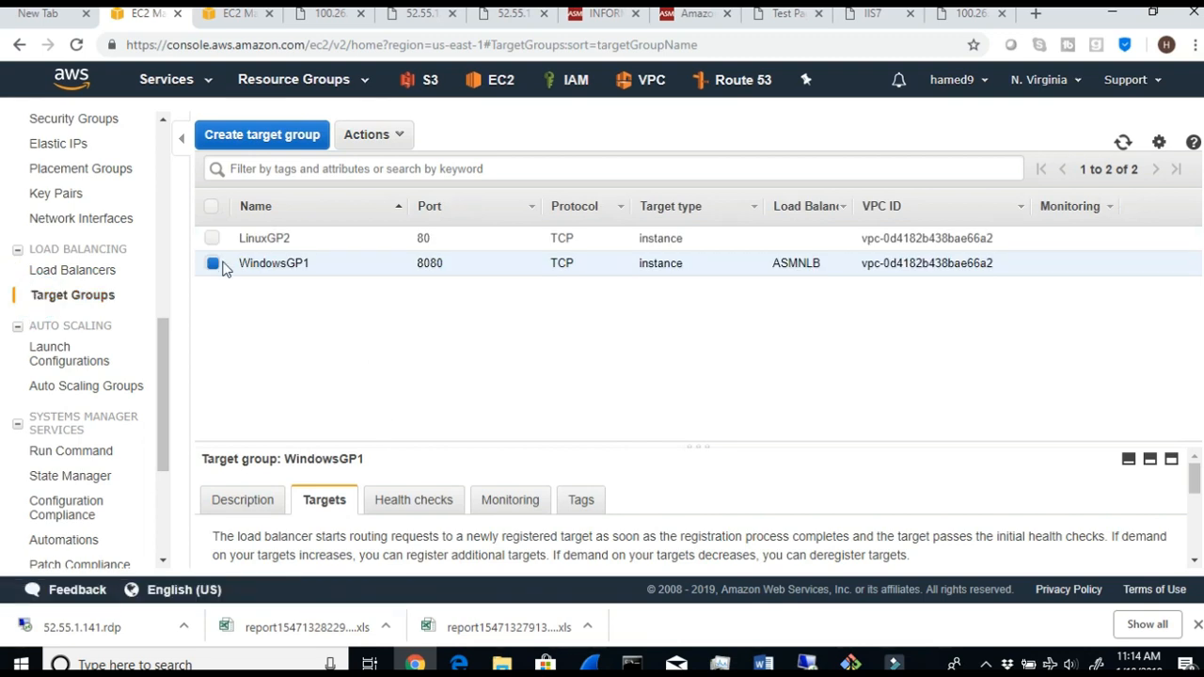
left_click(233, 501)
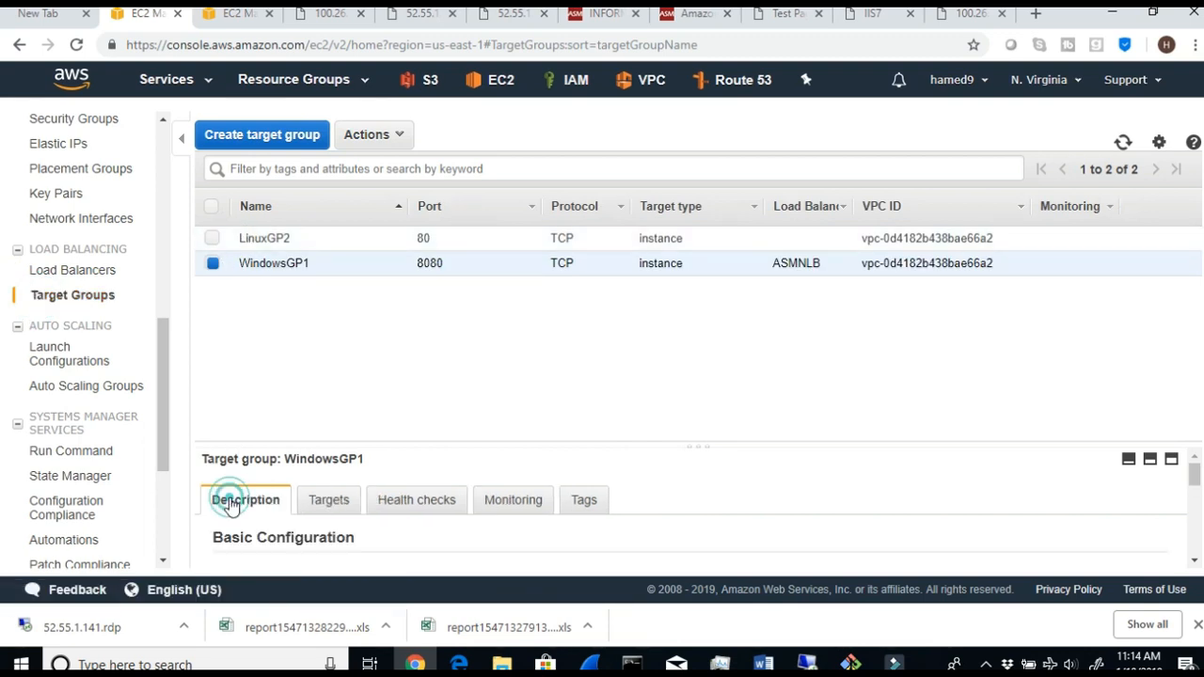
left_click(328, 500)
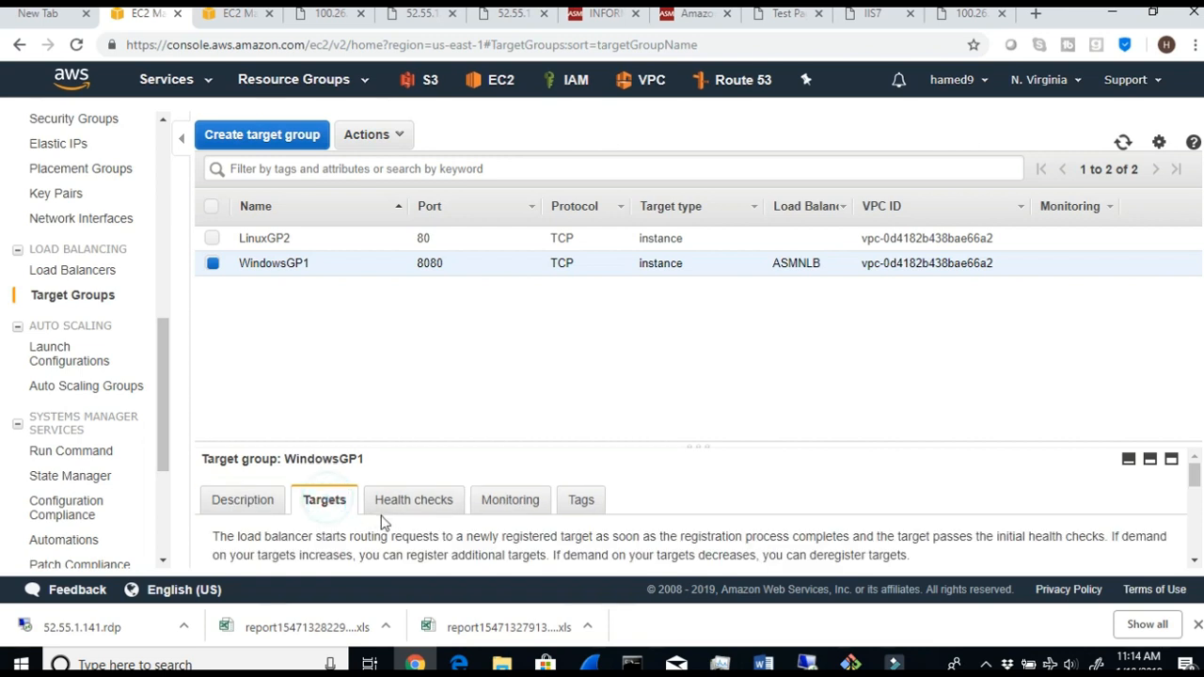
scroll(385, 529, "down", 5)
mouse_move(1078, 502)
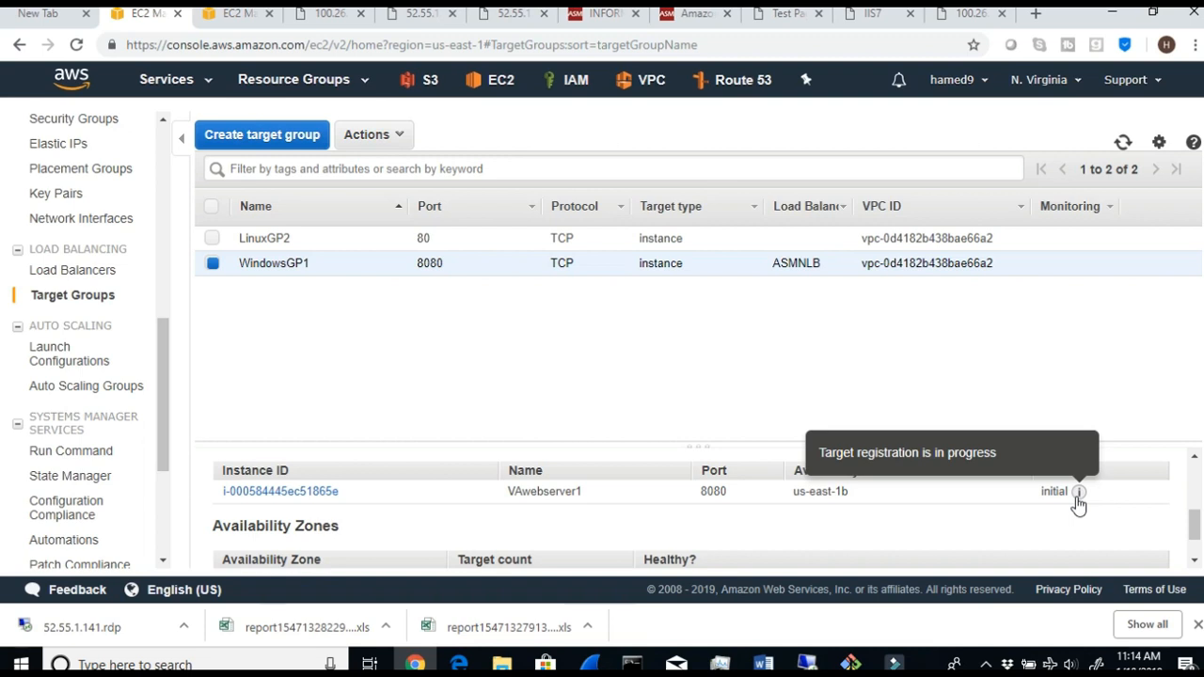
- Select only LinuxGP2 and check the status of its registered target
left_click(212, 238)
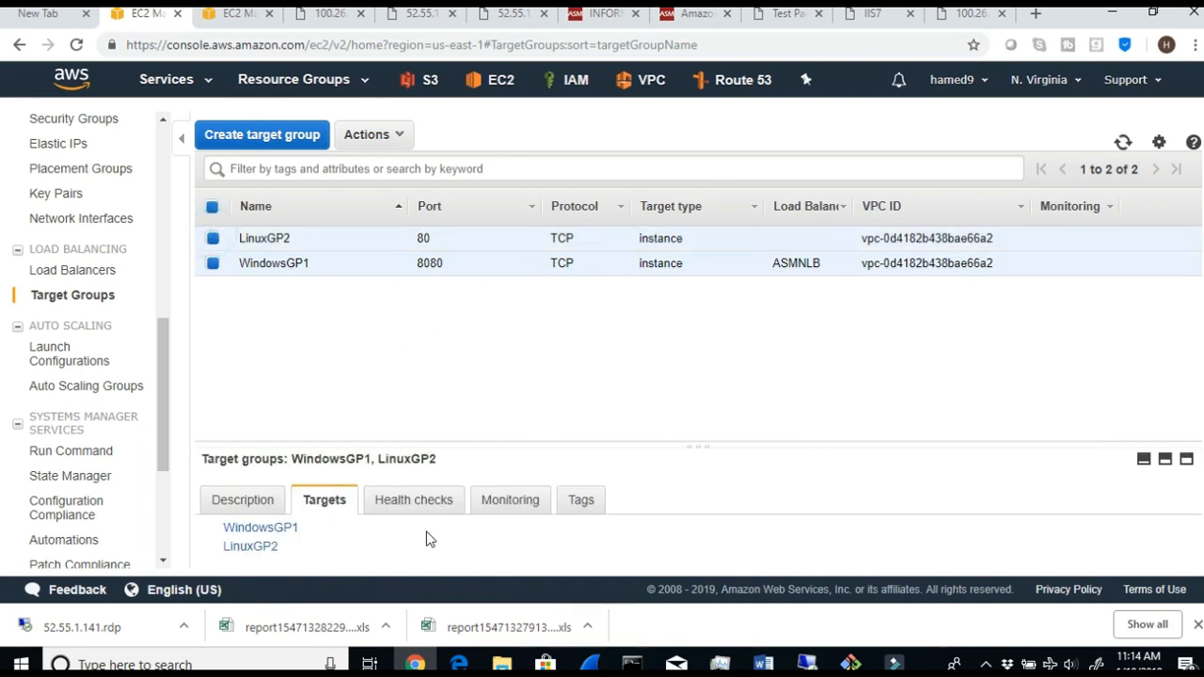
left_click(212, 263)
scroll(953, 545, "down", 2)
scroll(1035, 549, "up", 1)
mouse_move(1035, 550)
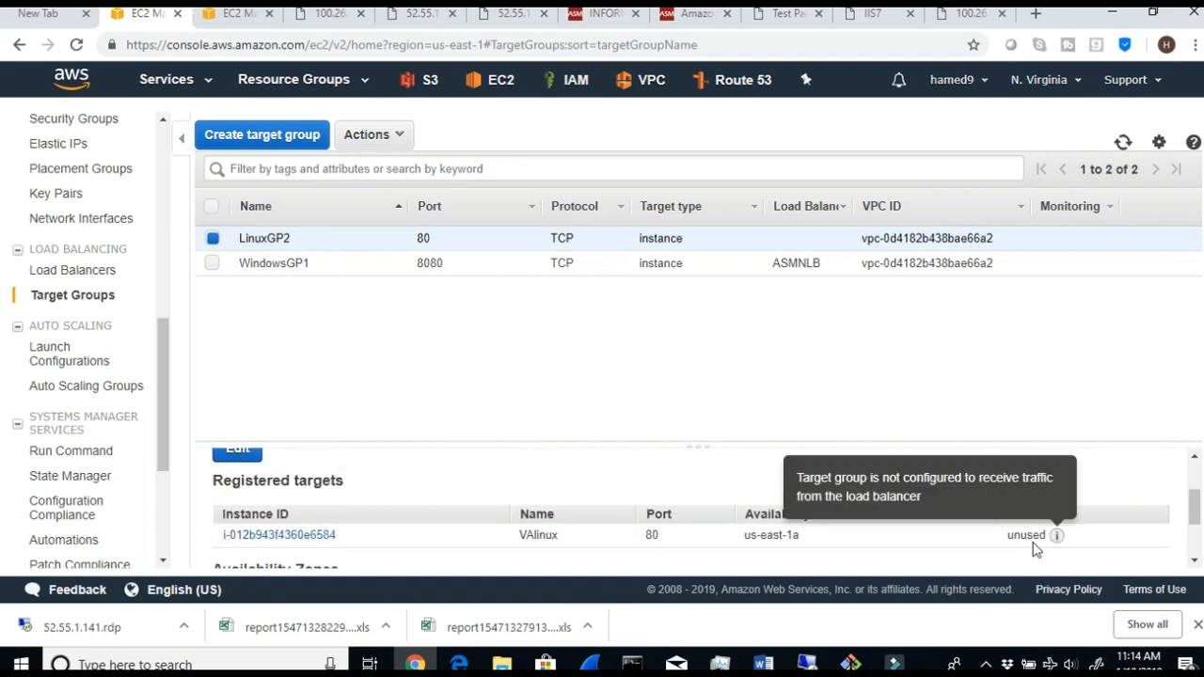
- Switch back to WindowsGP1, read its target status details, refresh, and check the health of its availability zone
left_click(211, 262)
left_click(272, 271)
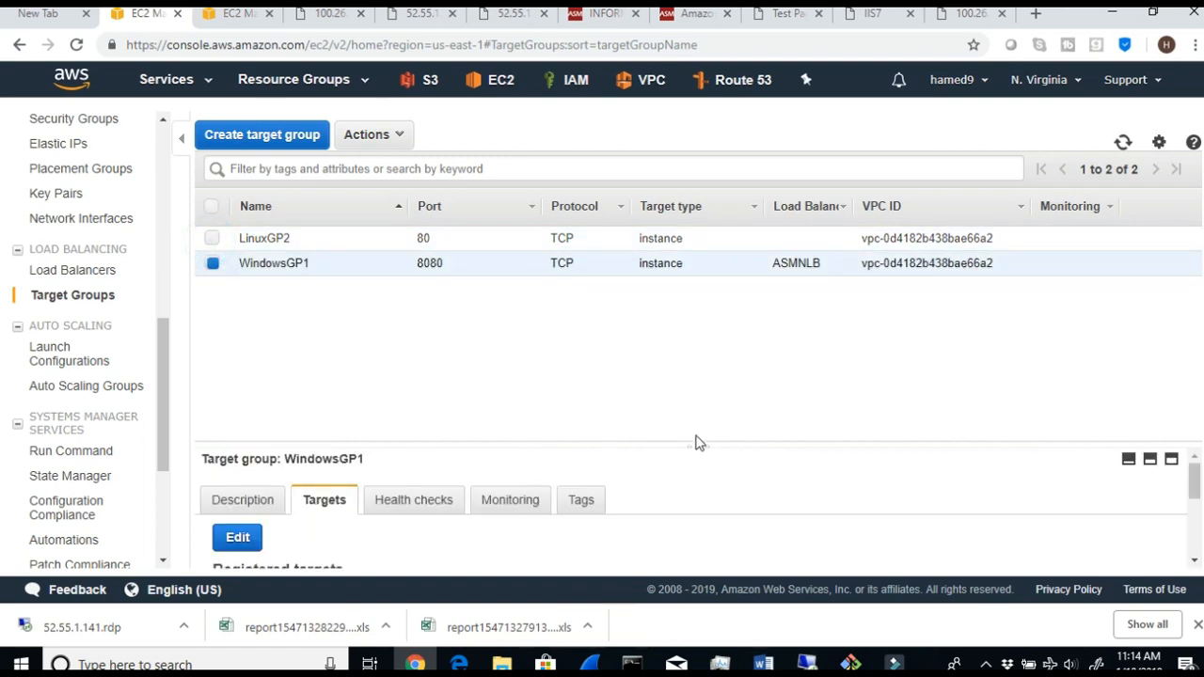
scroll(666, 526, "down", 2)
mouse_move(1077, 540)
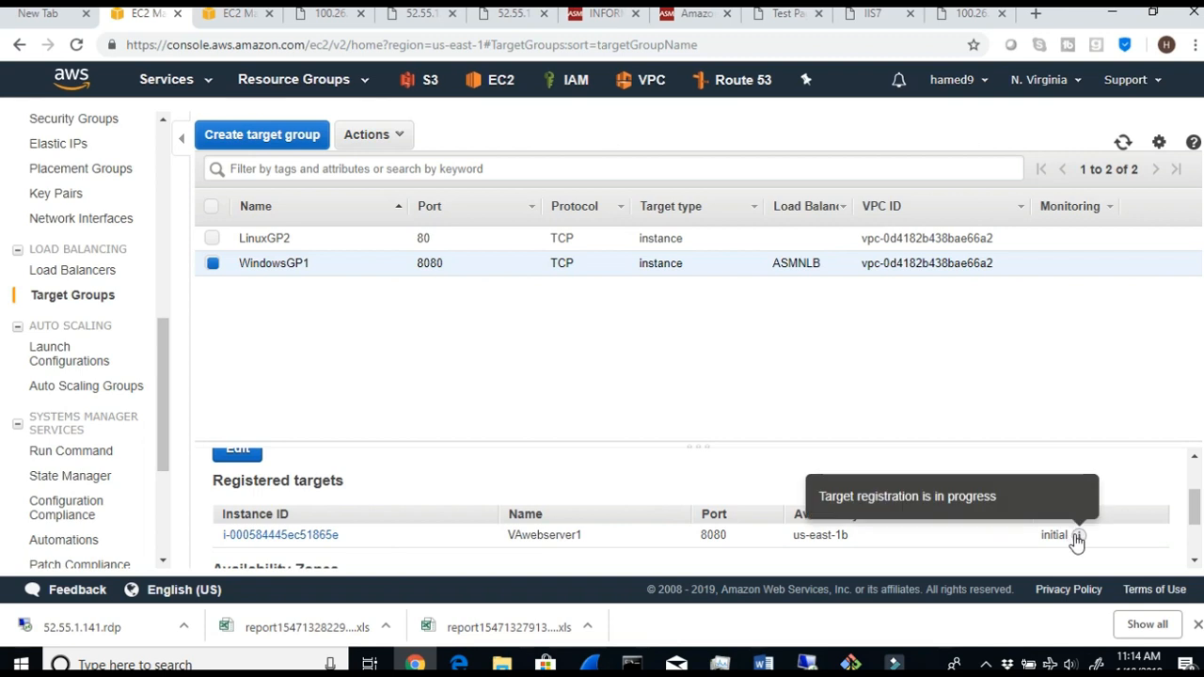
left_click(1122, 143)
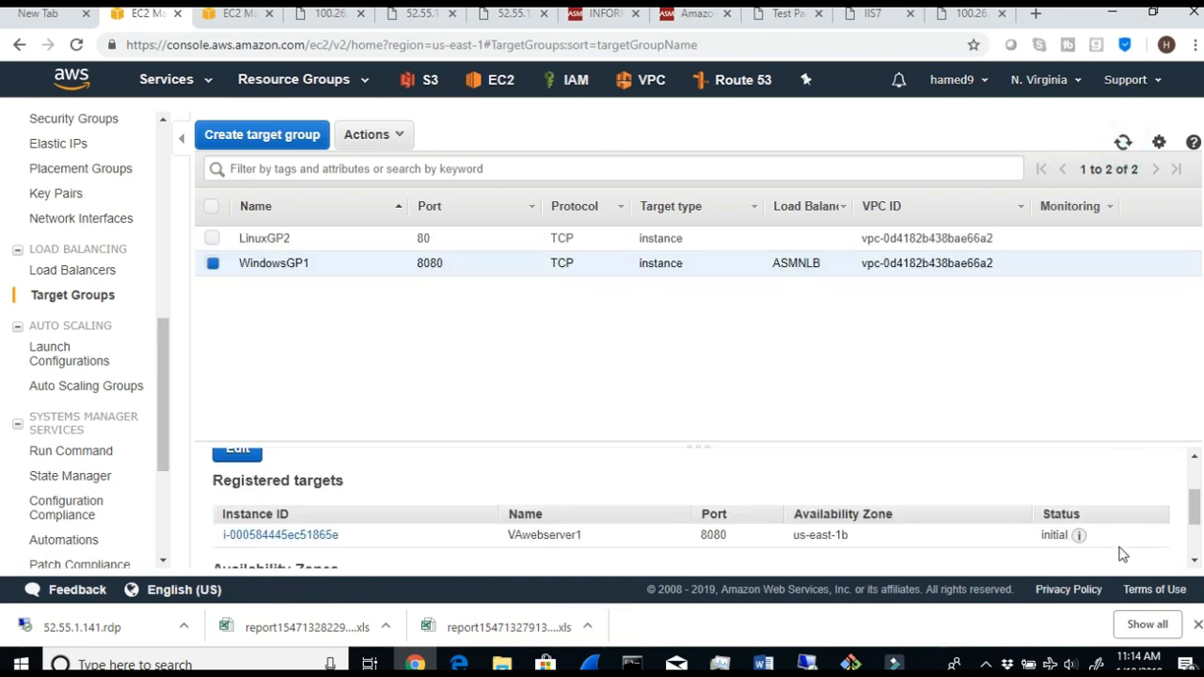
scroll(340, 465, "down", 2)
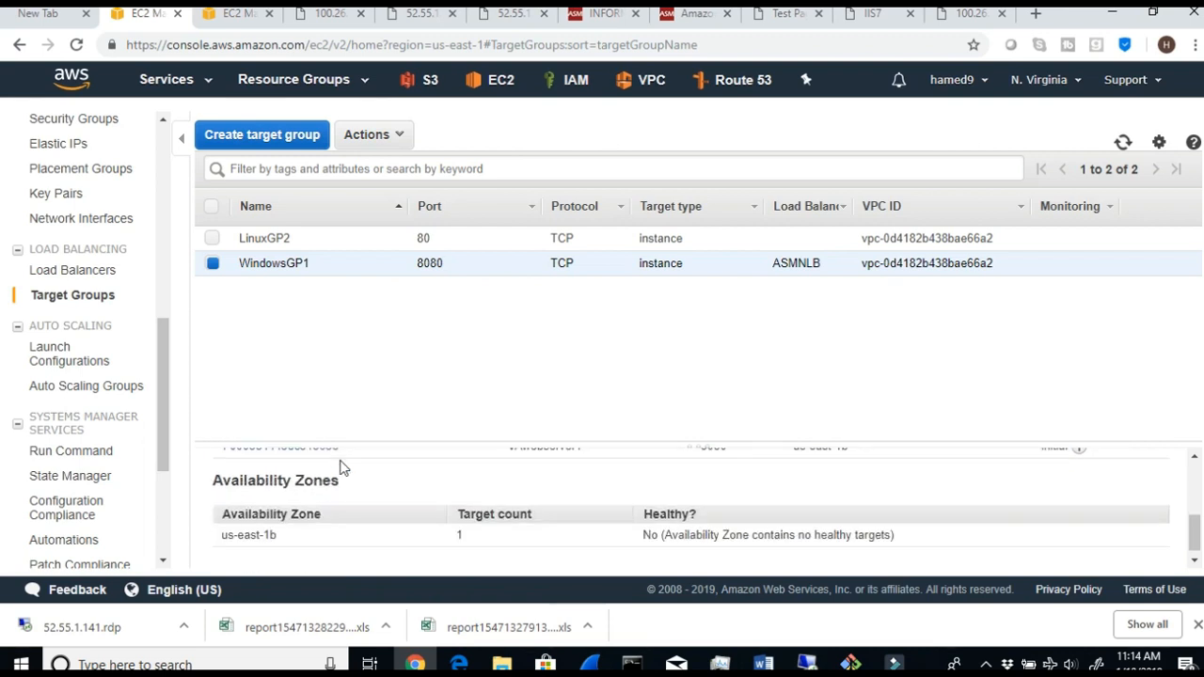
scroll(341, 467, "up", 3)
- Open WindowsGP1's description and check which load balancer is associated with it
left_click(280, 495)
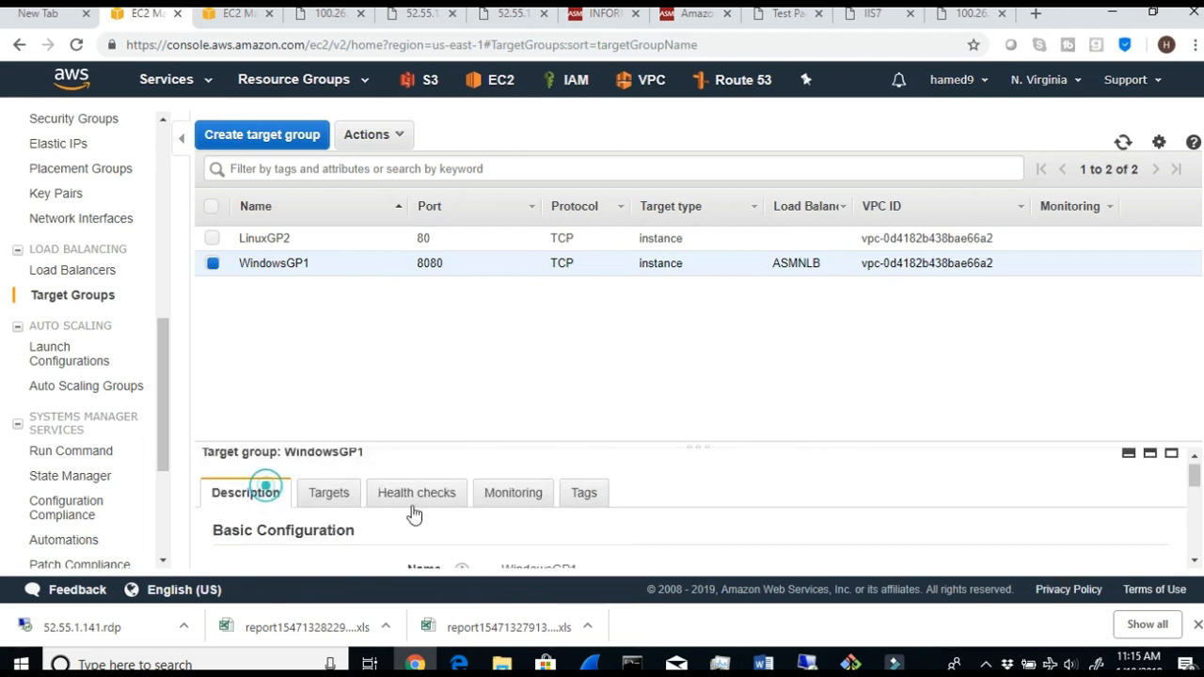
scroll(549, 517, "down", 5)
scroll(597, 537, "up", 5)
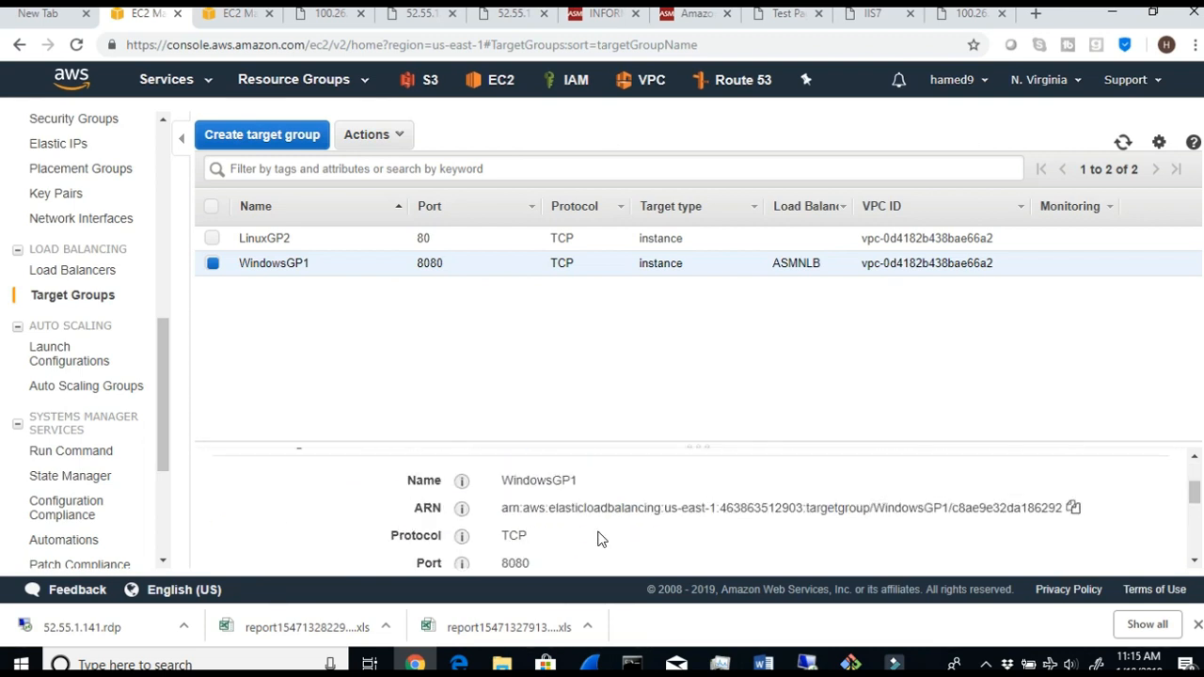
scroll(602, 539, "down", 1)
scroll(602, 539, "up", 1)
scroll(602, 539, "down", 2)
scroll(602, 539, "down", 2)
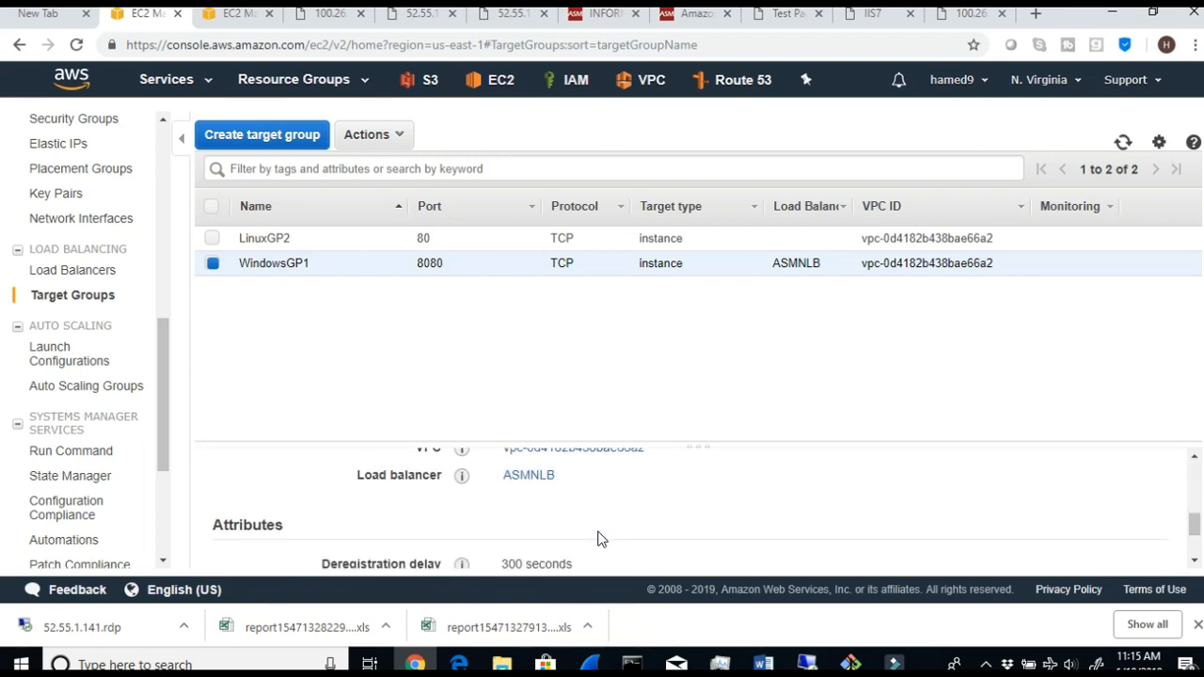
left_click_drag(595, 476, 356, 484)
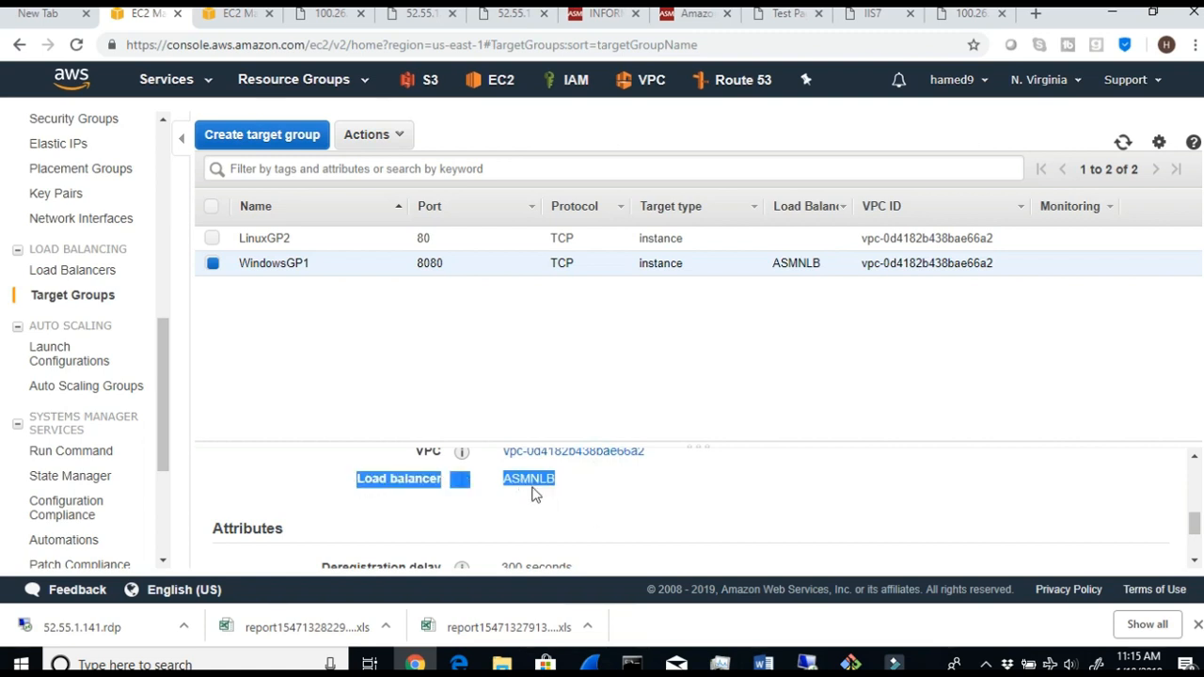
- Check the load balancer entry in LinuxGP2's description, and leave only WindowsGP1 selected again
left_click(212, 238)
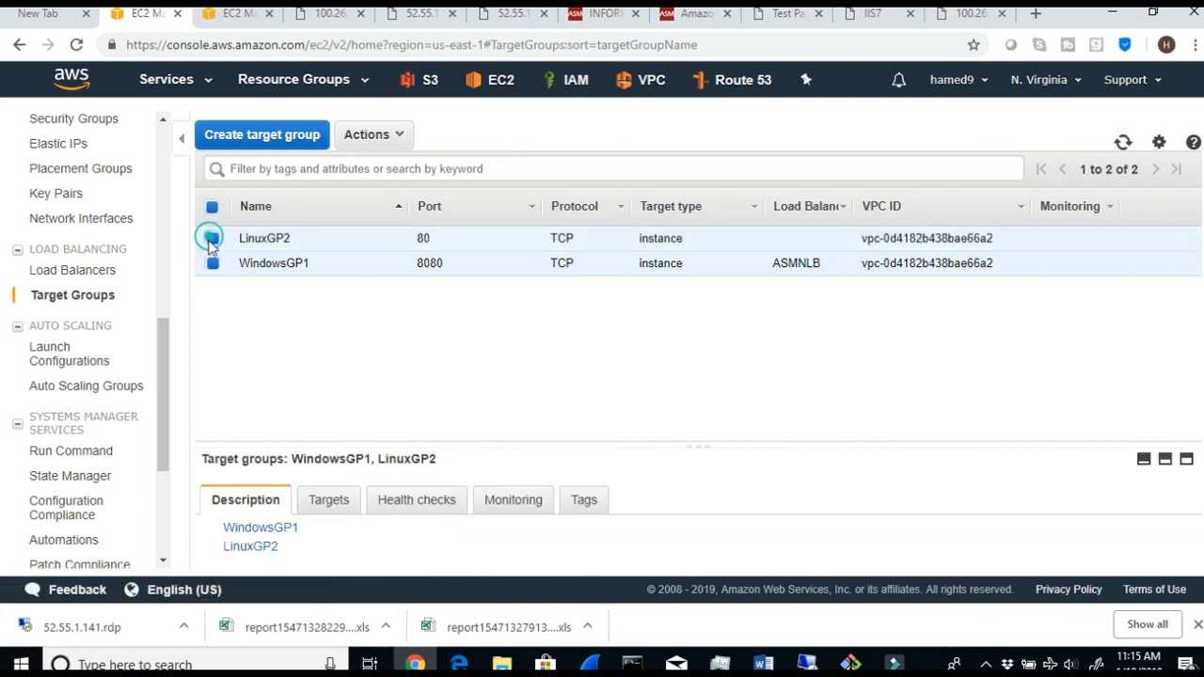
left_click(213, 264)
scroll(513, 541, "down", 1)
scroll(512, 541, "down", 2)
left_click(482, 475)
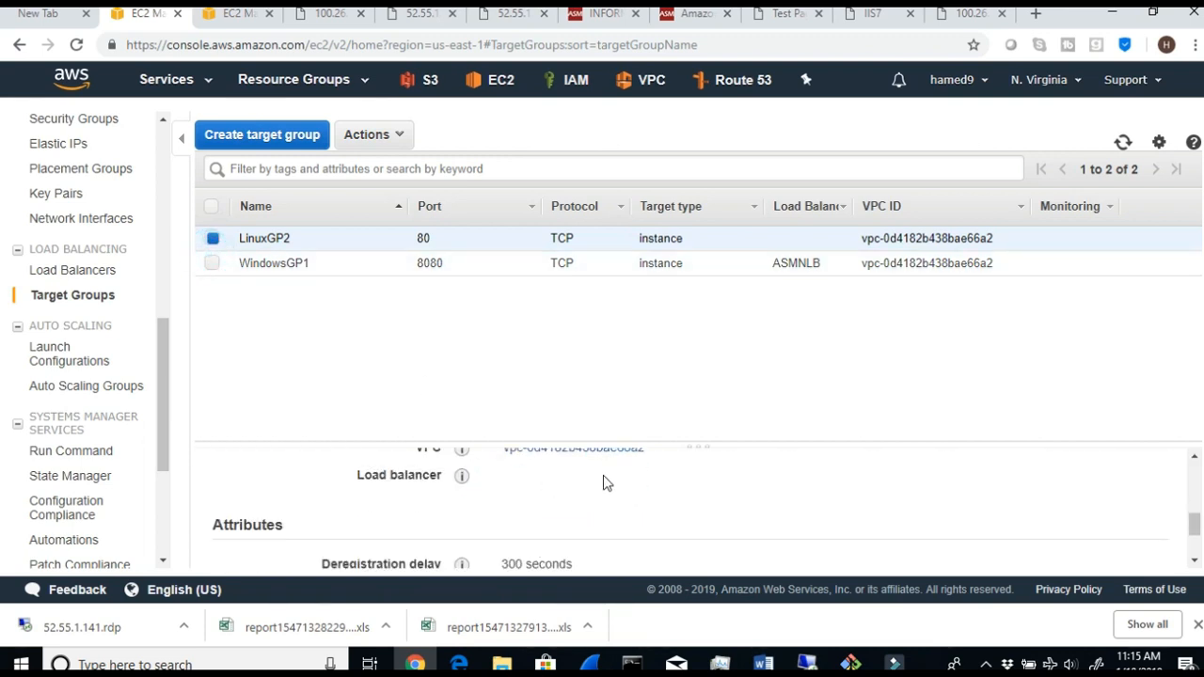
left_click(213, 264)
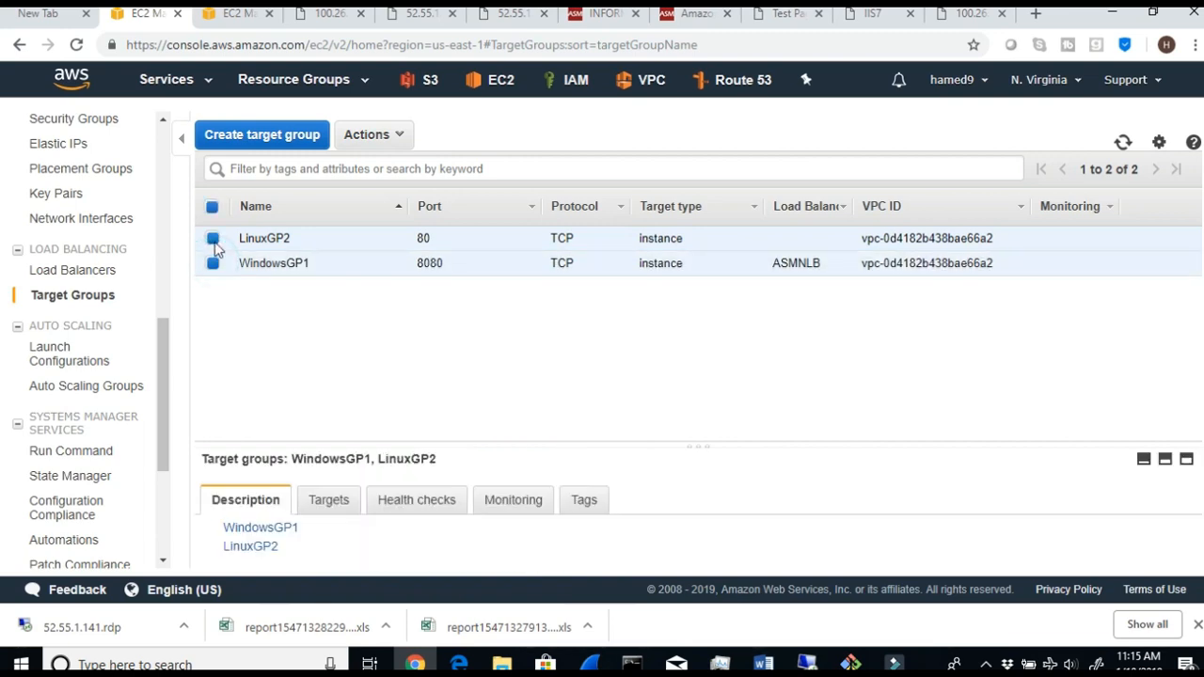
left_click(213, 240)
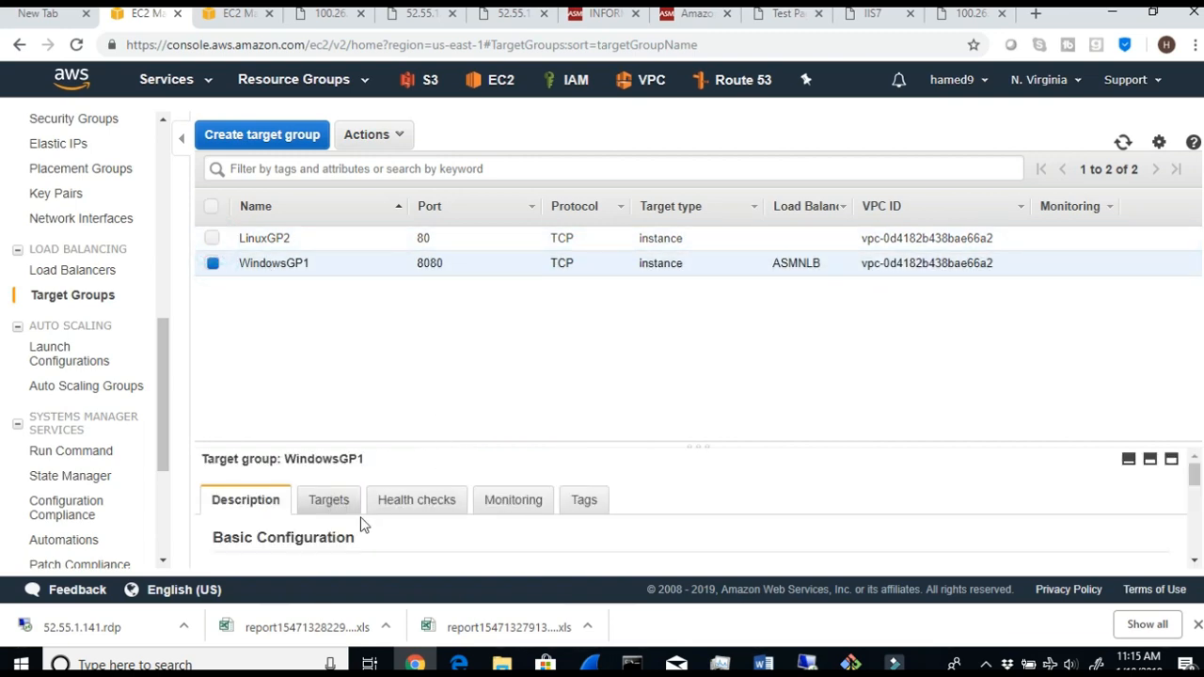
- Switch to the lab document in Word and read Step 15 on the load balancer entry in the target group description
left_click(763, 664)
scroll(732, 534, "down", 2)
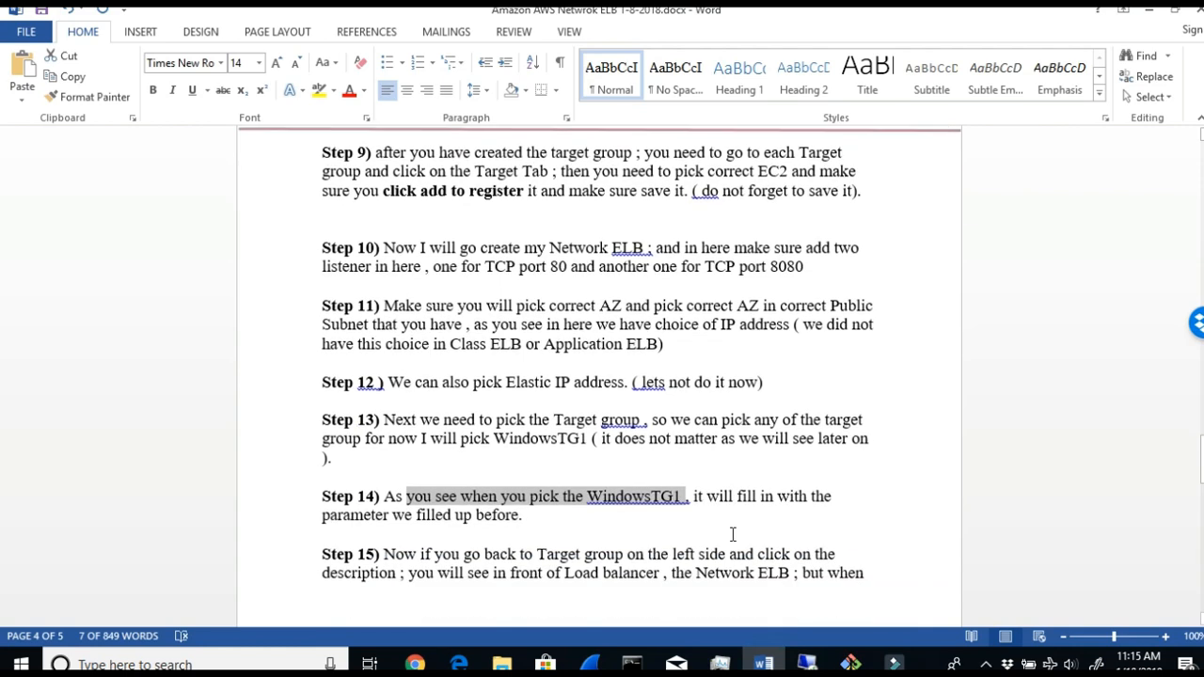
left_click_drag(421, 543, 812, 543)
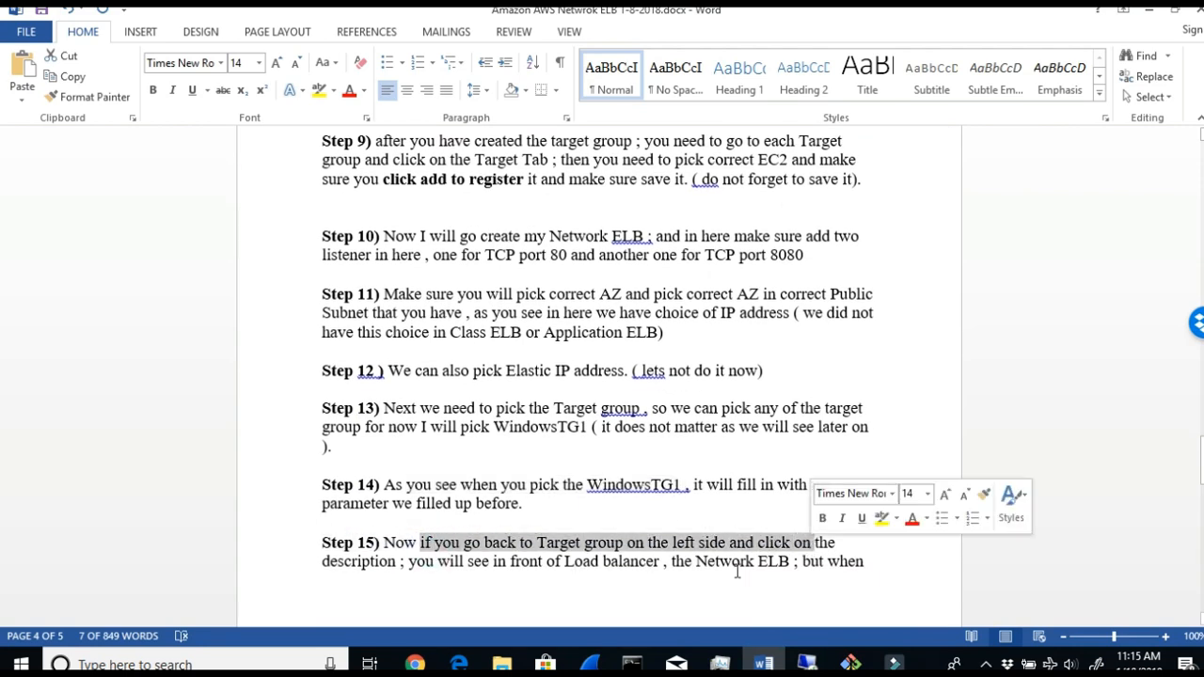
double_click(319, 561)
left_click_drag(489, 562, 685, 593)
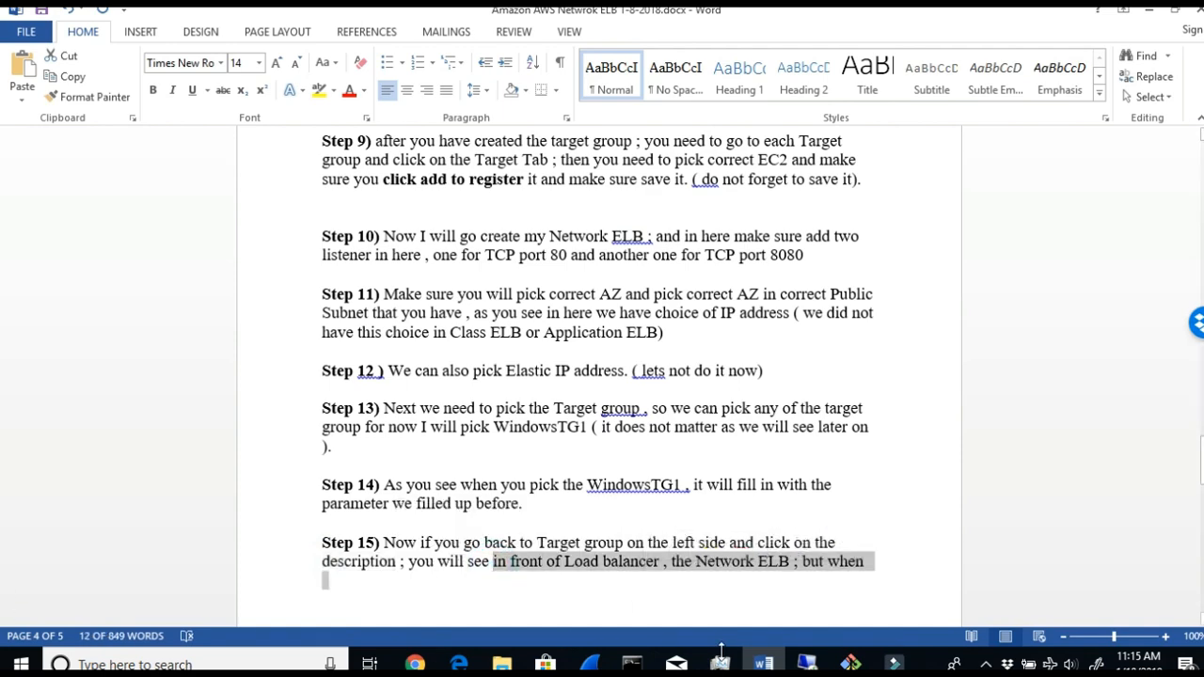
- Read the LinuxTG2 note that ends Step 15 and compare it with Steps 12 and 11
scroll(493, 542, "down", 2)
left_click_drag(373, 570, 461, 571)
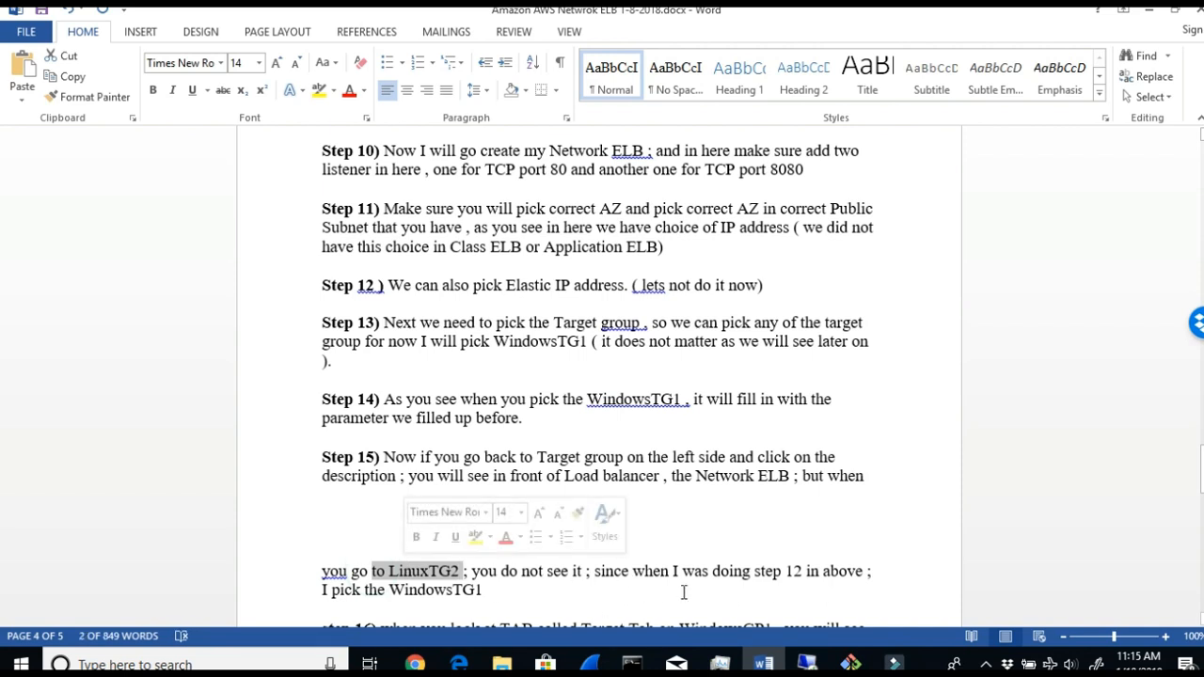
triple_click(522, 583)
left_click_drag(381, 284, 750, 285)
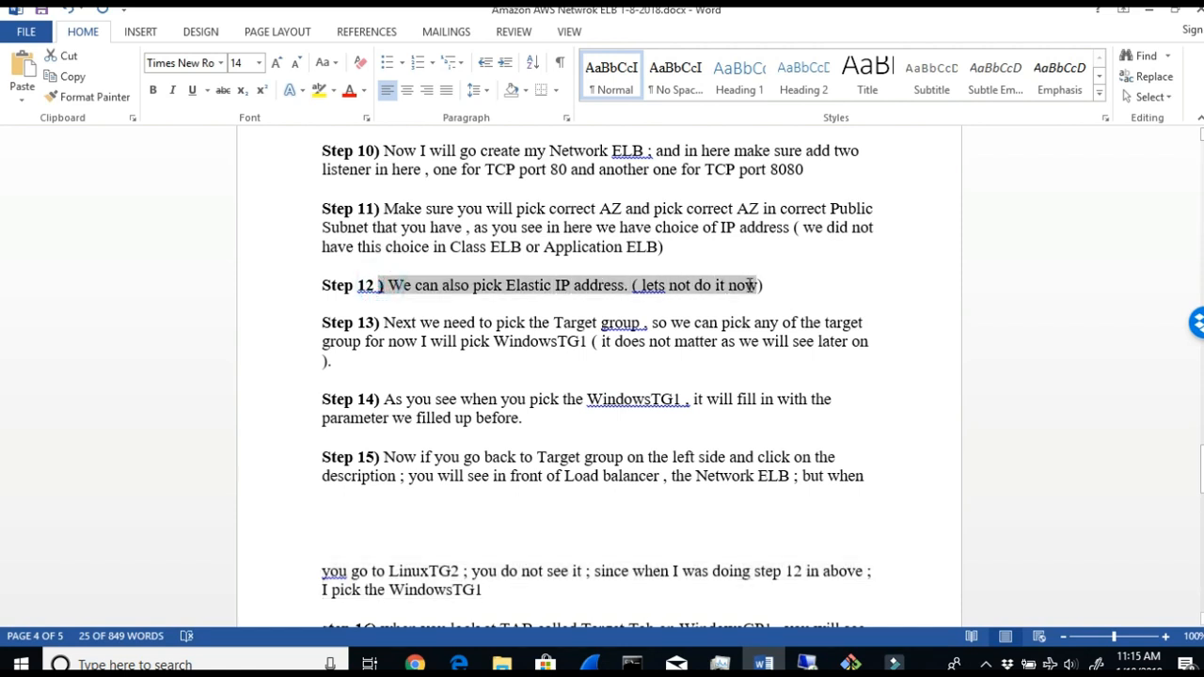
left_click_drag(376, 208, 625, 249)
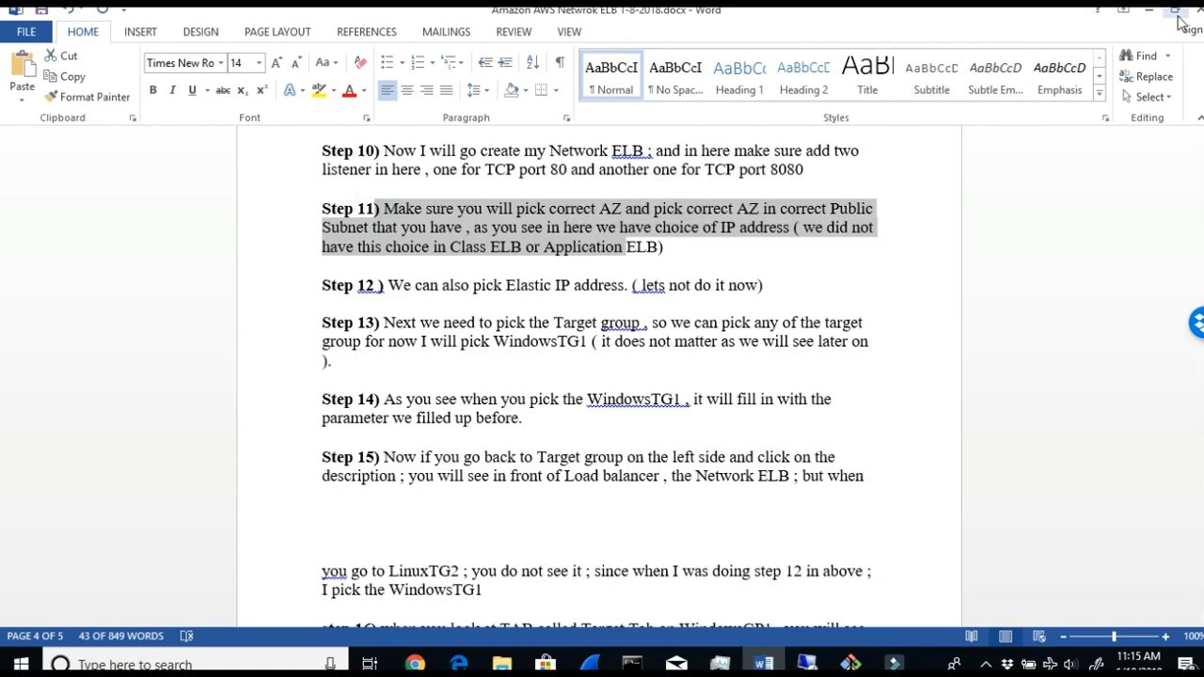
- Return to the EC2 console, select only LinuxGP2 and check the load balancer entry in its description
left_click(1148, 9)
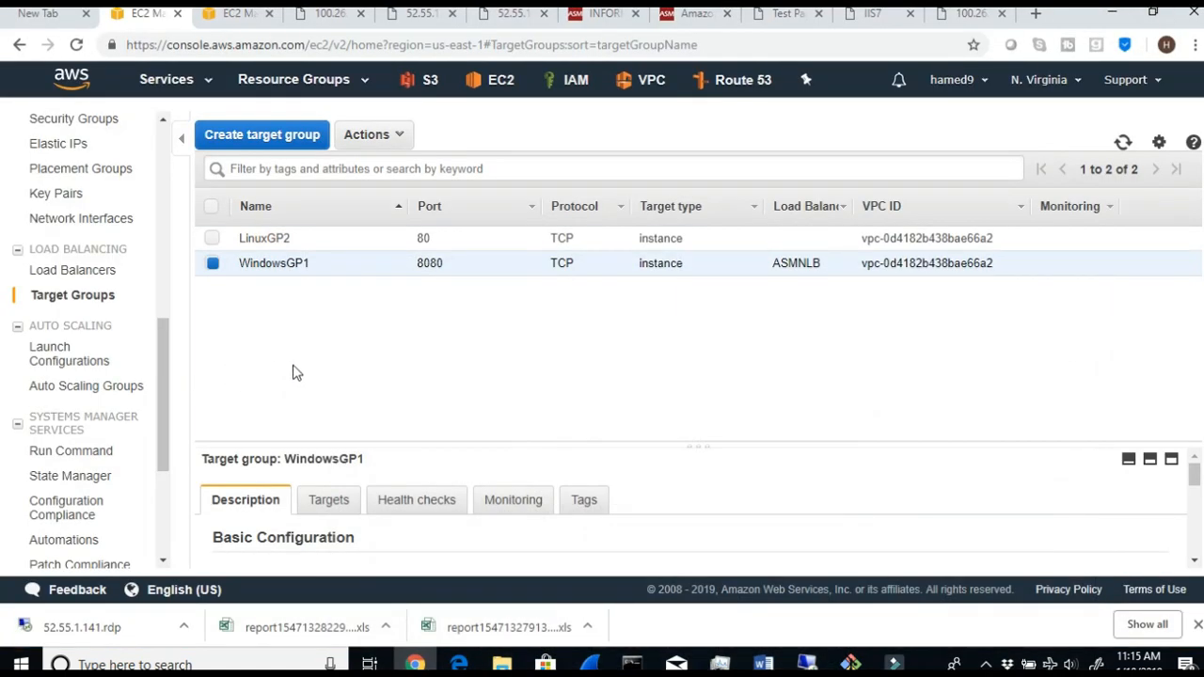
left_click(211, 239)
left_click(213, 263)
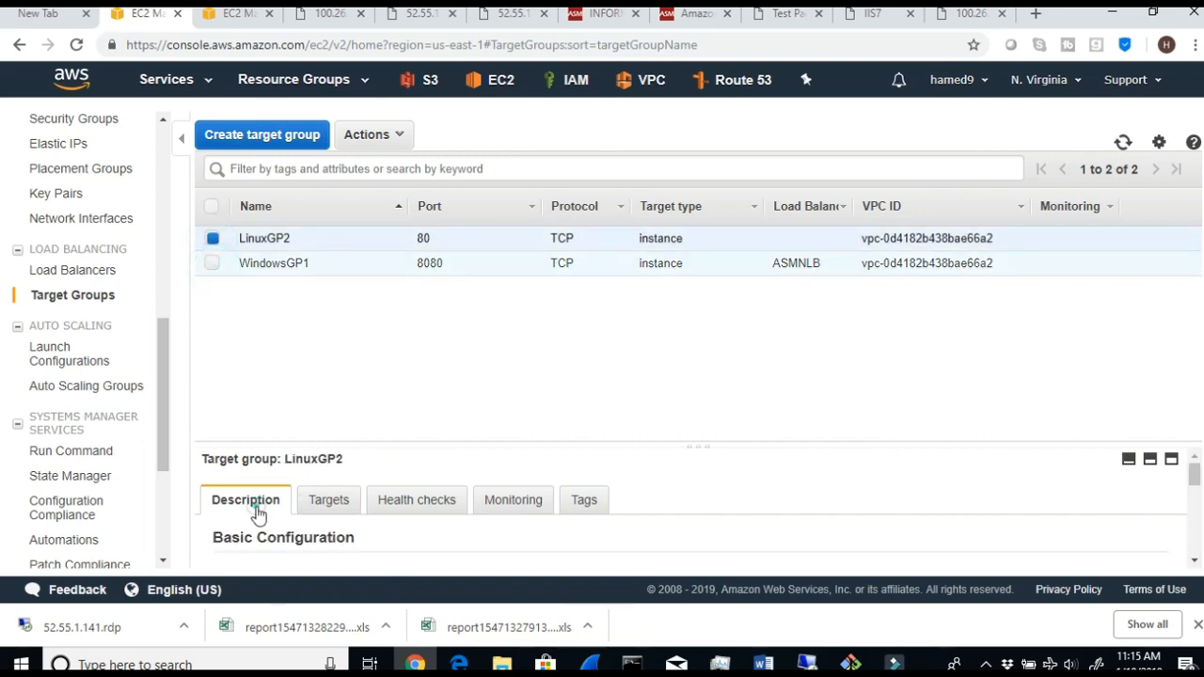
scroll(272, 519, "down", 3)
scroll(274, 523, "down", 1)
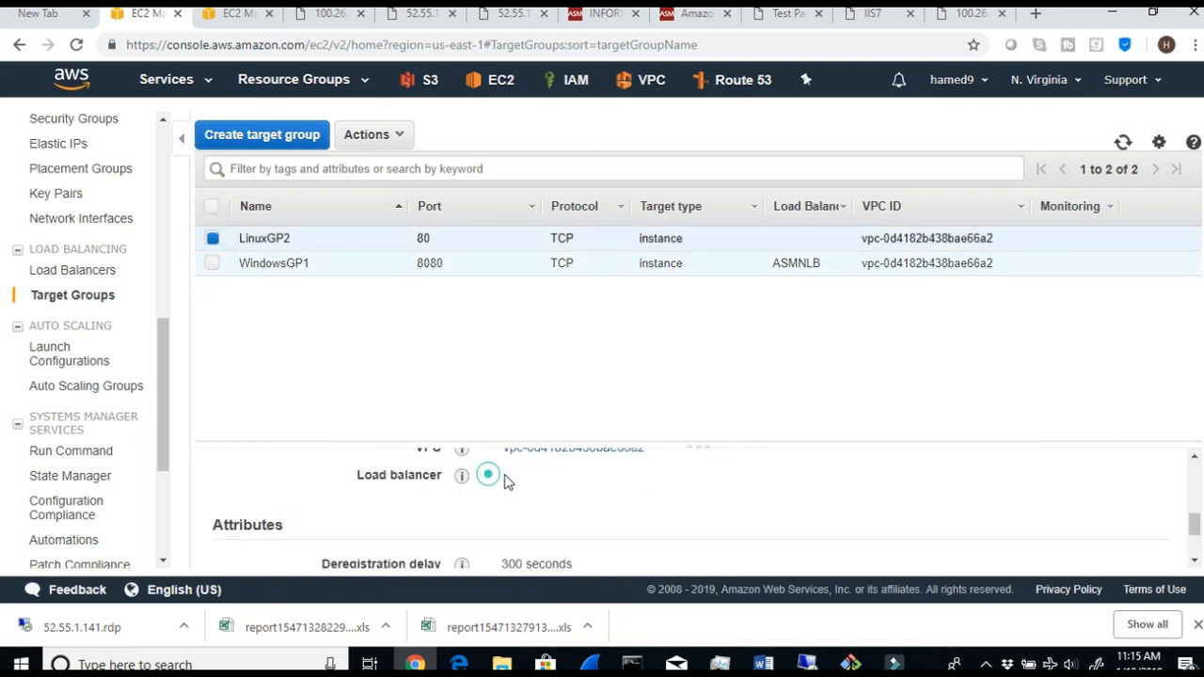
- Select only WindowsGP1 and check the load balancer entry in its description for comparison
left_click(218, 265)
scroll(282, 512, "down", 5)
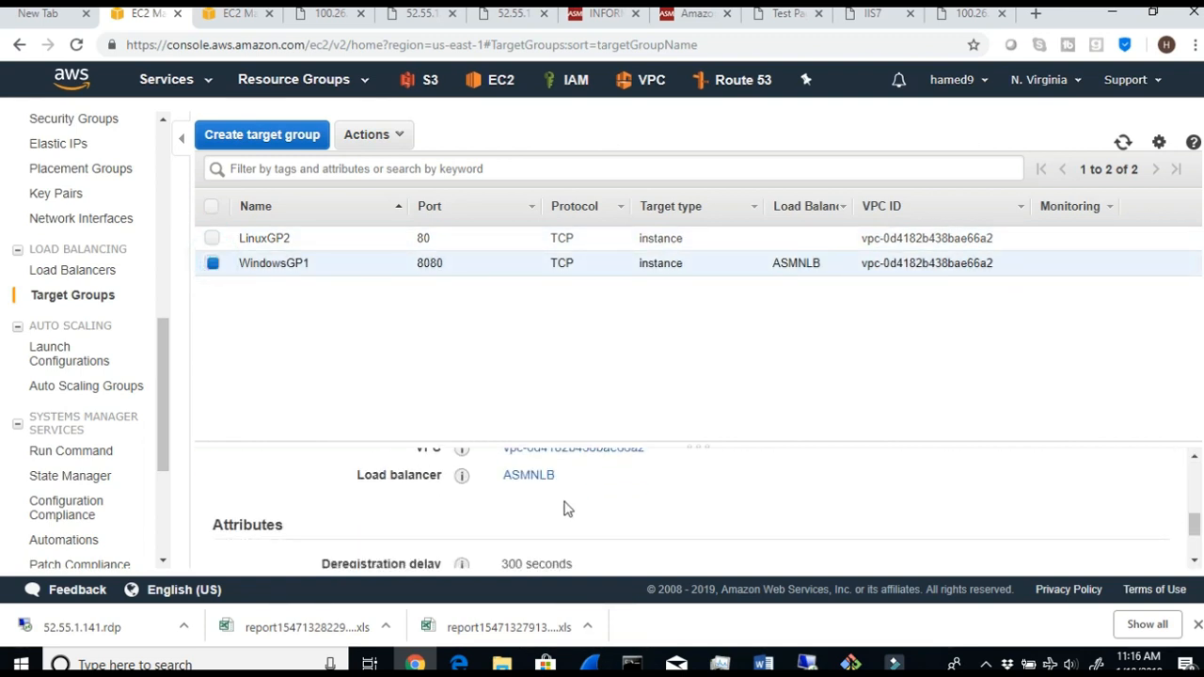
left_click_drag(564, 477, 499, 475)
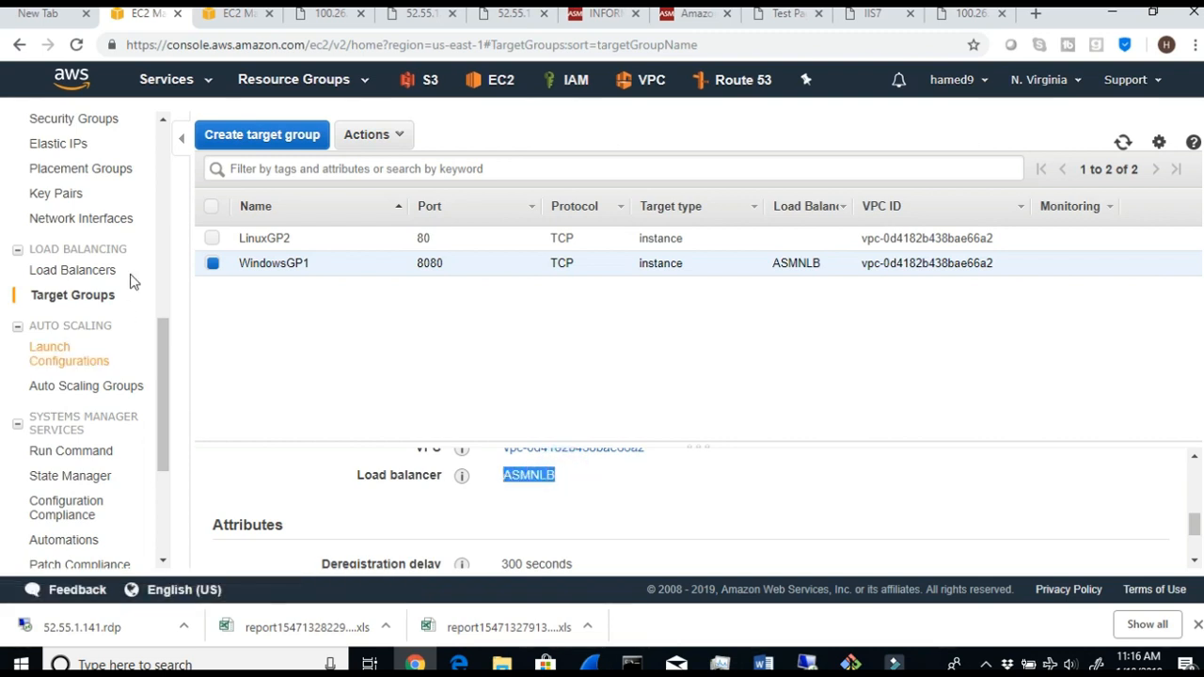
left_click(282, 342)
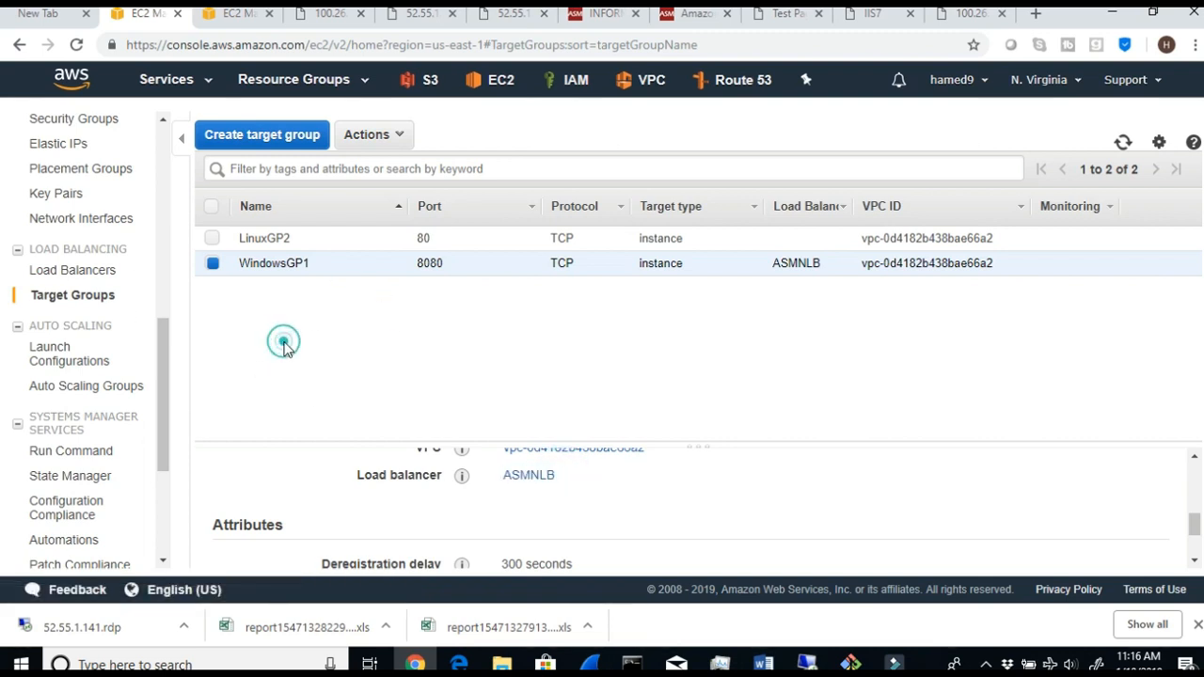
- Open WindowsGP1's registered targets and refresh the list to check the status of VAwebserver1
scroll(589, 524, "up", 1)
scroll(590, 524, "up", 3)
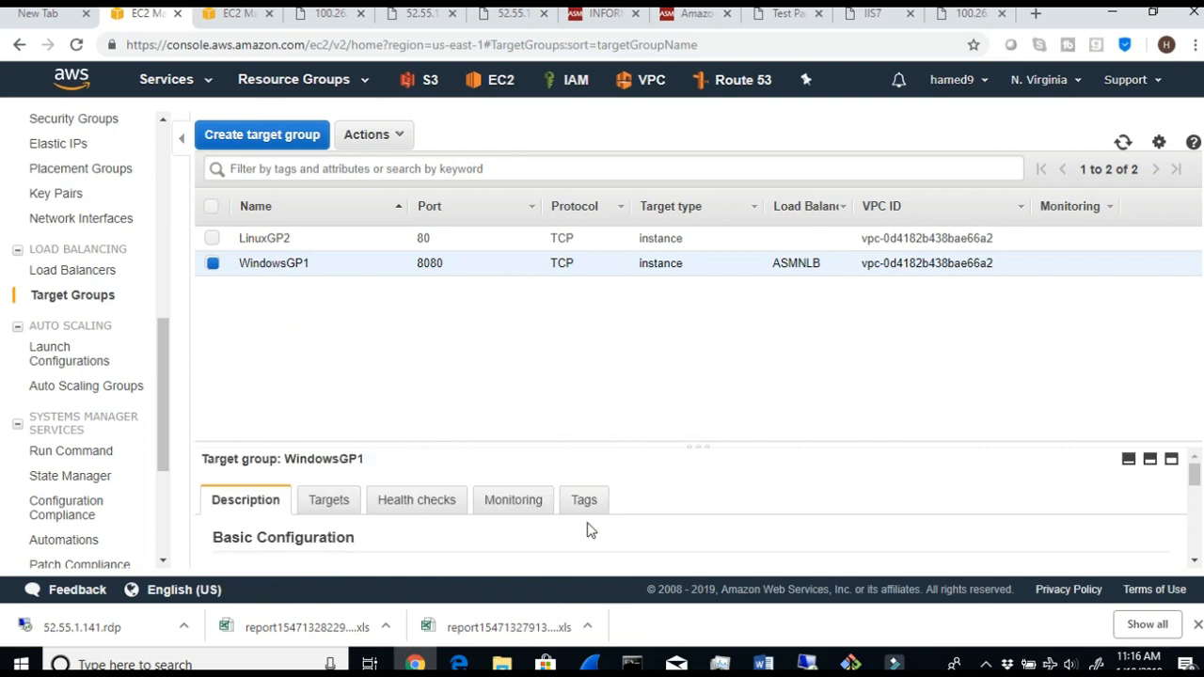
left_click(346, 507)
scroll(870, 533, "down", 2)
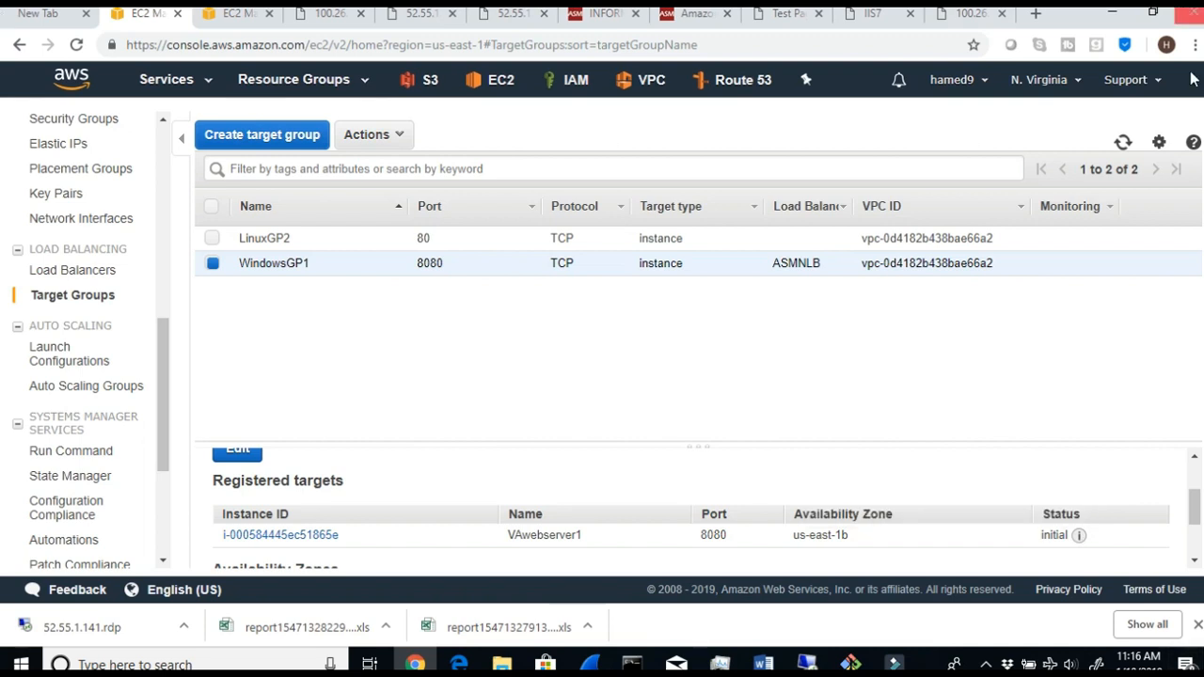
left_click(1123, 143)
left_click(1123, 143)
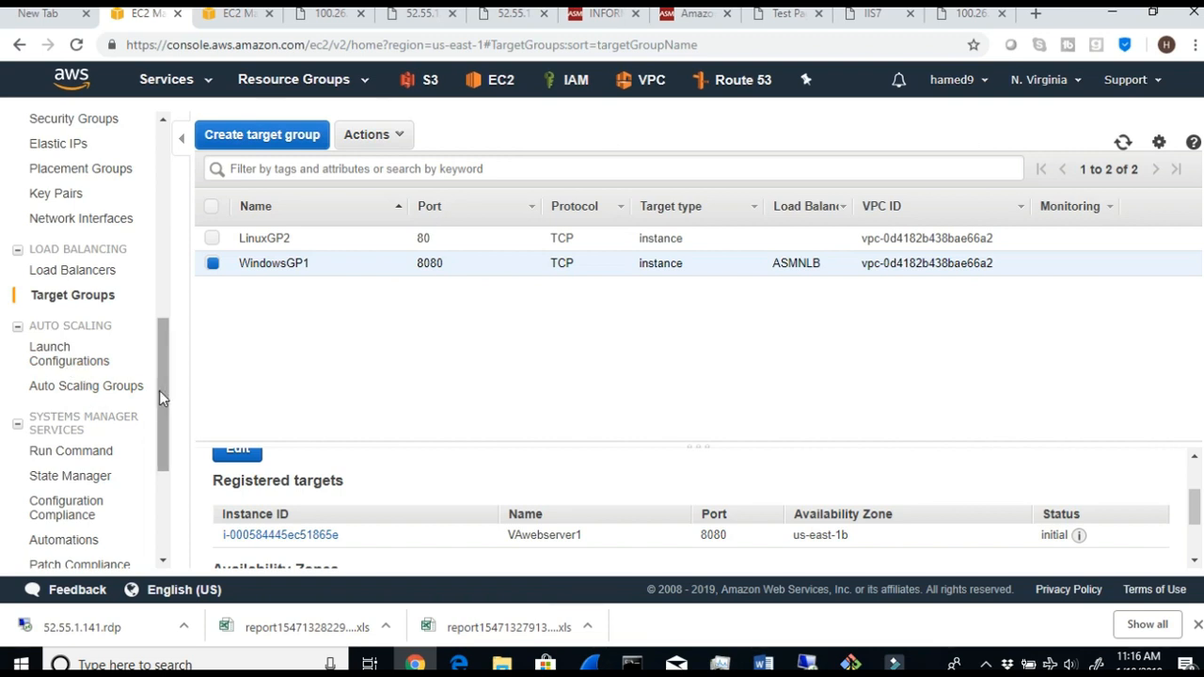
- Open the load balancers list and check the state of ASMNLB
left_click(74, 271)
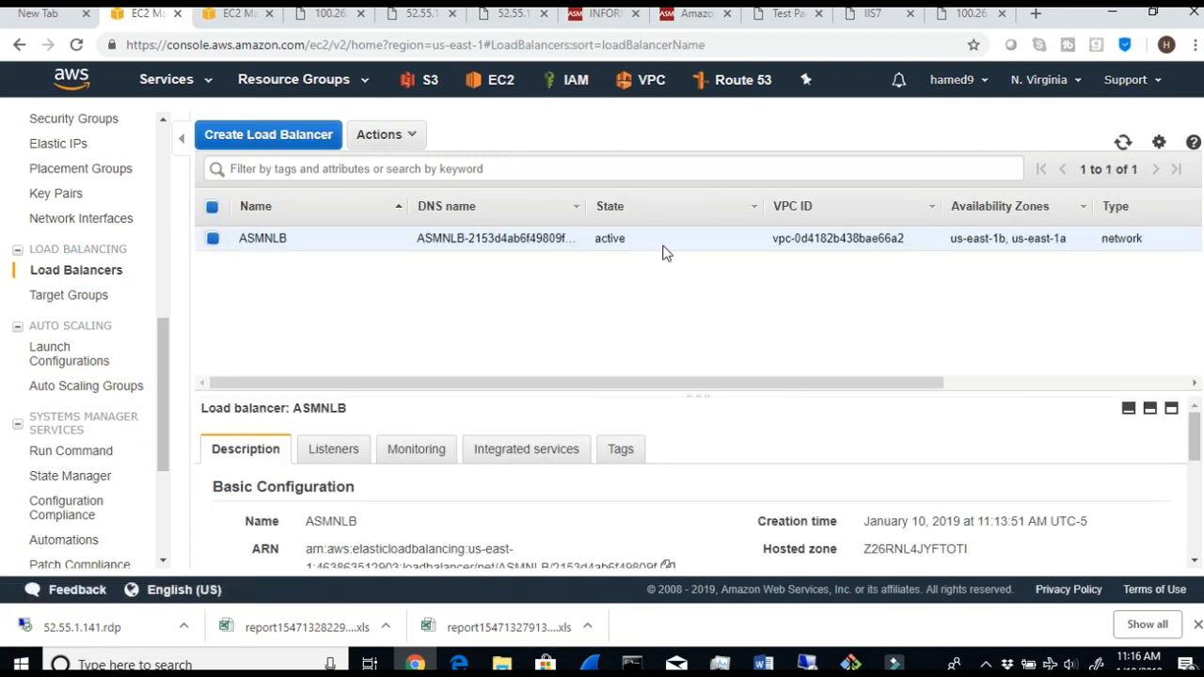
left_click_drag(647, 237, 592, 241)
scroll(616, 435, "down", 3)
scroll(616, 434, "up", 3)
scroll(616, 435, "up", 1)
- Go back to the target groups, refresh WindowsGP1's registered targets and read the explanation of VAwebserver1's status
left_click(76, 297)
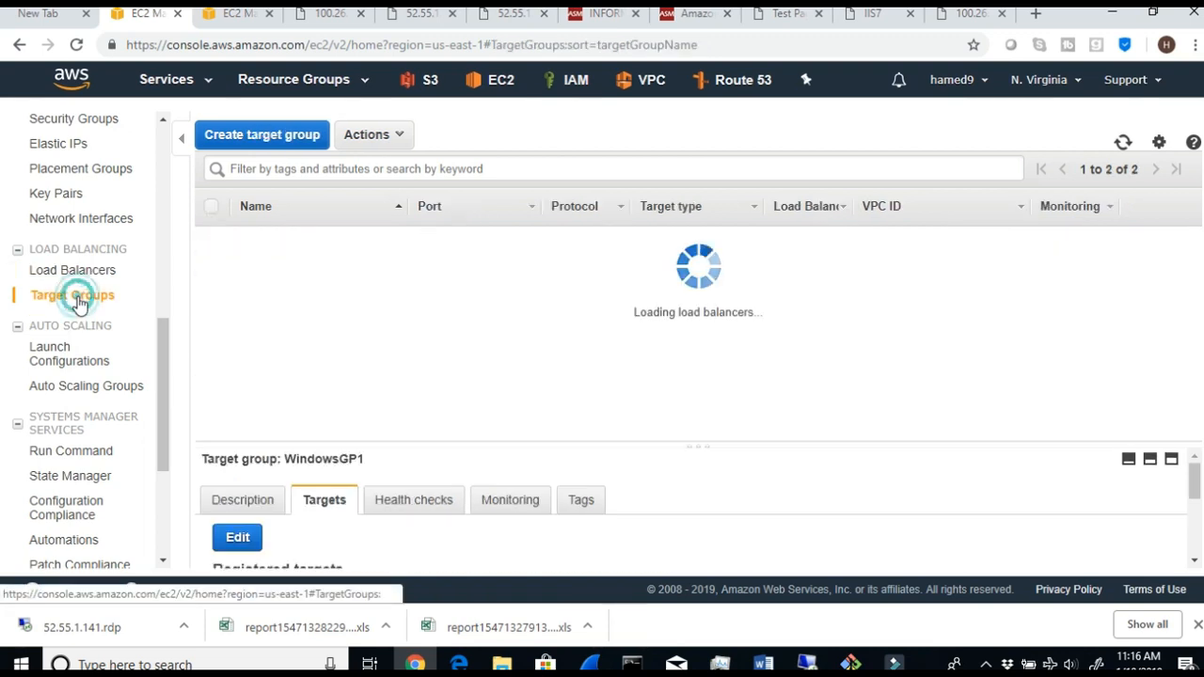
left_click(1123, 144)
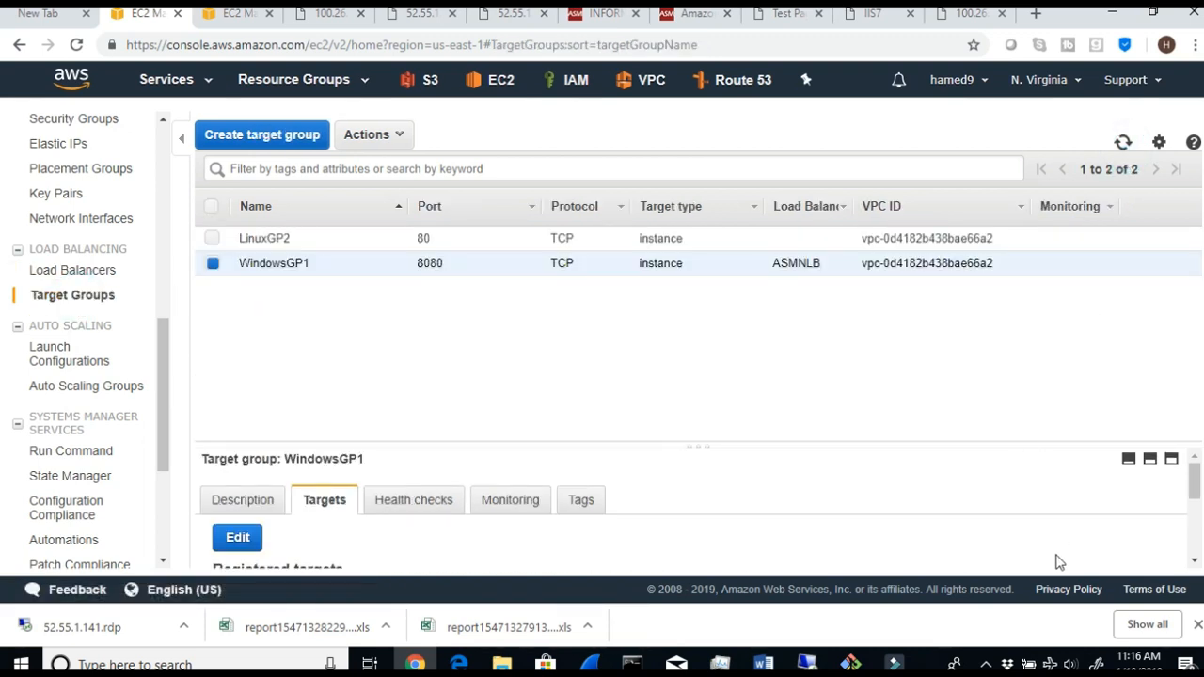
scroll(1056, 558, "down", 1)
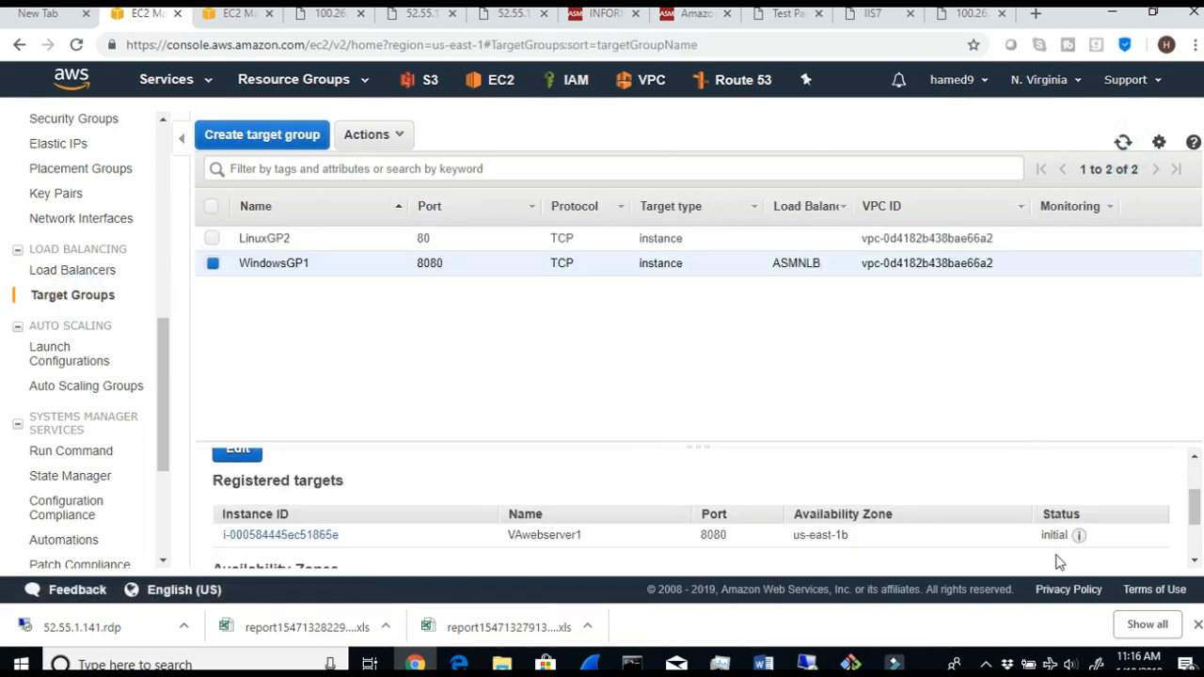
left_click(1126, 148)
left_click(1126, 148)
mouse_move(1079, 543)
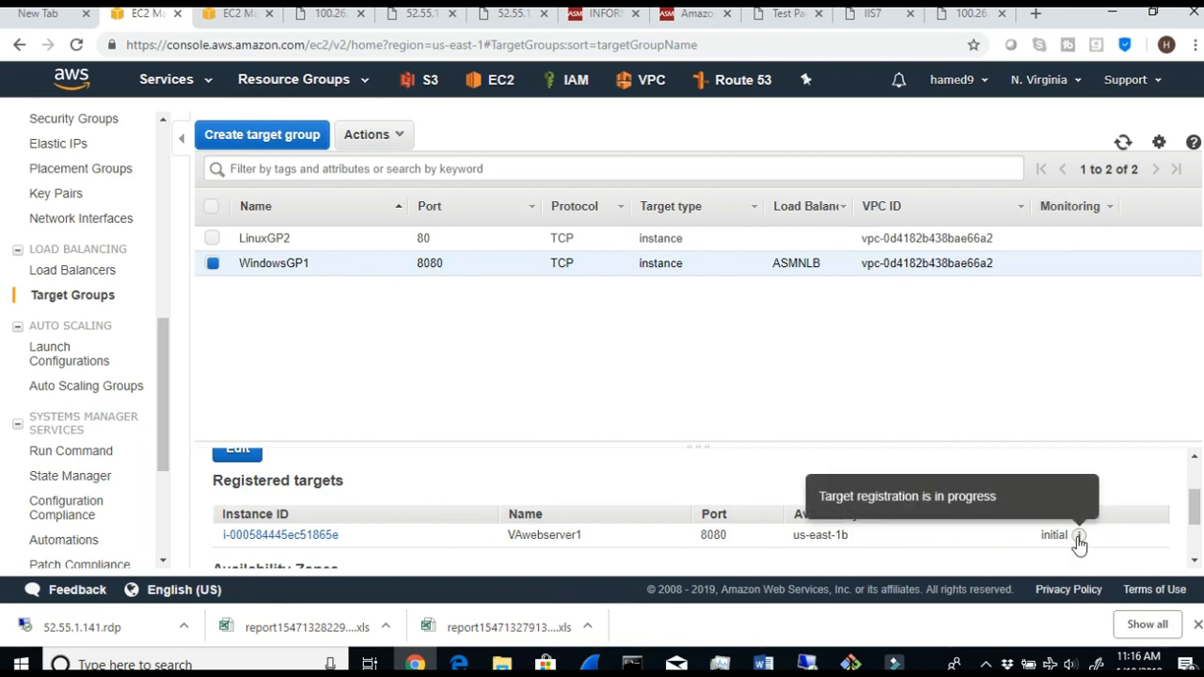
left_click(1124, 144)
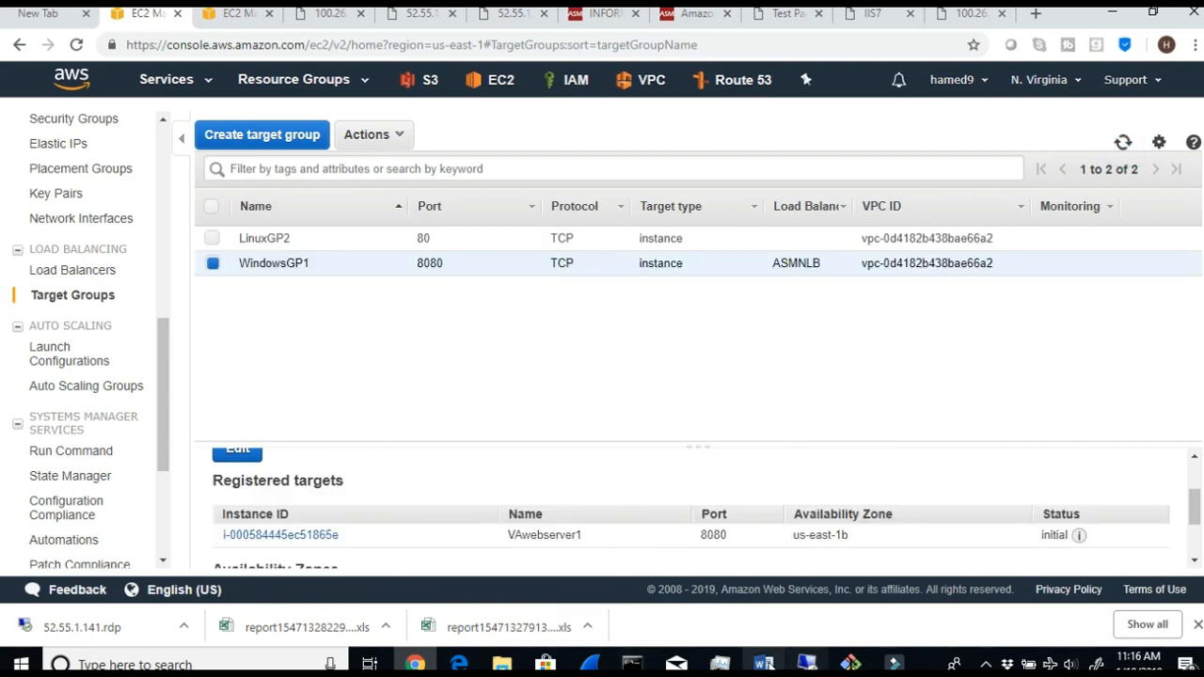
- Switch to the lab document in Word and read Step 16 on the target statuses of WindowsGP1 and LinuxGP2
left_click(764, 664)
scroll(425, 526, "down", 2)
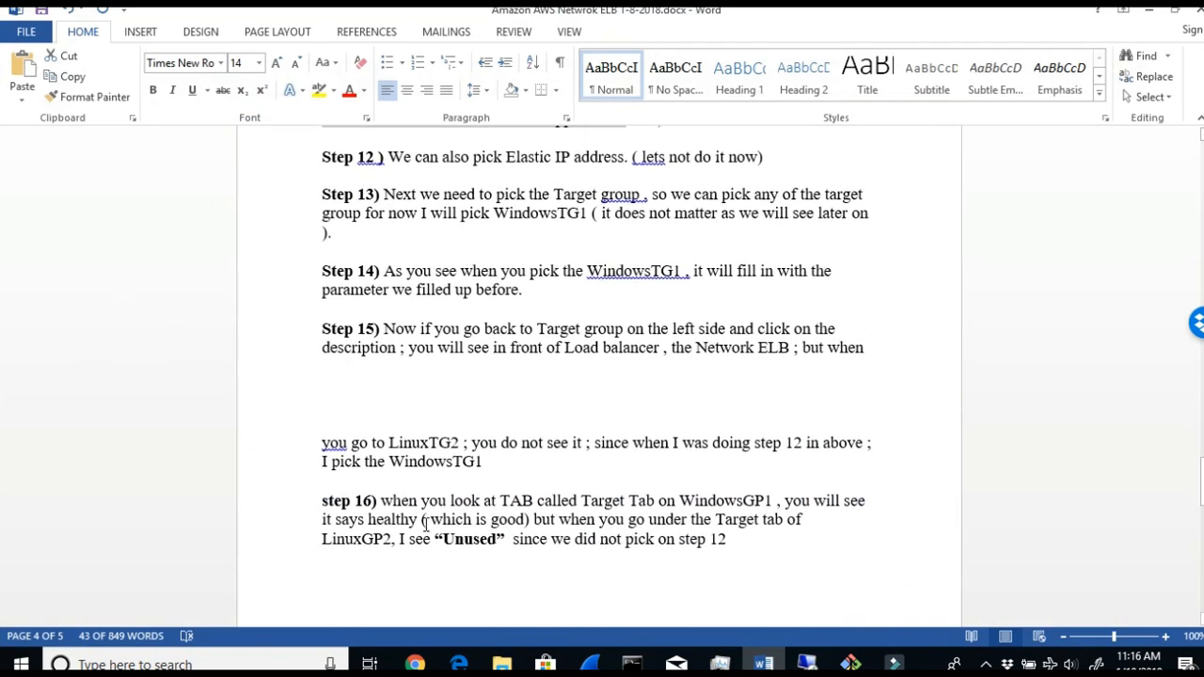
left_click_drag(432, 509, 773, 505)
mouse_move(366, 523)
left_mouse_down()
mouse_move(555, 523)
mouse_move(625, 540)
mouse_move(763, 523)
mouse_move(759, 542)
left_mouse_up()
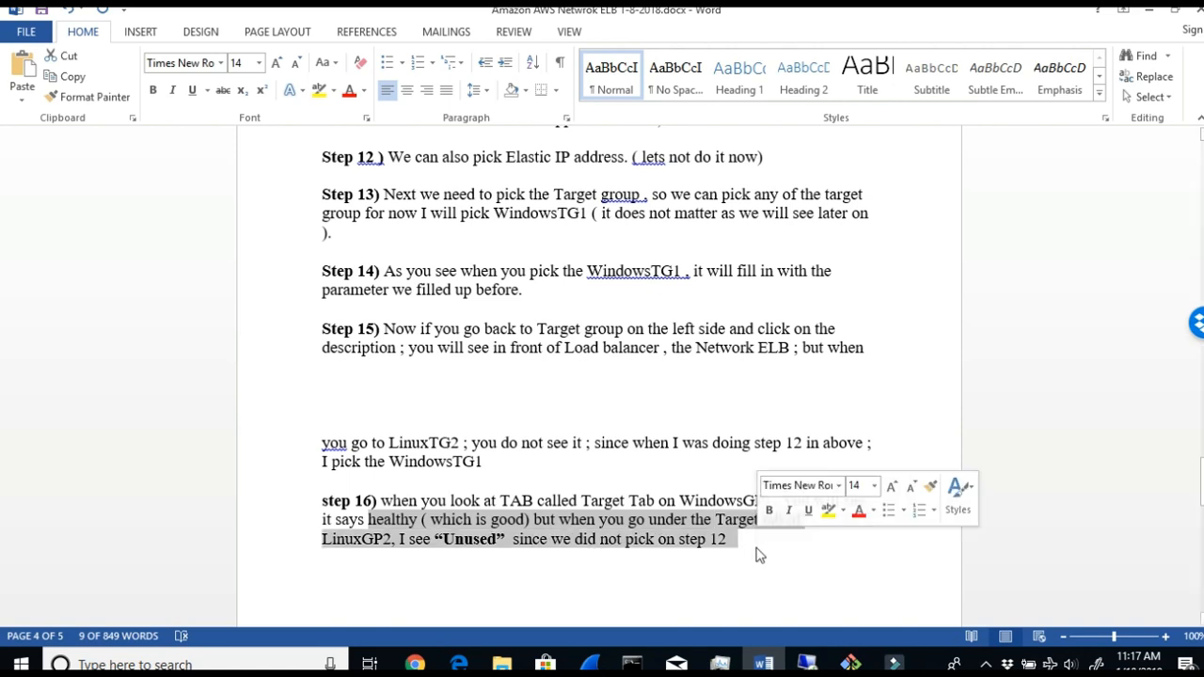
- Return to the EC2 console, refresh WindowsGP1's registered targets and recheck VAwebserver1's health status
left_click(1148, 9)
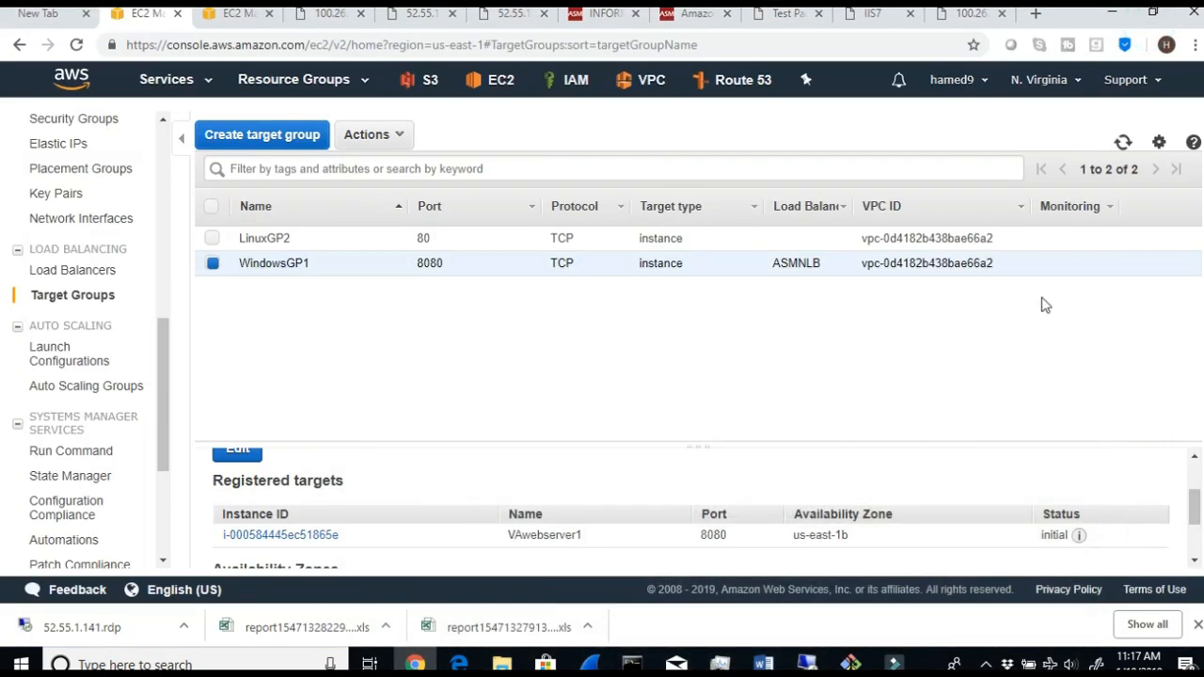
left_click(1122, 142)
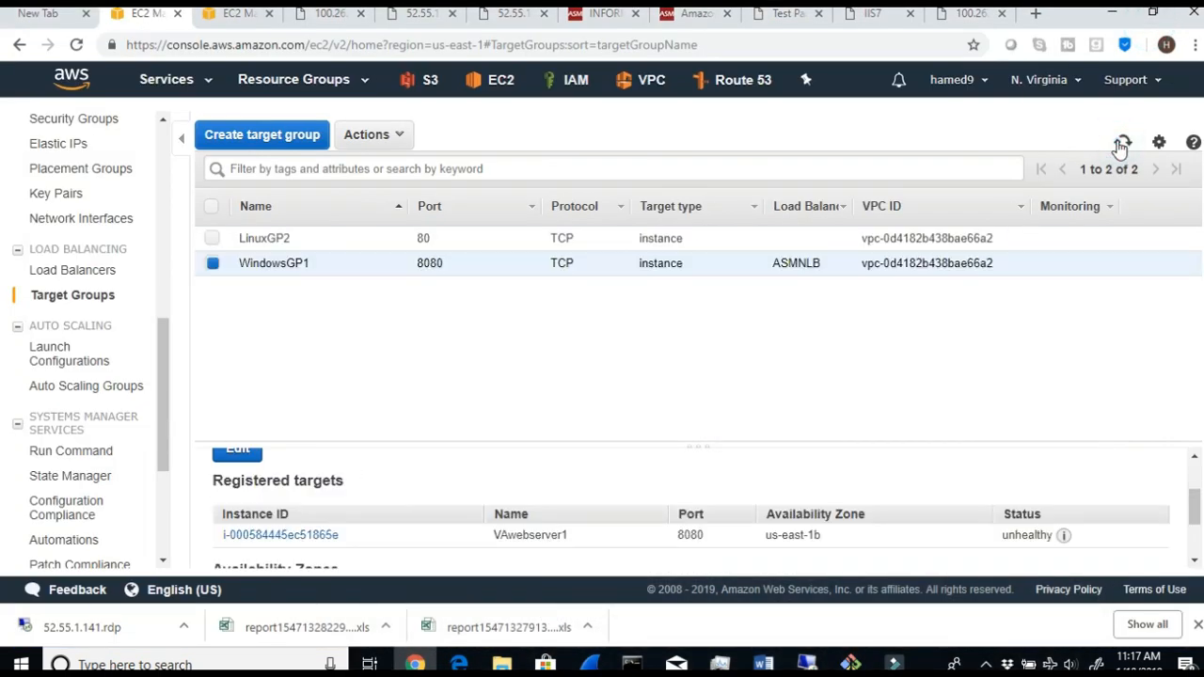
mouse_move(1064, 538)
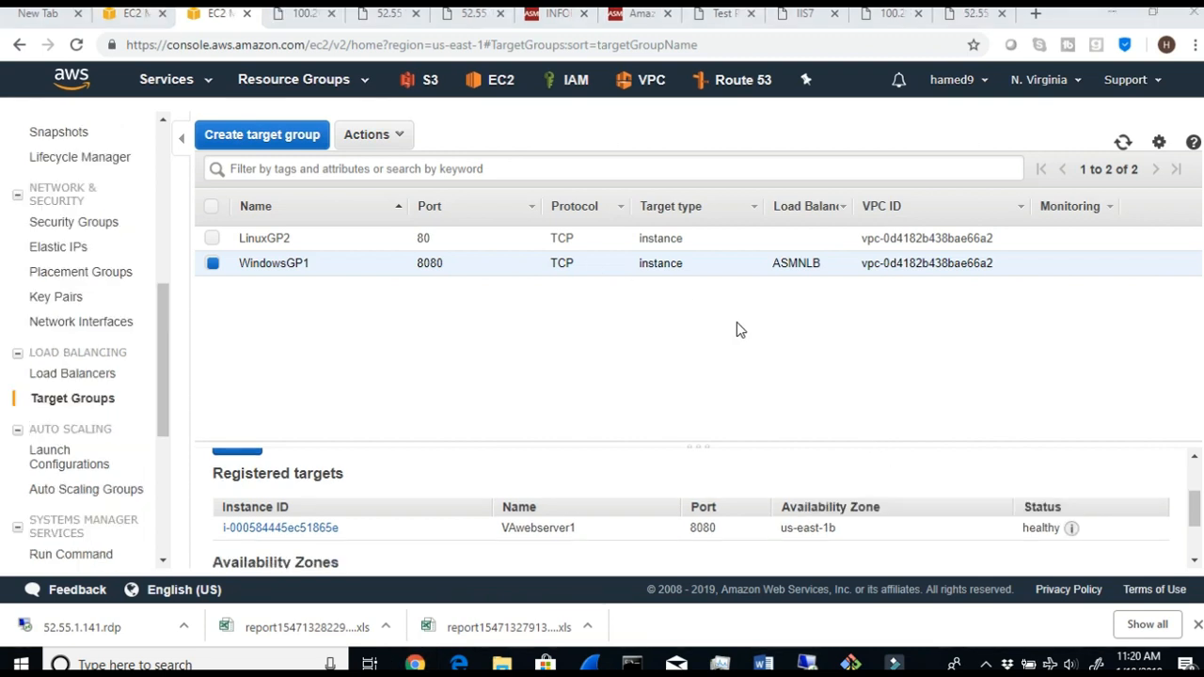
mouse_move(1067, 530)
left_click_drag(1024, 528, 1059, 543)
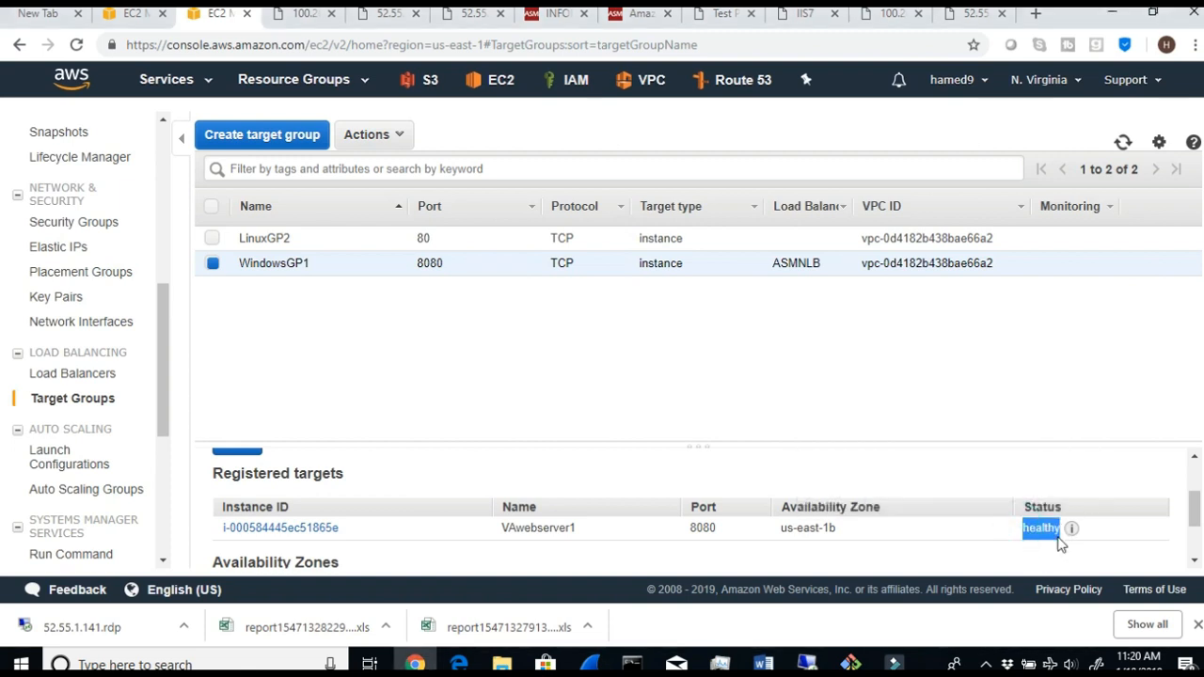
scroll(398, 461, "up", 3)
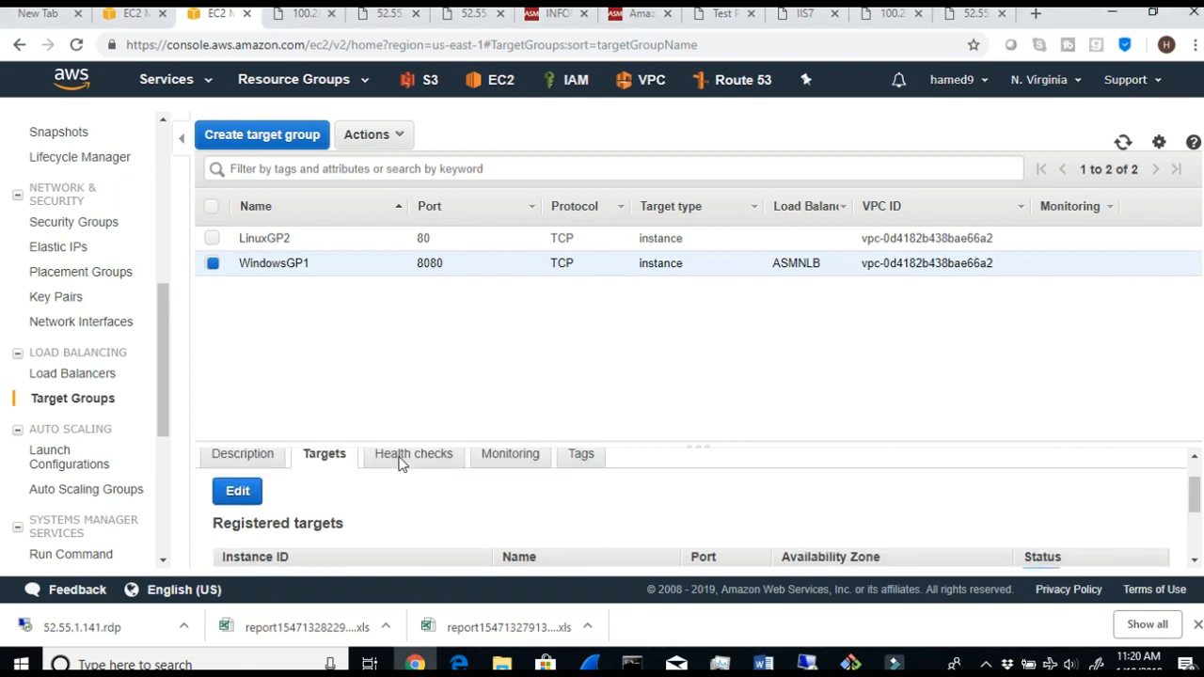
- Review WindowsGP1's health check settings, and look over its registered targets and availability zones again
left_click(397, 506)
scroll(554, 565, "down", 2)
scroll(442, 545, "up", 2)
left_click(323, 509)
scroll(505, 511, "down", 3)
scroll(978, 536, "up", 1)
scroll(978, 536, "up", 1)
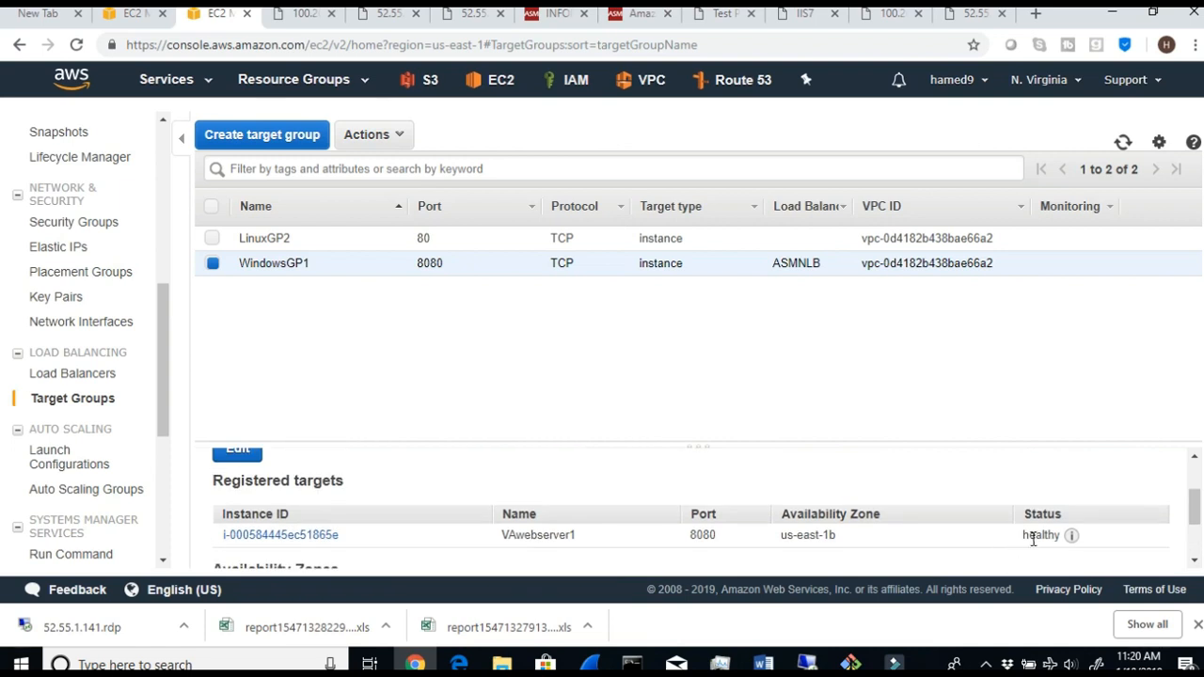
scroll(936, 550, "down", 2)
scroll(997, 538, "up", 5)
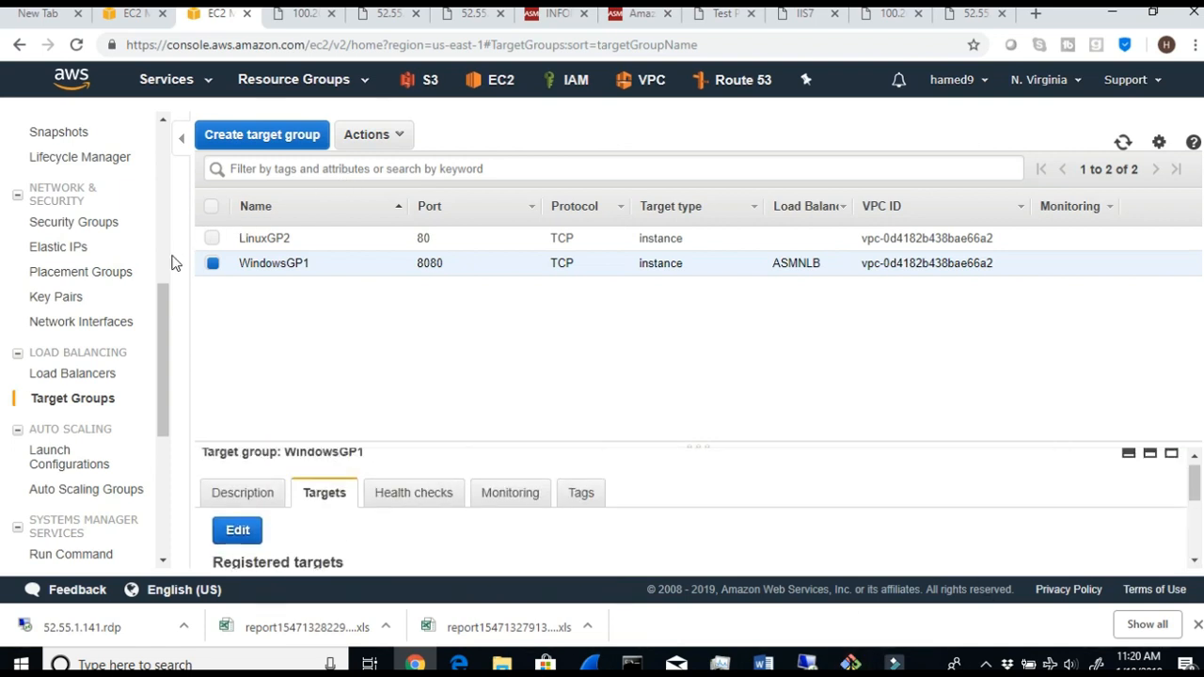
- Select only LinuxGP2 and check the status of its registered target VAlinux
left_click(212, 238)
left_click(212, 264)
scroll(918, 551, "down", 3)
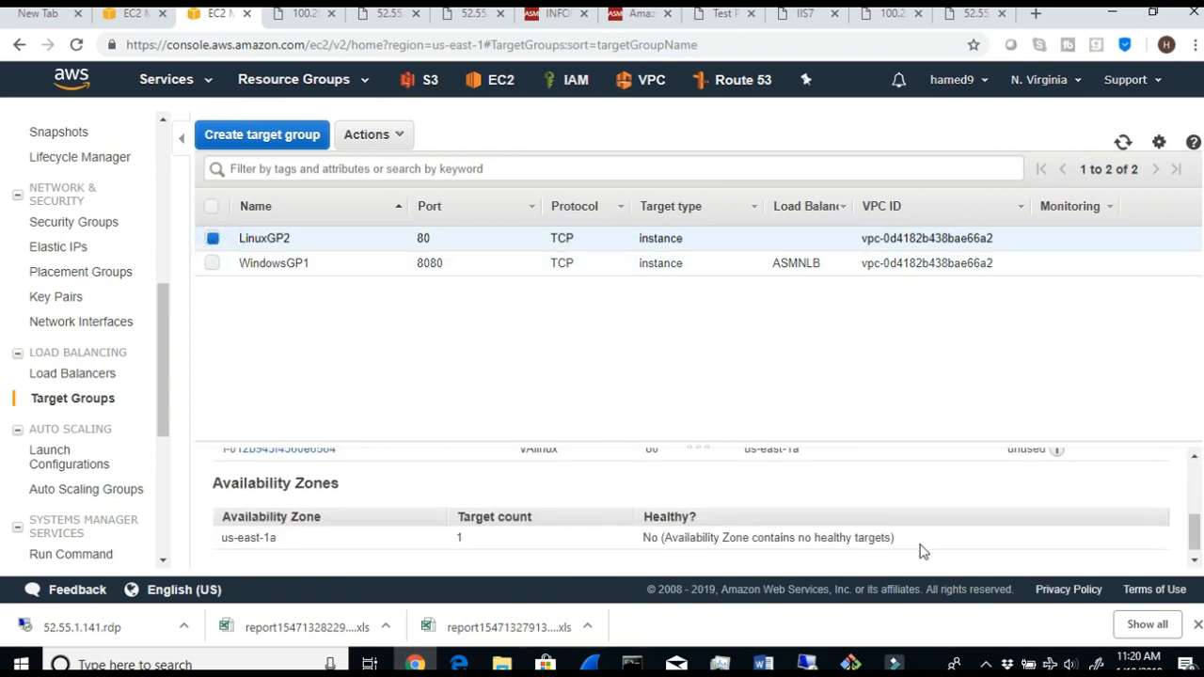
scroll(999, 569, "up", 1)
left_click_drag(1006, 534, 1045, 539)
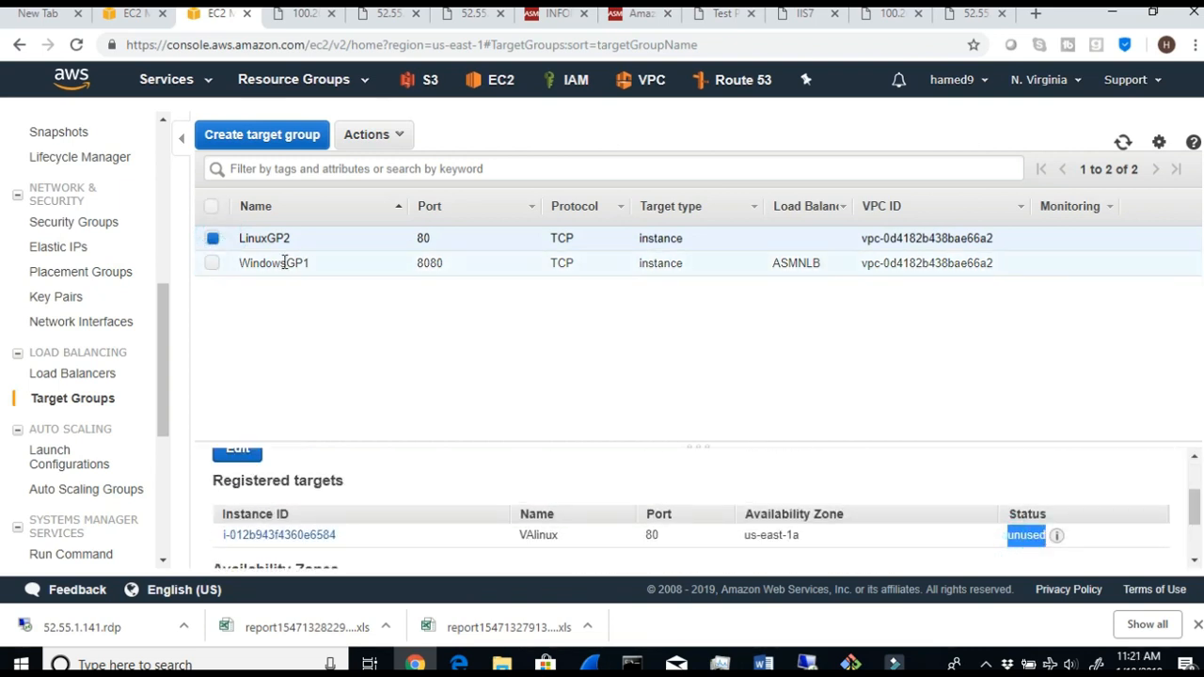
- Select only WindowsGP1 and compare its registered target's status with that of LinuxGP2
left_click(212, 264)
left_click(212, 238)
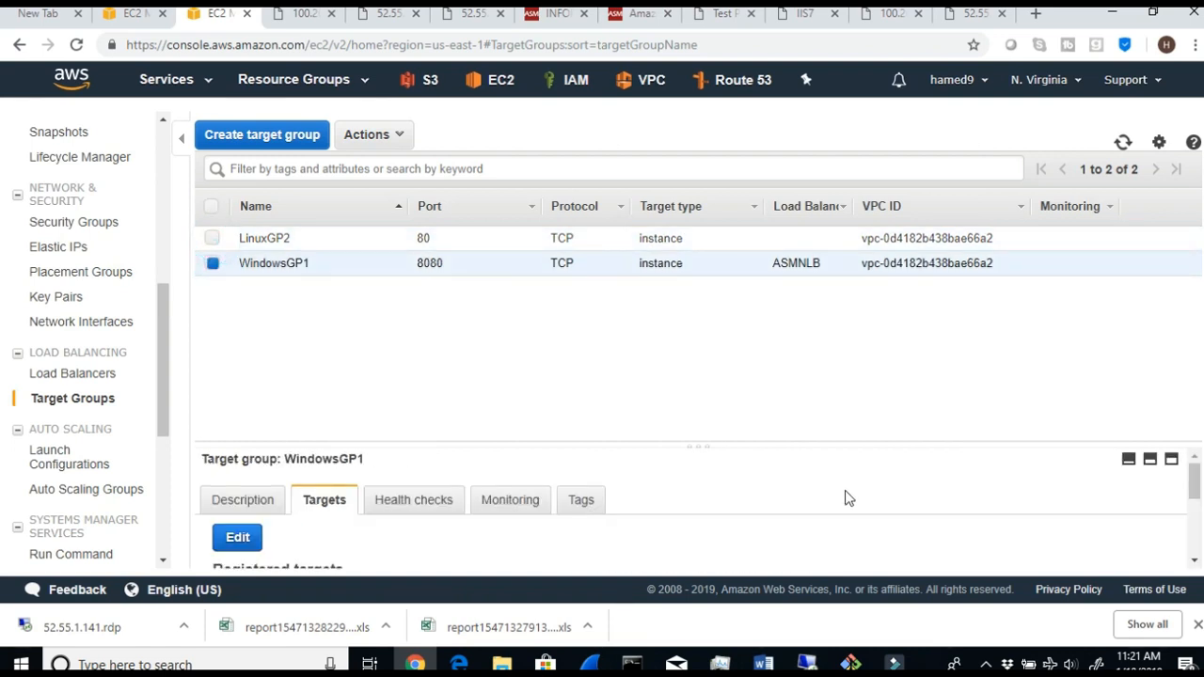
scroll(1016, 559, "down", 2)
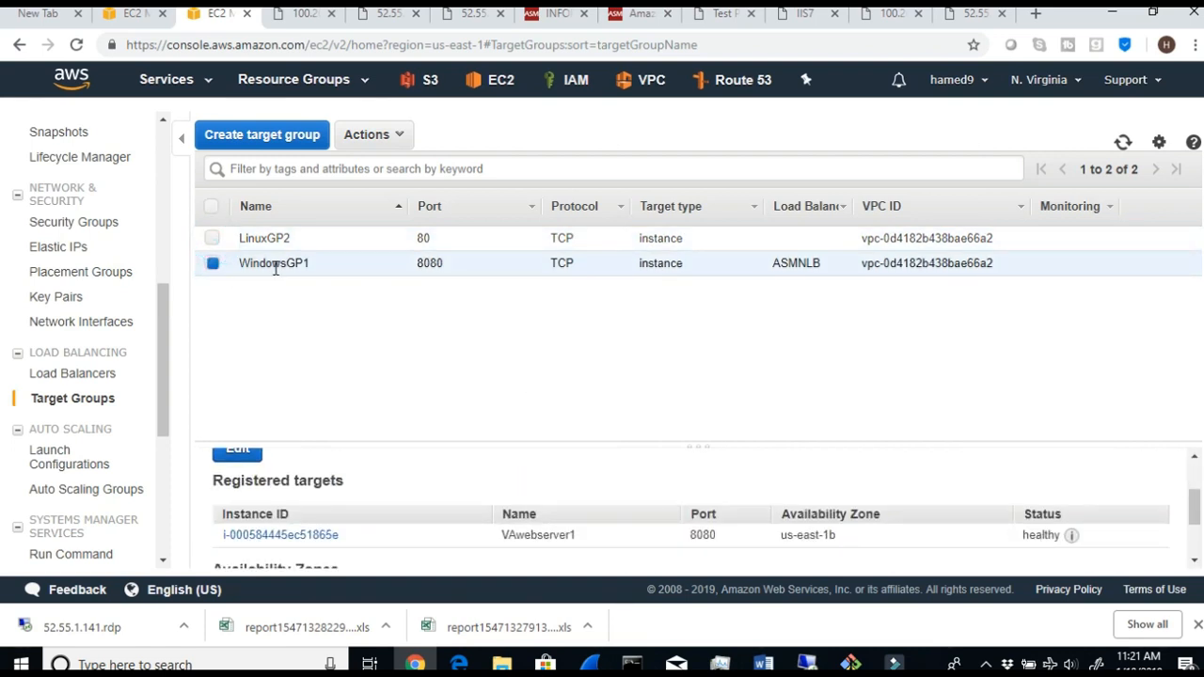
scroll(420, 504, "up", 2)
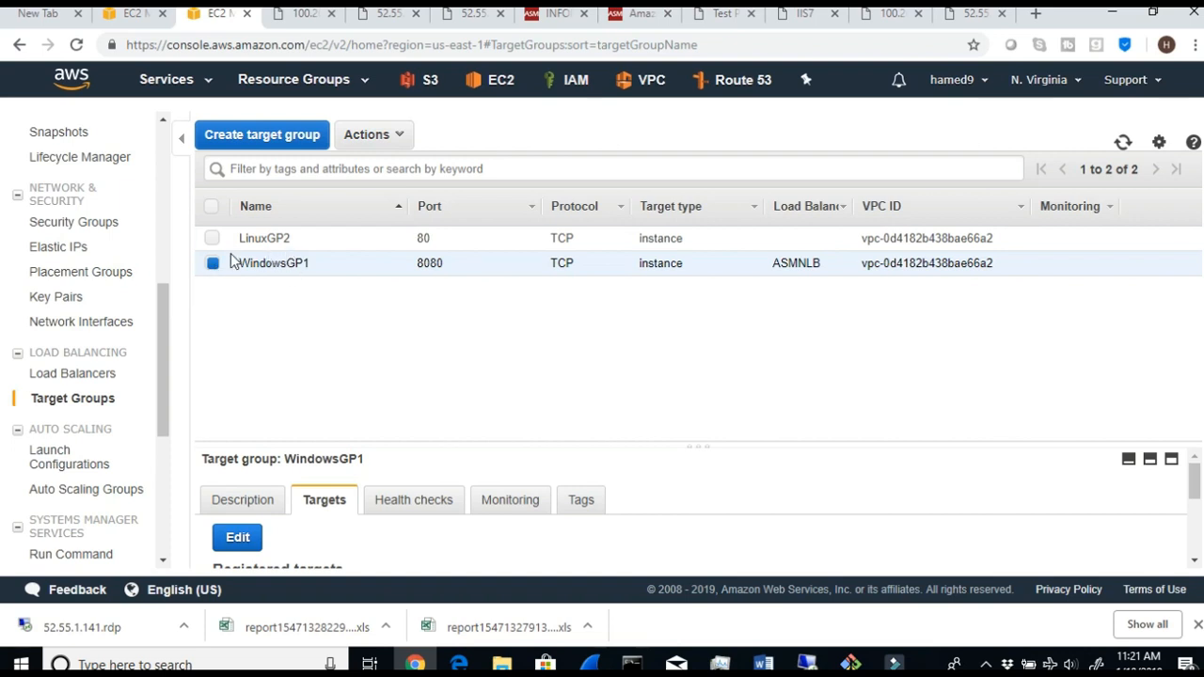
- Open WindowsGP1's description and check its load balancer entry
left_click(242, 499)
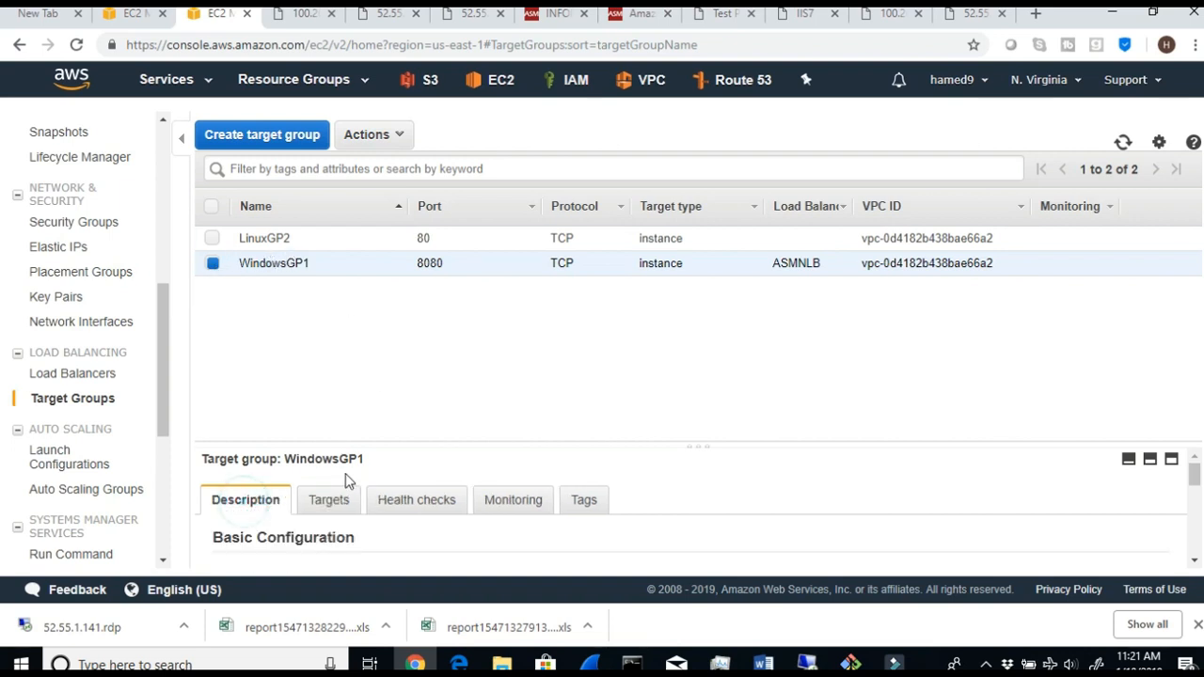
scroll(357, 489, "down", 3)
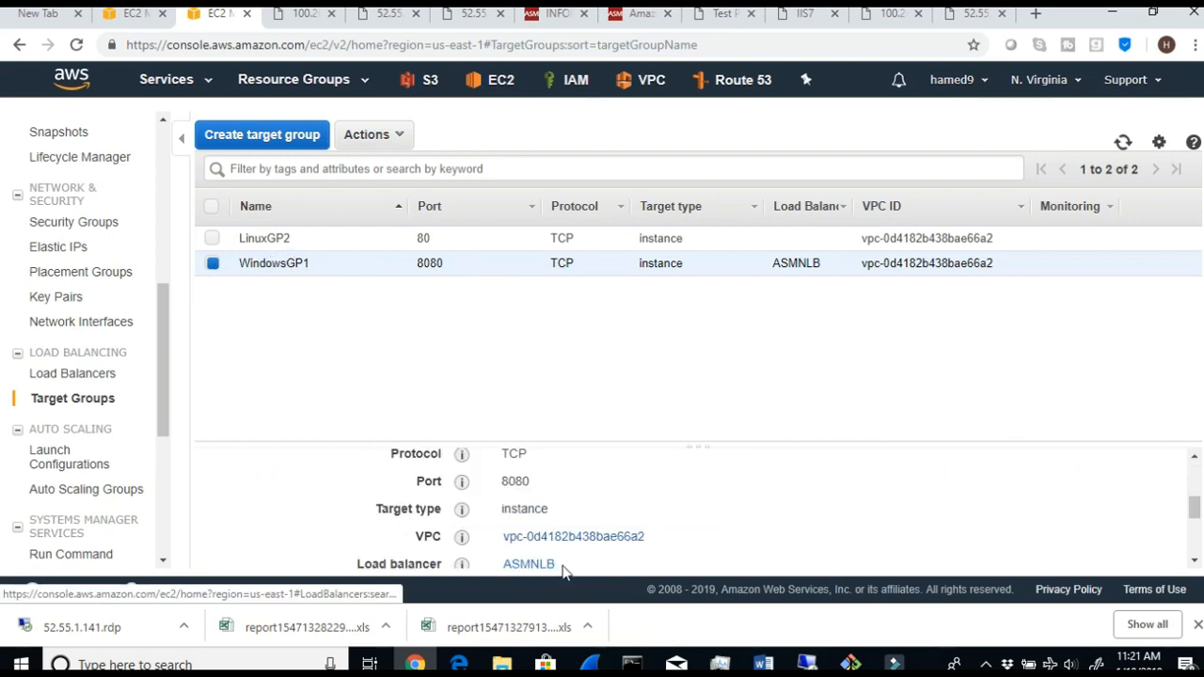
left_click_drag(562, 566, 515, 566)
scroll(606, 543, "up", 1)
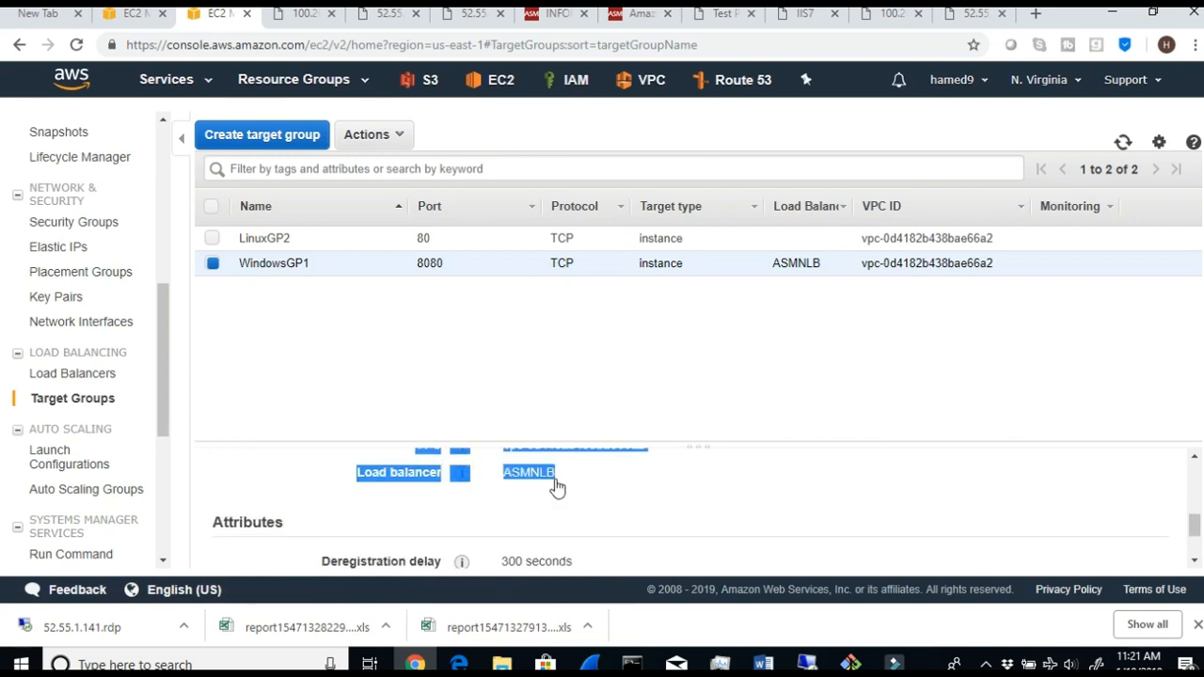
- Select only LinuxGP2 and look for a load balancer entry in its description
left_click(212, 238)
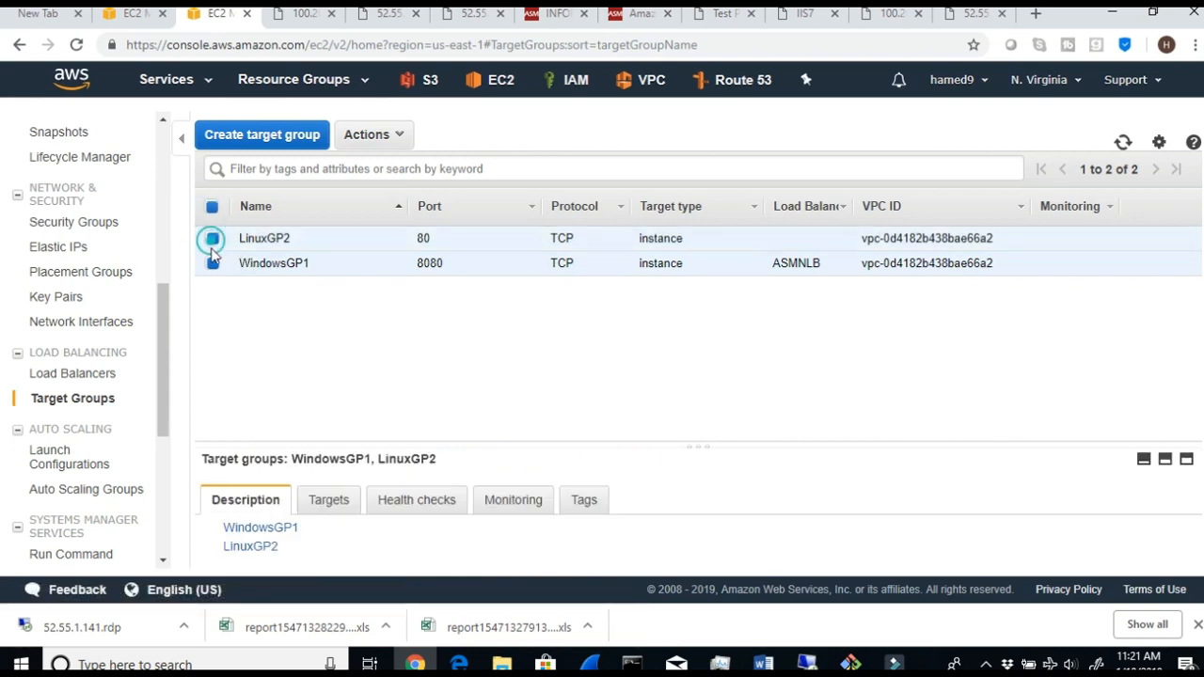
left_click(212, 263)
scroll(505, 482, "down", 1)
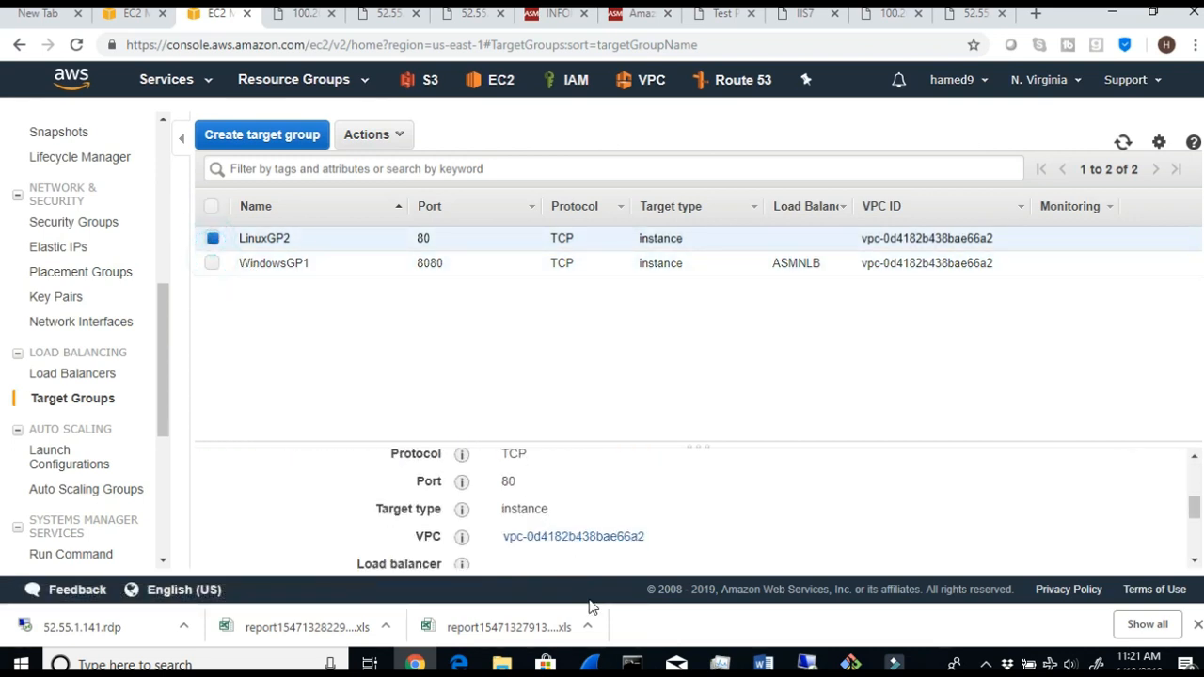
scroll(510, 537, "down", 5)
scroll(569, 531, "up", 2)
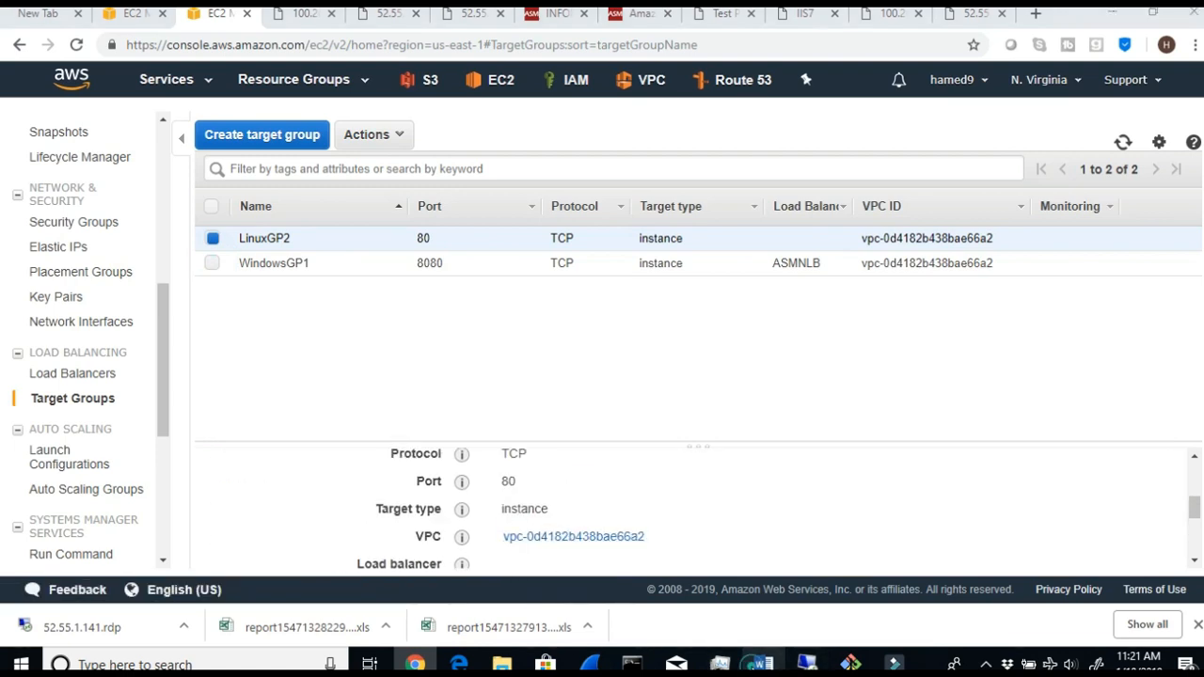
- Switch to the Word lab guide and read step 16 about the target status of WindowsGP1 and LinuxGP2
left_click(763, 664)
scroll(617, 572, "down", 1)
left_click(518, 498)
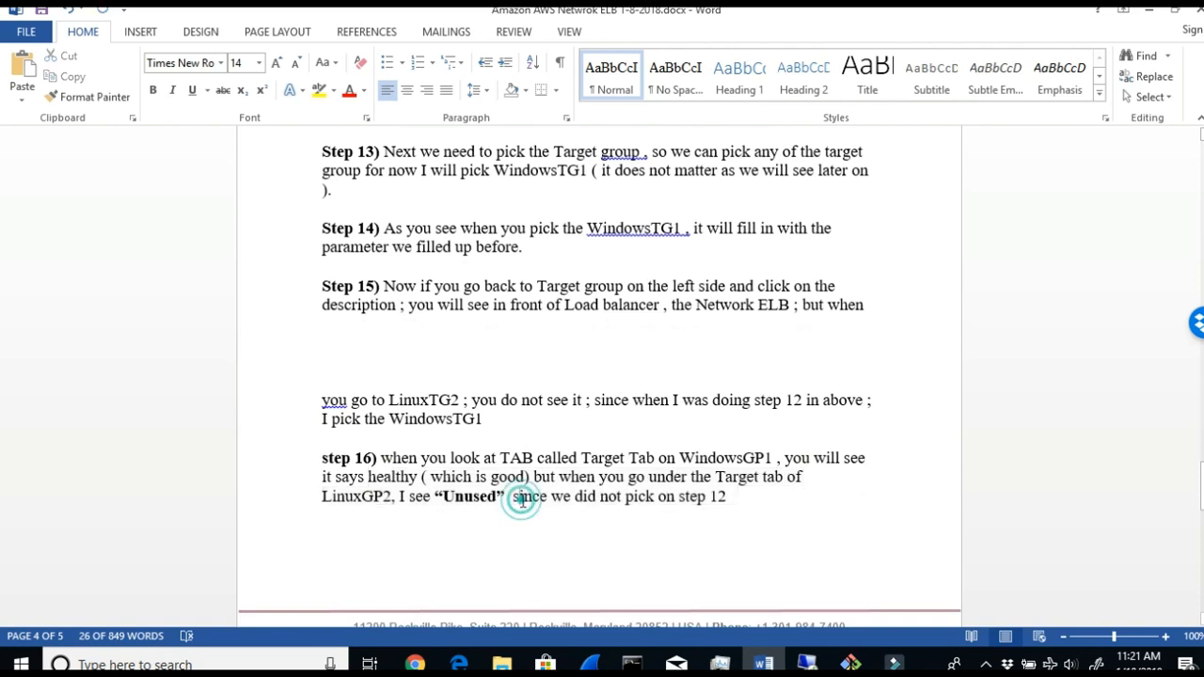
left_click_drag(473, 460, 786, 462)
left_click_drag(430, 476, 630, 507)
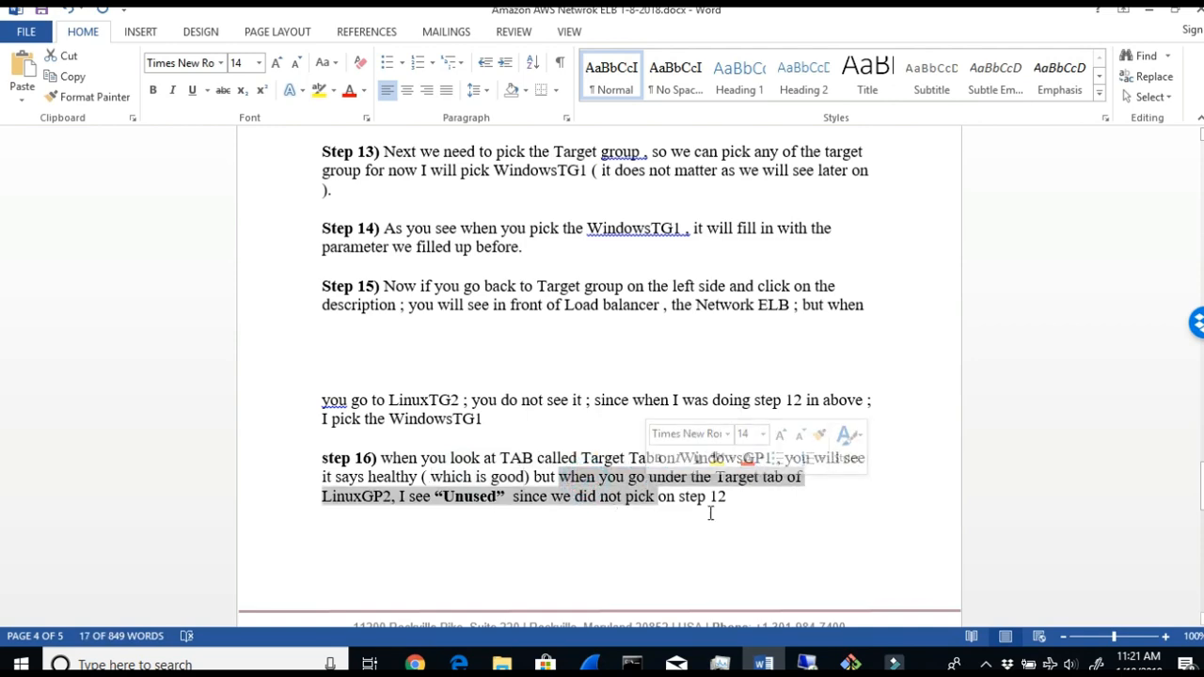
- Read step 17 of the lab guide on pointing the load balancer's port 80 listener to Linux
scroll(671, 521, "down", 6)
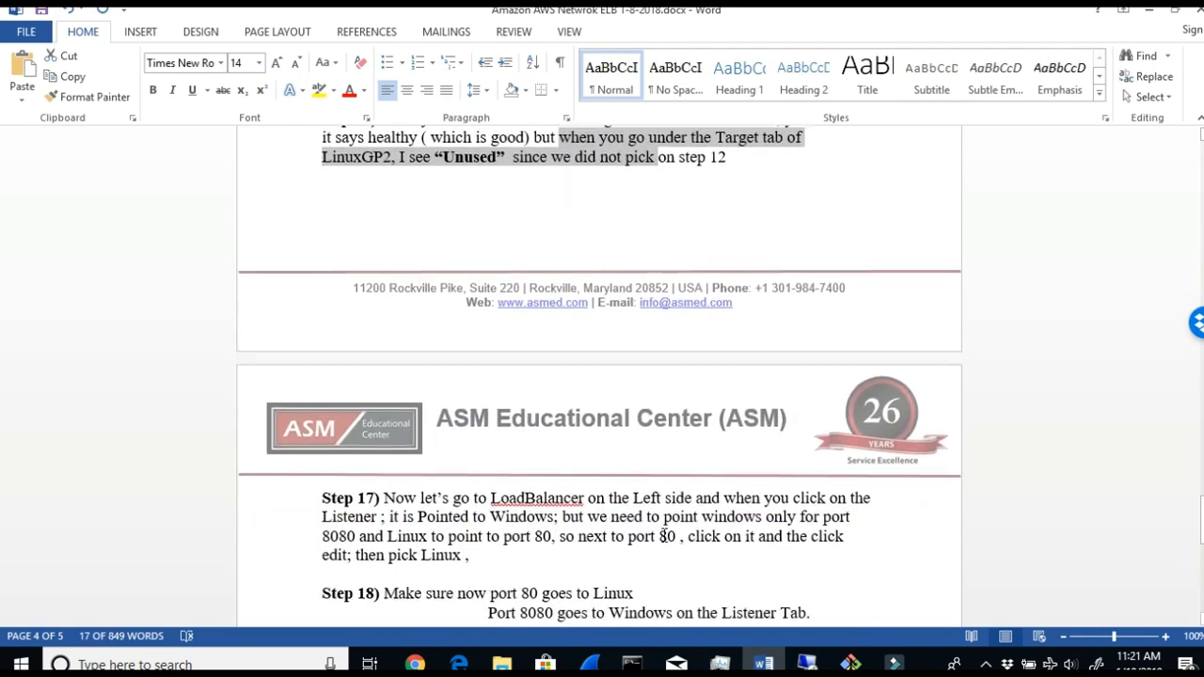
left_click_drag(486, 495, 838, 519)
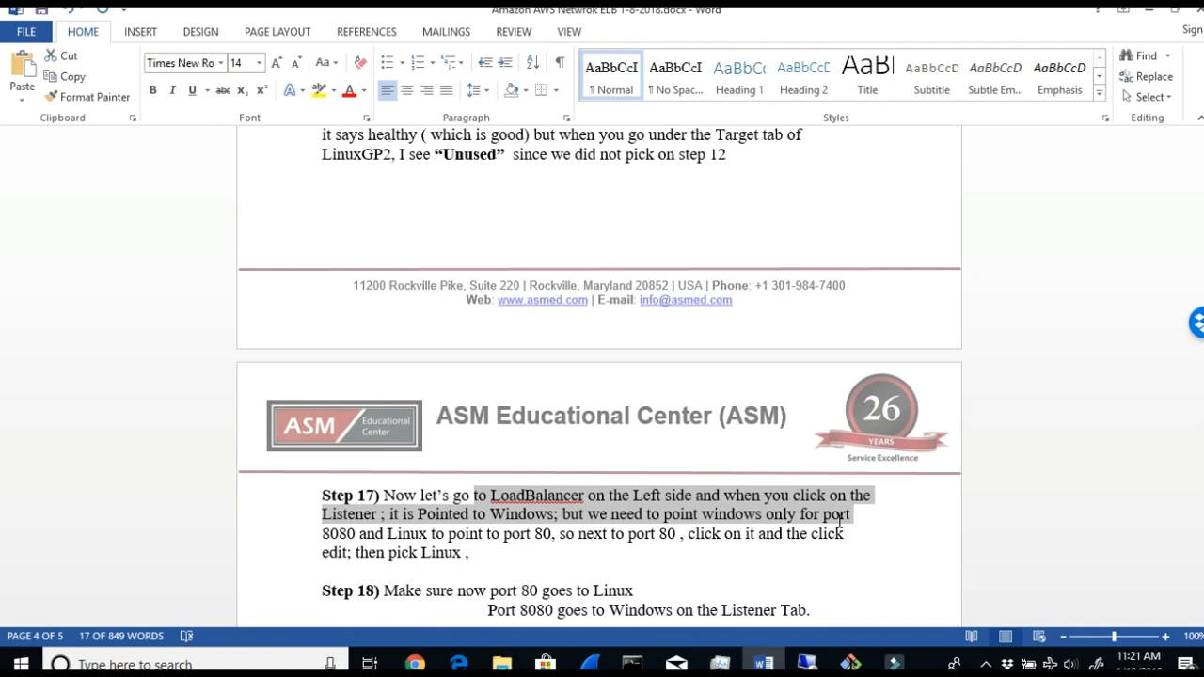
left_click_drag(840, 523, 839, 526)
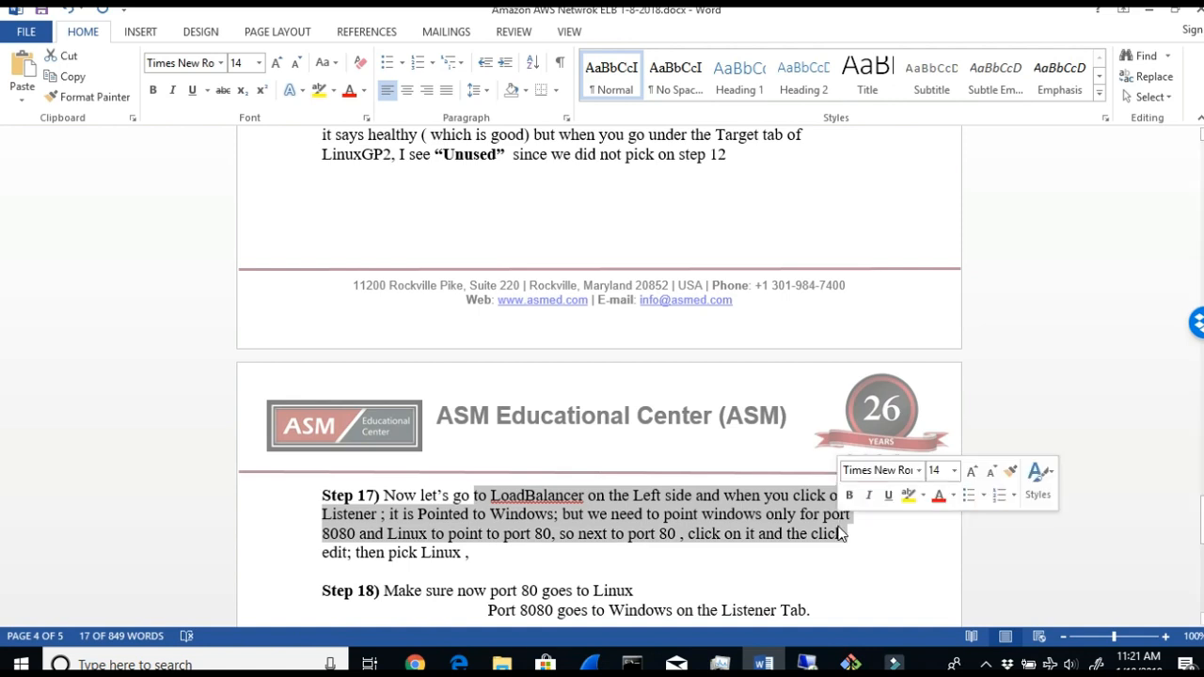
left_click(491, 496)
left_click_drag(635, 496, 436, 514)
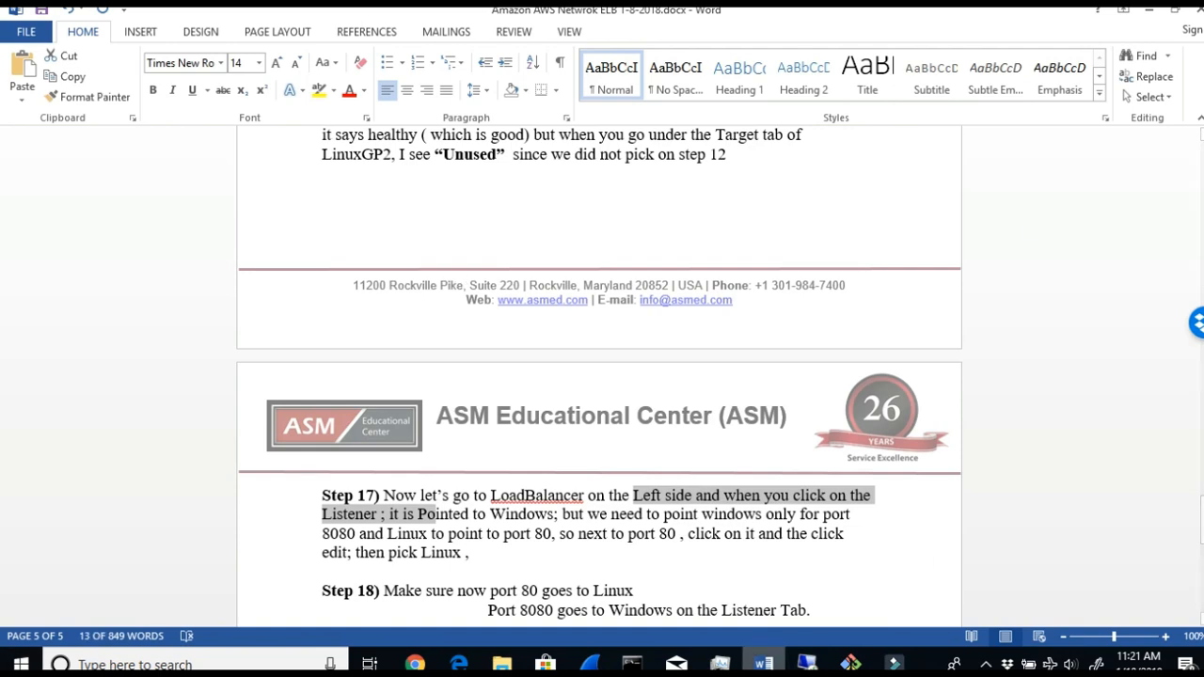
- Return to the EC2 console in Chrome and check which target groups ASMNLB's TCP 80 and 8080 listeners forward to
mouse_move(425, 663)
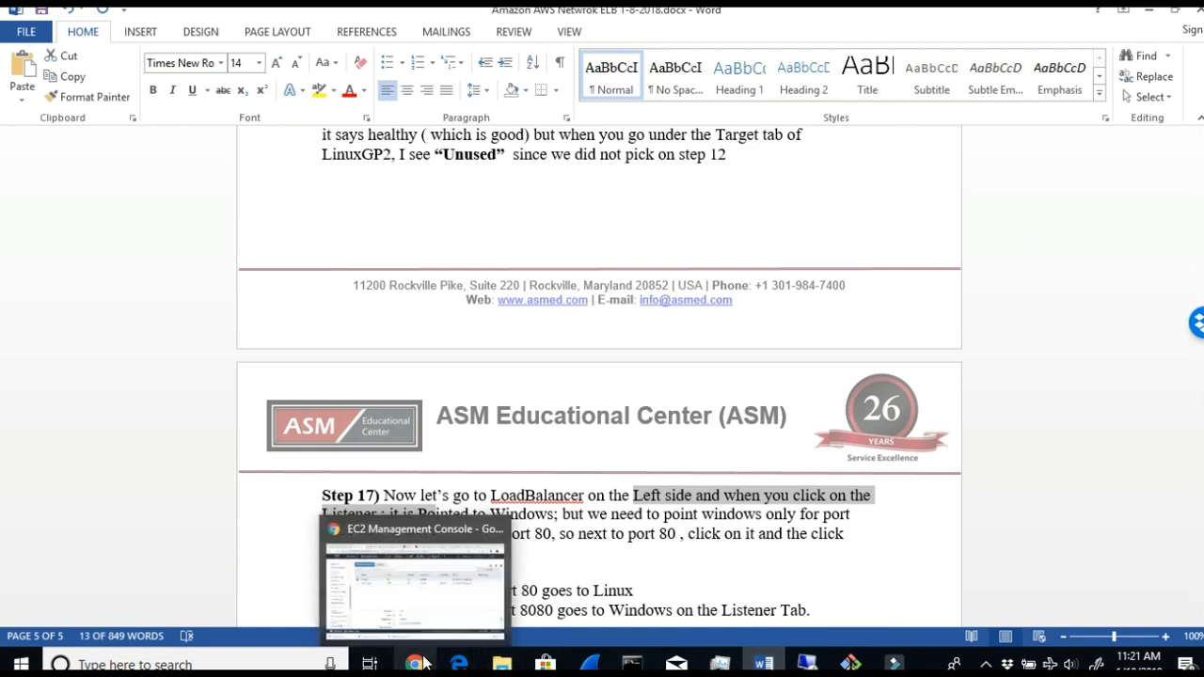
left_click(393, 621)
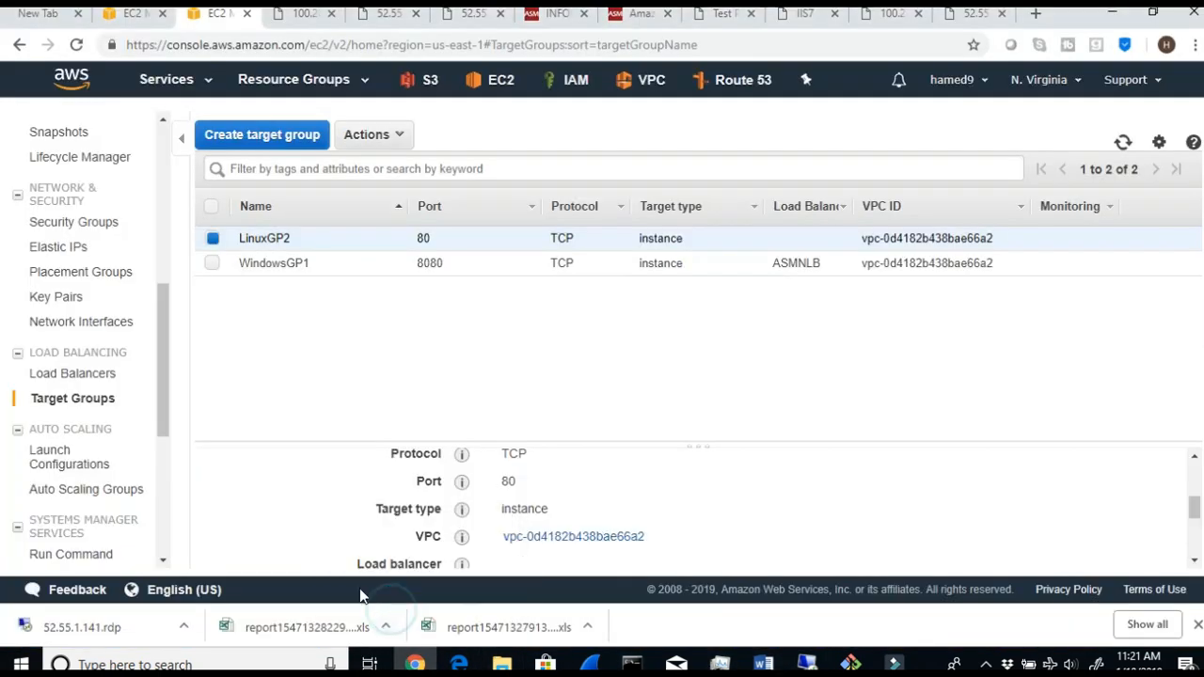
left_click(81, 374)
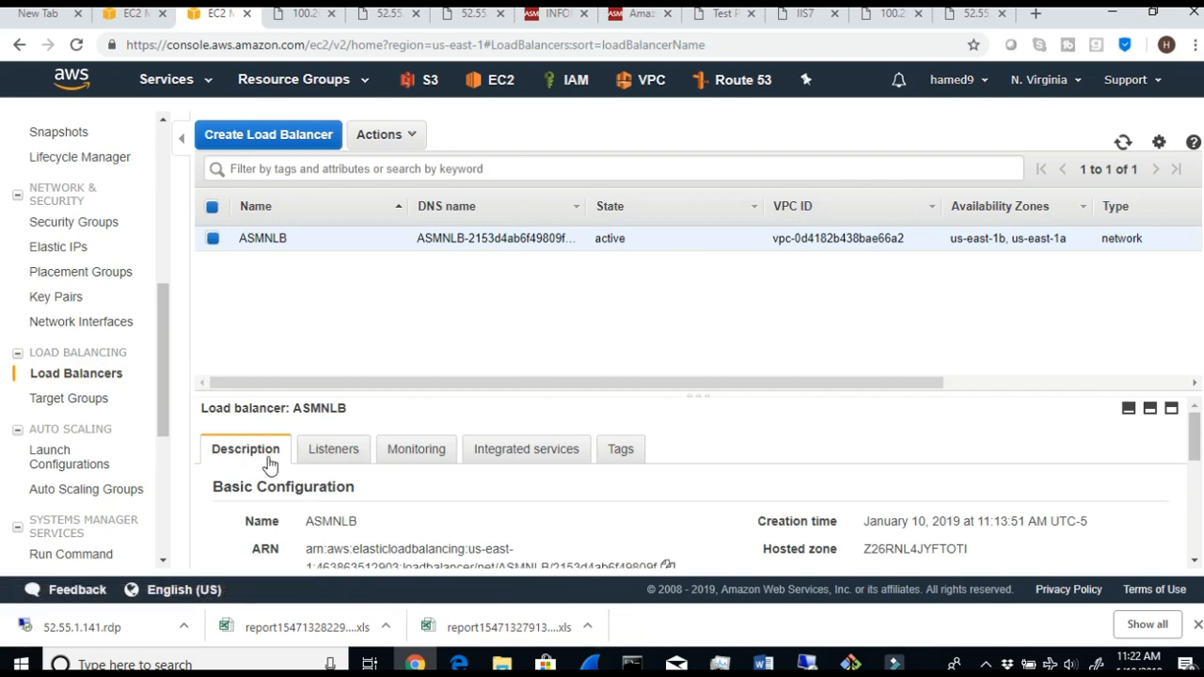
left_click(331, 452)
scroll(414, 481, "down", 3)
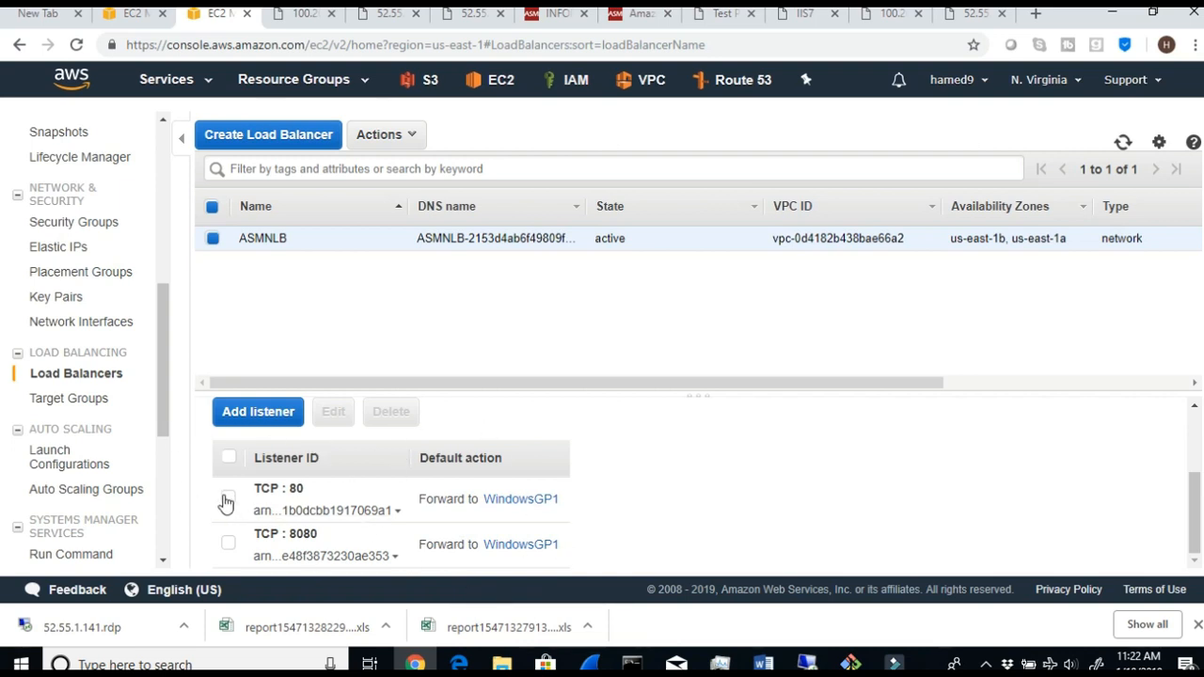
left_click_drag(305, 490, 262, 491)
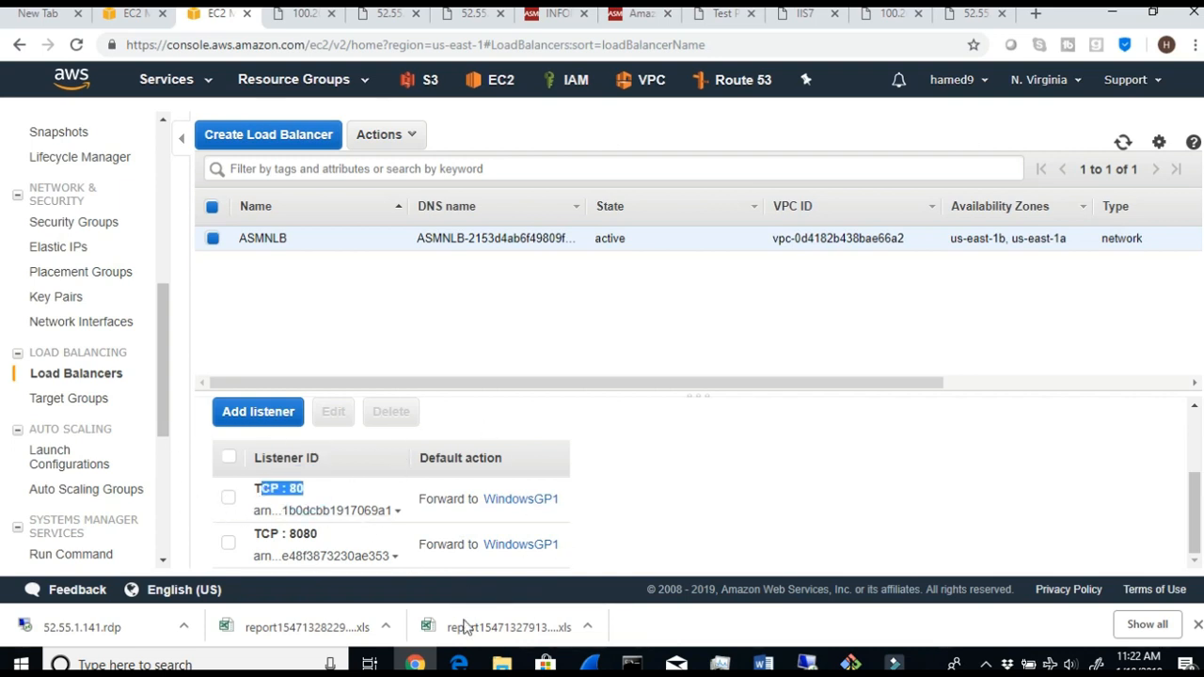
- Review the Network Load Balancer diagram and the listener routing steps in the Word lab guide, and return to the EC2 console in Chrome
left_click(763, 663)
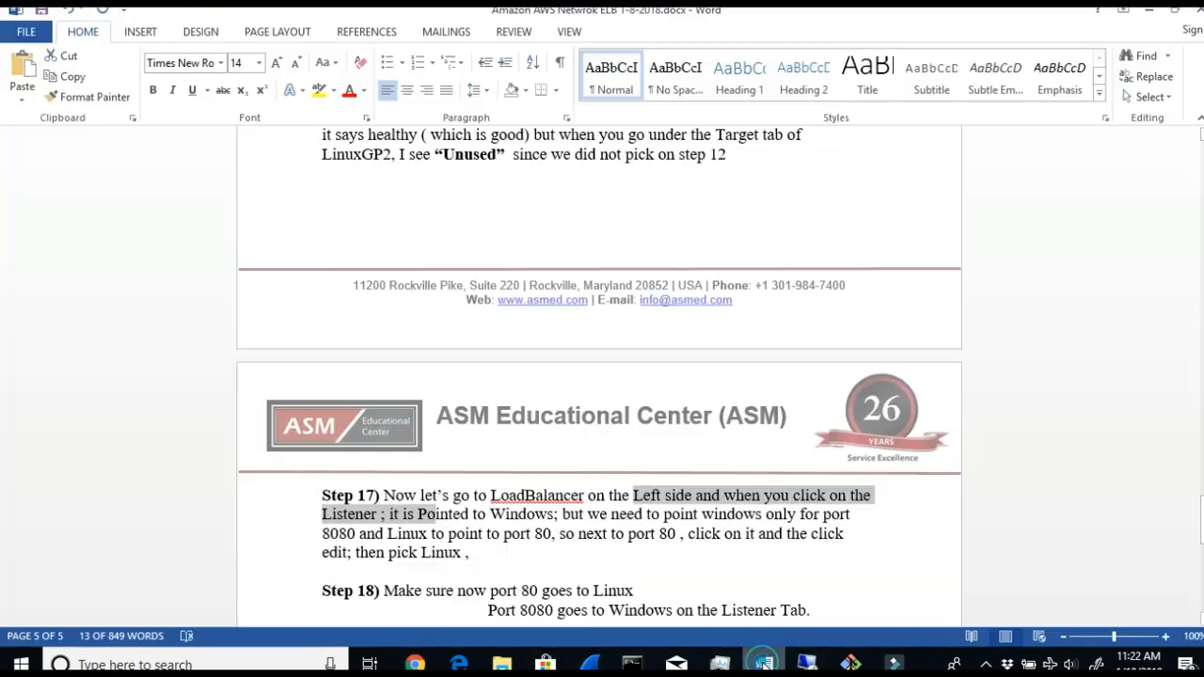
scroll(795, 372, "up", 5)
scroll(799, 388, "down", 3)
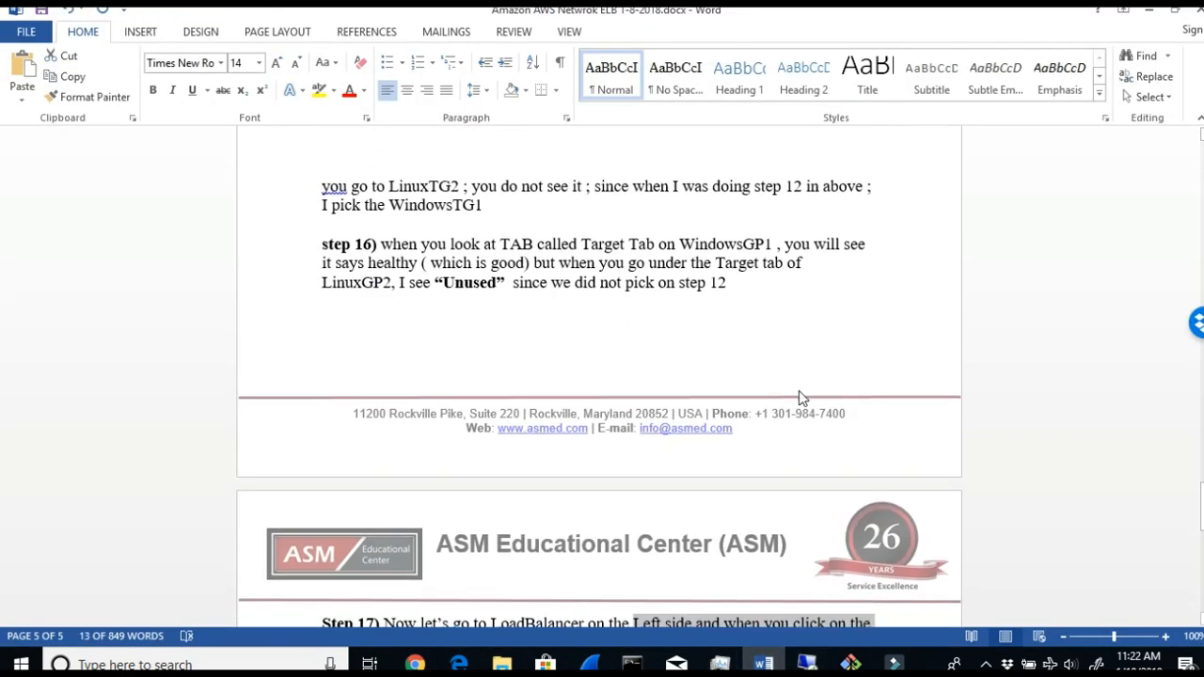
scroll(798, 389, "down", 4)
scroll(640, 484, "up", 10)
scroll(640, 484, "up", 20)
scroll(640, 490, "up", 20)
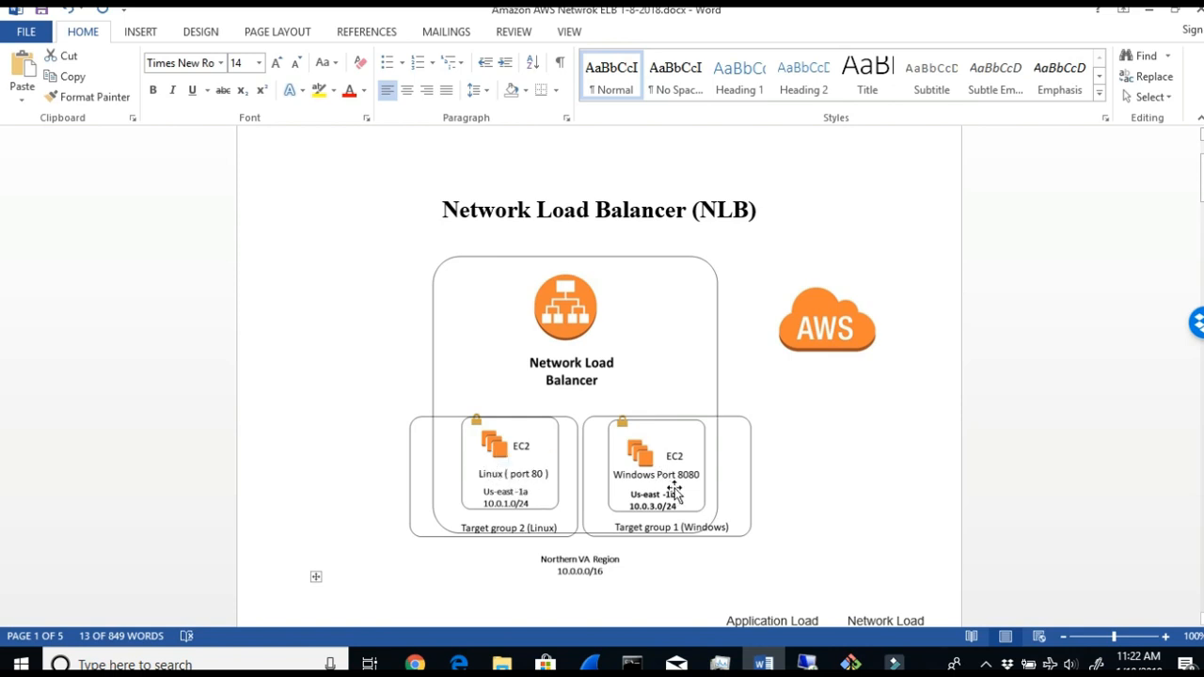
scroll(675, 491, "down", 20)
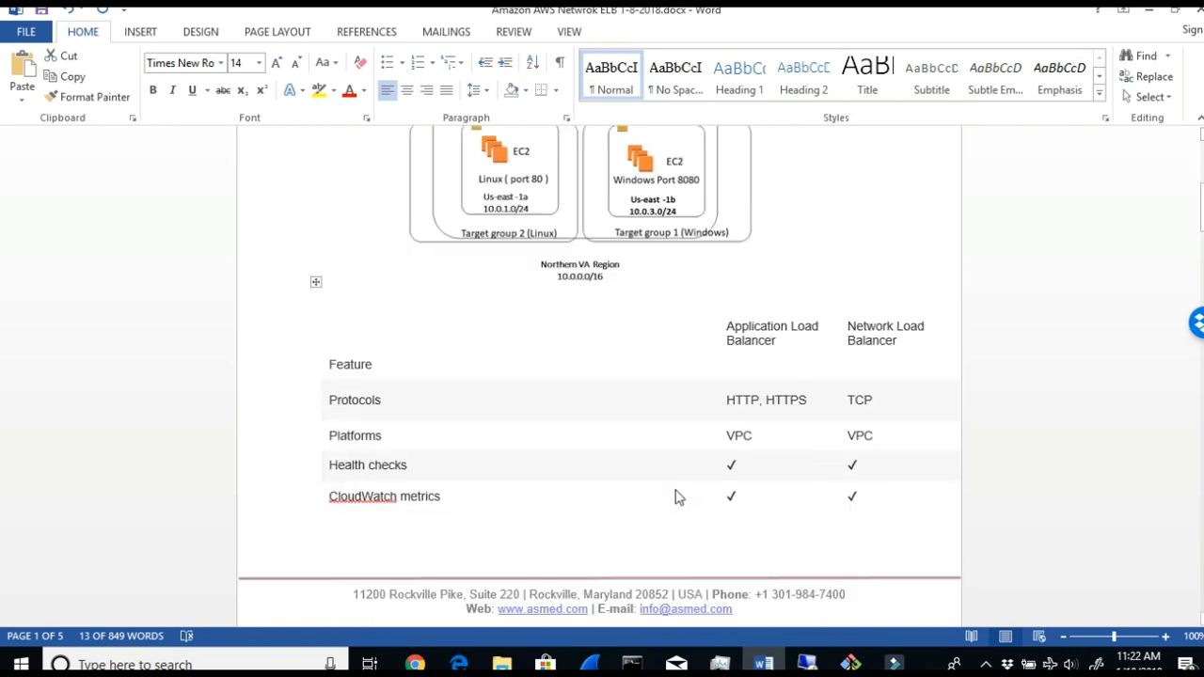
scroll(677, 493, "down", 20)
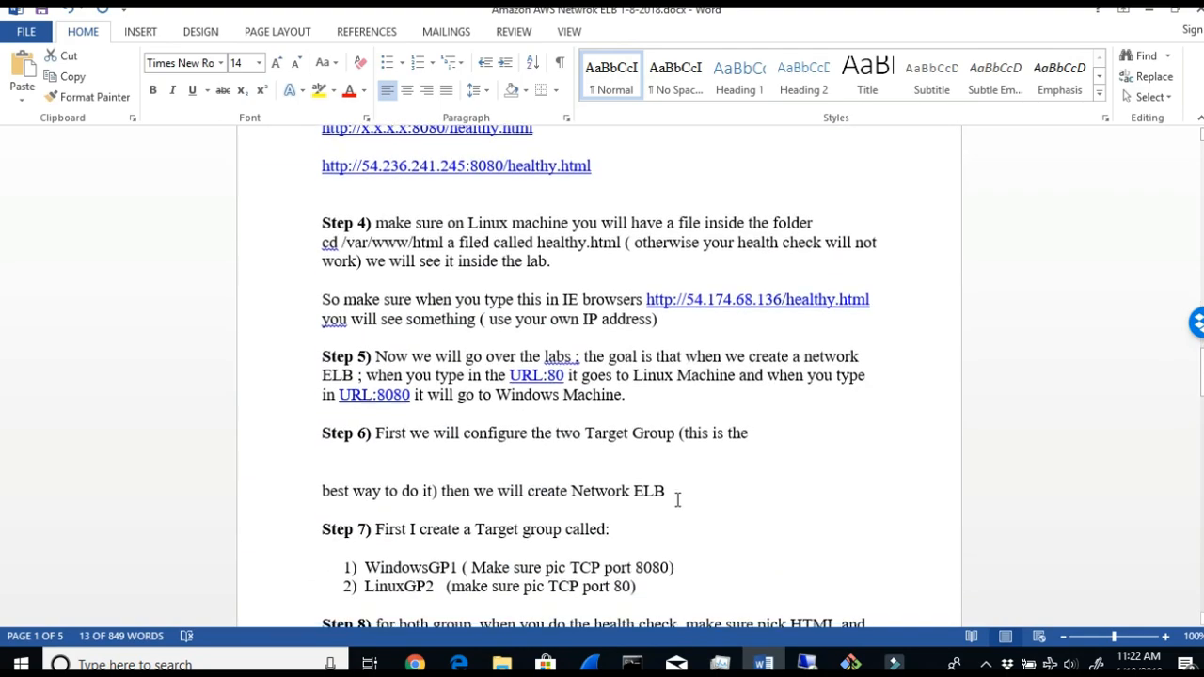
scroll(677, 501, "down", 15)
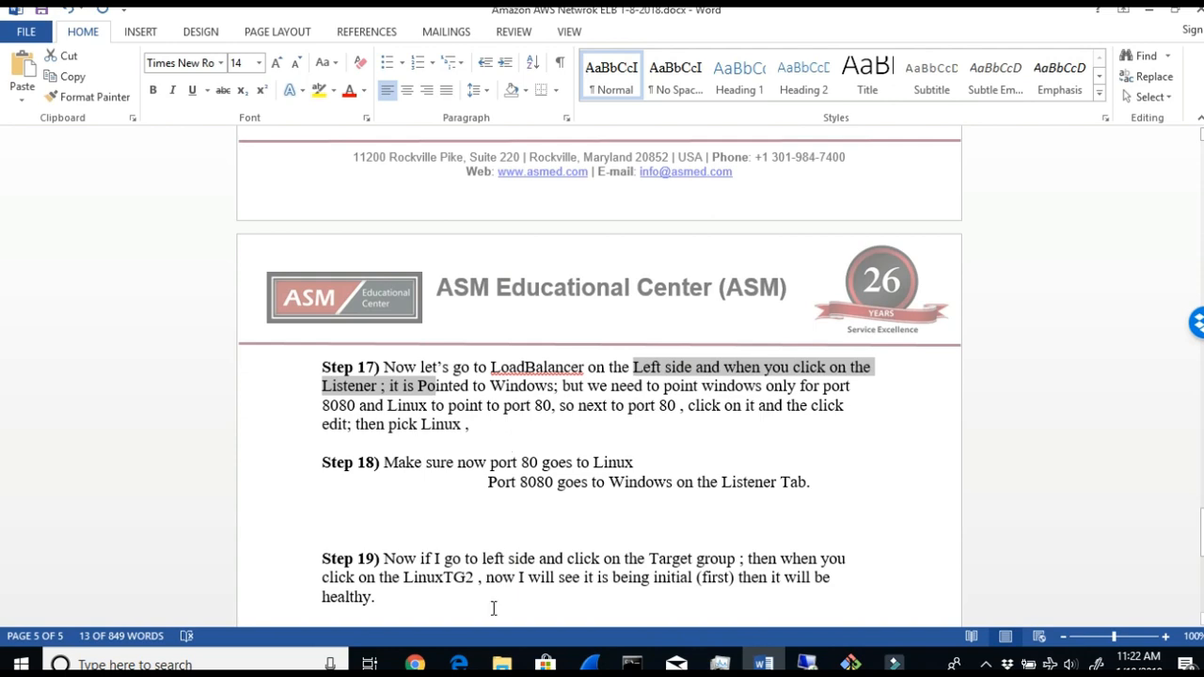
mouse_move(414, 664)
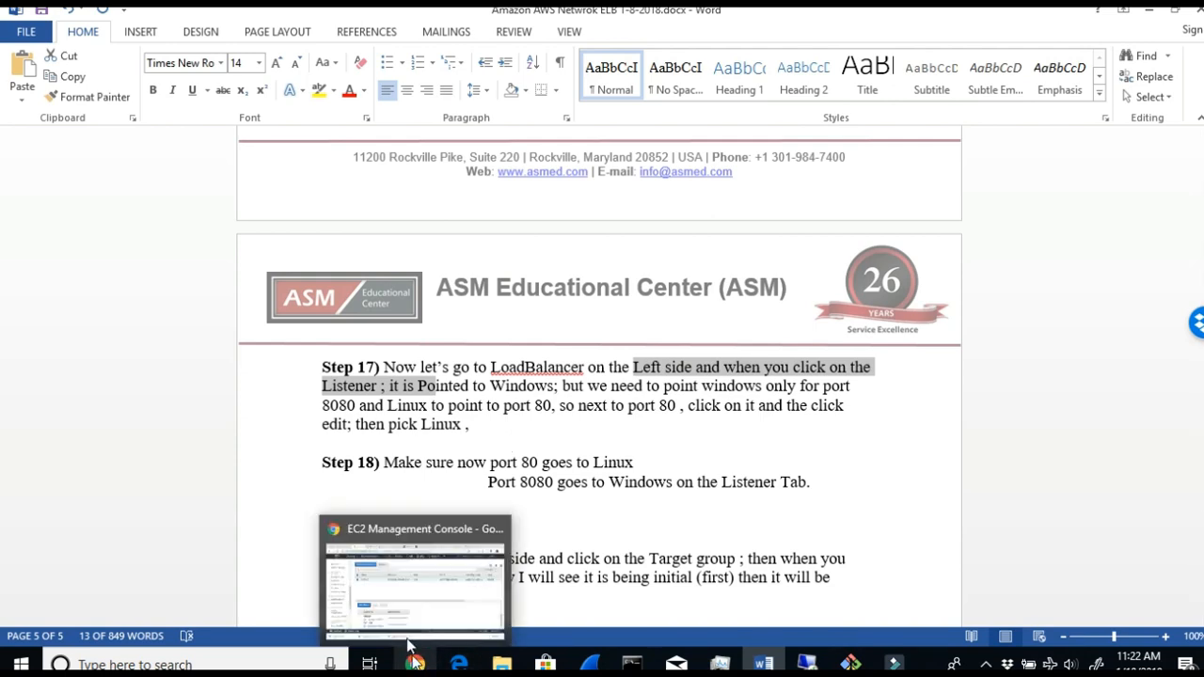
left_click(420, 600)
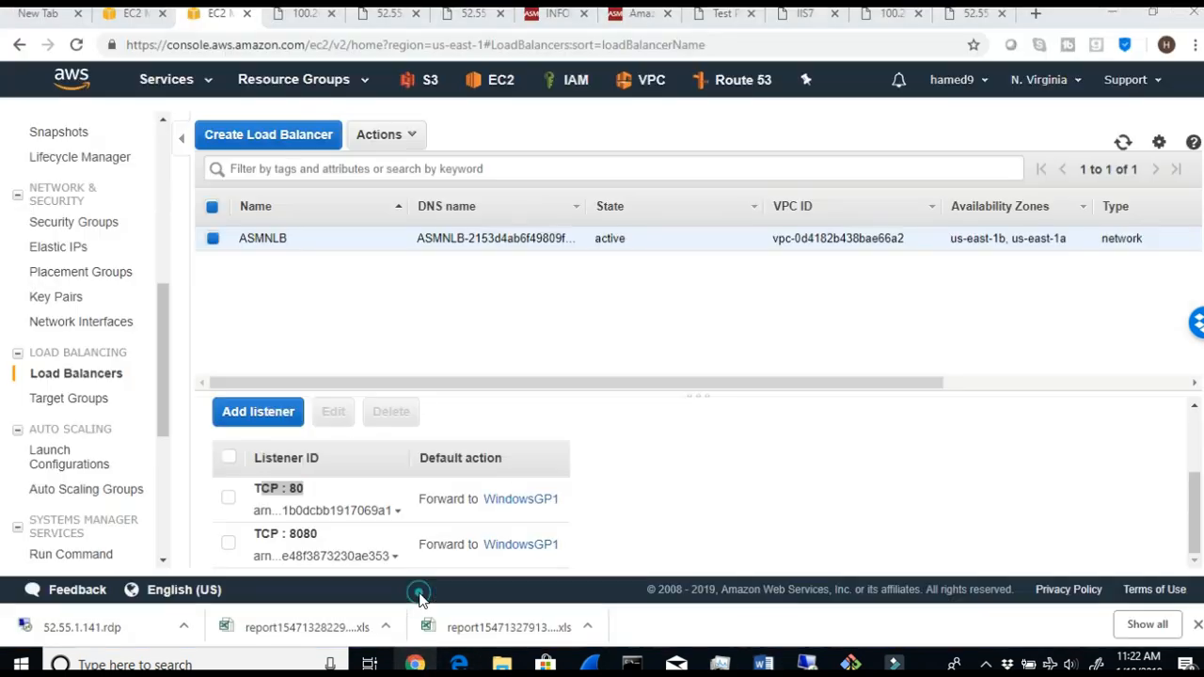
left_click(227, 497)
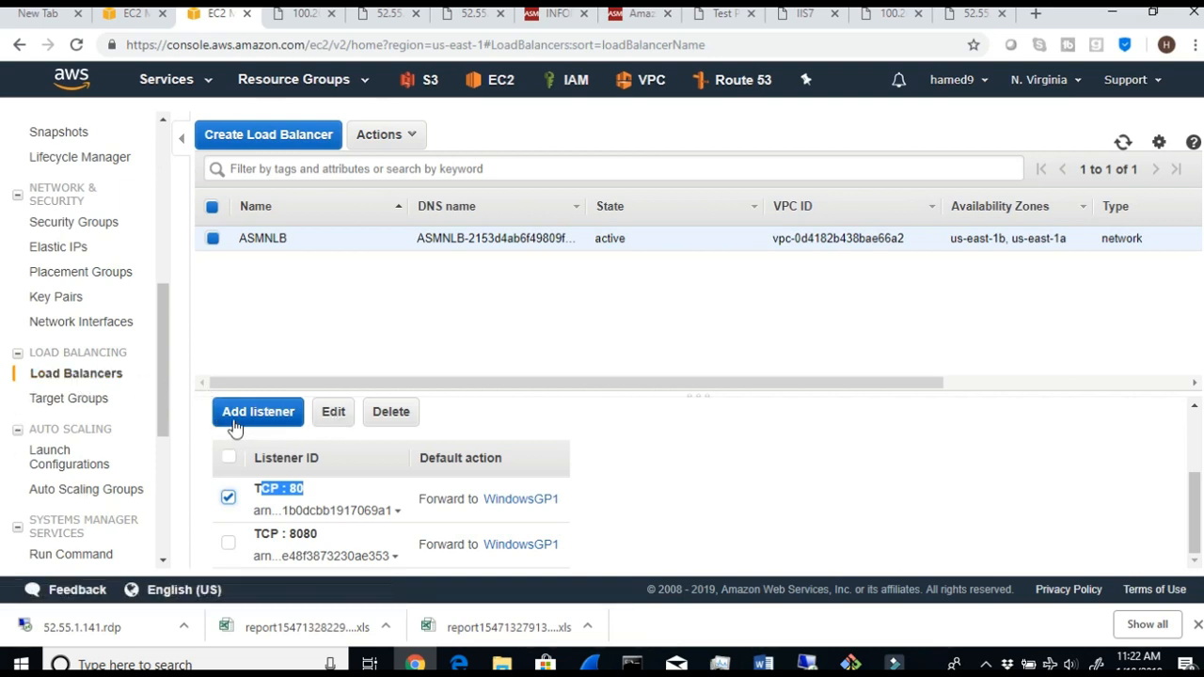
left_click(329, 414)
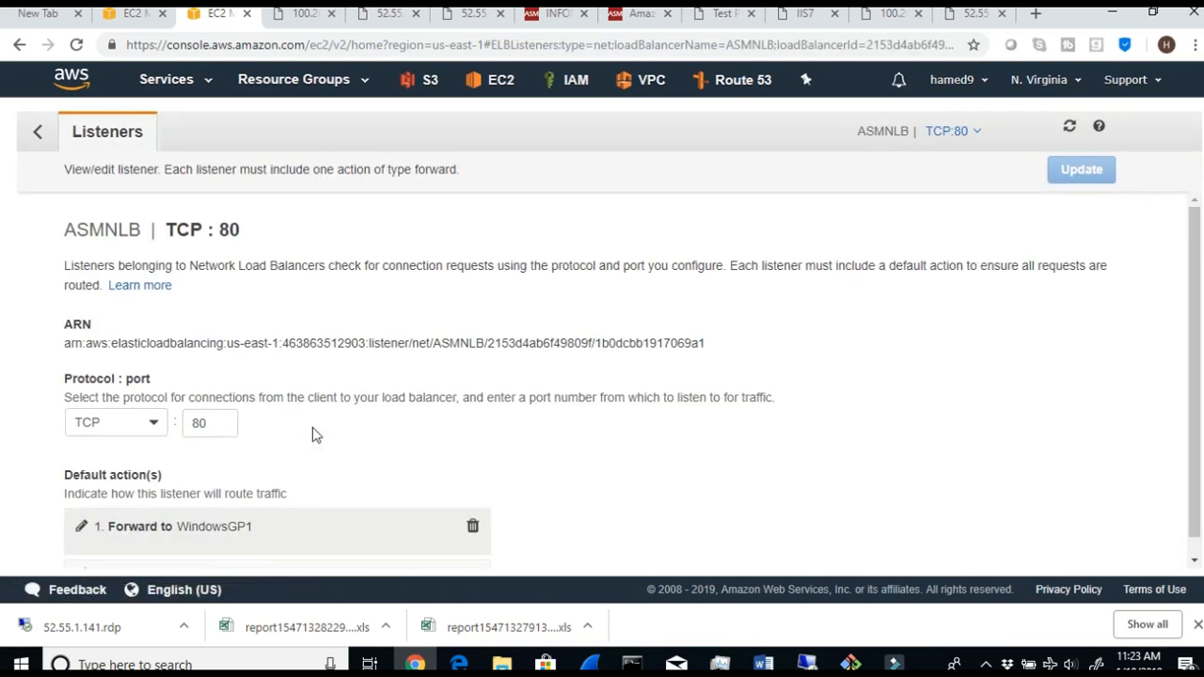
left_click(226, 426)
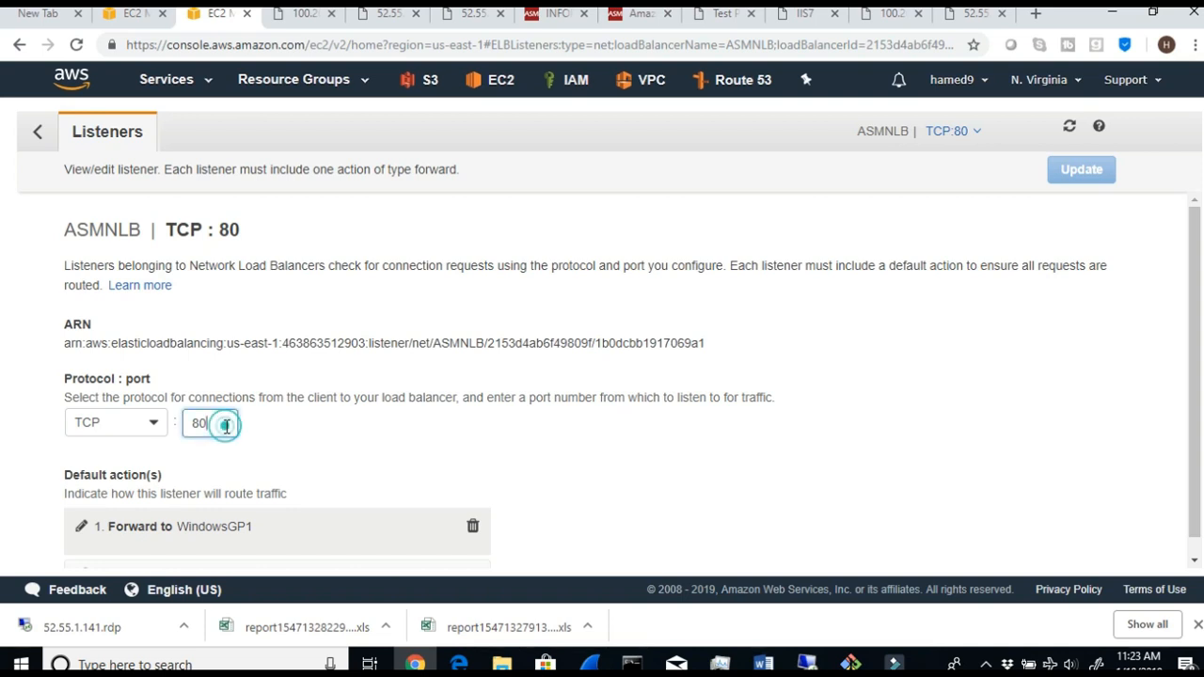
type("8")
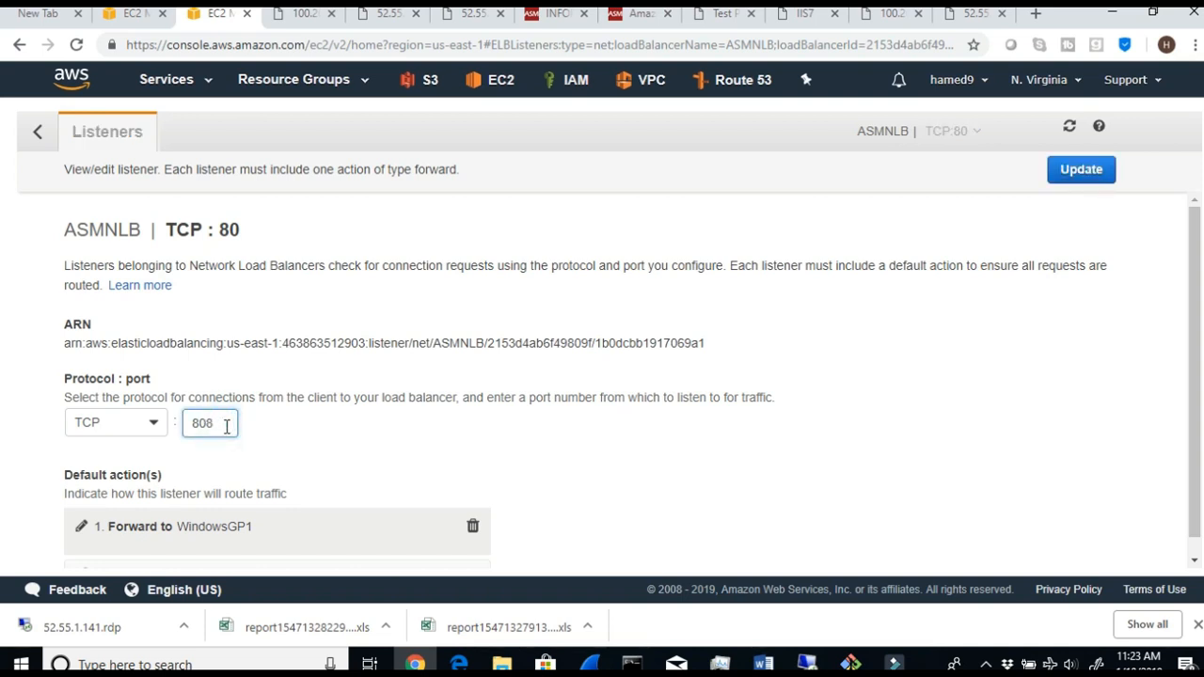
left_click(38, 133)
left_click(406, 217)
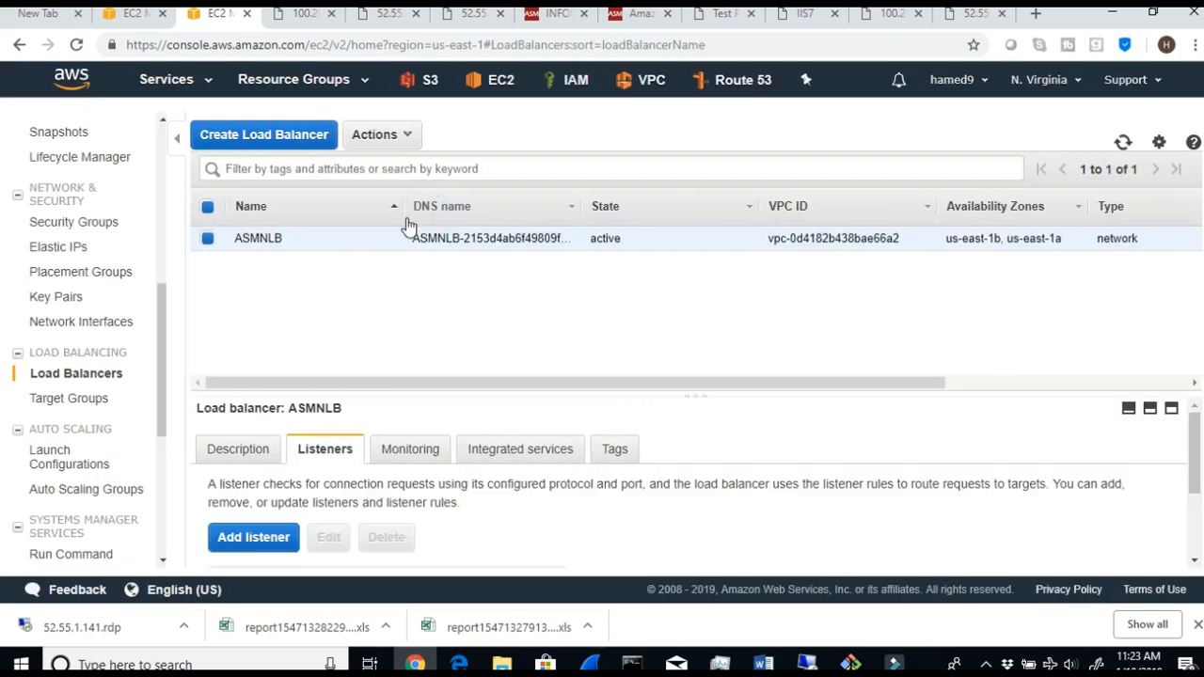
- Open ASMNLB's TCP : 80 listener for editing and remove its default action forwarding to WindowsGP1
scroll(451, 543, "down", 3)
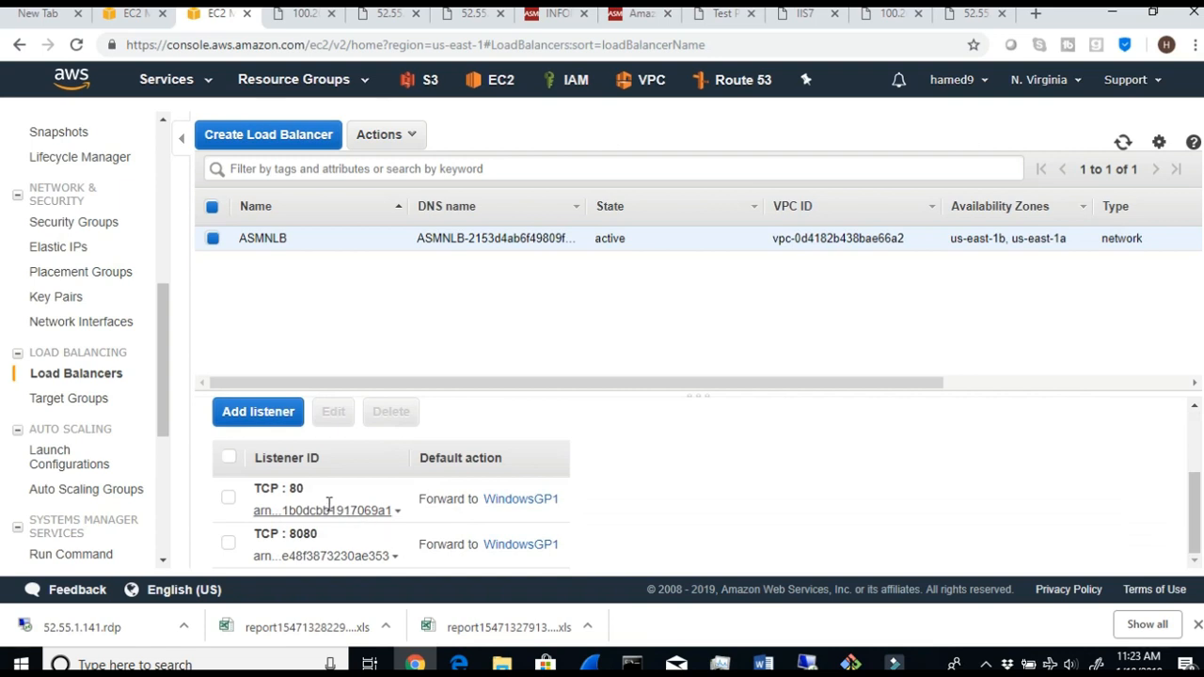
left_click_drag(313, 496, 284, 487)
left_click(229, 499)
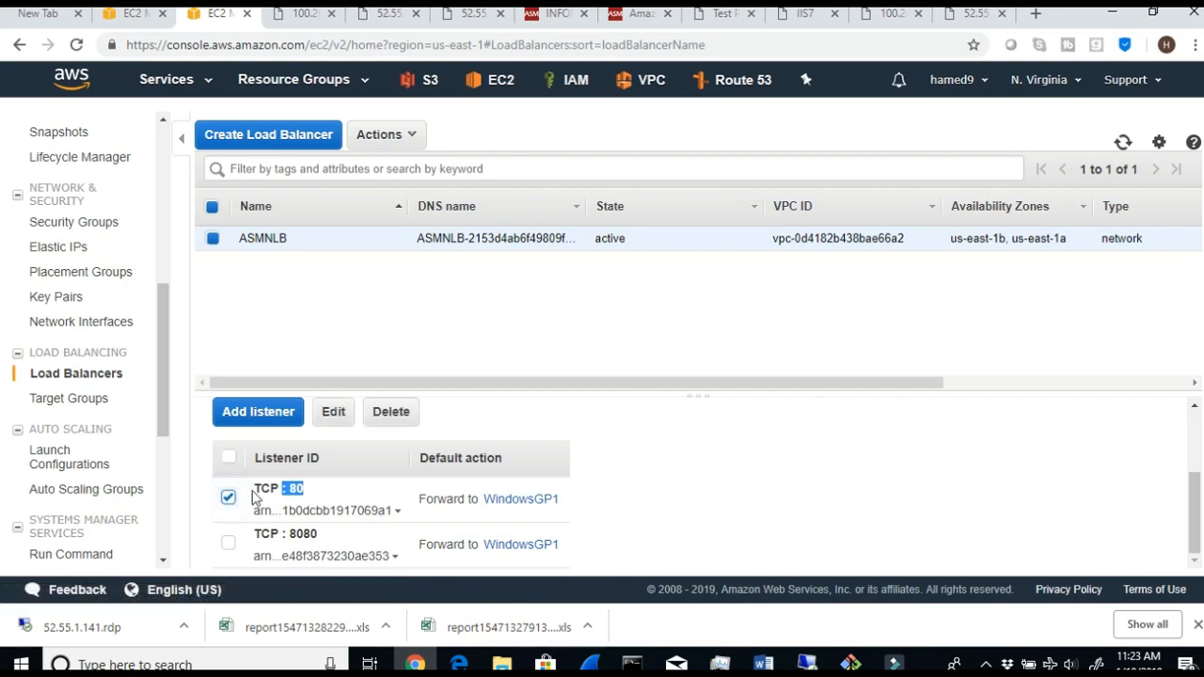
left_click(334, 410)
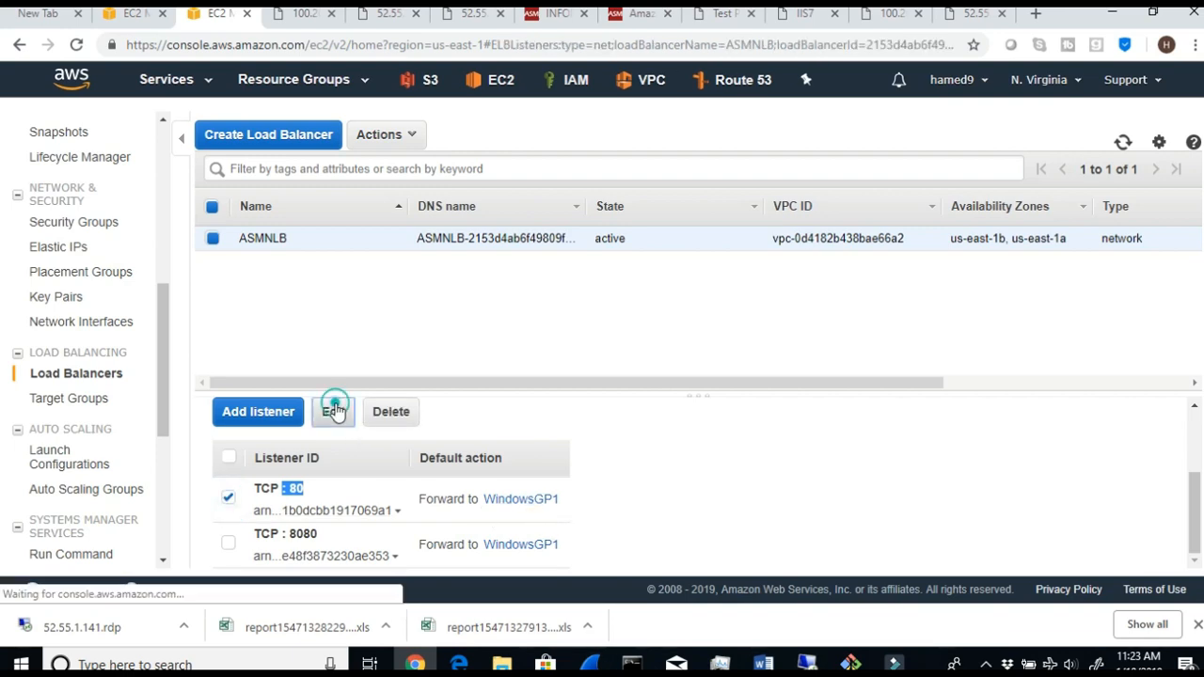
scroll(337, 404, "down", 1)
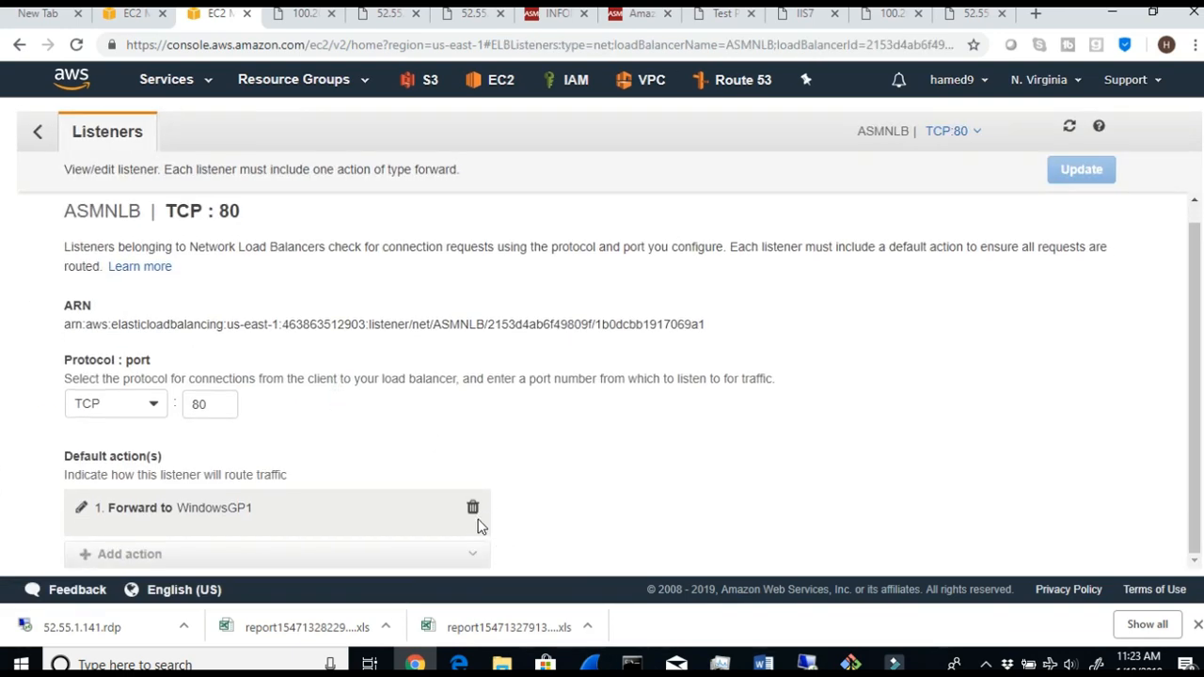
left_click(472, 508)
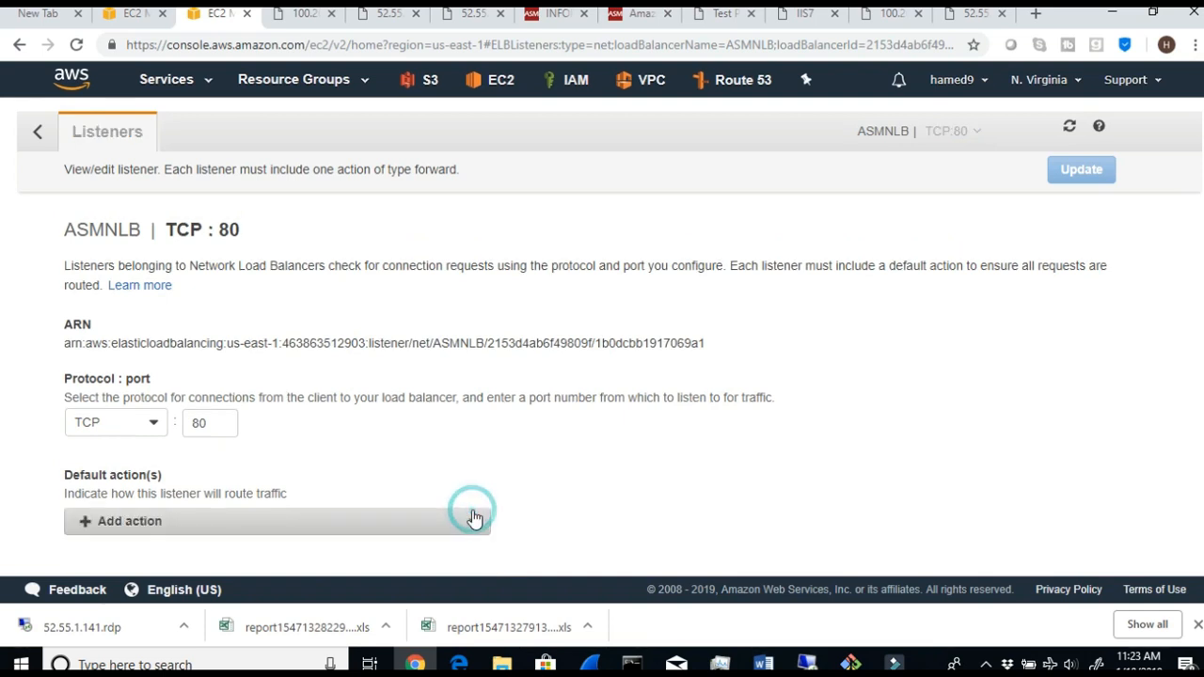
- Add a default action forwarding the TCP : 80 listener to LinuxGP2, update it and return to ASMNLB's listener list
left_click(94, 523)
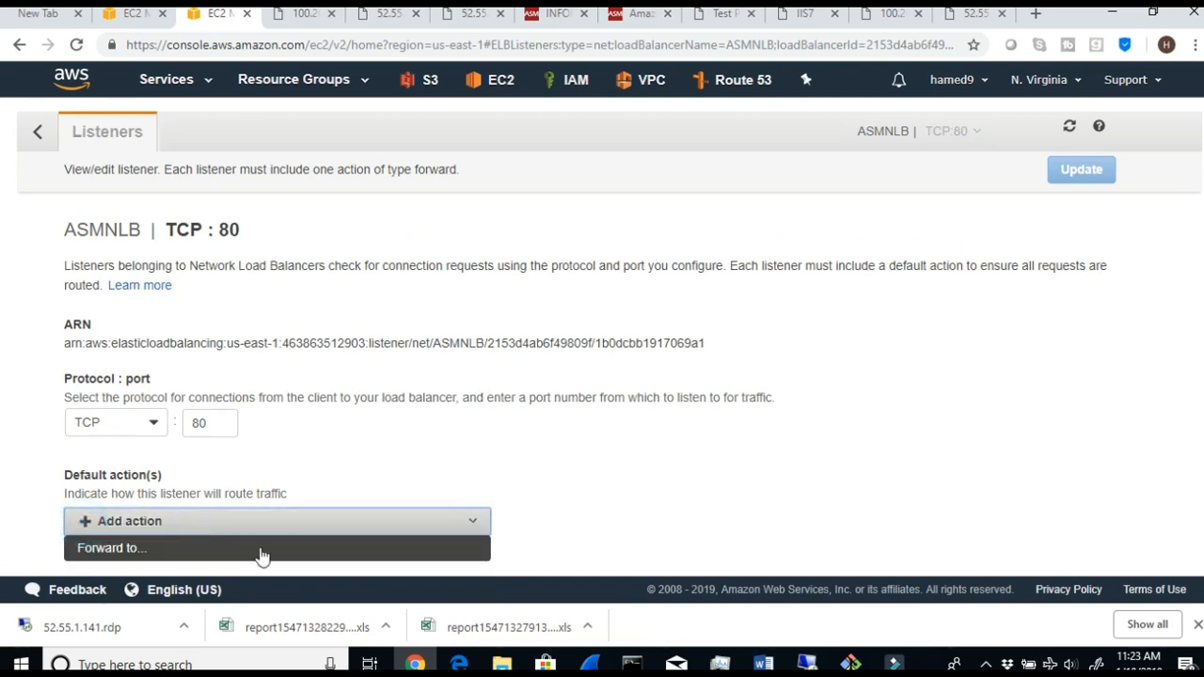
left_click(355, 548)
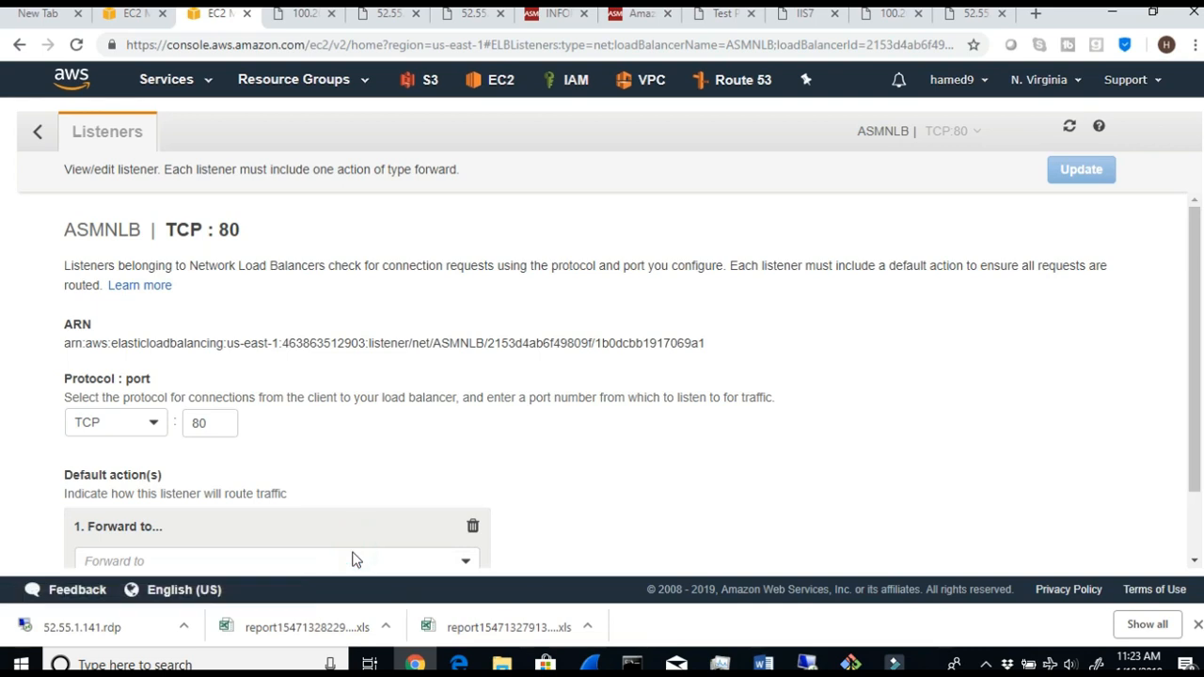
scroll(352, 559, "down", 1)
left_click(466, 482)
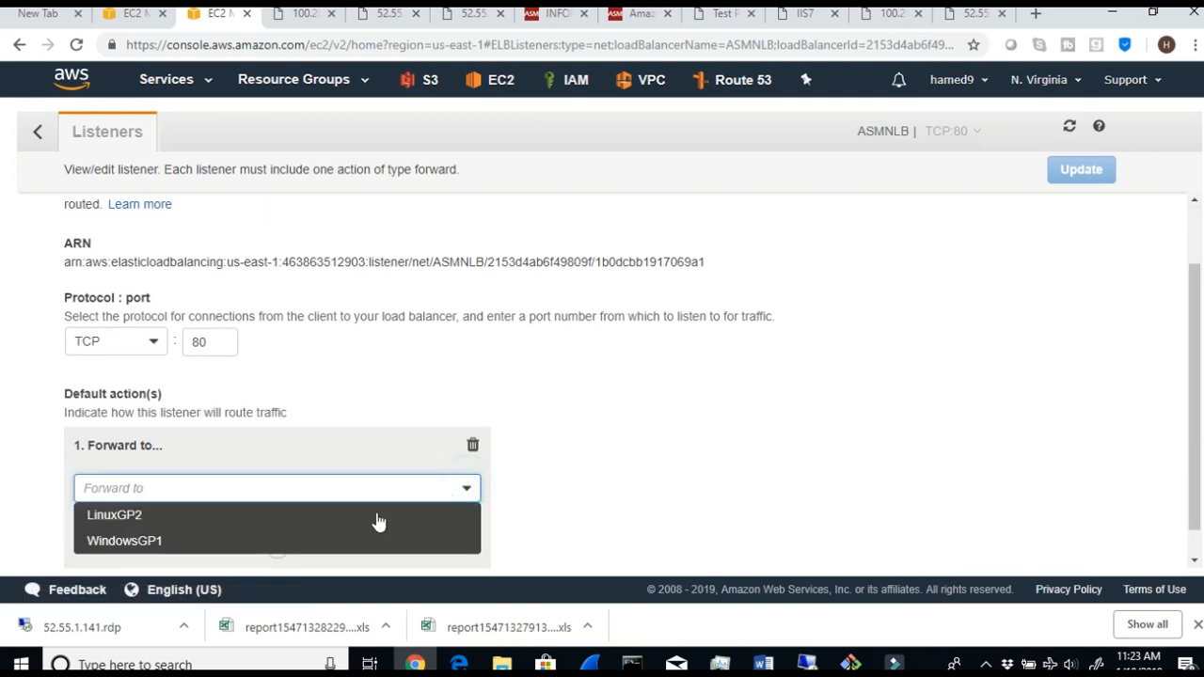
left_click(336, 515)
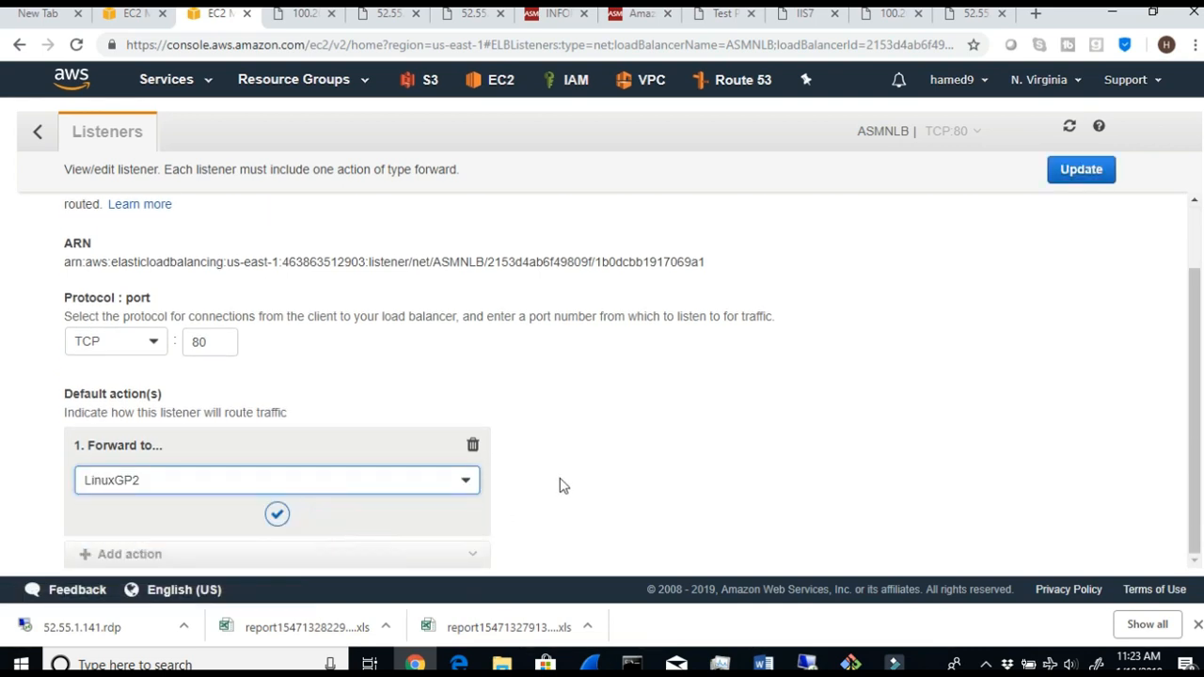
left_click(1081, 179)
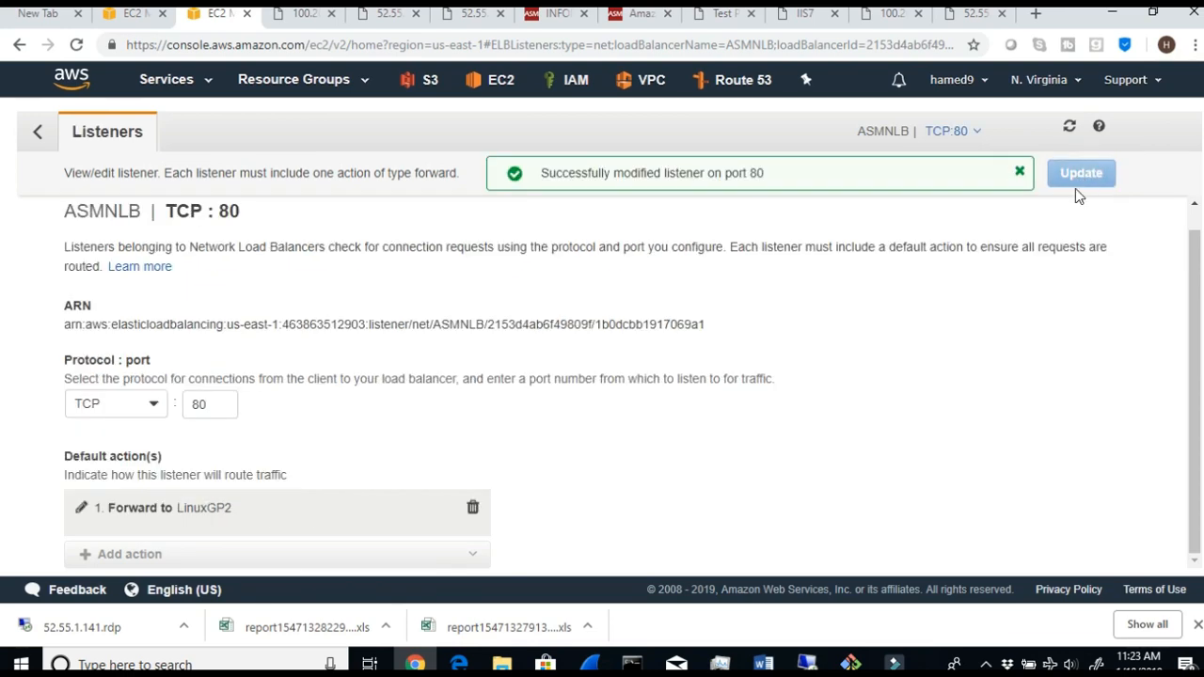
left_click(37, 138)
scroll(443, 502, "down", 3)
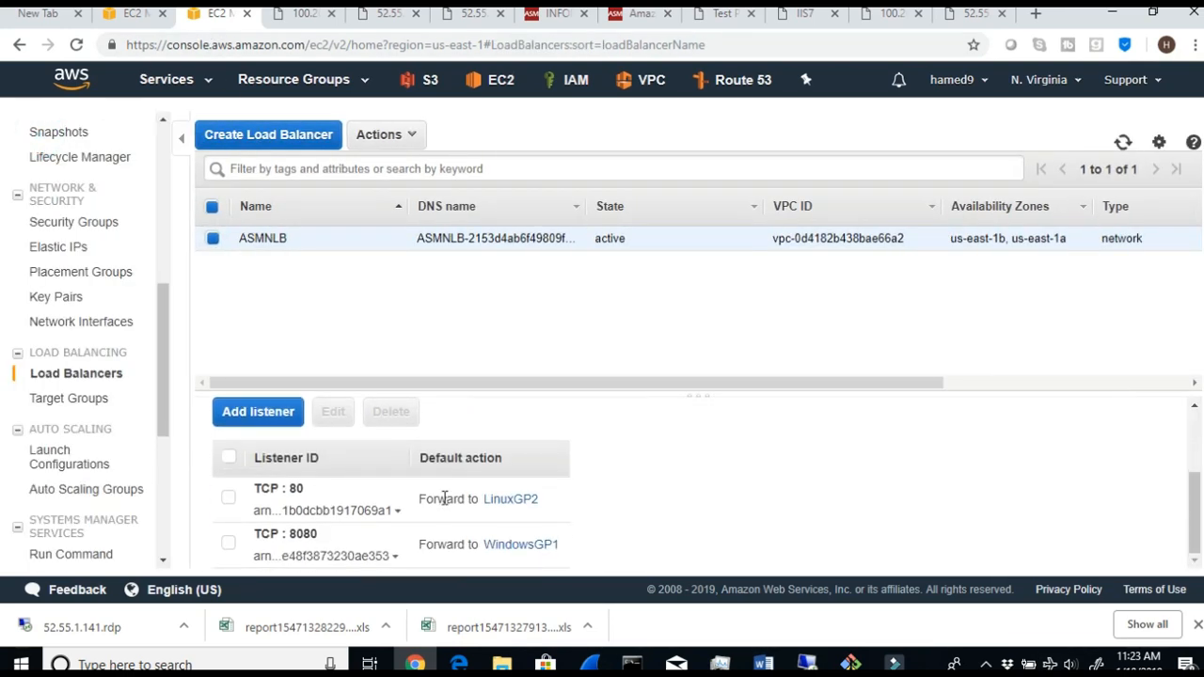
- Check ASMNLB's listener list for the target groups that TCP : 80 and TCP : 8080 forward to
left_click_drag(305, 495, 274, 492)
left_click_drag(552, 501, 483, 501)
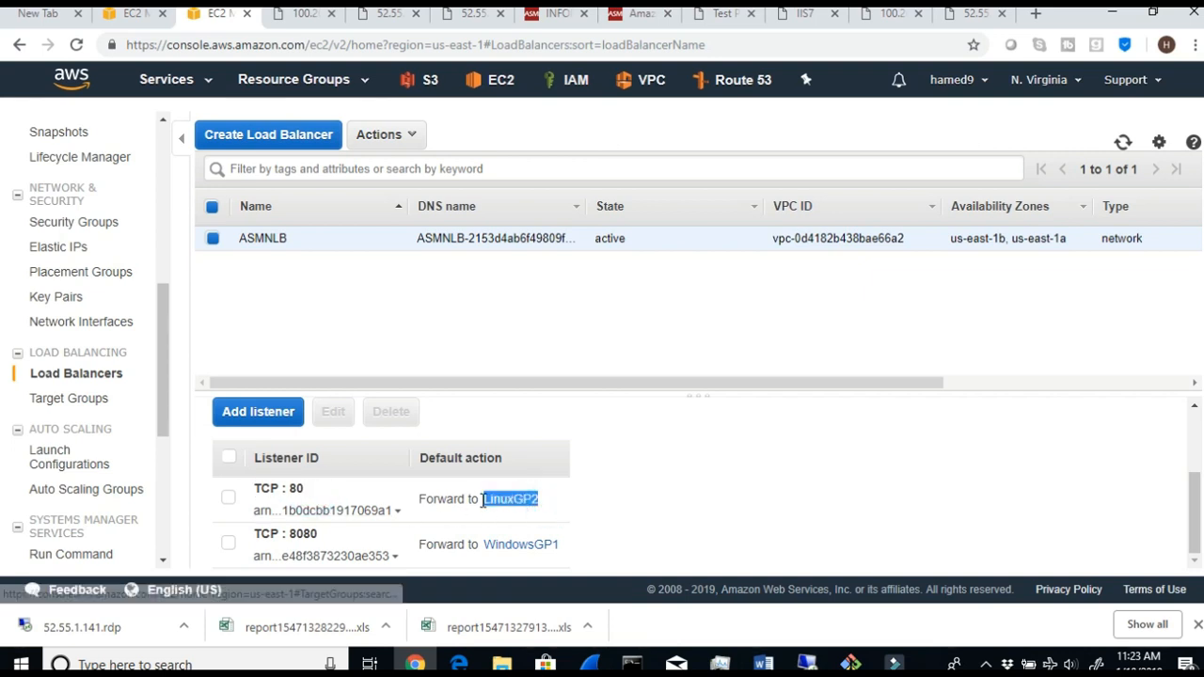
left_click(320, 531)
left_click_drag(320, 533, 287, 532)
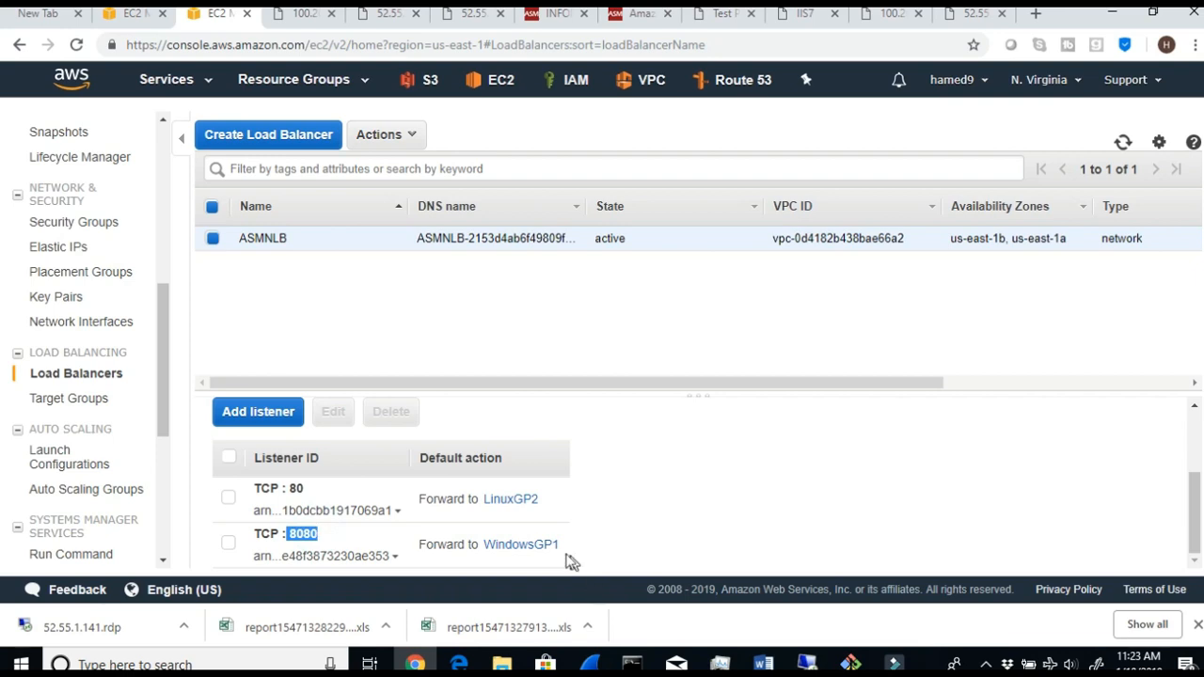
scroll(546, 555, "up", 3)
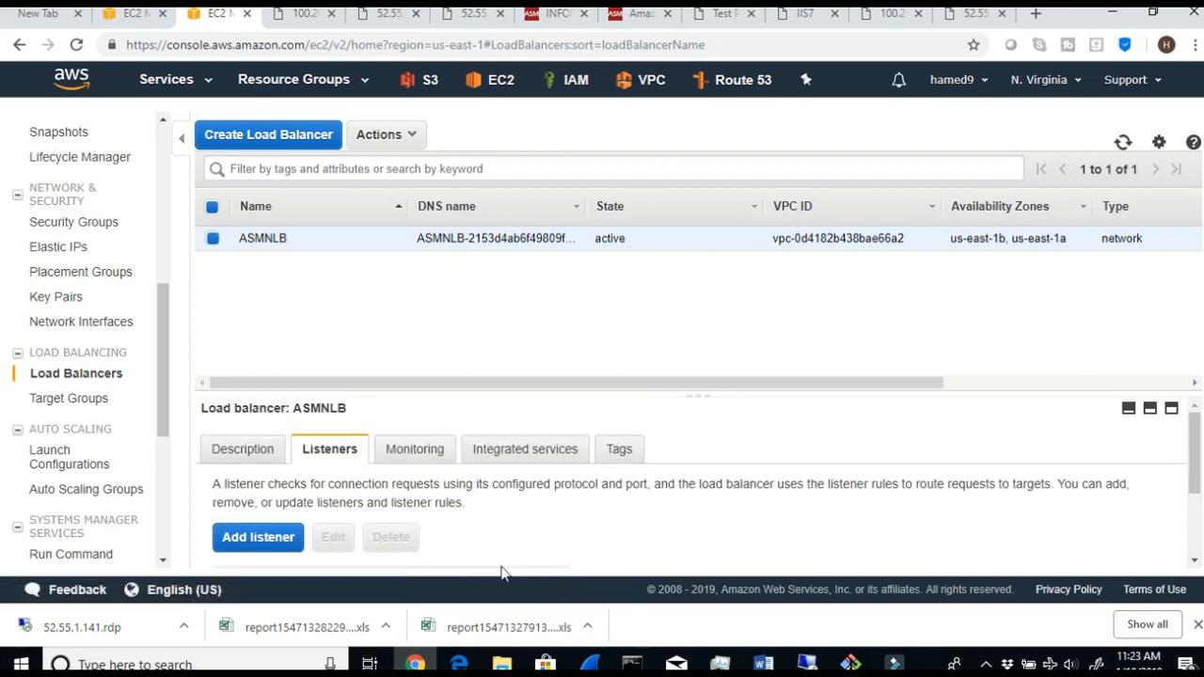
scroll(500, 570, "down", 3)
- Switch to the Word lab guide, read Steps 18 and 19 on listener routing and target health, and return to the EC2 console in Chrome
left_click(763, 663)
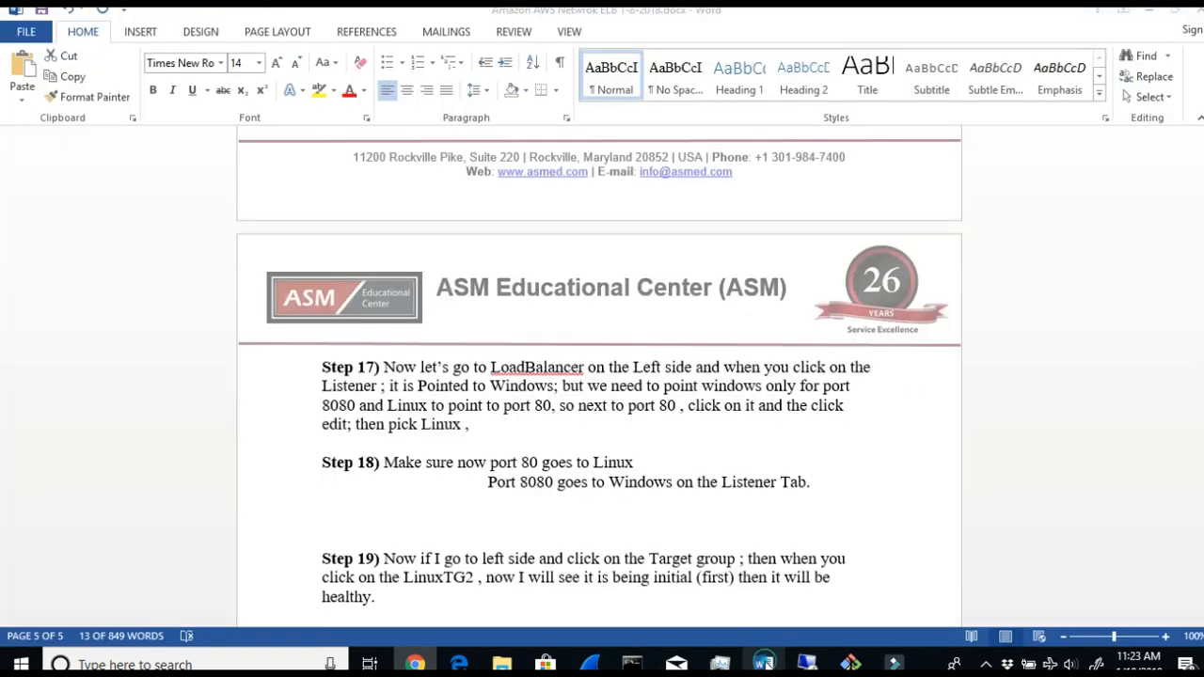
left_click_drag(383, 462, 676, 481)
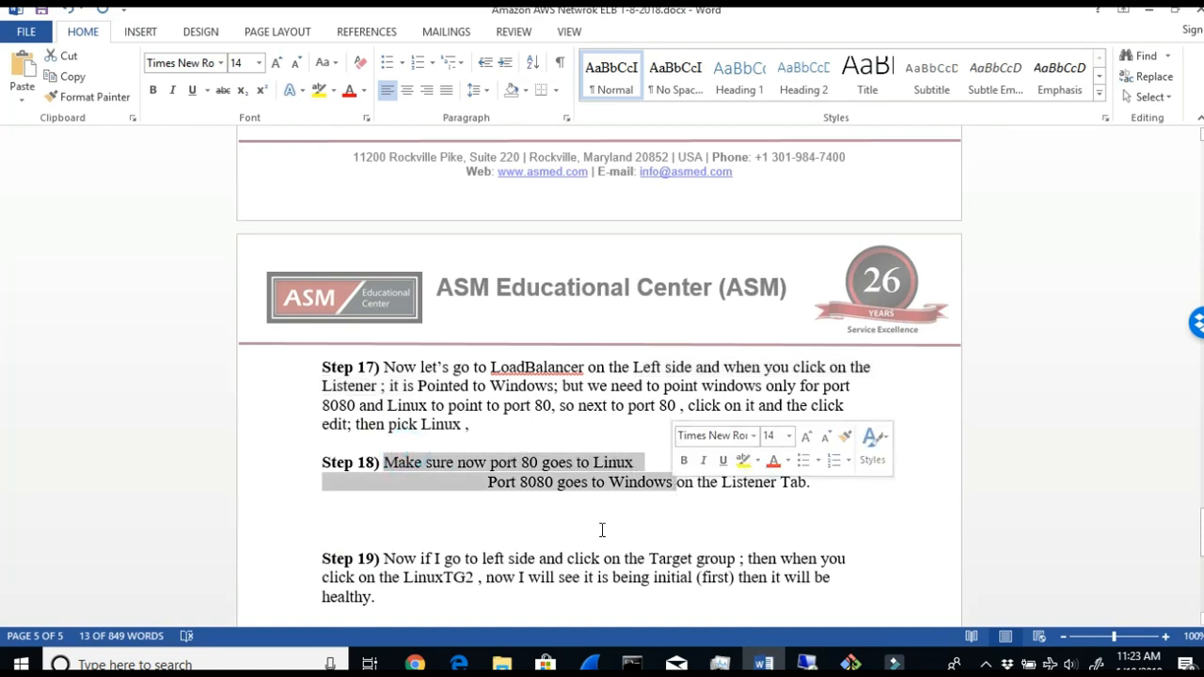
left_click_drag(419, 558, 824, 570)
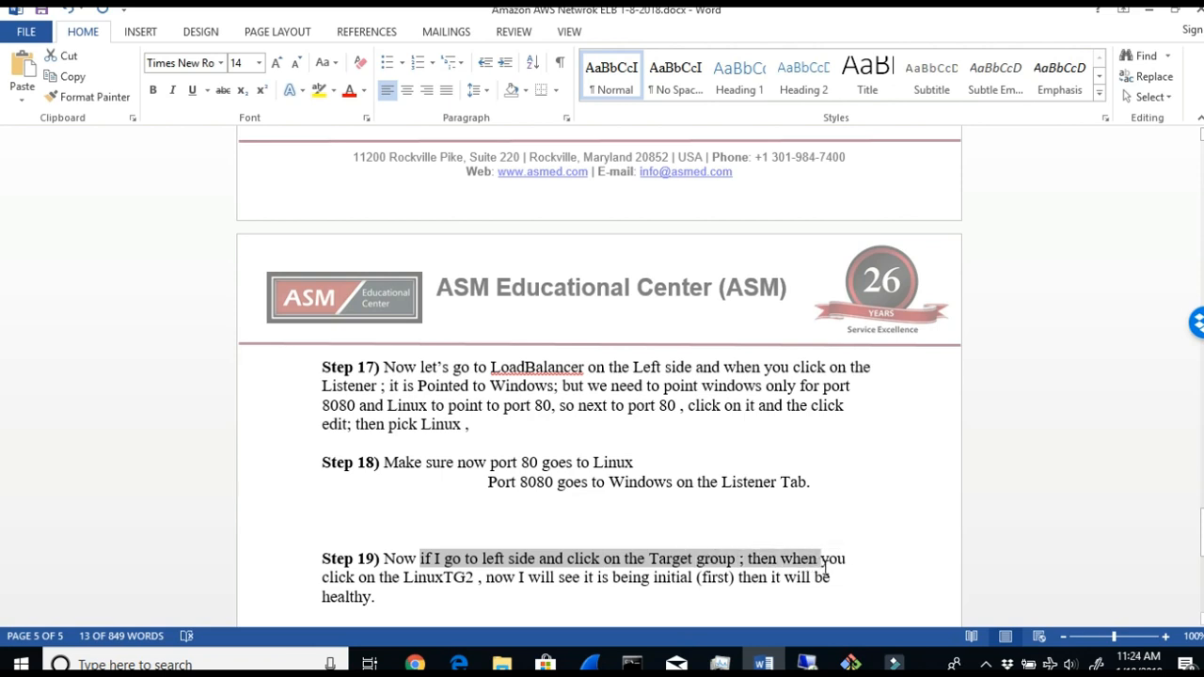
mouse_move(519, 577)
left_mouse_down()
mouse_move(736, 578)
mouse_move(801, 617)
left_mouse_up()
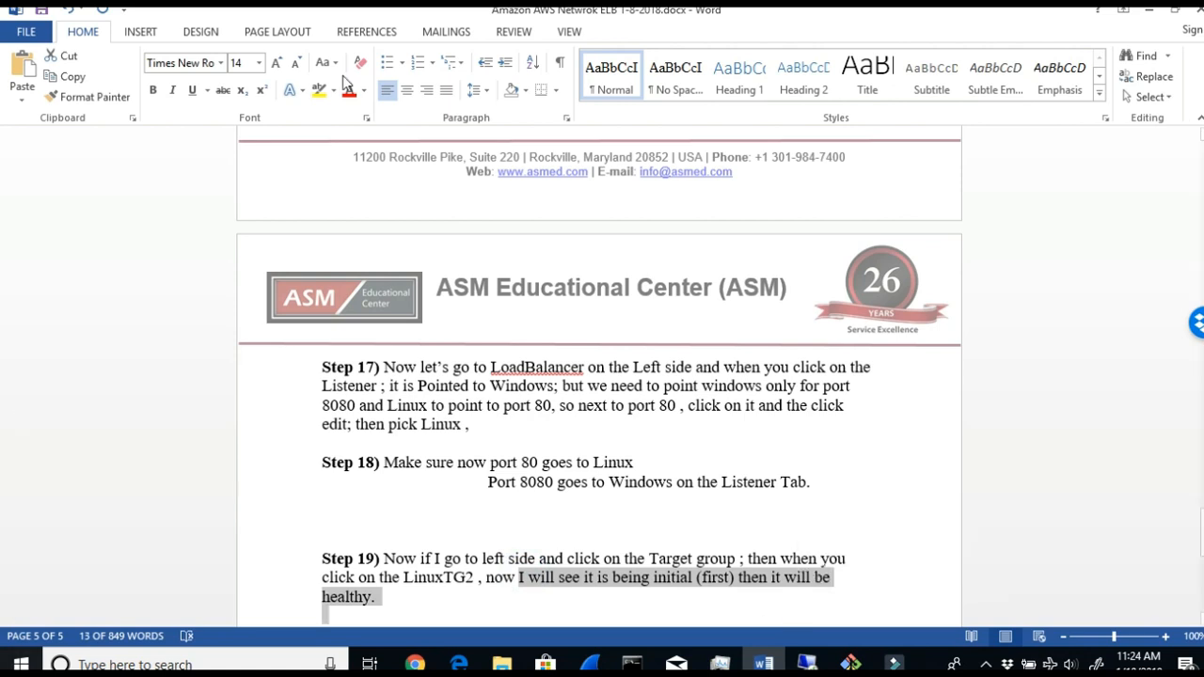
left_click_drag(641, 558, 730, 561)
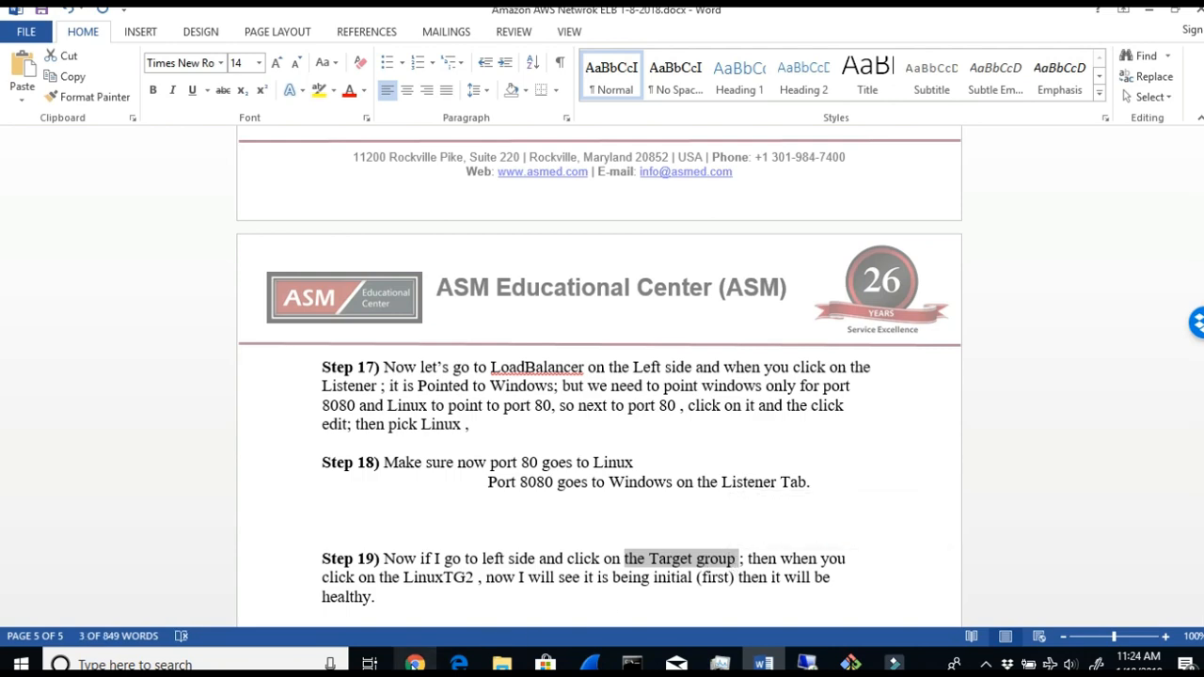
mouse_move(415, 664)
left_click(384, 594)
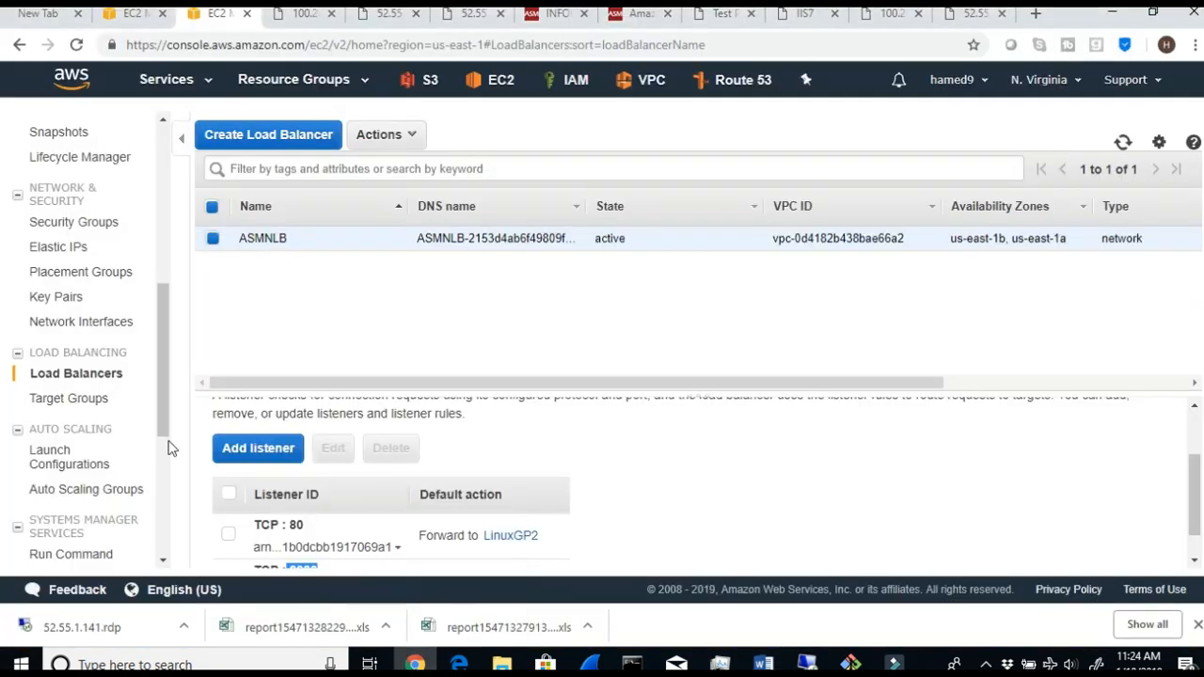
- Open the target groups list and check which load balancer LinuxGP2 is associated with in its description
left_click(58, 389)
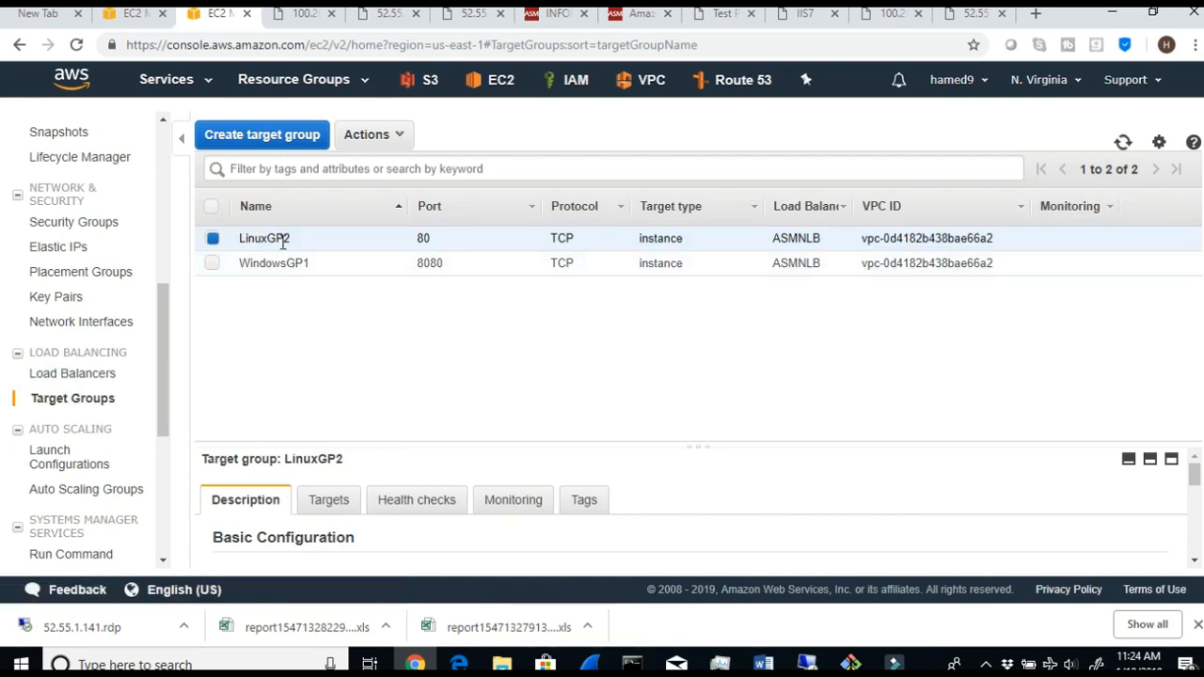
left_click_drag(291, 240, 248, 241)
scroll(254, 508, "down", 5)
scroll(567, 555, "down", 2)
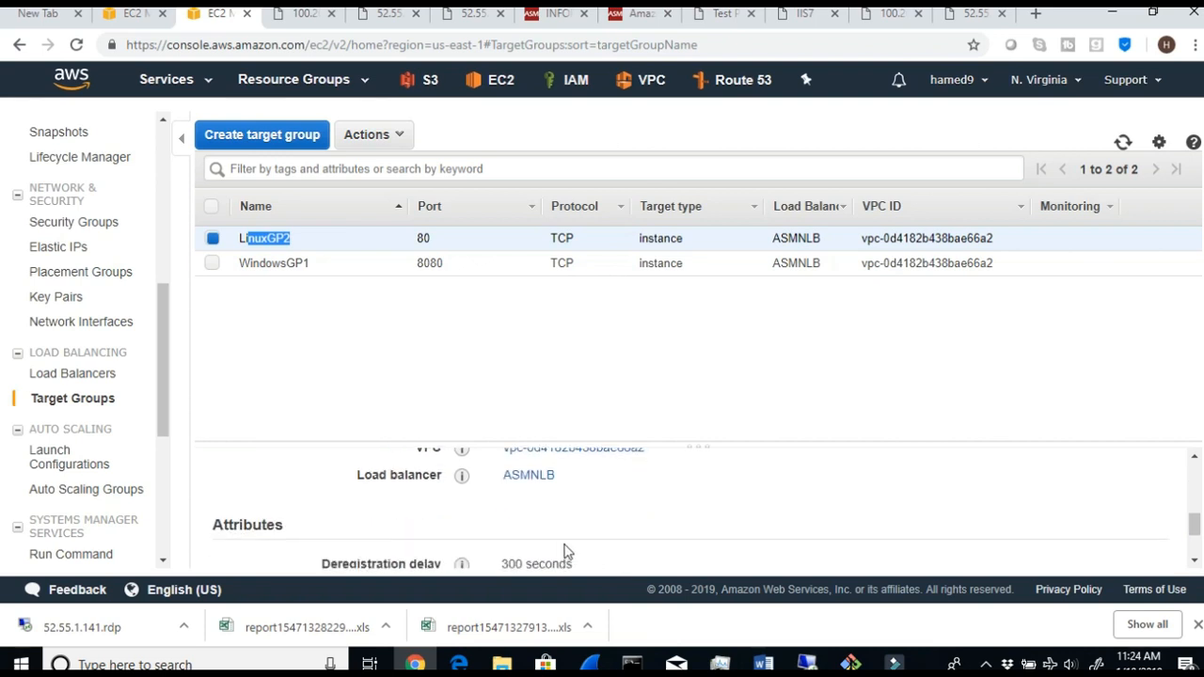
left_click_drag(578, 487, 503, 475)
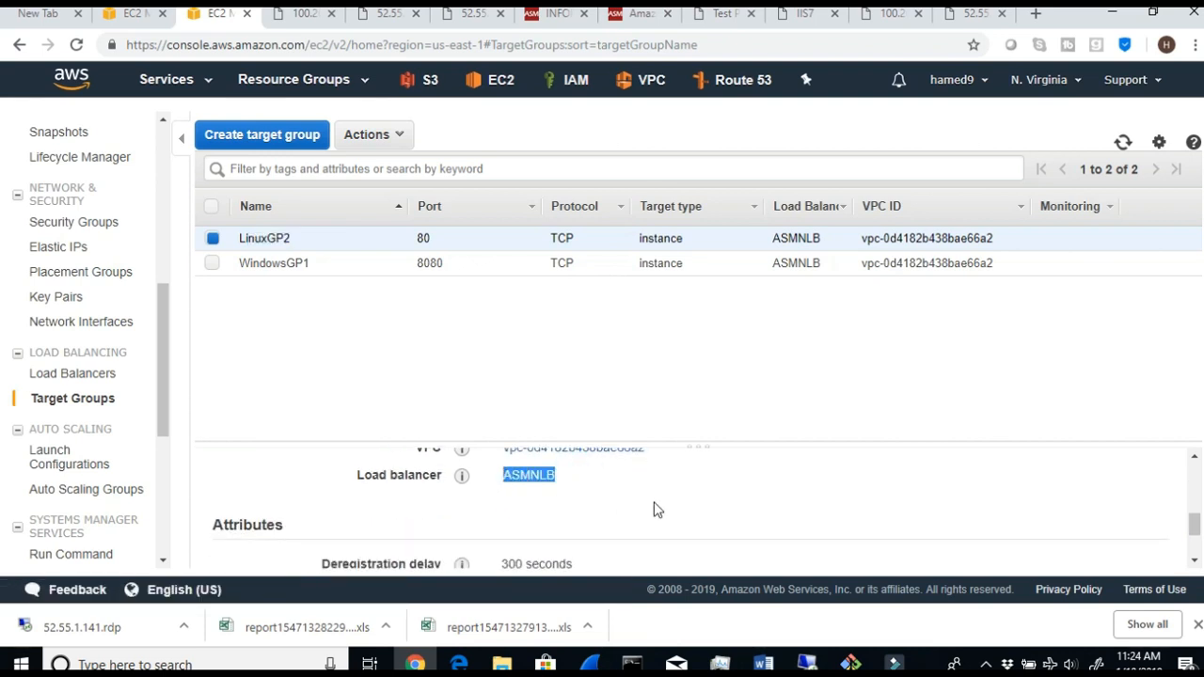
scroll(655, 508, "up", 7)
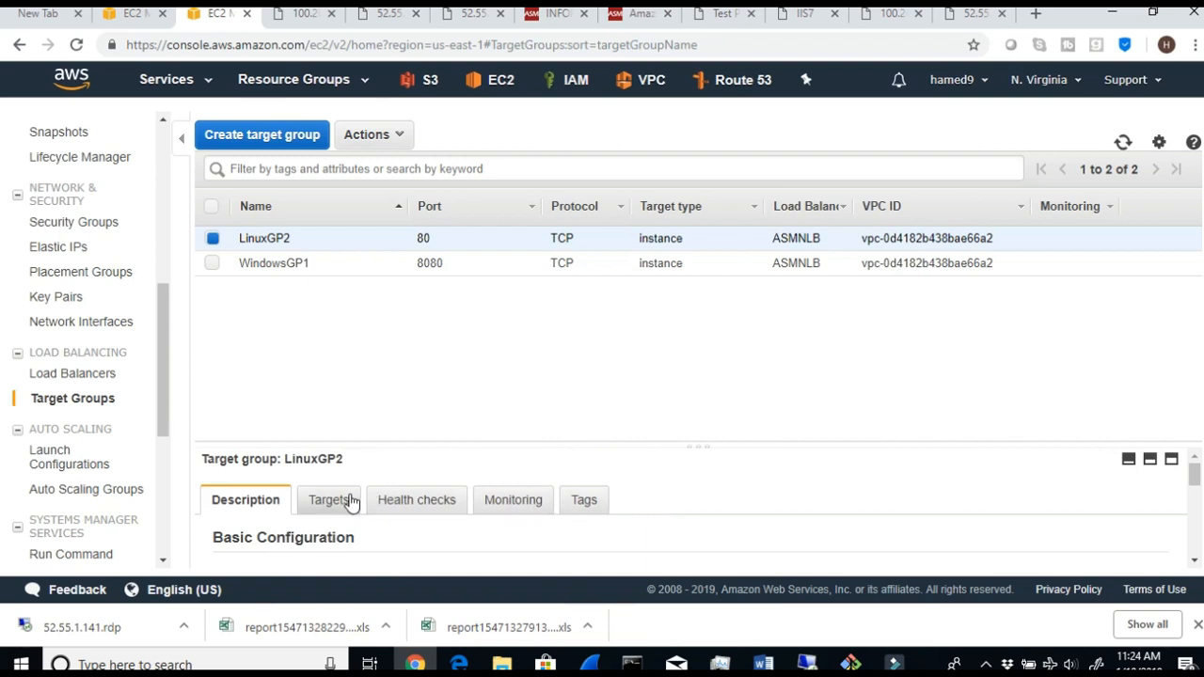
- Examine LinuxGP2's registered targets, their status and the Availability Zone health
left_click(348, 501)
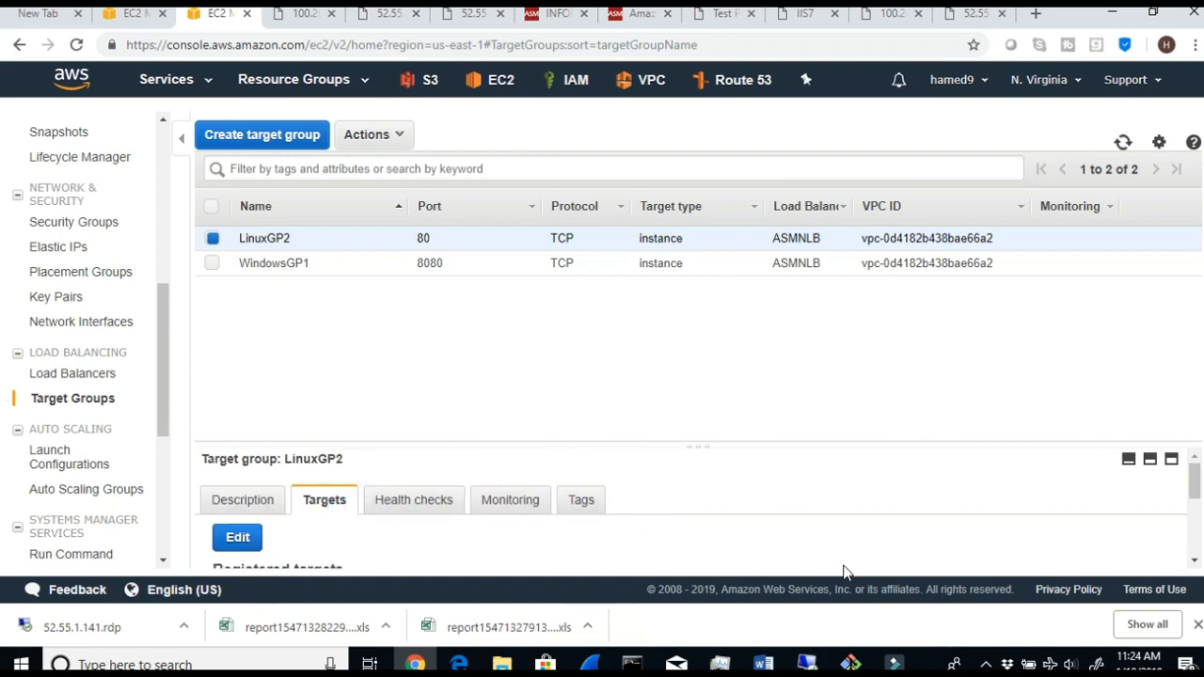
scroll(840, 564, "down", 1)
mouse_move(1063, 542)
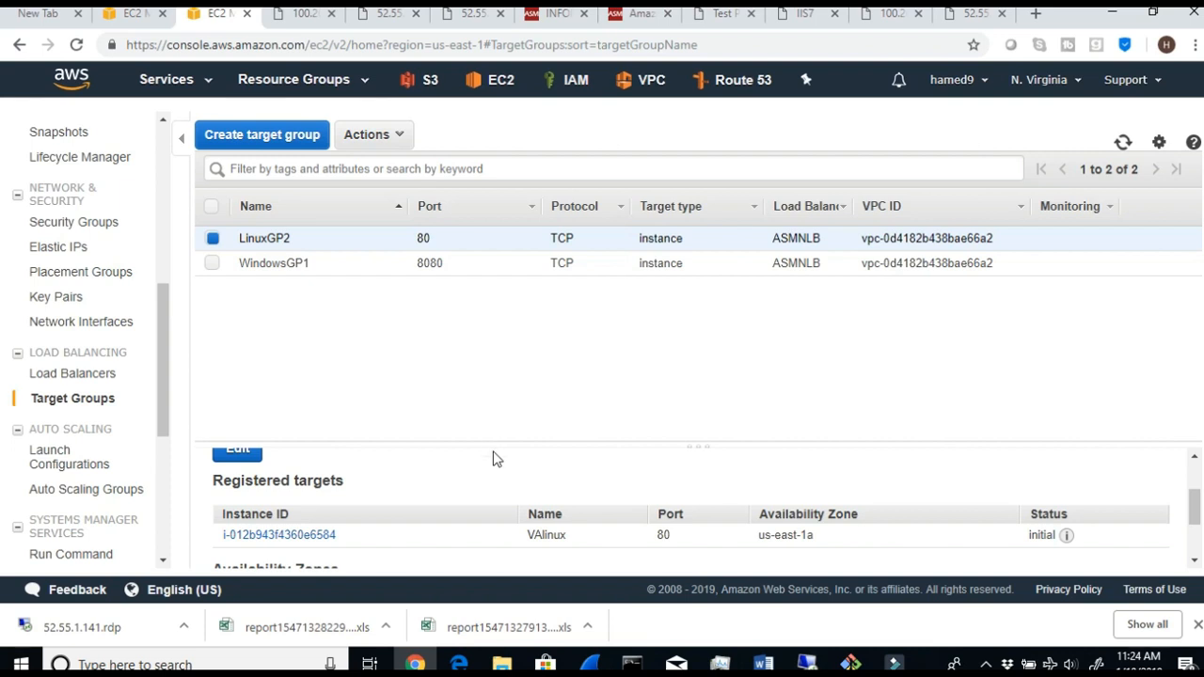
scroll(603, 533, "down", 2)
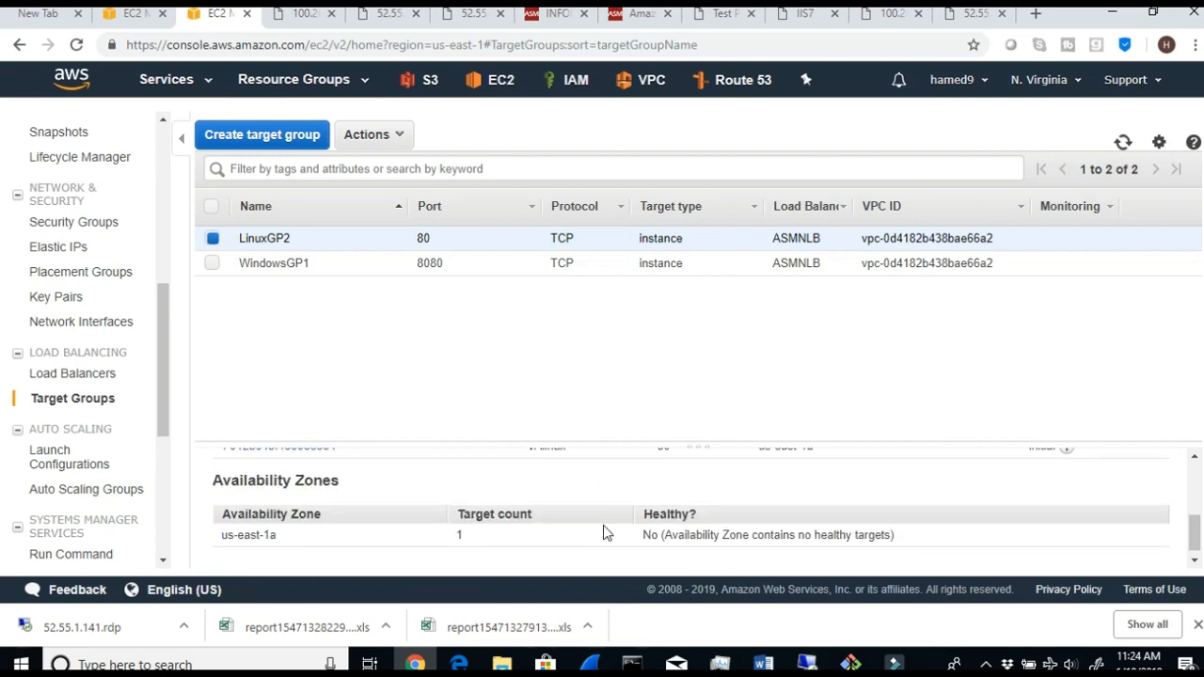
scroll(603, 533, "up", 4)
- Review LinuxGP2's health check settings, including protocol, path, port and thresholds
left_click(414, 499)
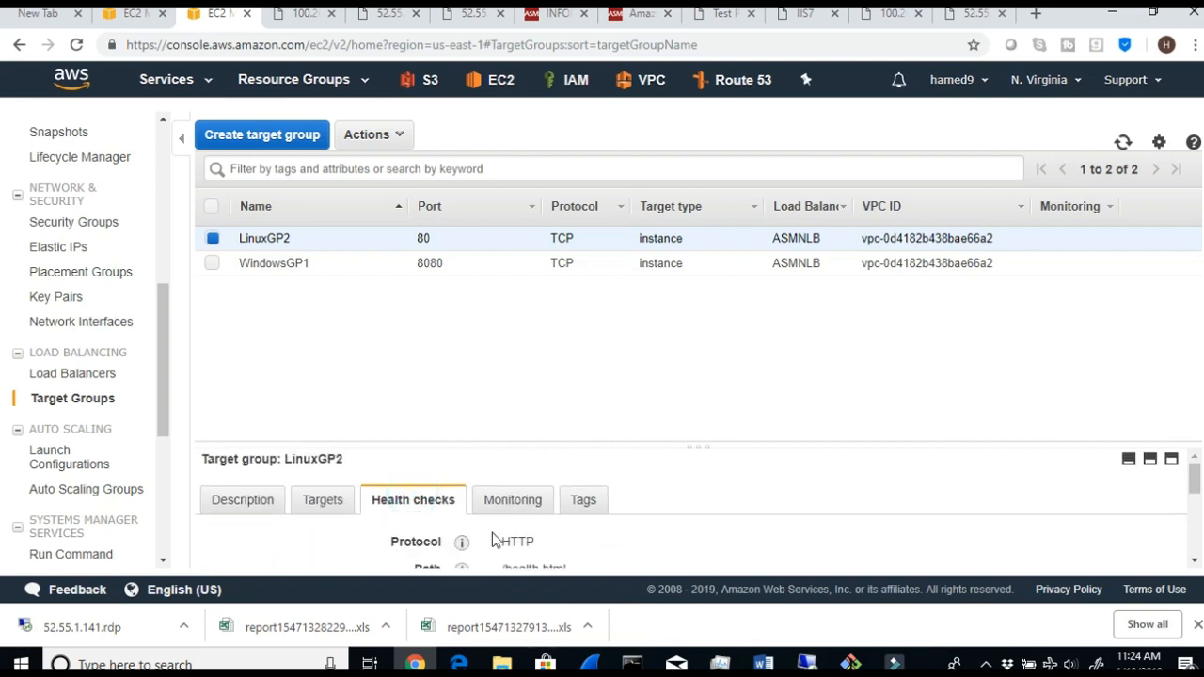
scroll(602, 562, "down", 1)
left_click_drag(567, 481, 503, 475)
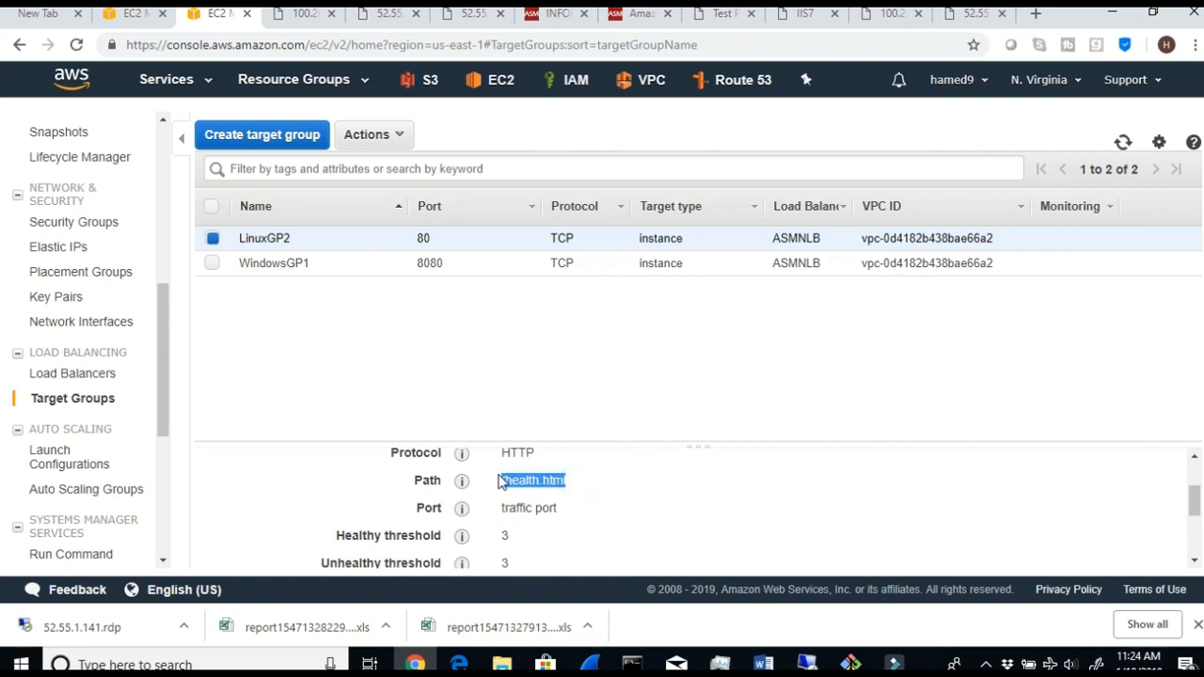
left_click_drag(540, 452, 508, 453)
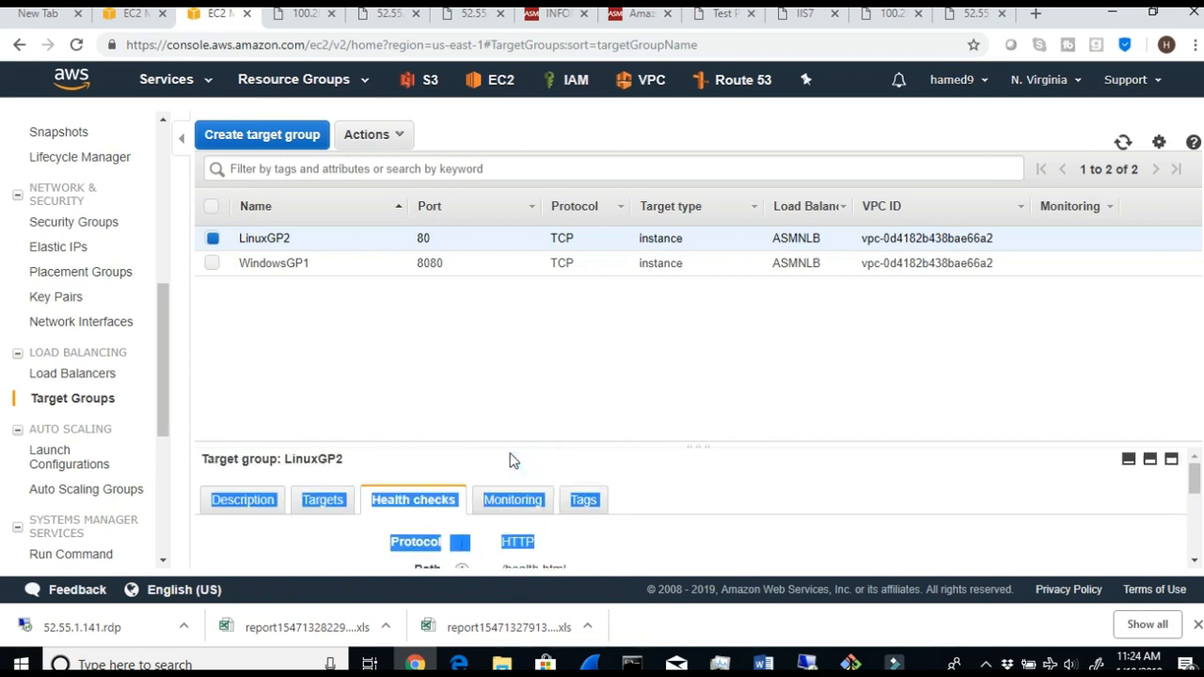
scroll(789, 544, "down", 1)
scroll(693, 519, "down", 2)
scroll(693, 518, "up", 3)
scroll(564, 515, "down", 3)
scroll(554, 484, "up", 2)
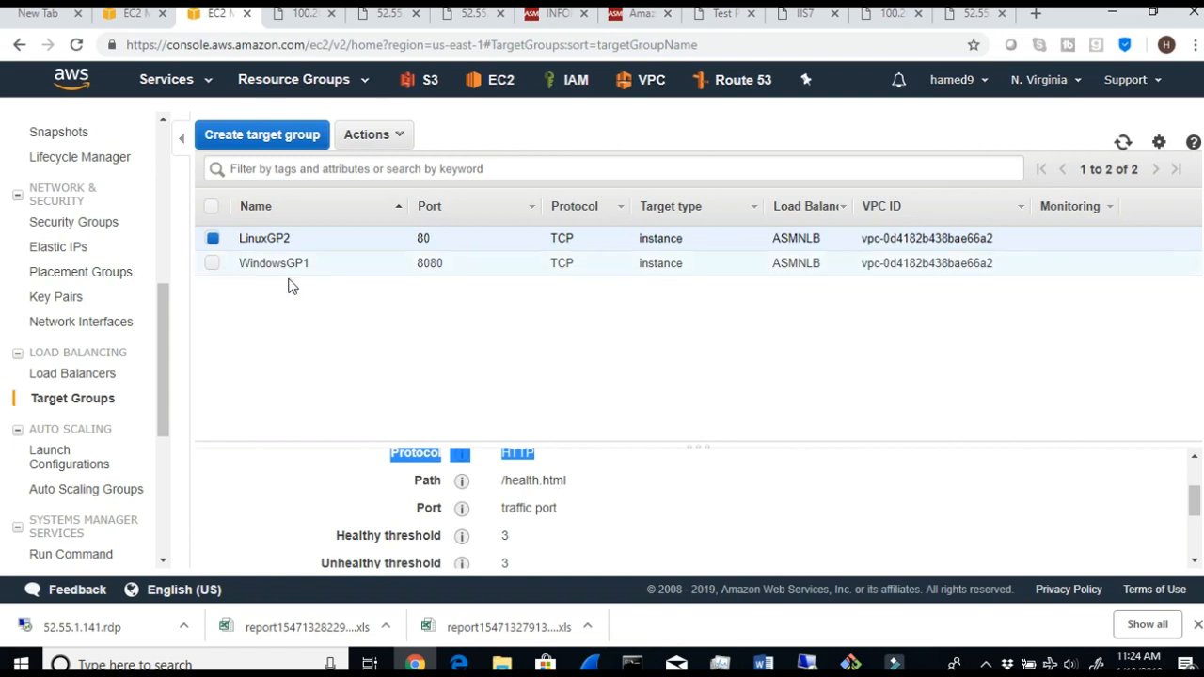
scroll(414, 559, "up", 2)
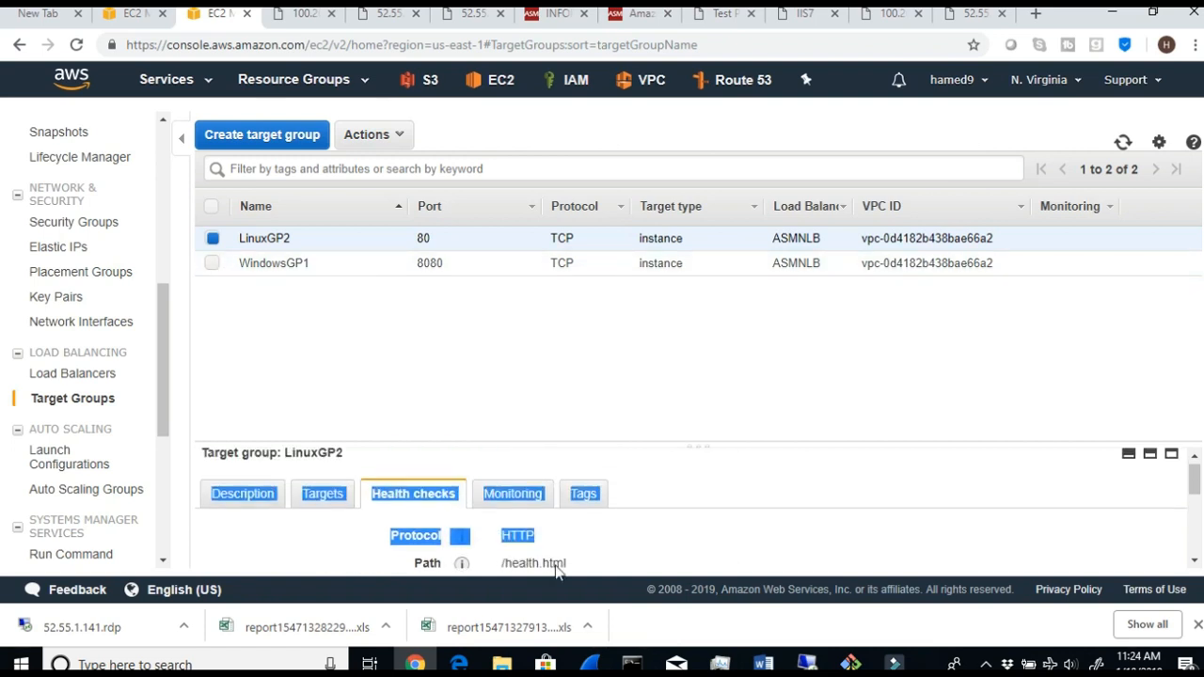
- Return to LinuxGP2's registered targets and refresh the list repeatedly to recheck the VAlinux target's status
left_click(322, 500)
scroll(1061, 515, "down", 2)
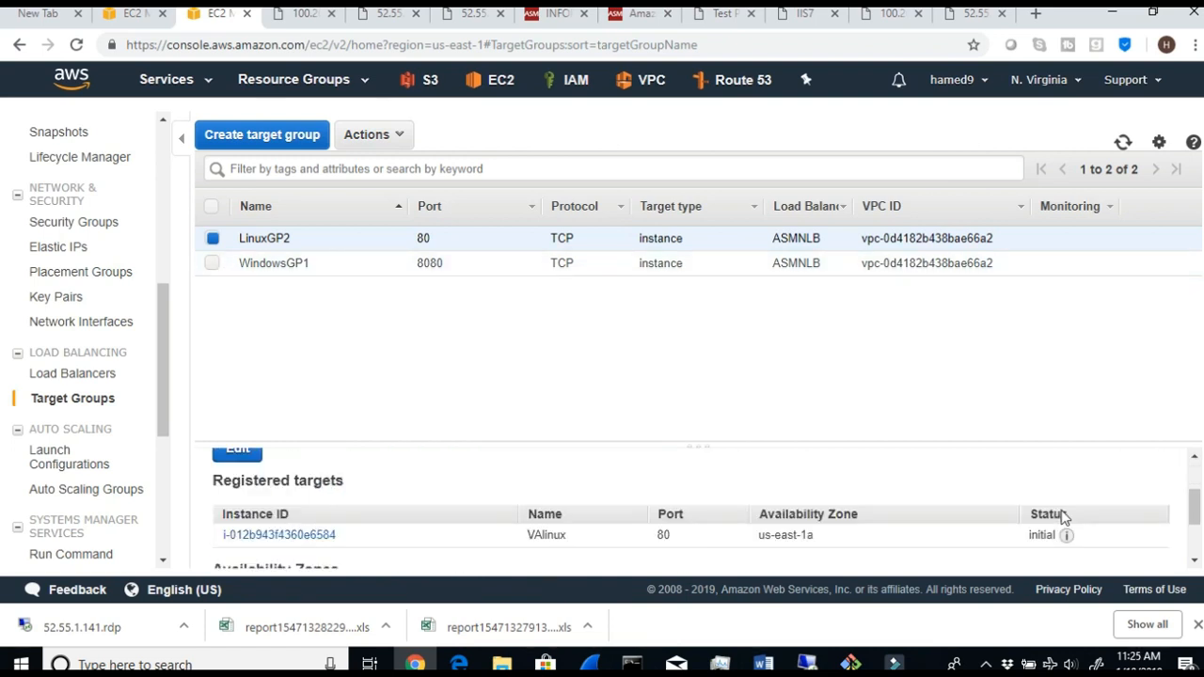
left_click(1123, 142)
left_click(1122, 143)
left_click(1123, 146)
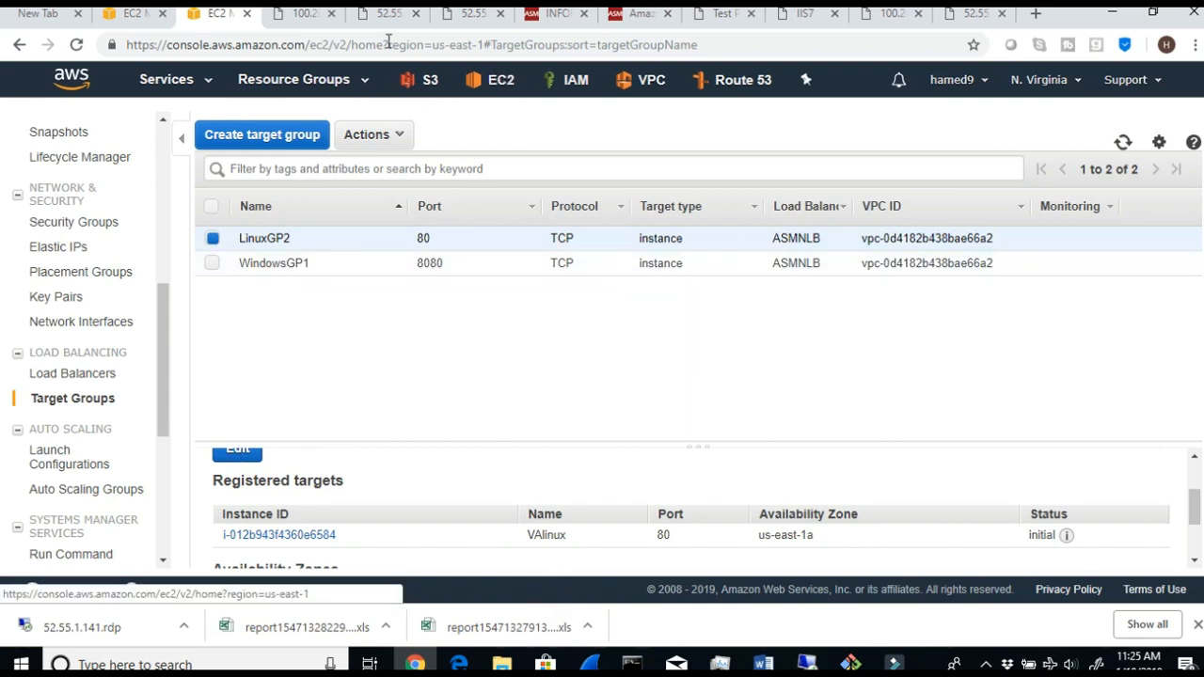
- In the other EC2 browser tab, select only the LinuxGP2 target group and view its health check settings
left_click(139, 13)
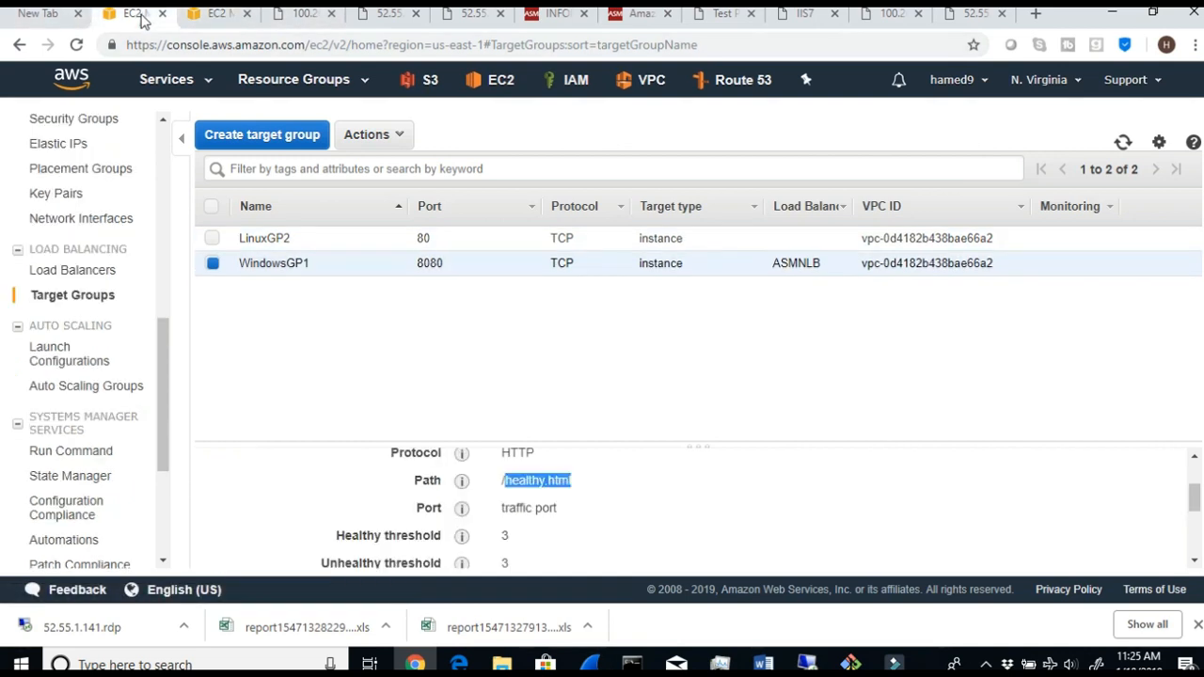
left_click(212, 239)
left_click(214, 264)
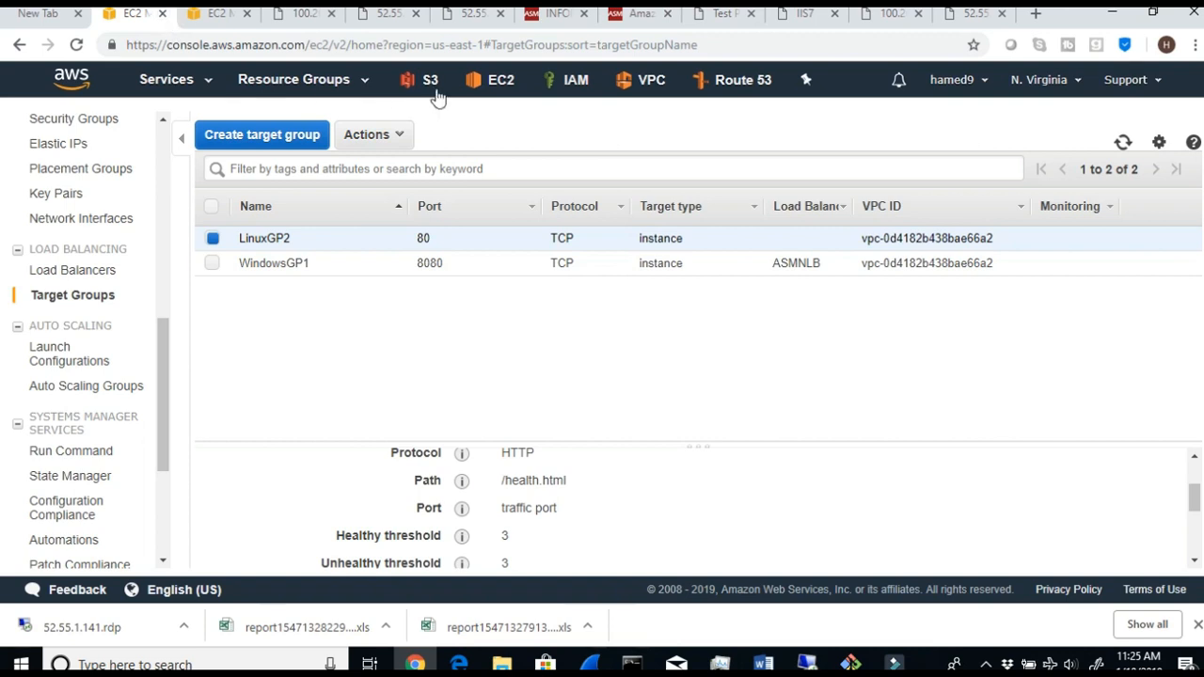
- Open the EC2 dashboard in a new browser tab and close the outdated target groups tab
right_click(480, 83)
left_click(540, 95)
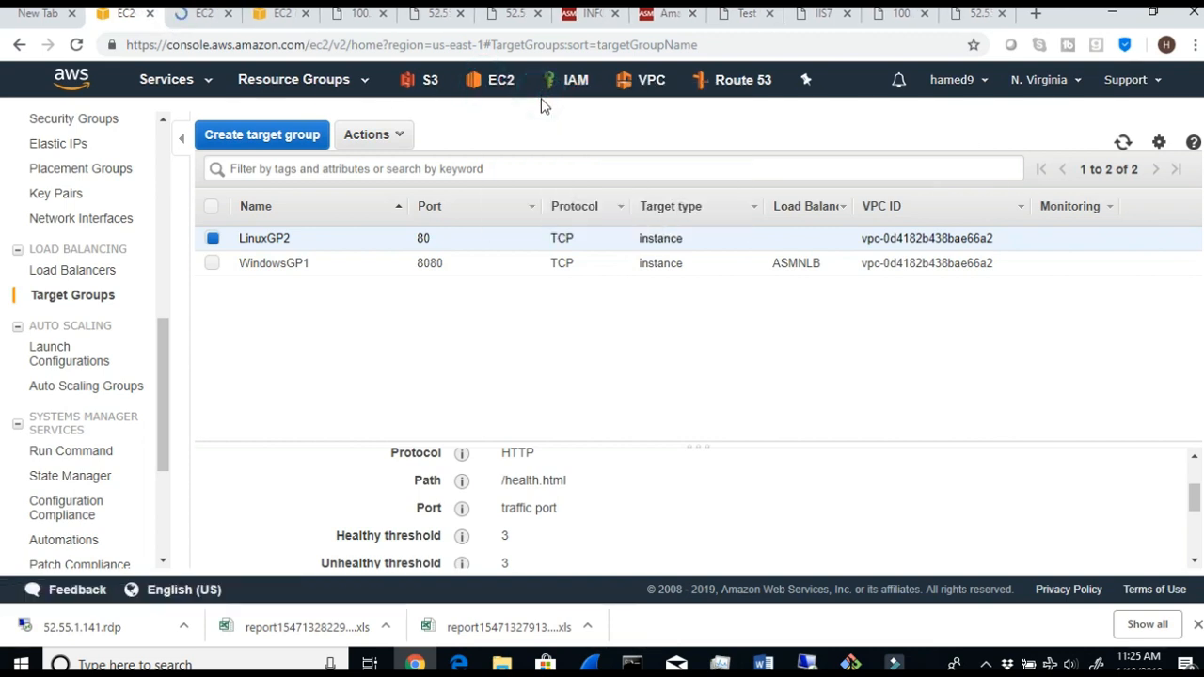
left_click(149, 14)
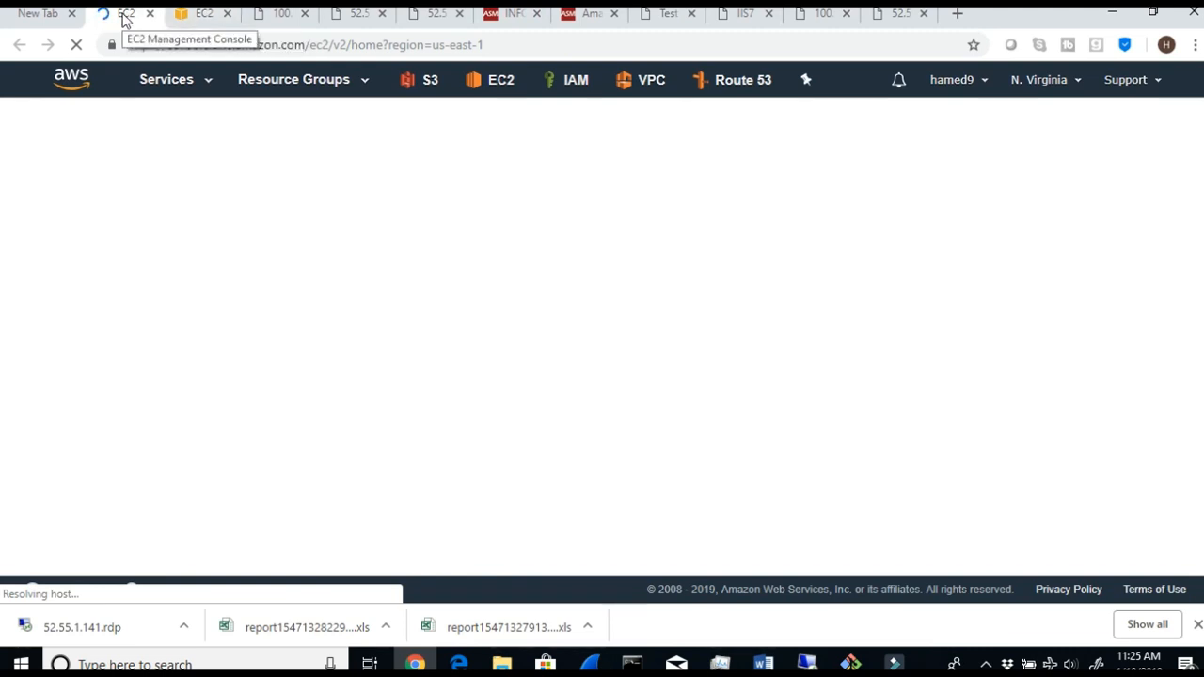
left_click(214, 13)
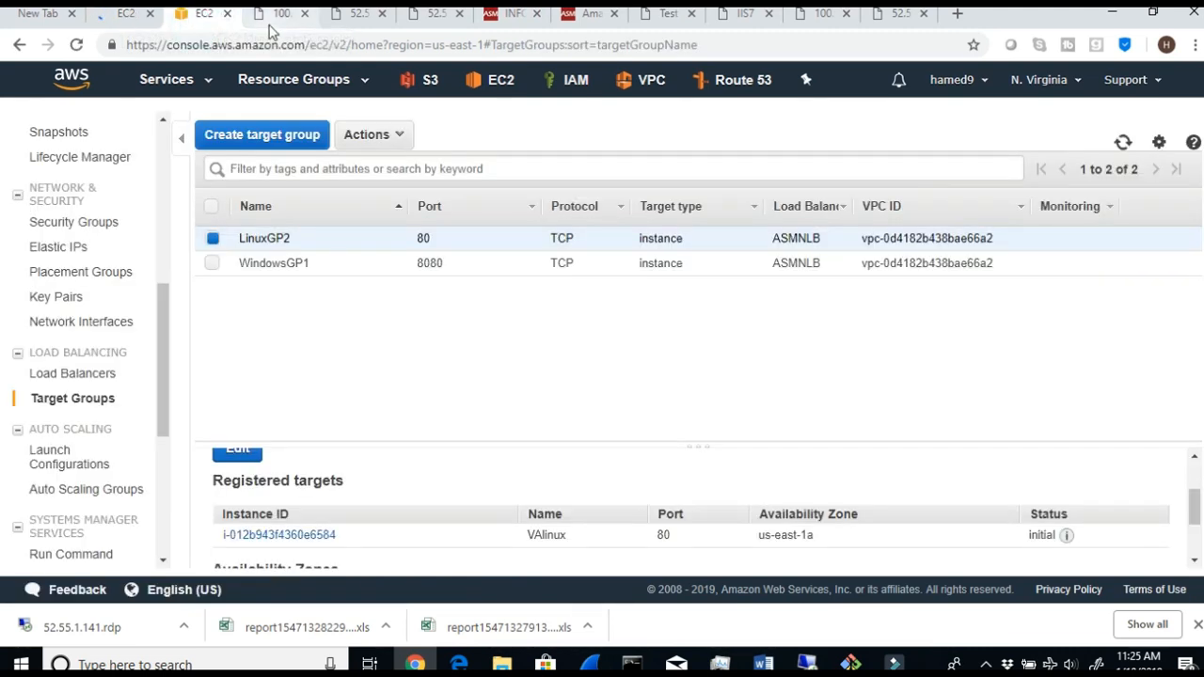
left_click(123, 13)
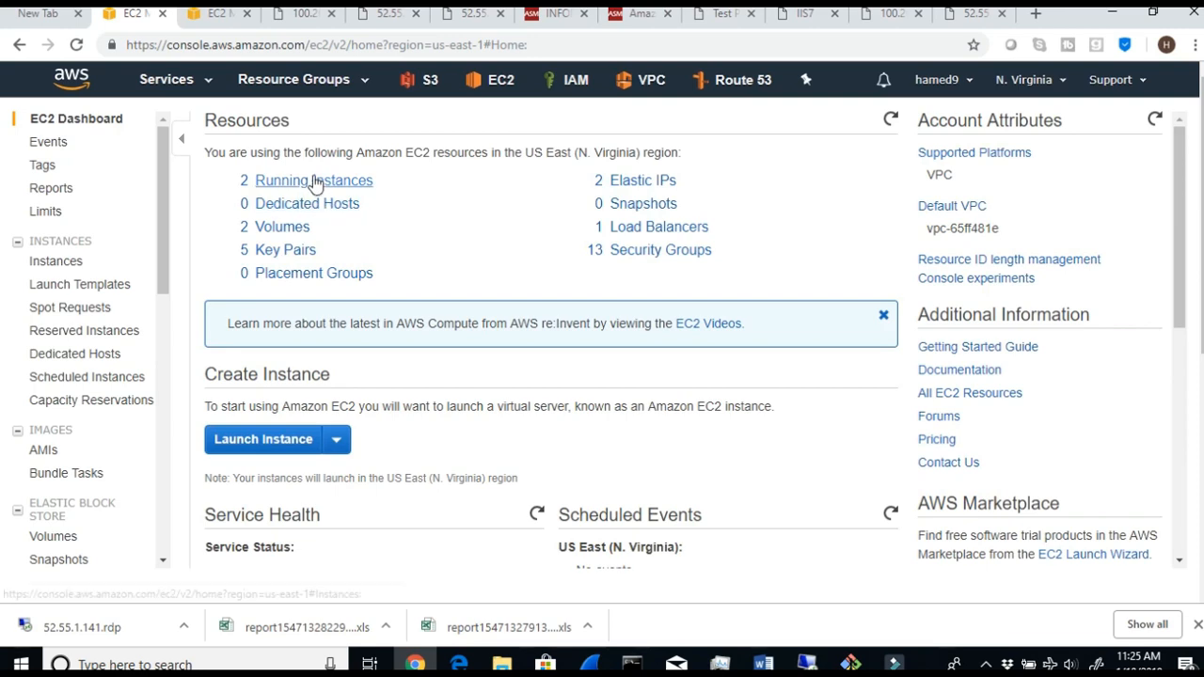
- Open the running instances list and view the inbound security group rules of VAwebserver1
left_click(315, 182)
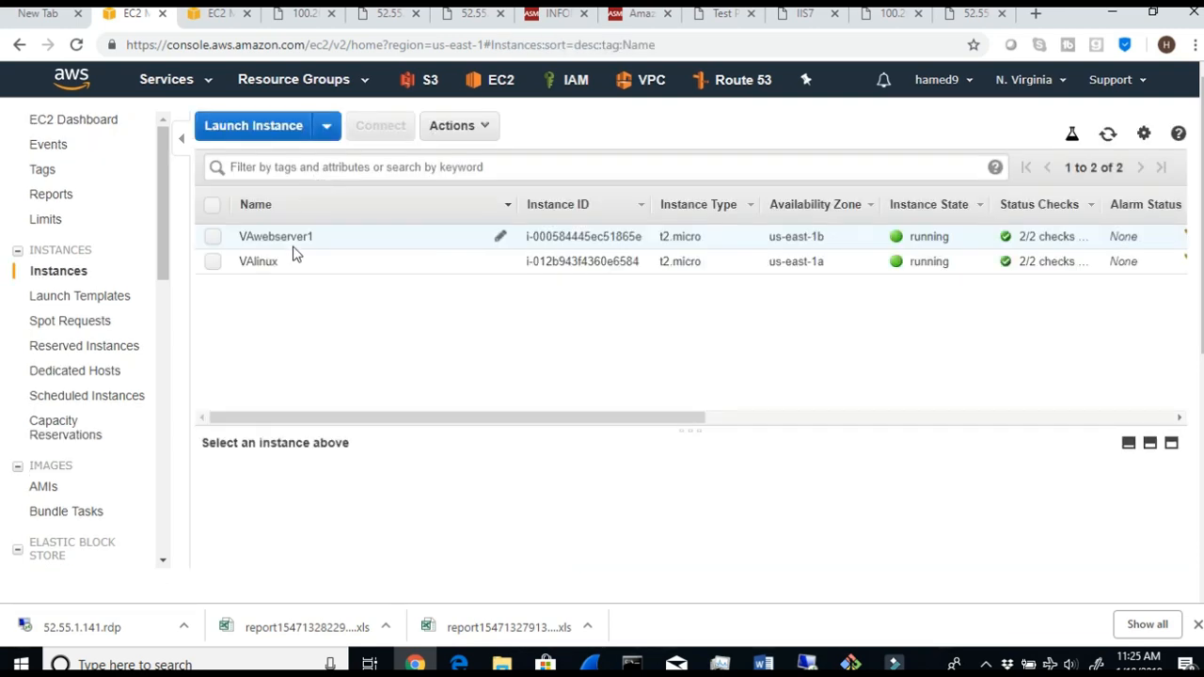
left_click(212, 240)
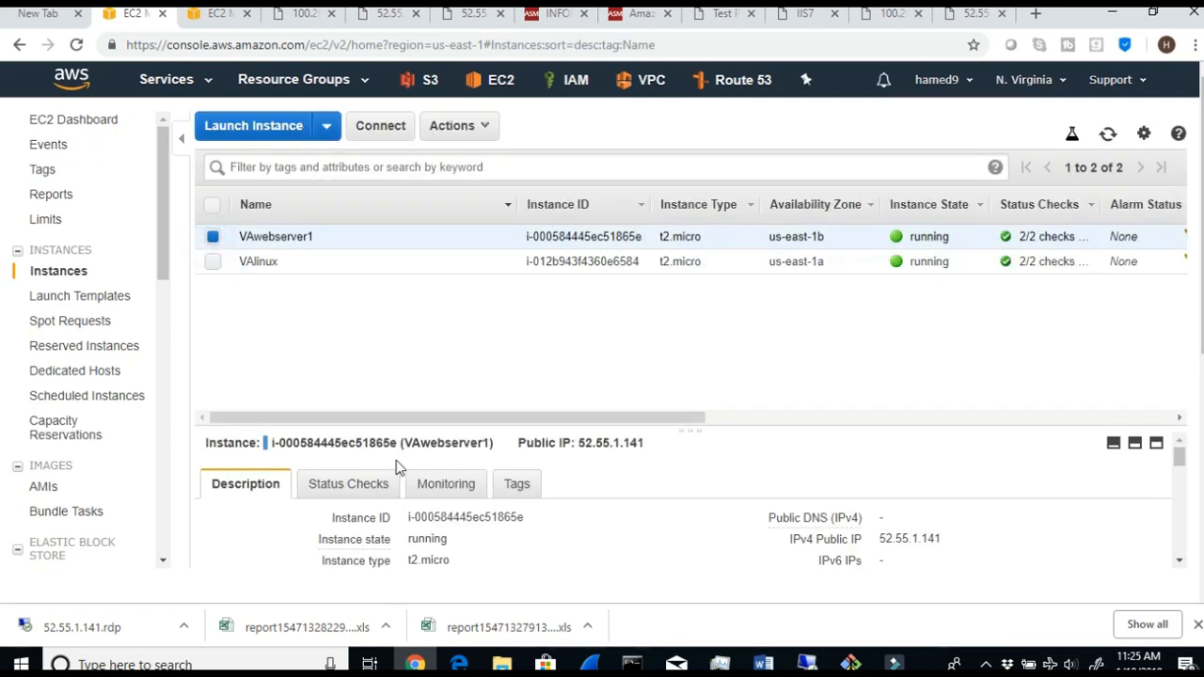
scroll(404, 470, "down", 5)
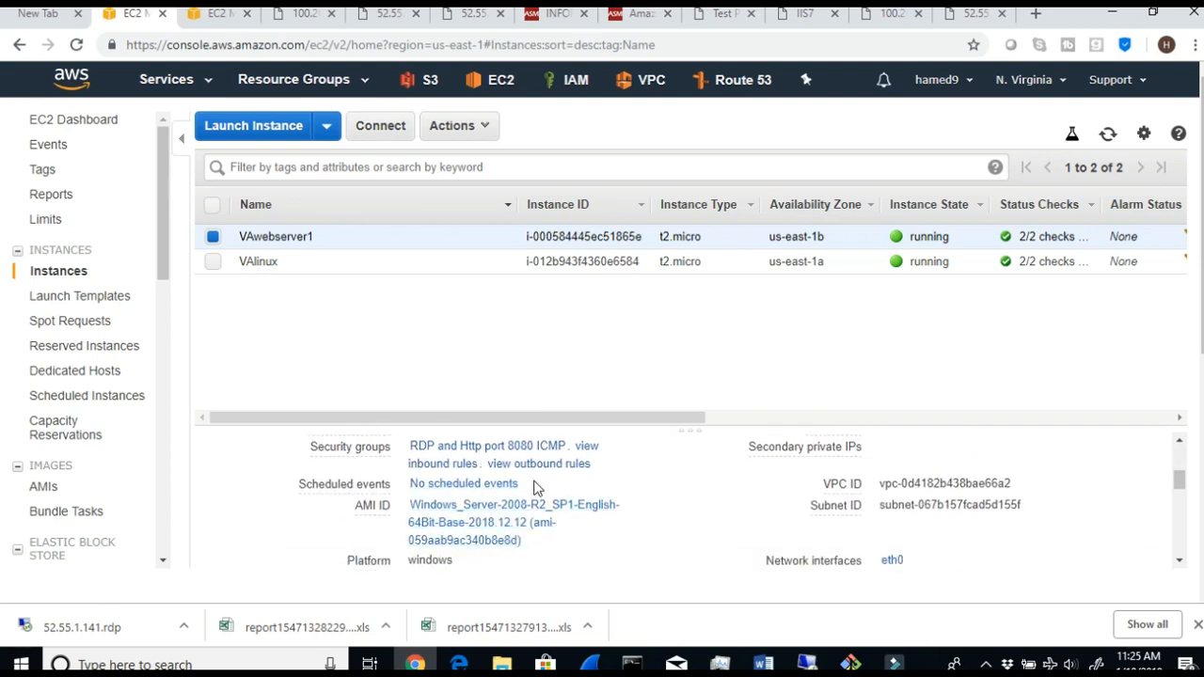
left_click(585, 448)
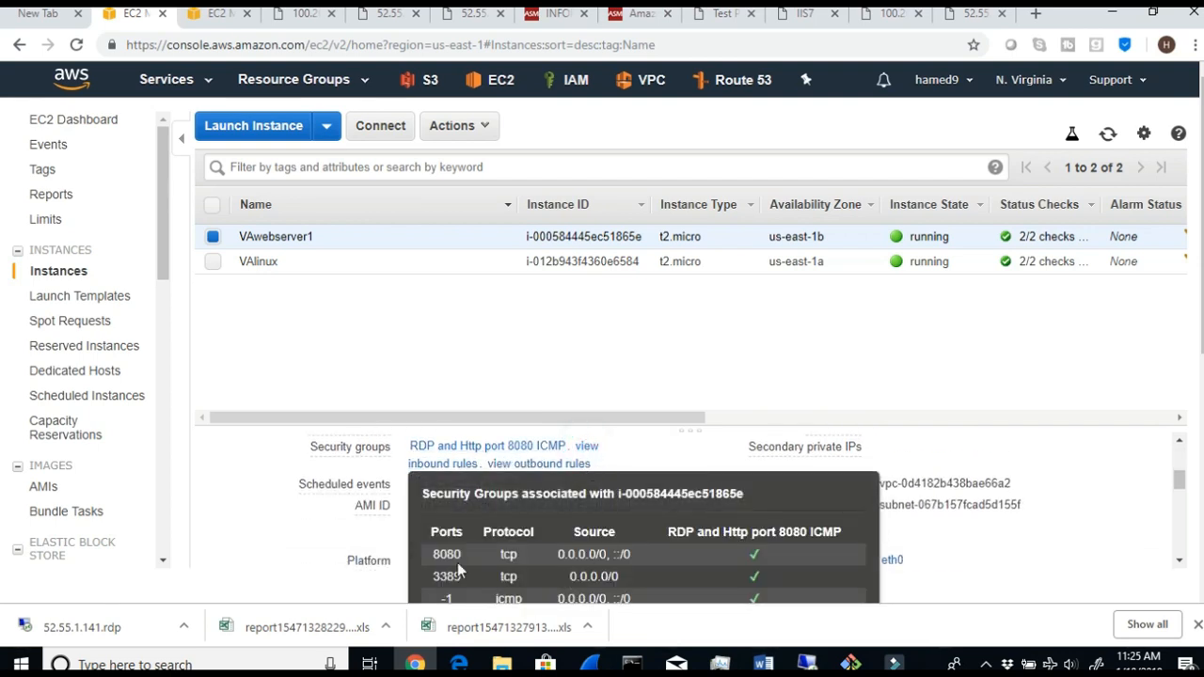
left_click(358, 330)
- Select only the VAlinux instance and view its inbound security group rules
left_click(212, 262)
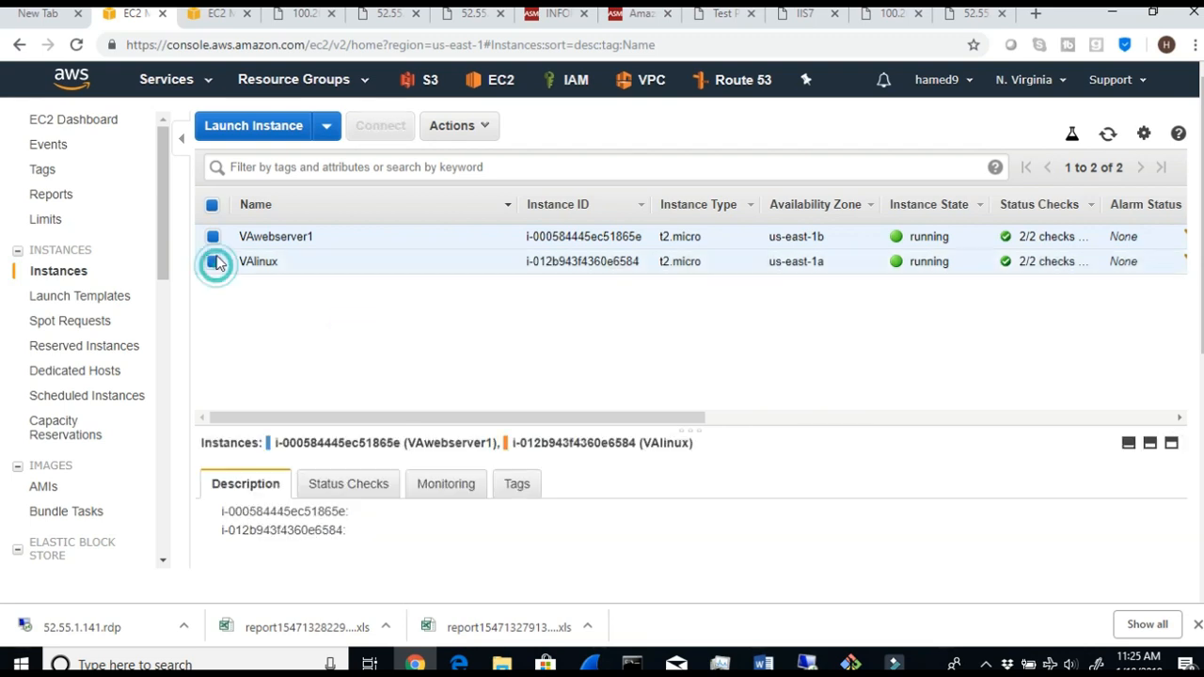
left_click(214, 238)
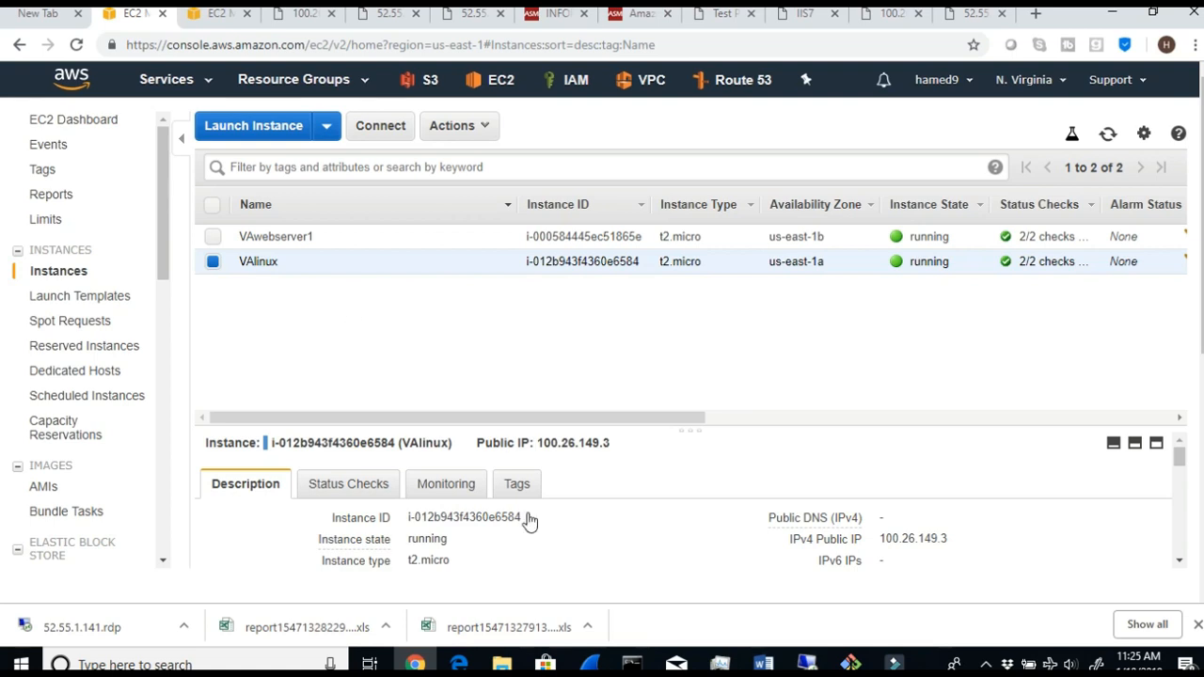
scroll(536, 542, "down", 2)
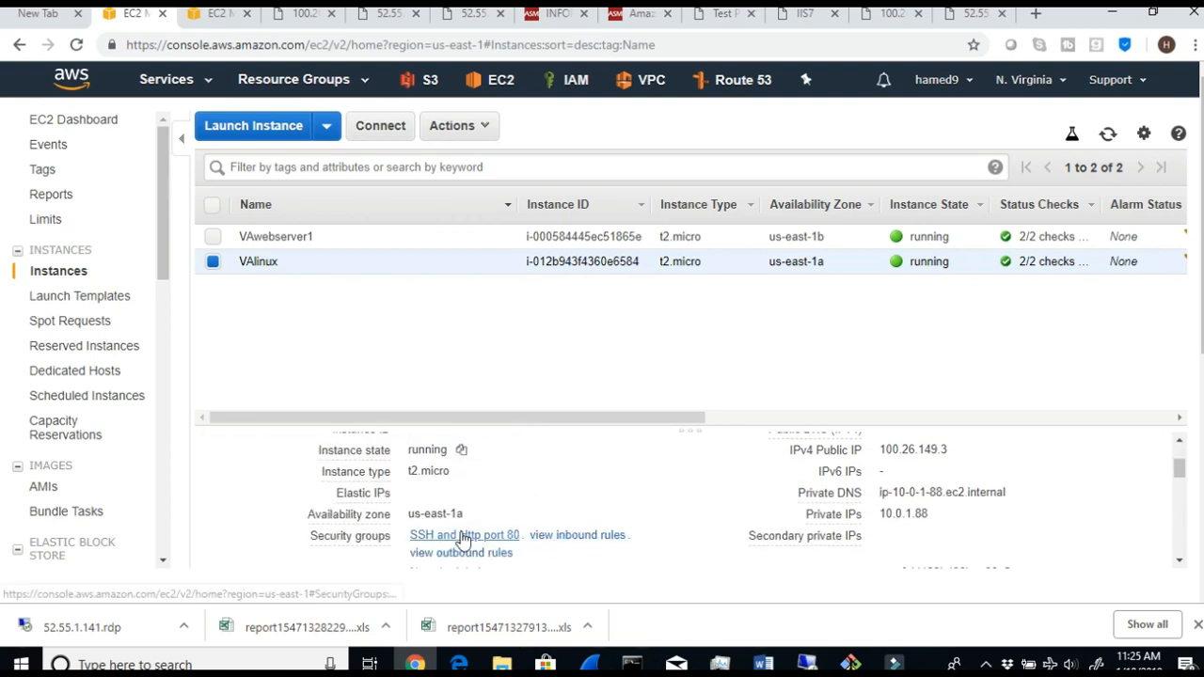
left_click(580, 534)
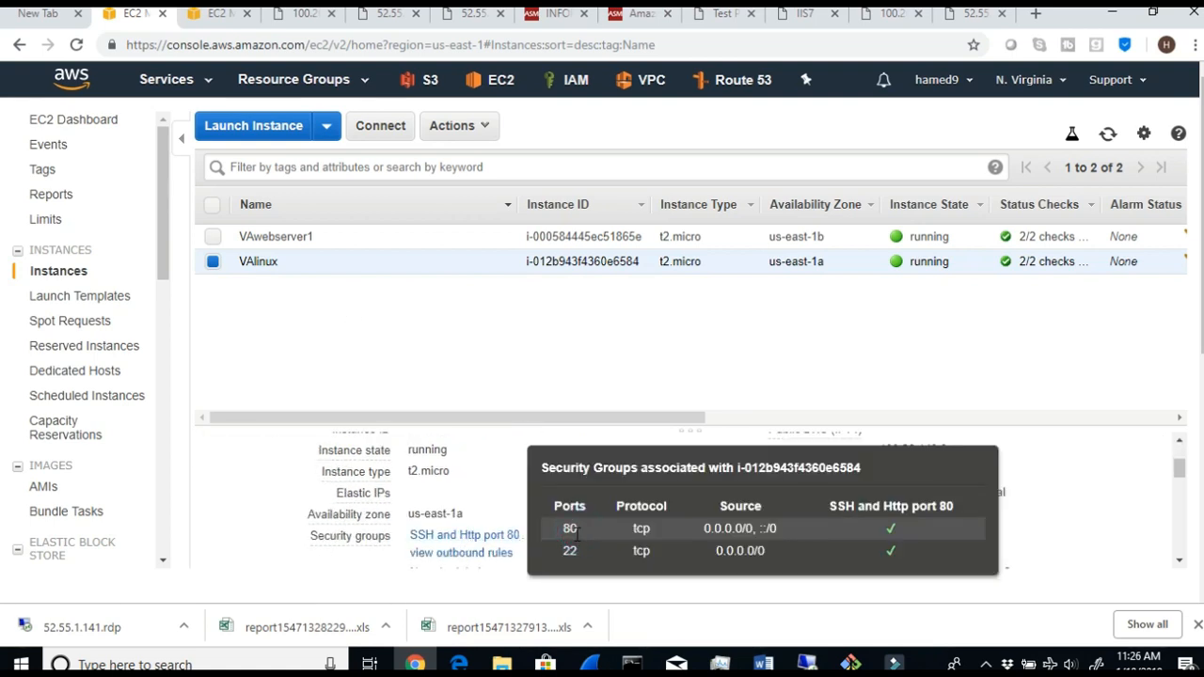
left_click(471, 315)
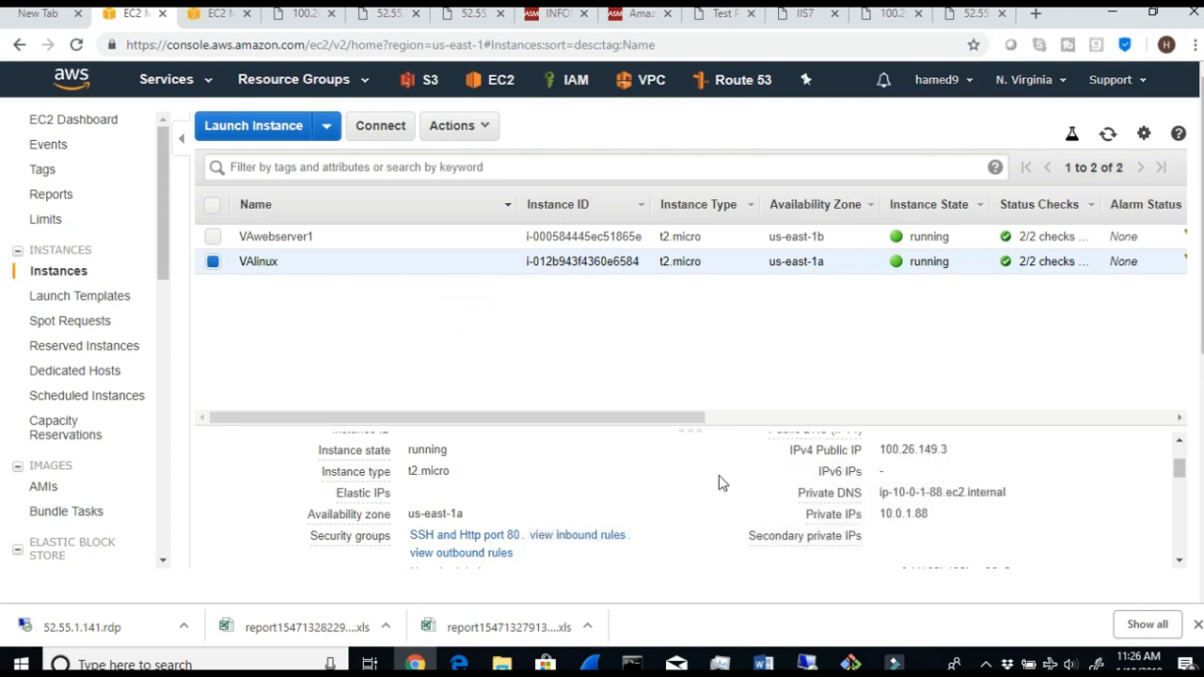
- Switch to VAwebserver1's remote desktop session and check the Default Web Site's bindings in IIS Manager
mouse_move(807, 664)
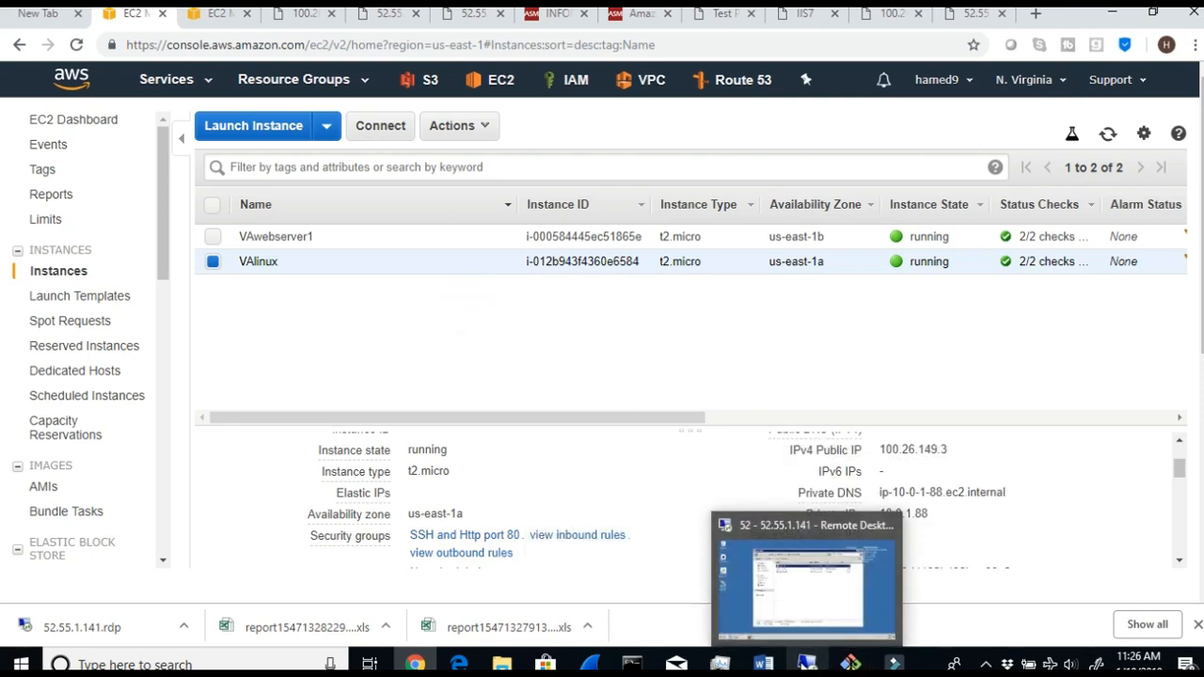
left_click(801, 559)
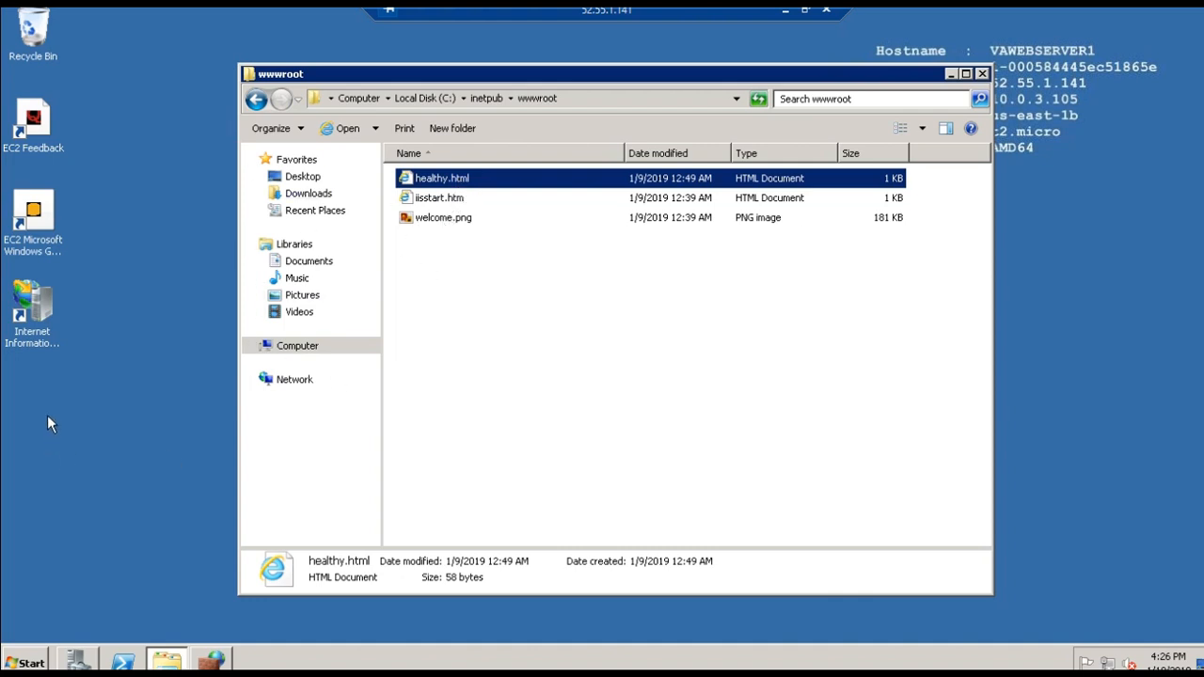
double_click(41, 303)
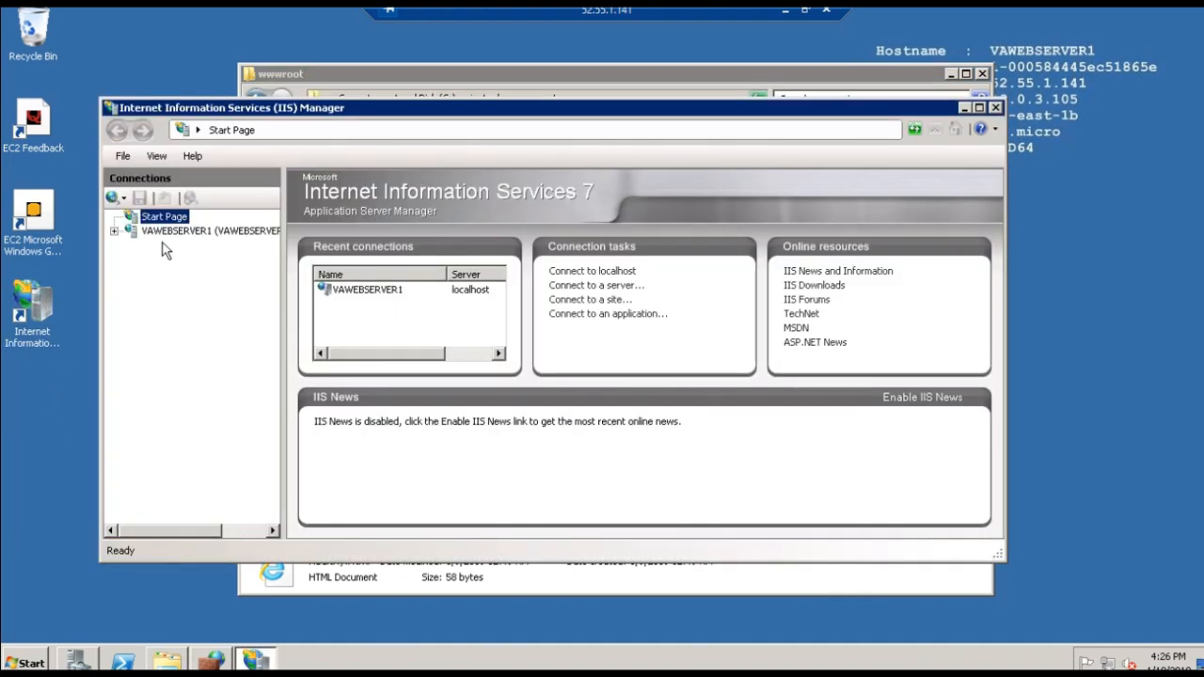
left_click(114, 230)
left_click(131, 259)
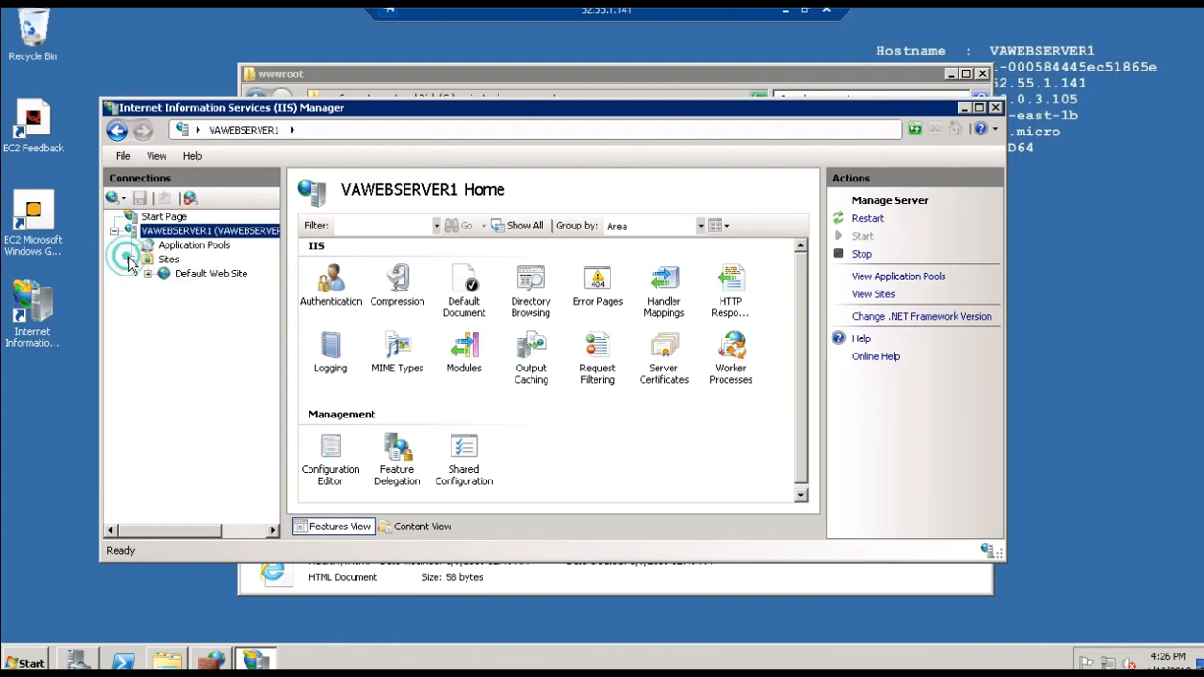
left_click(180, 275)
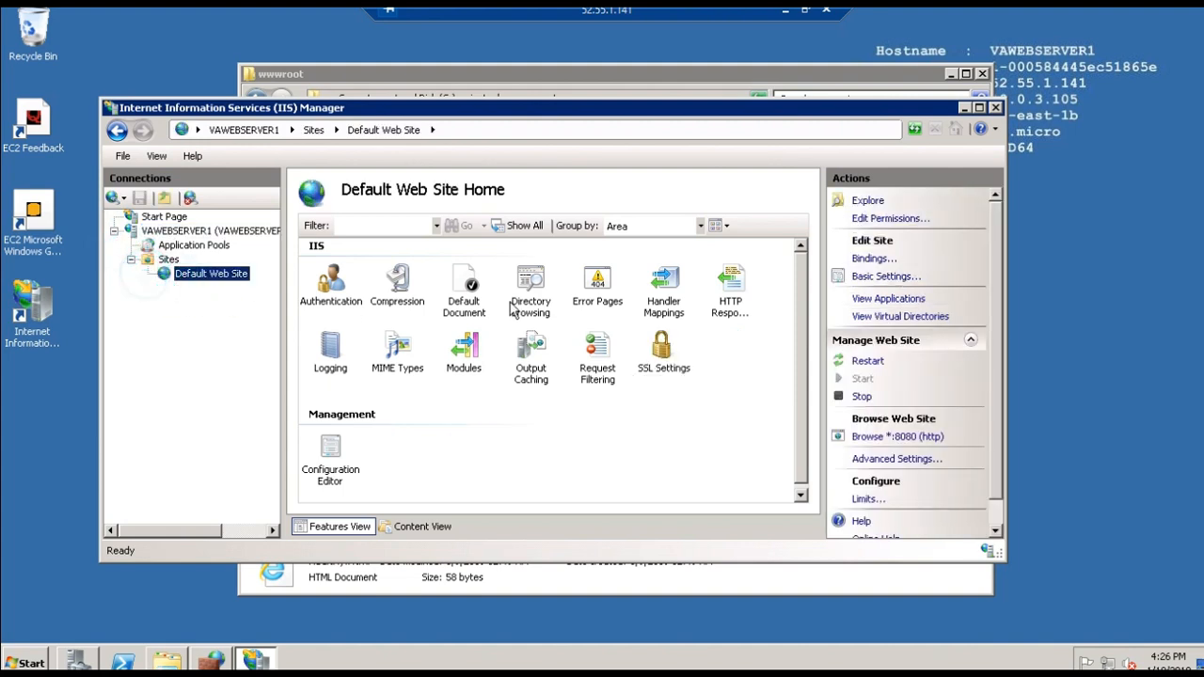
left_click(870, 259)
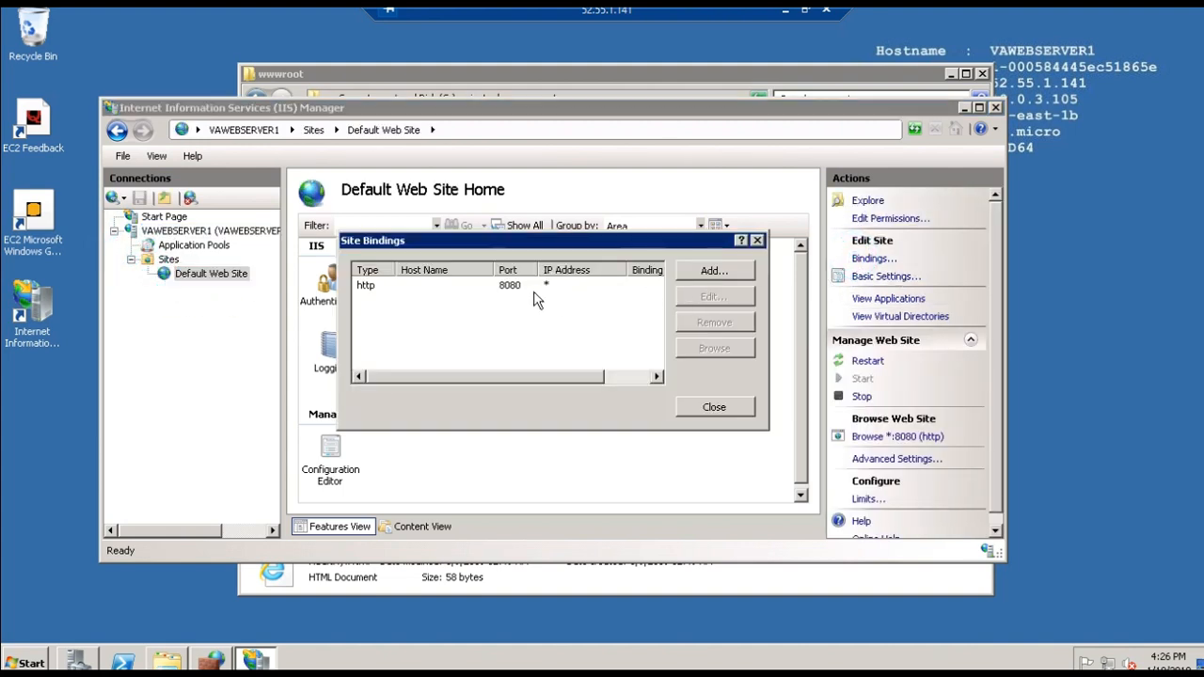
left_click(757, 242)
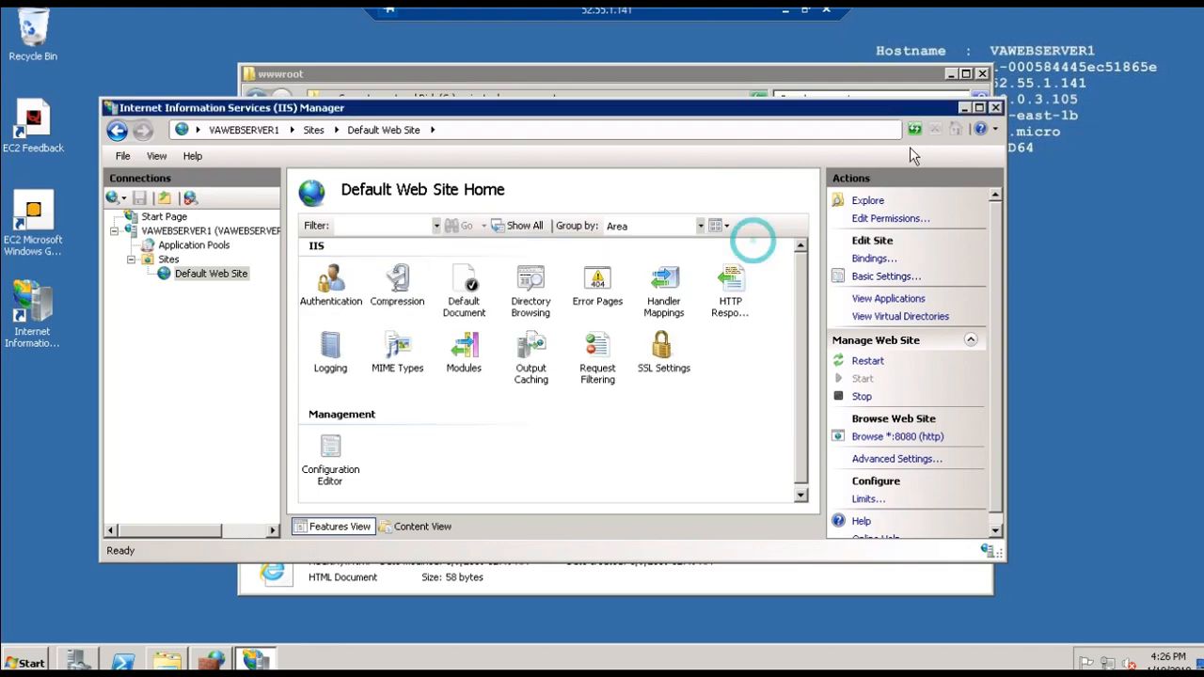
- Check the Windows Firewall inbound rules on VAwebserver1 and return to the AWS console
left_click(964, 94)
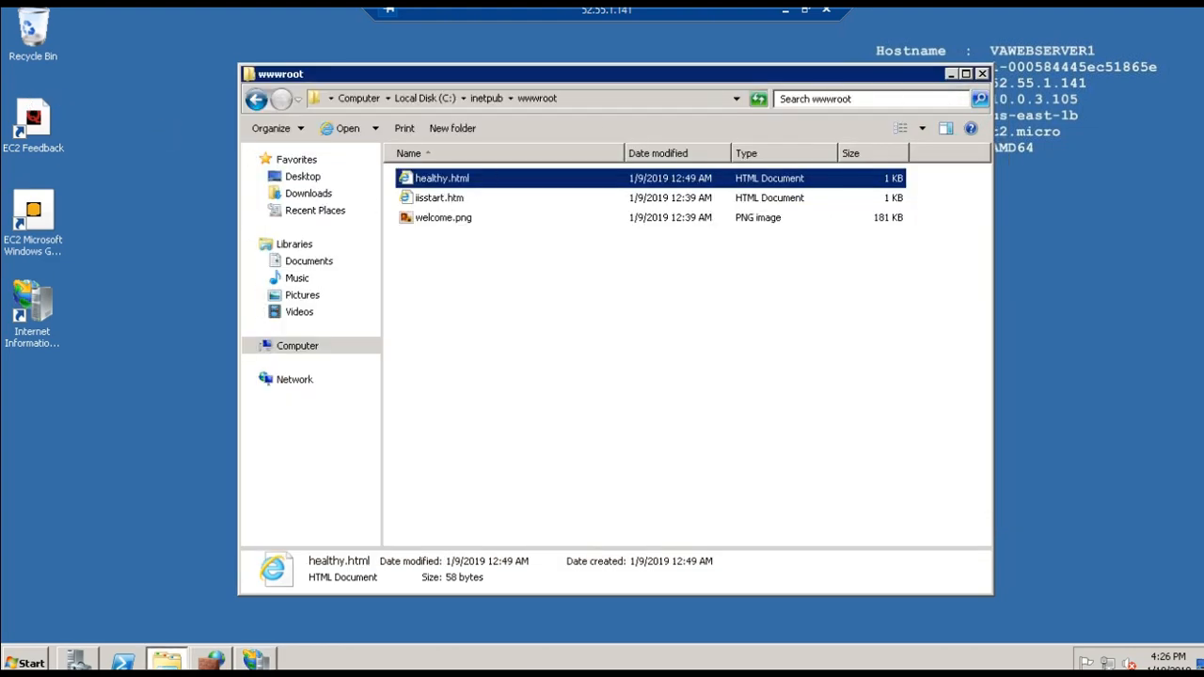
left_click(212, 660)
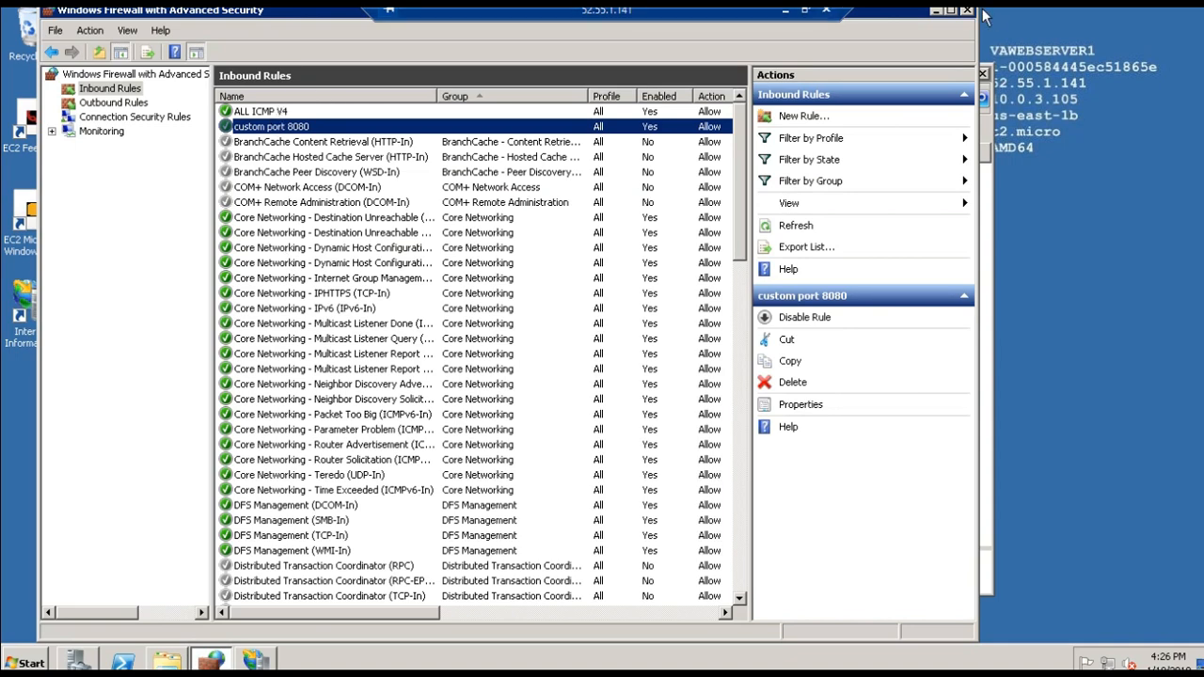
left_click(780, 11)
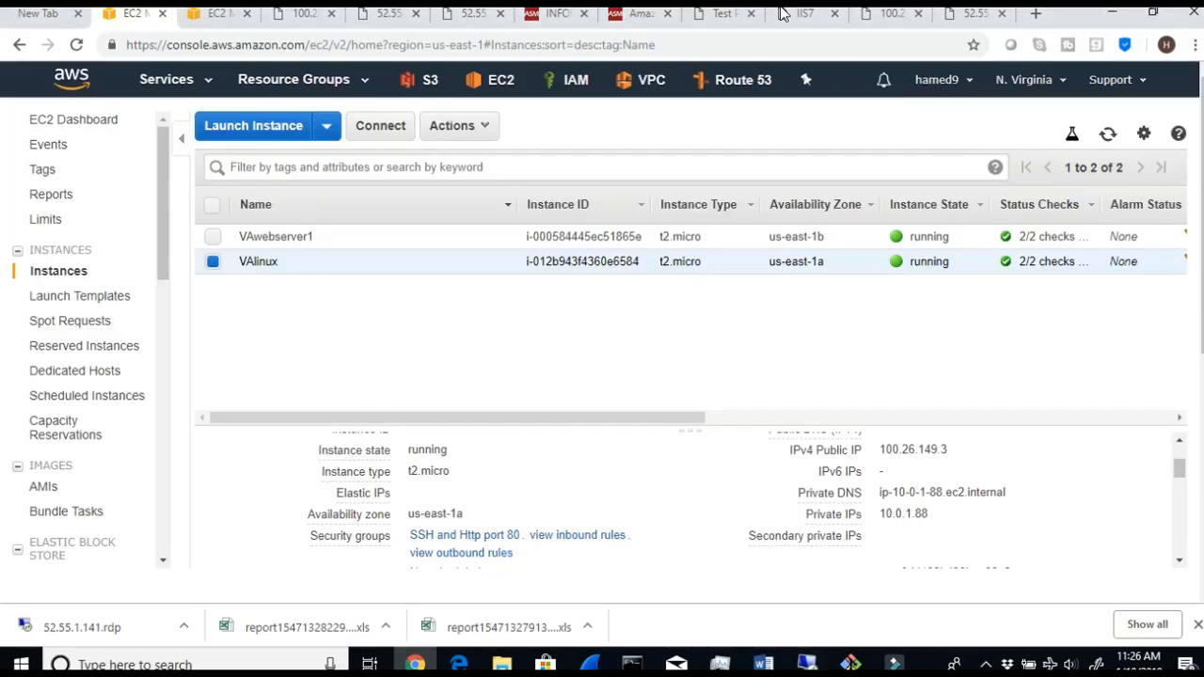
- Switch to the VAlinux terminal and examine the /var/www/html directory listing, highlighting the relevant commands and output
left_click(851, 664)
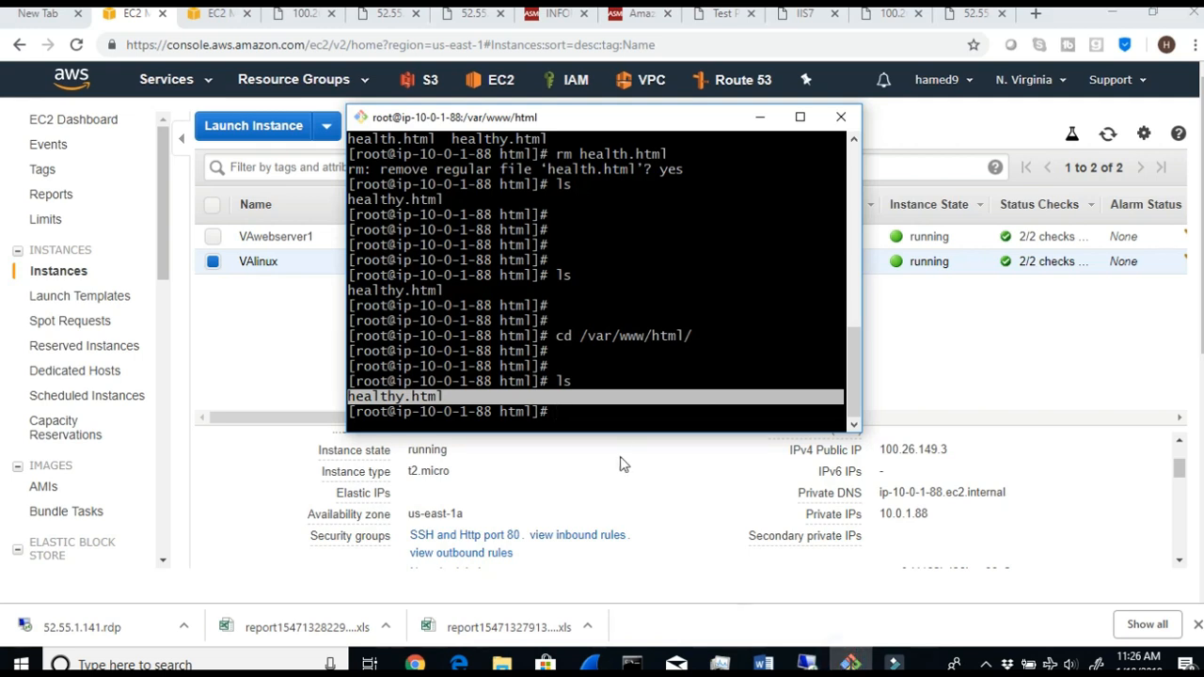
left_click(623, 422)
left_click_drag(576, 386, 549, 385)
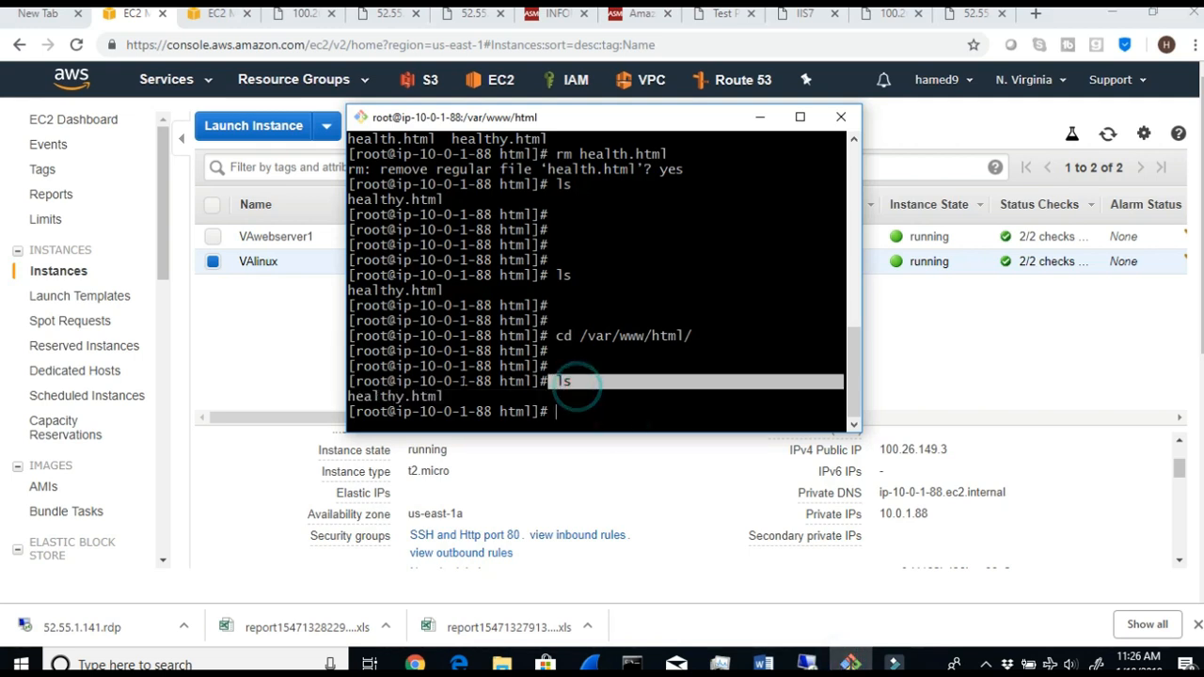
mouse_move(461, 386)
left_mouse_down()
mouse_move(355, 386)
mouse_move(442, 397)
left_mouse_up()
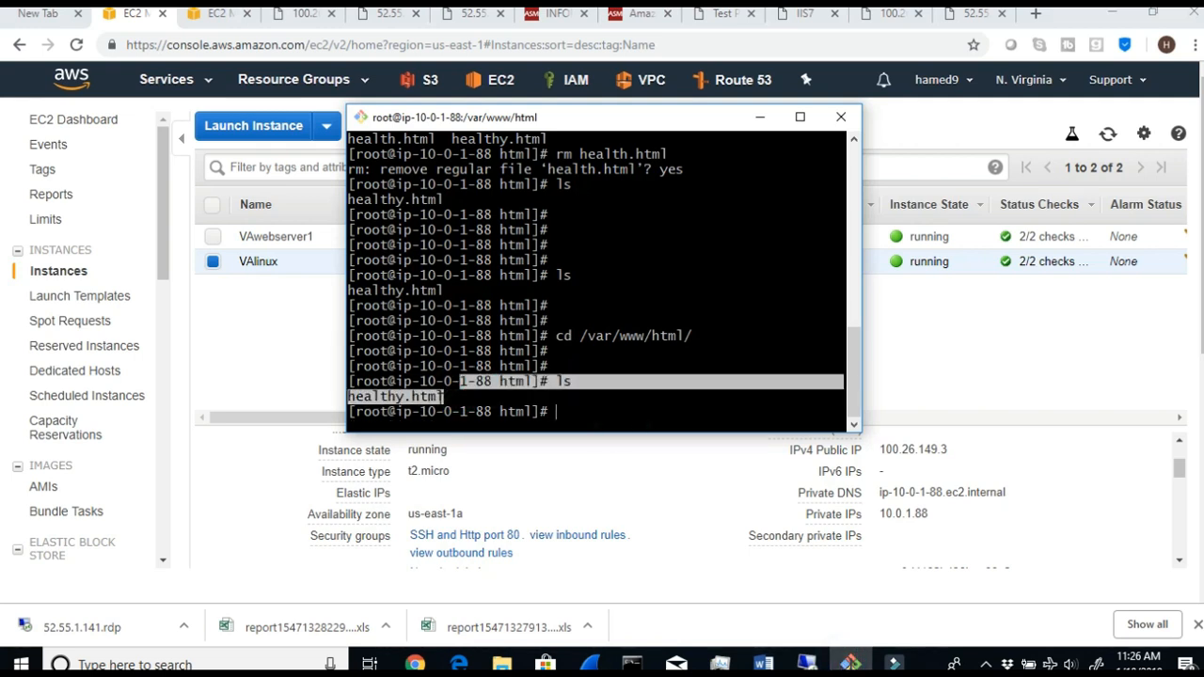
mouse_move(549, 336)
left_mouse_down()
mouse_move(677, 336)
mouse_move(658, 355)
mouse_move(717, 336)
left_mouse_up()
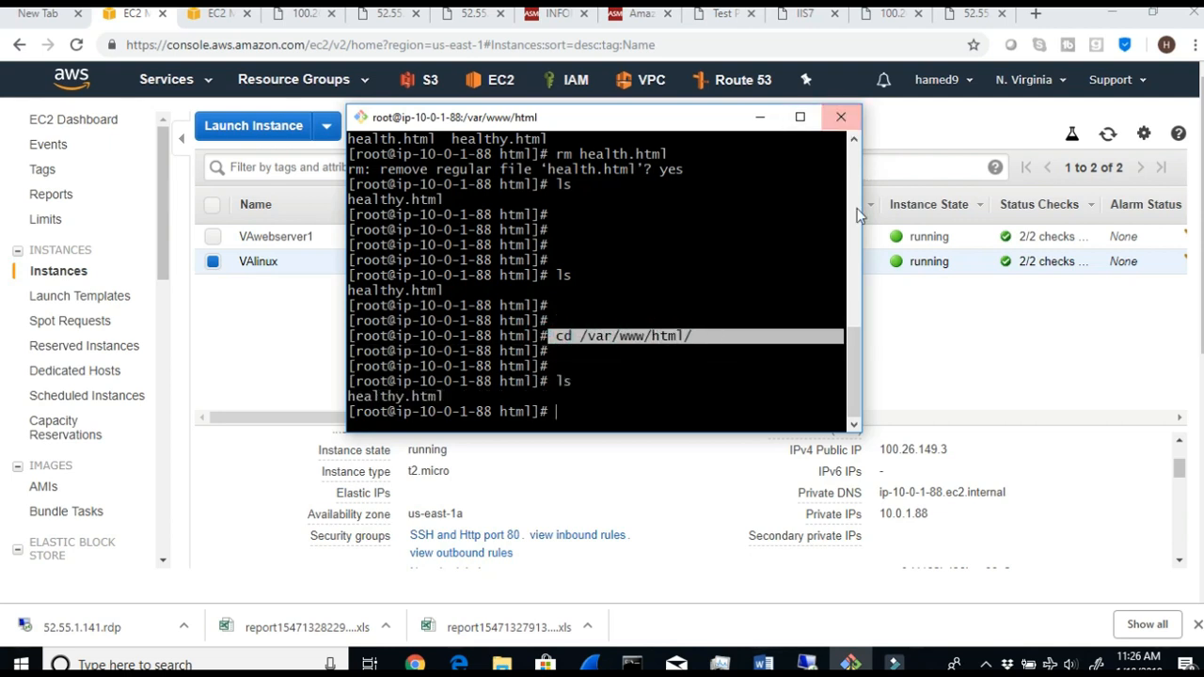
left_click(893, 337)
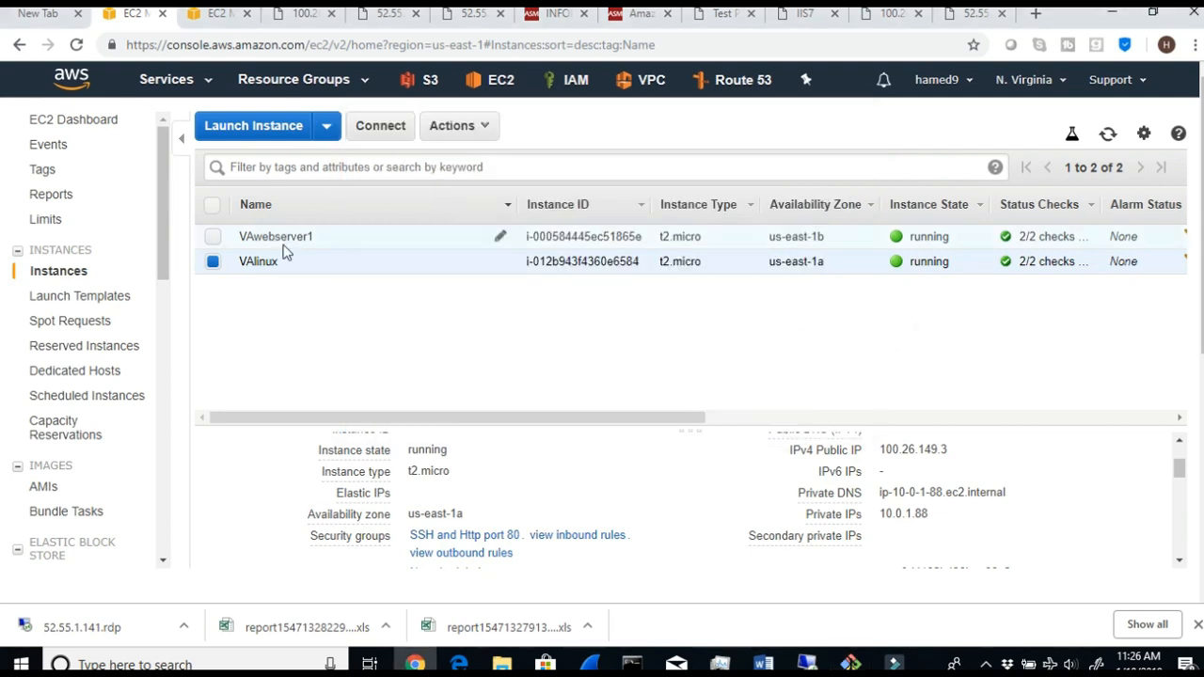
- In the other EC2 browser tab, view the listeners and forwarding actions of load balancer ASMNLB
left_click(196, 14)
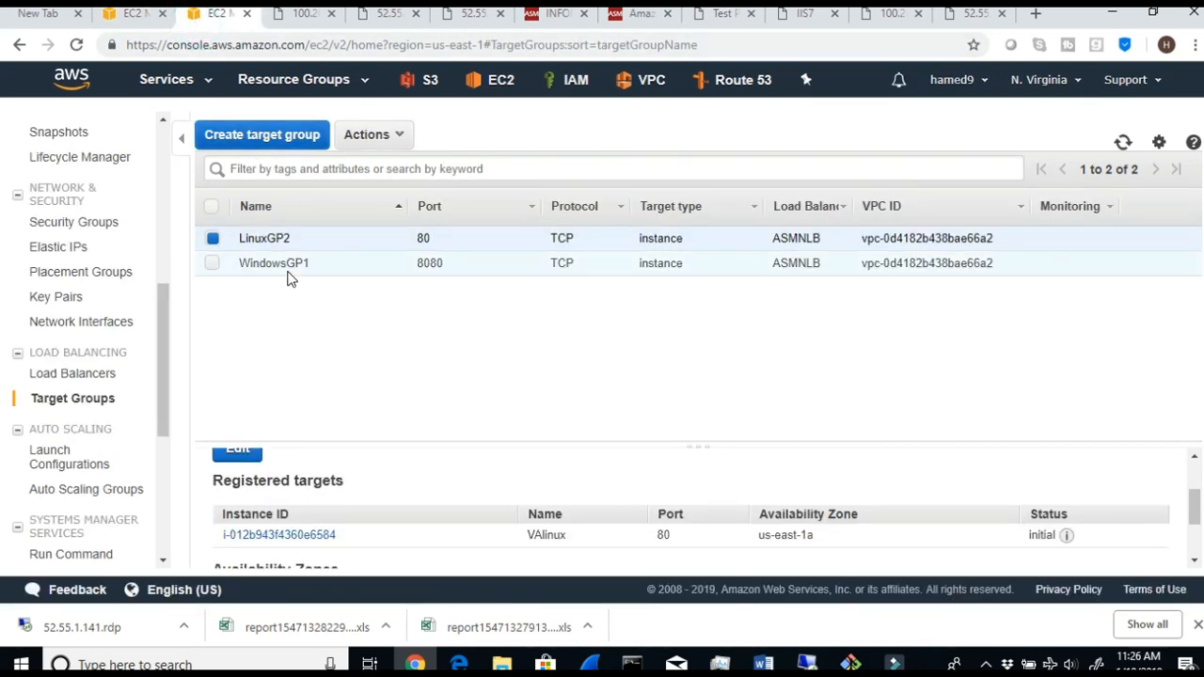
left_click(54, 370)
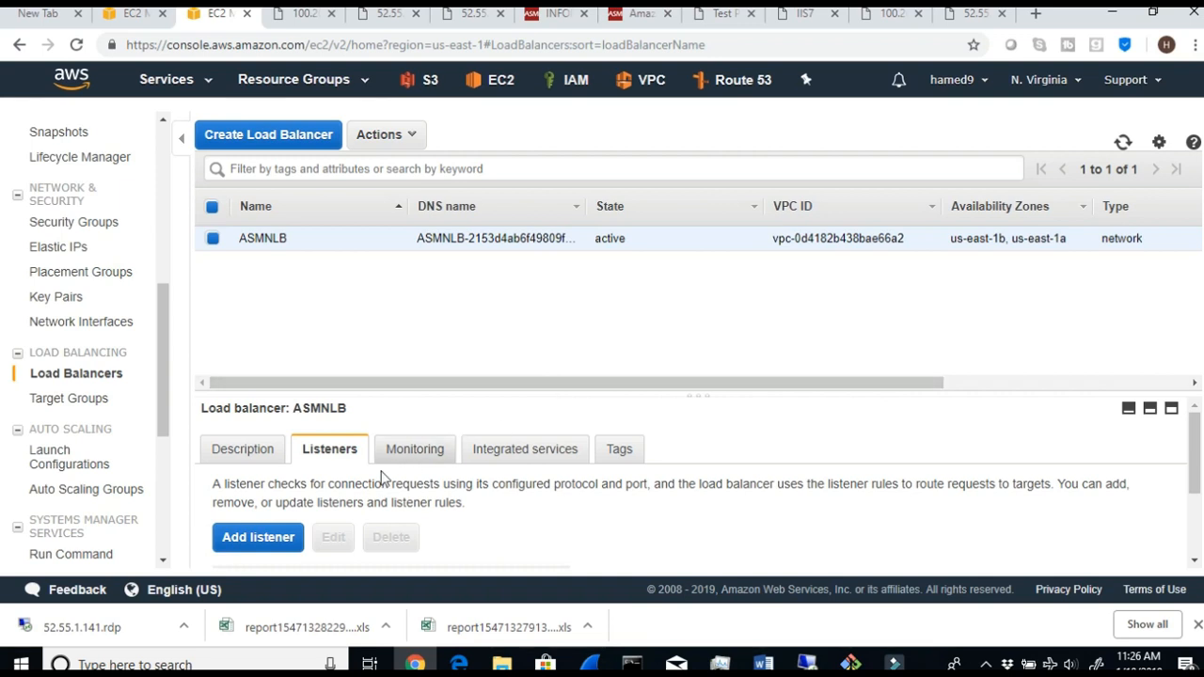
scroll(353, 547, "down", 2)
scroll(545, 559, "down", 1)
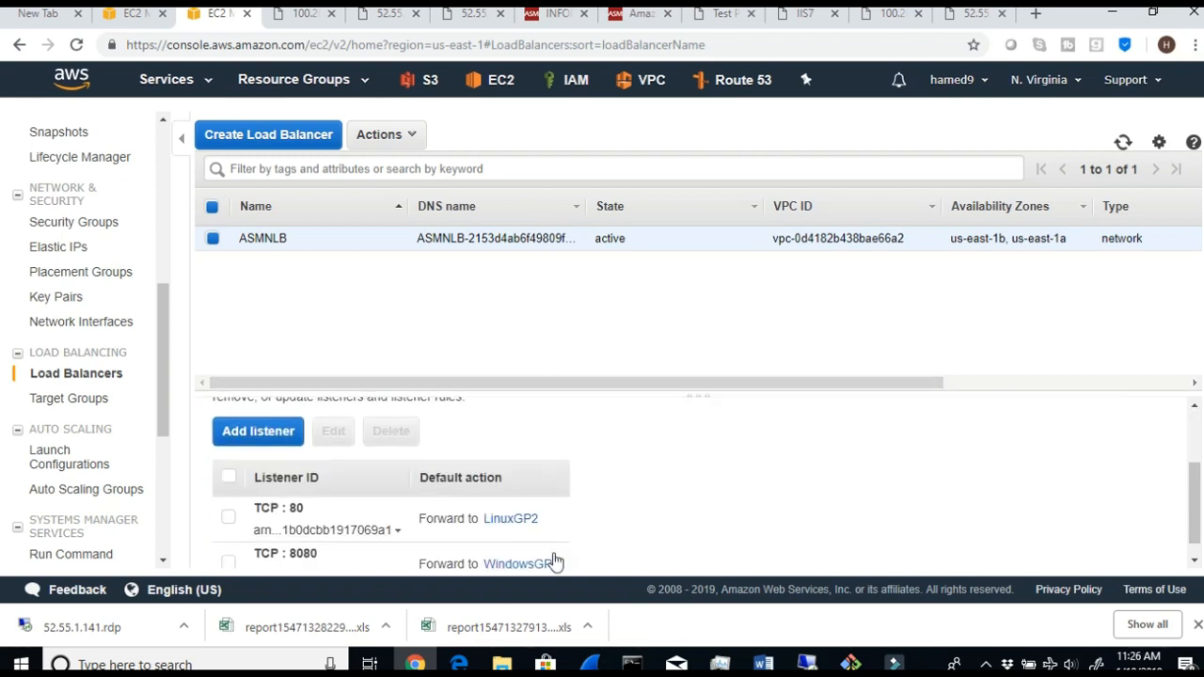
- Return to the target groups, select only WindowsGP1 and check its registered target's health status
left_click(69, 399)
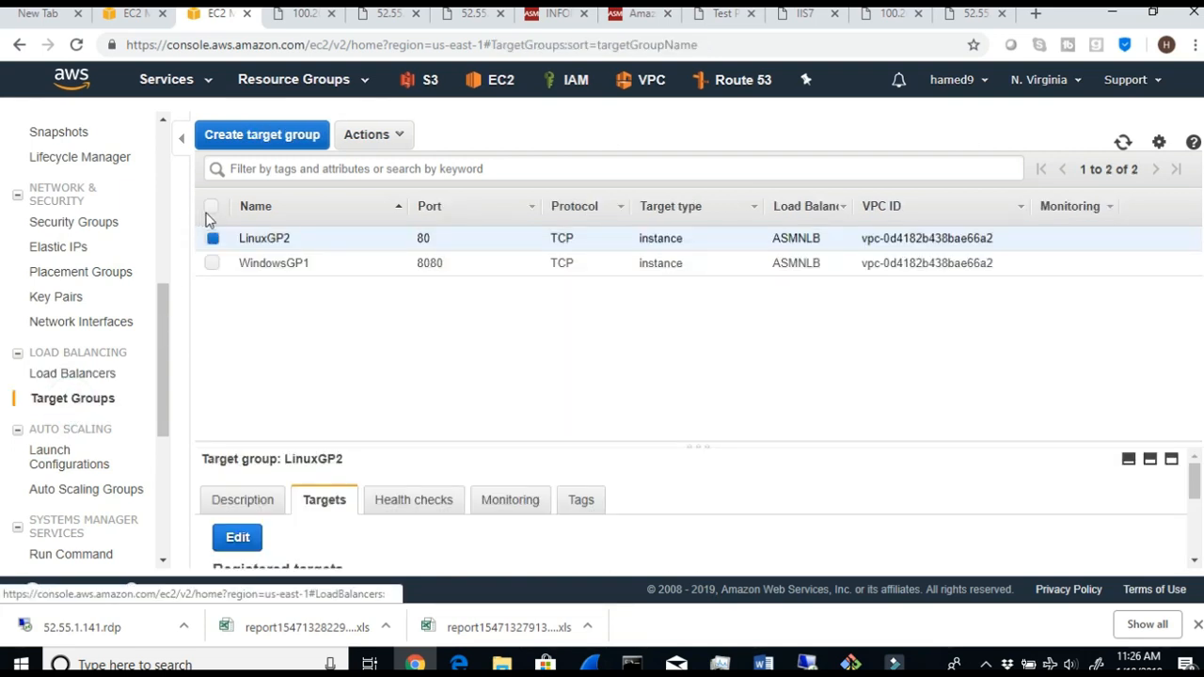
left_click(212, 264)
left_click(213, 237)
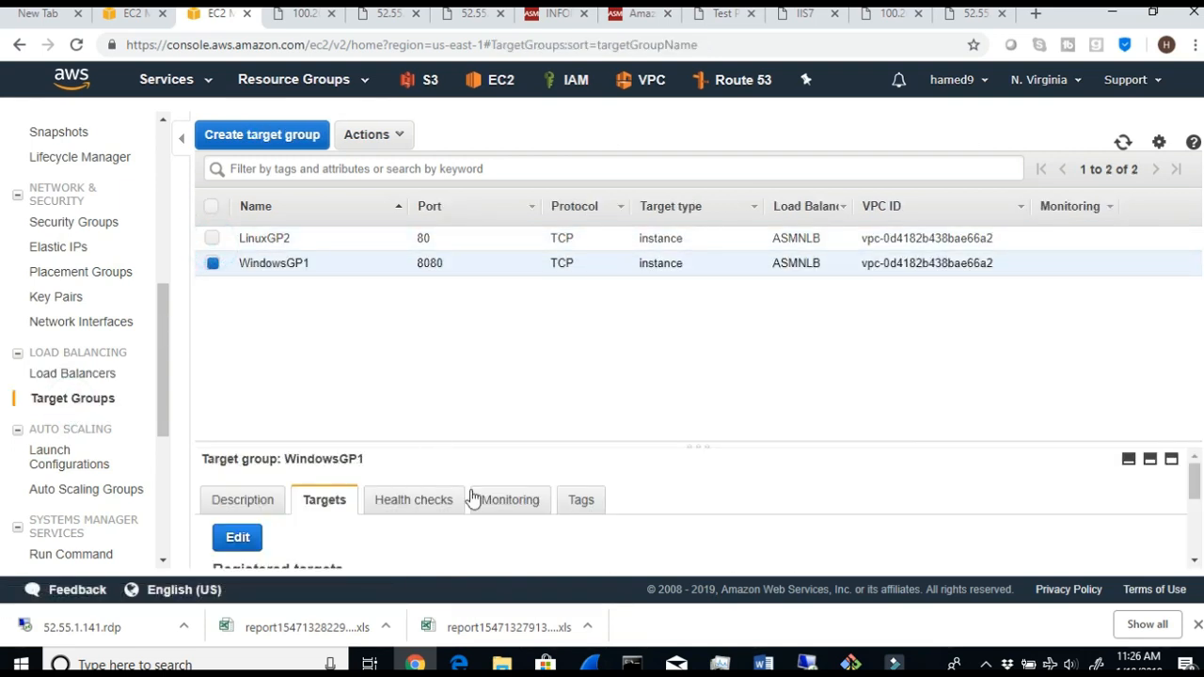
scroll(611, 517, "down", 5)
scroll(961, 544, "up", 5)
scroll(1061, 546, "down", 5)
scroll(1067, 526, "up", 3)
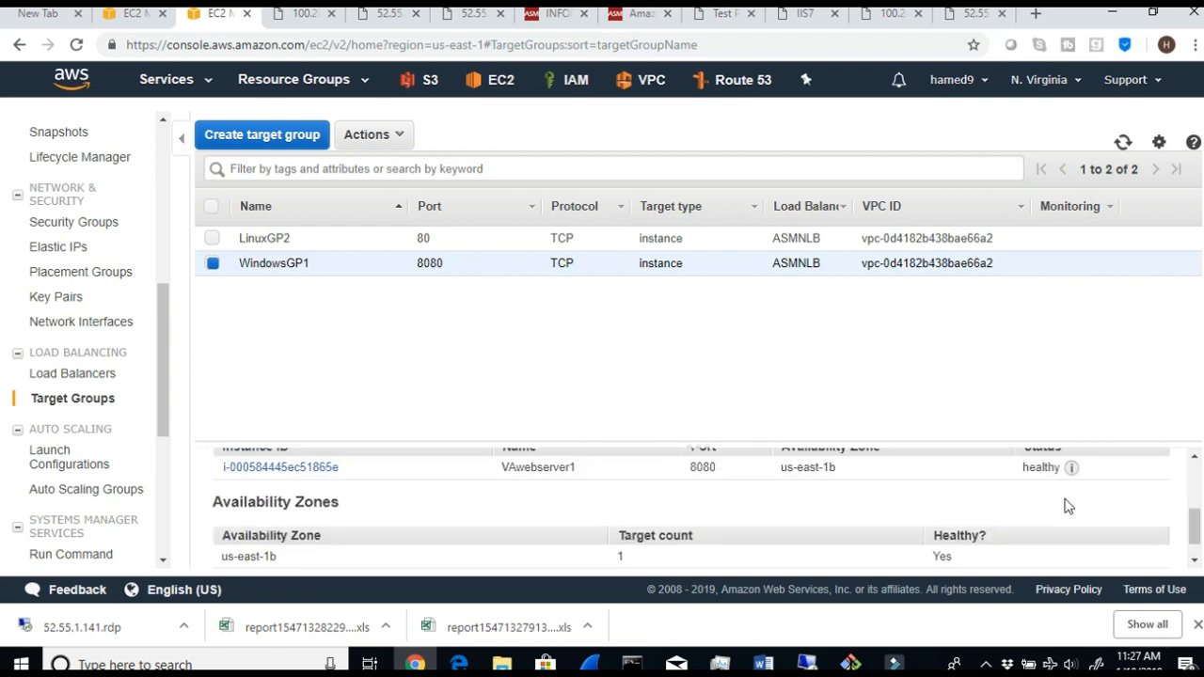
- Select only LinuxGP2 and refresh the target groups list repeatedly to check VAlinux's health status
left_click(212, 238)
left_click(213, 263)
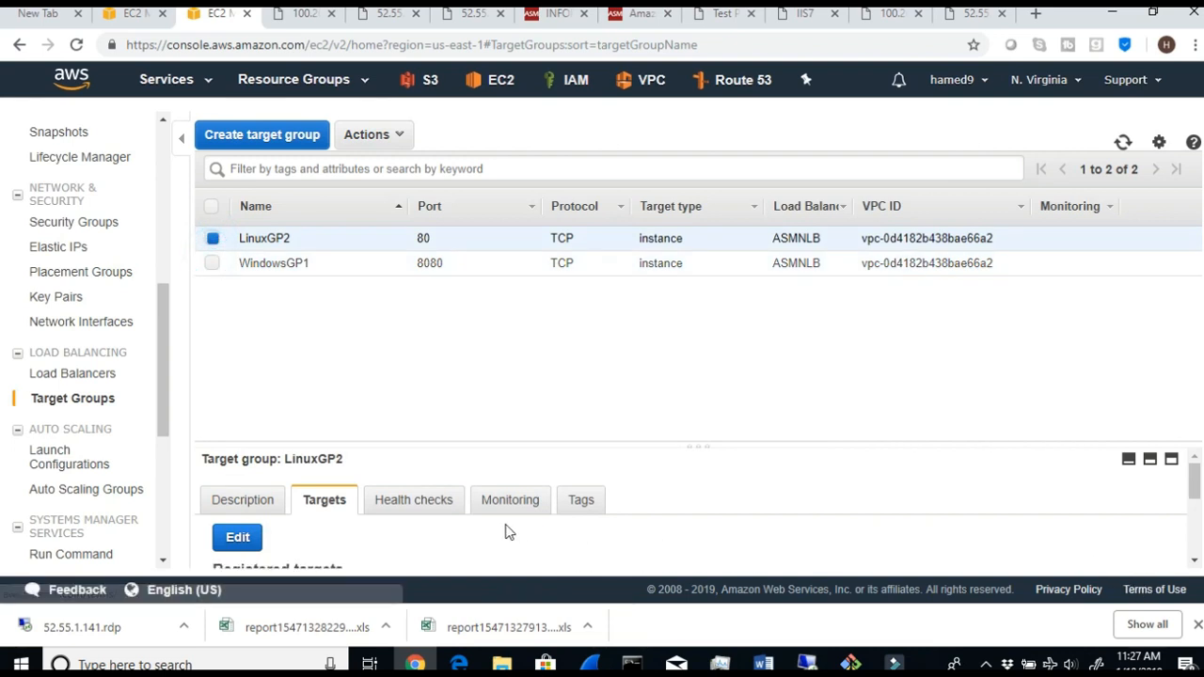
scroll(736, 551, "down", 3)
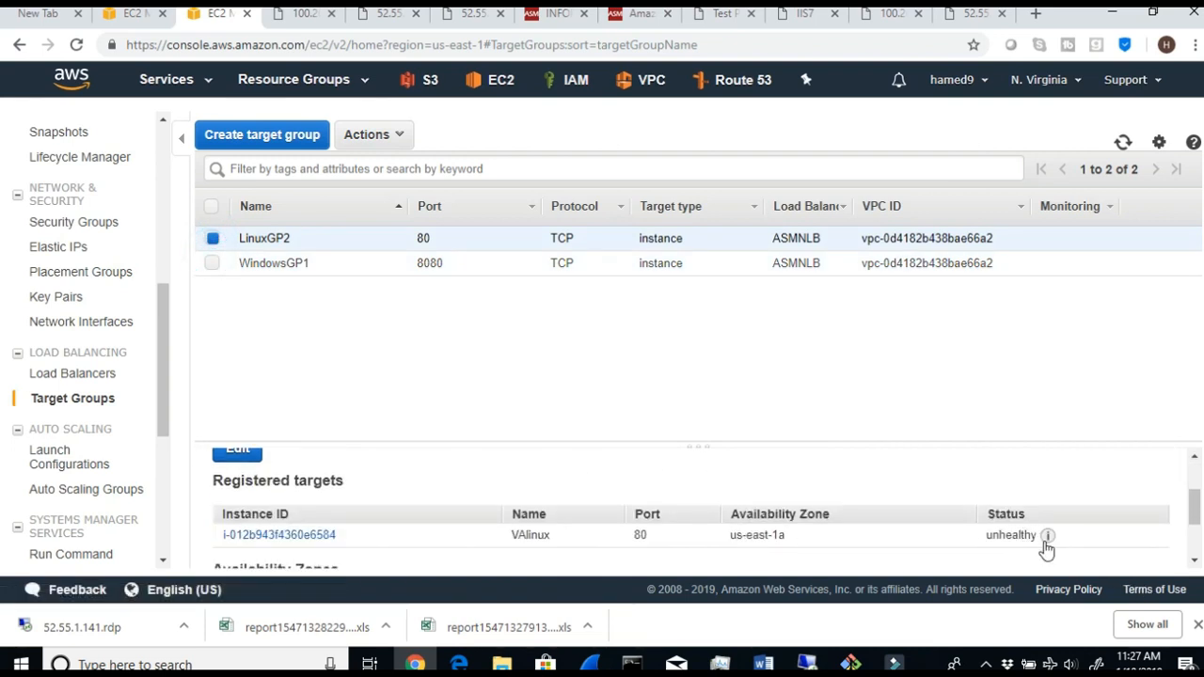
mouse_move(1047, 549)
left_click(1122, 143)
left_click(1119, 143)
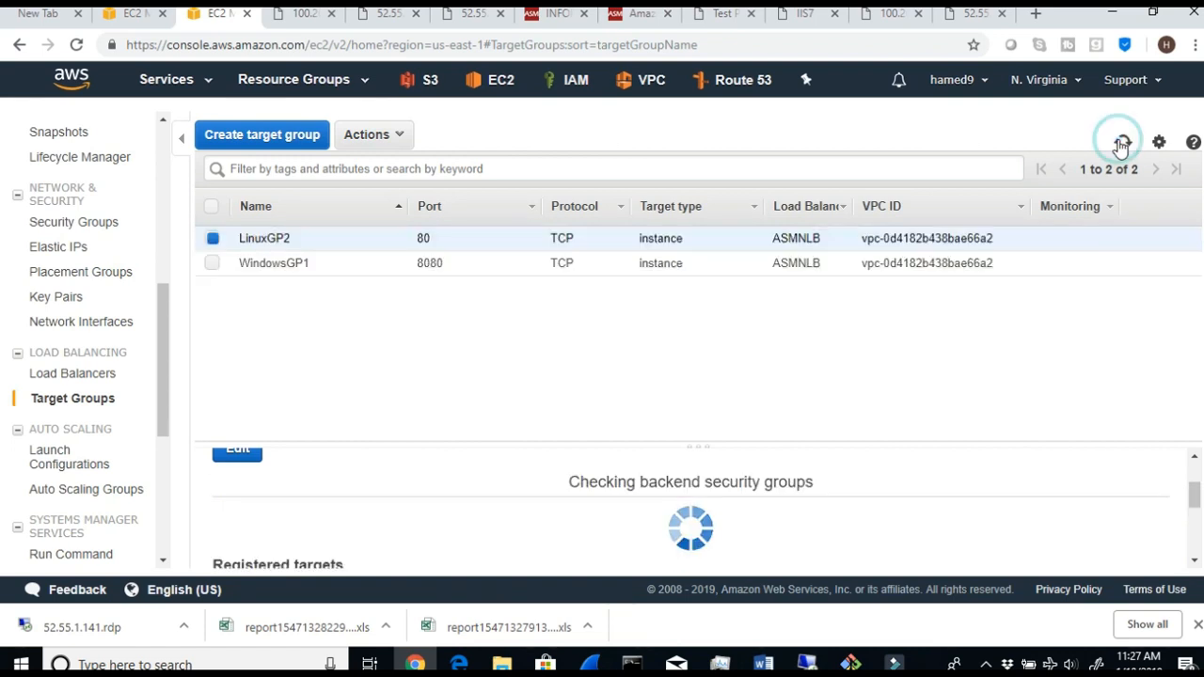
left_click(1119, 143)
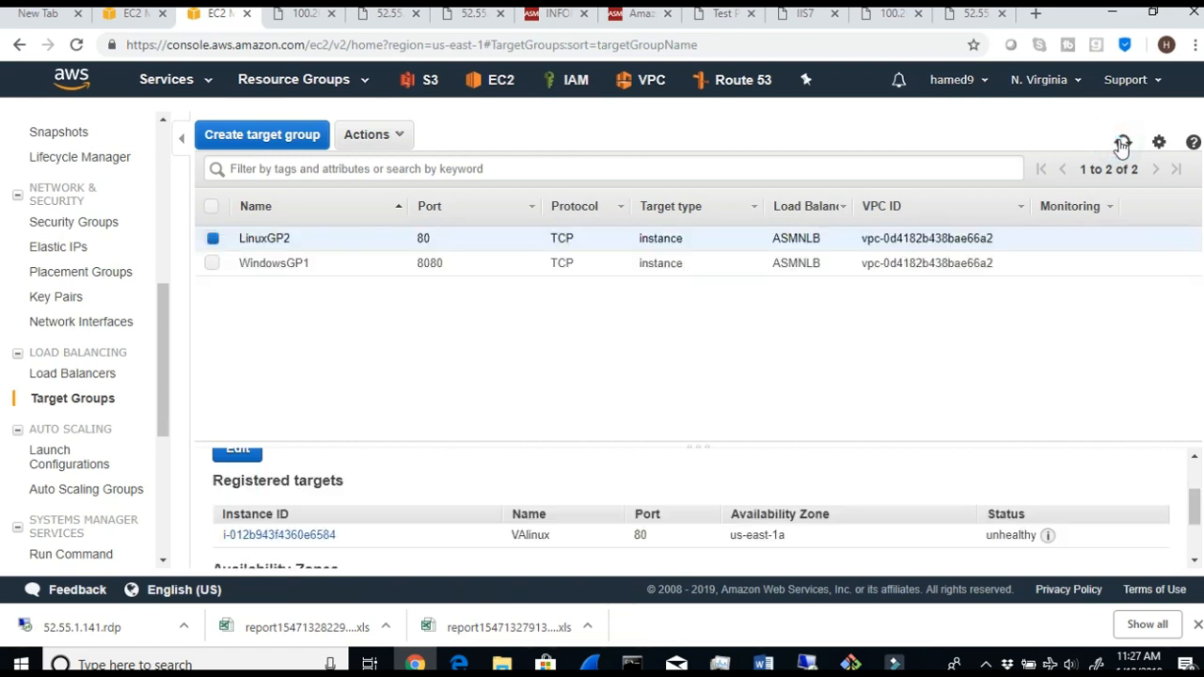
left_click(1121, 143)
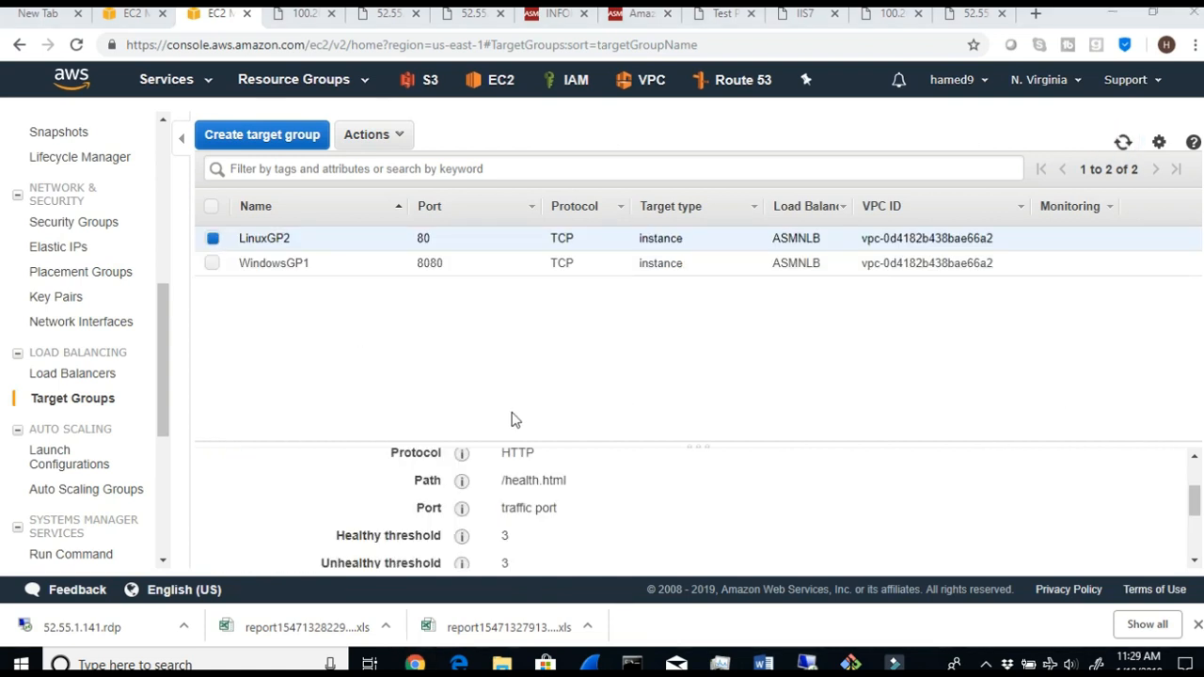
- Recheck VAlinux's status among LinuxGP2's registered targets and open the group's health check settings
scroll(686, 480, "up", 2)
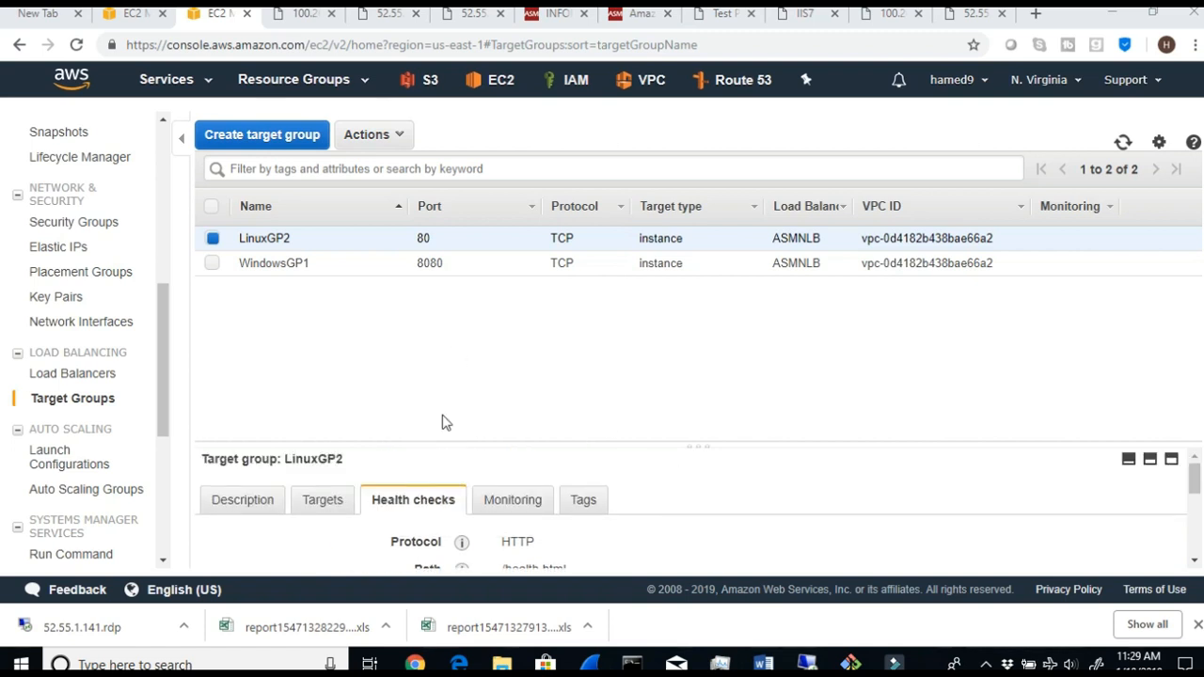
left_click(322, 503)
scroll(906, 524, "down", 1)
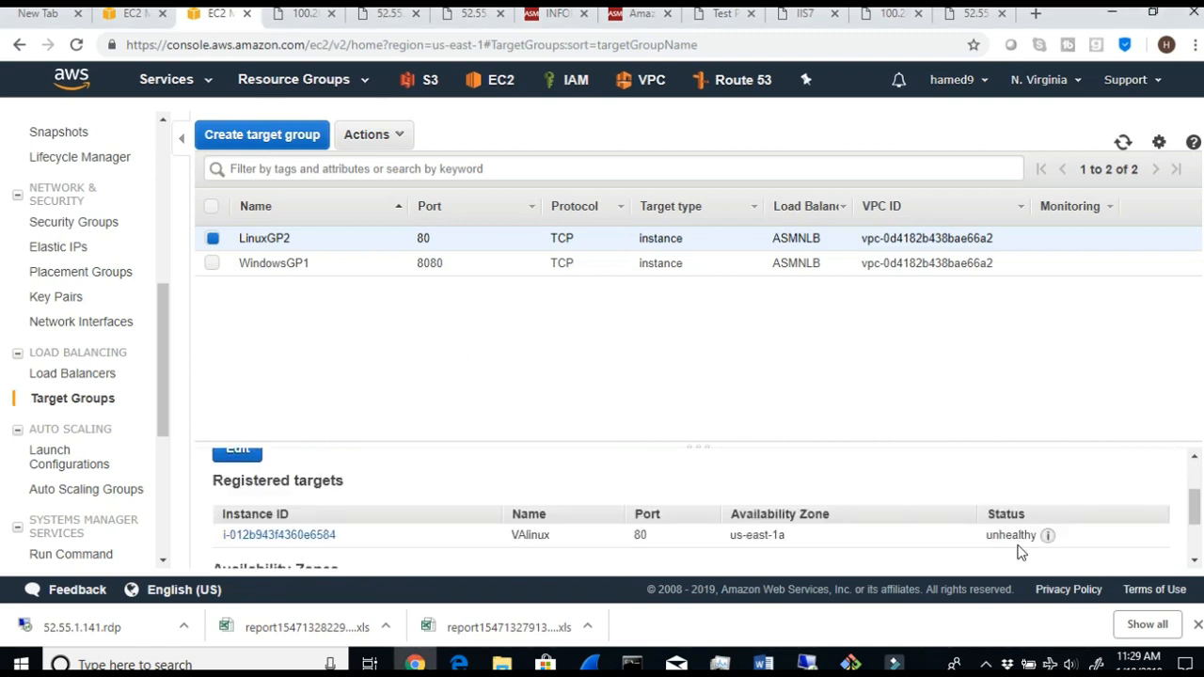
scroll(404, 494, "up", 1)
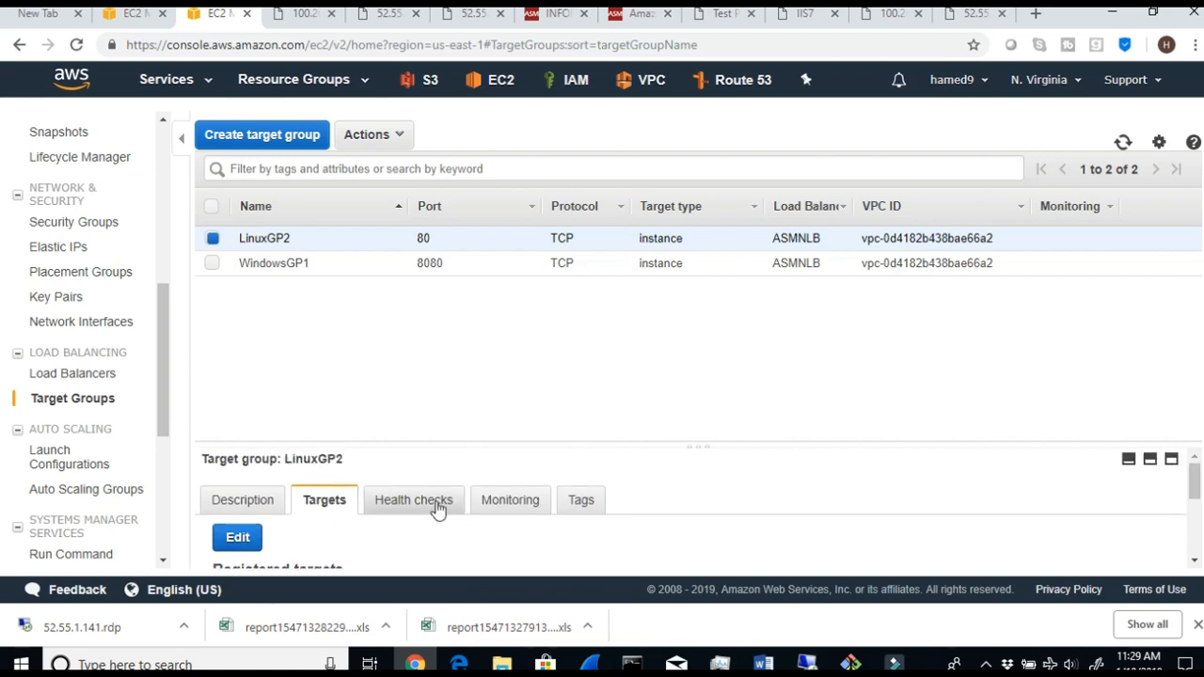
left_click(402, 507)
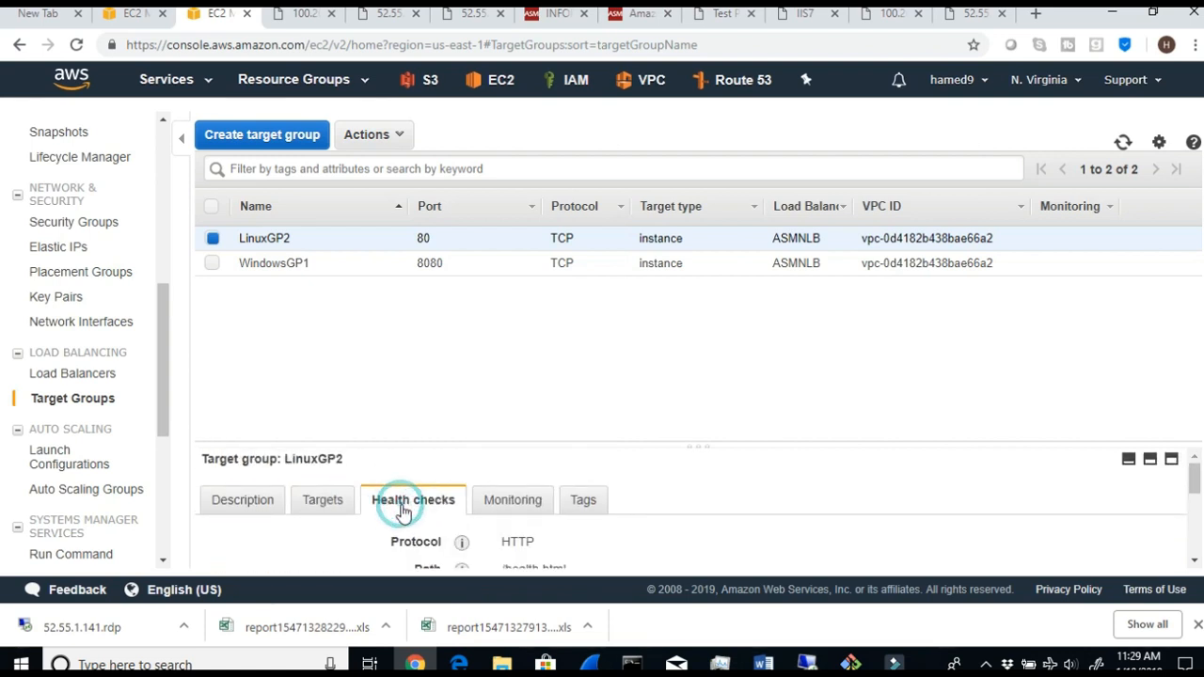
- Compare LinuxGP2's health check path with the files in /var/www/html by running ls in the Linux server's terminal
scroll(577, 562, "down", 3)
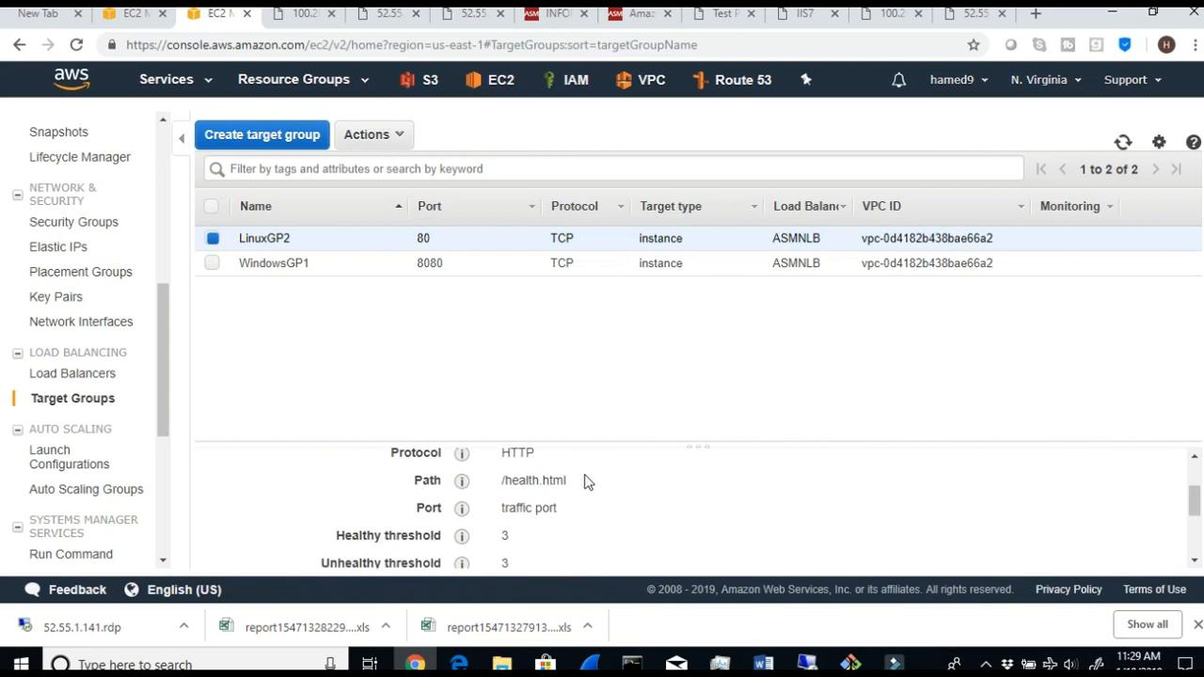
left_click_drag(567, 480, 516, 477)
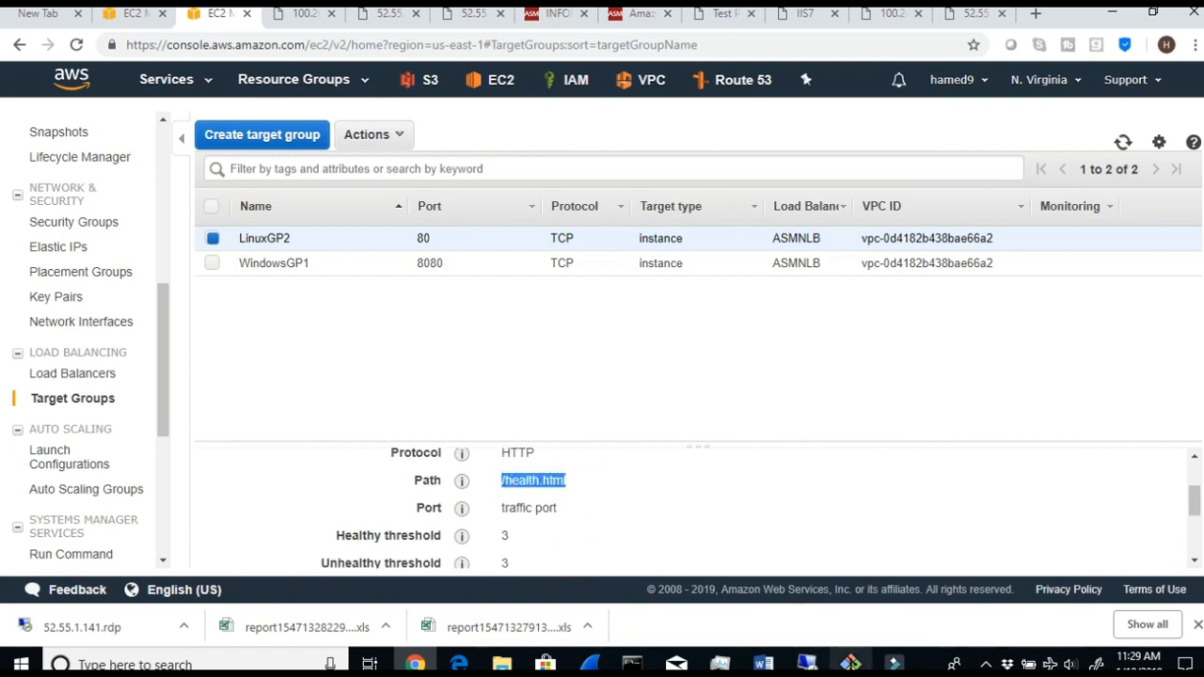
mouse_move(850, 663)
left_click(809, 611)
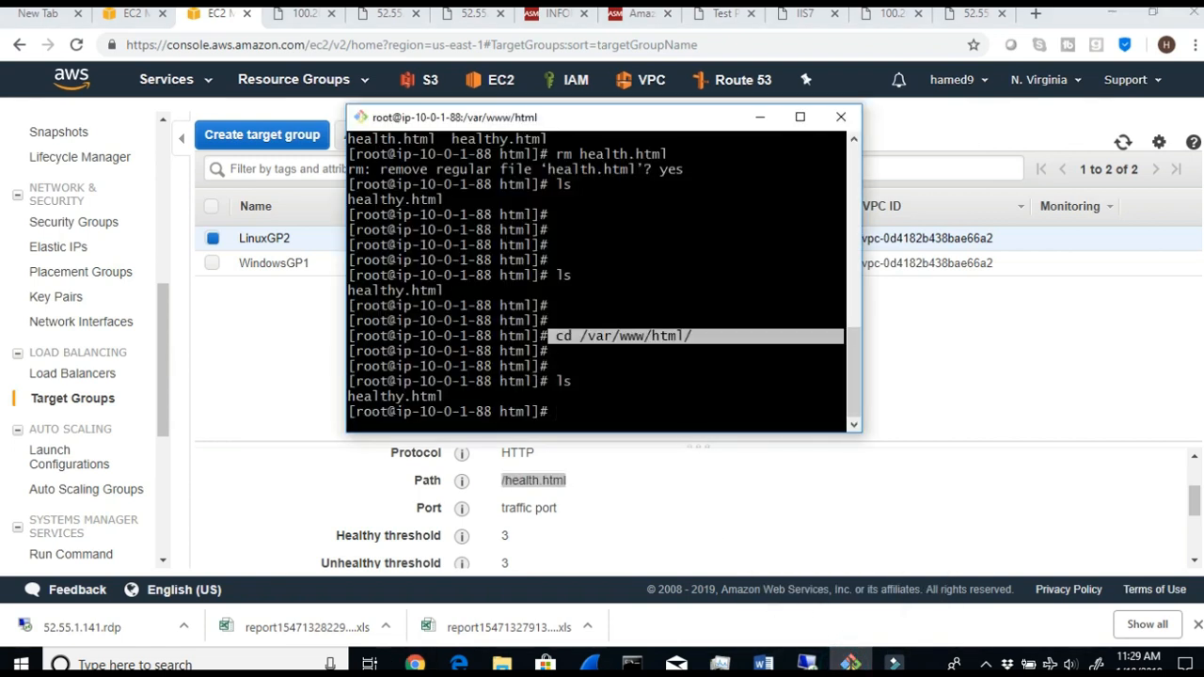
left_click(684, 424)
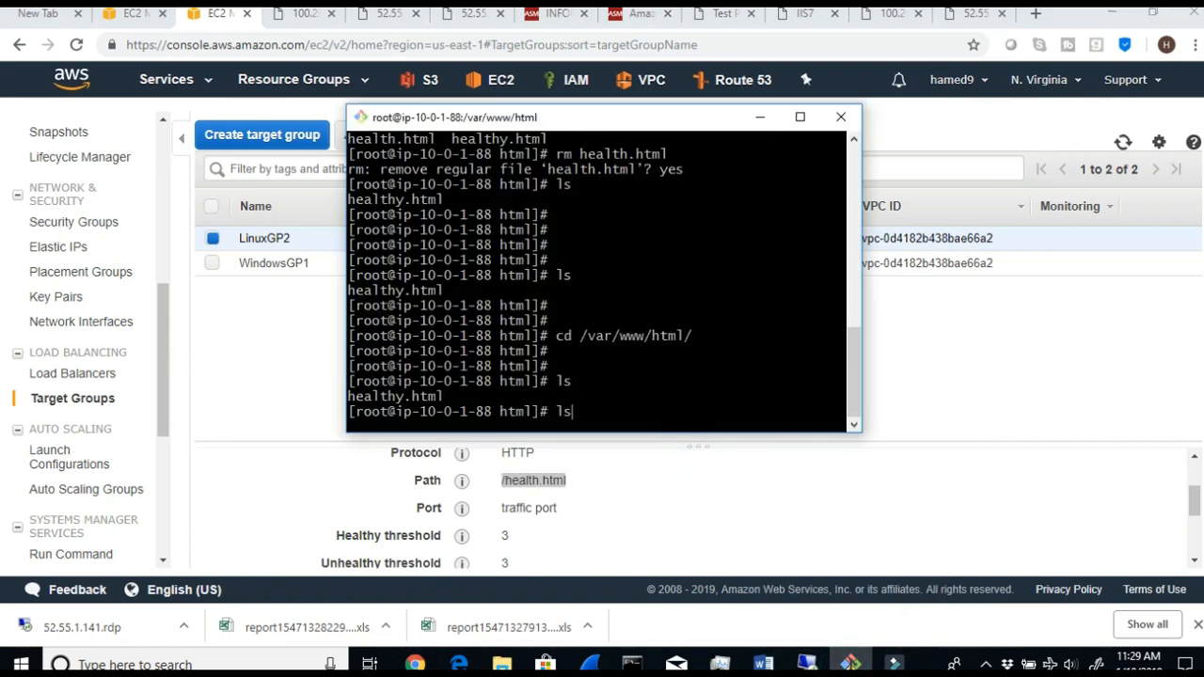
type("ls")
key("Return")
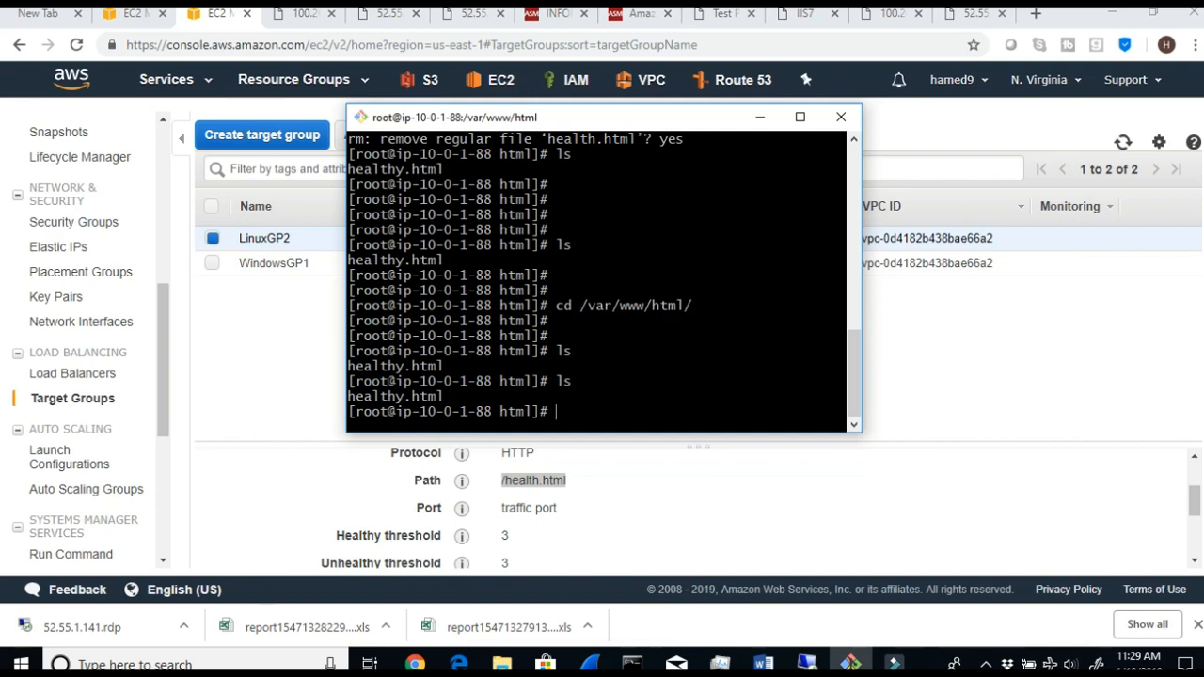
left_click_drag(411, 396, 358, 397)
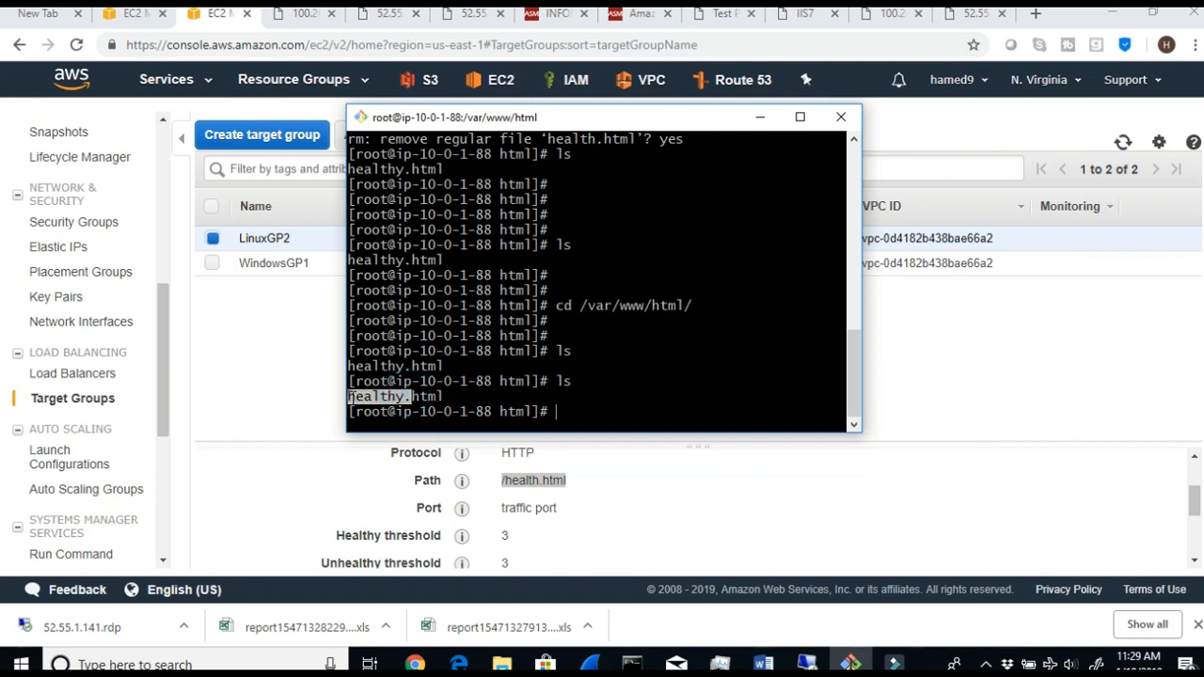
- Back in the AWS console, change LinuxGP2's health check path to /healthy.html and save it
left_click(312, 391)
scroll(609, 525, "up", 1)
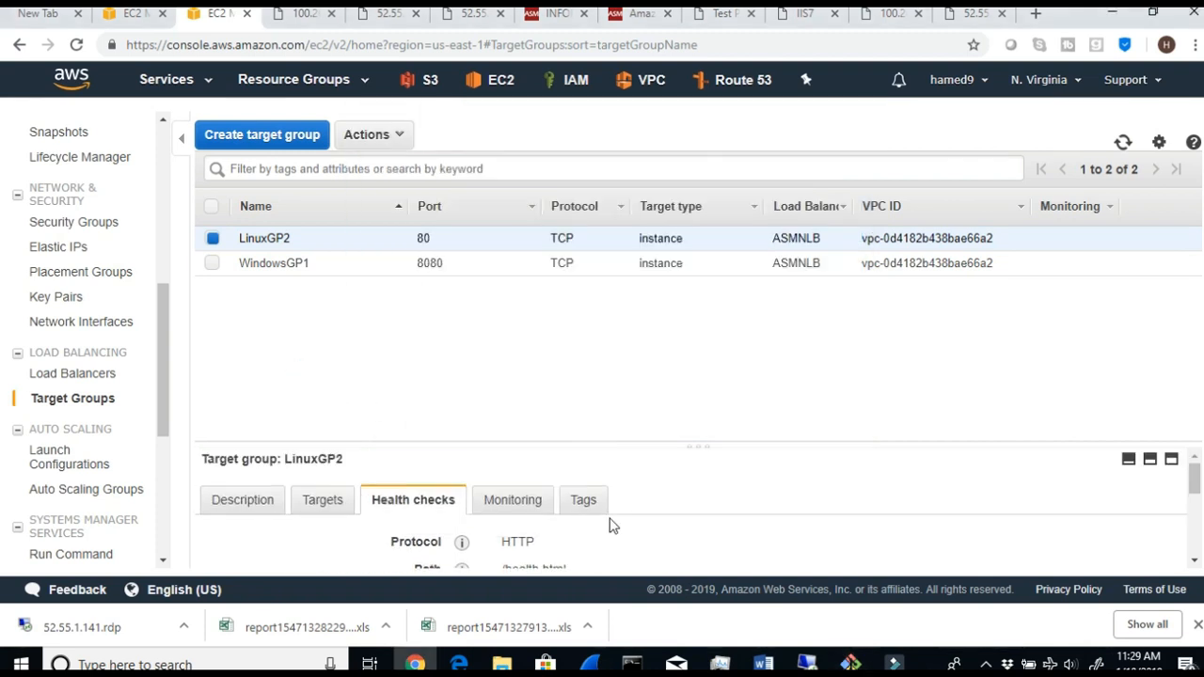
scroll(609, 525, "down", 5)
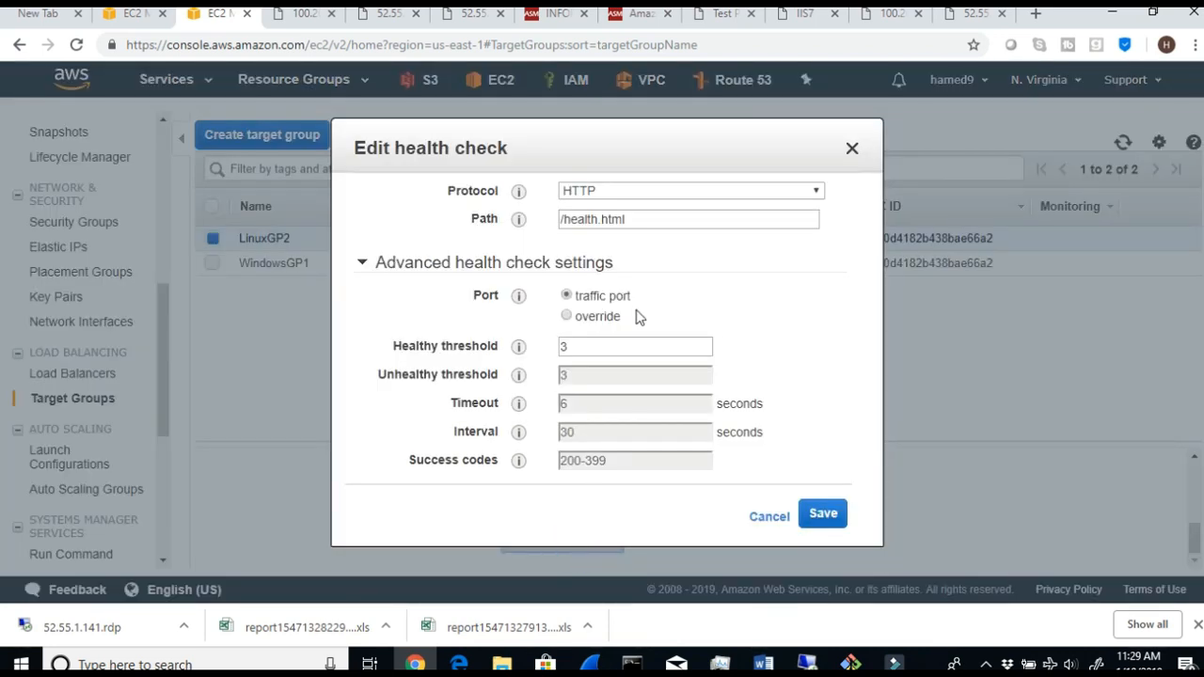
left_click(598, 220)
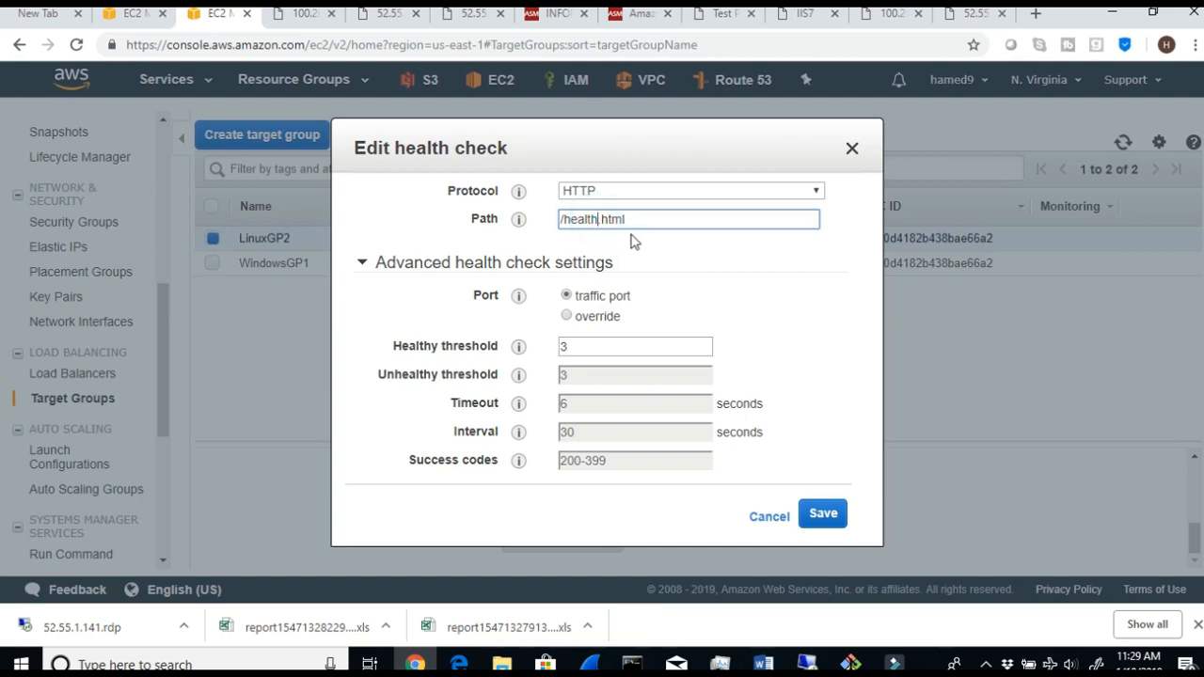
type("y")
left_click(824, 515)
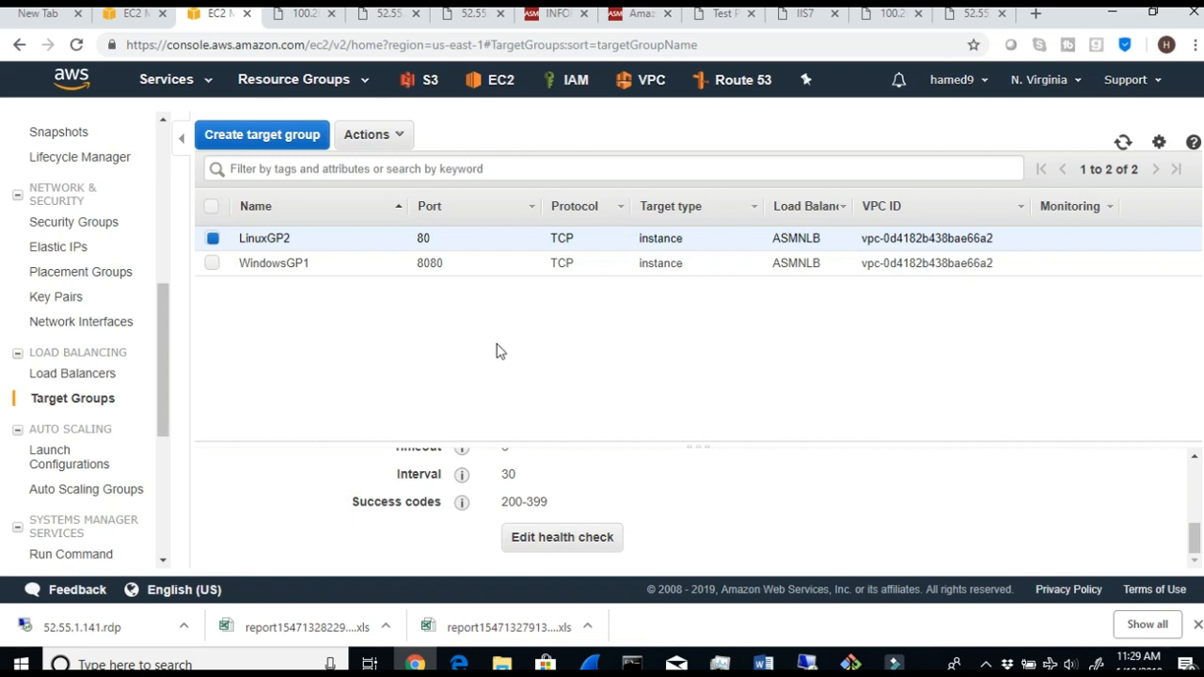
- Check VAlinux's status among LinuxGP2's registered targets, refreshing the target groups list twice
scroll(732, 525, "up", 3)
scroll(734, 525, "down", 1)
scroll(795, 524, "up", 2)
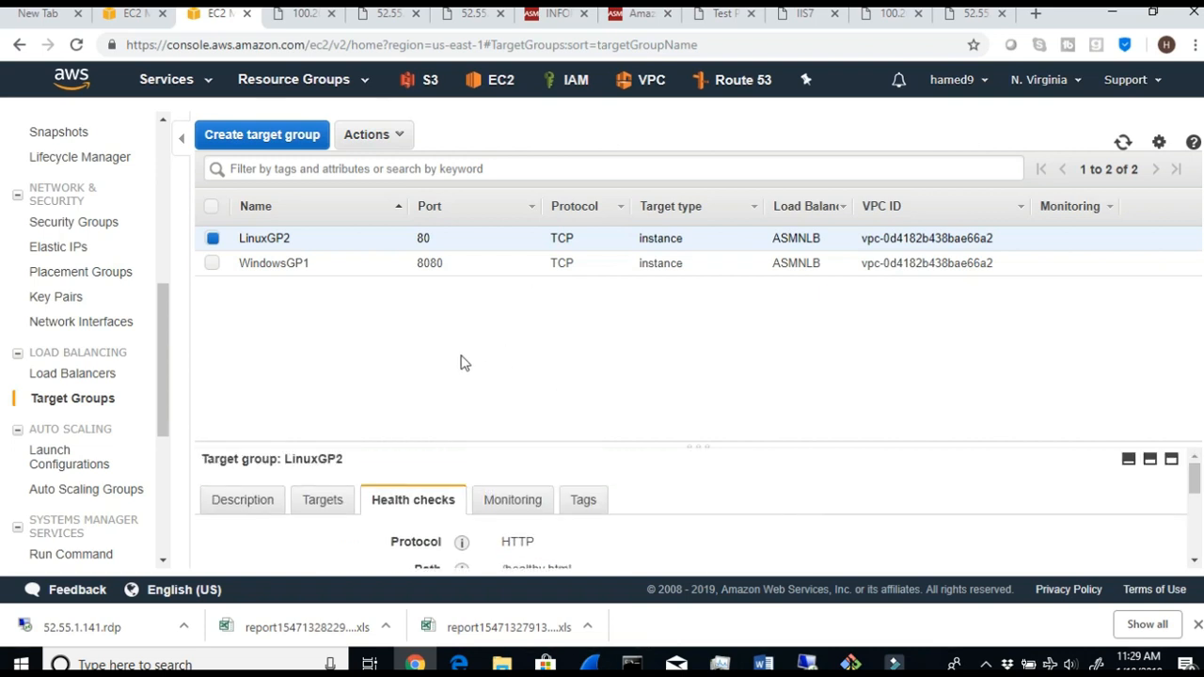
left_click(323, 500)
scroll(945, 545, "down", 1)
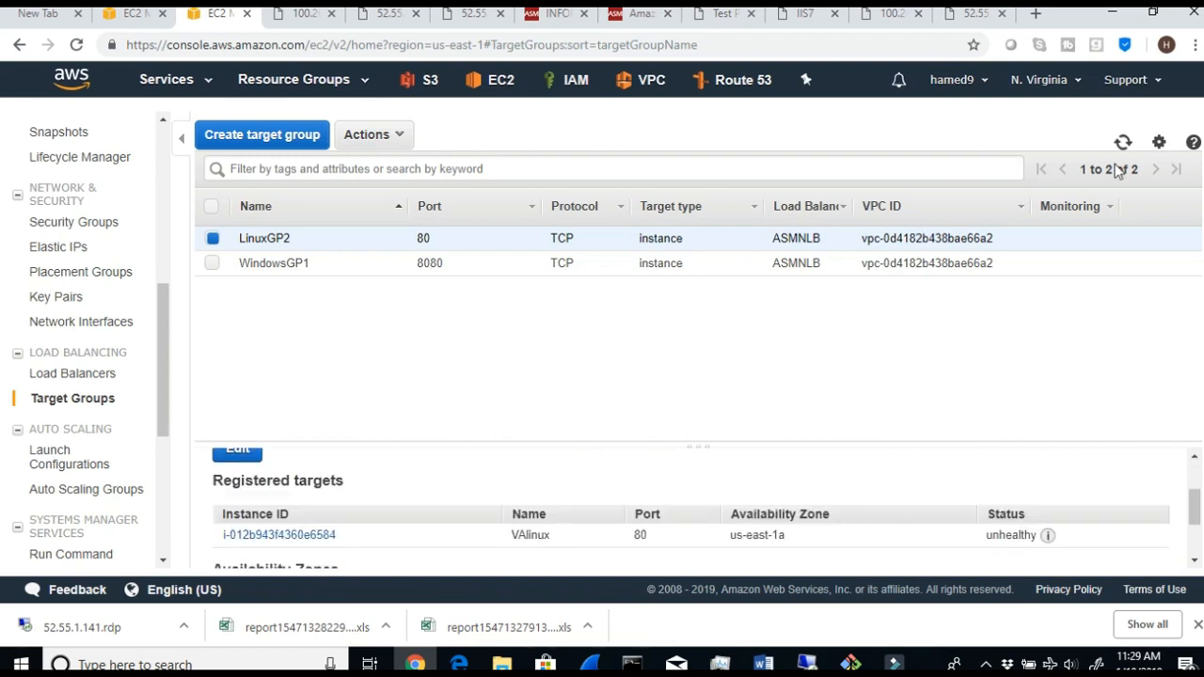
left_click(1123, 144)
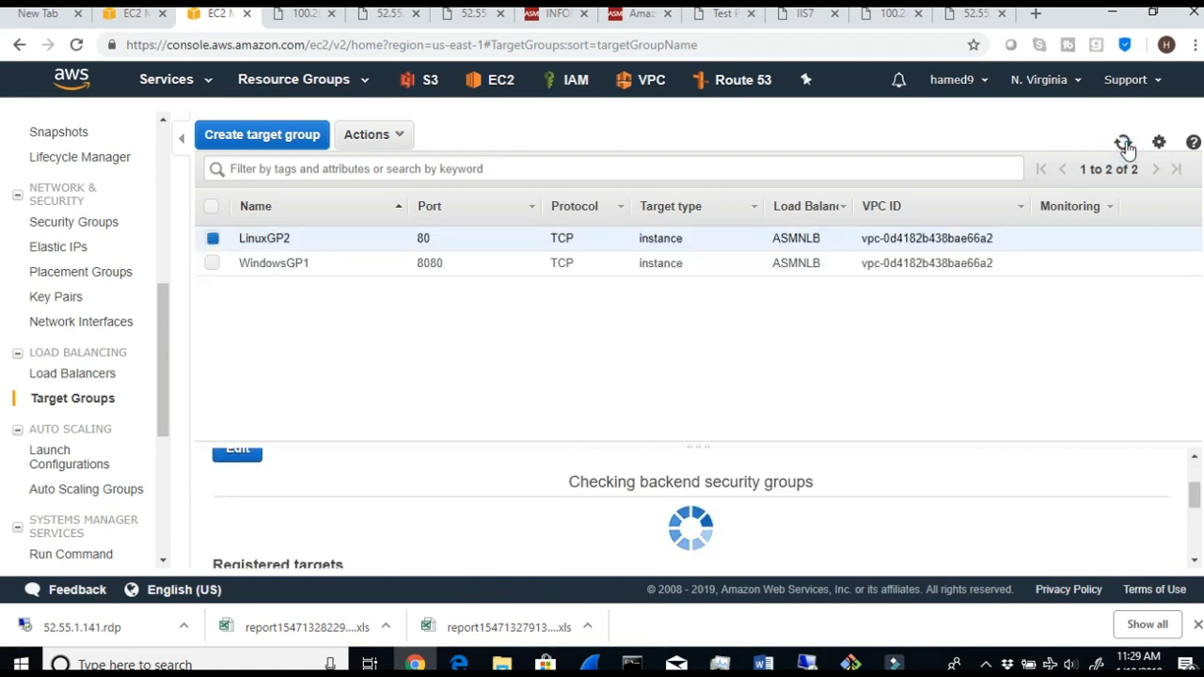
left_click(1123, 144)
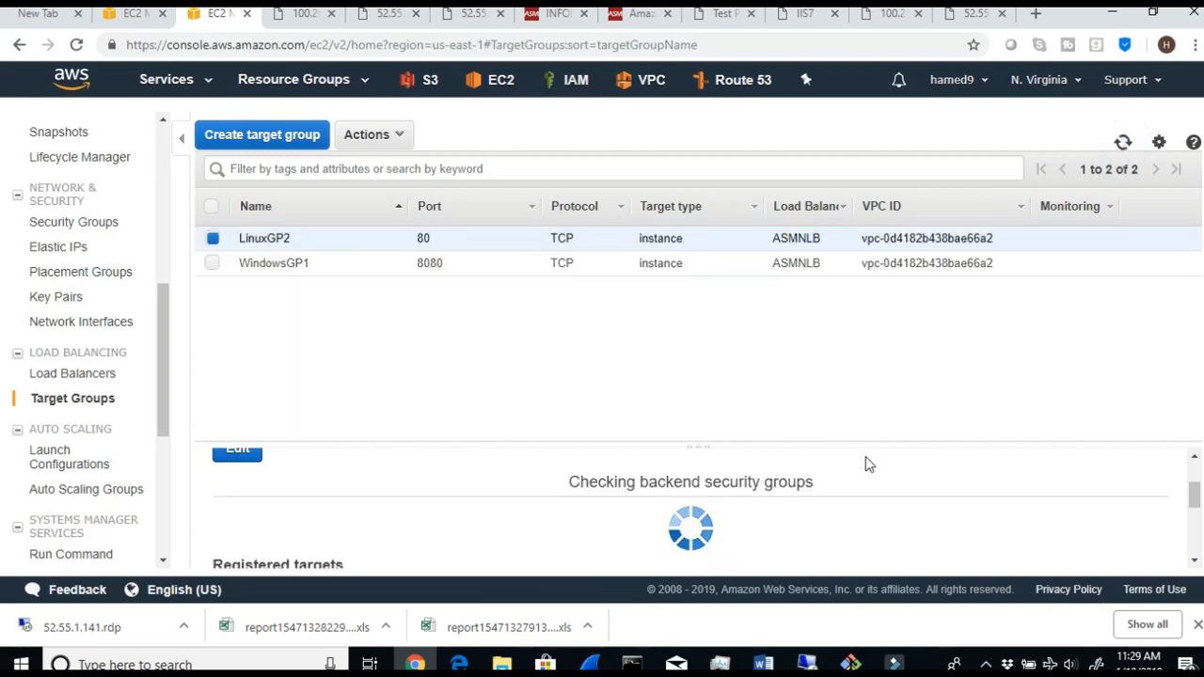
- Reopen LinuxGP2's health check settings and highlight the saved path to verify it
scroll(959, 534, "up", 2)
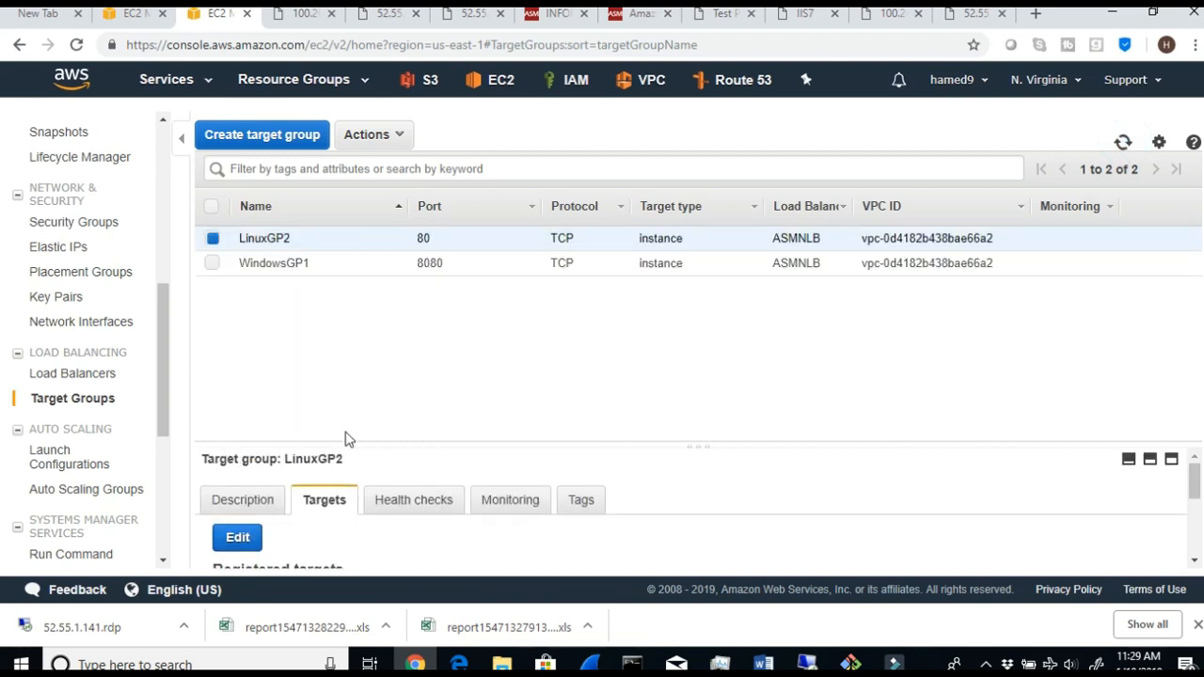
left_click(438, 502)
scroll(437, 508, "down", 1)
scroll(439, 508, "down", 1)
left_click_drag(581, 481, 508, 481)
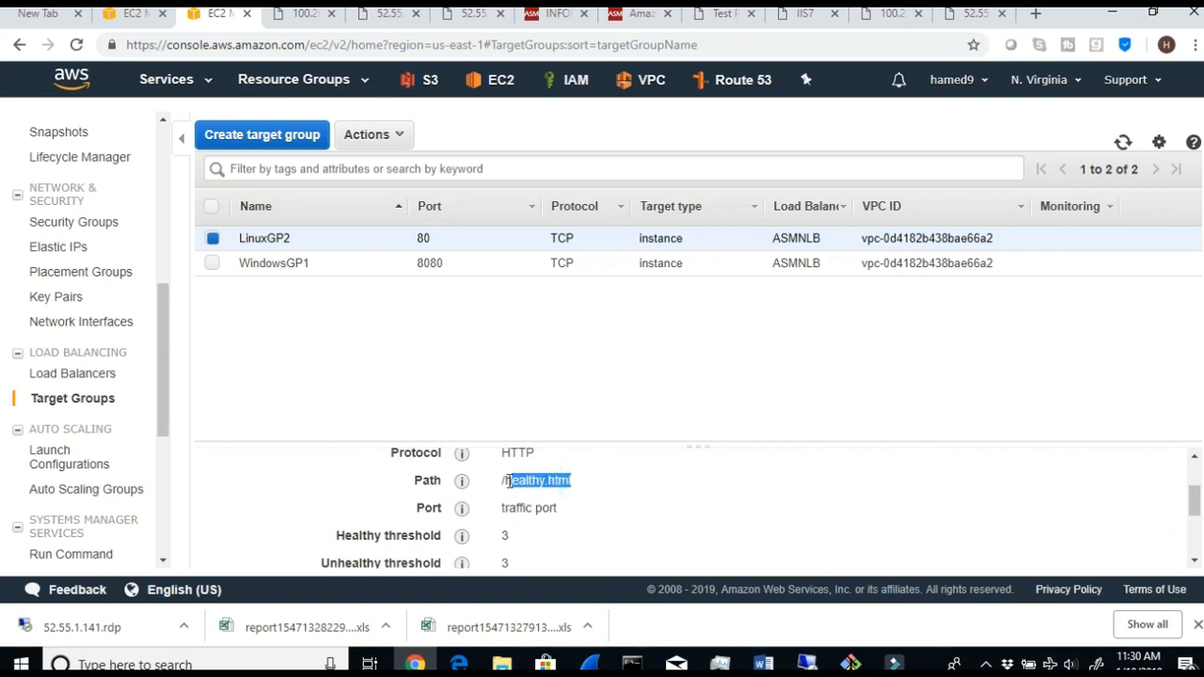
- Switch to the Linux server's terminal, run ls again and highlight the listed file name to compare it with the path
left_click(850, 662)
left_click(562, 412)
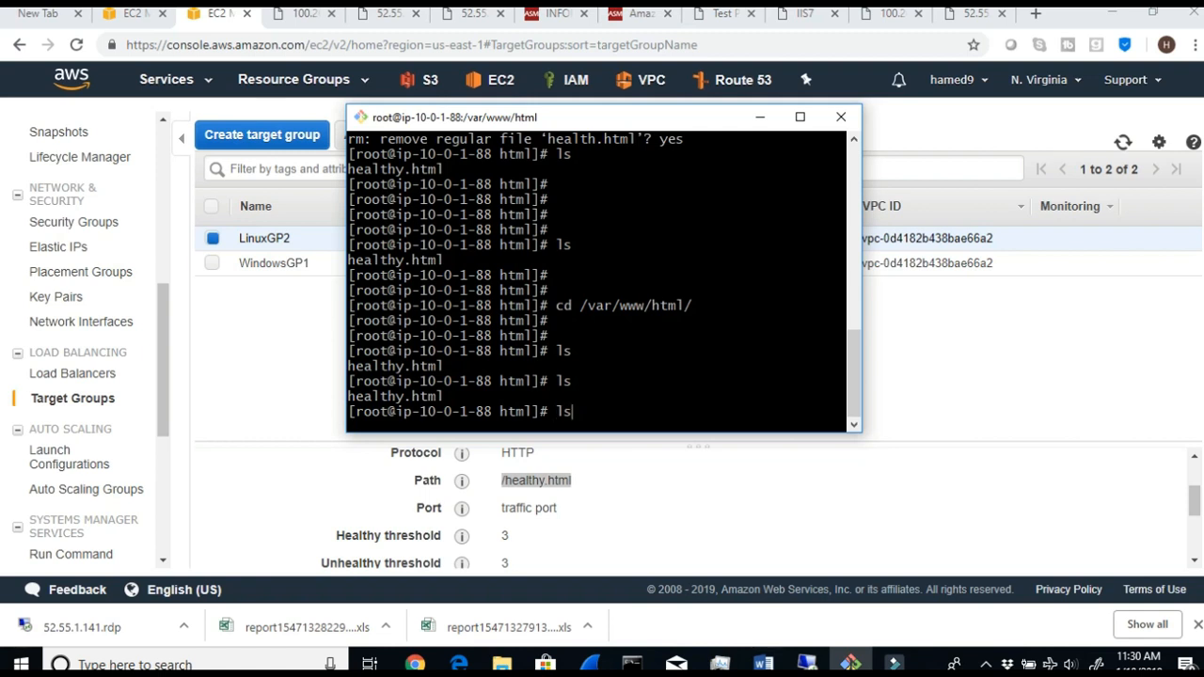
type("ls")
key("Return")
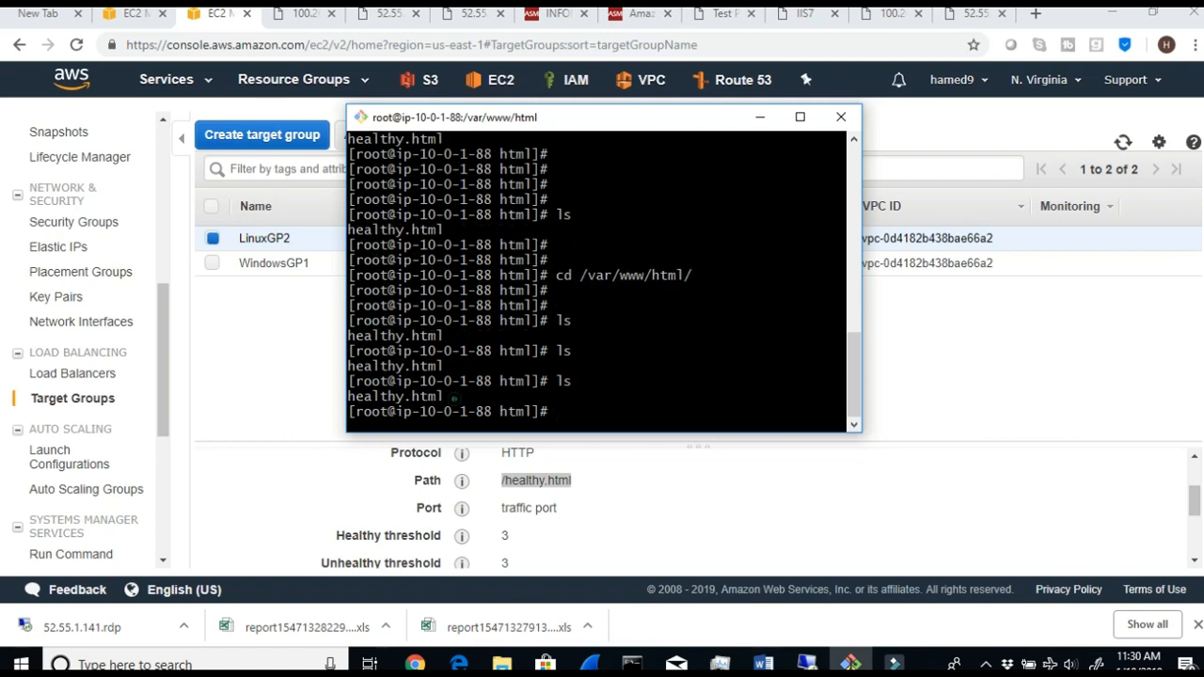
triple_click(455, 398)
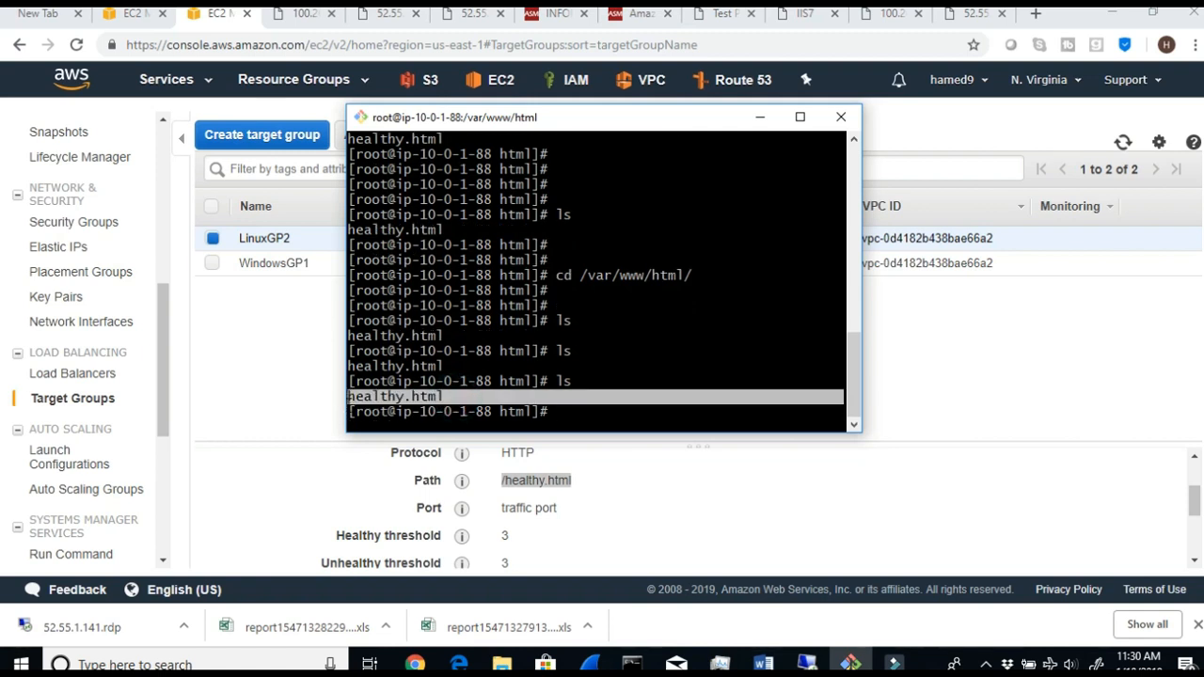
- Open healthy.html in nano to inspect its content, and exit the editor without changes
type("nano health")
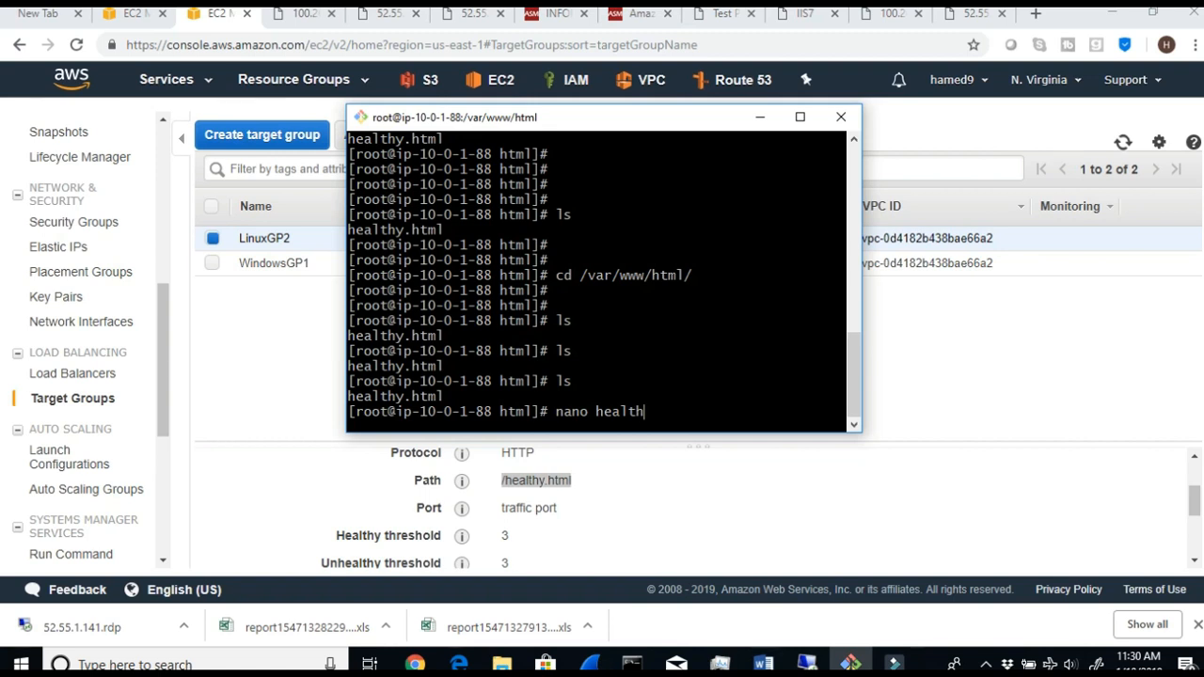
type("y.html")
key("Return")
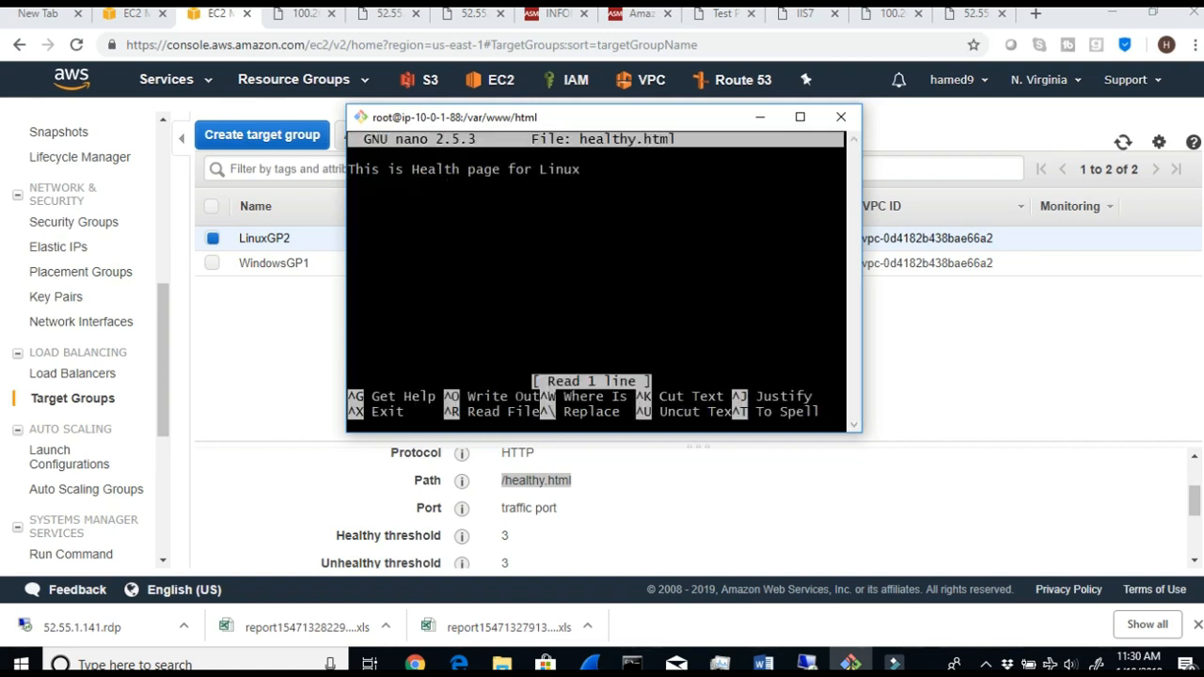
mouse_move(613, 159)
left_mouse_down()
mouse_move(510, 153)
mouse_move(612, 185)
left_mouse_up()
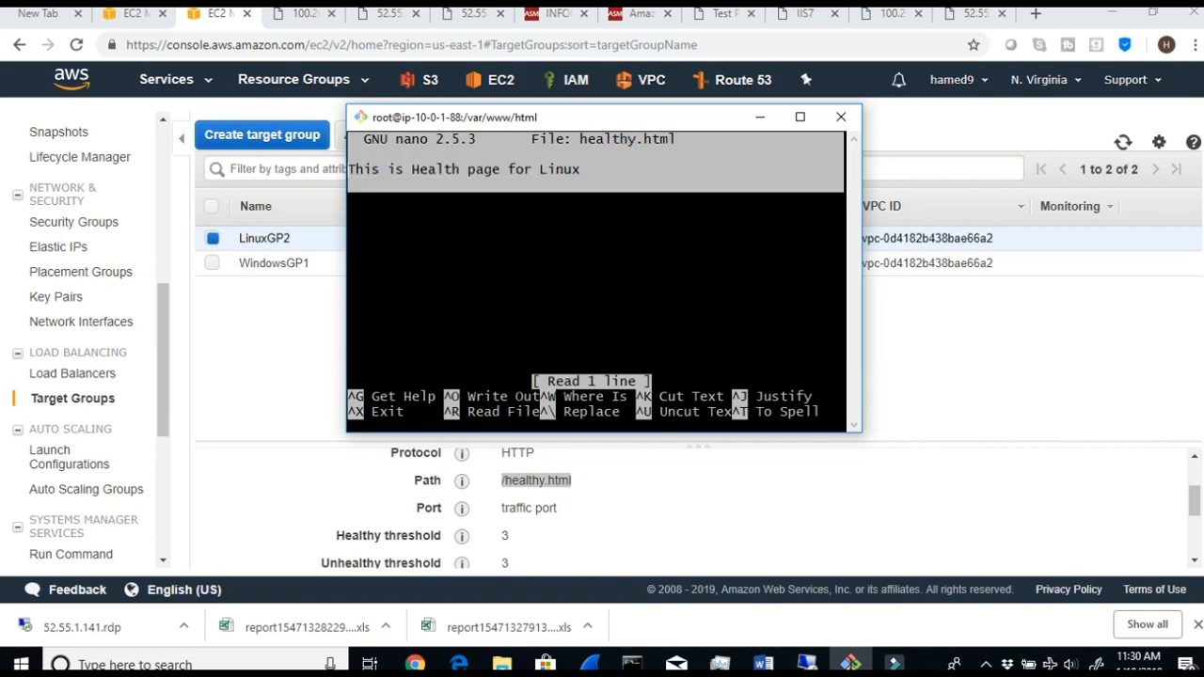
left_click(518, 239)
key("ctrl+x")
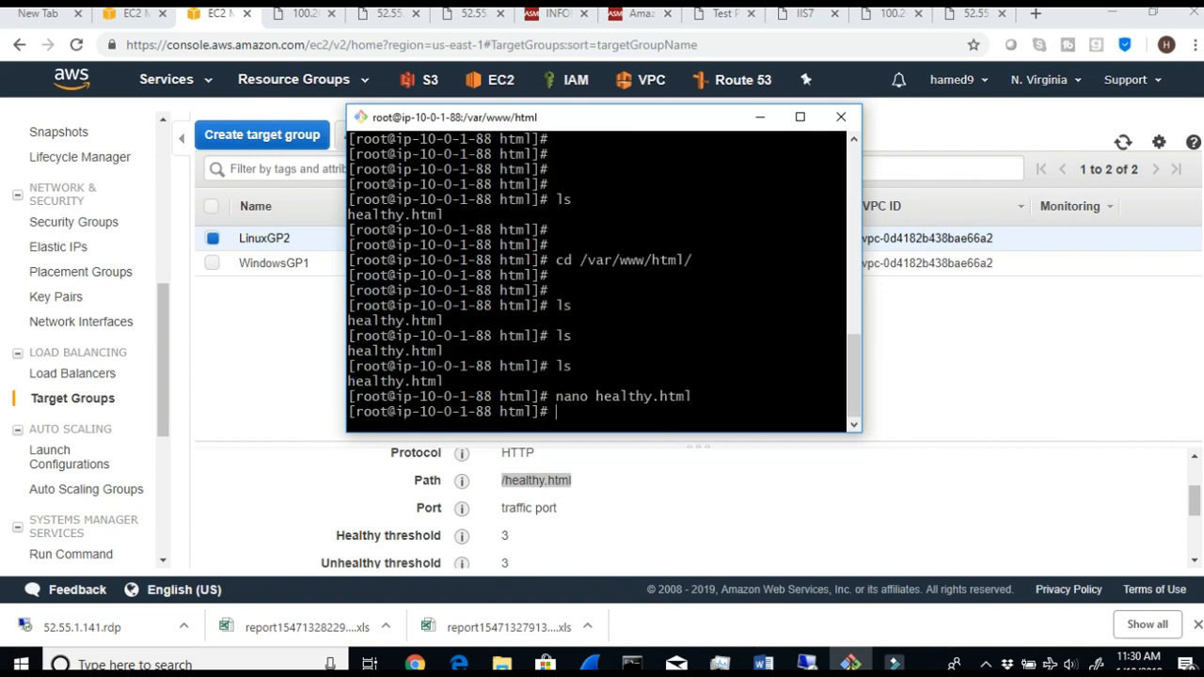
- In the browser, view the Windows server's health page and load 100.26.149.3/healthy.html in the Apache test page's tab
left_click(1023, 385)
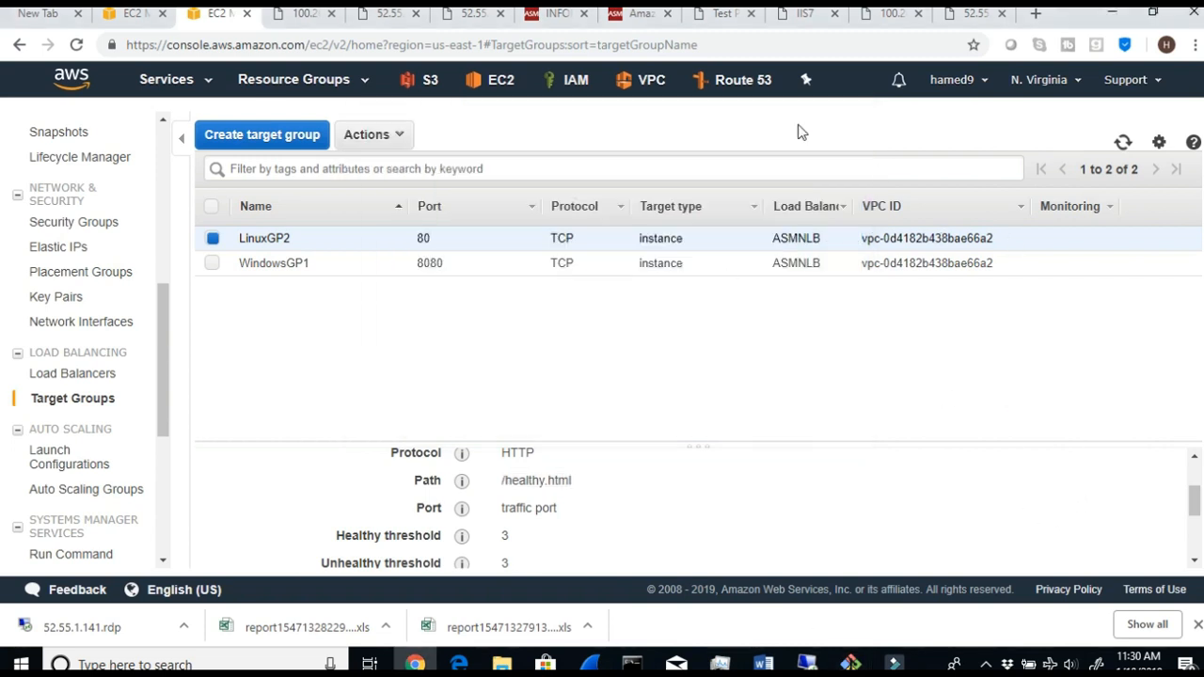
left_click(976, 16)
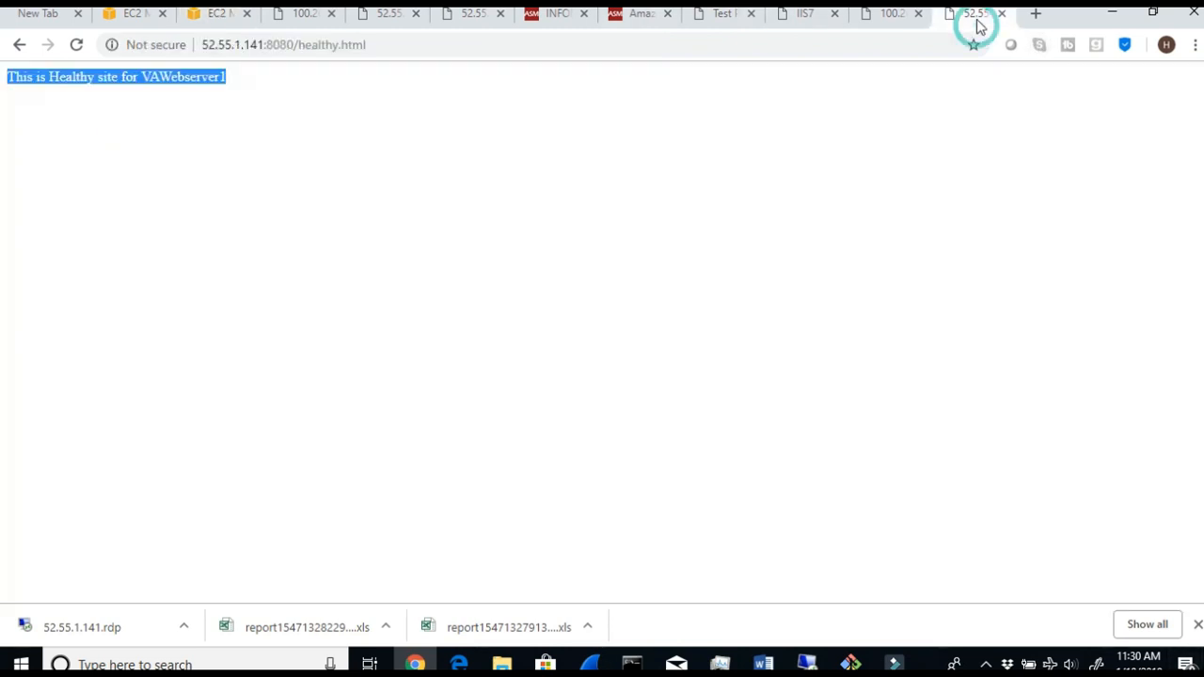
left_click(423, 51)
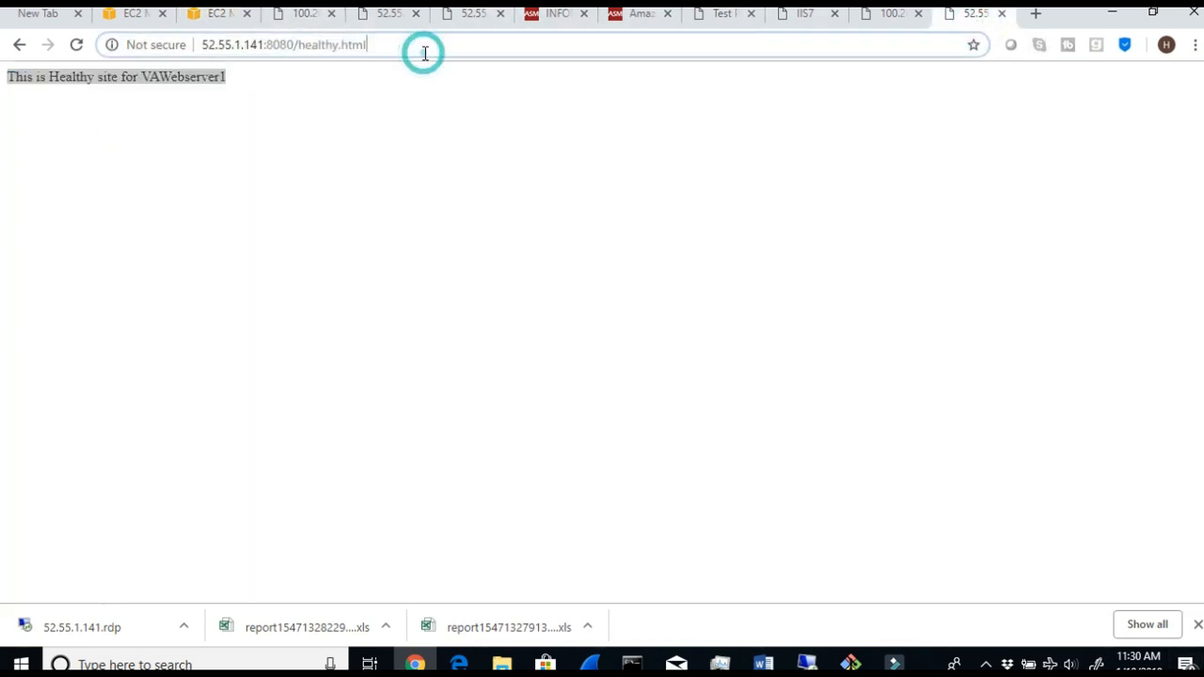
left_click(697, 15)
left_click(326, 47)
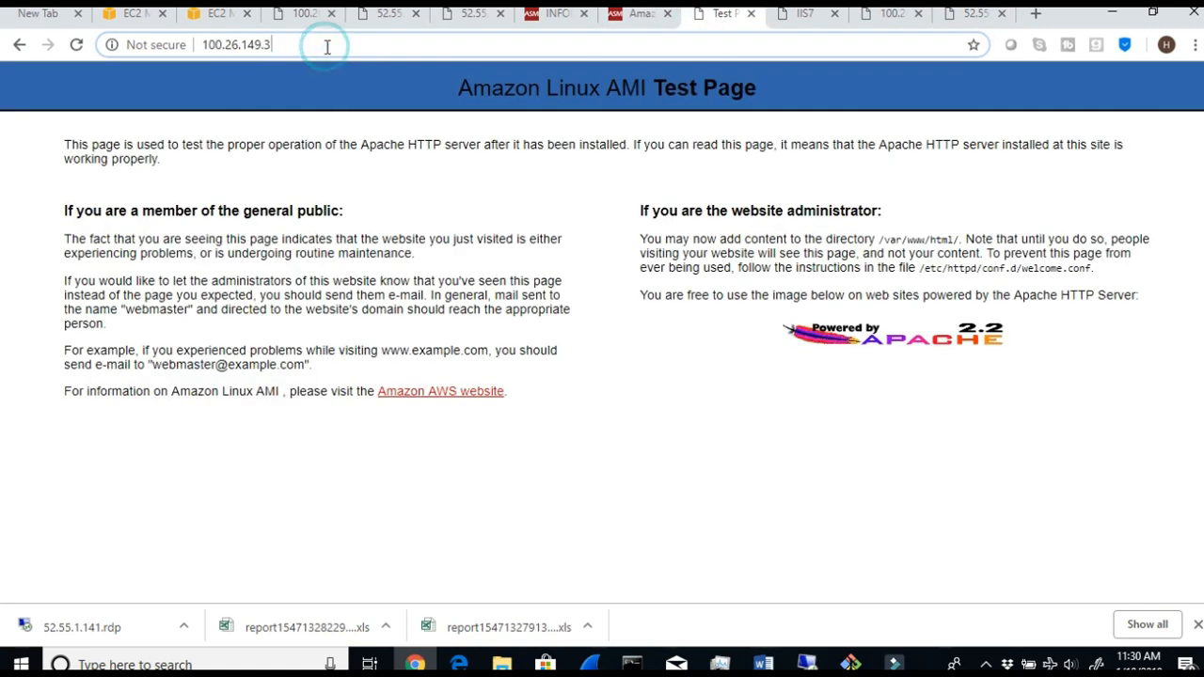
type("/")
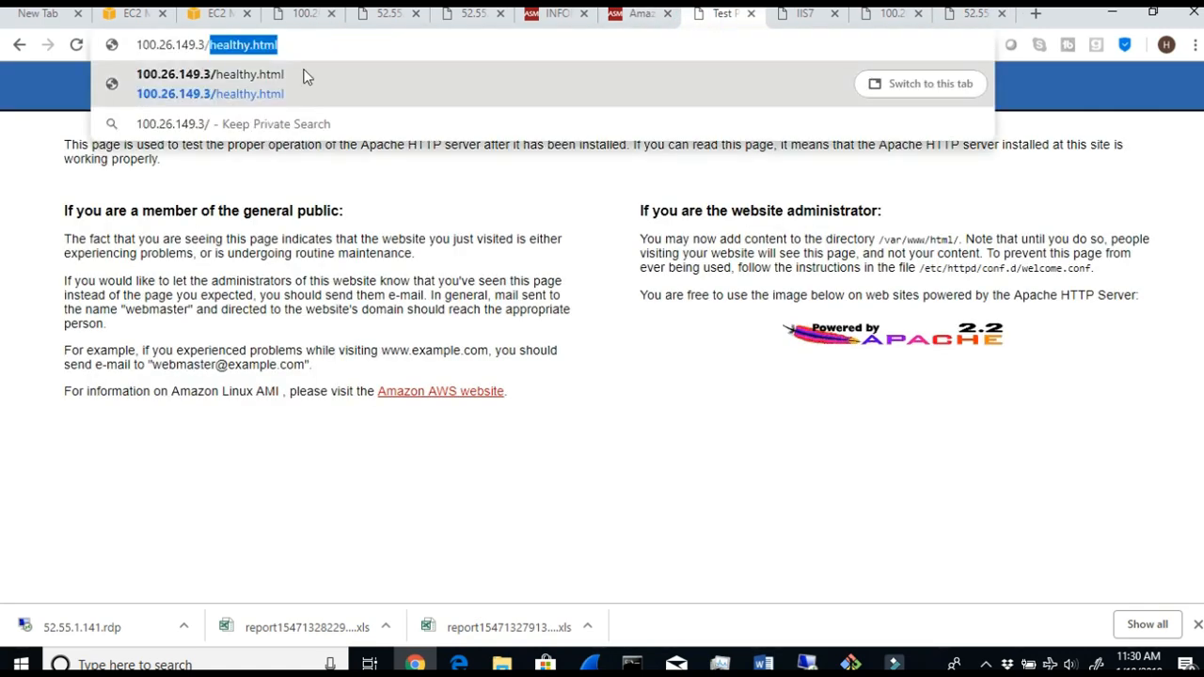
left_click(304, 75)
left_click_drag(201, 83, 3, 85)
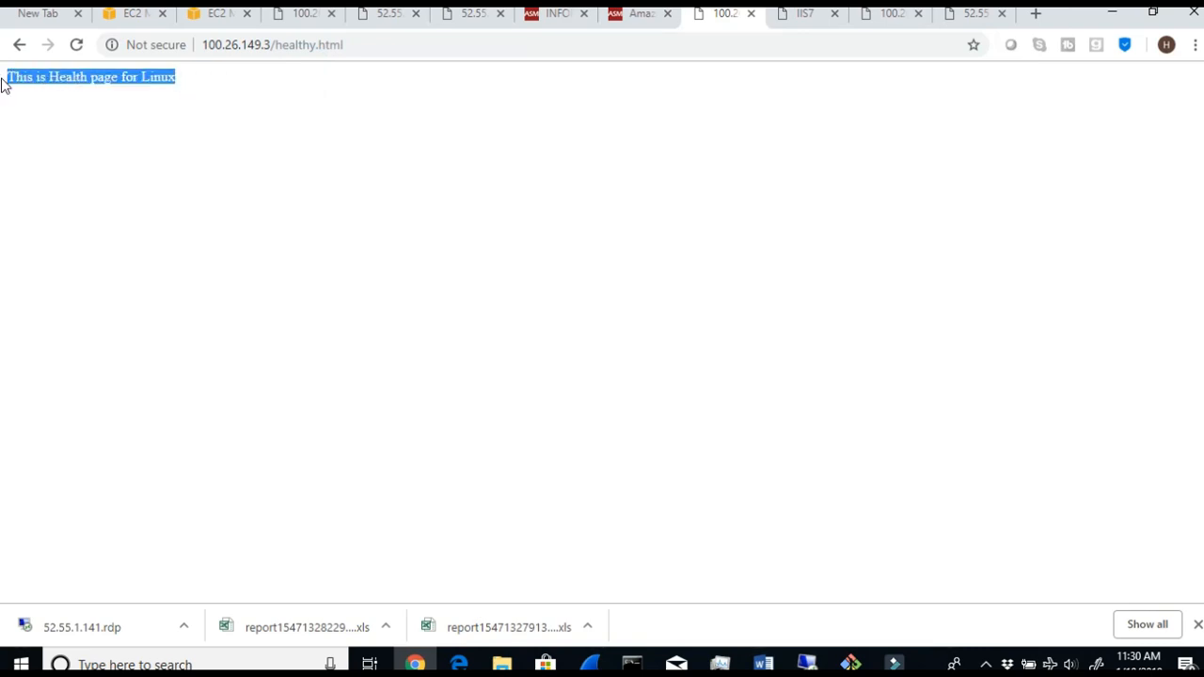
- Return to the target groups, review LinuxGP2's health check path, refresh and recheck VAlinux's target status
left_click(151, 17)
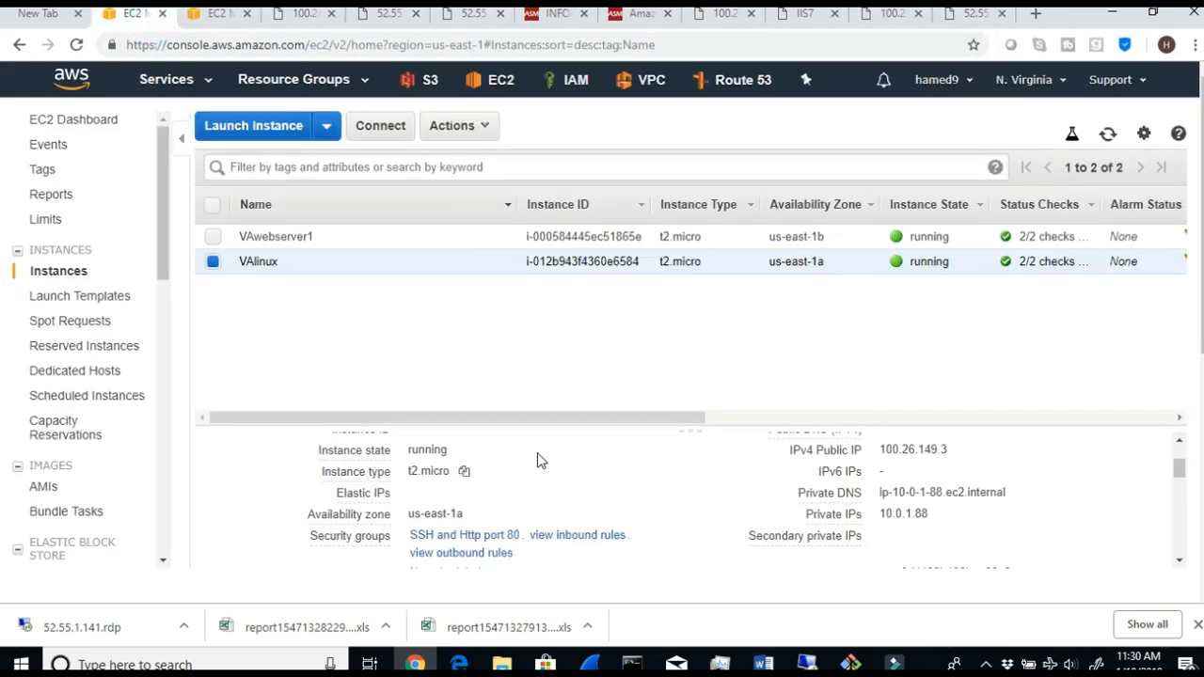
left_click(209, 21)
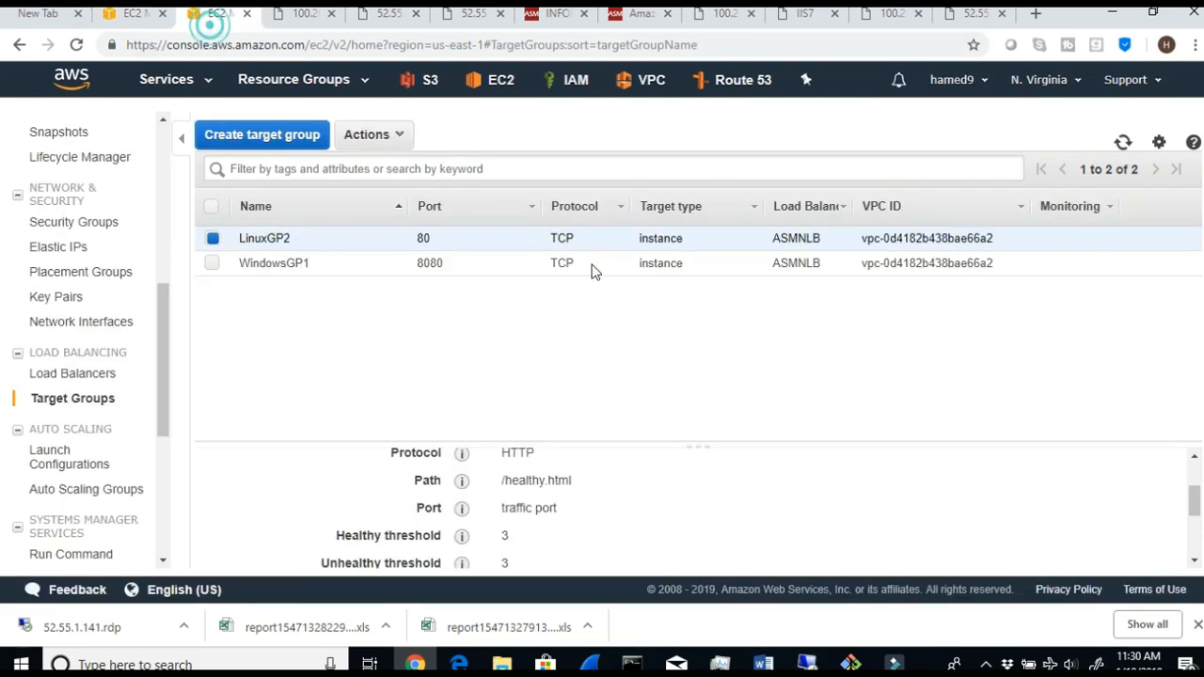
triple_click(612, 480)
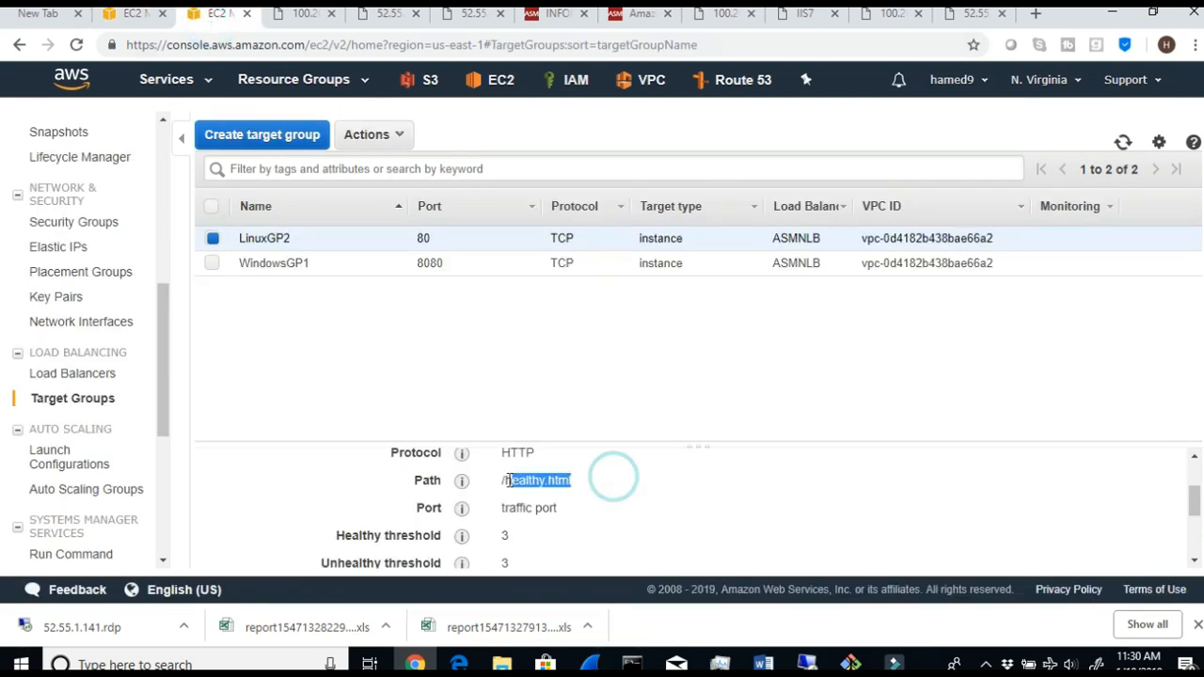
left_click(1122, 142)
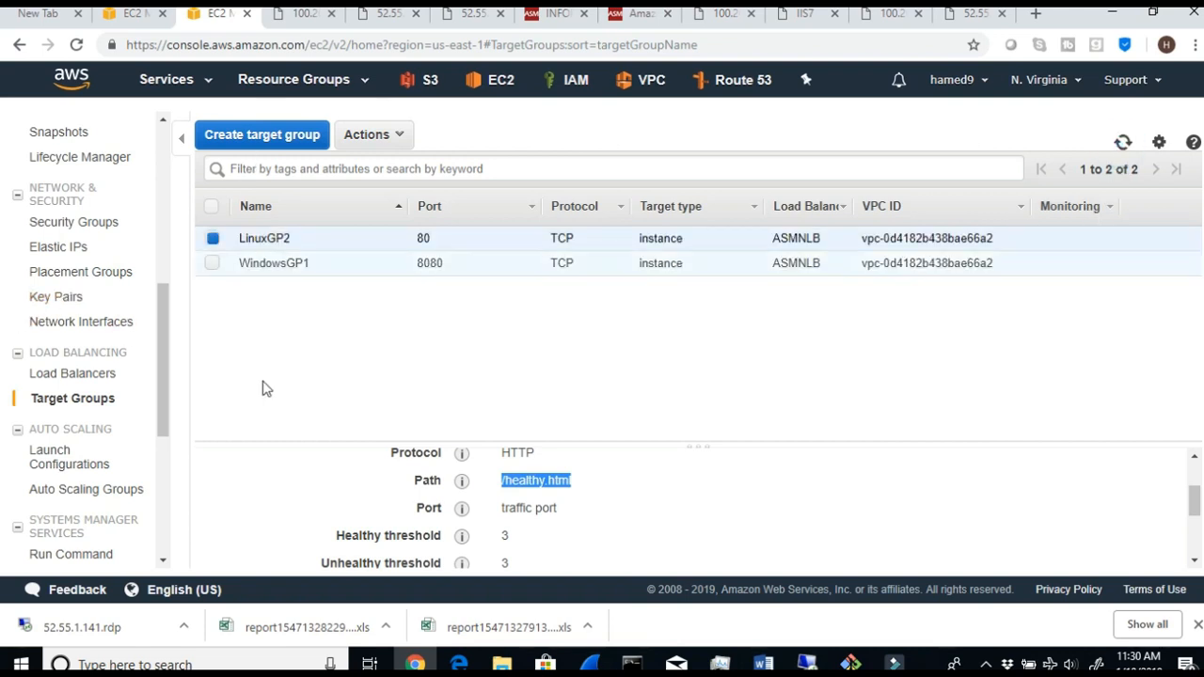
scroll(314, 479, "up", 1)
left_click(311, 509)
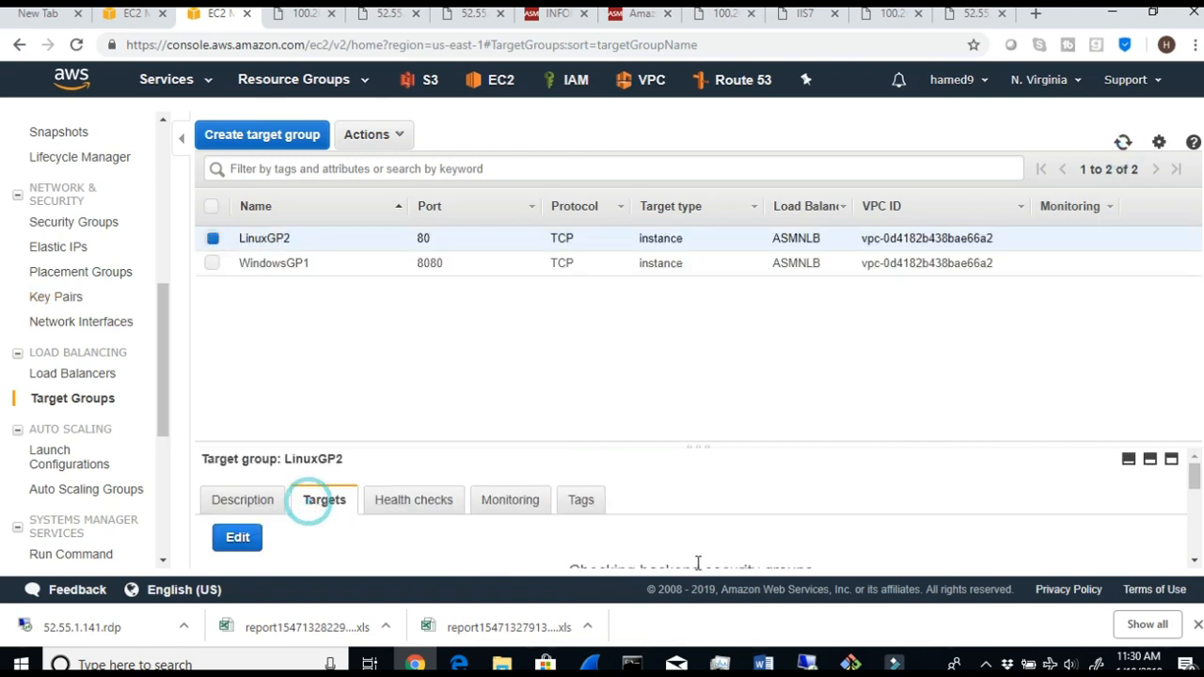
scroll(997, 535, "down", 1)
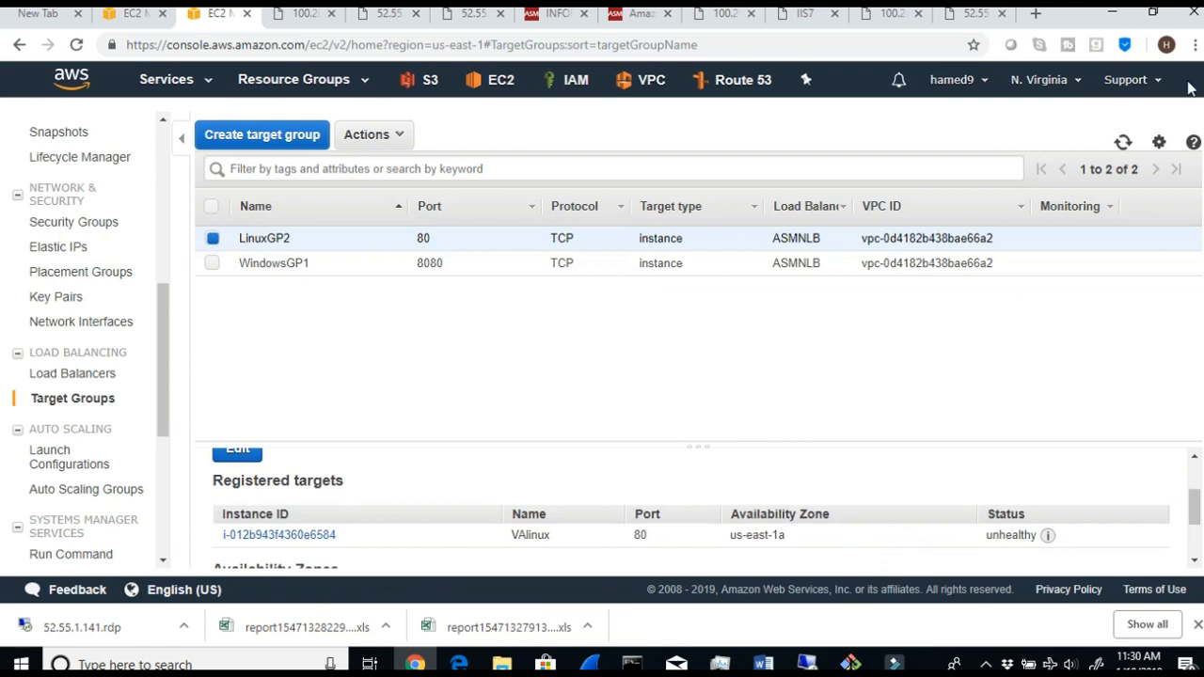
- Refresh the target groups repeatedly and recheck VAlinux's status among LinuxGP2's registered targets
left_click(1122, 142)
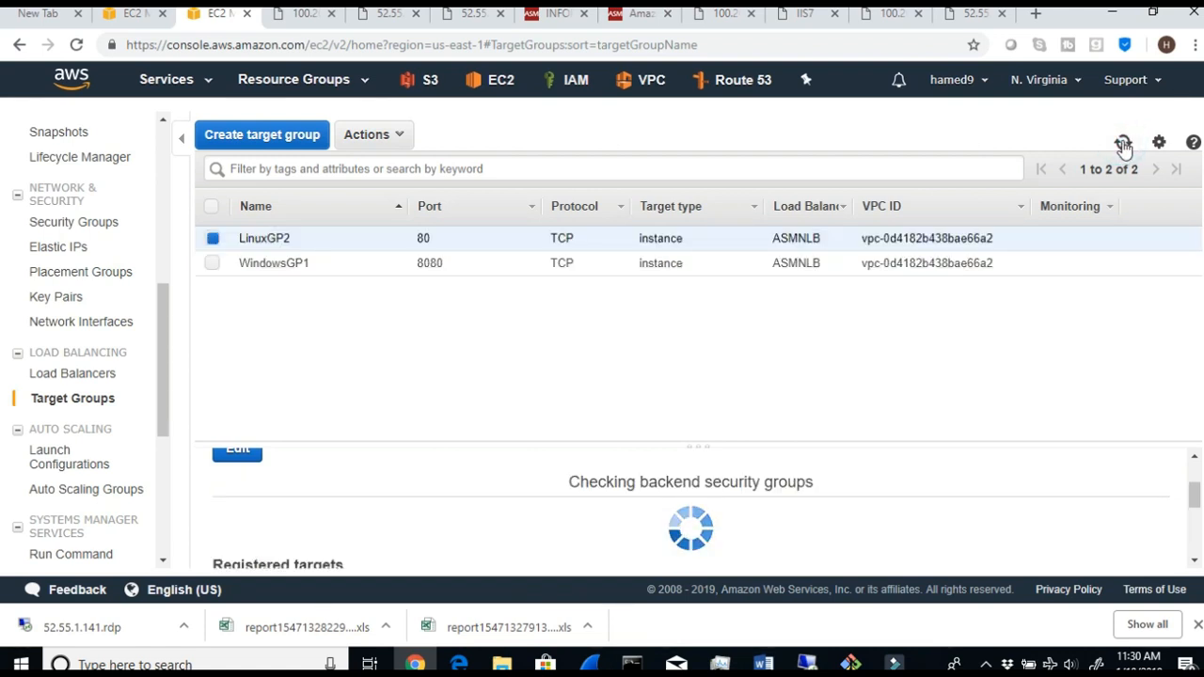
left_click(1123, 143)
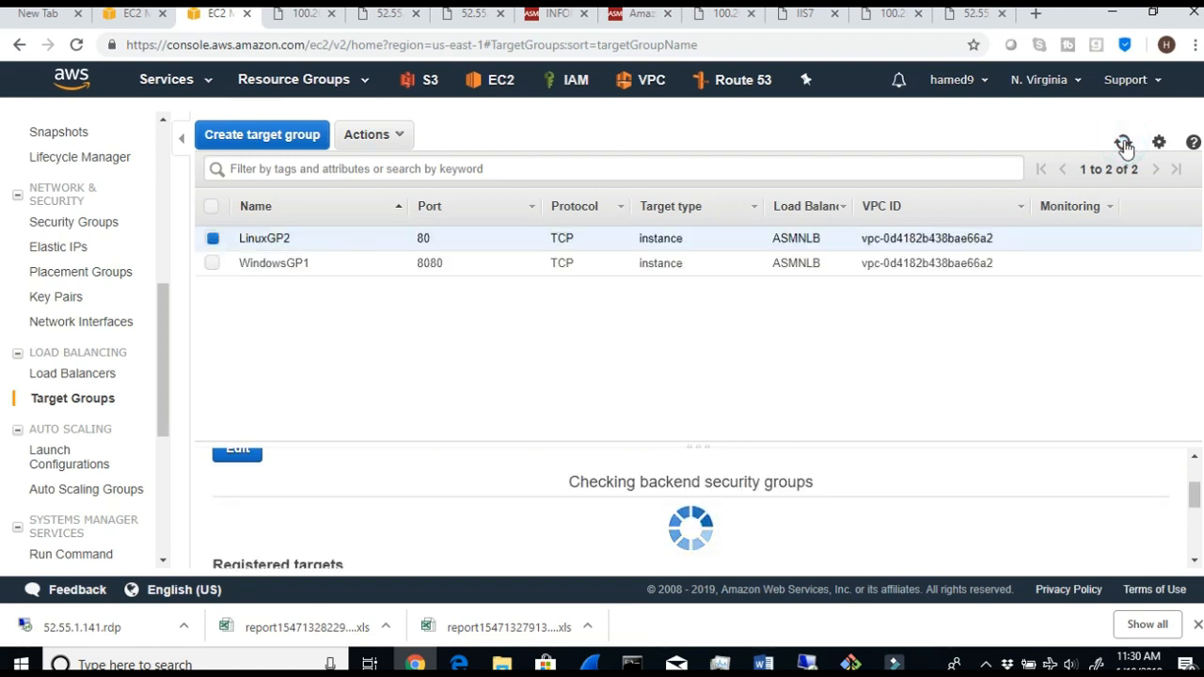
left_click(1122, 143)
left_click(1123, 143)
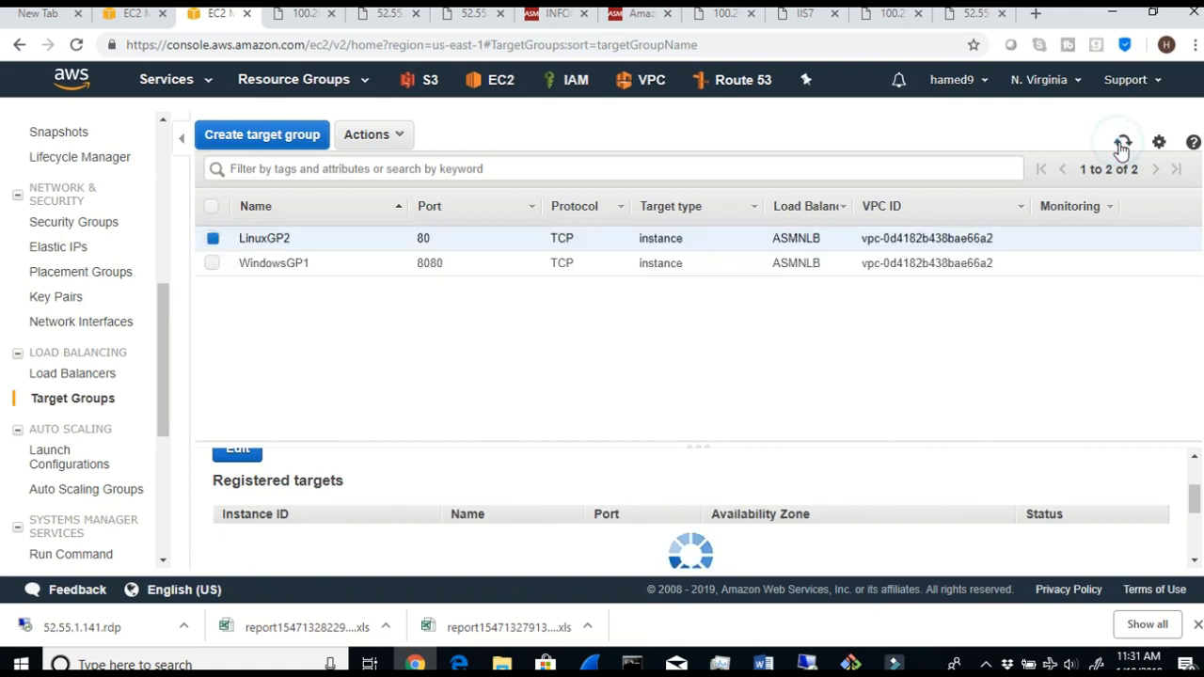
left_click(1122, 143)
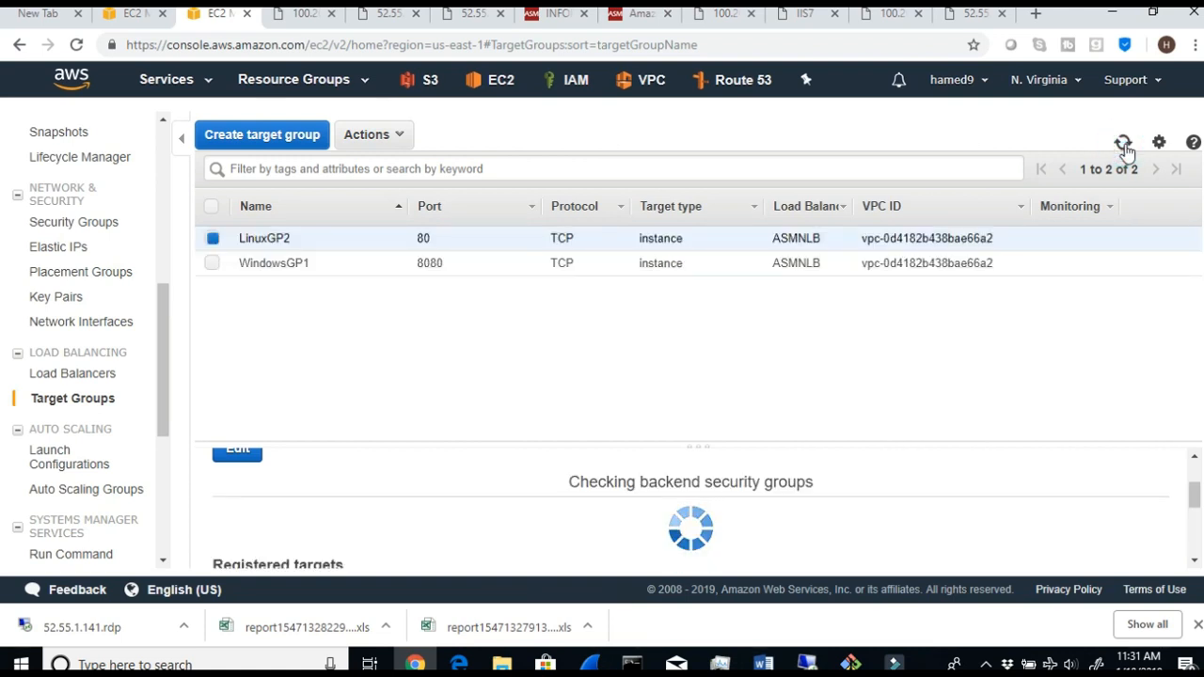
left_click(1124, 144)
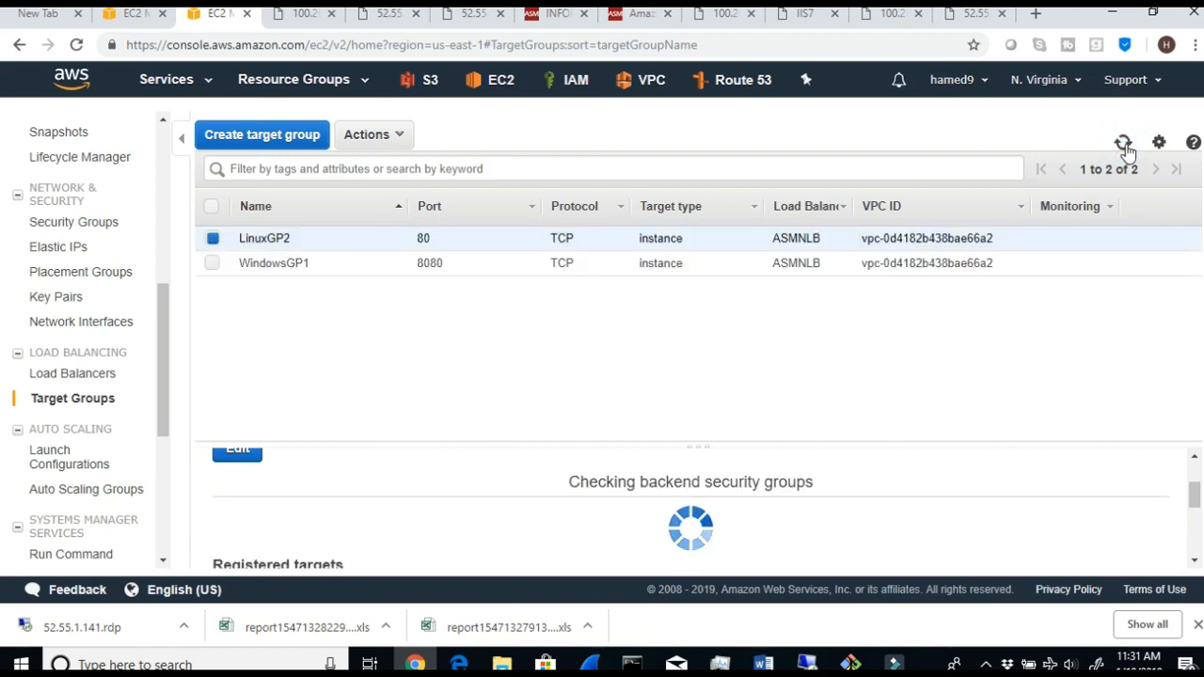
scroll(636, 468, "down", 2)
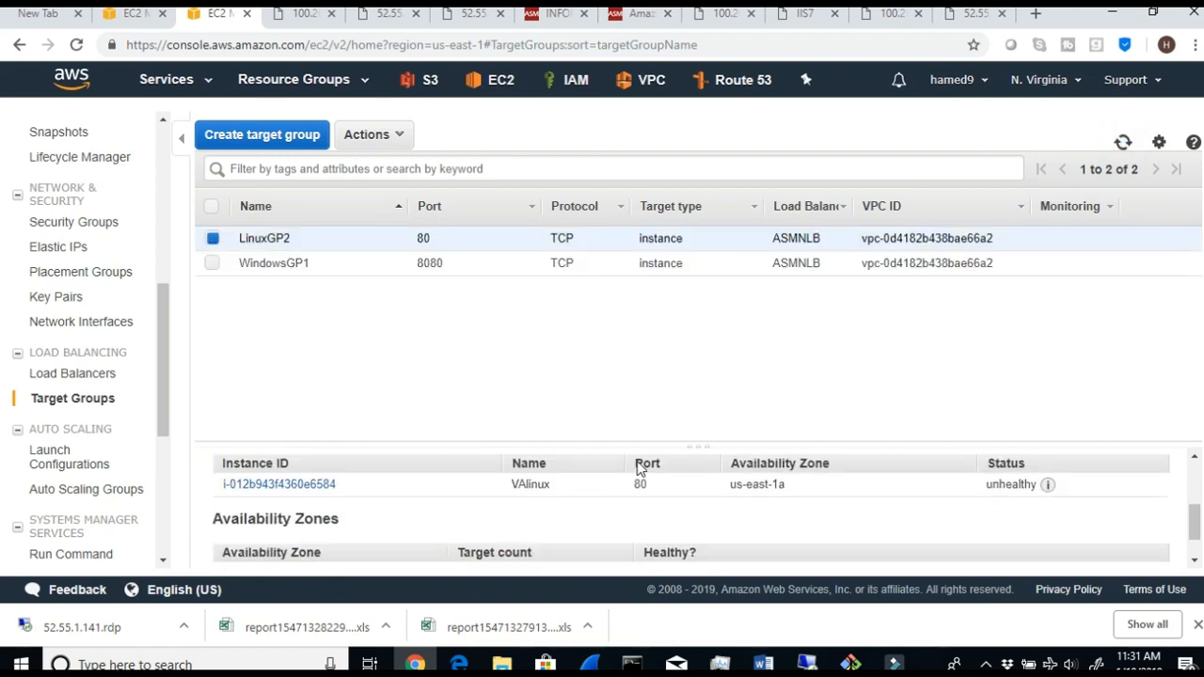
scroll(636, 468, "up", 4)
left_click(1123, 143)
scroll(1090, 545, "down", 3)
scroll(1091, 545, "up", 1)
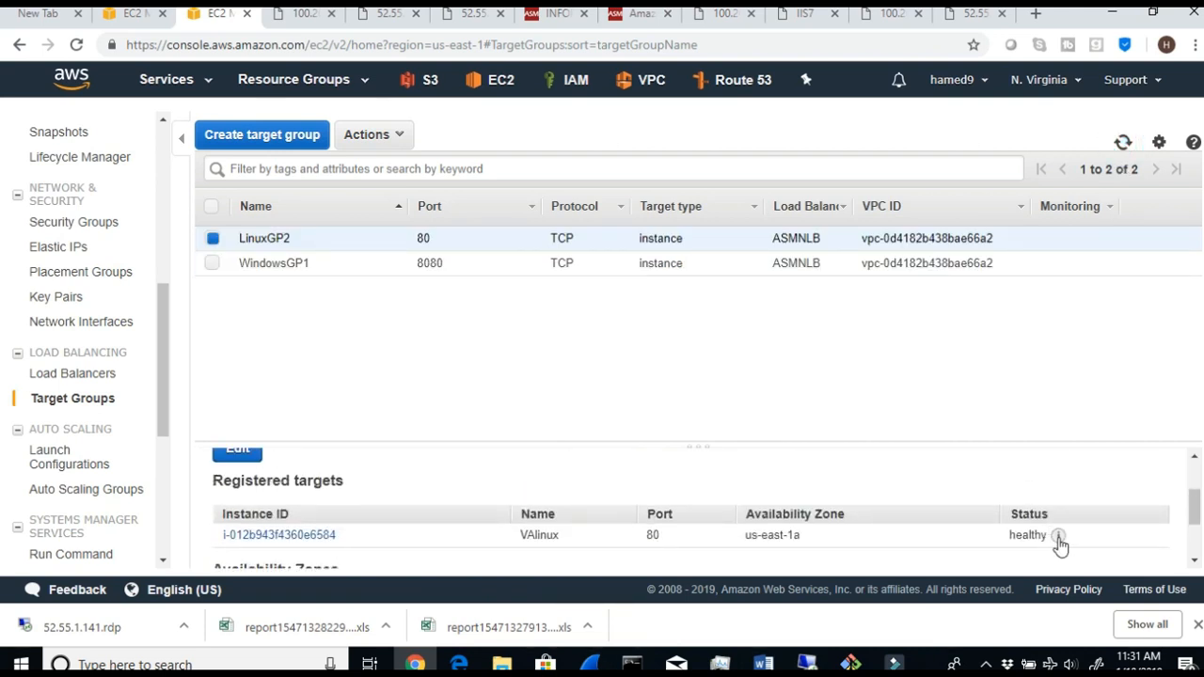
- View VAlinux's status details, refresh the target groups, and review LinuxGP2's health check path and thresholds
mouse_move(1063, 539)
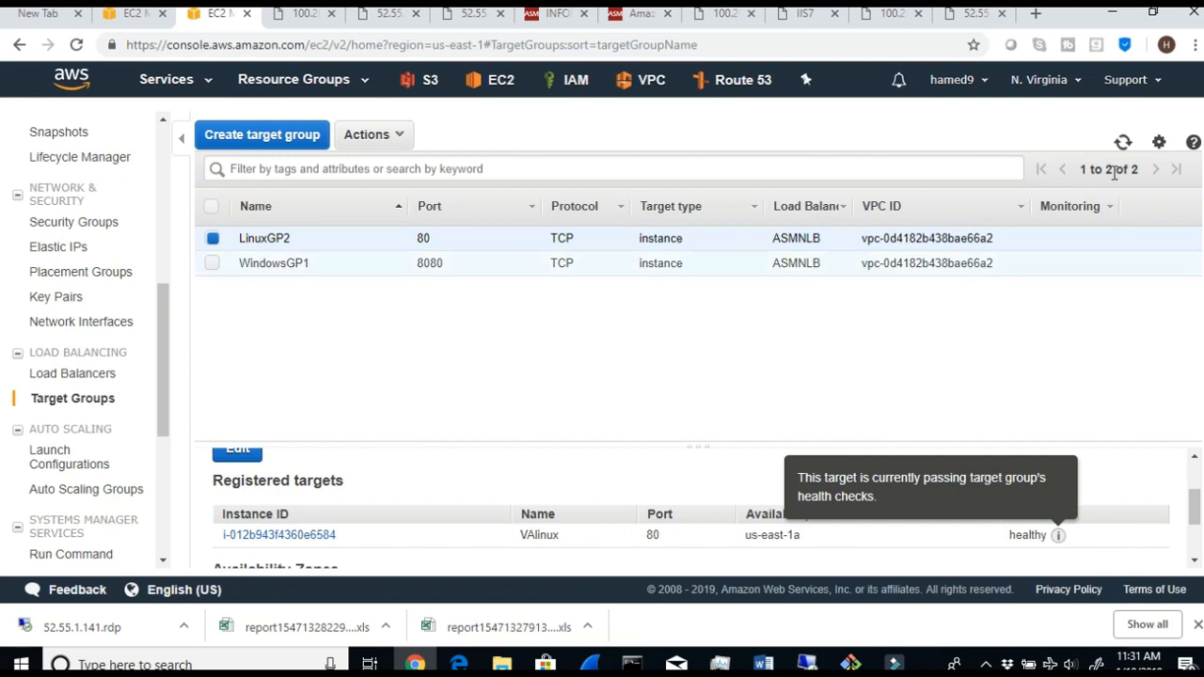
left_click(1123, 142)
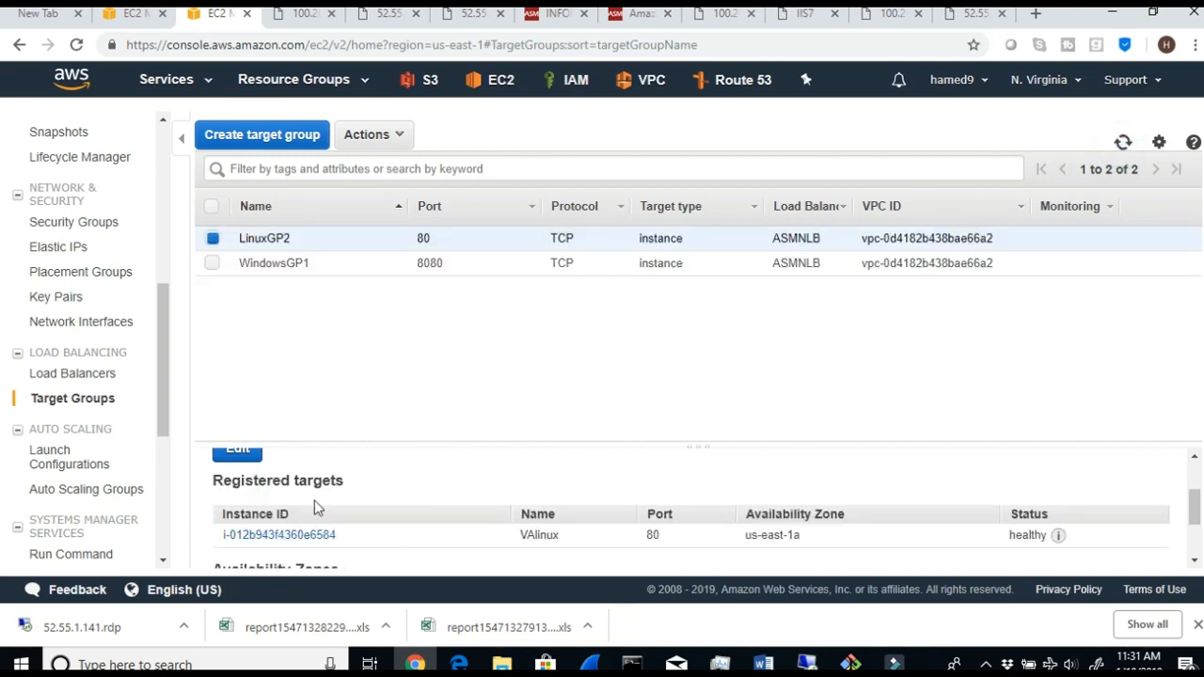
scroll(383, 470, "up", 3)
left_click(391, 499)
scroll(552, 505, "down", 2)
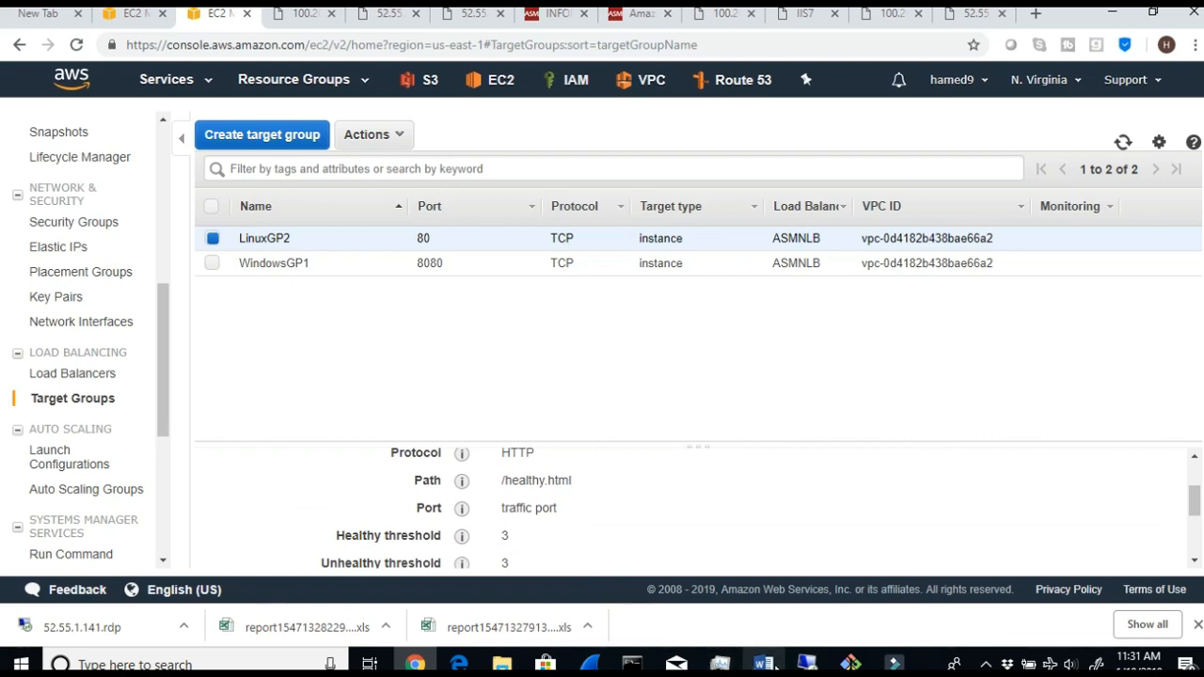
- Switch to the Word lab instructions and highlight Step 19 about checking the Linux target group's health
left_click(763, 664)
scroll(703, 587, "down", 2)
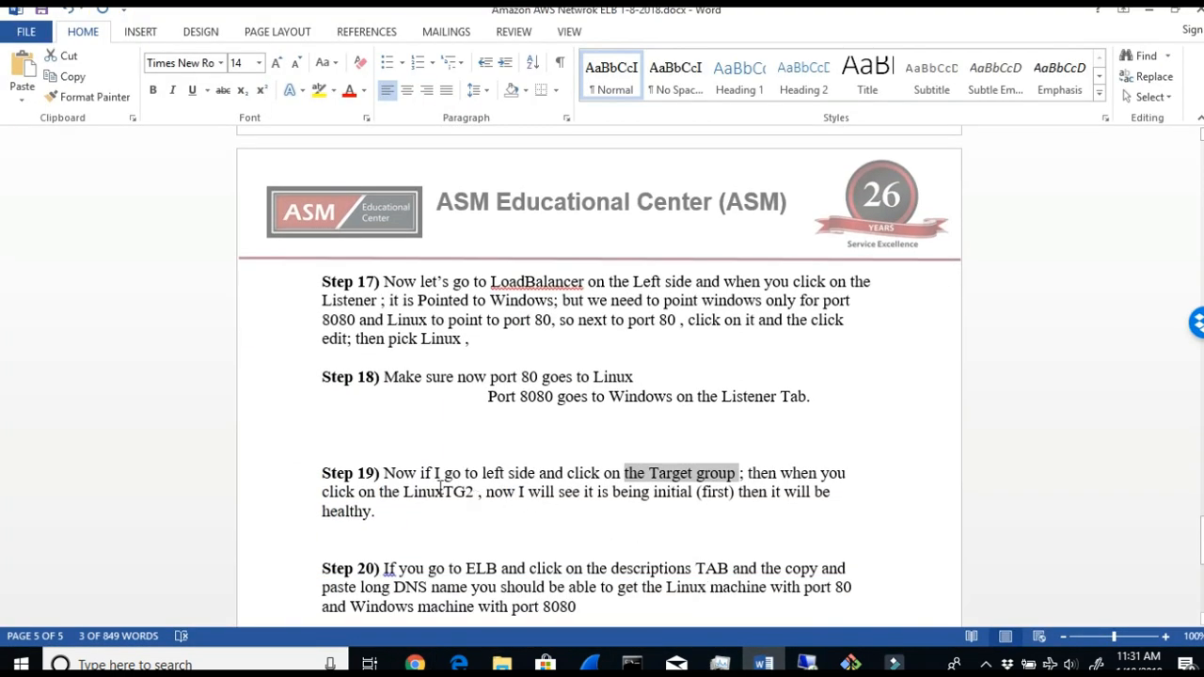
mouse_move(444, 479)
left_mouse_down()
mouse_move(739, 479)
mouse_move(662, 491)
mouse_move(730, 495)
mouse_move(771, 545)
left_mouse_up()
scroll(545, 546, "down", 1)
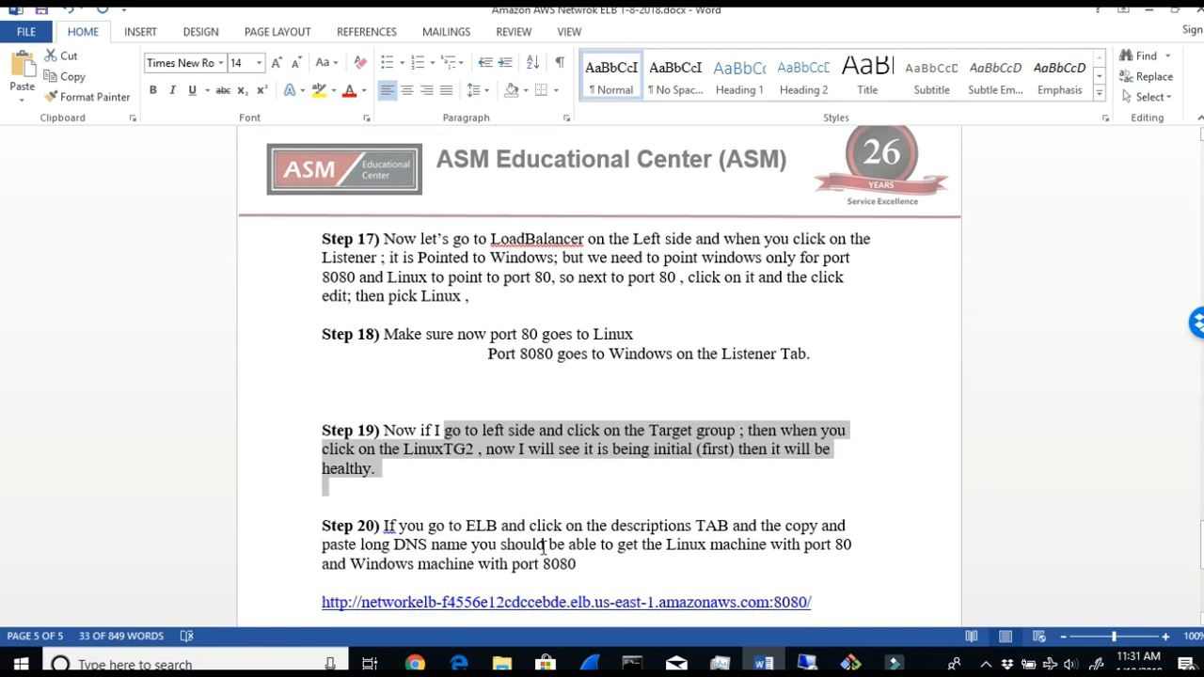
- Read Step 20 on testing the ELB's DNS name, highlighting its text, the sample URL's 8080 port and the Windows machine part
left_click_drag(399, 527, 655, 562)
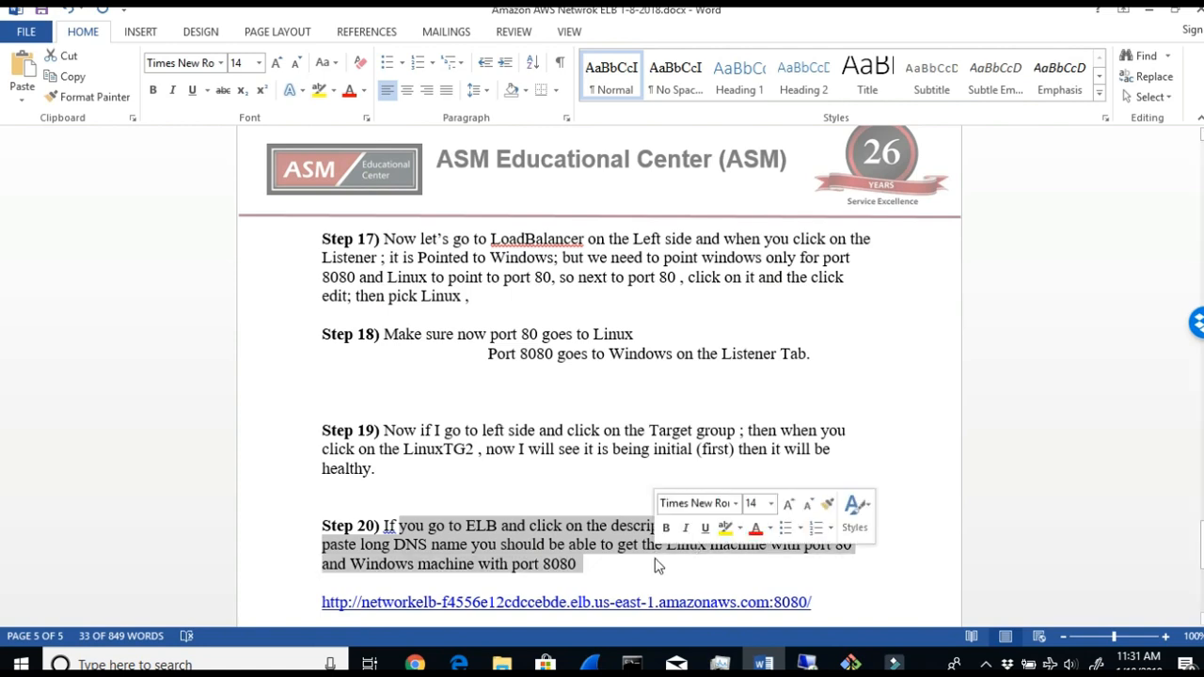
scroll(655, 559, "down", 2)
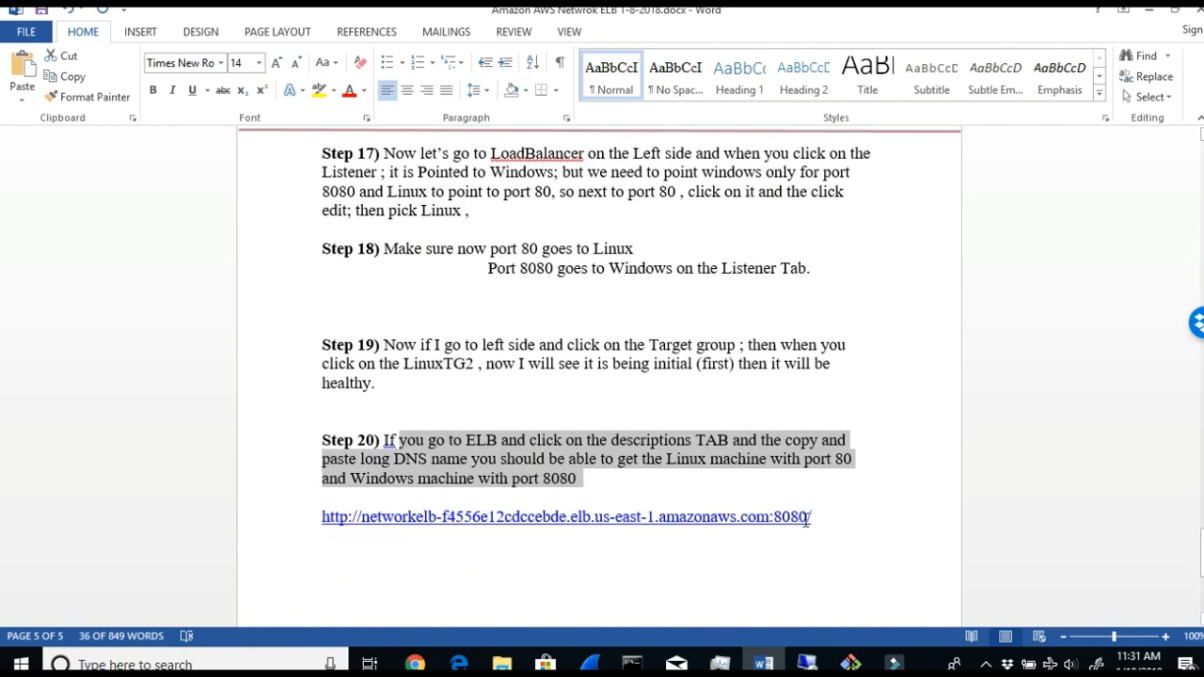
left_click_drag(830, 521, 787, 518)
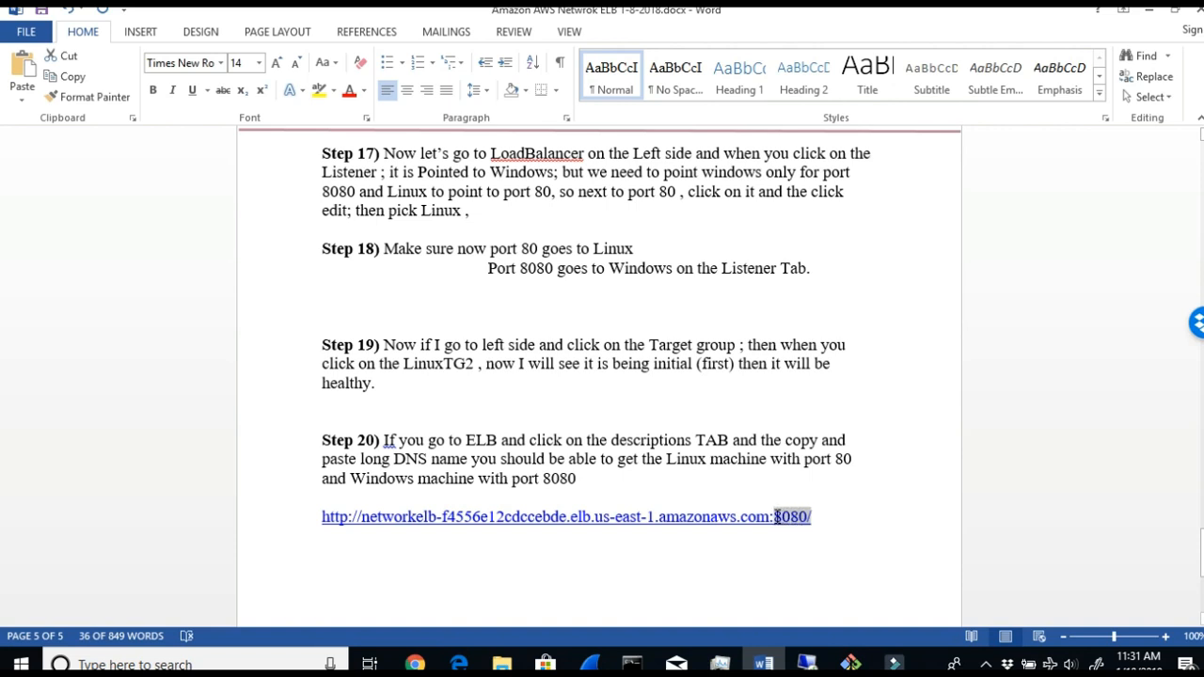
left_click_drag(777, 516, 774, 516)
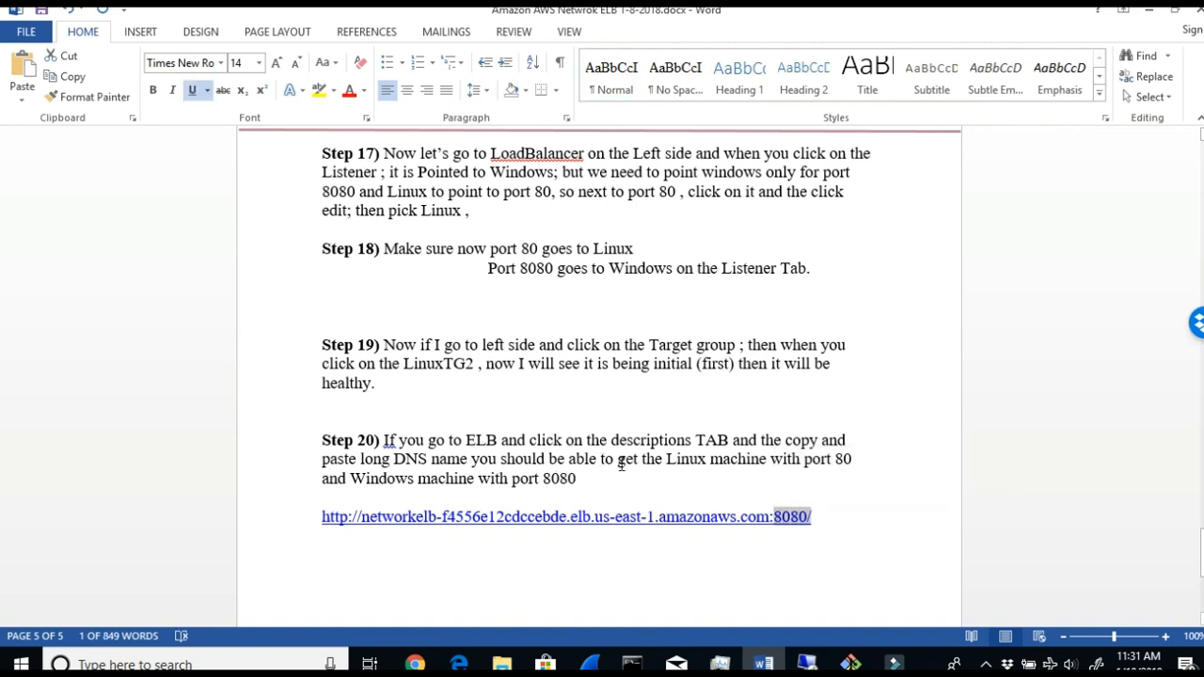
left_click_drag(577, 479, 354, 481)
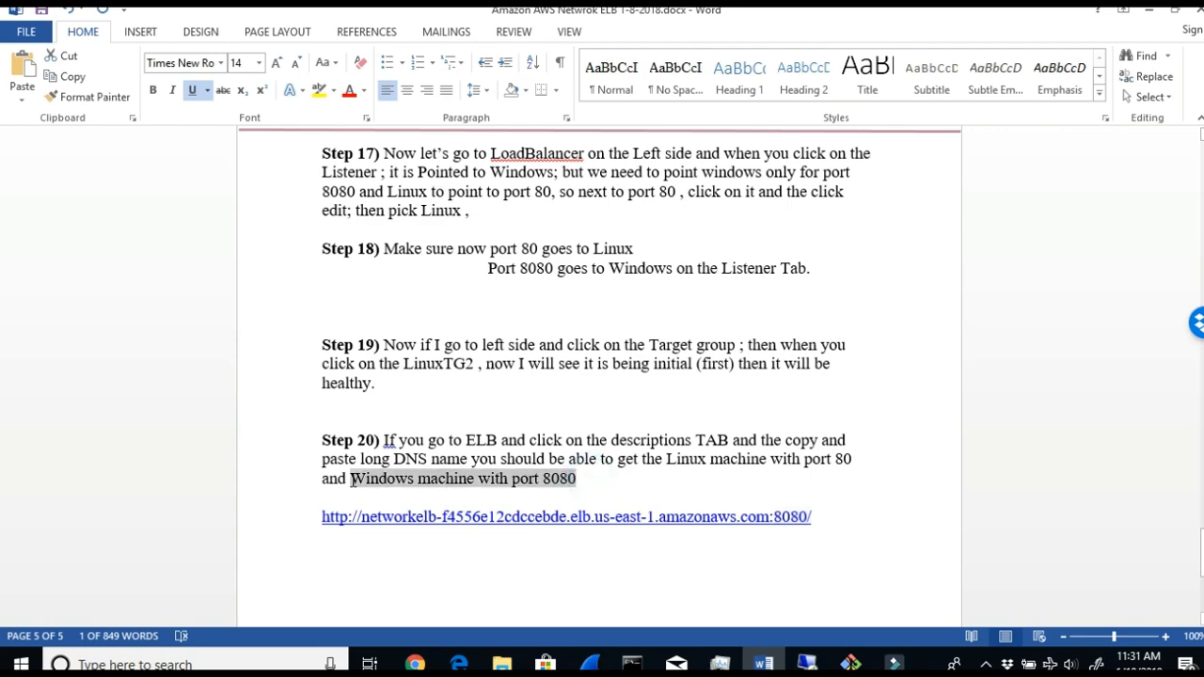
scroll(653, 600, "down", 5)
scroll(654, 605, "down", 1)
scroll(759, 416, "up", 3)
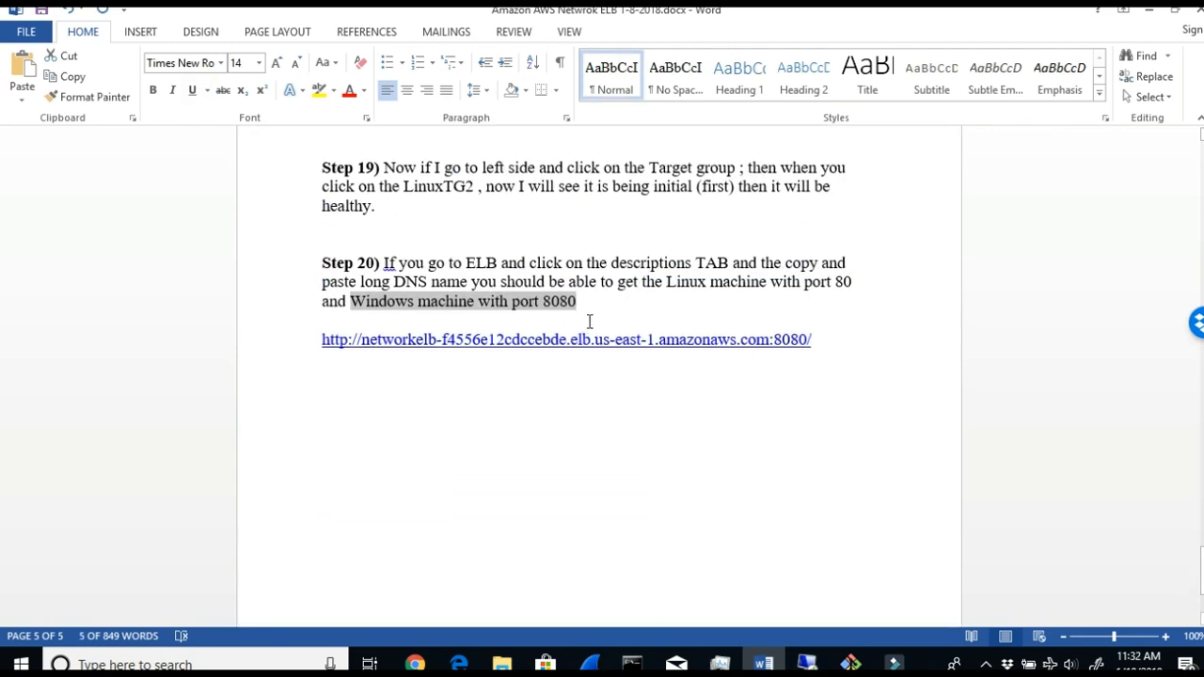
- Return to the AWS console, open load balancer ASMNLB's description, and copy its DNS name
left_click(1151, 11)
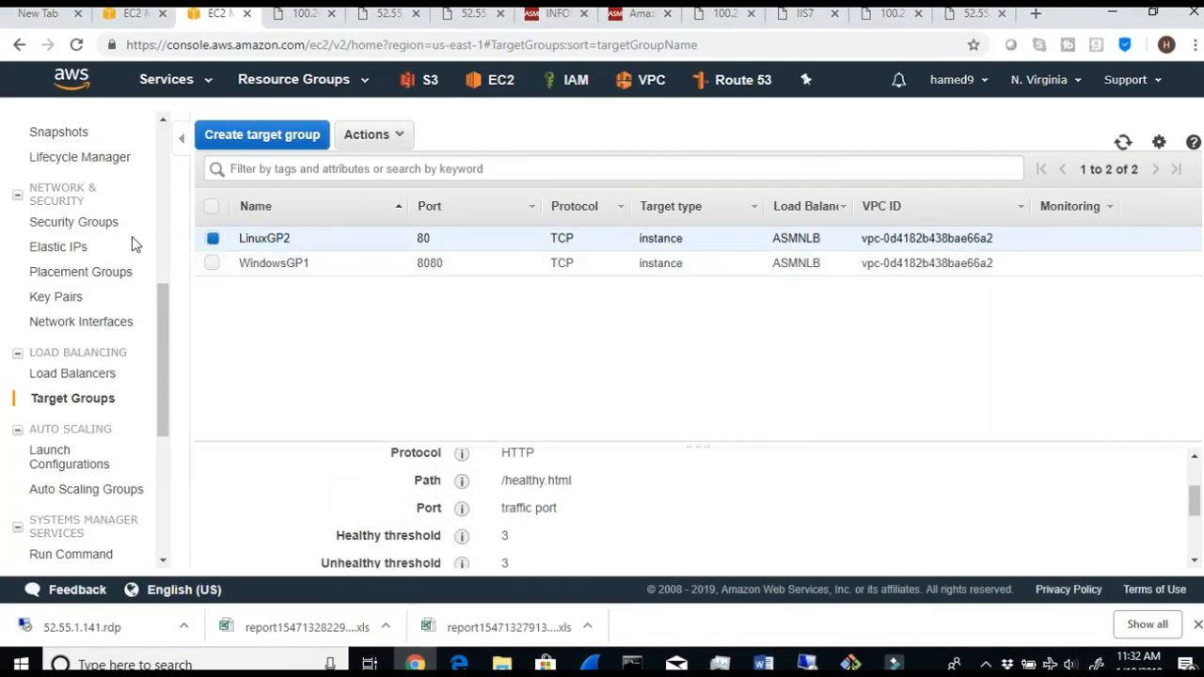
left_click(74, 374)
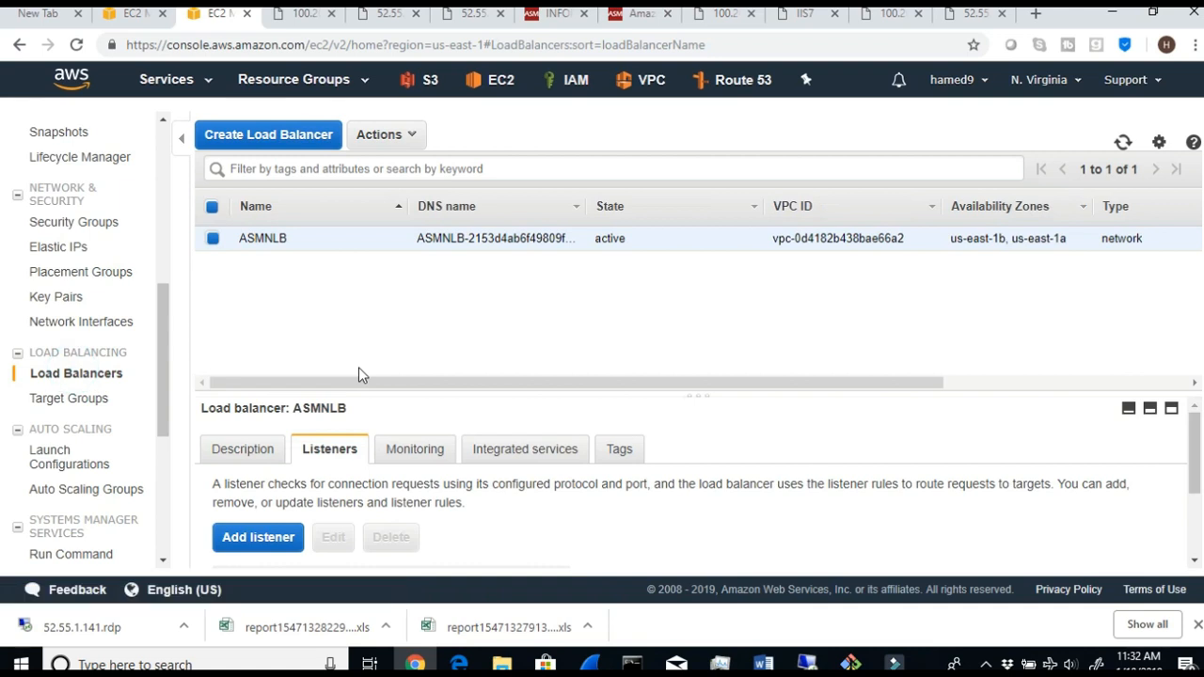
left_click(230, 456)
scroll(414, 489, "down", 1)
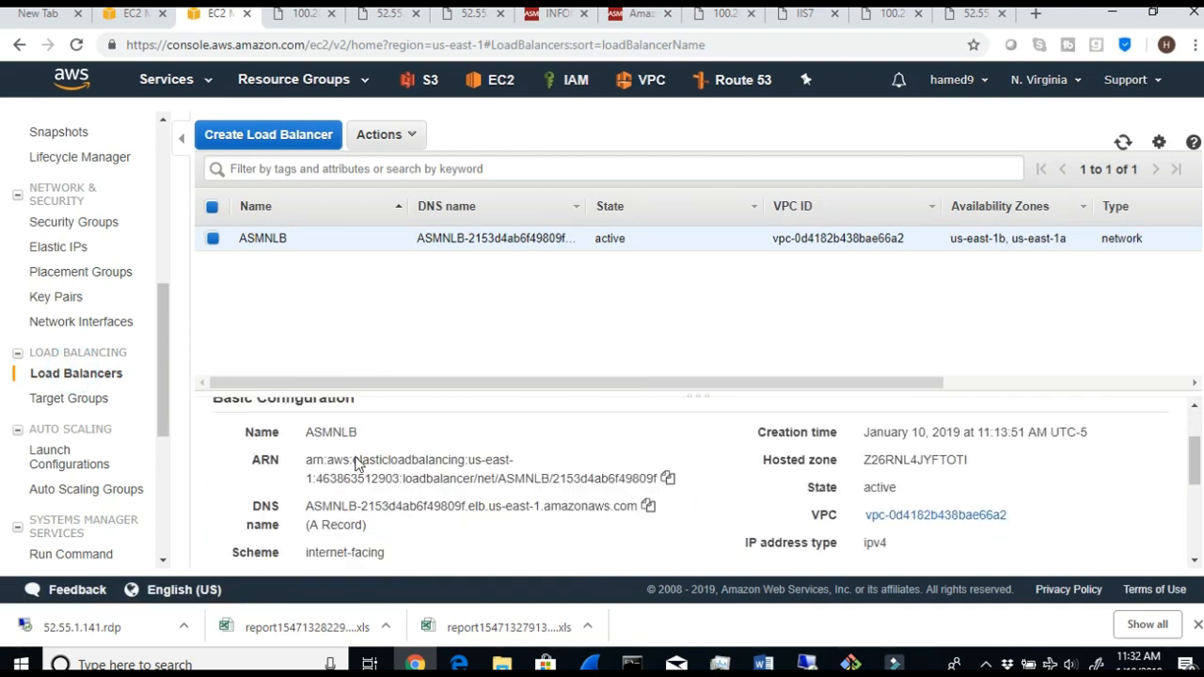
left_click(634, 507)
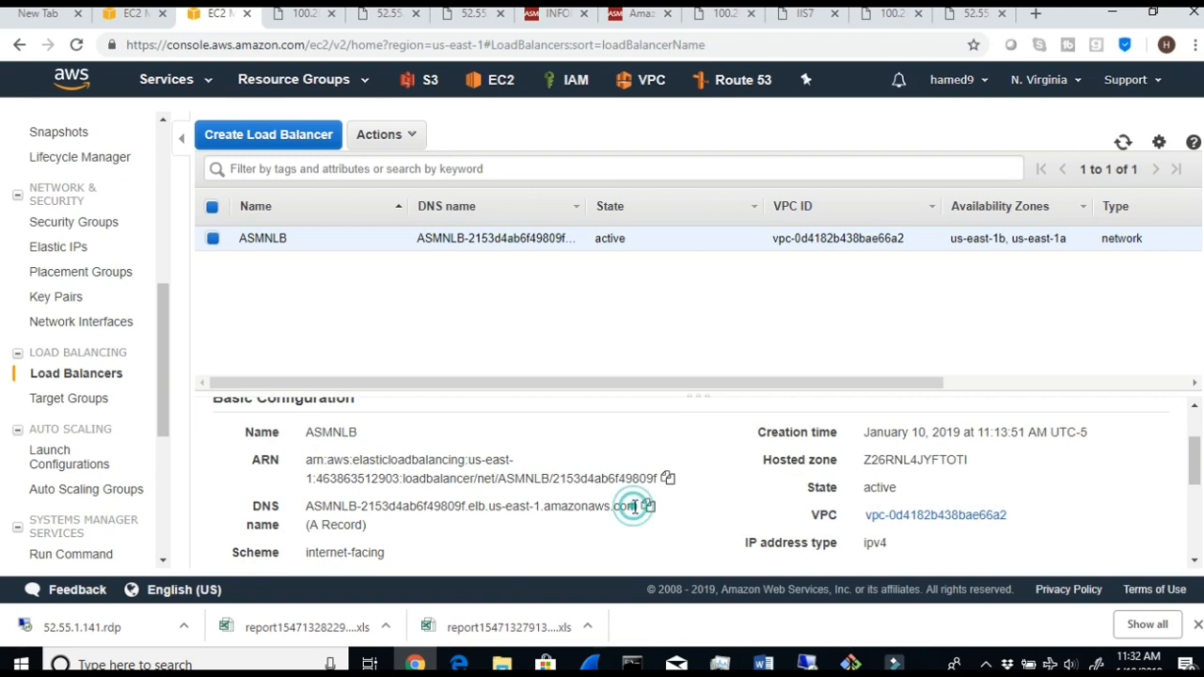
left_click_drag(620, 508, 303, 510)
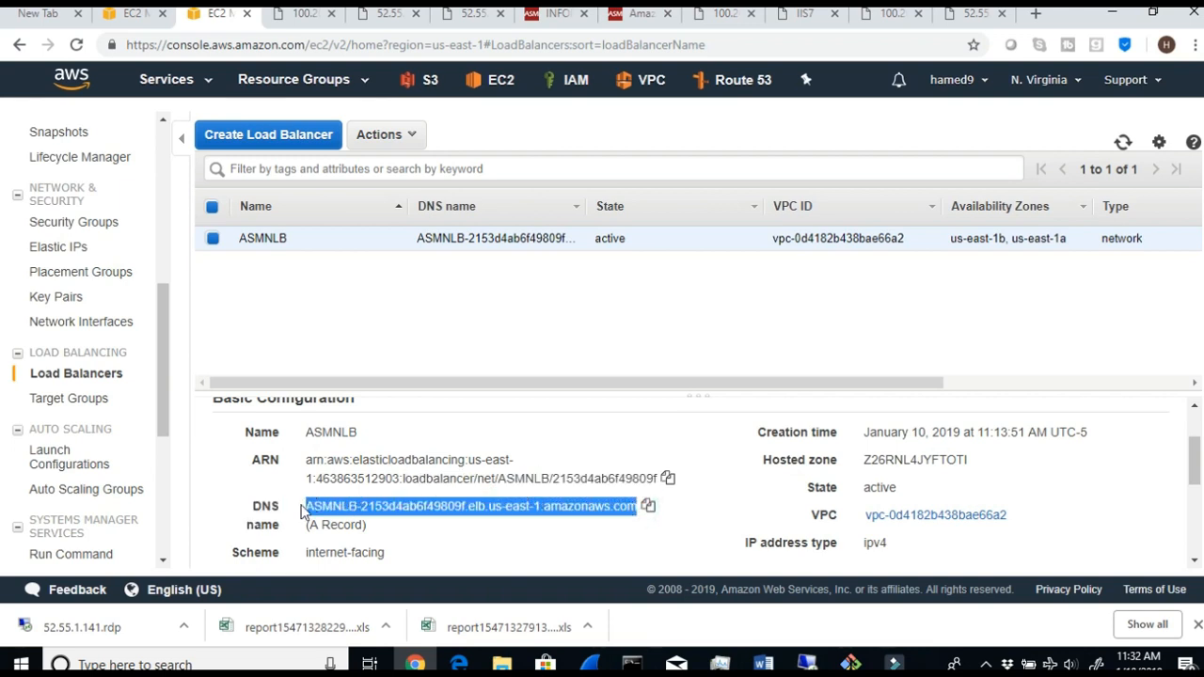
left_click(648, 506)
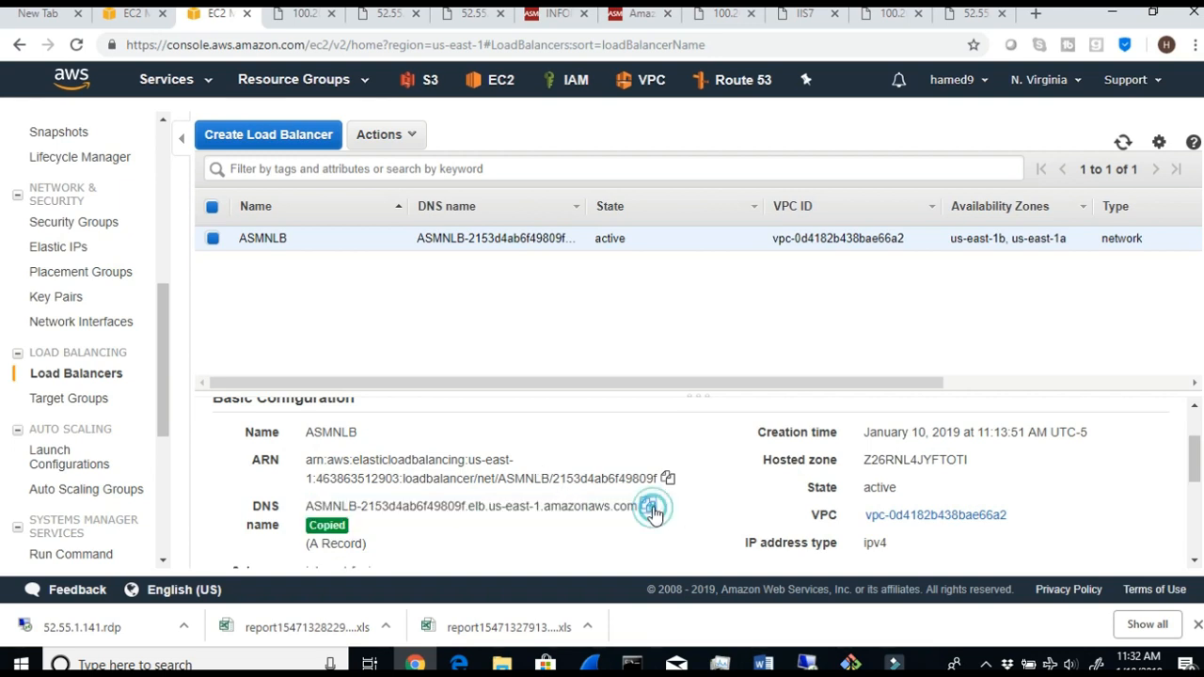
- In a new browser tab, request the copied ASMNLB DNS name with port 80, and load it with port 8080 instead
left_click(1036, 17)
left_click(462, 45)
key("ctrl+v")
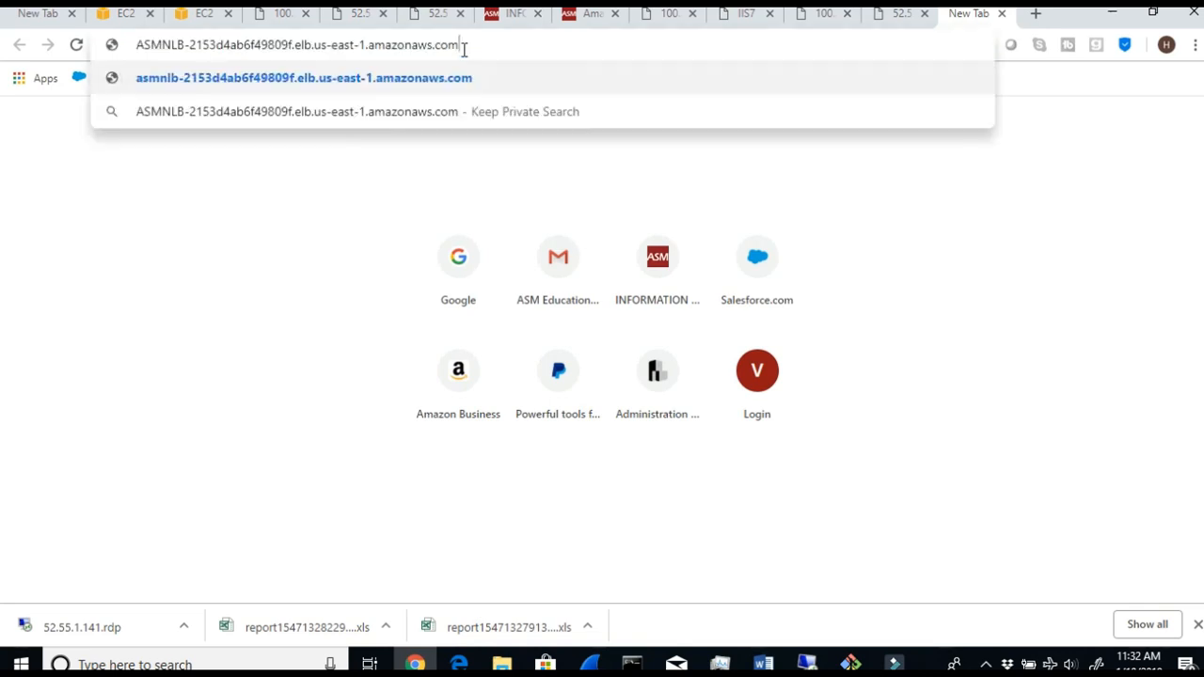
type(":80")
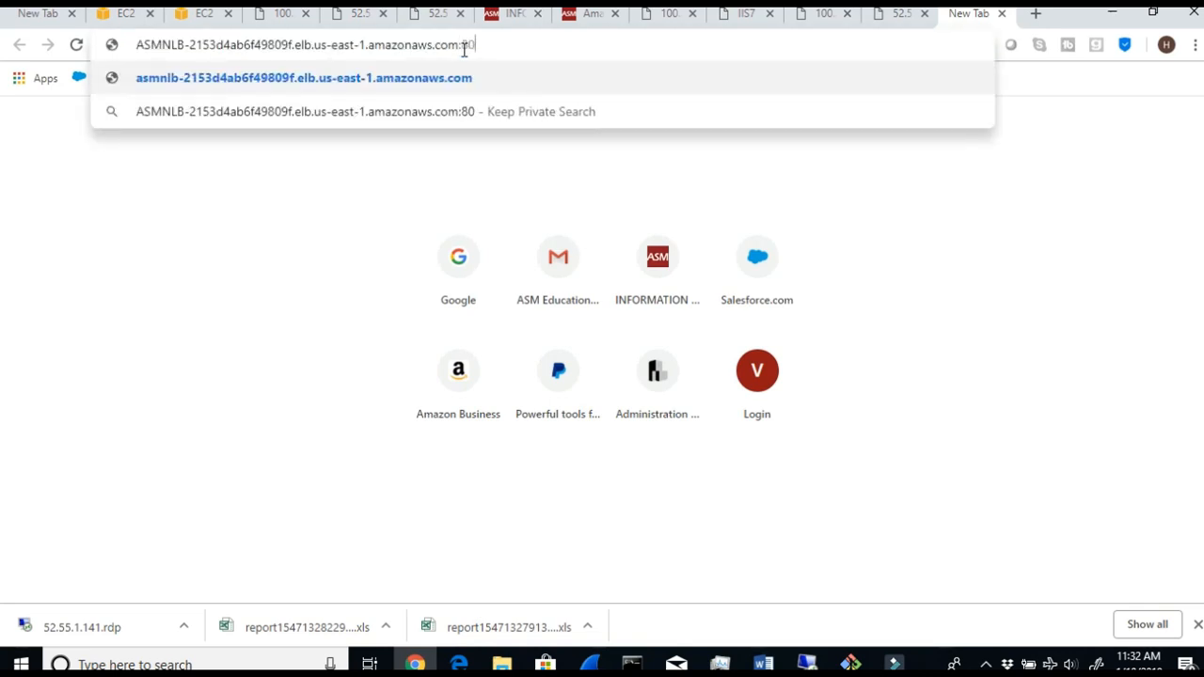
key("Return")
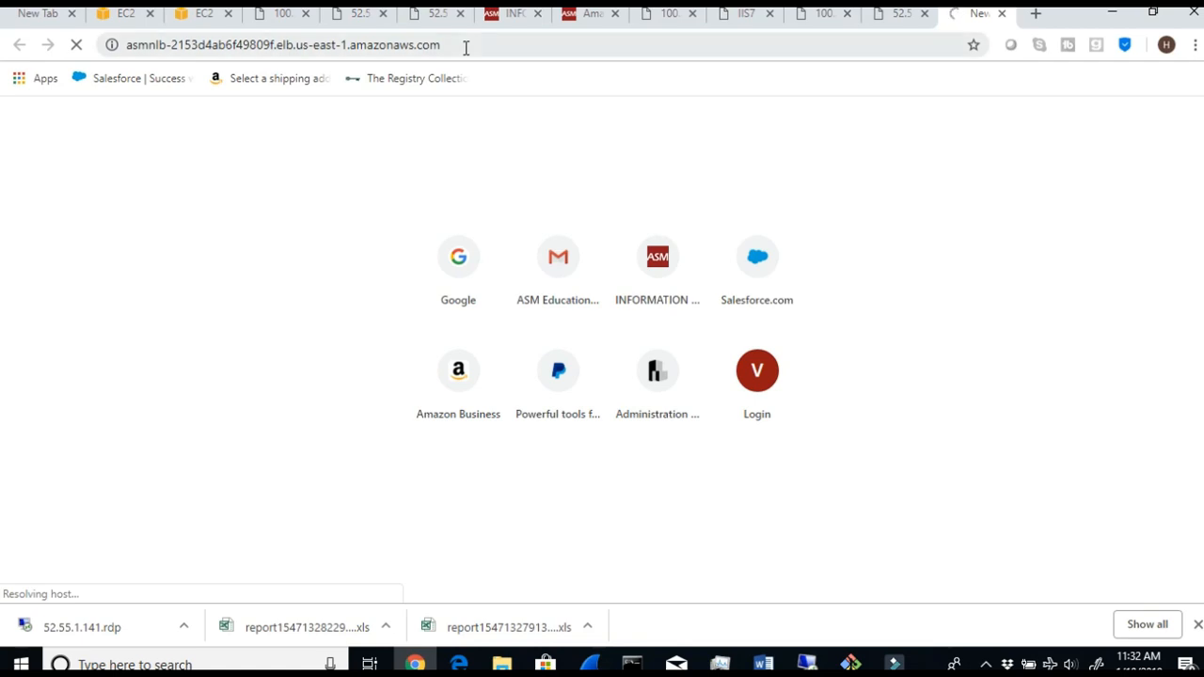
left_click(465, 46)
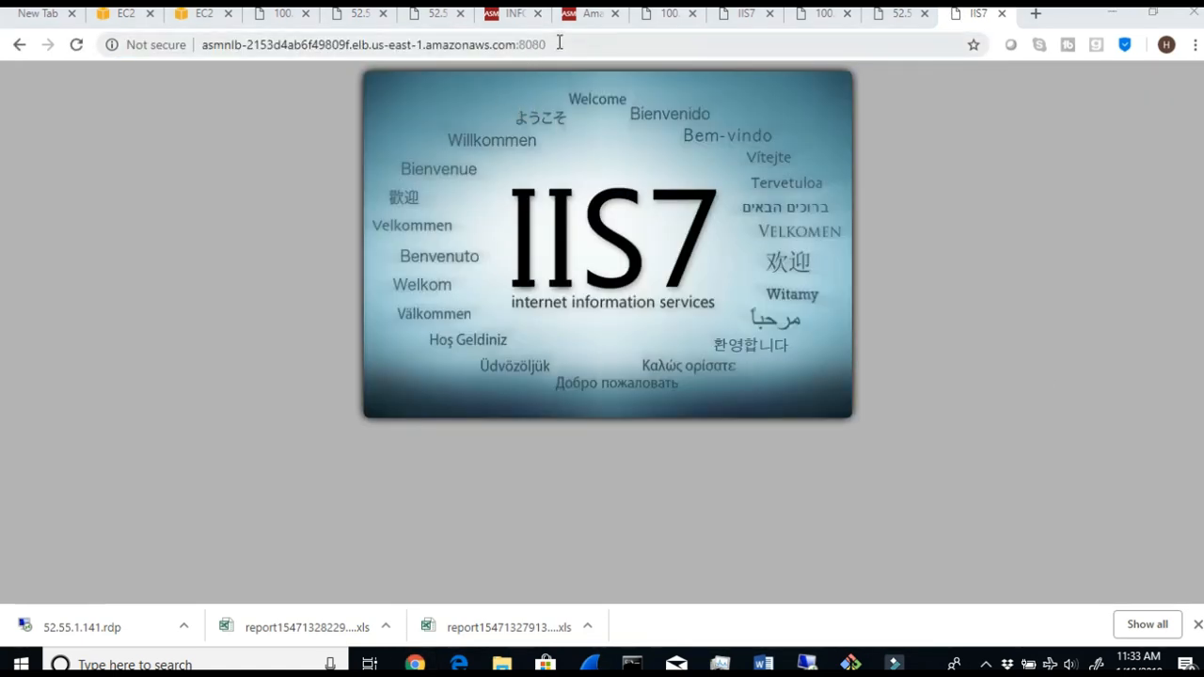
left_click_drag(555, 44, 205, 44)
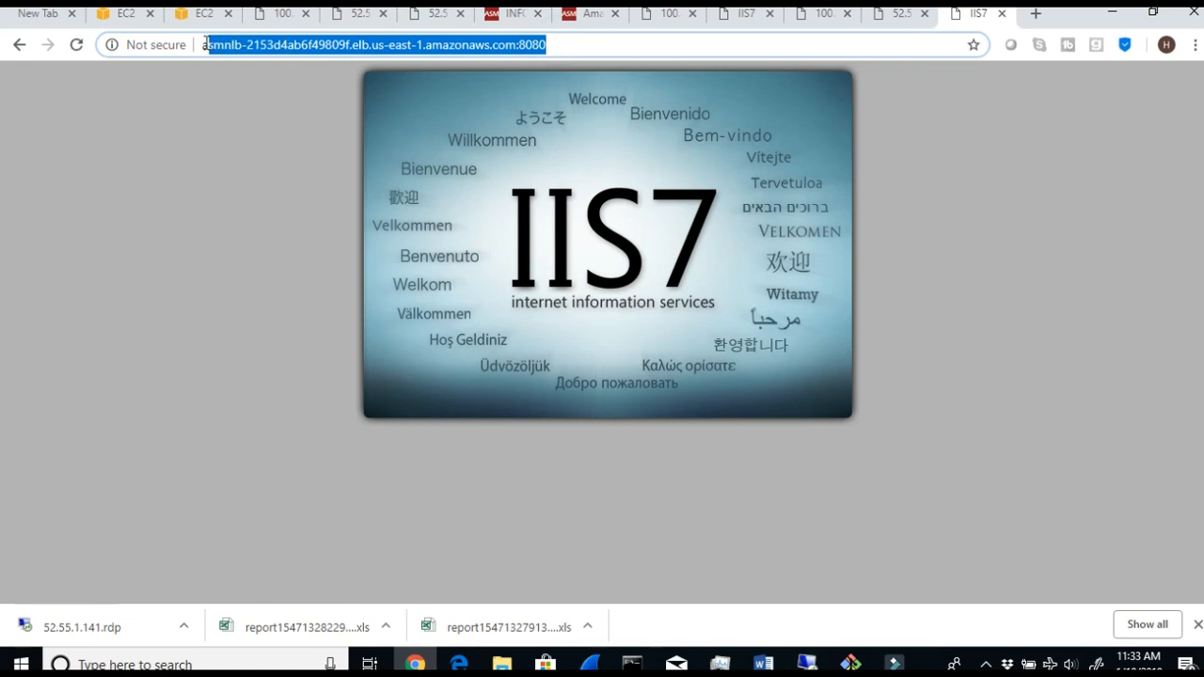
- Change the port in the ASMNLB address to 80, load the page, highlight the address, and return to the Word instructions
left_click(519, 45)
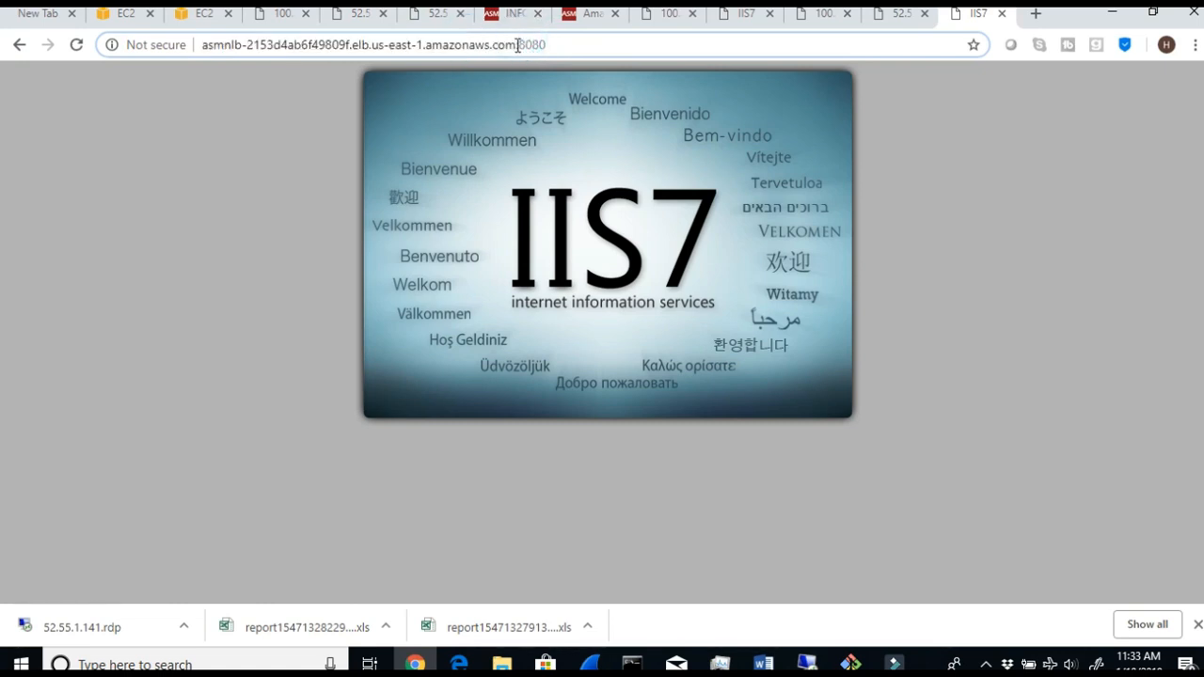
left_click_drag(520, 44, 551, 44)
type("80")
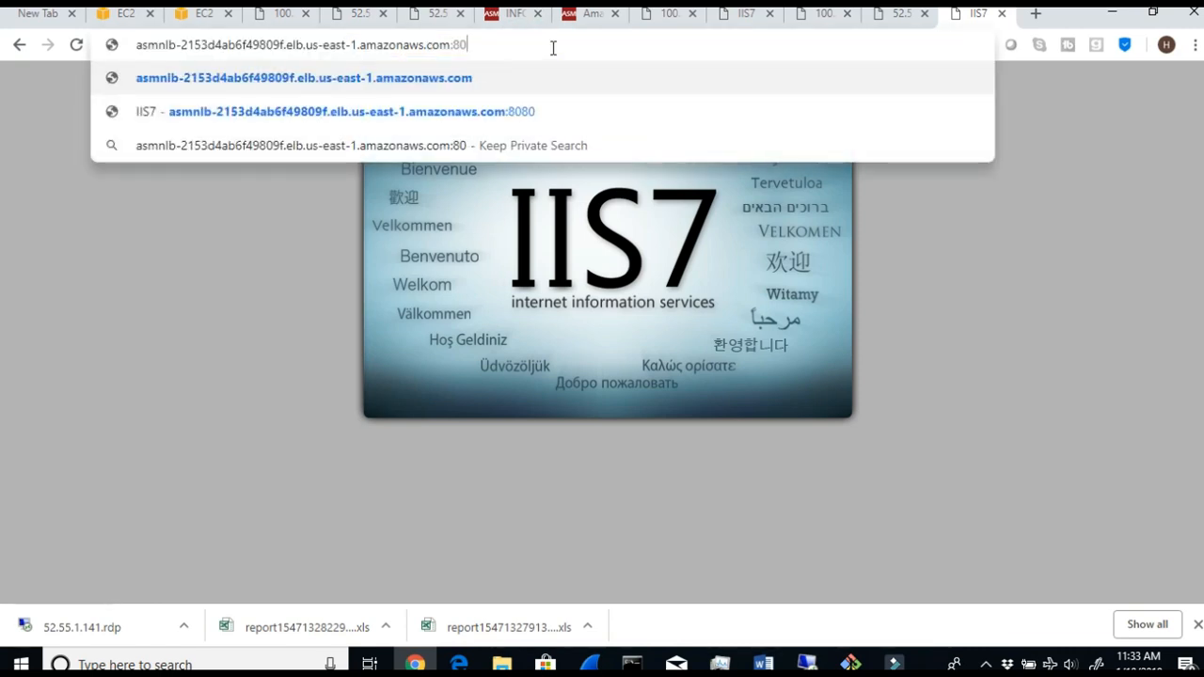
key("Return")
left_click_drag(551, 45, 172, 35)
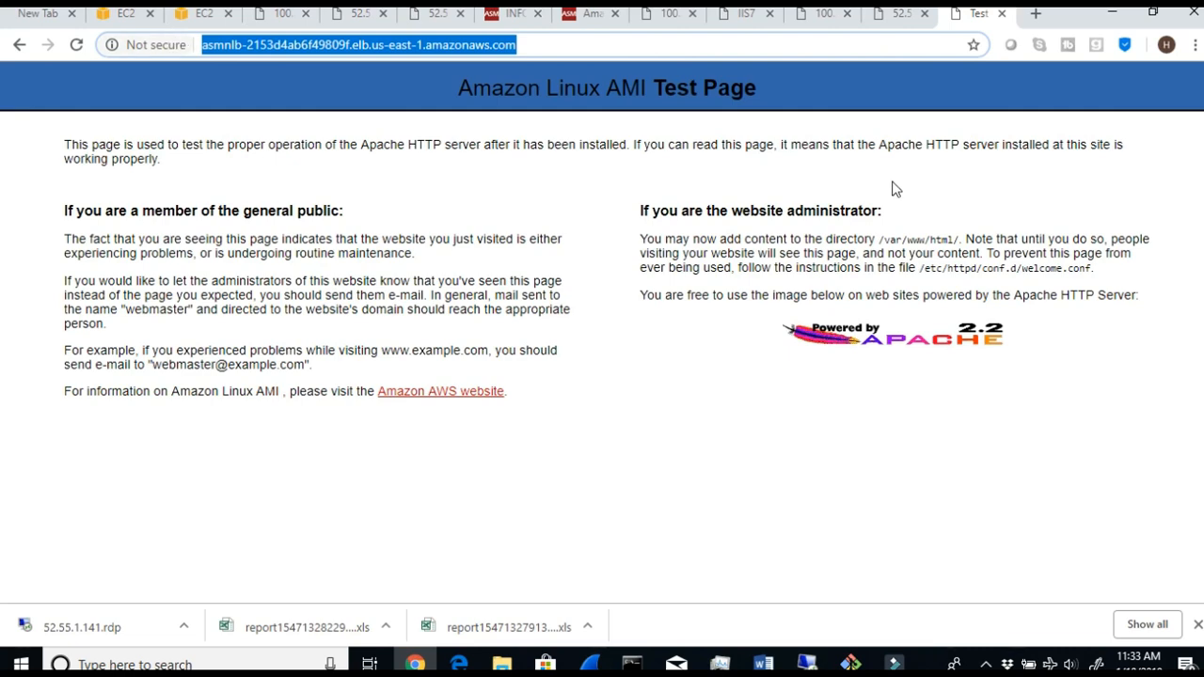
left_click(763, 663)
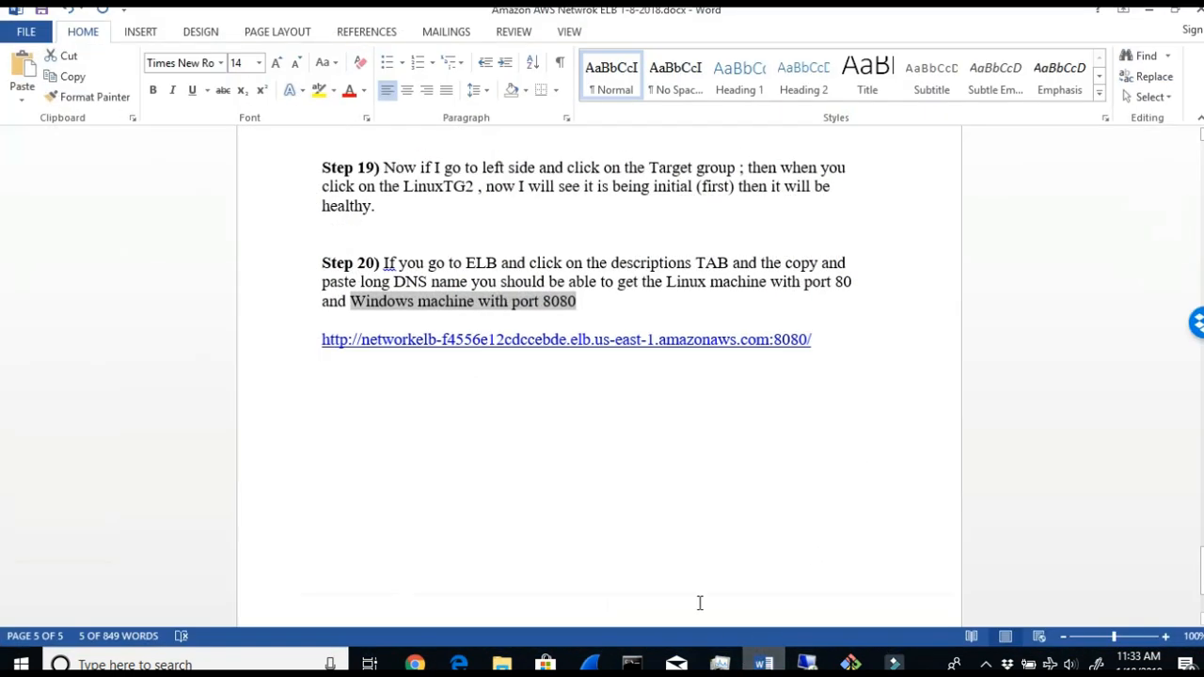
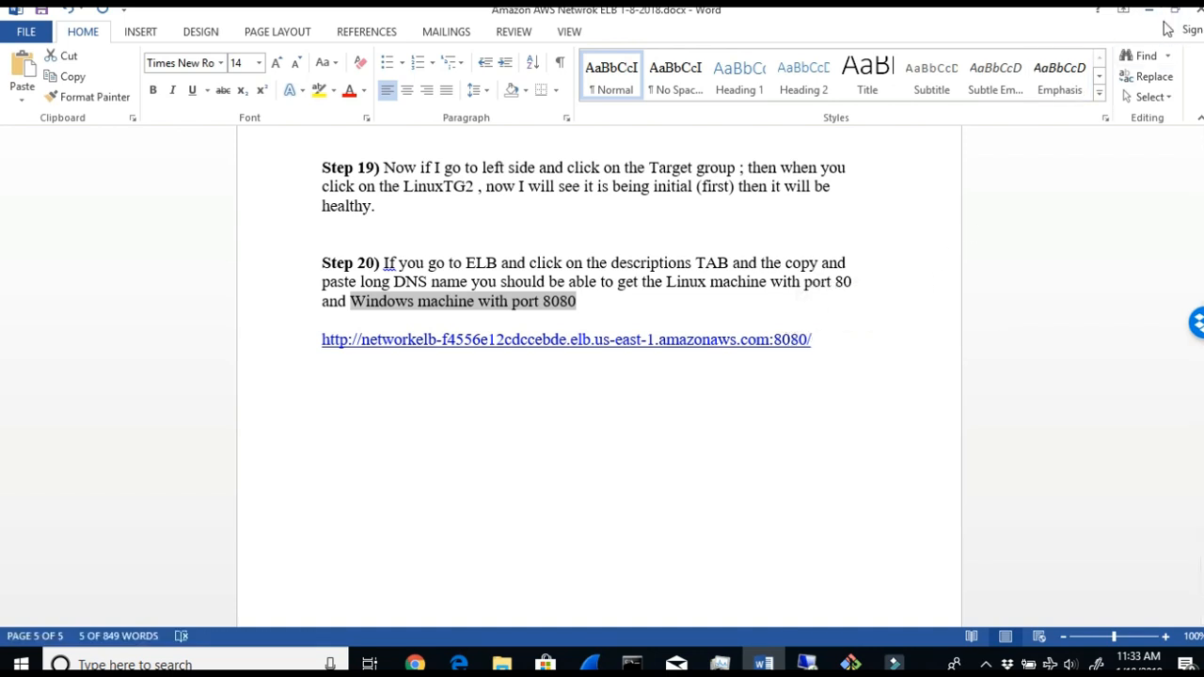
- Go back to the beginning of the Word instructions and review the Network Load Balancer diagram with its Linux and Windows target groups
left_click_drag(1201, 584, 1201, 113)
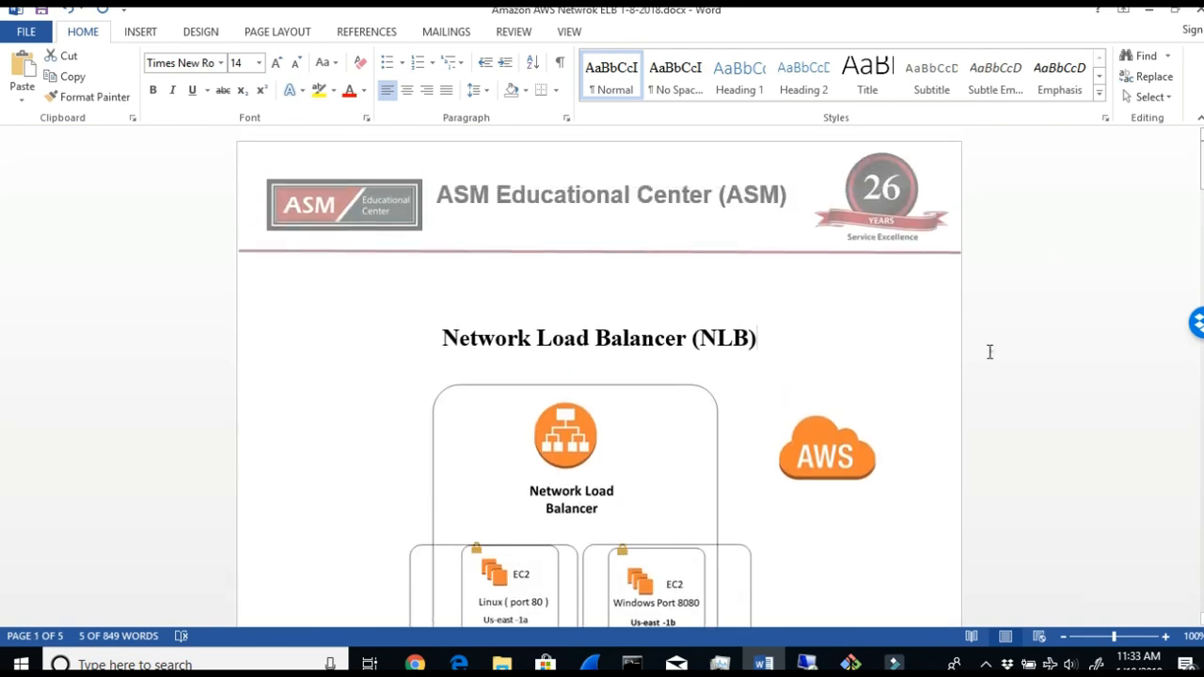
left_click(607, 395)
scroll(564, 470, "down", 1)
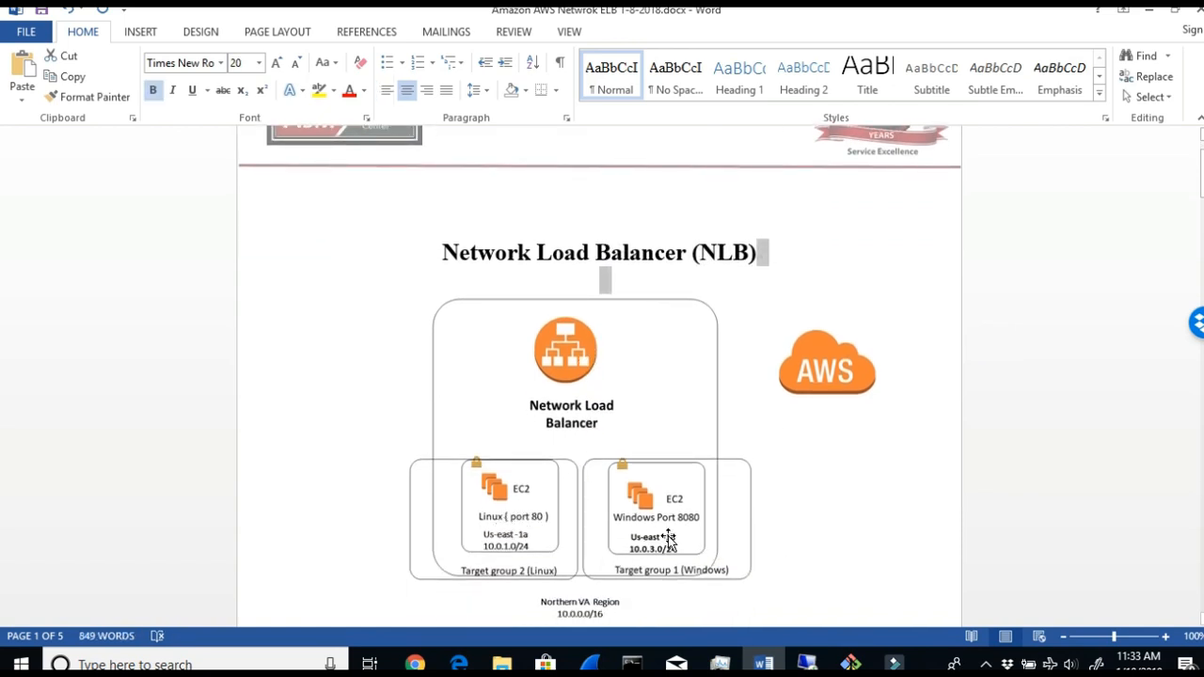
scroll(773, 529, "down", 3)
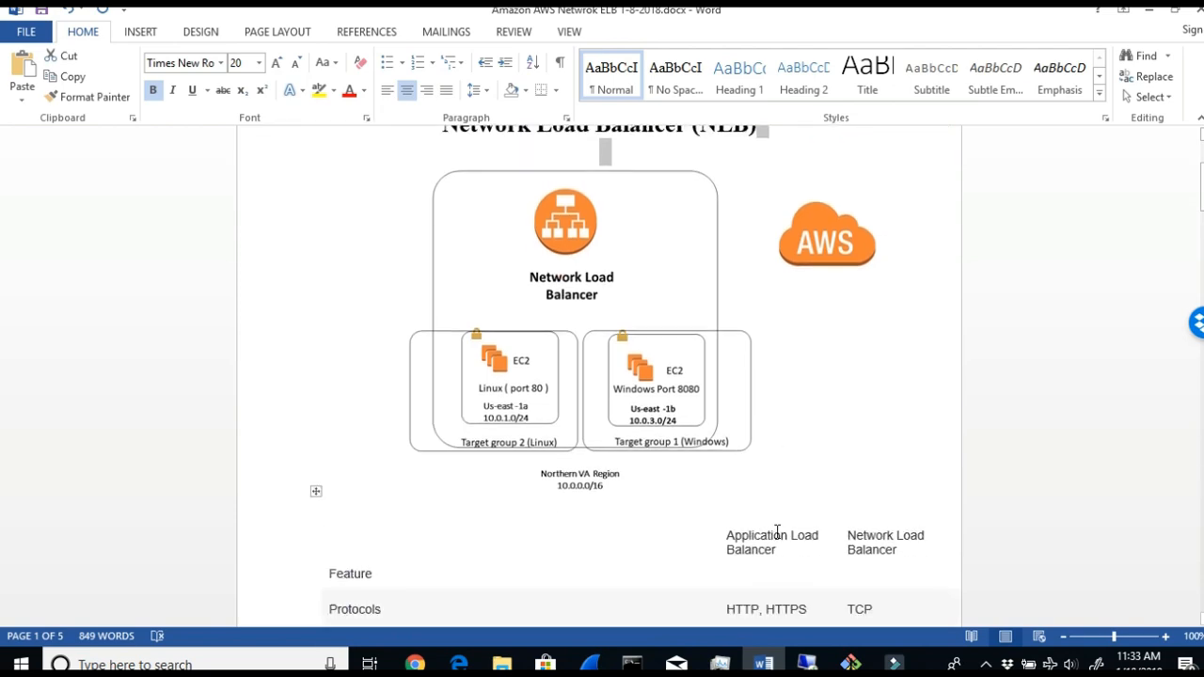
- Switch to the Chrome browser and review the EC2 instances list with VAwebserver1 and VAlinux
left_click(1151, 11)
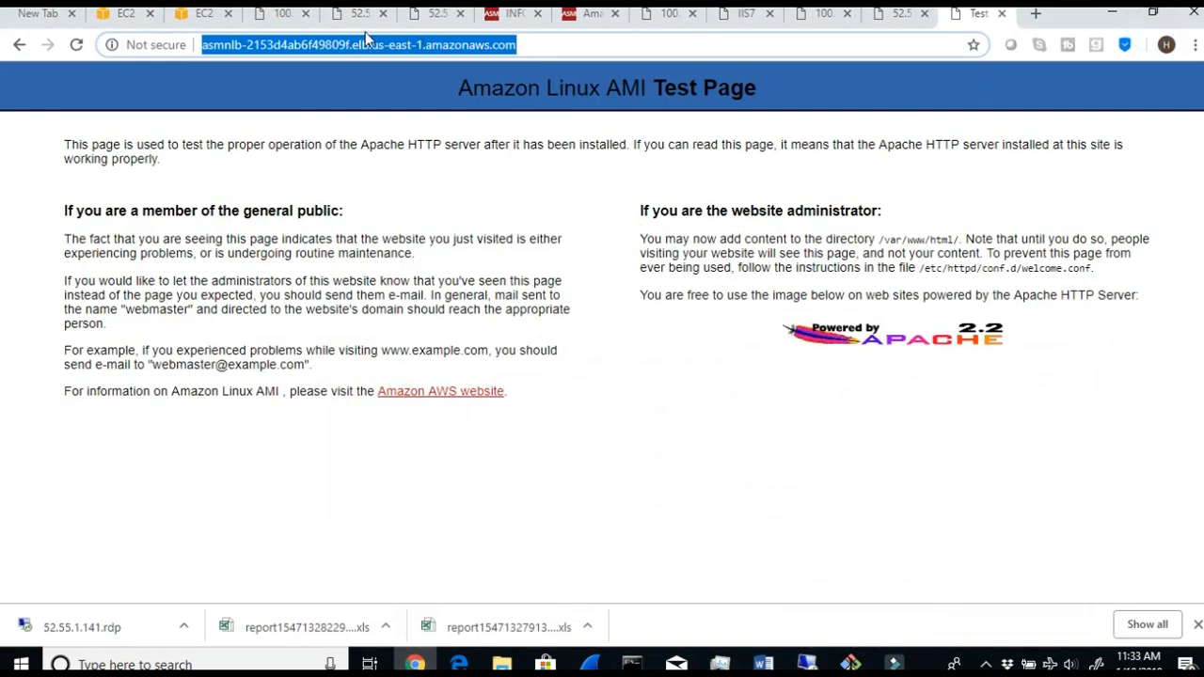
left_click(125, 13)
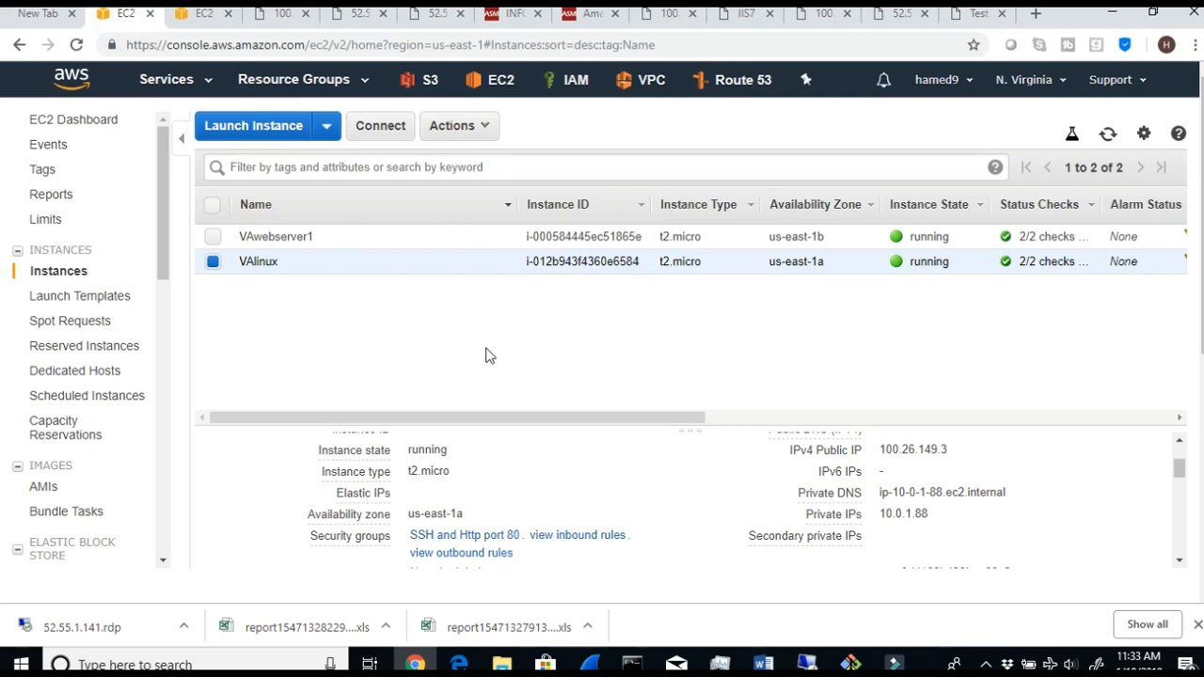
scroll(486, 353, "down", 1)
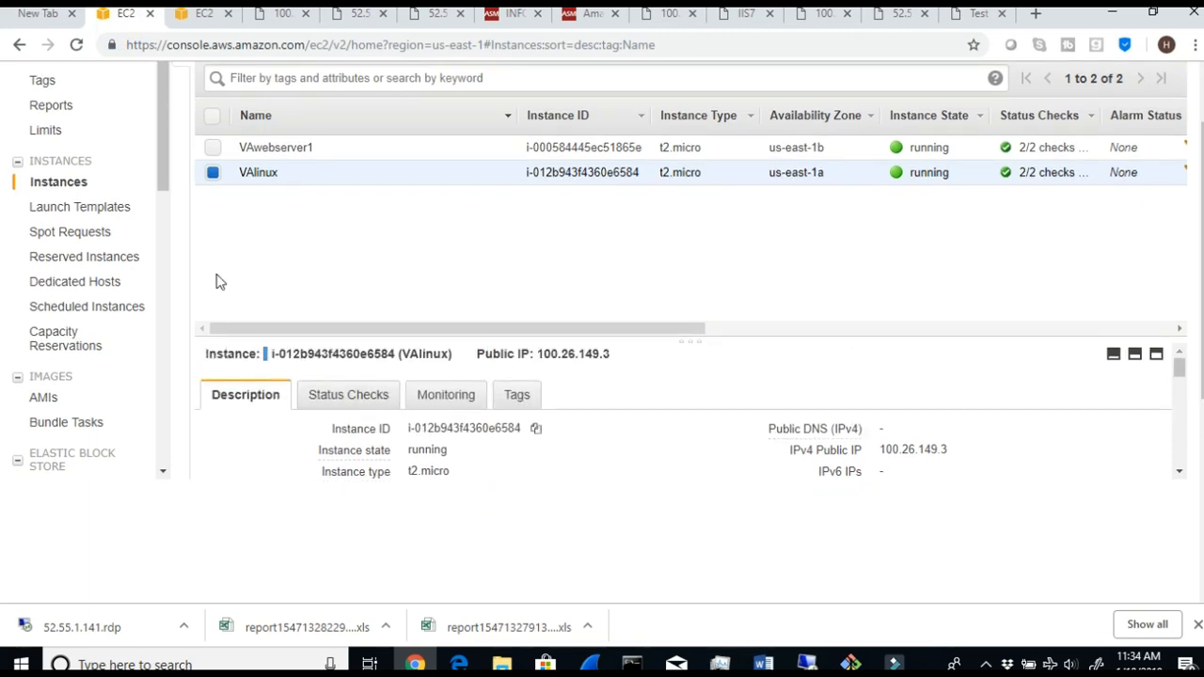
scroll(543, 307, "up", 1)
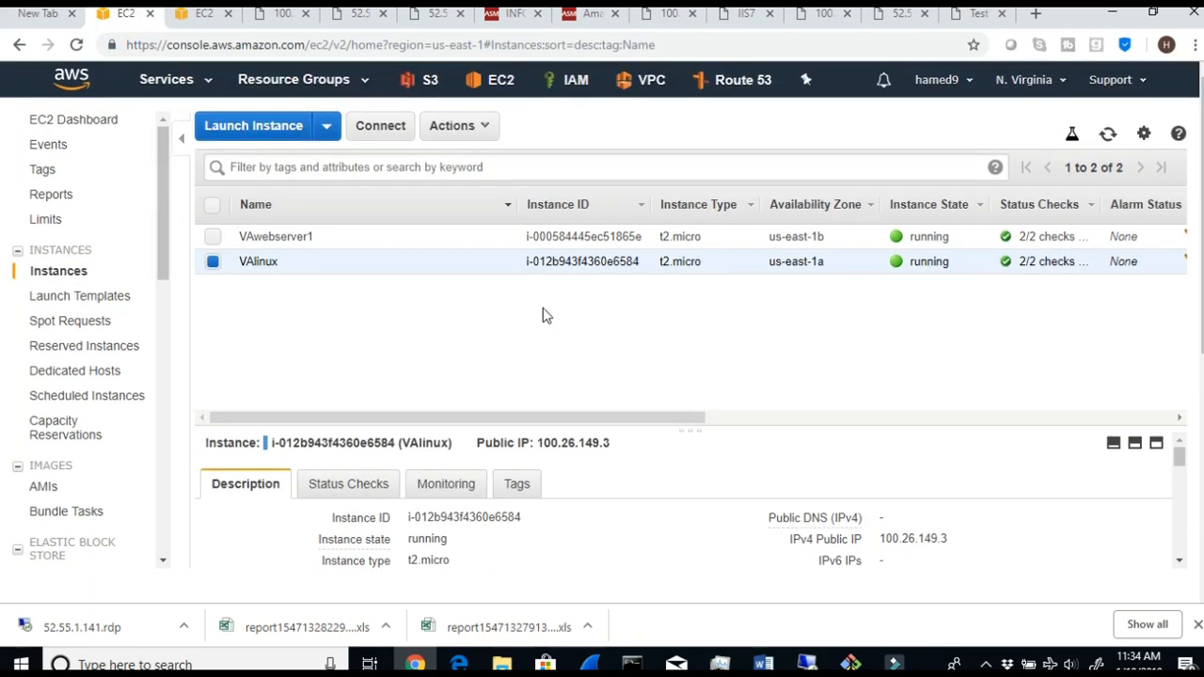
- On the ASM Information Technology page, replace the address path after asmed.com/ with L and load it
left_click(509, 14)
left_click_drag(447, 44, 141, 53)
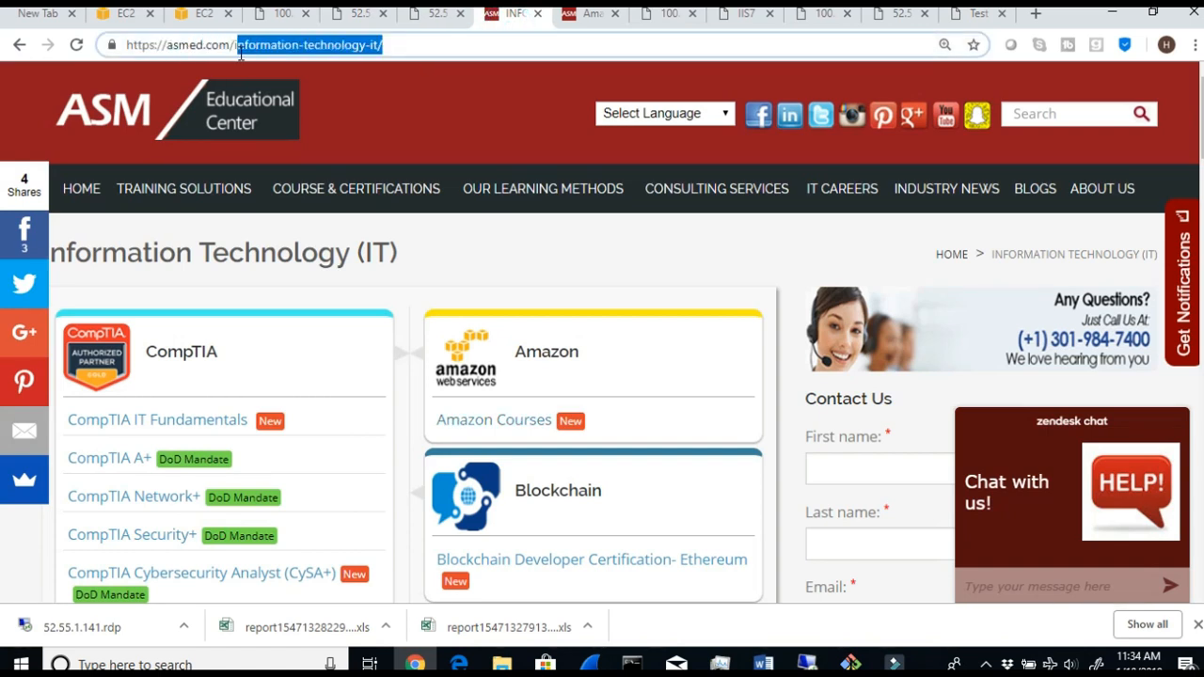
type("L")
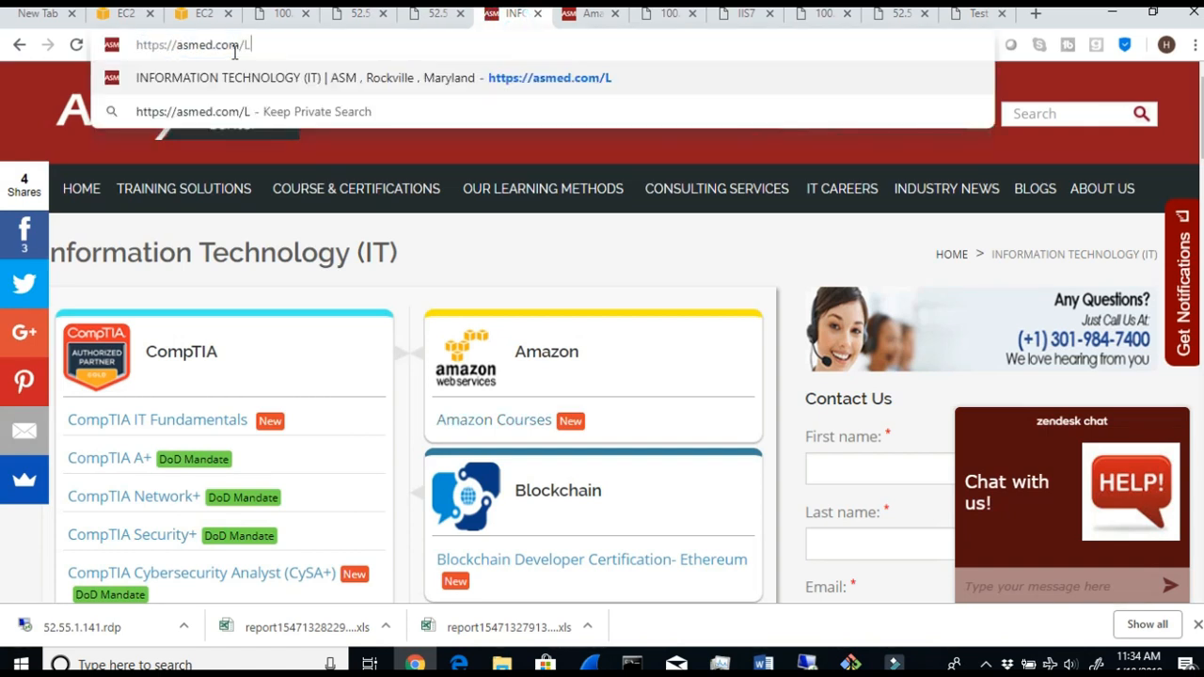
key("Return")
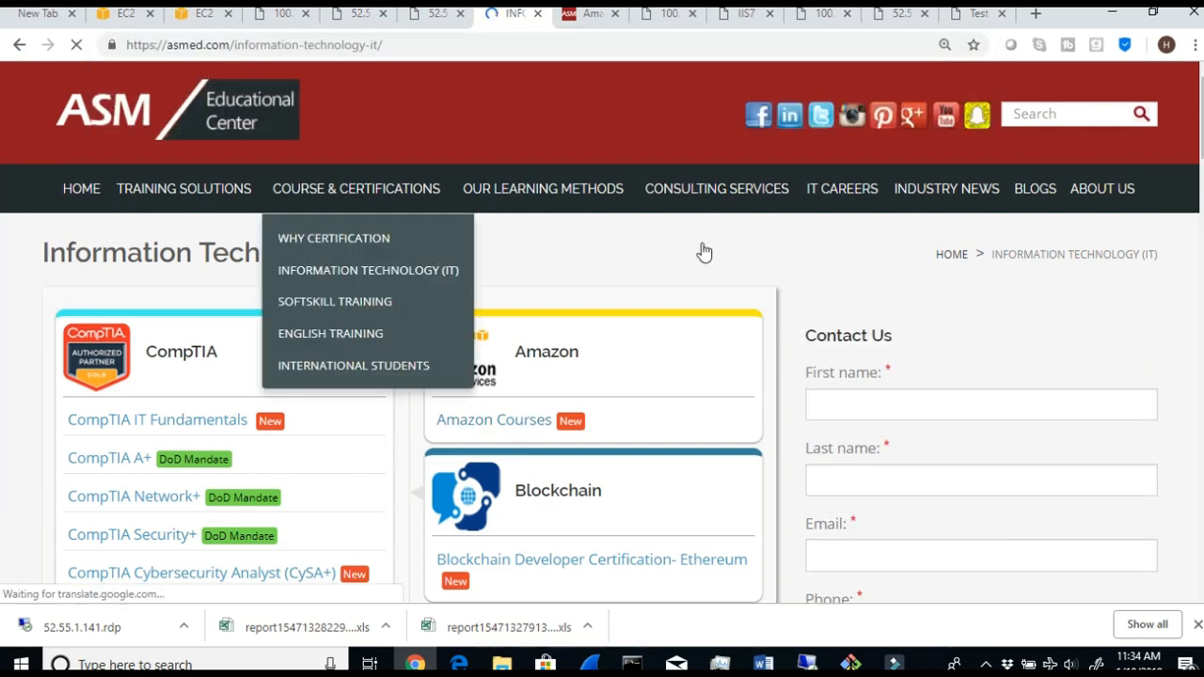
- Switch to the ASM Amazon courses page and open the AWS Certified Solutions Architect – Associate course
left_click(568, 21)
left_click_drag(247, 261, 454, 409)
scroll(429, 384, "down", 1)
scroll(454, 409, "down", 2)
left_click(473, 390)
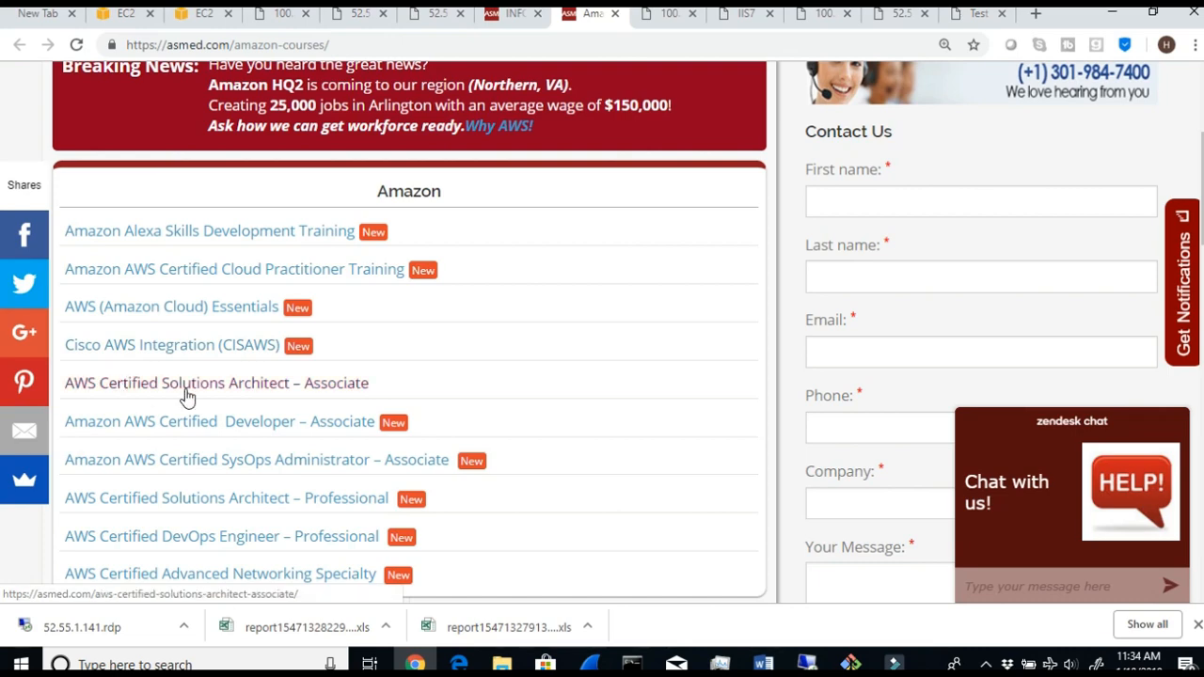
left_click(240, 385)
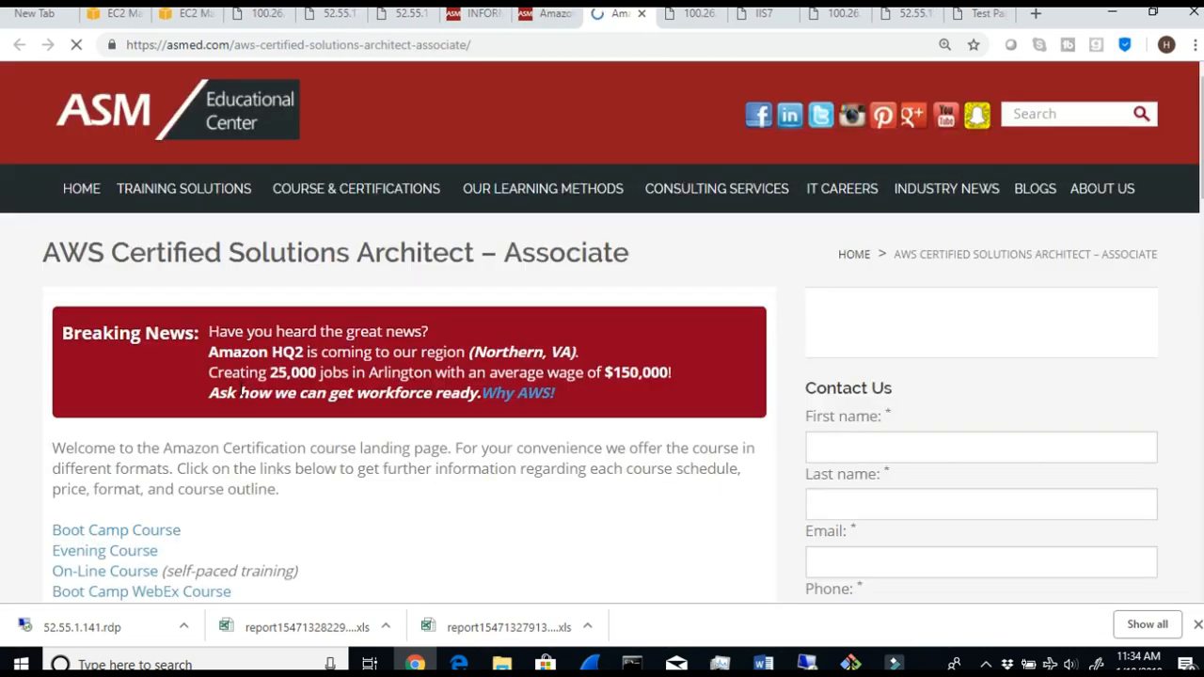
- Highlight the Boot Camp Course link and review the course formats offered on the Solutions Architect page
left_click_drag(183, 532, 54, 513)
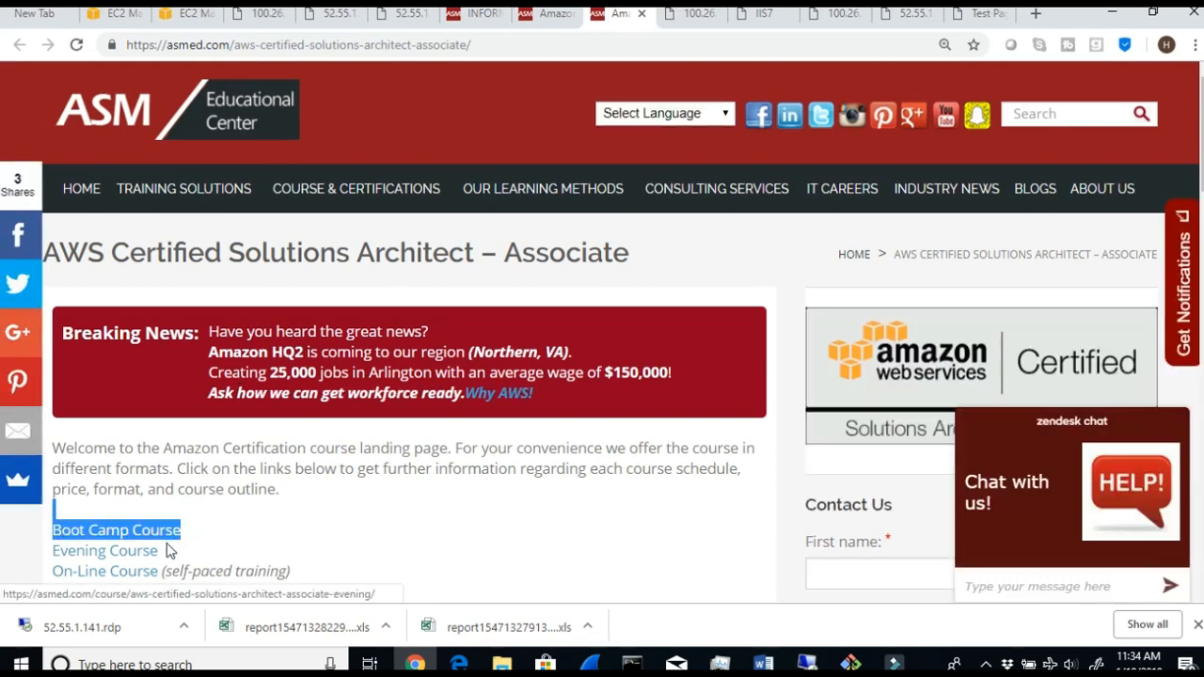
scroll(183, 543, "down", 2)
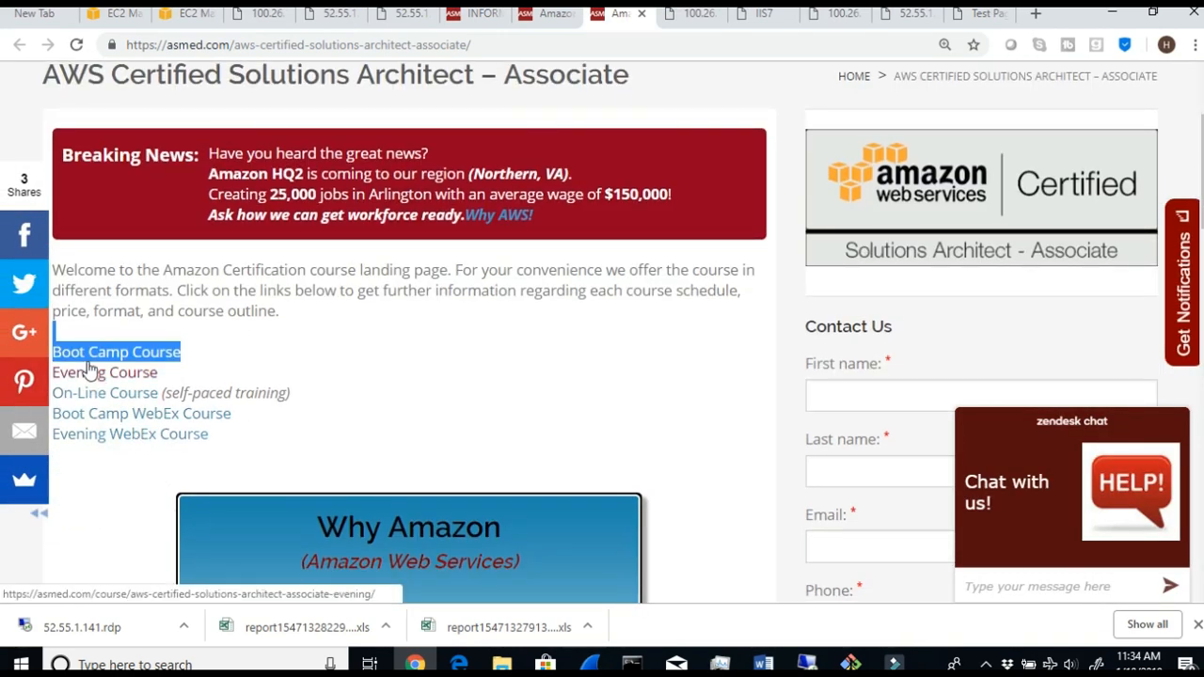
scroll(710, 395, "up", 2)
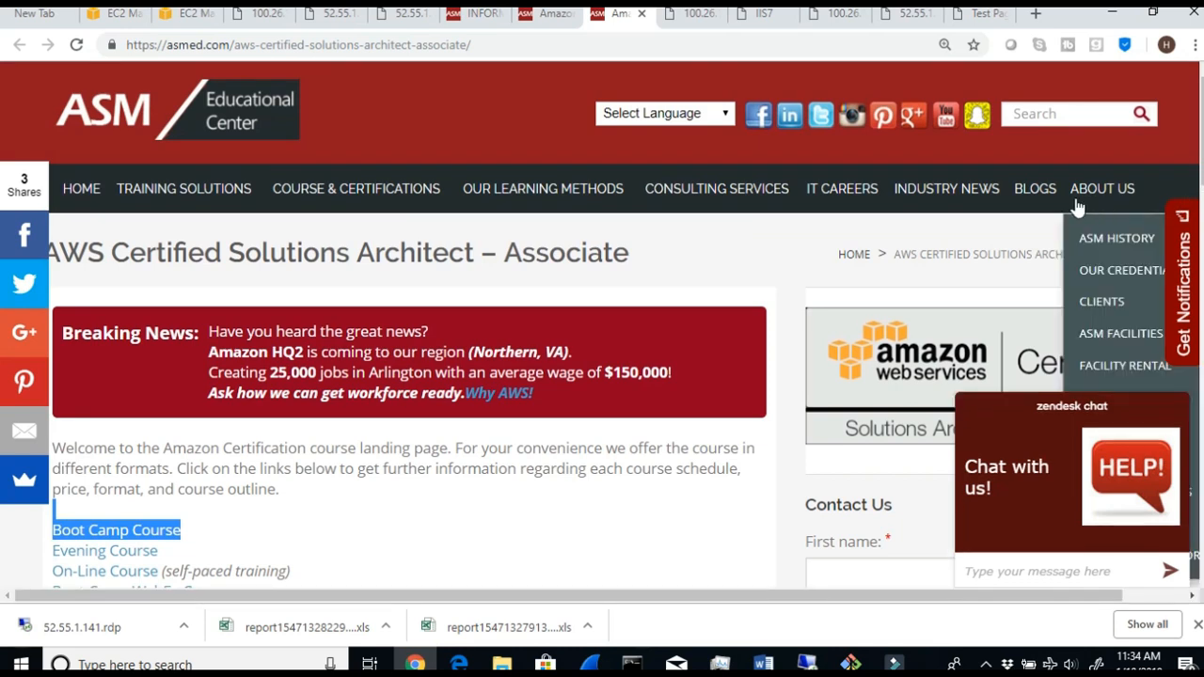
- Minimize the site's chat window and open the Amazon AWS section of the ASM blogs
mouse_move(1056, 203)
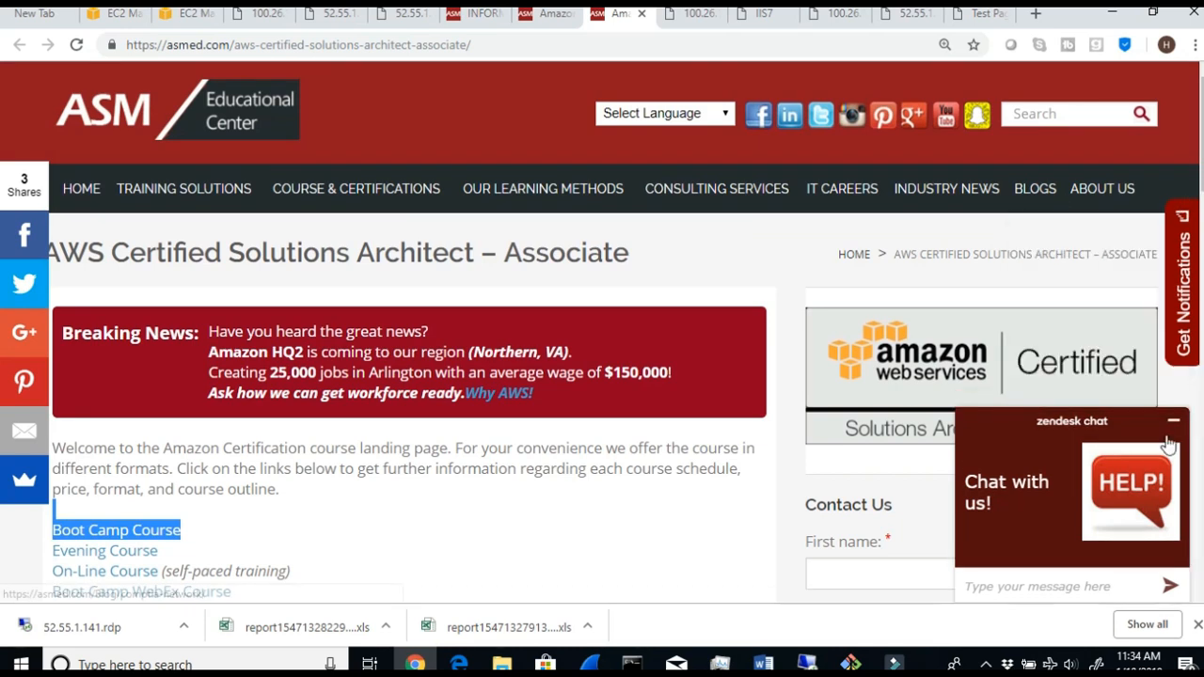
left_click(1170, 421)
mouse_move(1038, 195)
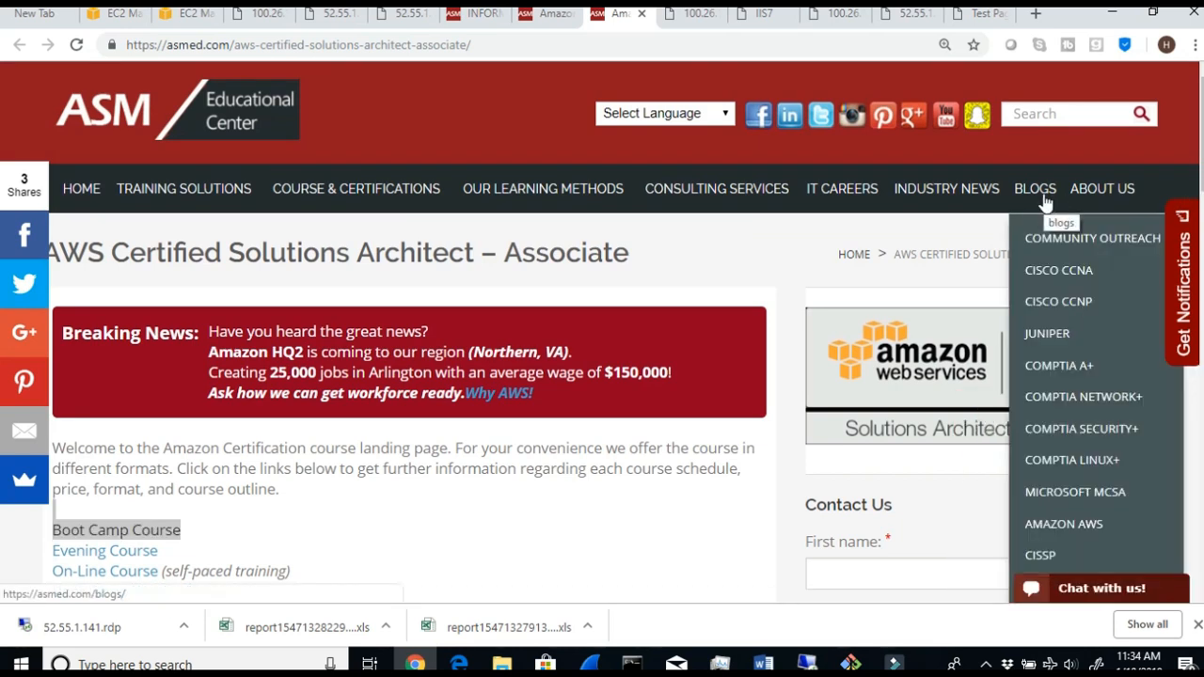
left_click(1044, 523)
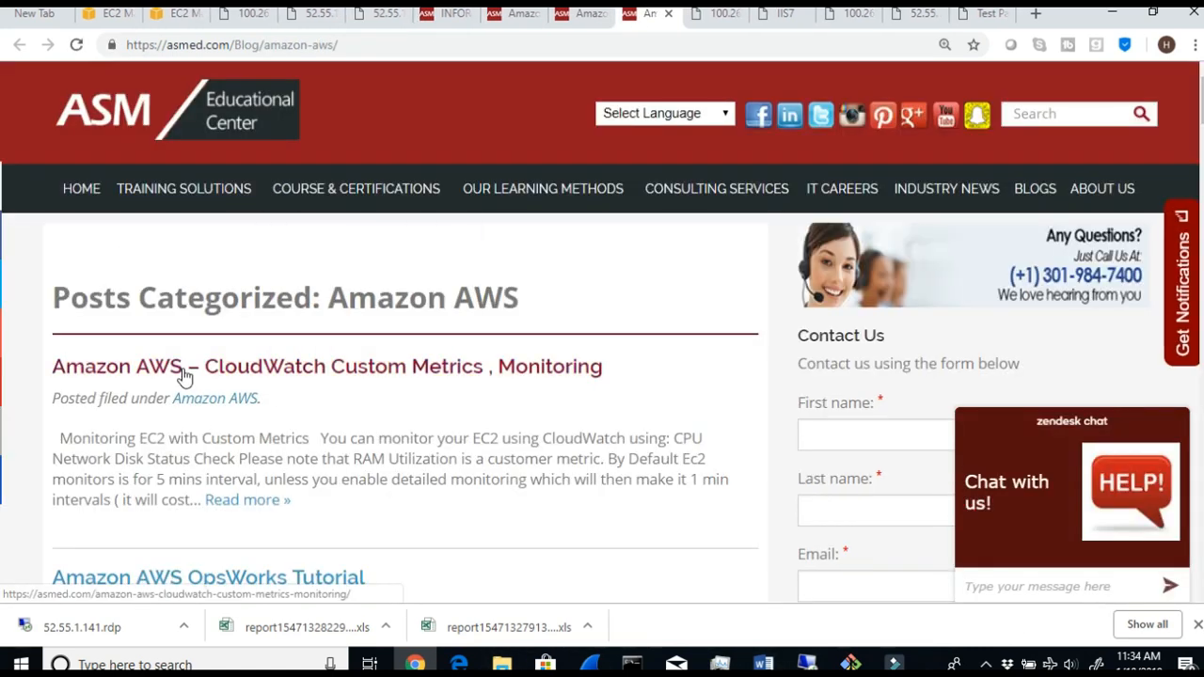
- Look through the Amazon AWS blog posts for the one on Application Elastic Load Balance (ELB)
left_click_drag(183, 367, 419, 430)
scroll(417, 428, "down", 6)
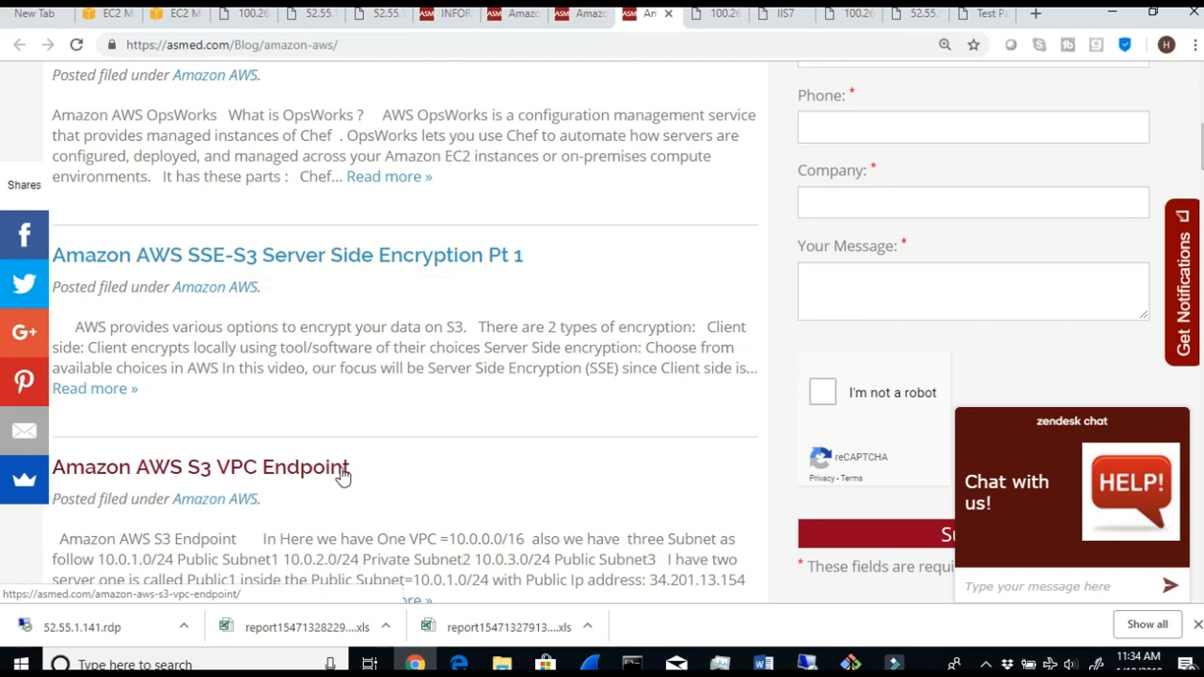
scroll(341, 473, "down", 4)
scroll(310, 355, "down", 2)
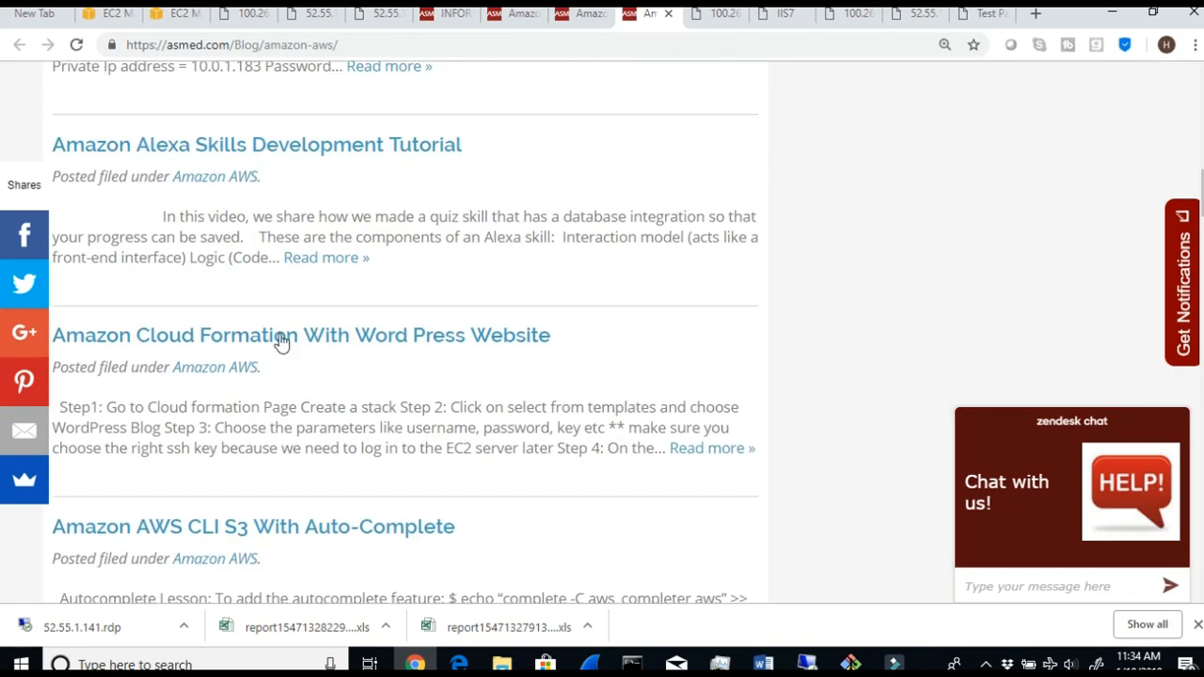
scroll(234, 342, "down", 3)
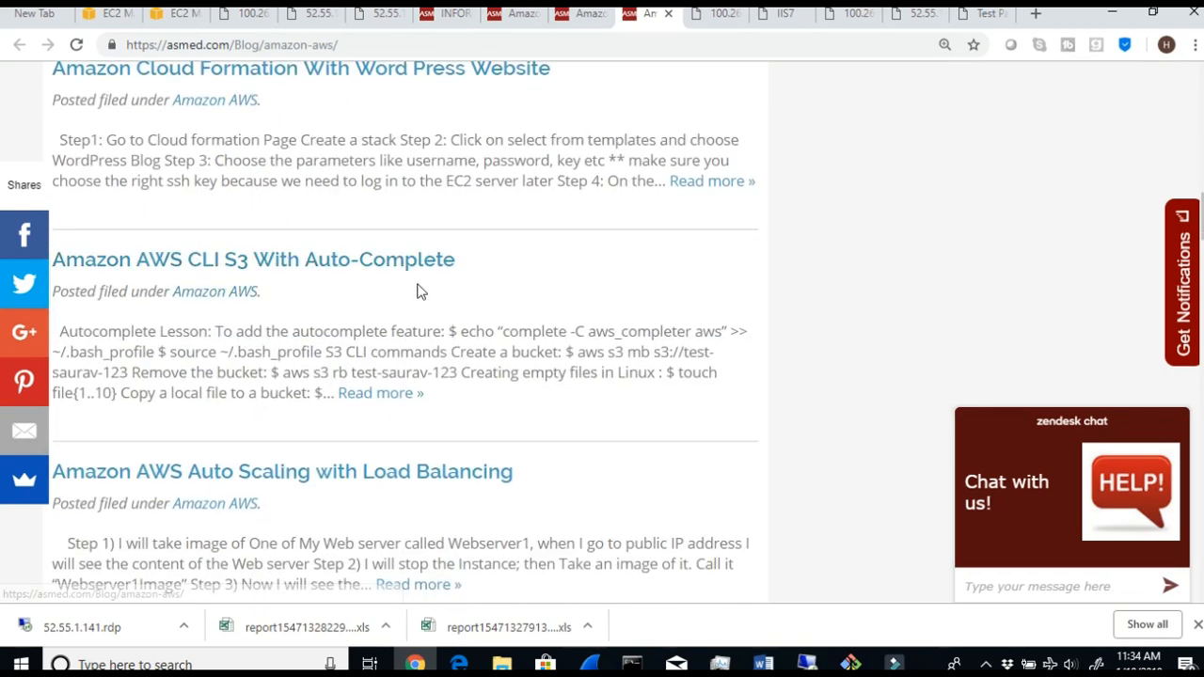
scroll(416, 291, "down", 3)
scroll(376, 259, "down", 2)
scroll(376, 255, "up", 2)
scroll(376, 255, "down", 2)
scroll(397, 268, "down", 4)
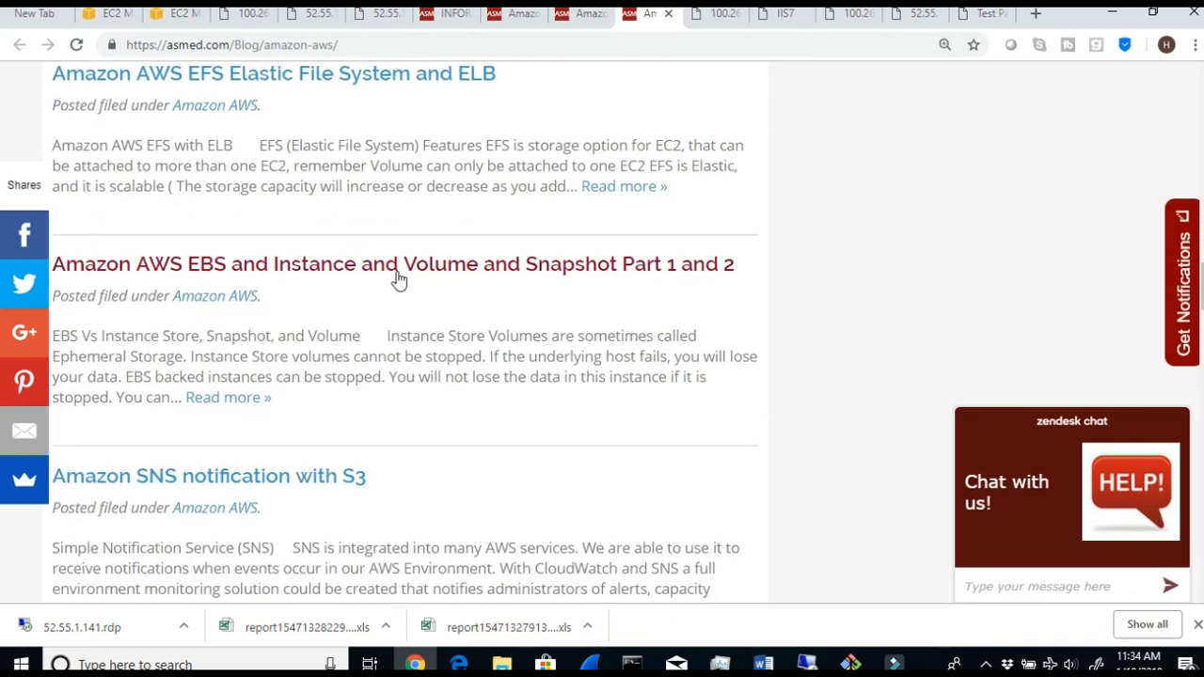
scroll(399, 278, "down", 2)
scroll(399, 280, "down", 2)
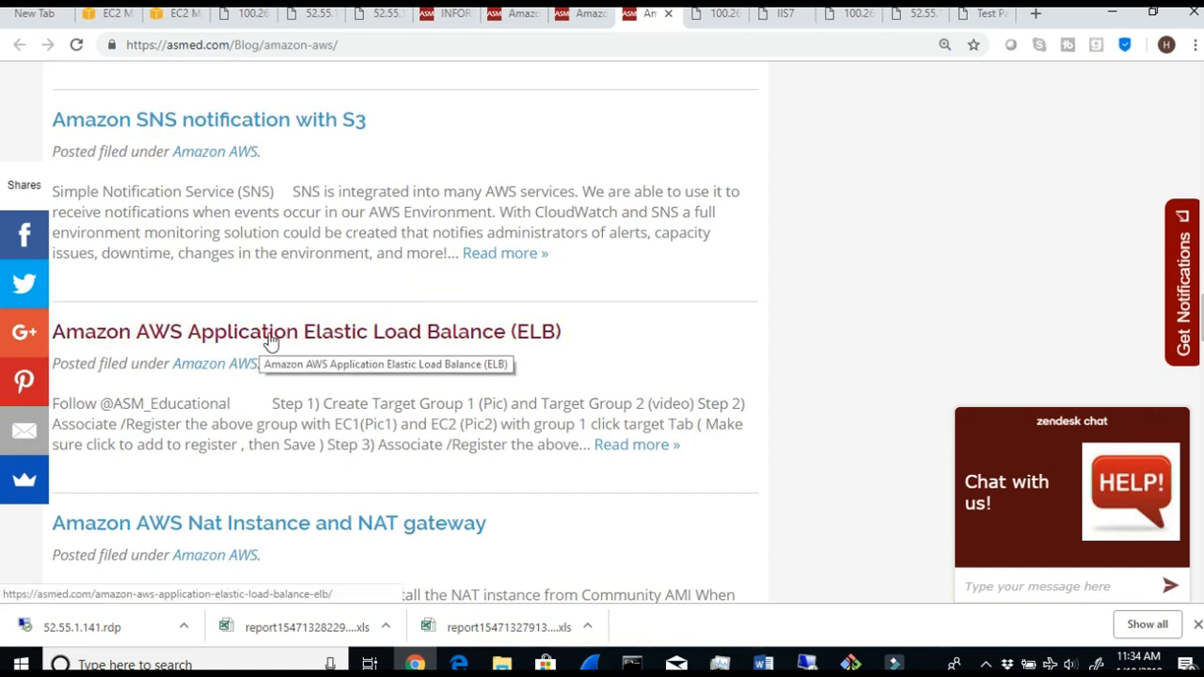
- Open the post "Amazon AWS Application Elastic Load Balance (ELB)" and examine its diagram, written steps and embedded video
left_click(246, 341)
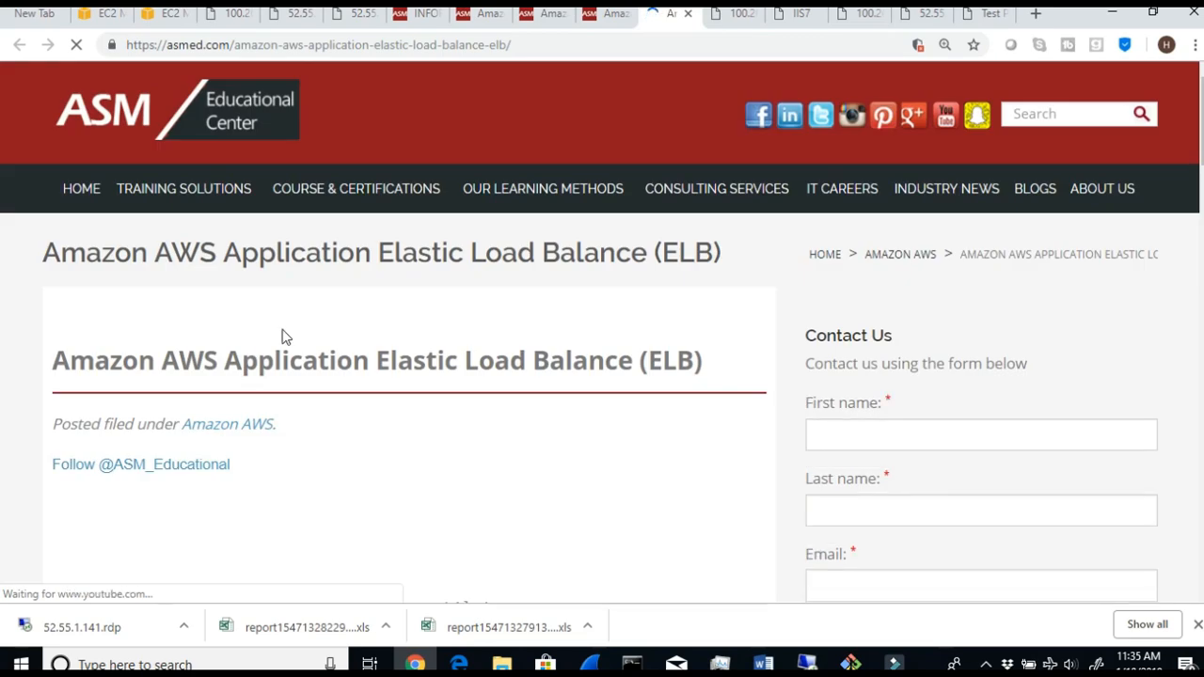
scroll(541, 421, "down", 2)
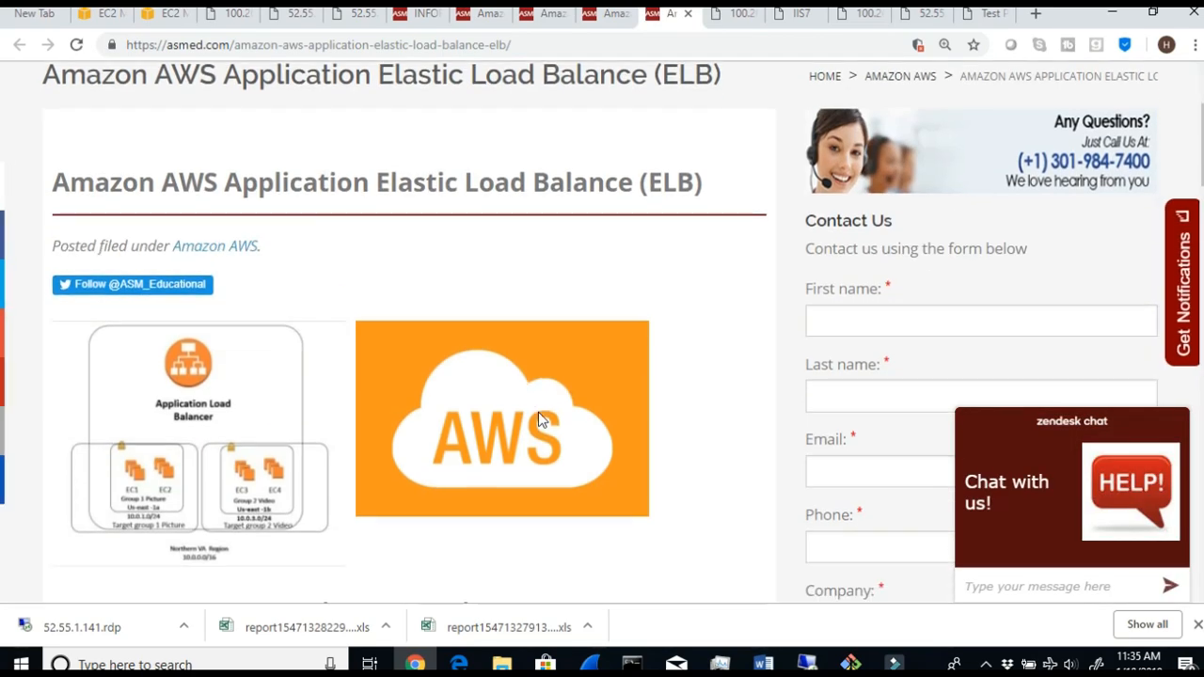
scroll(499, 448, "down", 2)
scroll(457, 315, "down", 12)
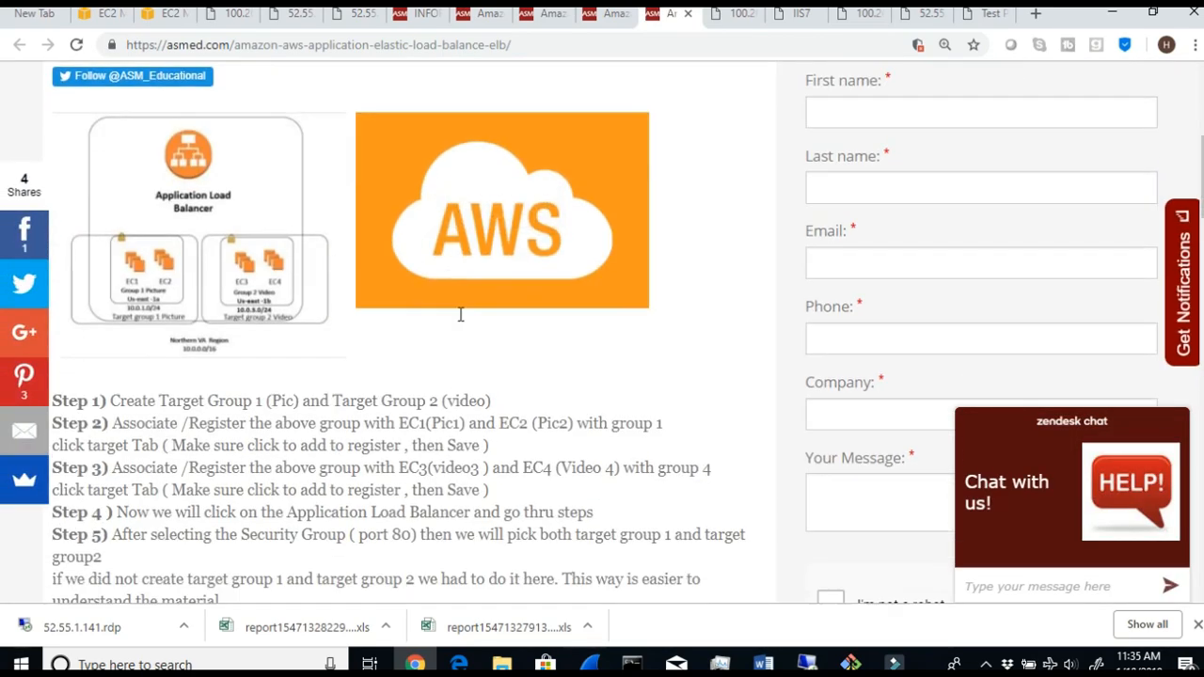
scroll(372, 308, "down", 1)
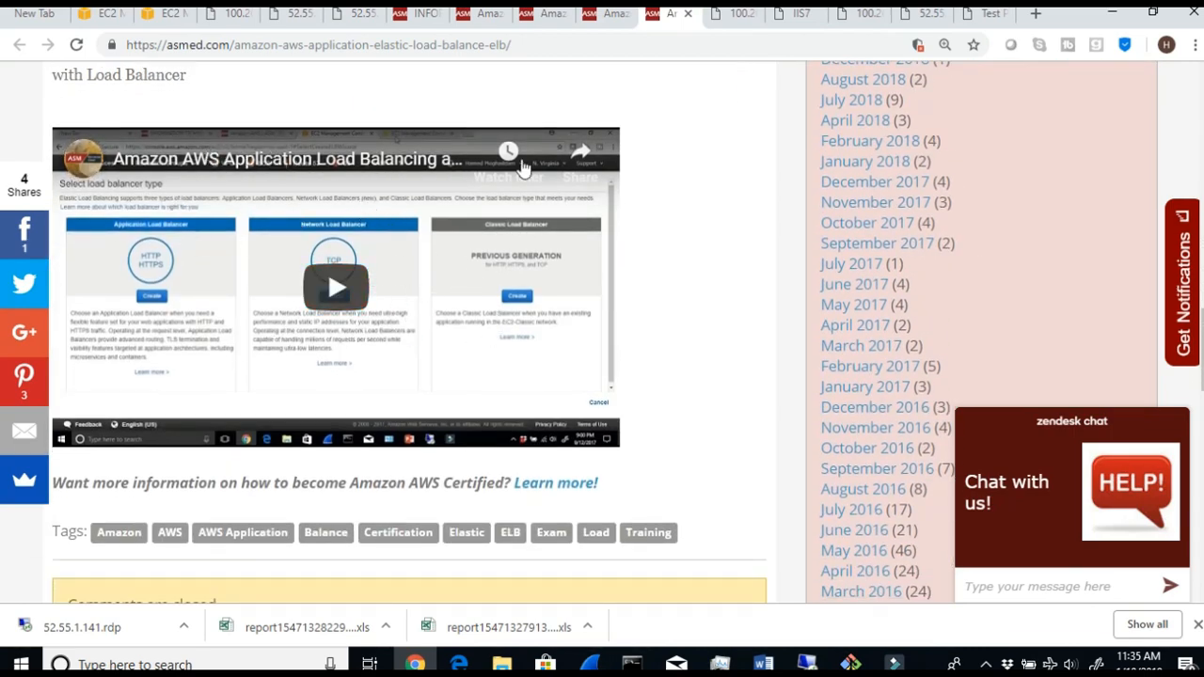
scroll(747, 227, "up", 15)
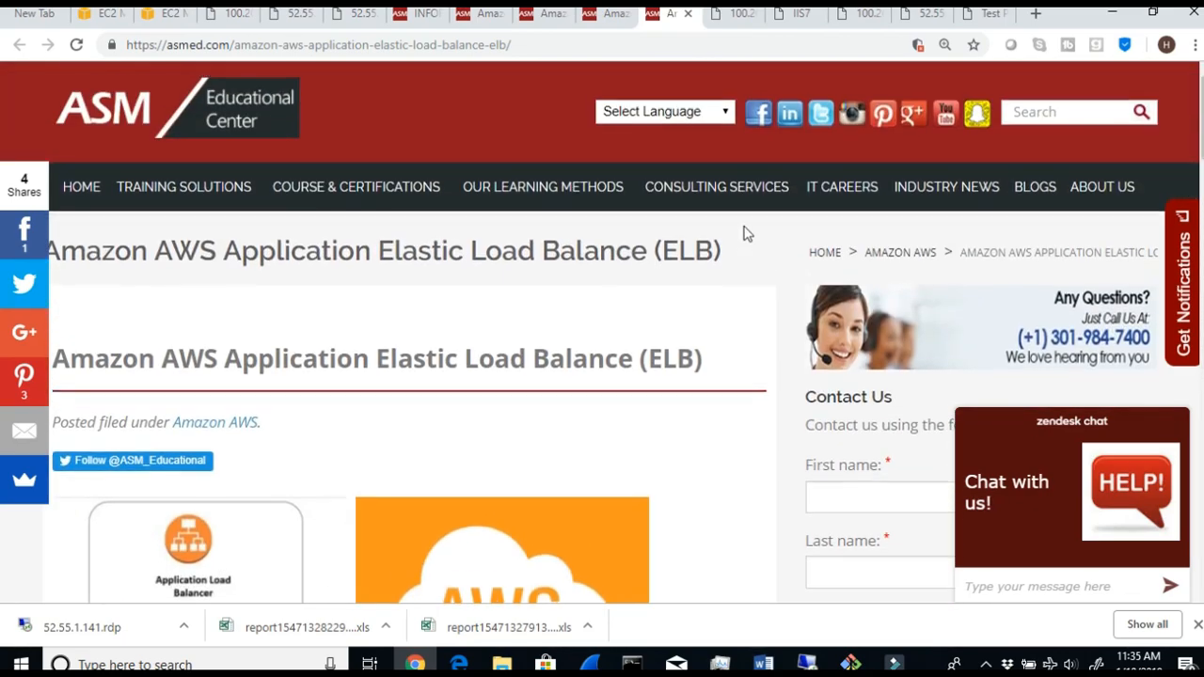